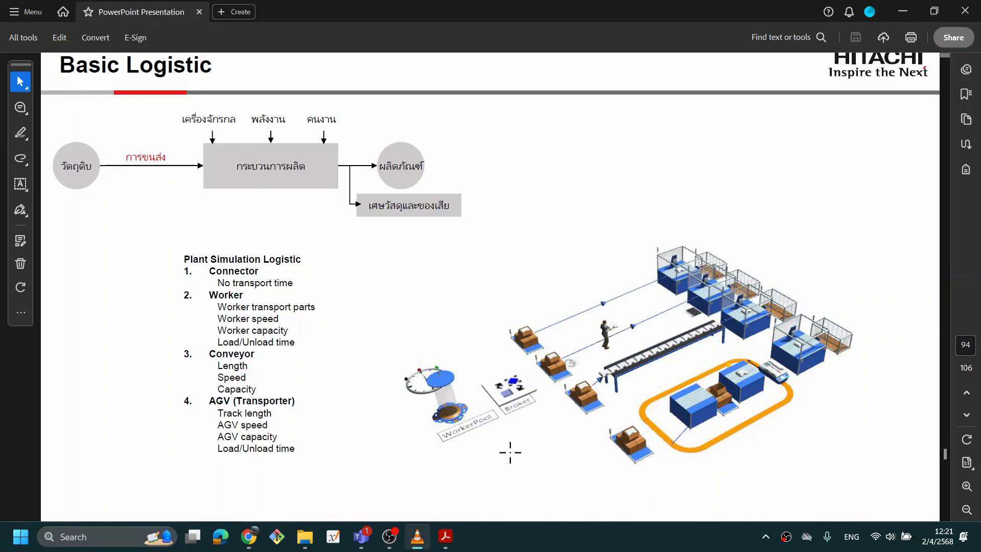
Switch to Plant Simulation, create a new 3D model and maximize its model window
key(super+d)
double_click(942, 353)
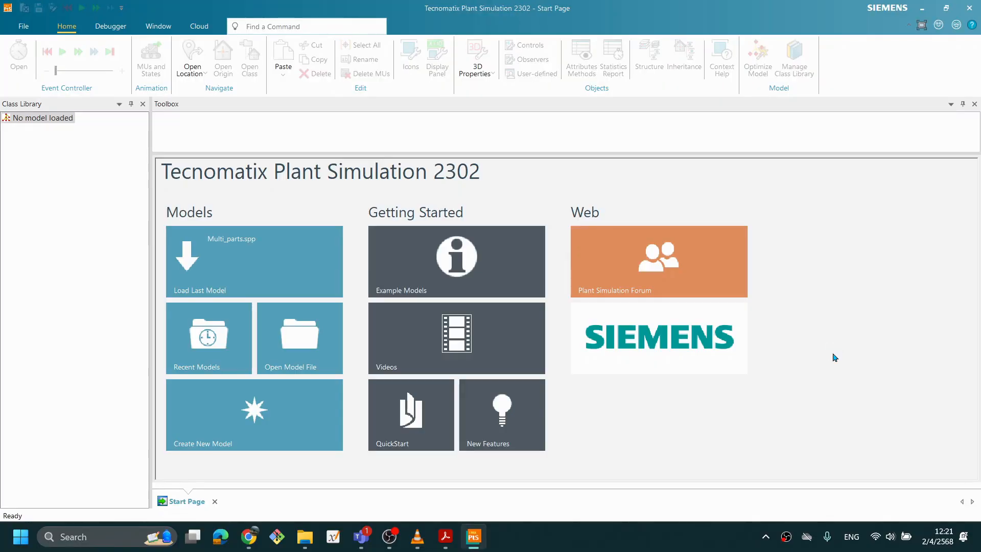
click(275, 411)
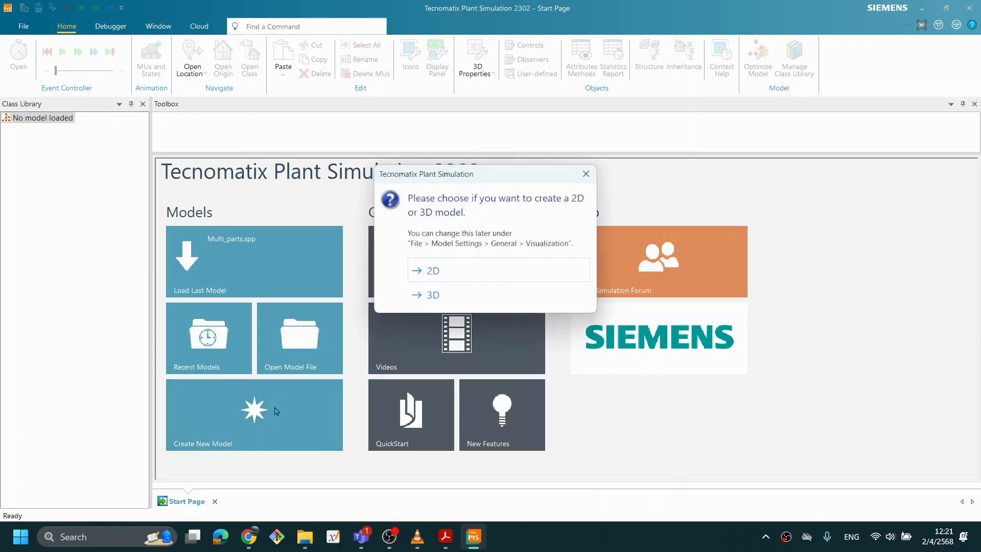
click(432, 295)
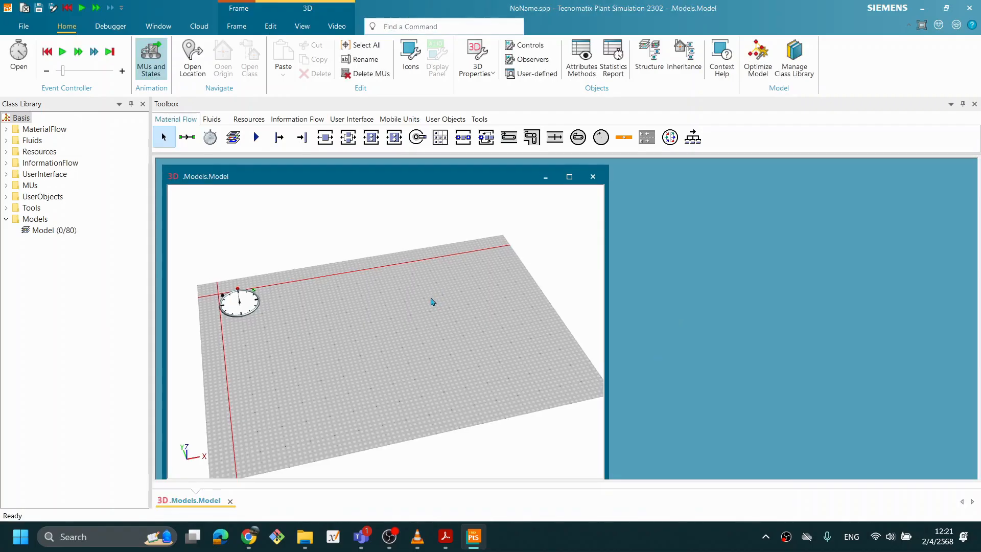
click(569, 177)
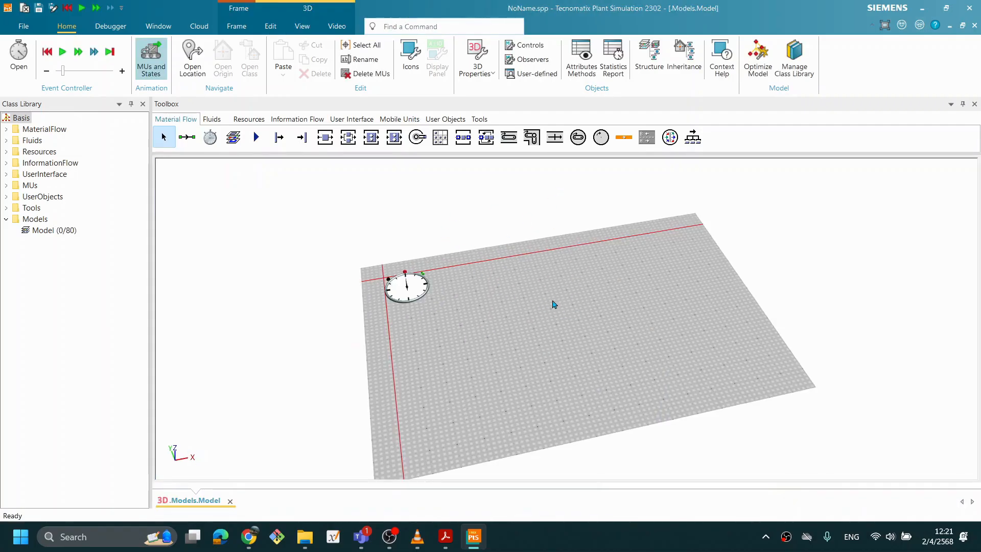
Place a Source on the floor grid just below the event controller clock
scroll(565, 305, up, 2)
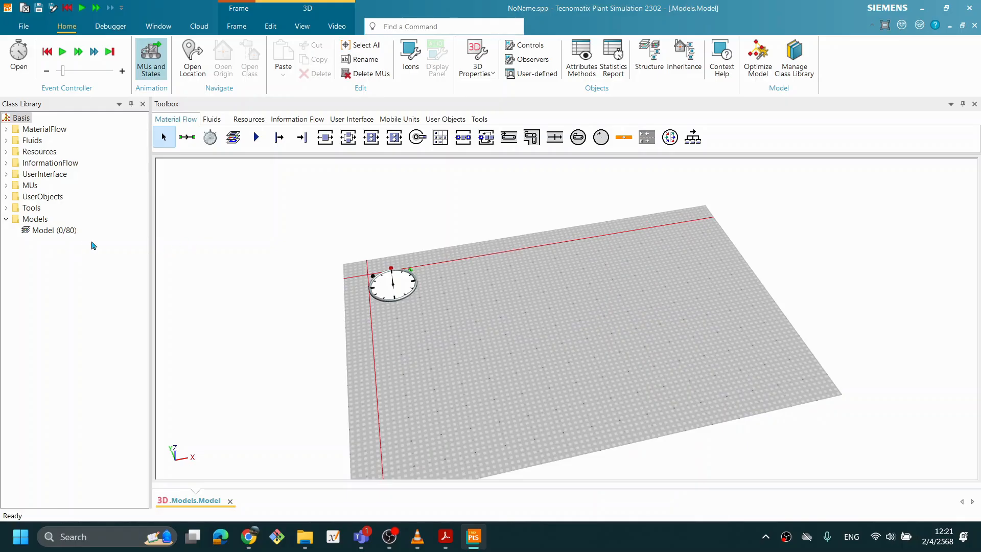
mouse_move(548, 340)
middle_down()
mouse_move(481, 316)
mouse_move(538, 341)
mouse_move(547, 358)
middle_up()
scroll(673, 357, down, 1)
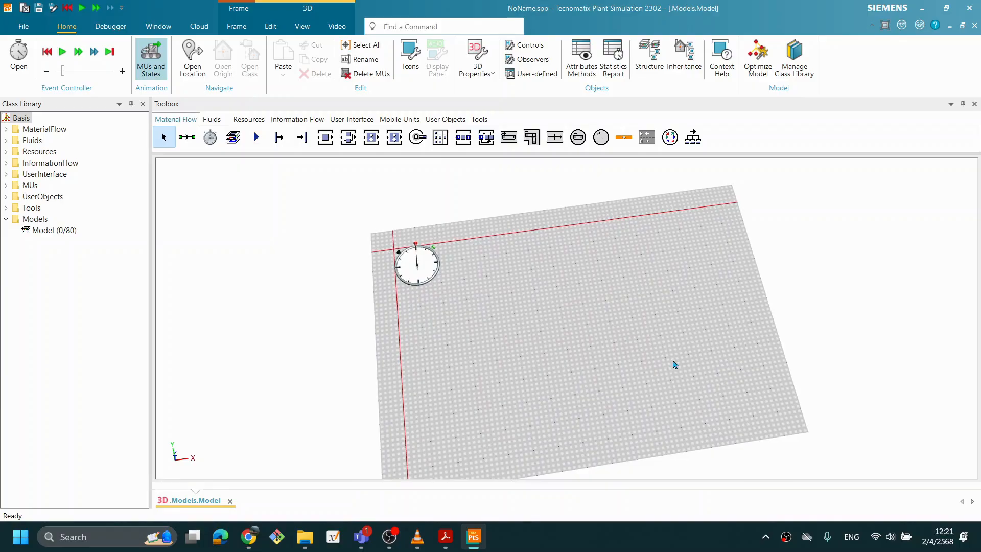
right_drag(742, 323, 582, 298)
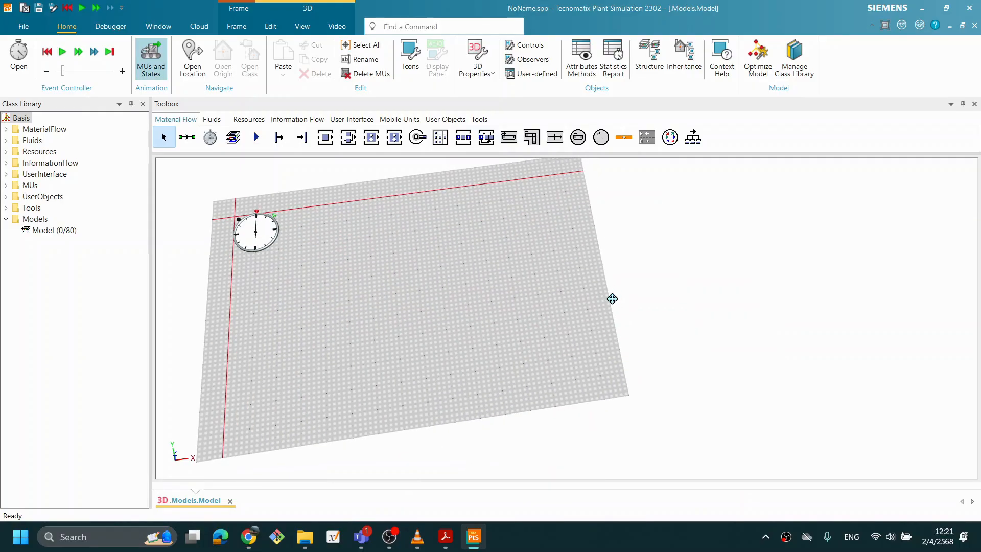
middle_drag(639, 243, 639, 250)
middle_drag(305, 261, 306, 250)
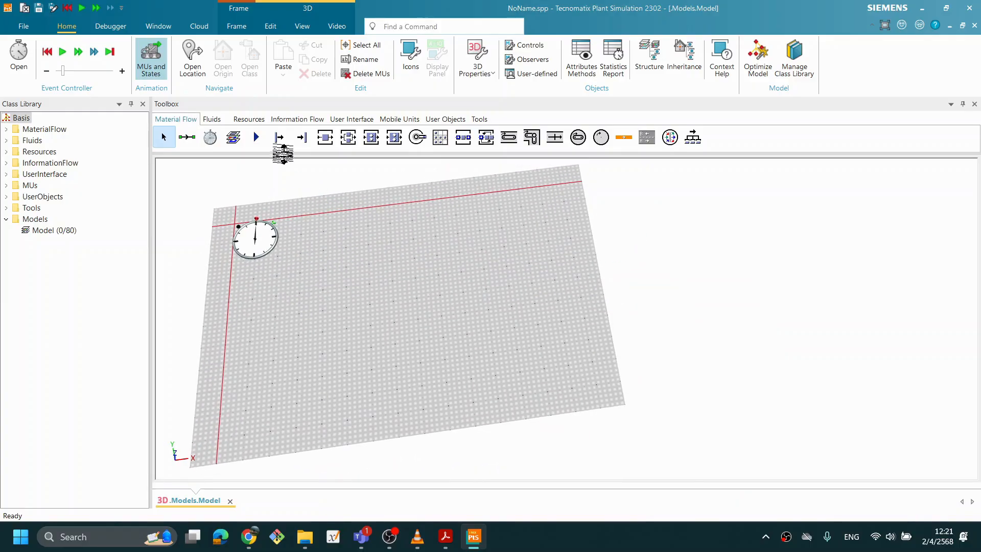
drag(279, 141, 284, 288)
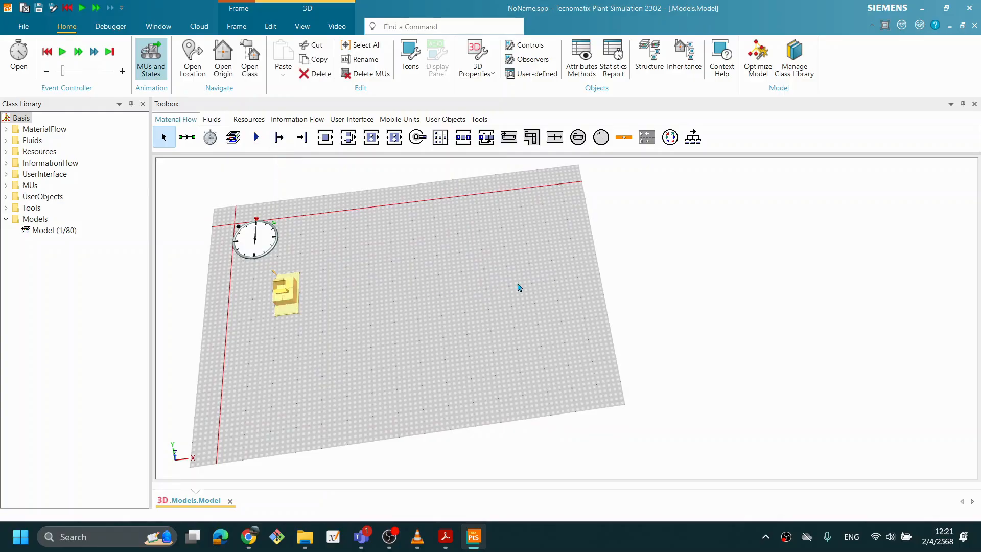
middle_drag(650, 267, 637, 285)
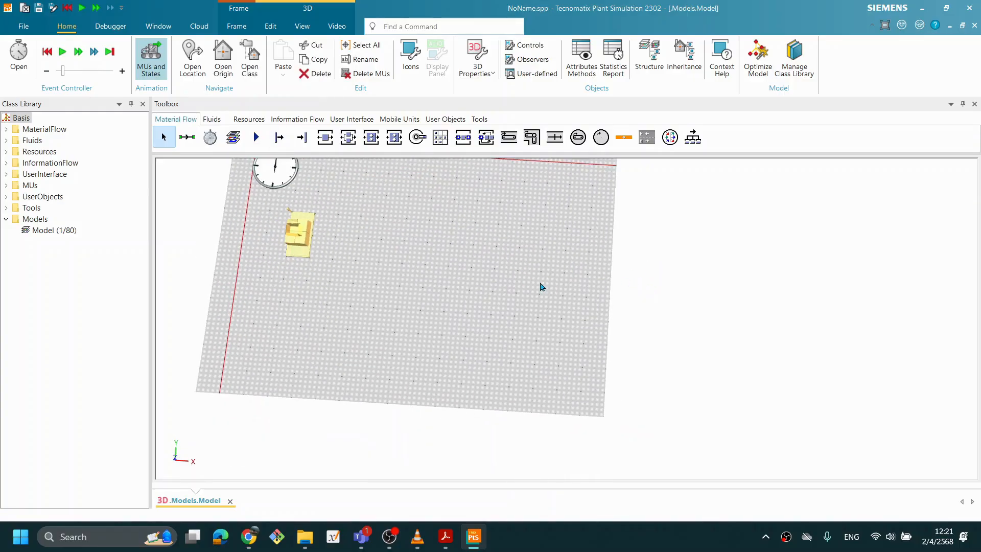
middle_drag(543, 286, 553, 279)
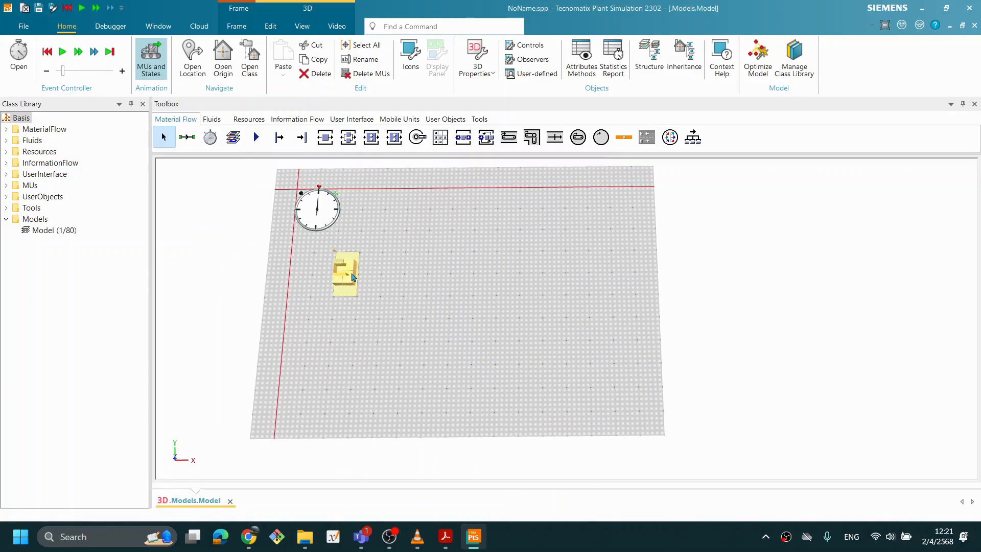
click(365, 279)
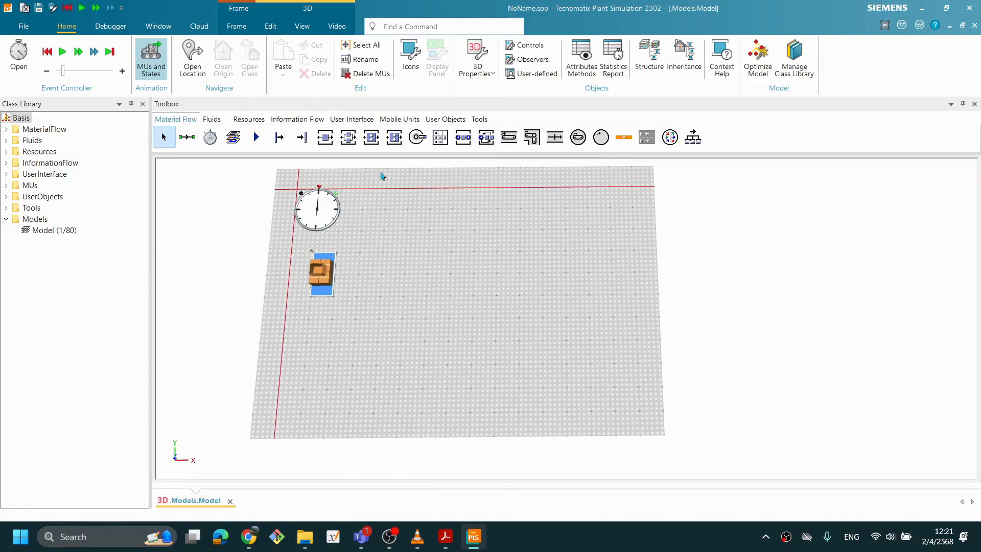
Place a Station far across the floor, level with the Source, and a Drain just beyond it
drag(325, 137, 604, 282)
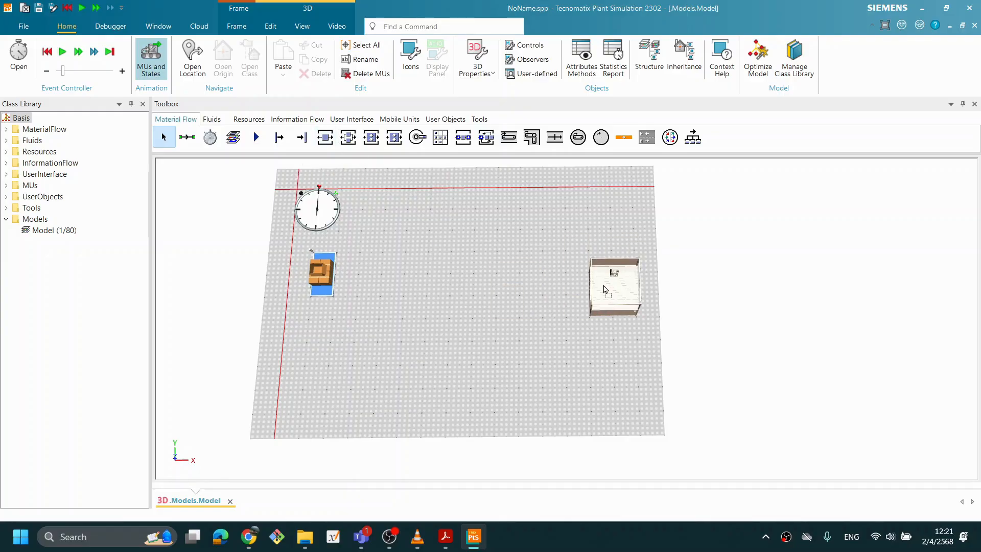
click(302, 136)
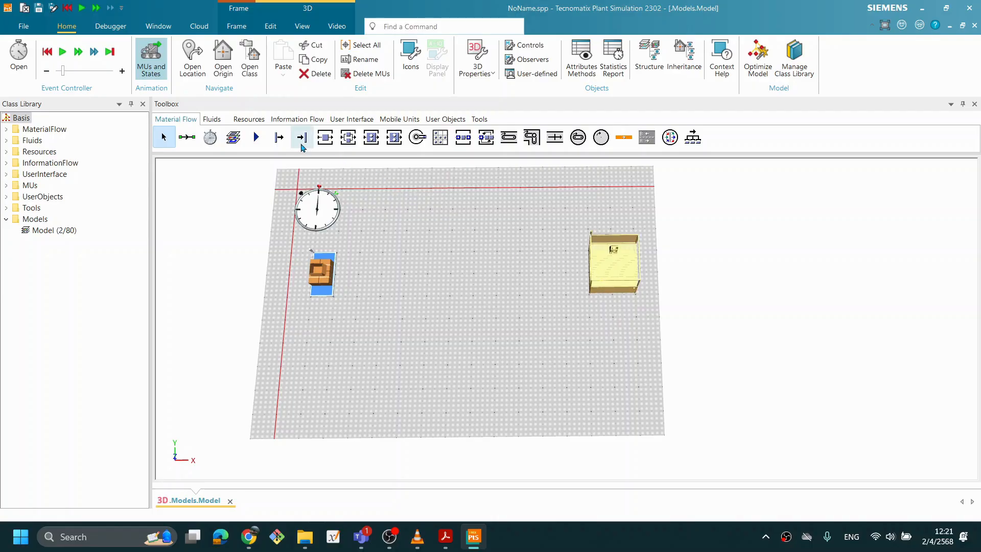
click(685, 285)
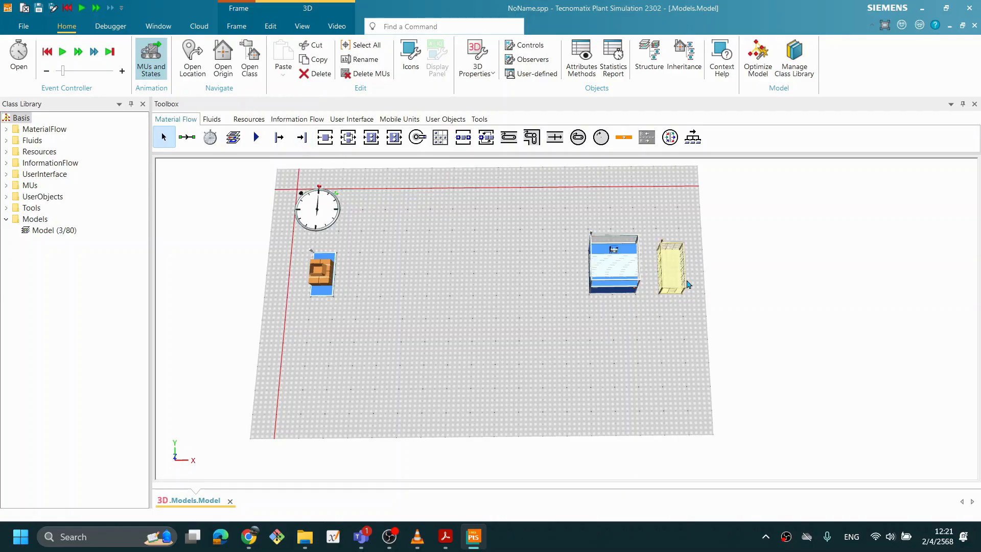
click(622, 288)
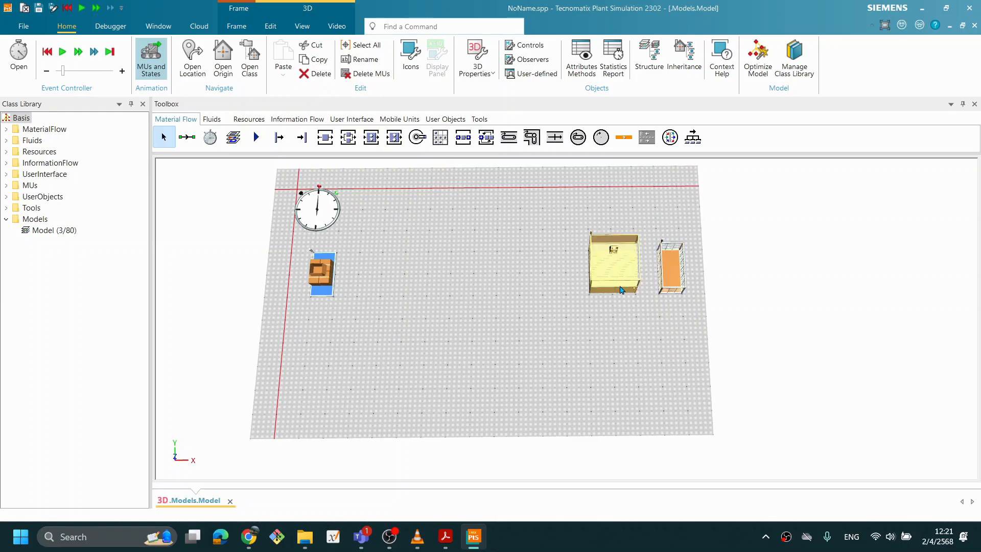
click(591, 319)
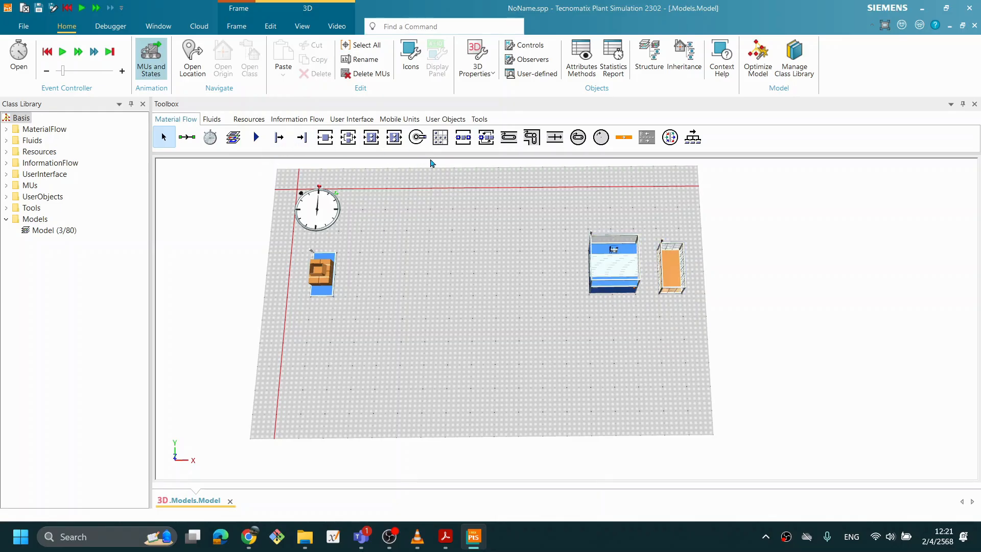
Place a Buffer beside the Station, on the side facing the Source
click(463, 137)
click(553, 269)
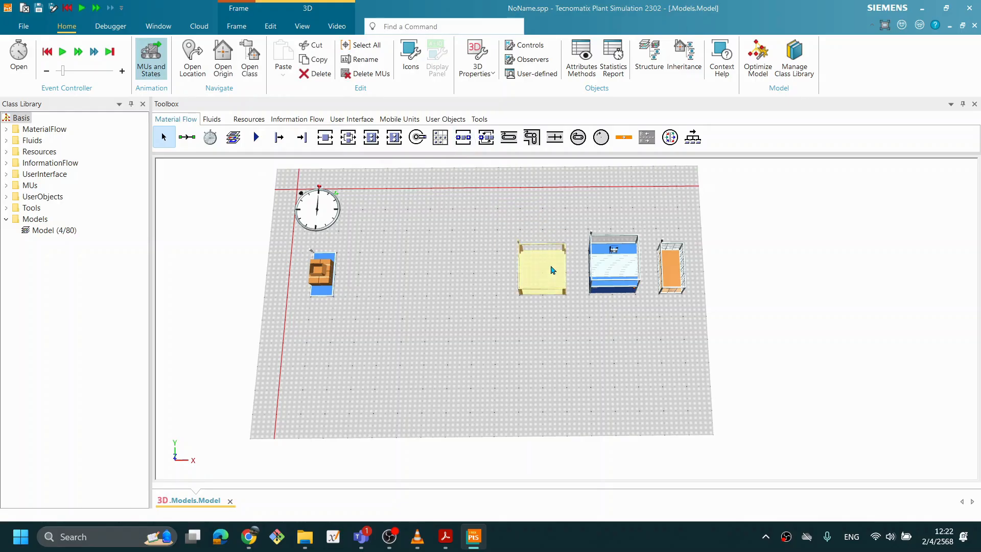
click(495, 343)
middle_drag(500, 323, 547, 343)
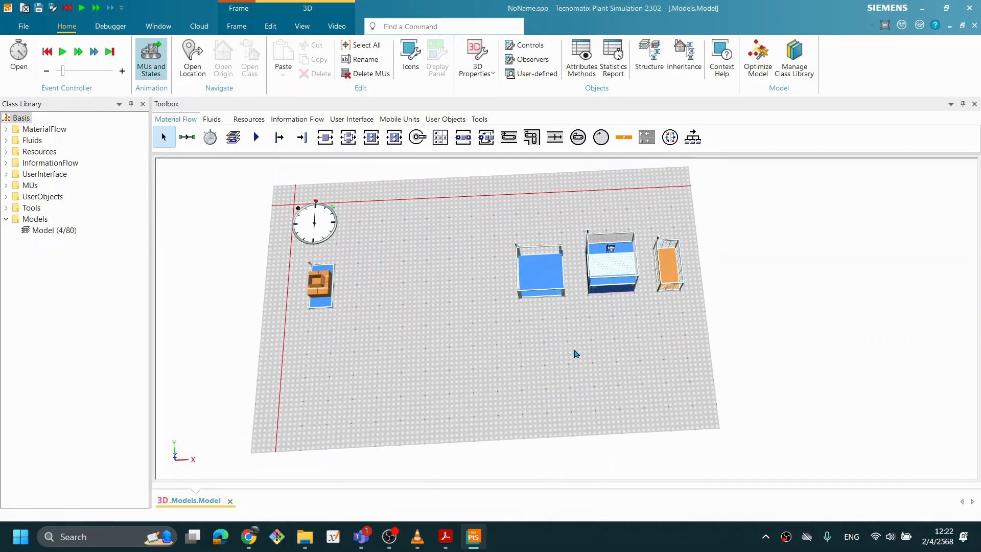
middle_drag(631, 361, 629, 360)
click(588, 545)
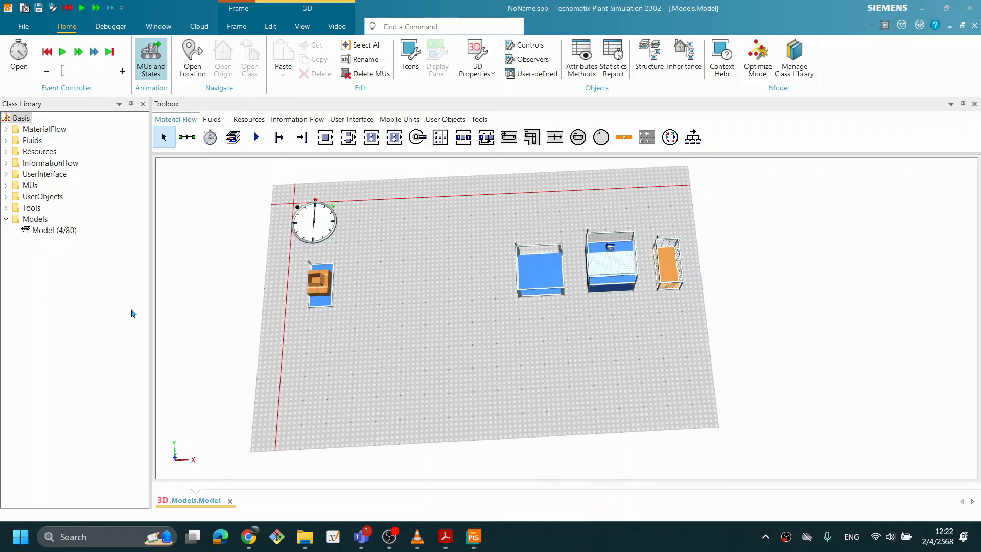
Rename the model frame in the class library as Worker_logistic
click(49, 231)
right_click(54, 234)
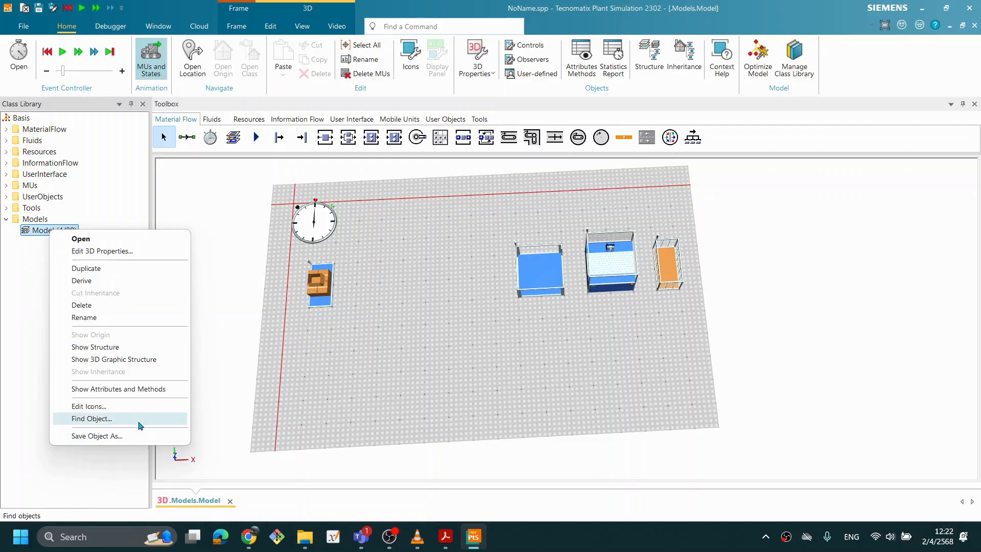
click(94, 318)
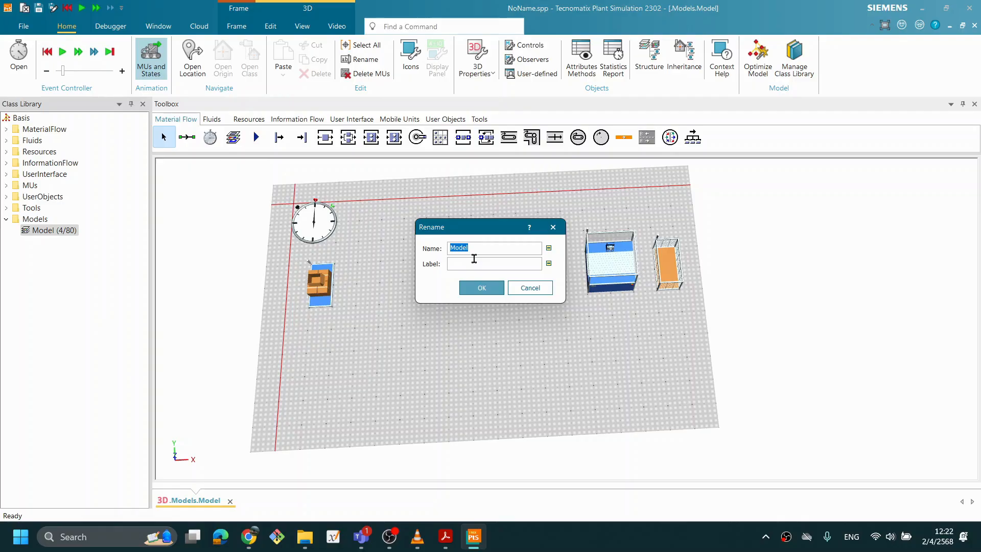
text(Worker_logistic)
click(467, 284)
click(520, 361)
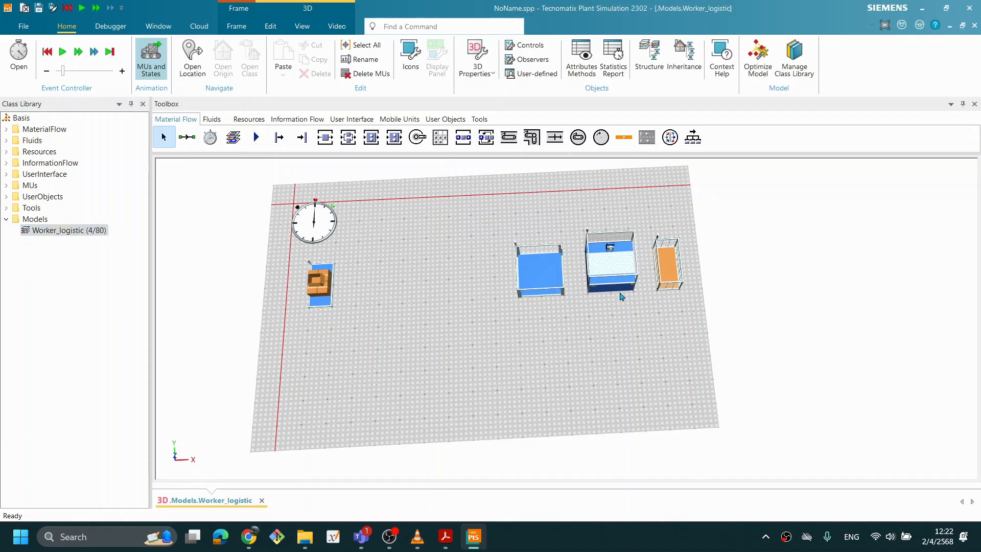
Use Connectors to link the Buffer to the Station and the Station to the Drain
mouse_move(562, 292)
middle_down()
mouse_move(558, 306)
mouse_move(559, 292)
middle_up()
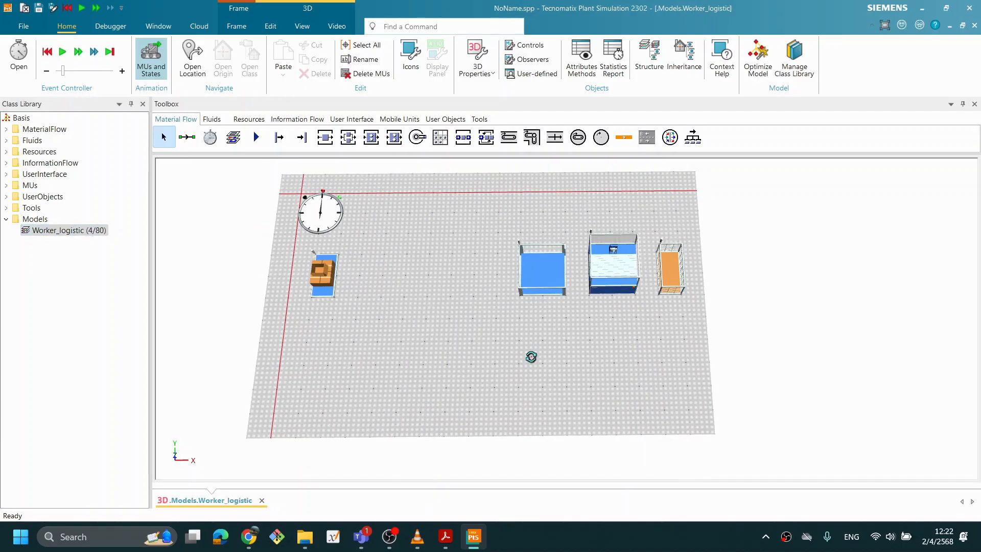
middle_drag(530, 354, 534, 357)
middle_drag(473, 320, 516, 341)
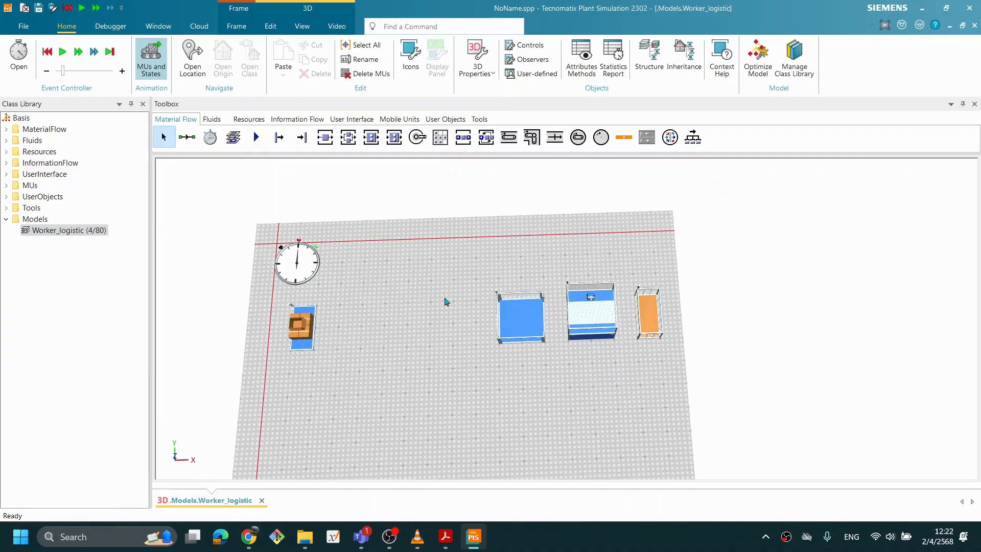
middle_drag(451, 303, 454, 299)
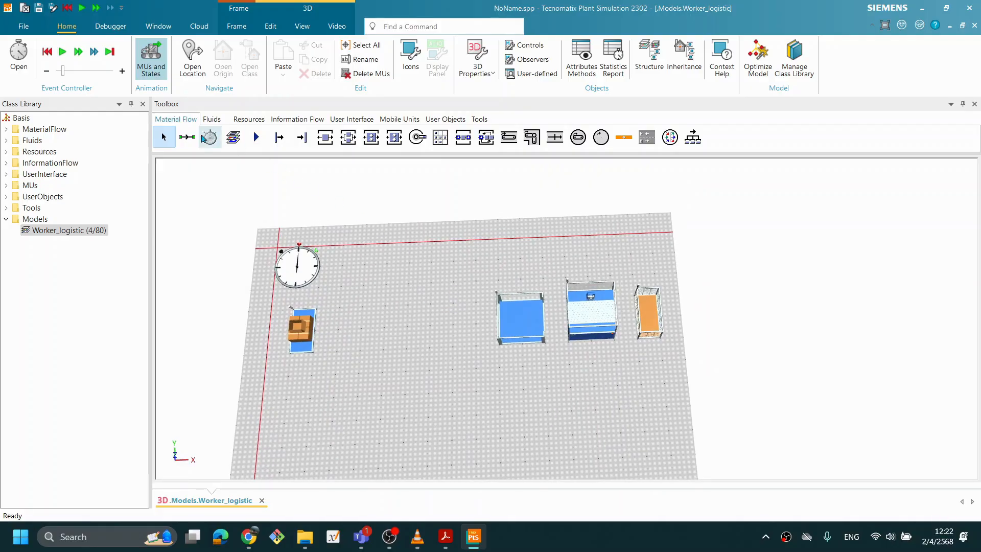
click(187, 137)
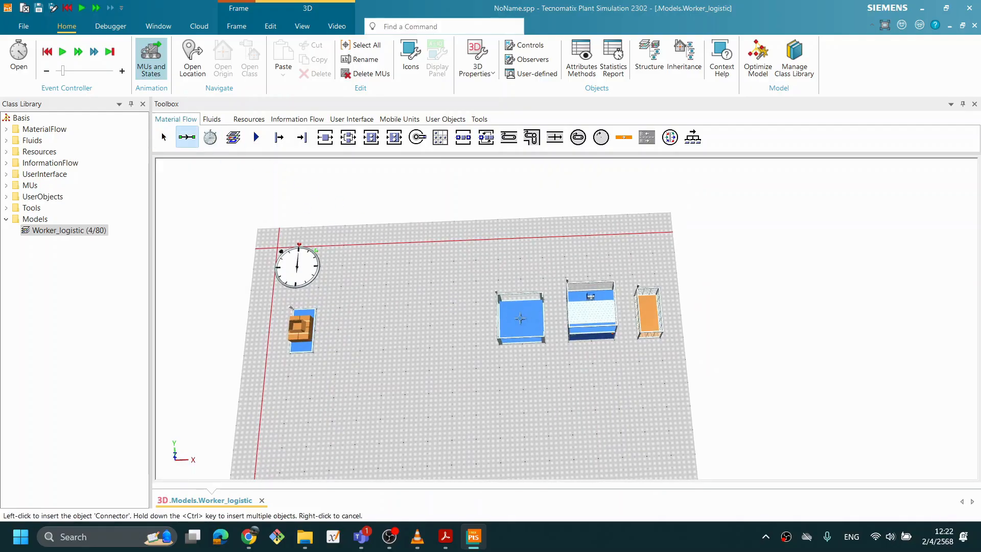
click(520, 319)
click(587, 313)
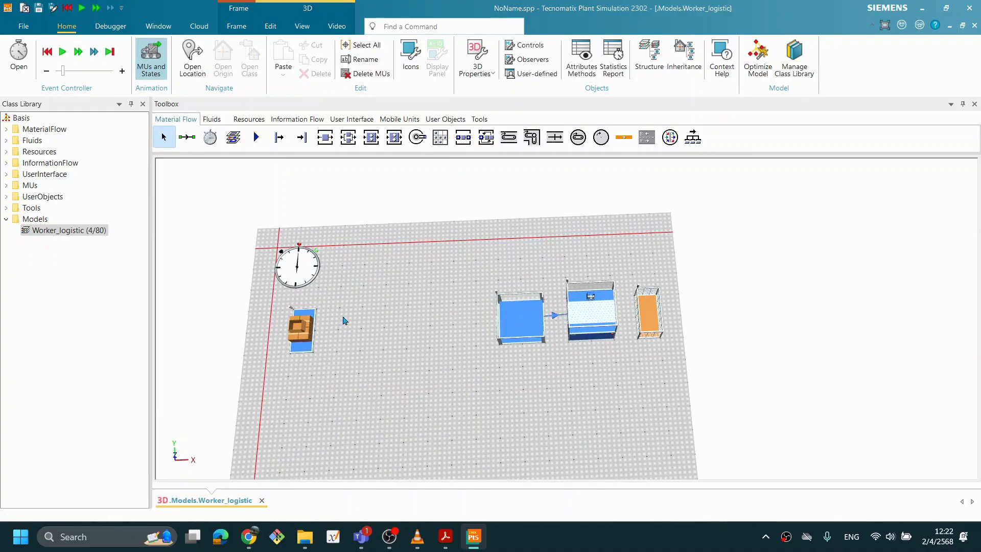
click(187, 137)
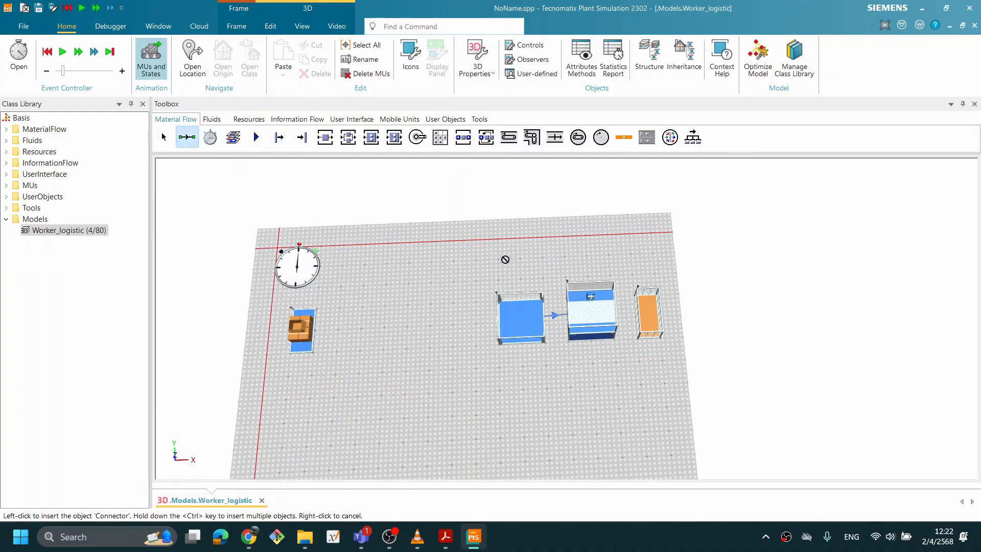
click(596, 313)
click(650, 322)
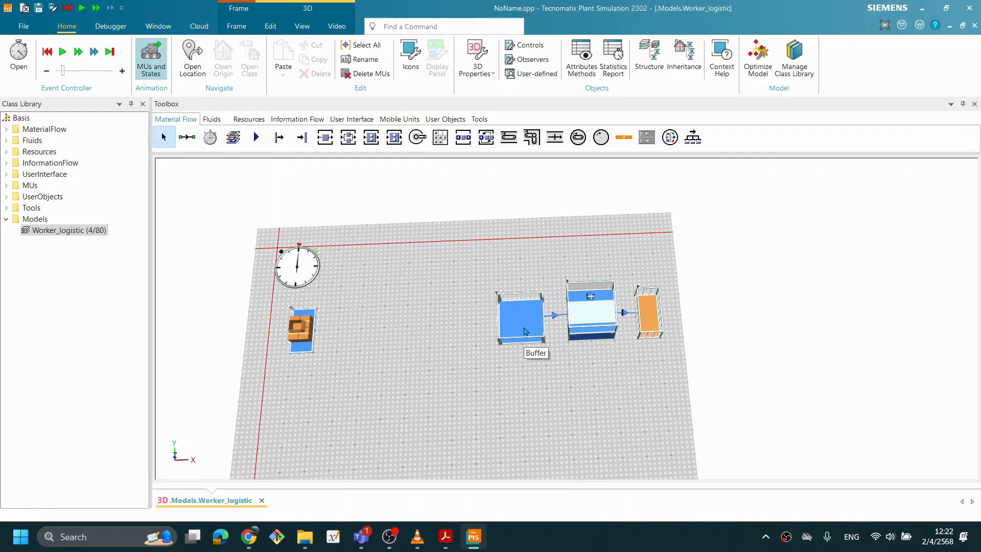
Place a Broker resource between the event controller and the Buffer, near the far edge of the floor
middle_drag(584, 297, 583, 304)
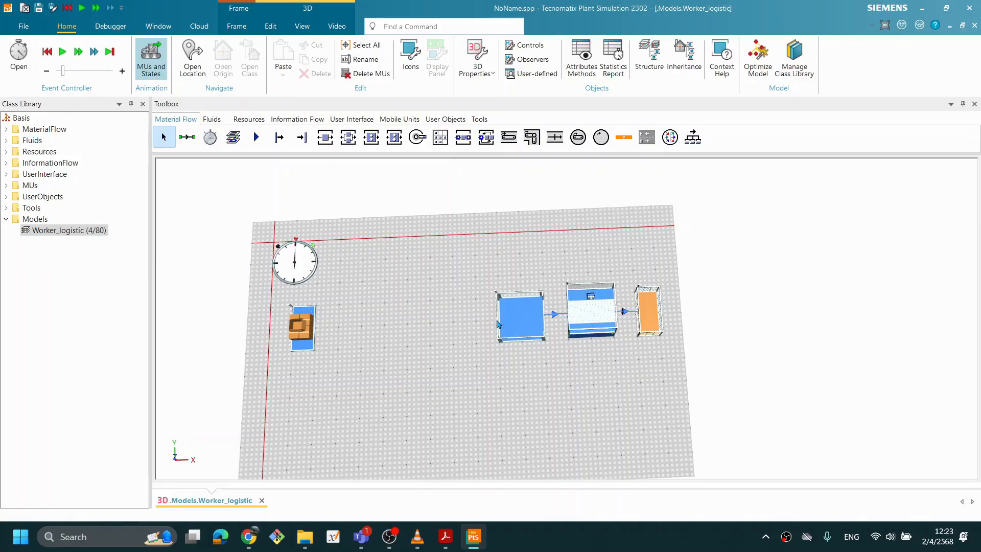
middle_drag(531, 320, 532, 330)
middle_drag(416, 326, 430, 323)
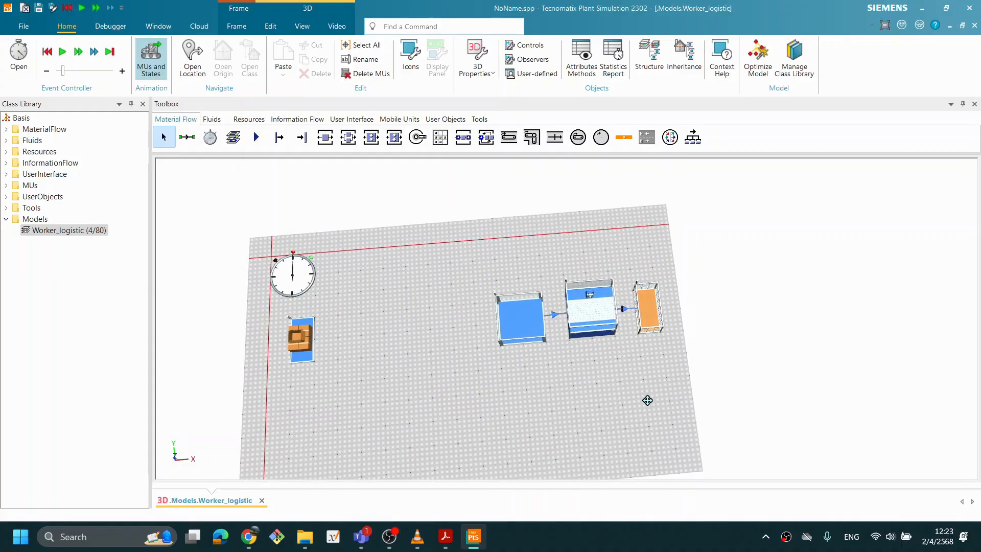
middle_drag(642, 401, 628, 403)
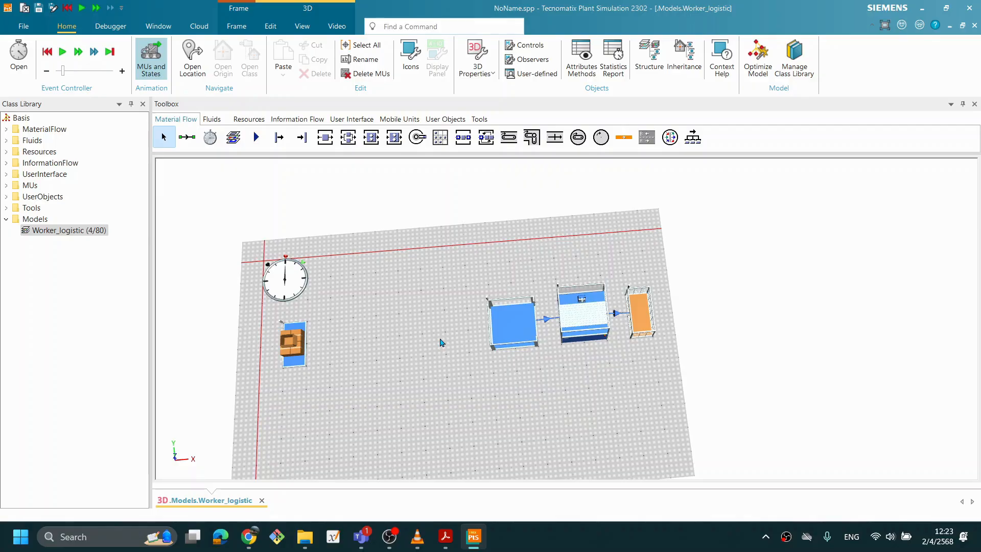
click(249, 119)
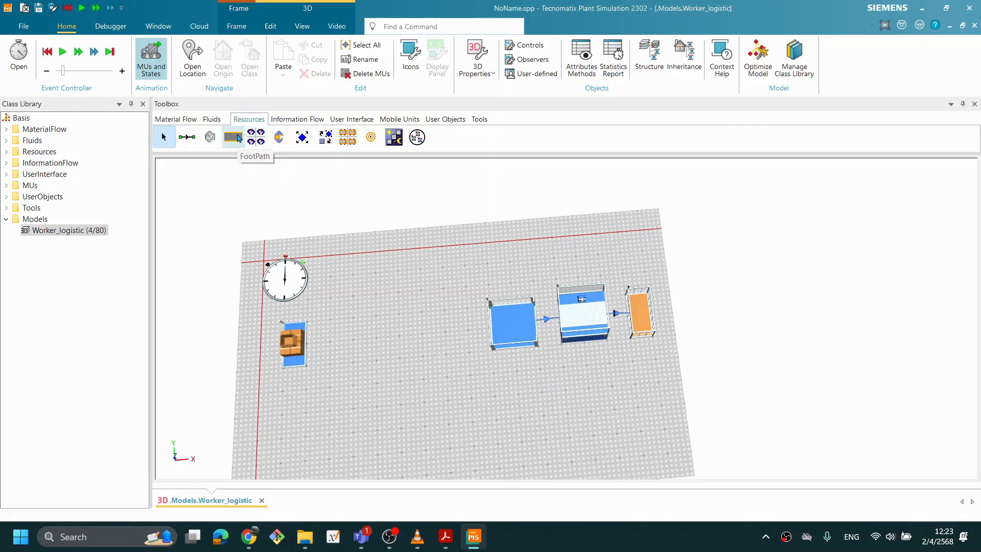
drag(325, 141, 417, 271)
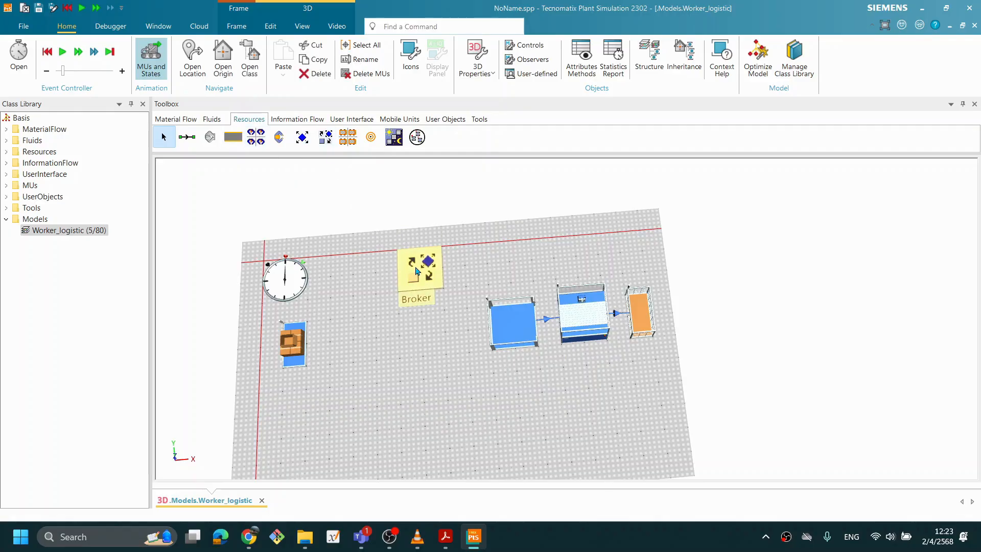
Place a WorkerPool between the event controller and the Broker, with the Broker shifted slightly toward the Buffer
click(351, 223)
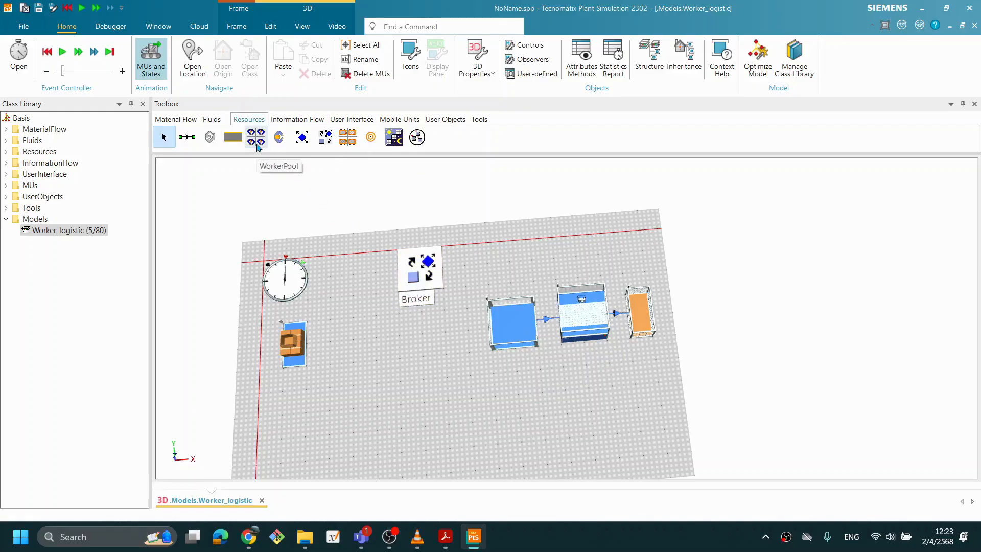
drag(256, 137, 434, 262)
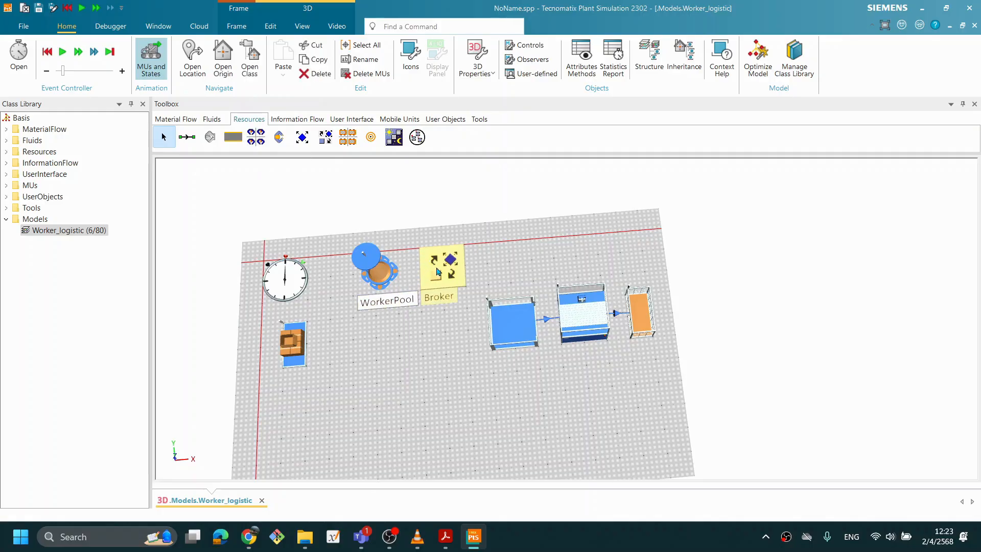
right_drag(613, 373, 605, 385)
middle_drag(621, 320, 619, 333)
middle_drag(285, 290, 303, 281)
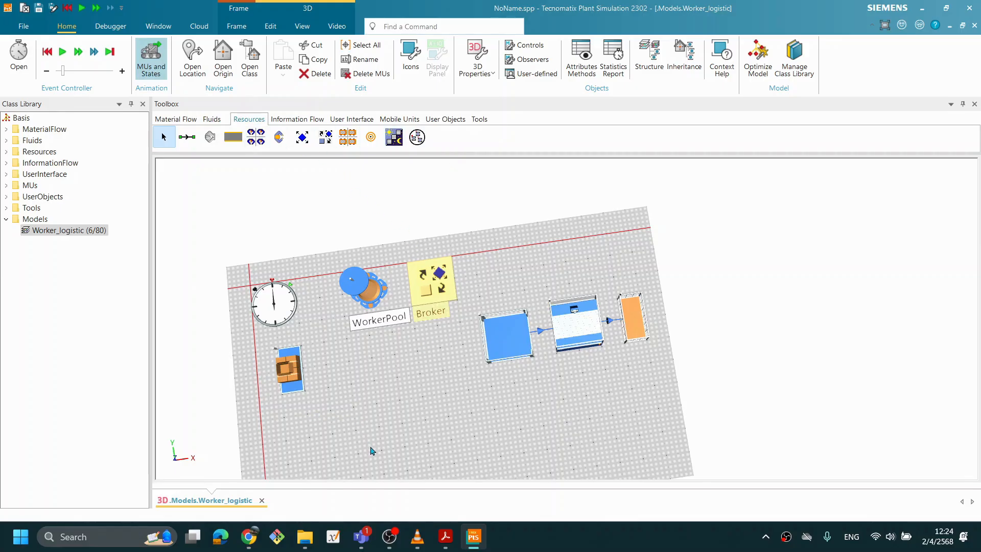
middle_drag(362, 429, 361, 416)
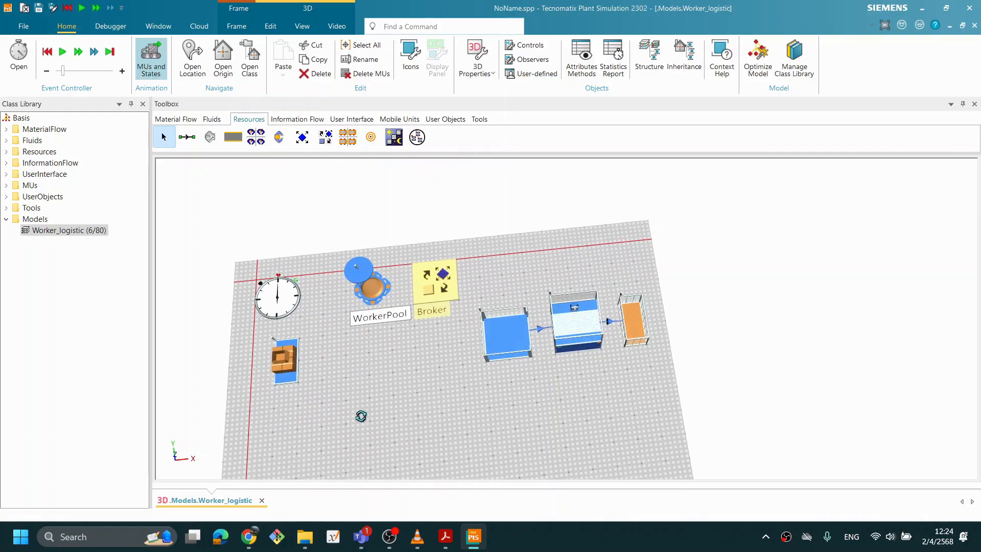
middle_drag(537, 409, 538, 407)
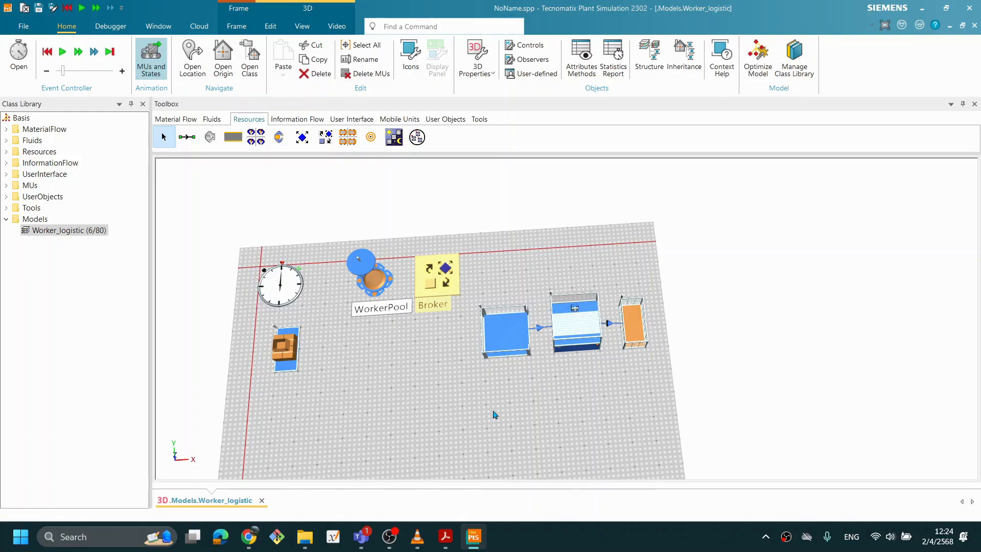
right_drag(606, 386, 438, 375)
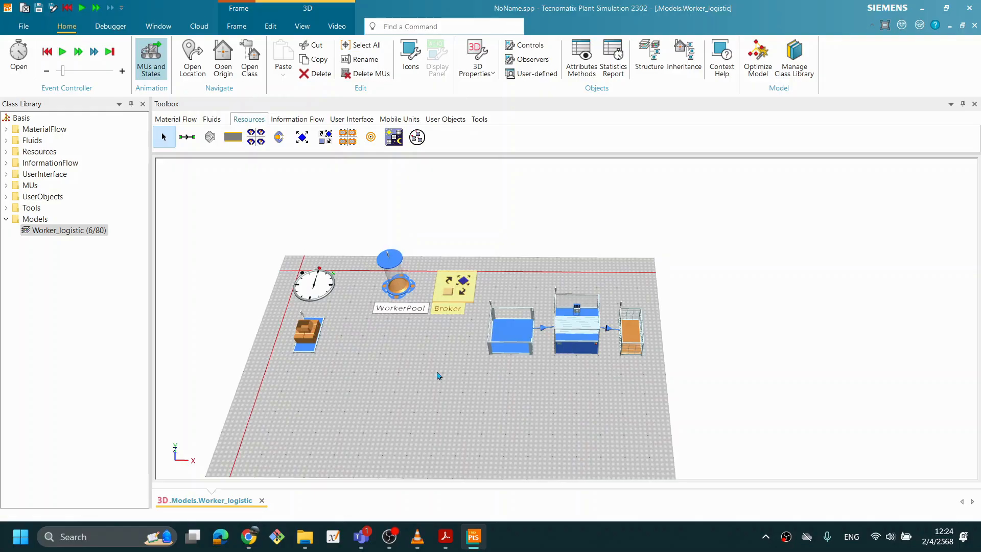
right_drag(500, 382, 540, 398)
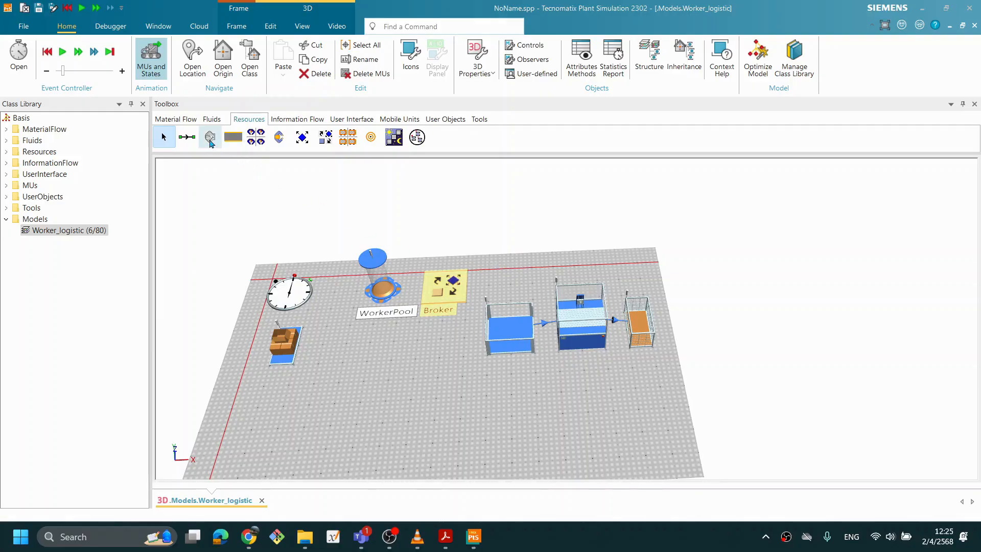
Place a Workplace against the Source, on the side facing the Buffer, and activate its Transport Importer
drag(211, 144, 319, 349)
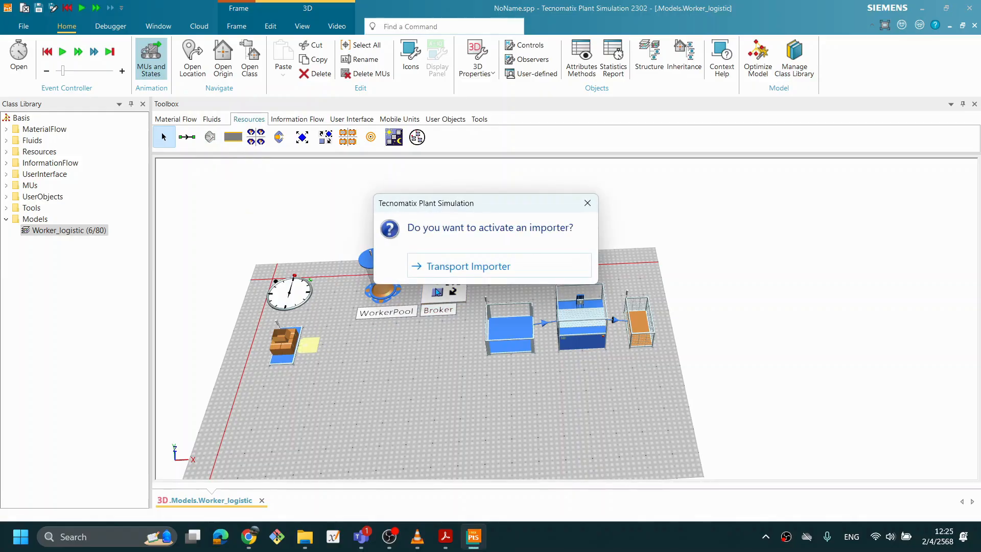
drag(464, 203, 424, 194)
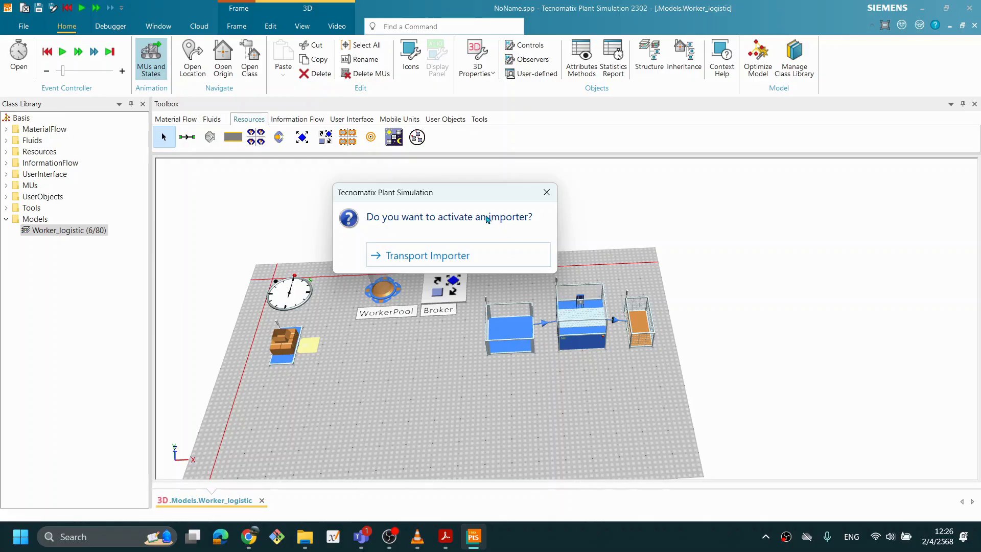
drag(466, 192, 403, 189)
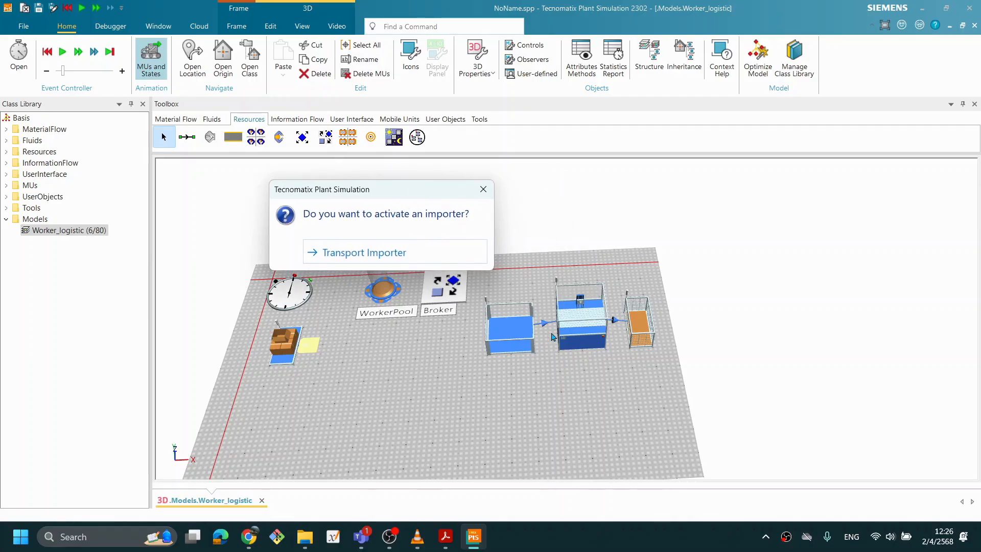
click(345, 253)
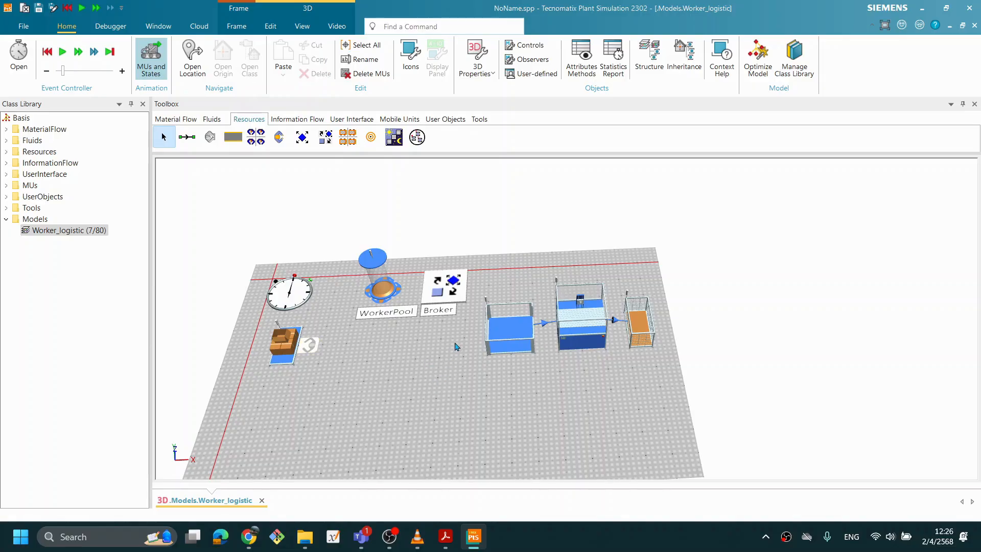
Place a second Workplace against the Buffer, on the side facing the Source, without activating an importer
middle_drag(635, 291, 634, 296)
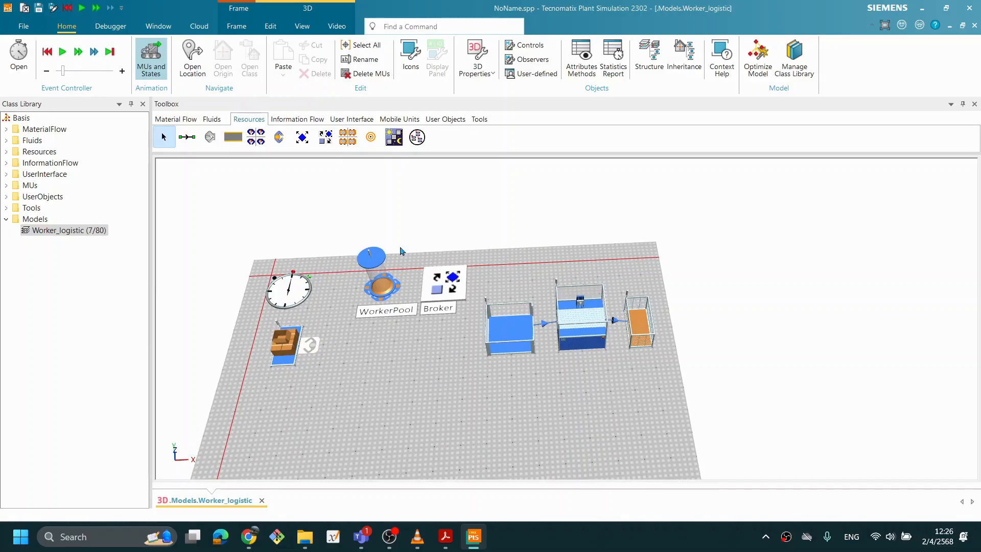
drag(278, 152, 472, 337)
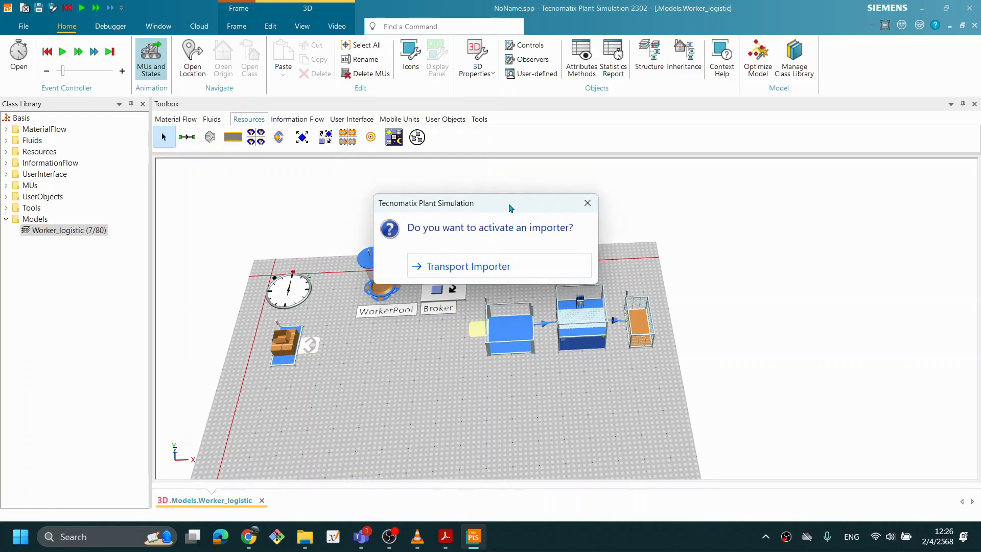
click(614, 314)
click(587, 203)
Move the Buffer's Workplace into line with the middle of the Buffer, again without activating an importer
click(573, 380)
middle_drag(574, 382, 564, 417)
middle_drag(499, 379, 506, 379)
click(478, 322)
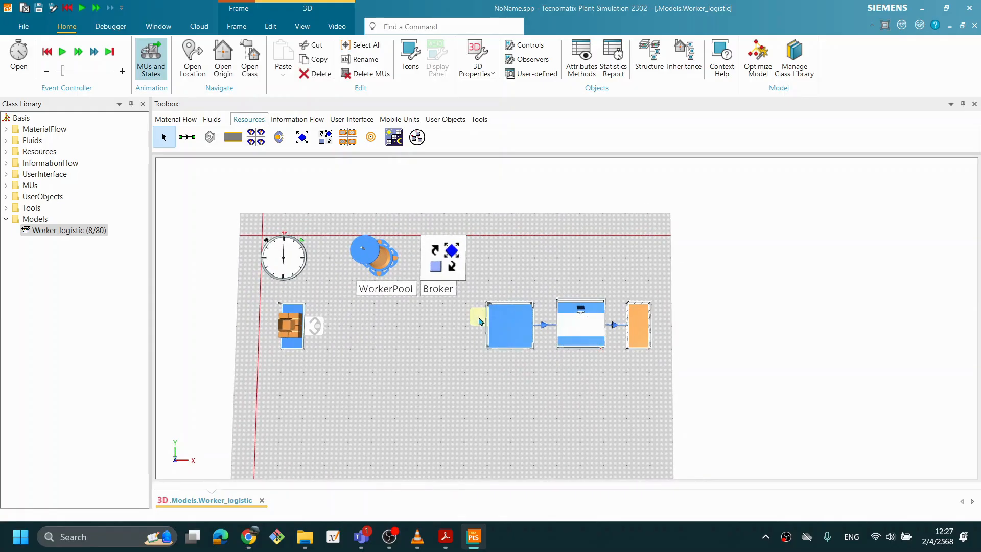
double_click(478, 326)
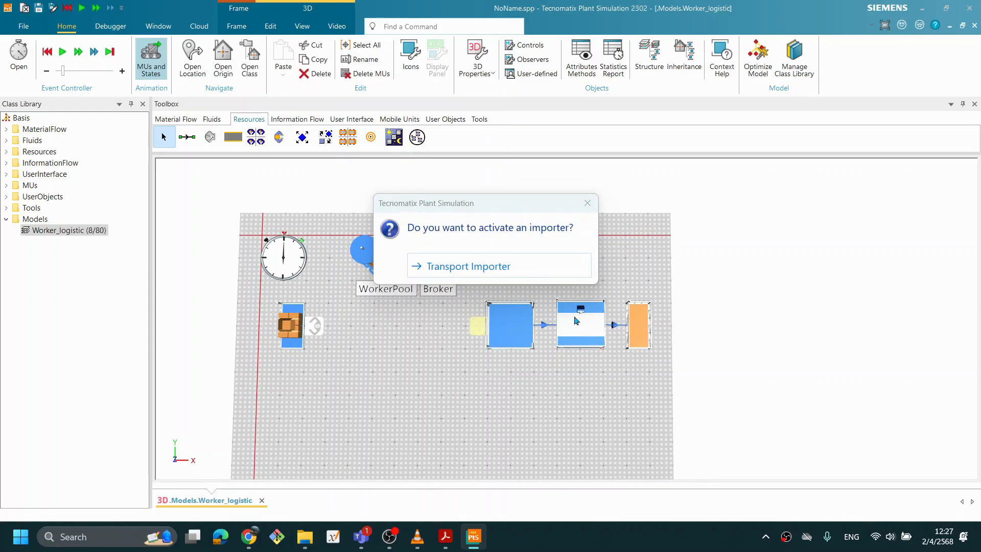
click(587, 202)
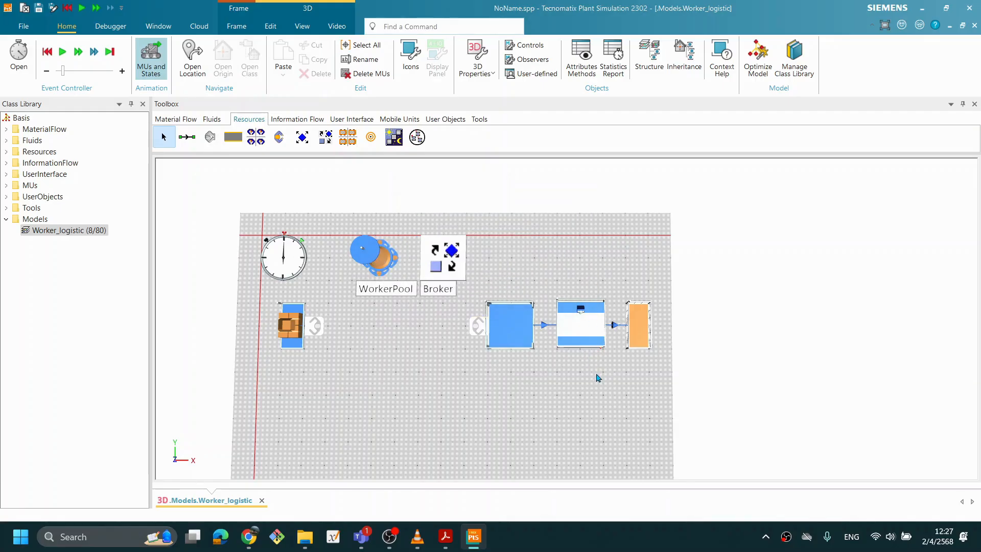
Link the Source directly to the Buffer with a Connector
middle_drag(569, 409, 663, 542)
click(664, 544)
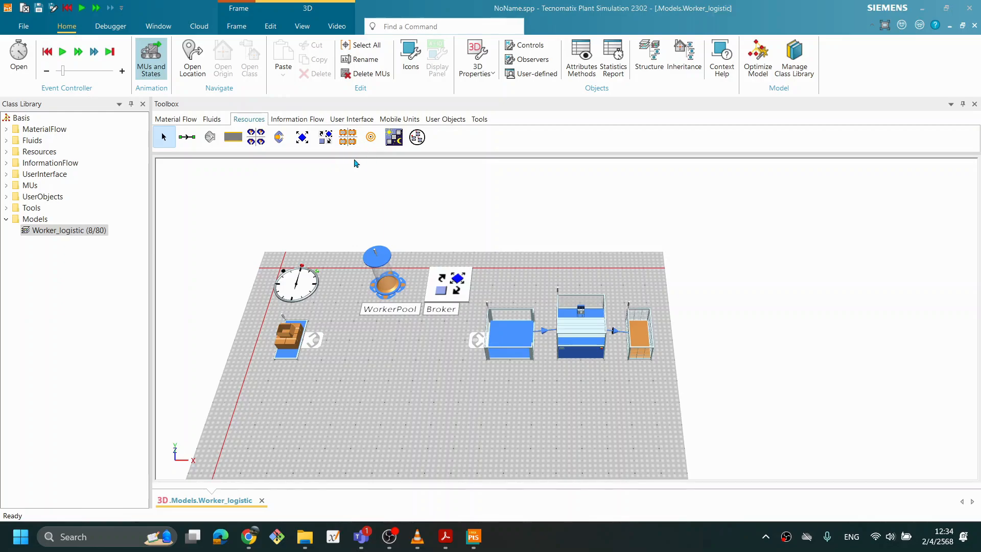
click(187, 137)
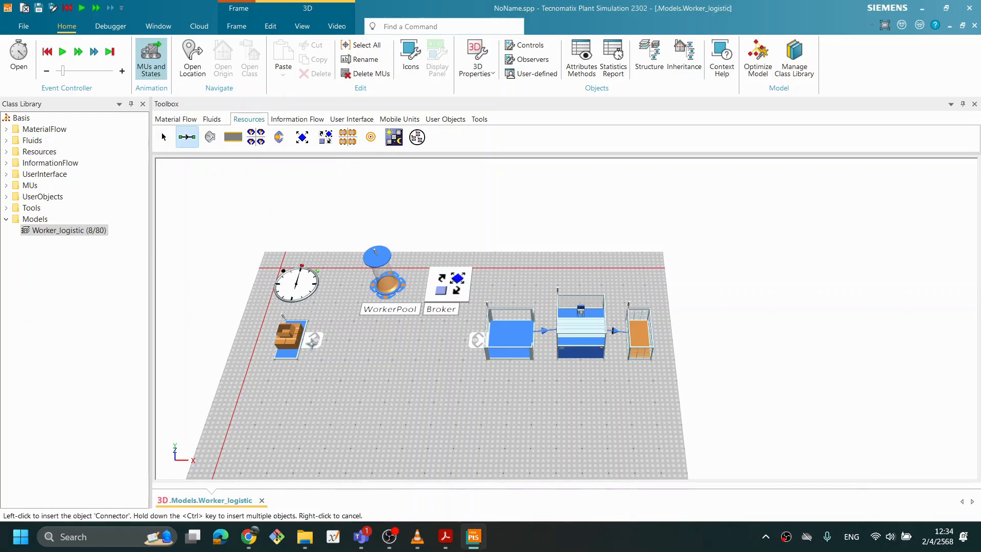
click(296, 336)
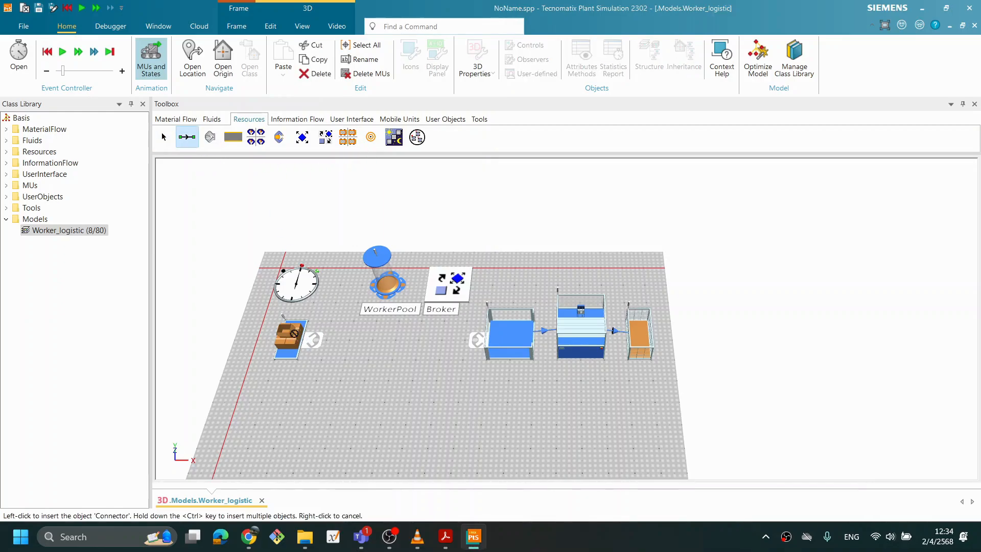
click(509, 340)
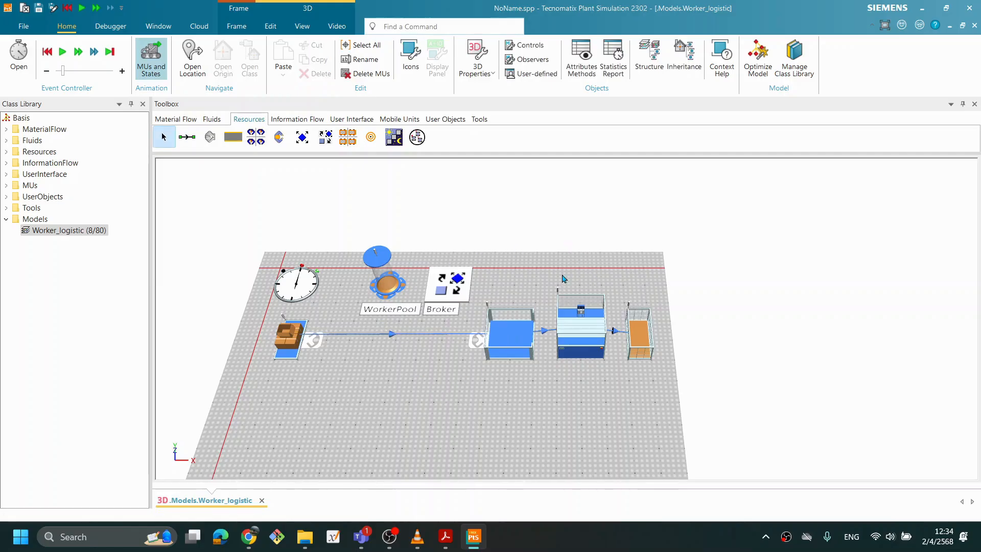
Run the simulation from the event controller to watch the worker carry parts to the Buffer, and reset it
double_click(296, 280)
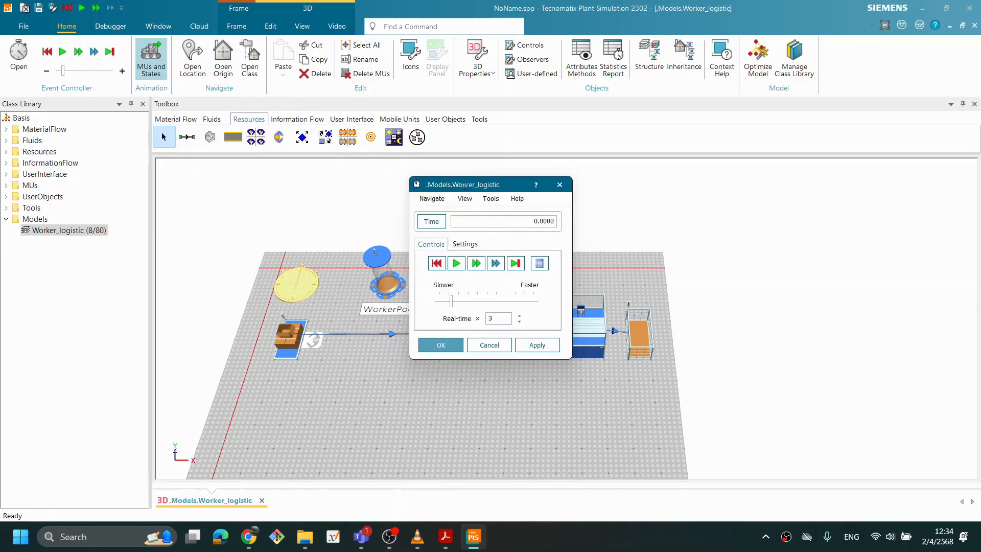
drag(467, 184, 765, 169)
click(751, 246)
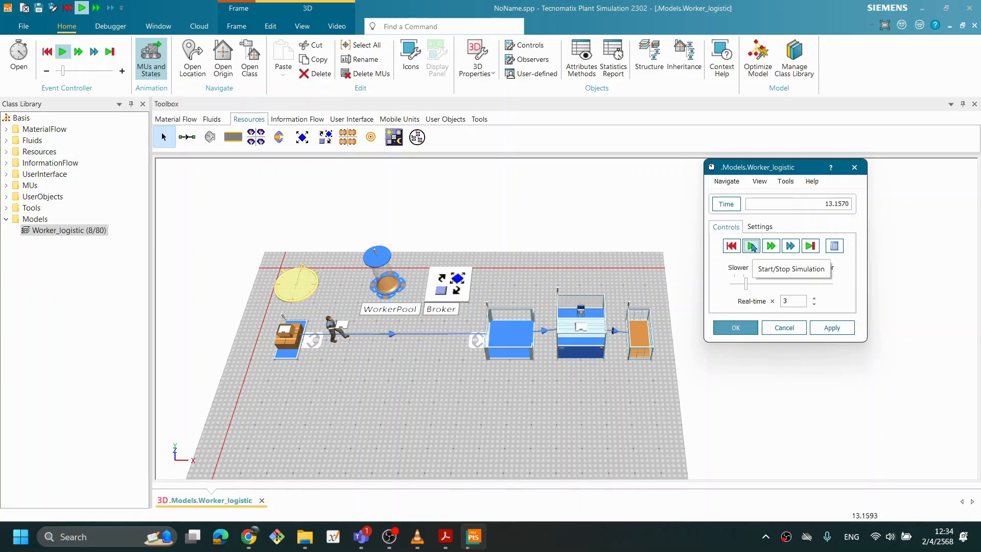
click(784, 327)
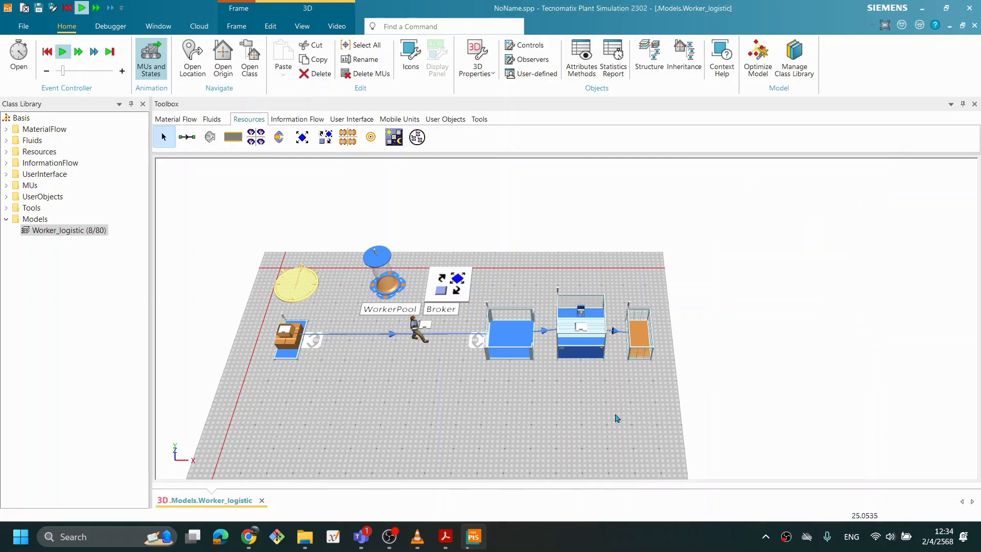
right_click(636, 279)
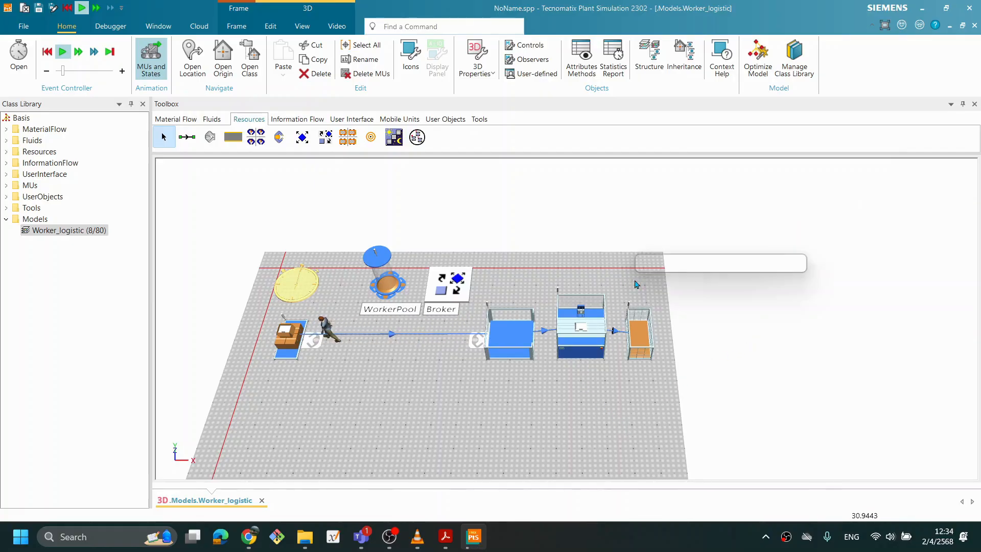
click(642, 263)
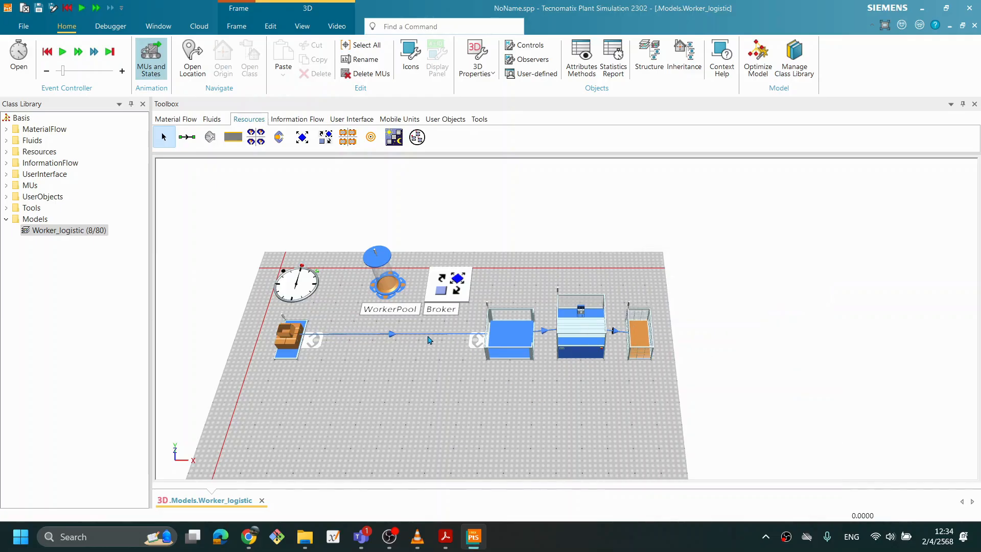
Delete the Connector between the Source and the Buffer
click(392, 335)
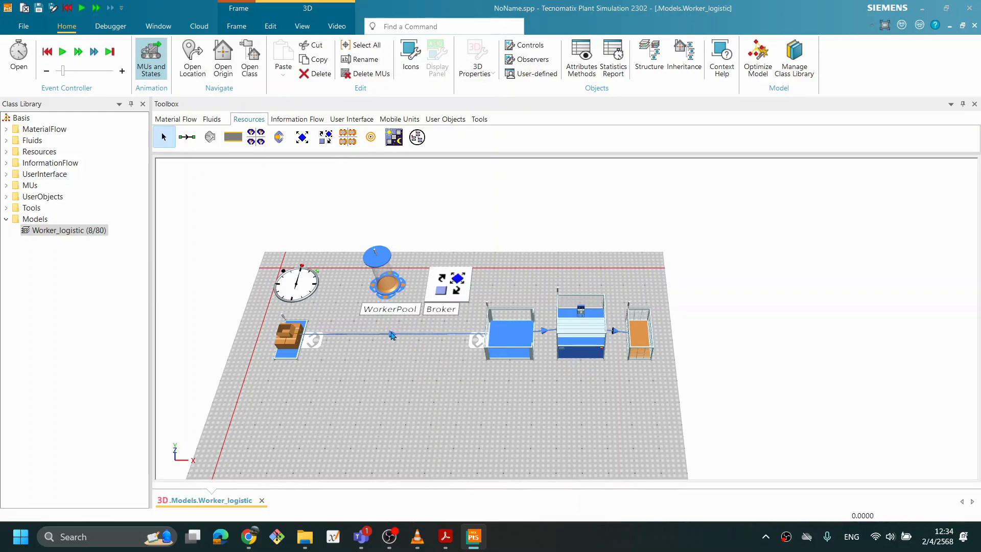
key(Delete)
click(452, 310)
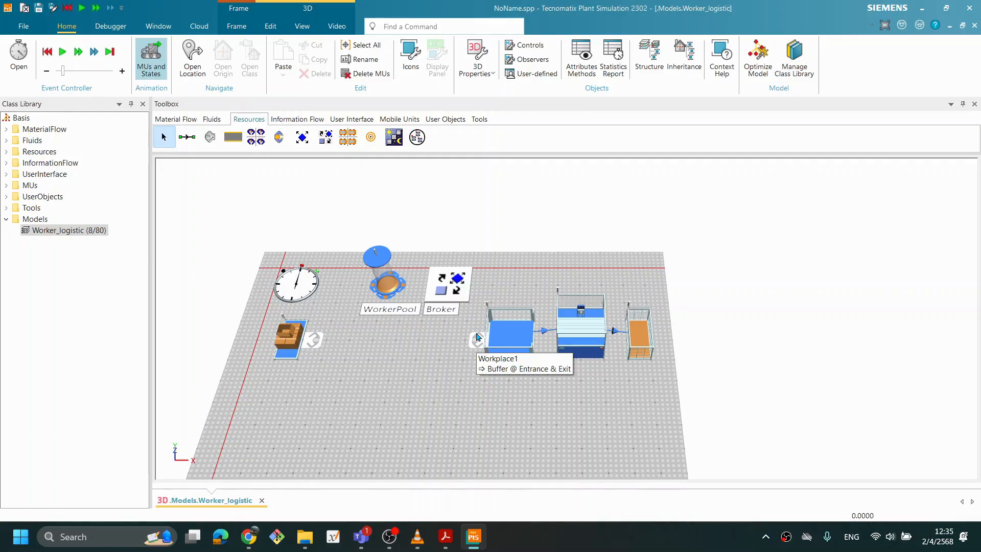
Set the MU target of the Source's transport importer to the Buffer
click(280, 346)
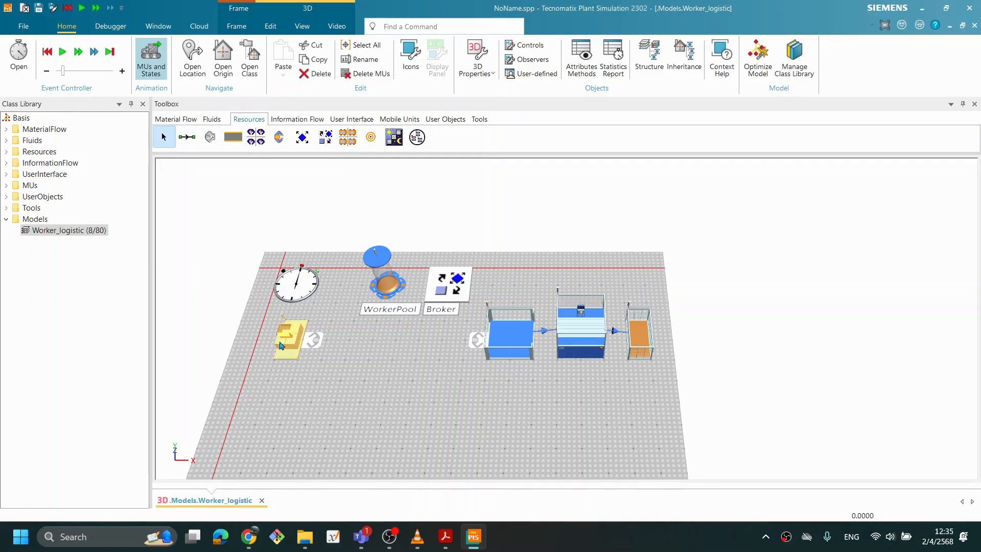
double_click(285, 345)
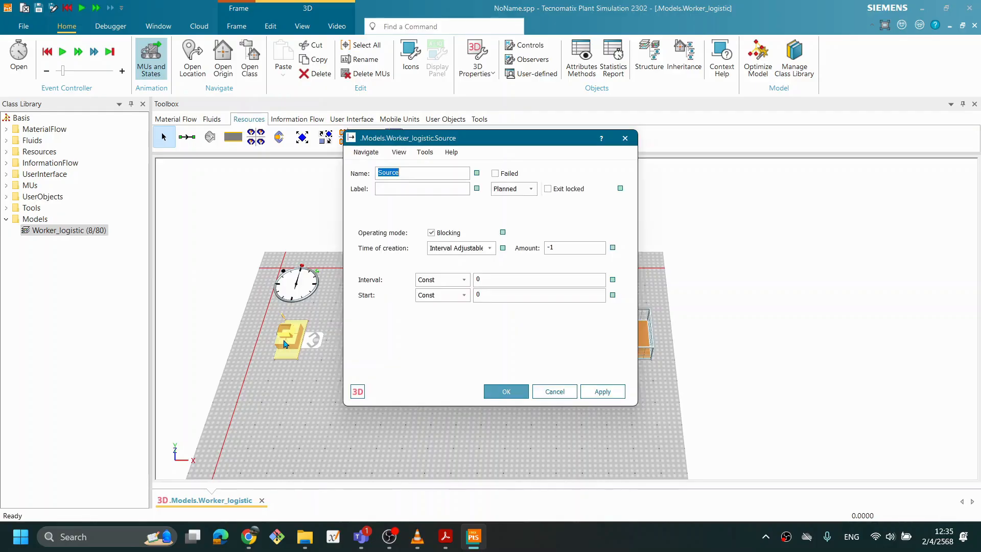
drag(541, 141, 550, 117)
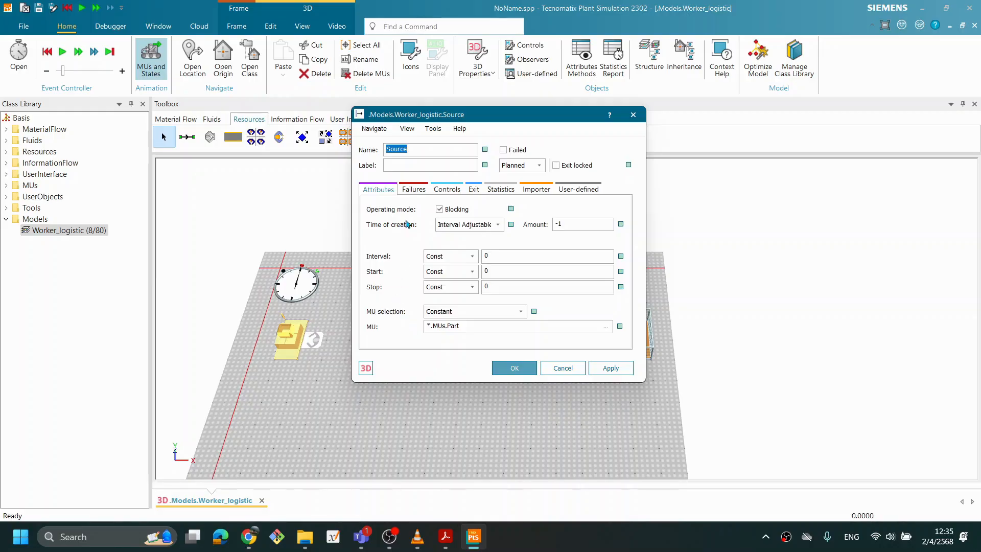
click(445, 191)
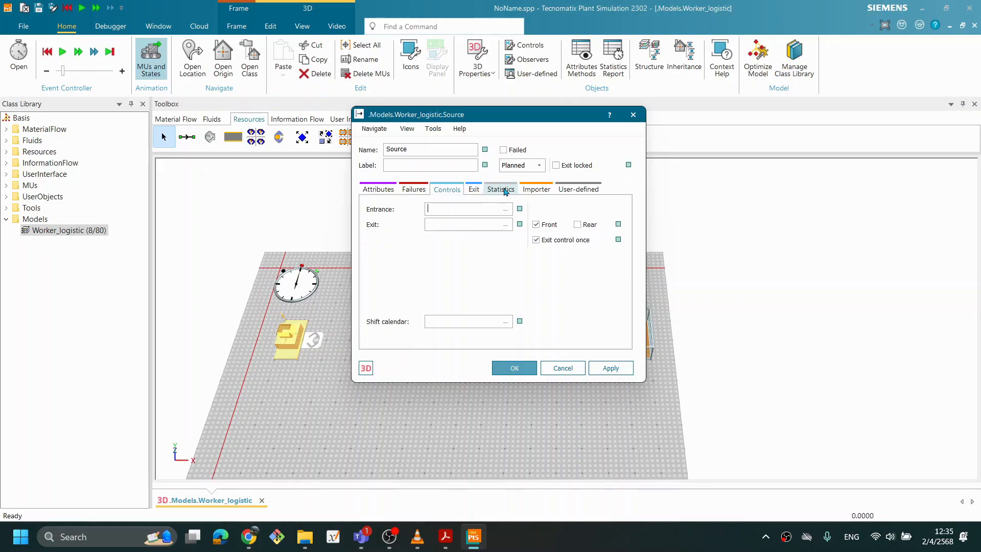
click(540, 190)
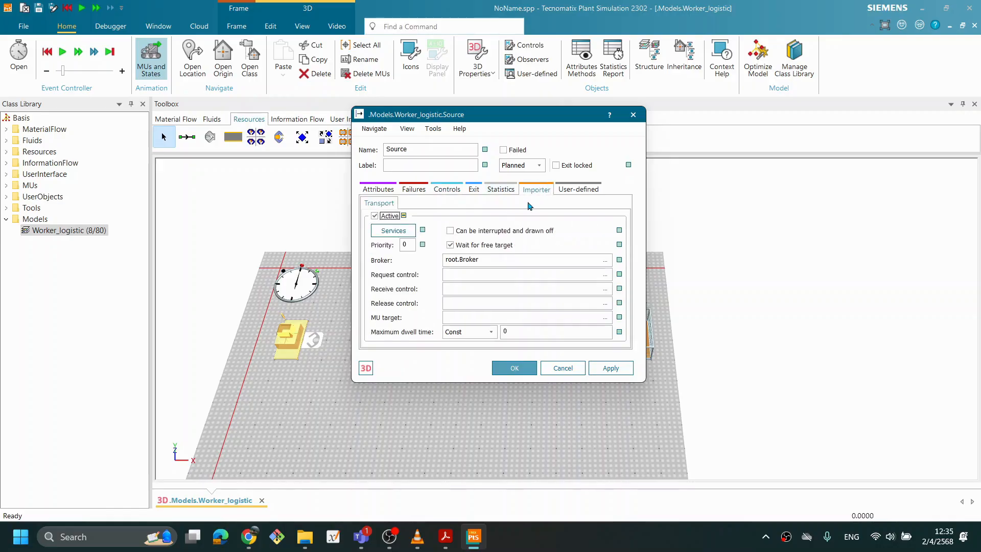
drag(502, 117, 492, 114)
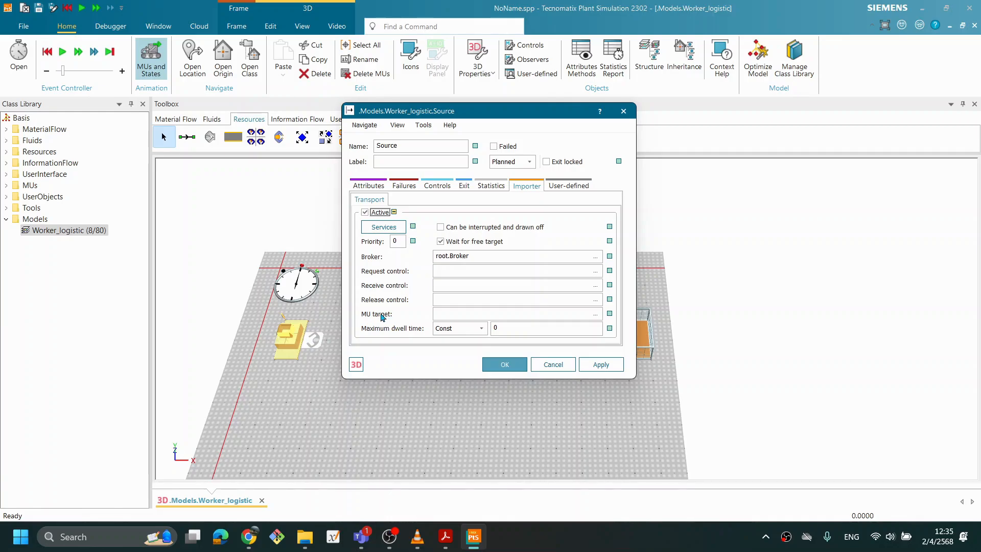
drag(508, 121, 782, 83)
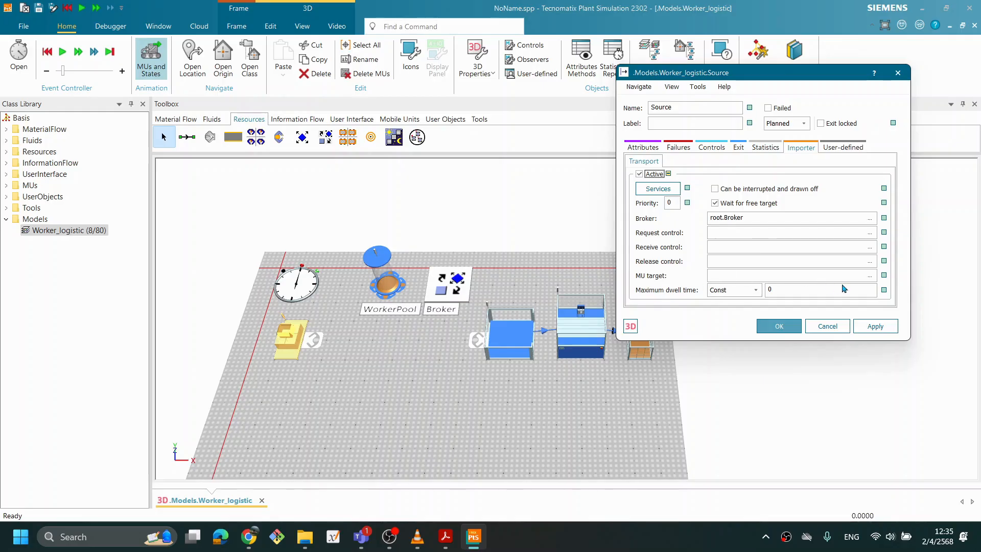
click(870, 277)
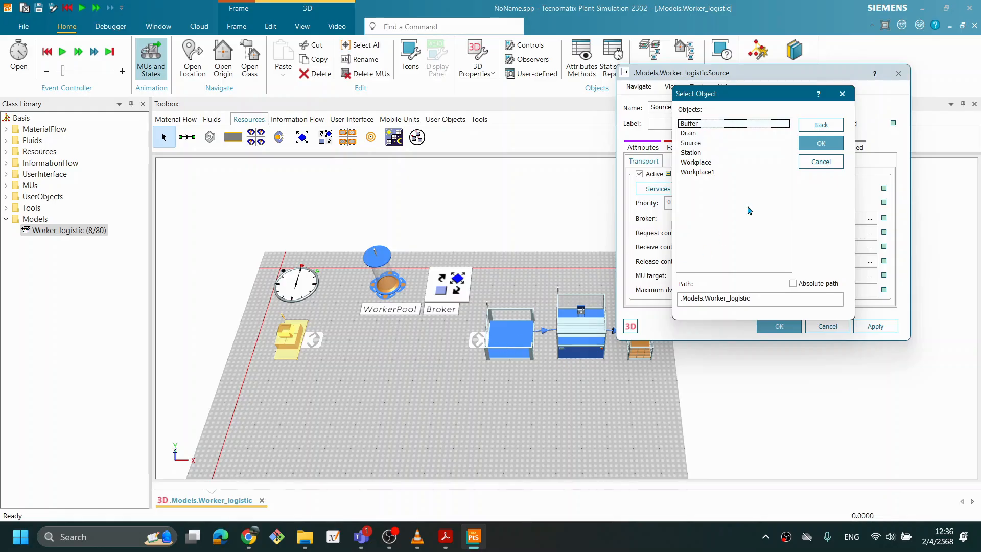
click(694, 122)
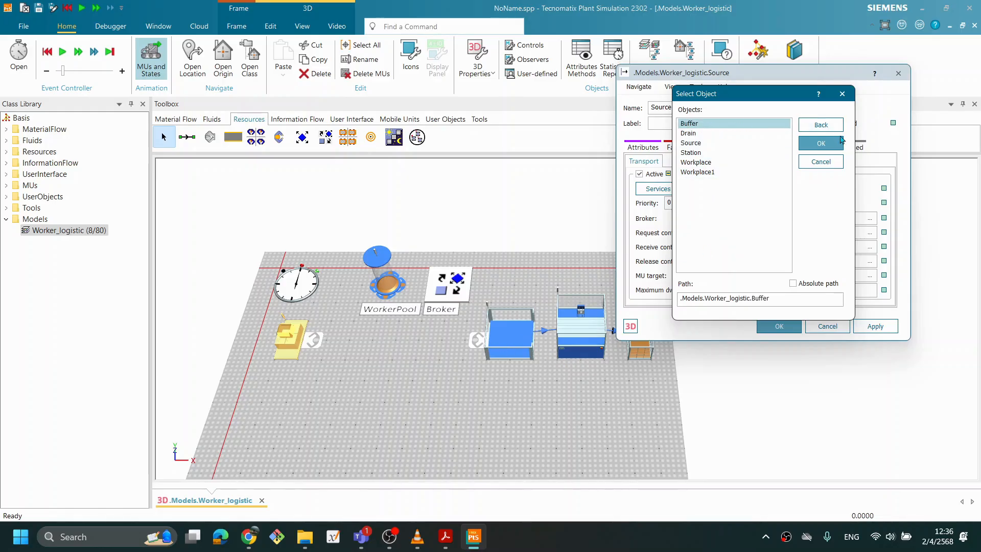
click(821, 143)
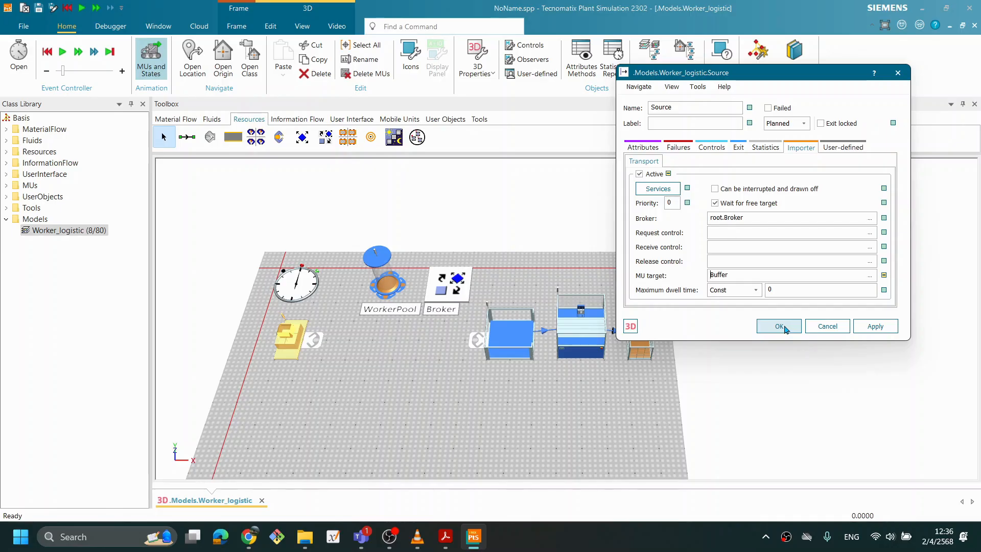
click(871, 325)
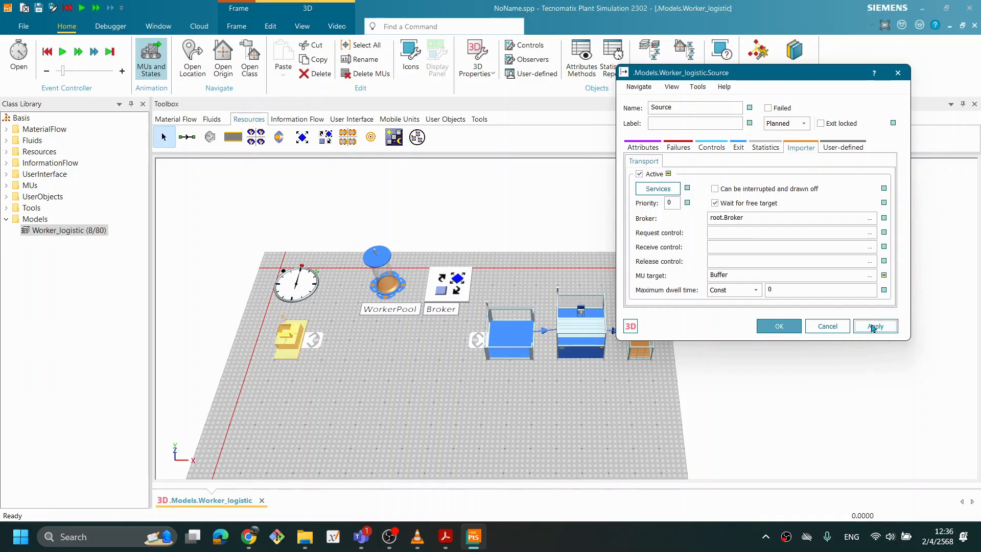
click(779, 327)
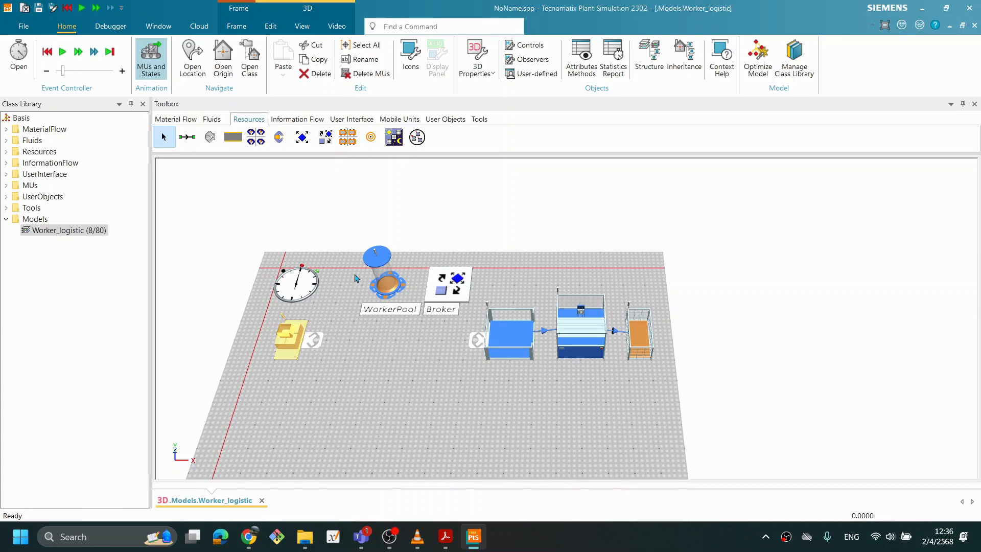
Run the simulation to check worker transport from the Source to its MU target, reset it, and close the event controller
click(391, 365)
double_click(304, 284)
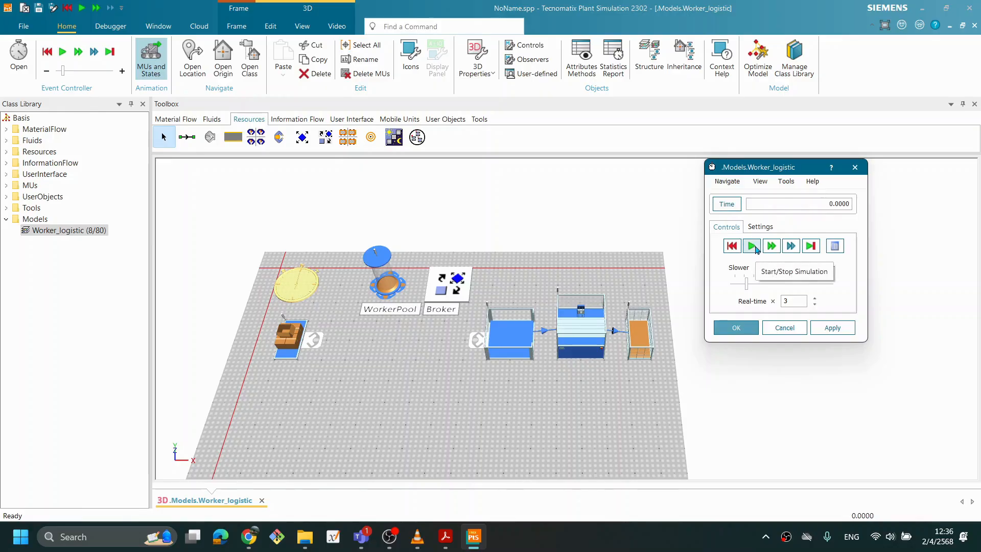
click(751, 246)
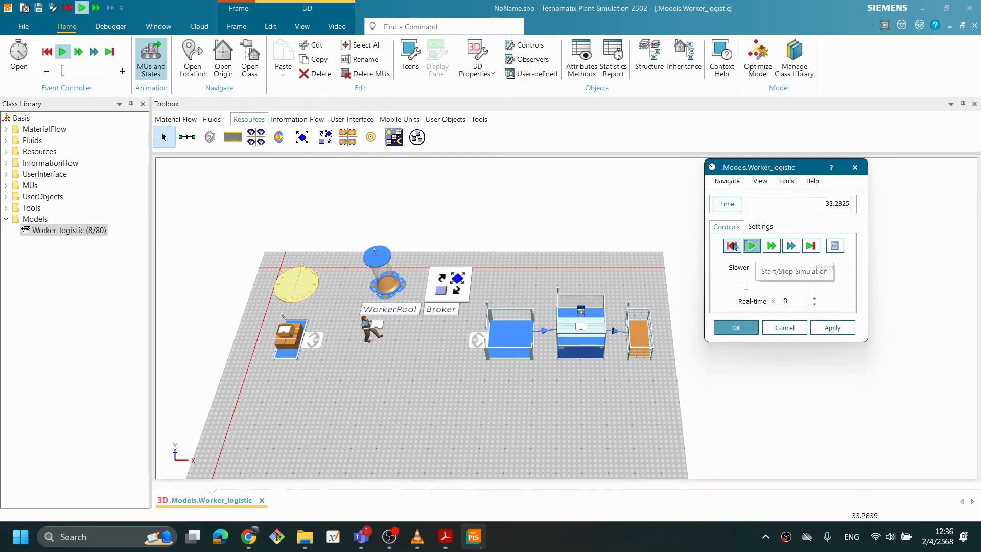
click(732, 246)
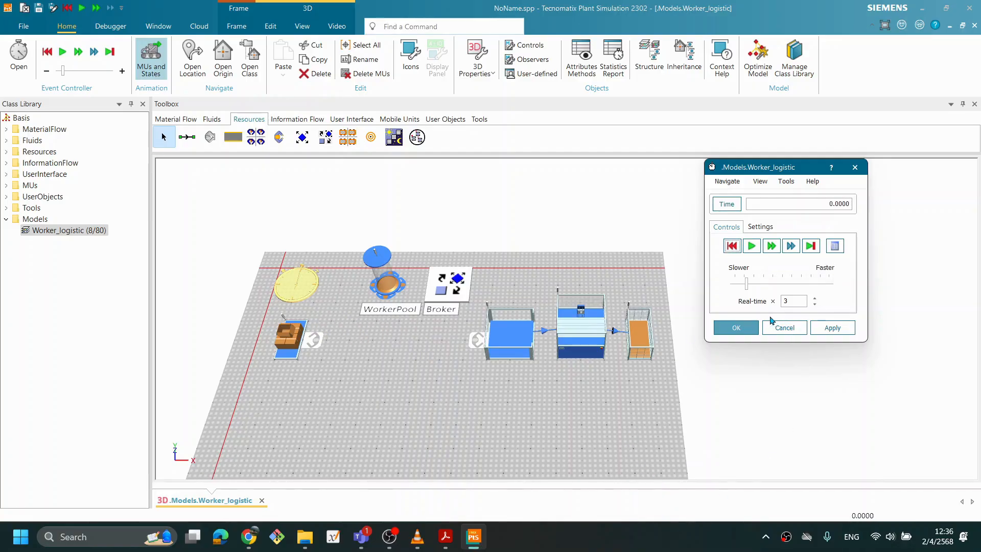
click(735, 328)
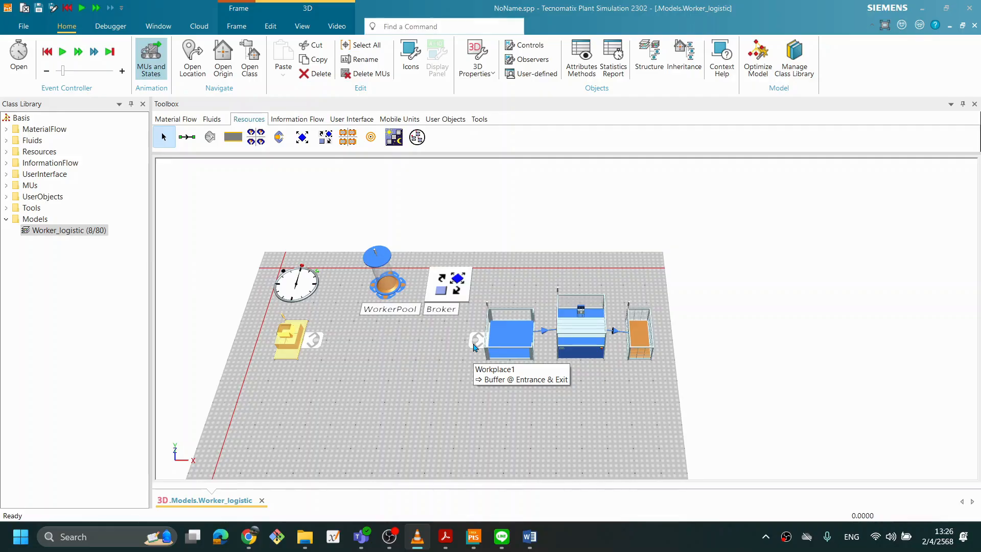
Review the Source importer's transport settings, including its services list and MU target, alongside the Resources classes in the library
double_click(286, 345)
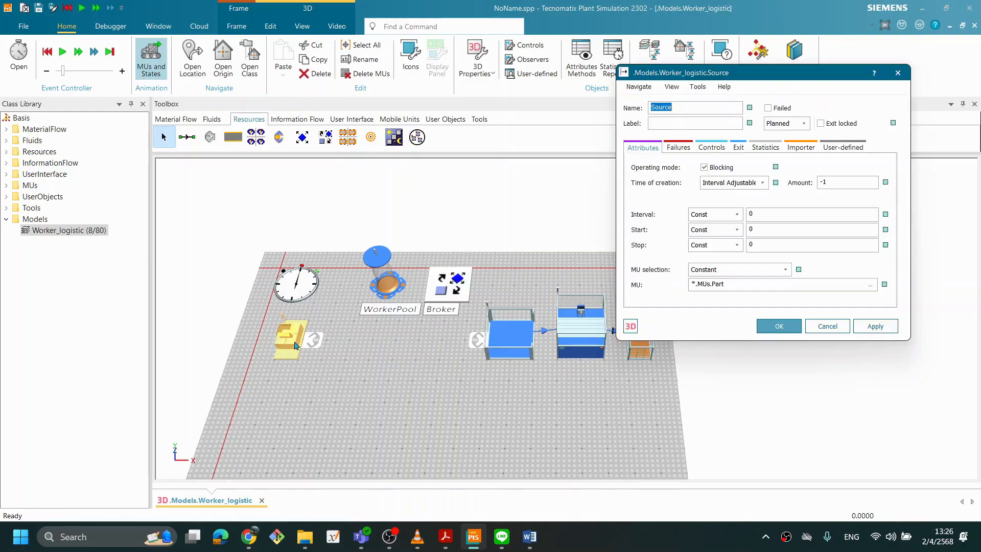
drag(675, 75, 416, 128)
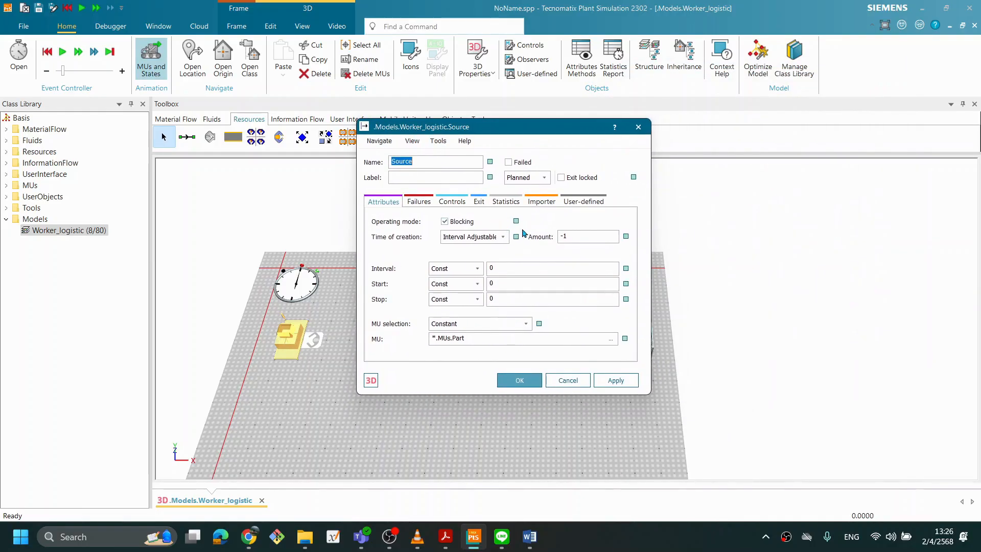
click(545, 206)
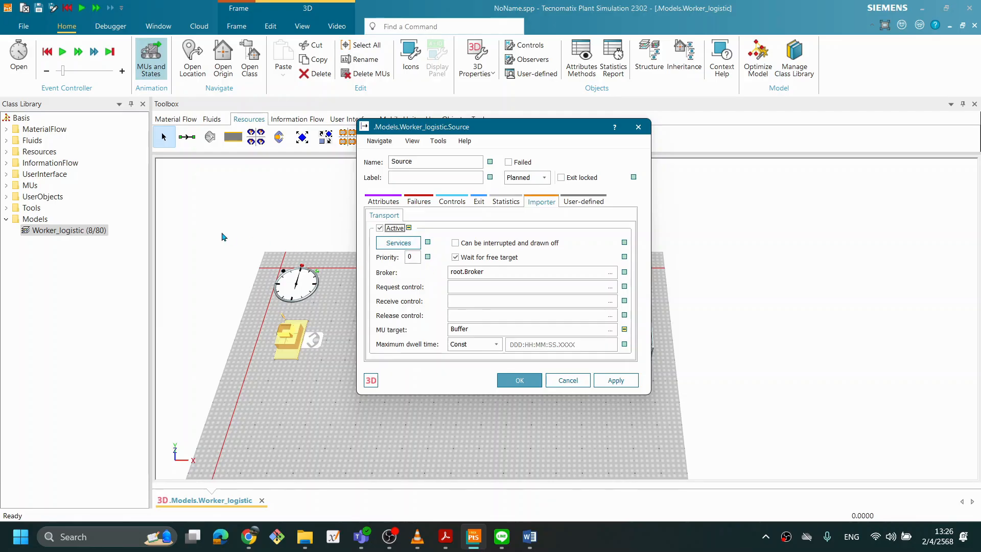
click(7, 152)
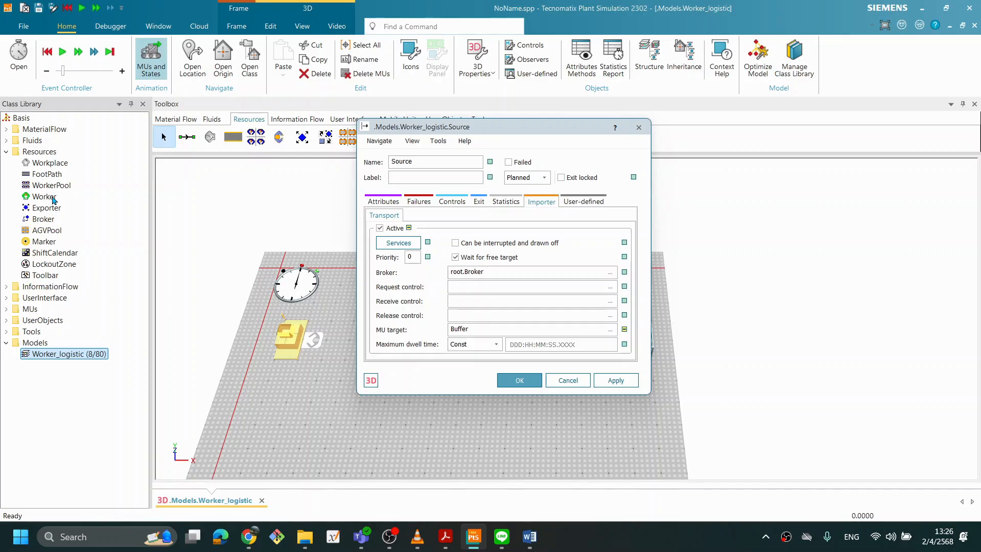
click(417, 243)
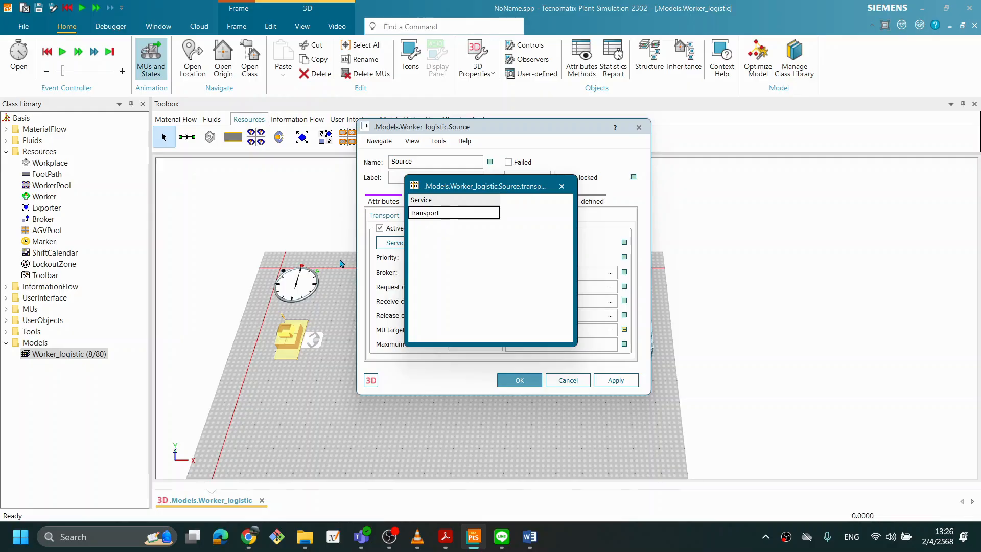
drag(463, 187, 434, 202)
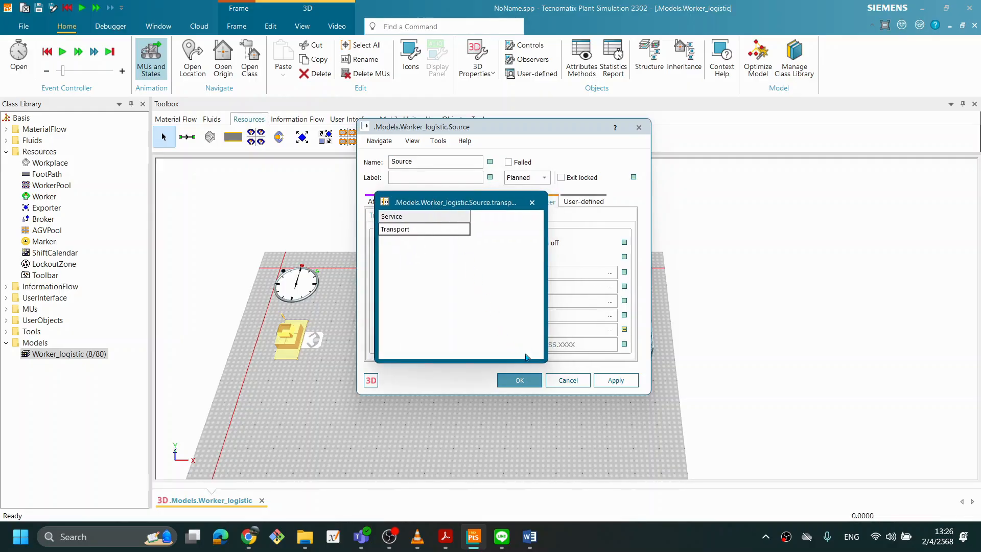
click(534, 202)
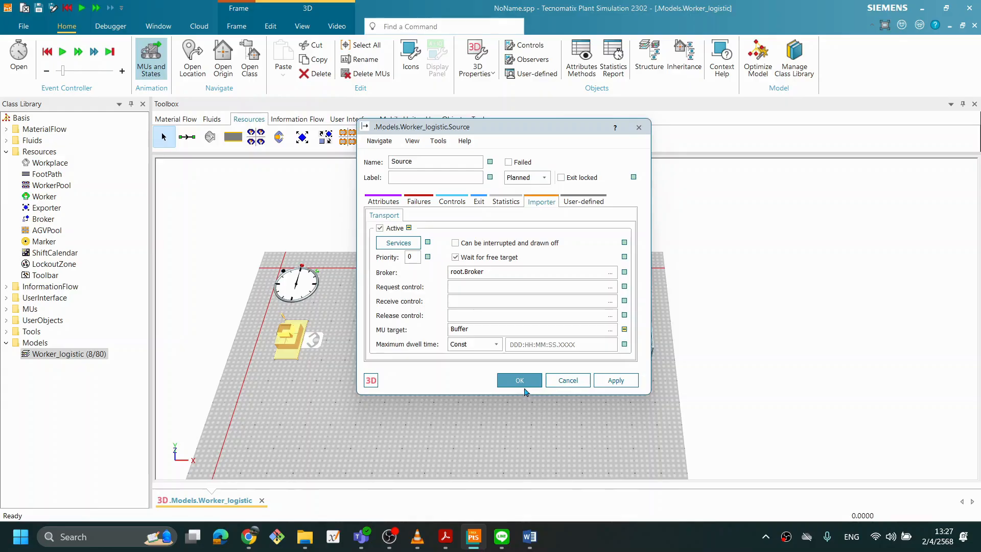
click(466, 330)
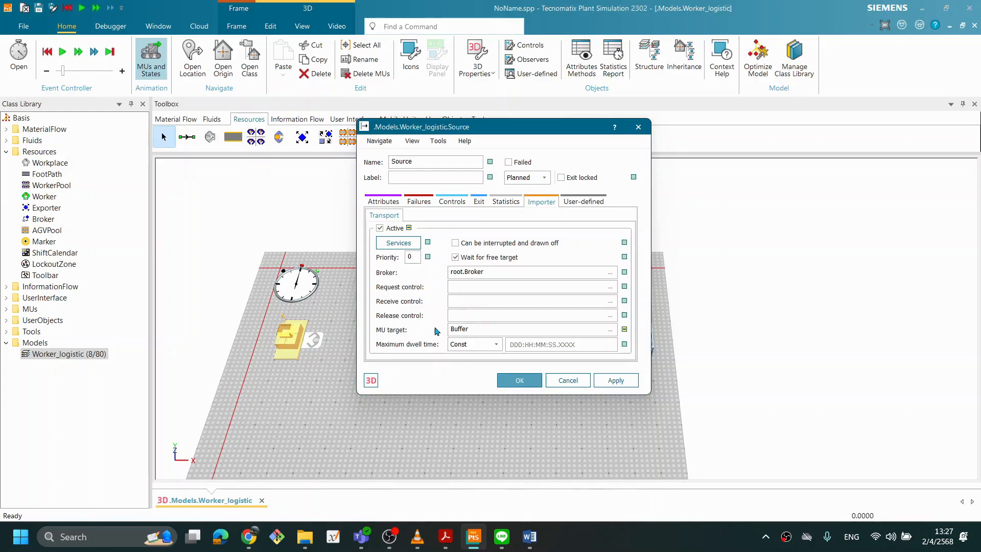
click(508, 380)
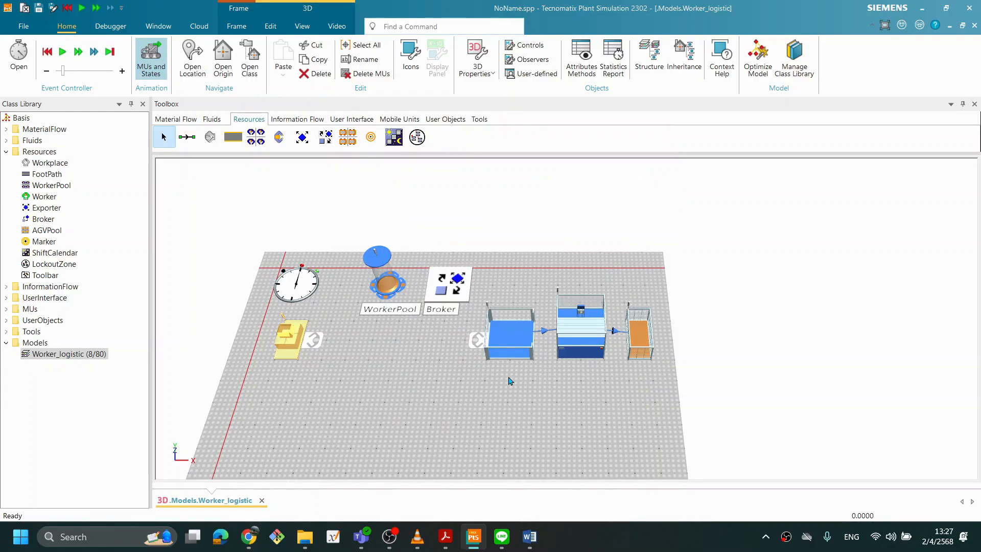
Examine the Buffer's capacity and buffer type attributes
right_drag(459, 377, 440, 358)
right_drag(550, 369, 543, 377)
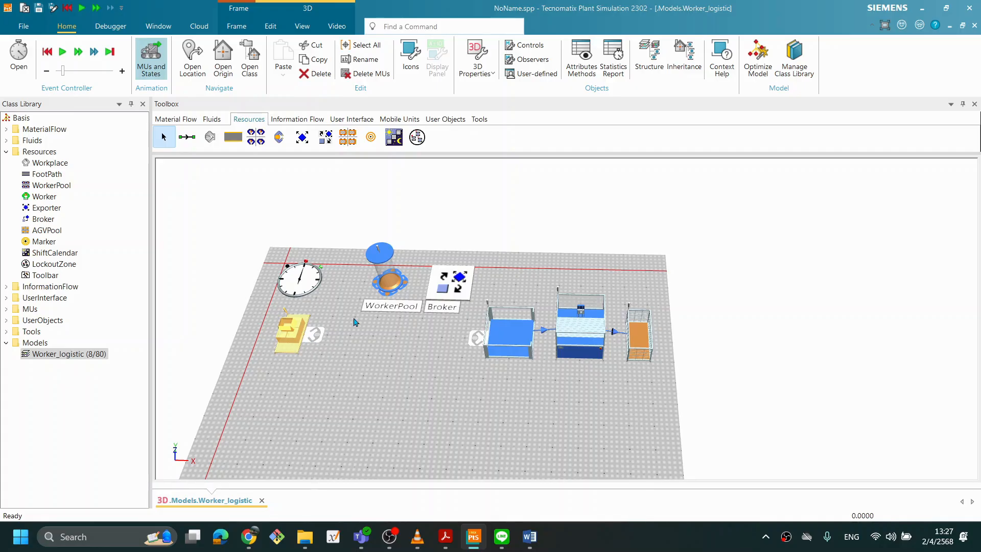
double_click(517, 338)
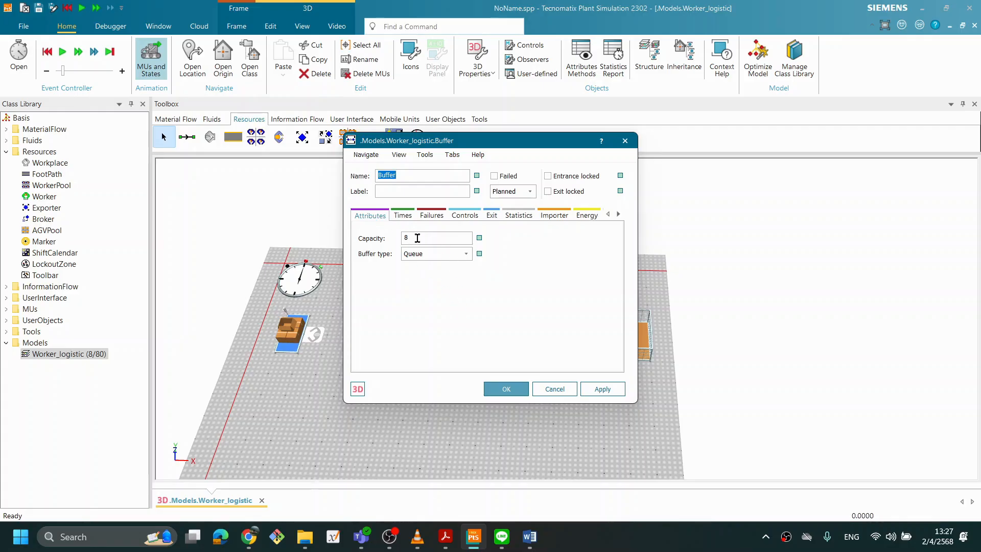
drag(472, 139, 461, 140)
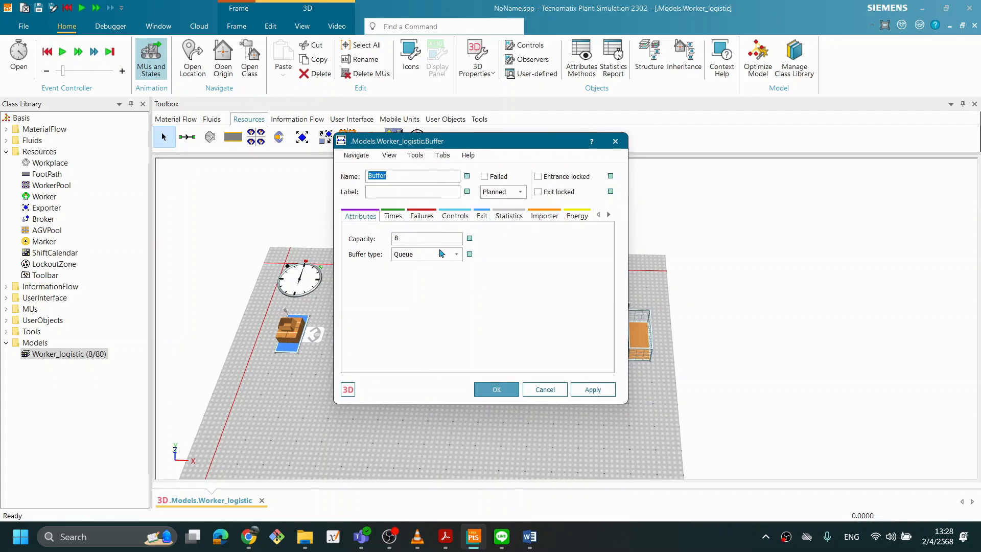
click(500, 394)
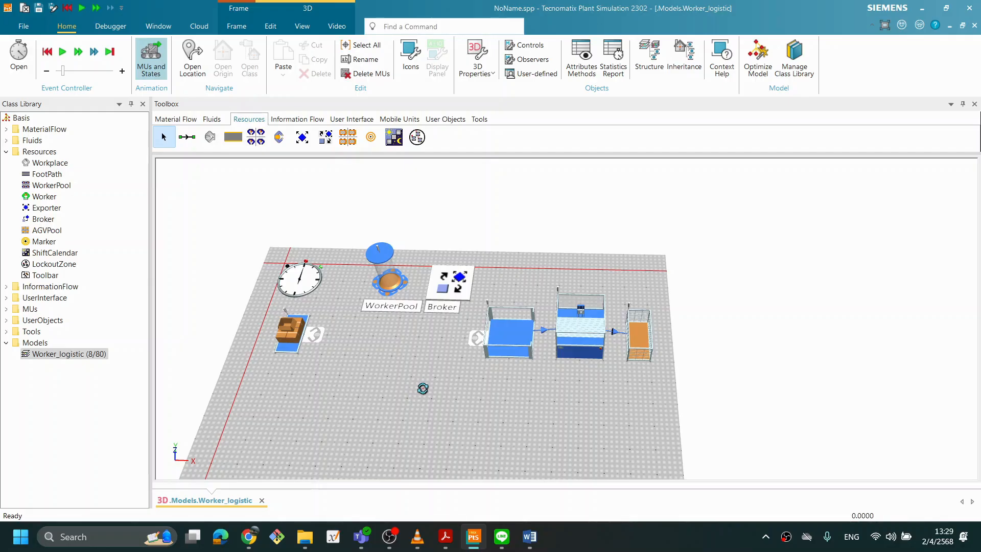
right_drag(426, 405, 434, 397)
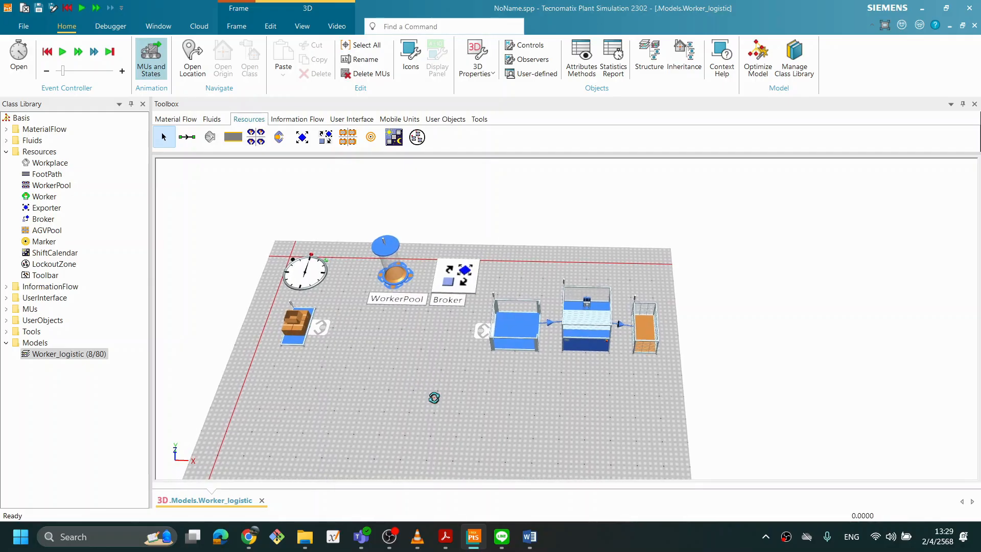
middle_drag(435, 398, 464, 396)
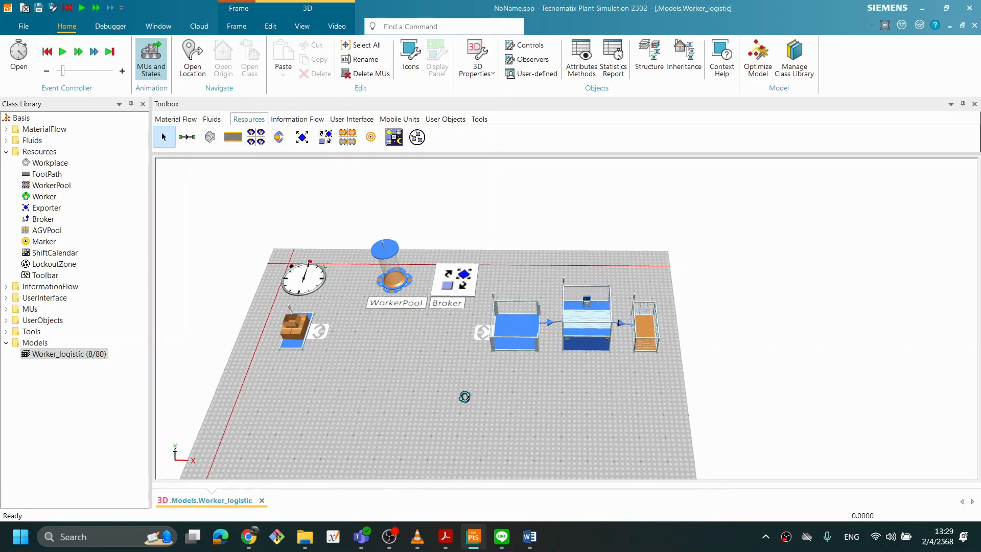
click(319, 333)
click(422, 394)
click(43, 198)
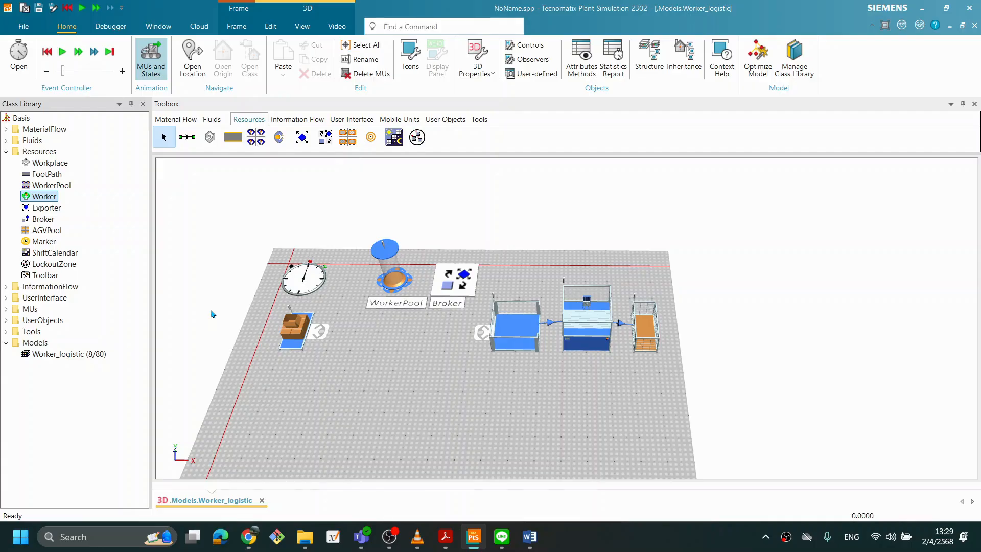
right_click(52, 201)
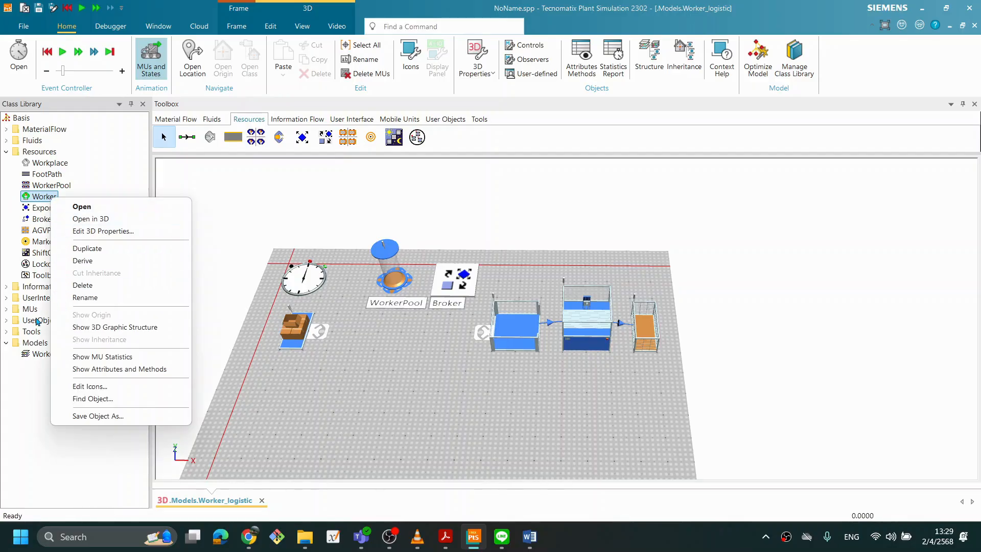
click(36, 300)
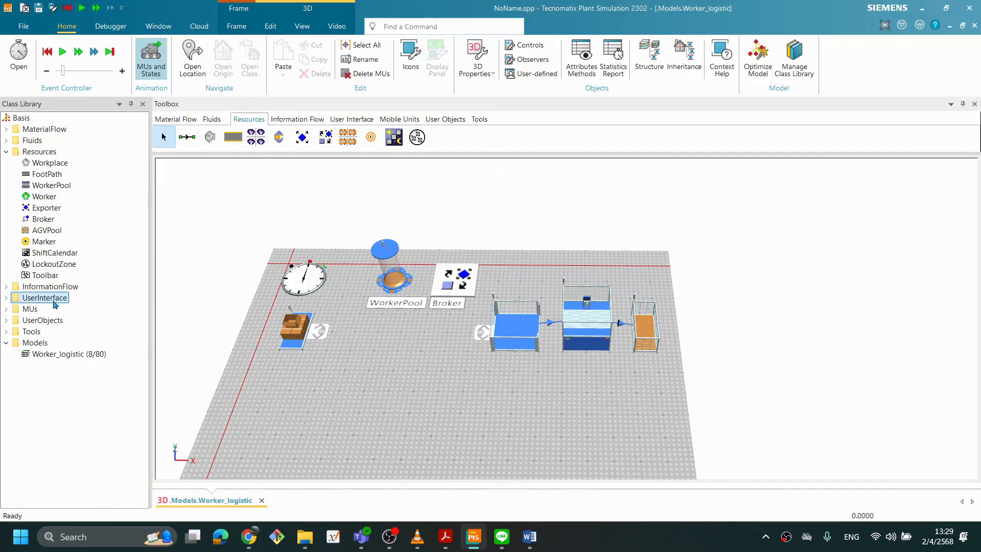
click(51, 322)
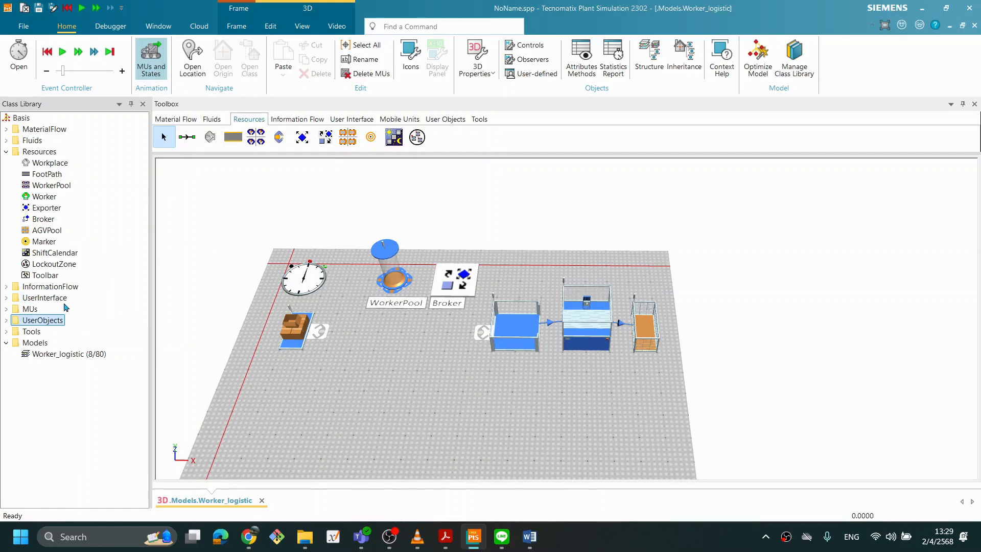
Duplicate the Worker class into the UserObjects folder and rename the copy WorkerA
right_click(53, 199)
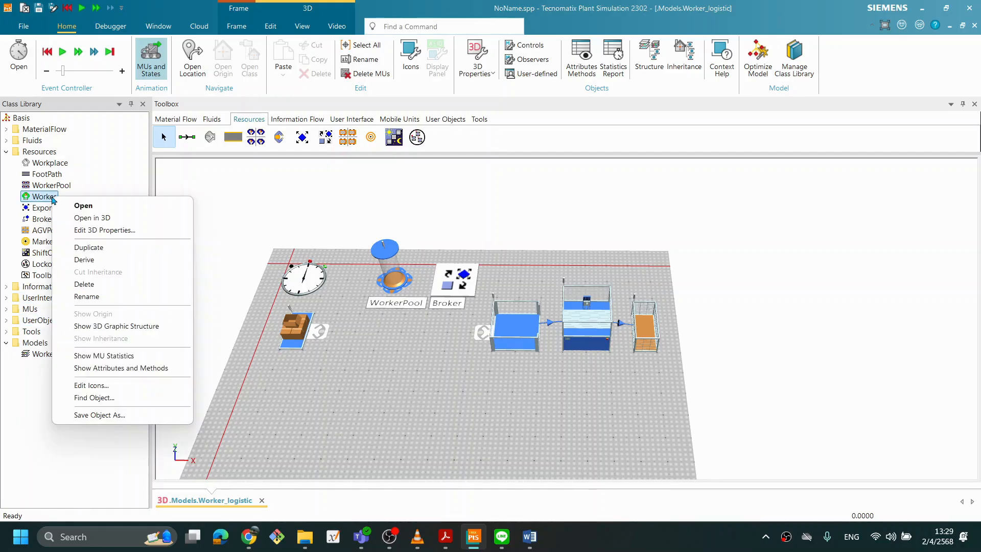
click(103, 249)
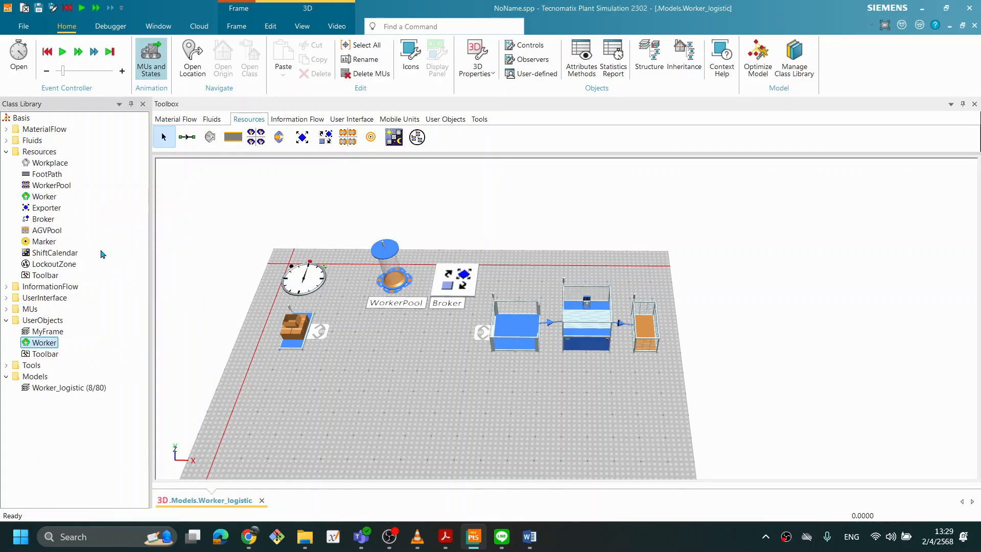
right_click(52, 343)
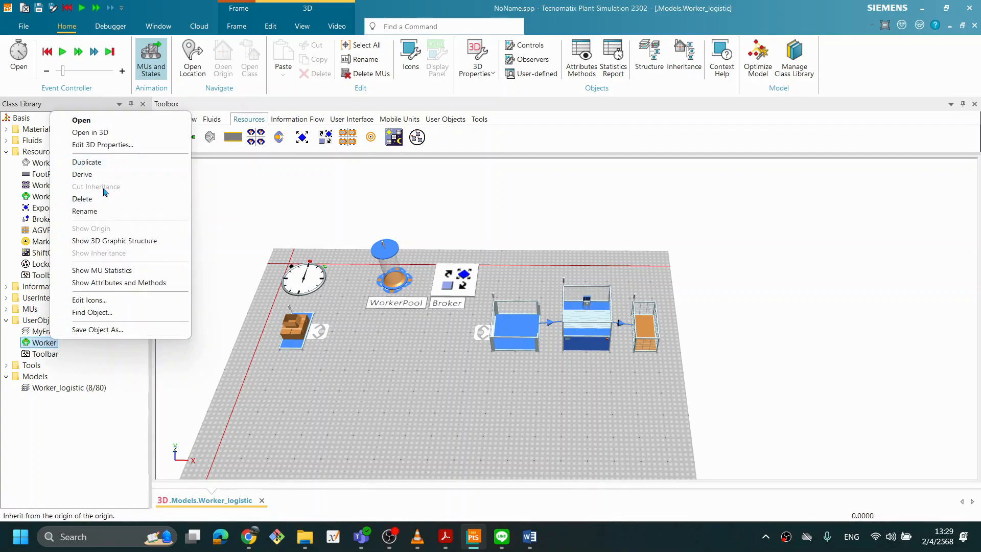
click(96, 210)
click(488, 249)
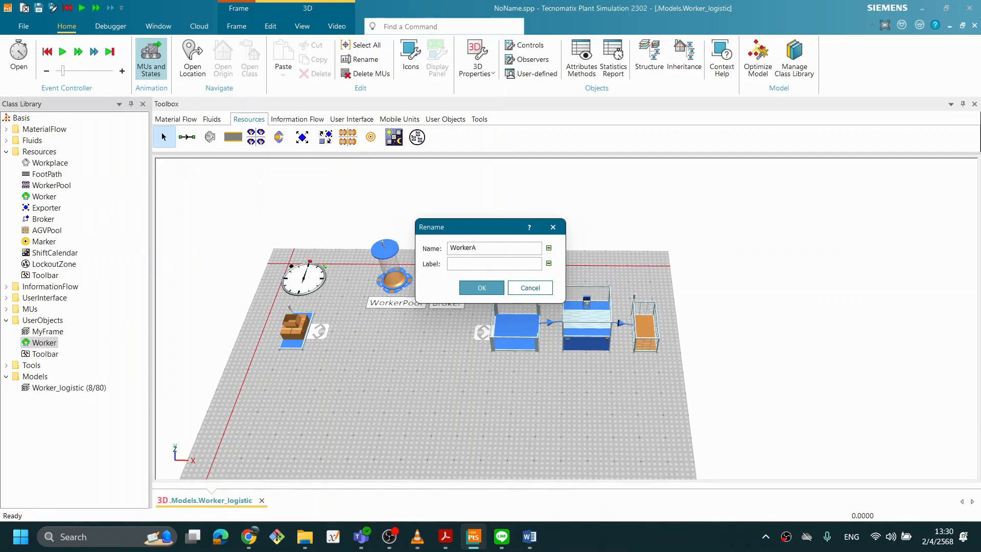
click(484, 287)
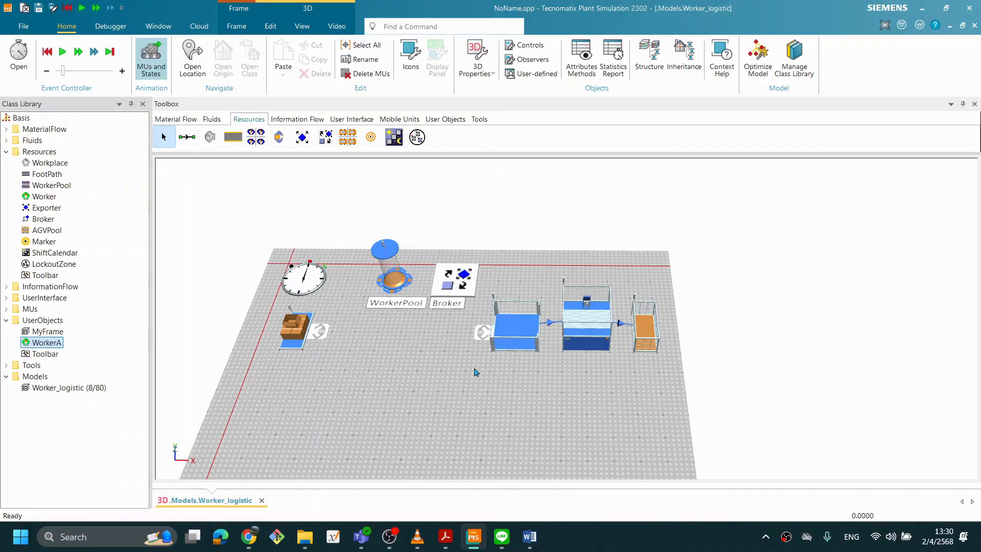
click(666, 548)
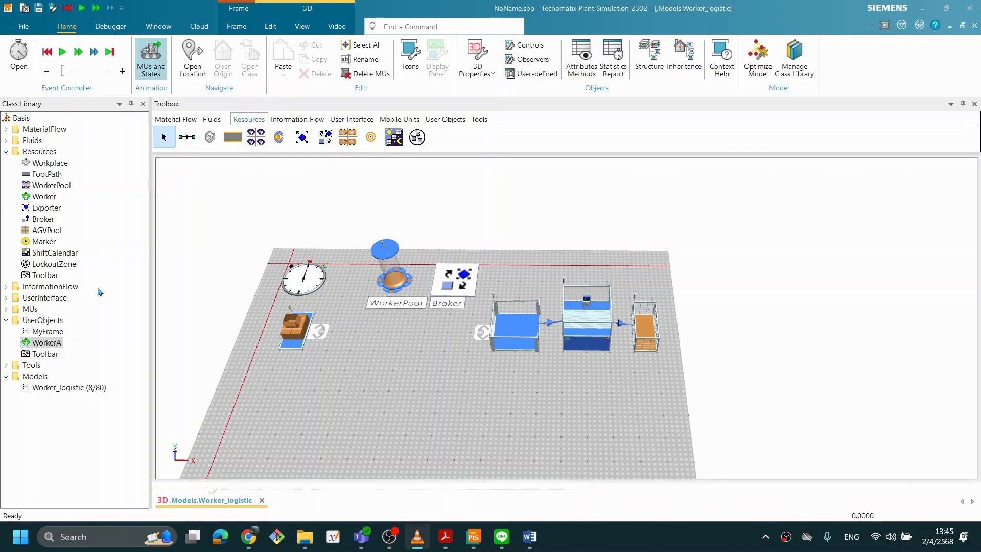
Open WorkerA's settings from UserObjects and review its priority, efficiency, speed, dimension, shift and broker attributes
click(57, 346)
double_click(57, 347)
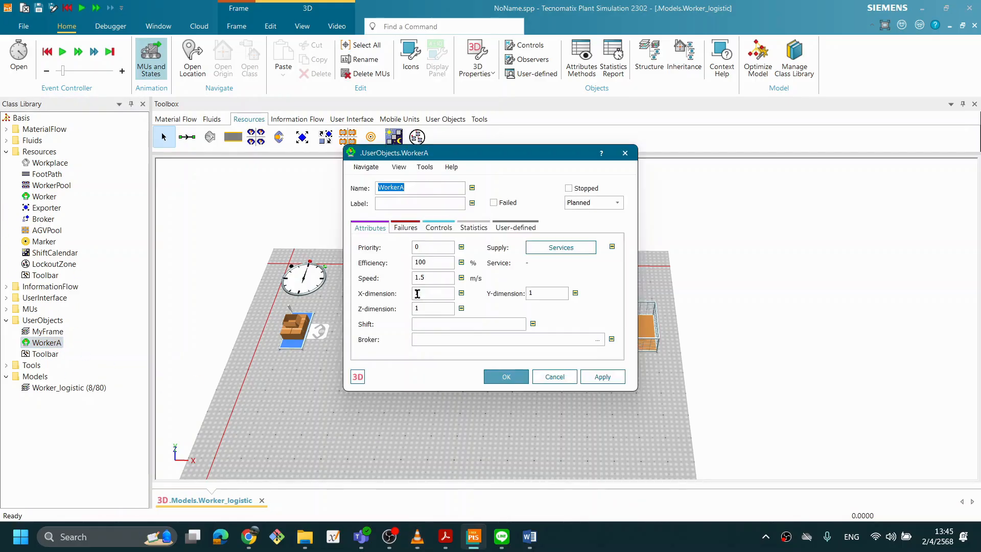
drag(458, 152, 403, 136)
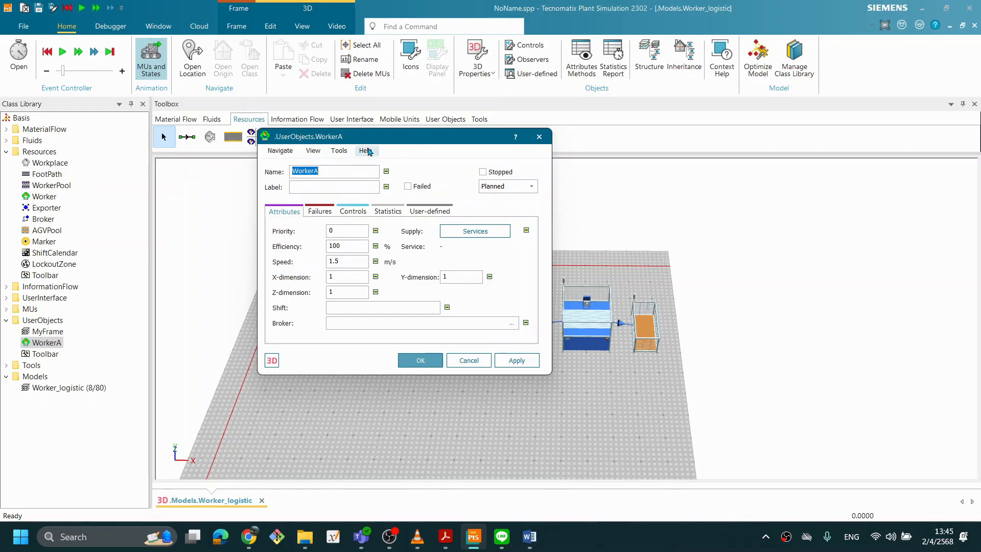
drag(413, 137, 390, 138)
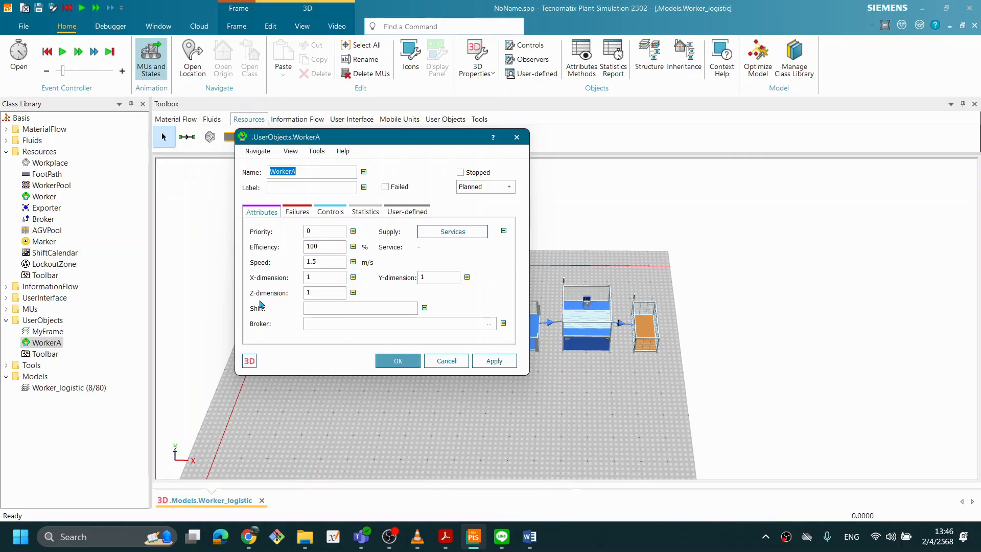
drag(383, 141, 264, 69)
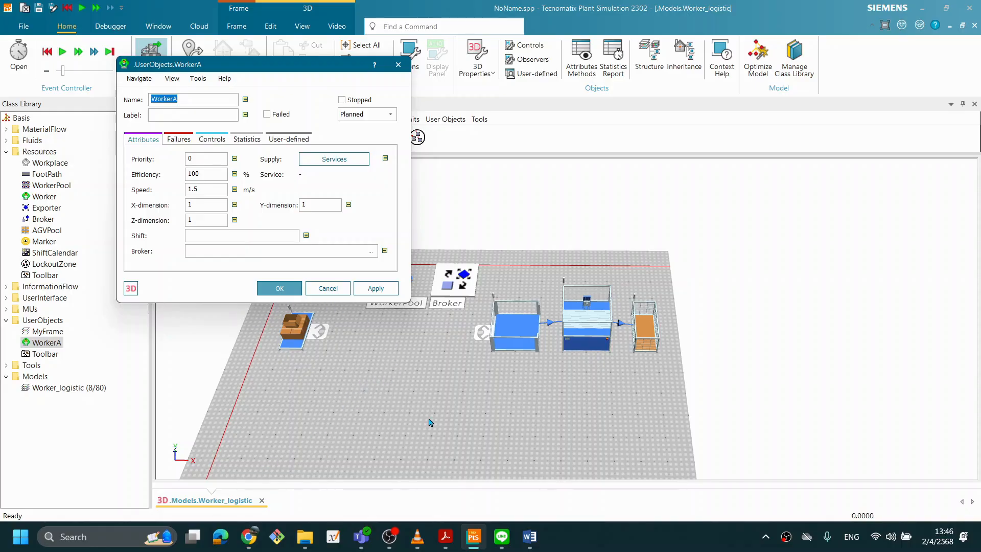
Examine the 3D layout from several angles, from the Source, WorkerPool and Broker across to the Buffer, Station and Drain
middle_drag(438, 425, 403, 406)
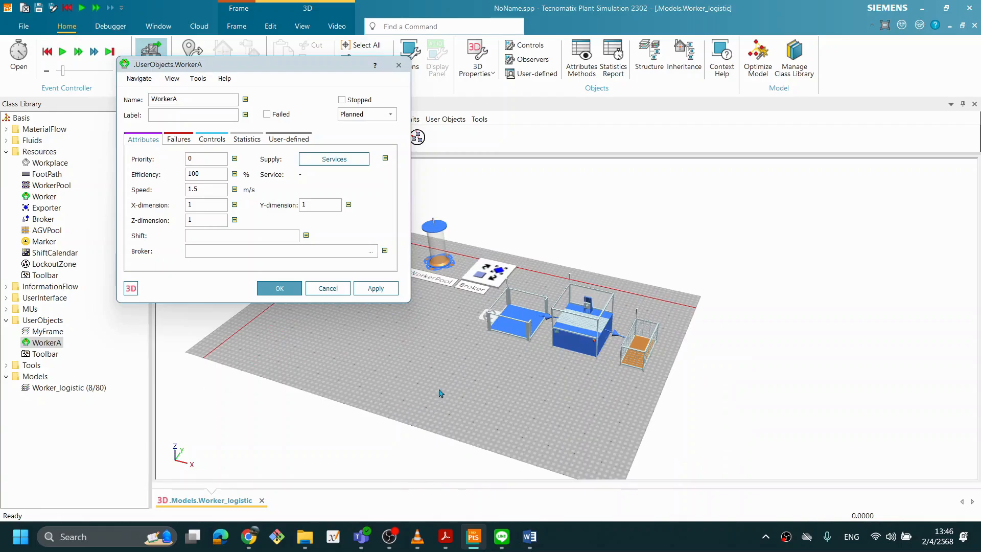
right_drag(489, 366, 697, 358)
middle_drag(568, 364, 583, 378)
mouse_move(546, 347)
middle_down()
mouse_move(548, 362)
mouse_move(542, 353)
middle_up()
right_drag(568, 301, 566, 426)
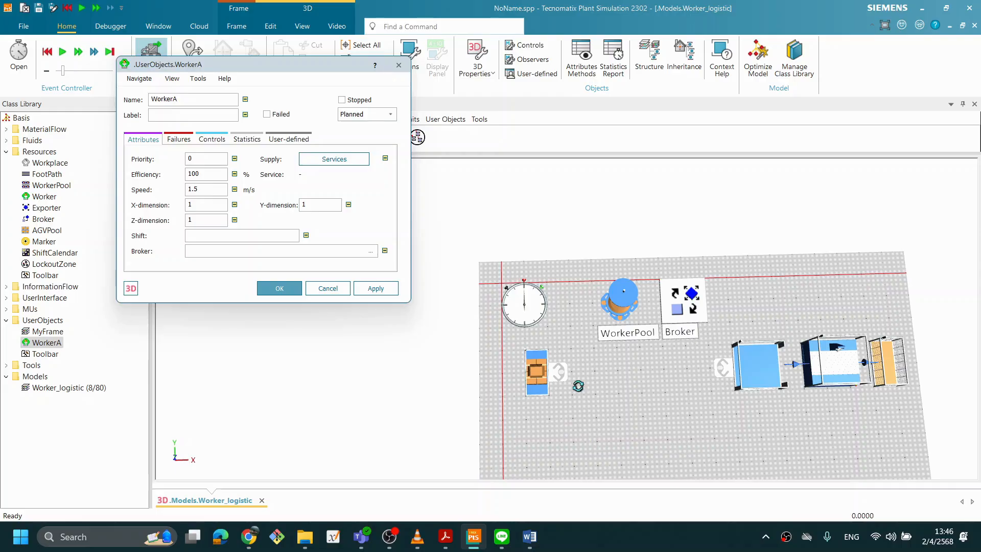
middle_drag(578, 386, 557, 384)
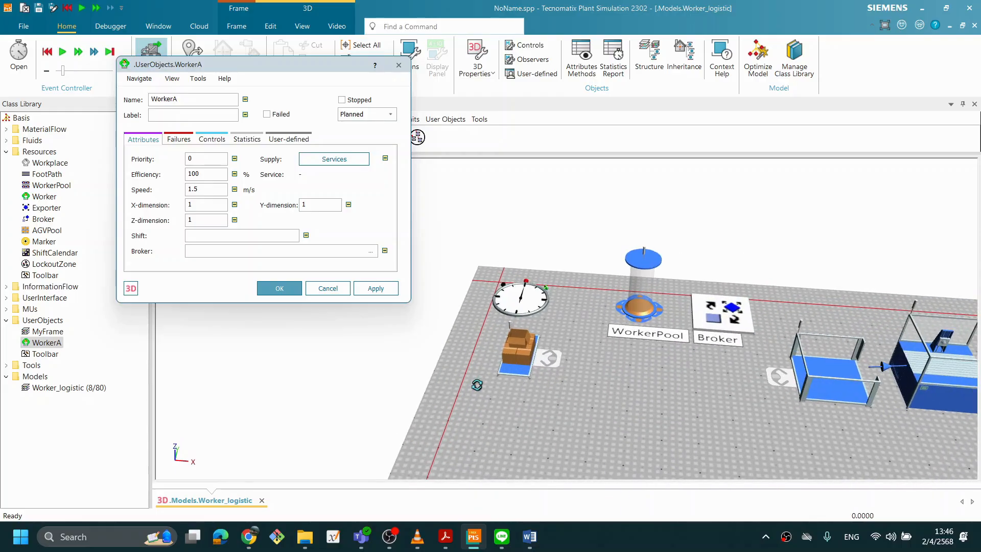
scroll(483, 391, up, 3)
scroll(493, 400, up, 2)
scroll(513, 332, up, 2)
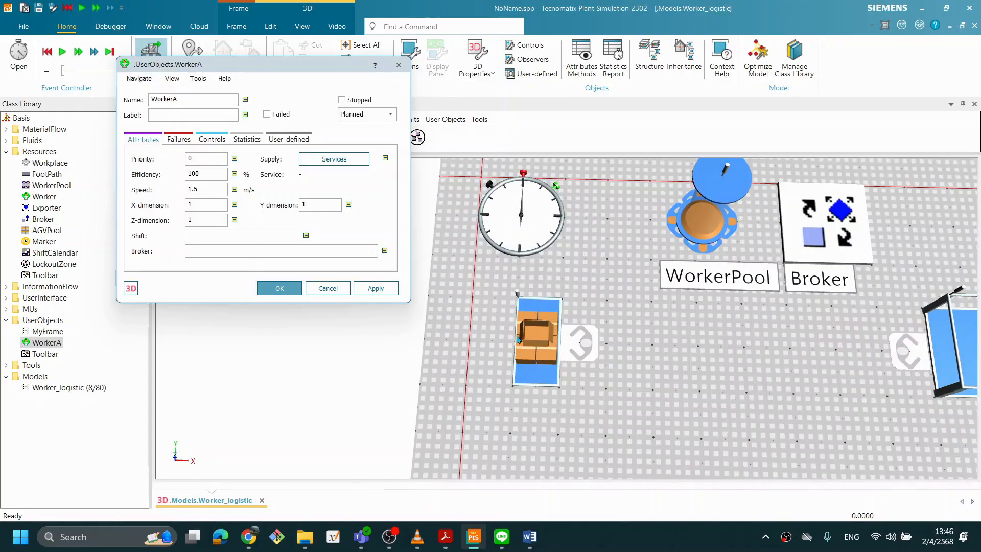
right_drag(559, 275, 549, 377)
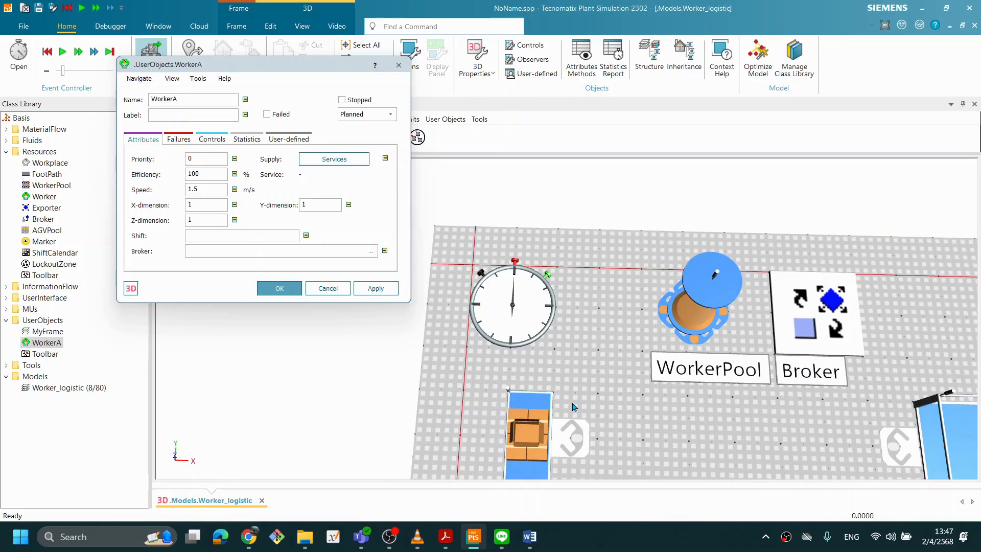
middle_drag(582, 424, 464, 356)
middle_drag(601, 333, 586, 350)
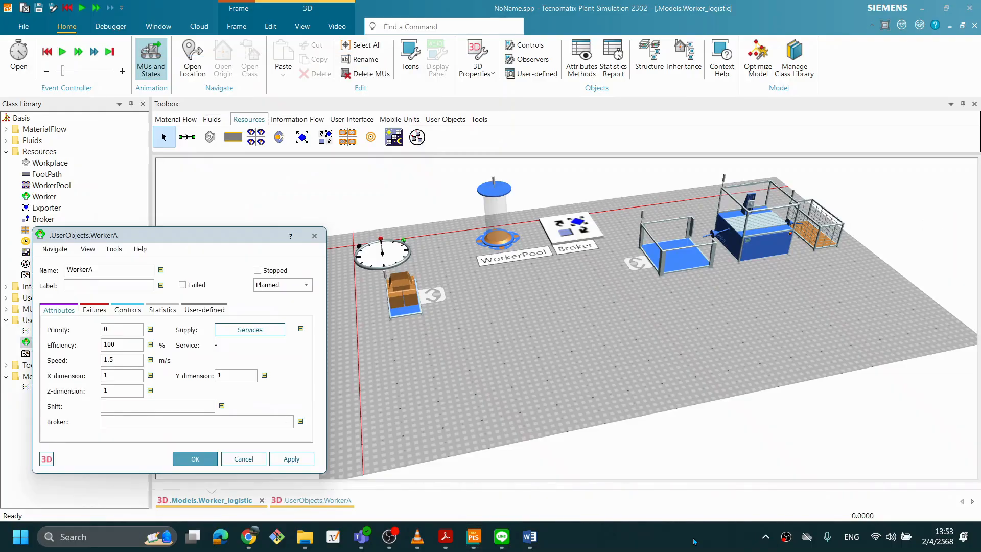
right_drag(515, 356, 505, 348)
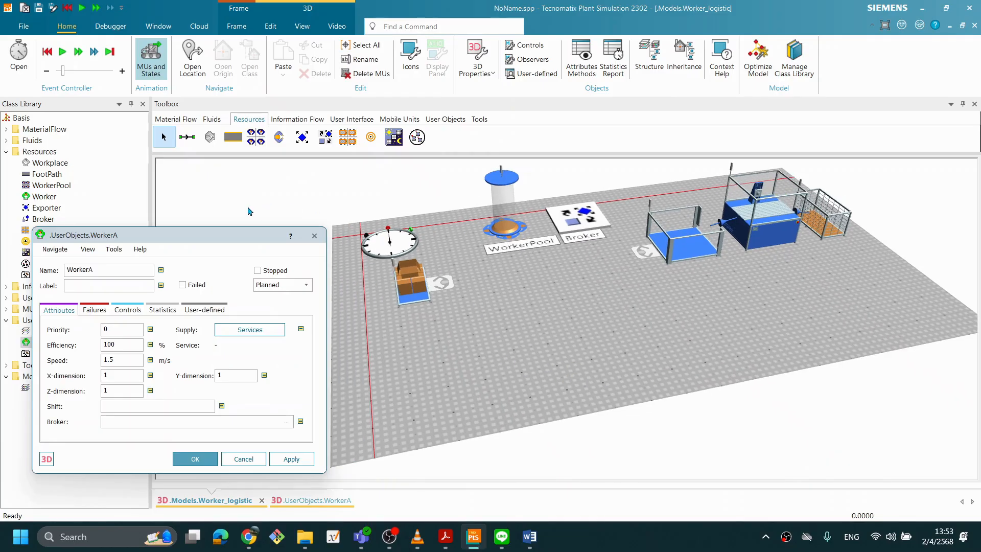
drag(235, 232, 223, 57)
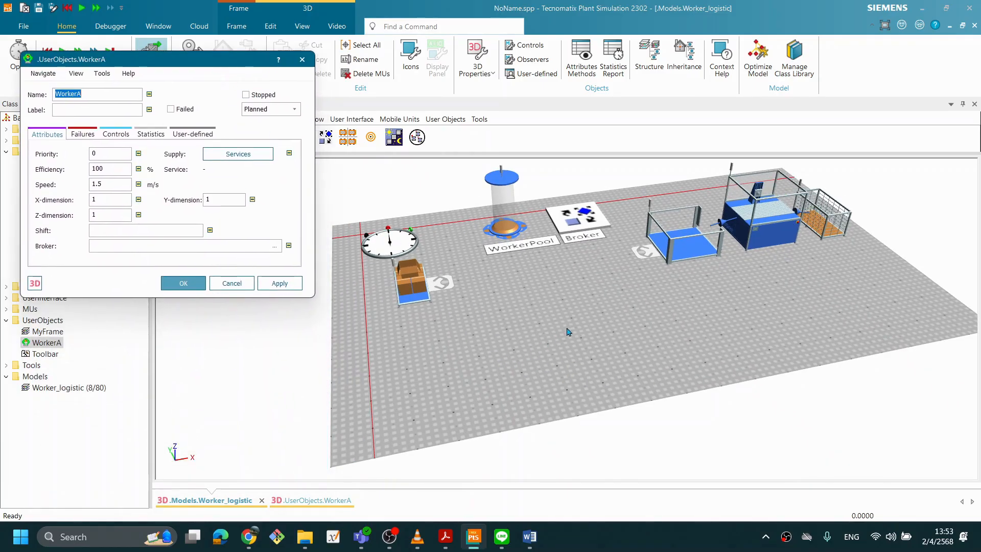
mouse_move(719, 306)
middle_down()
mouse_move(681, 339)
mouse_move(722, 297)
middle_up()
right_drag(624, 326, 500, 349)
scroll(528, 342, up, 2)
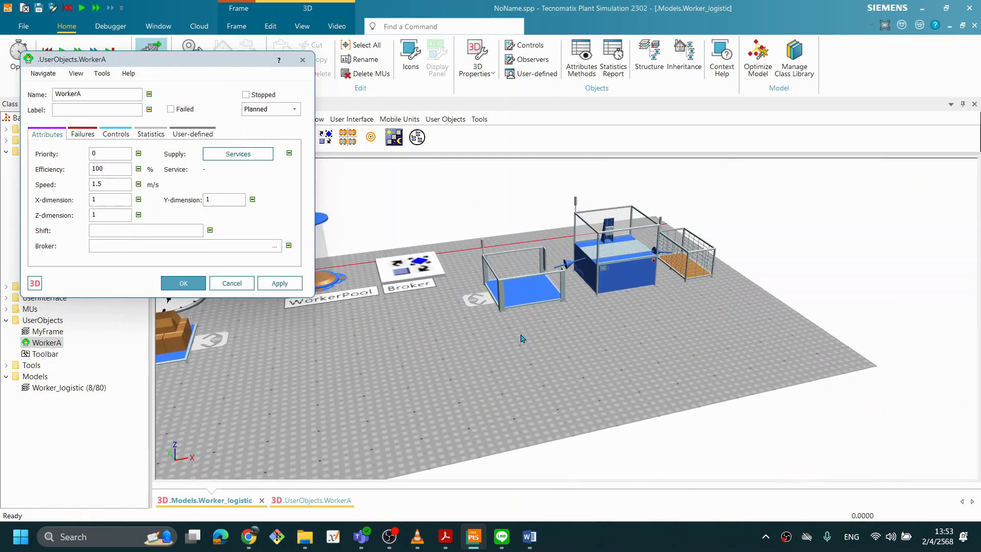
right_drag(477, 305, 521, 310)
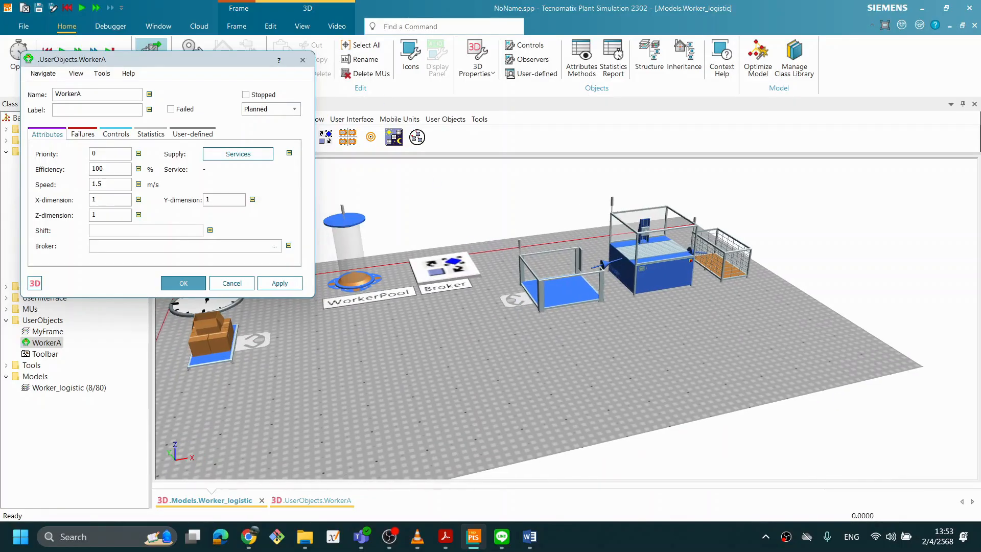
drag(228, 60, 855, 120)
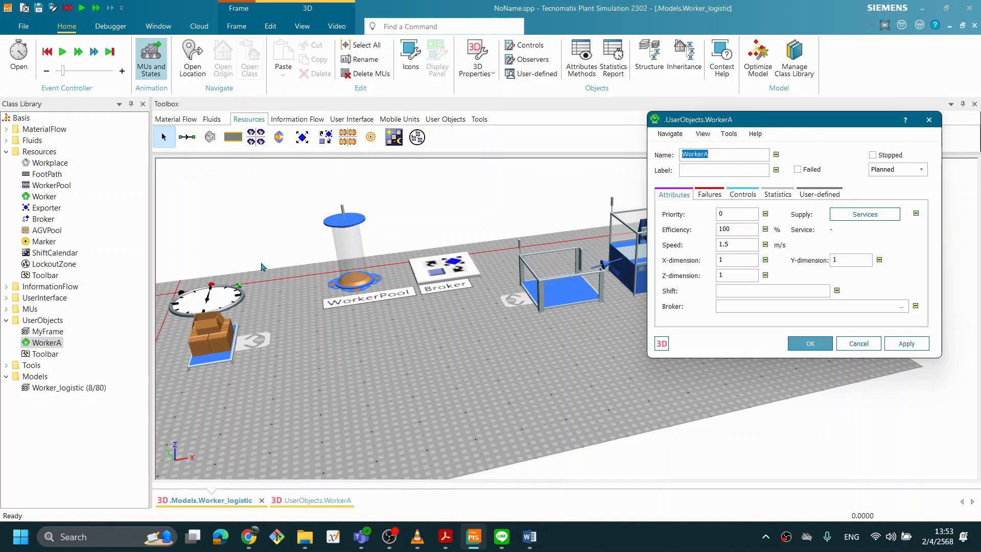
middle_drag(308, 370, 344, 333)
middle_drag(451, 314, 449, 318)
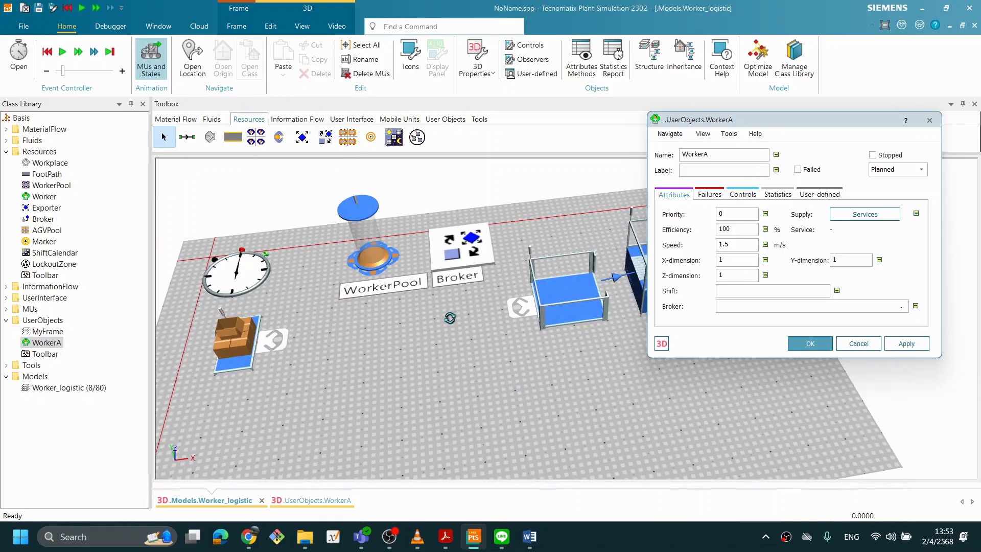
drag(719, 125, 516, 143)
middle_drag(353, 314, 352, 311)
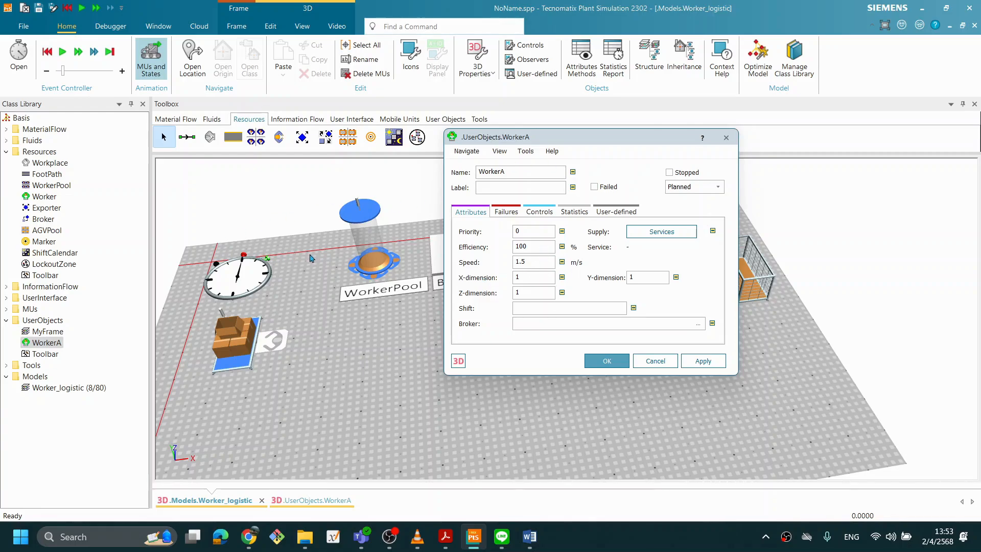
Set WorkerA's Y-dimension to 1 and its Z-dimension to 5
double_click(533, 276)
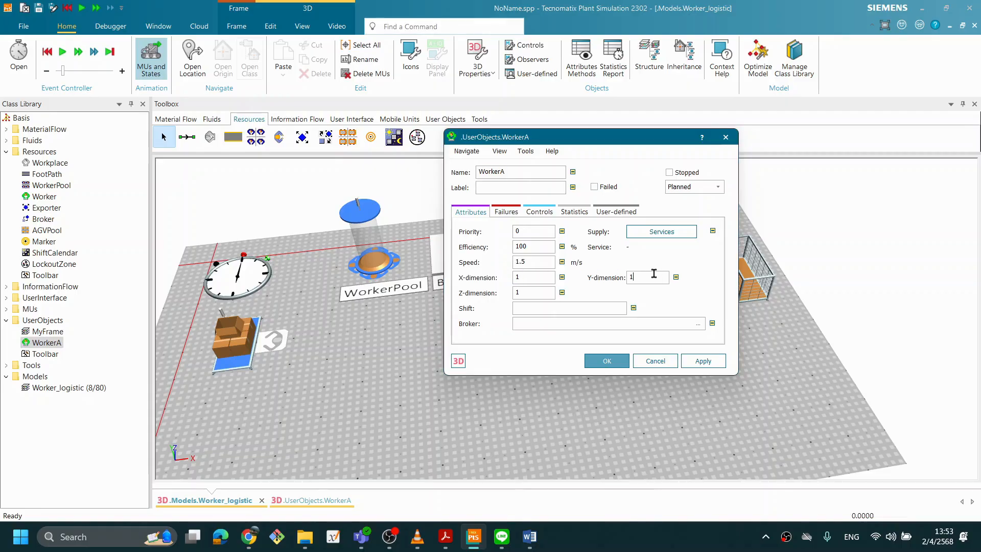
double_click(630, 277)
text(1)
double_click(625, 278)
text(2)
drag(652, 279, 610, 280)
text(1)
drag(531, 293, 509, 299)
drag(602, 136, 292, 154)
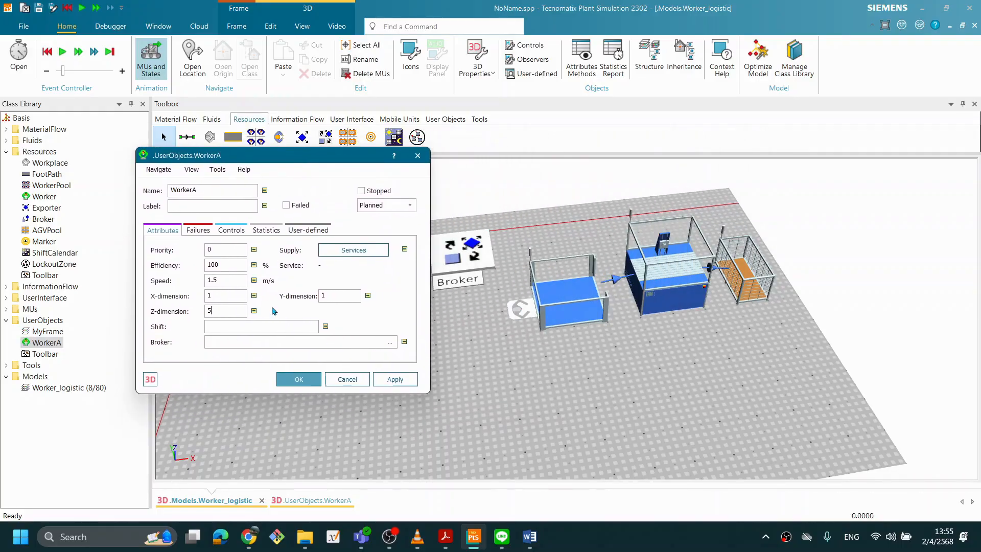
Open WorkerA's 3D properties alongside its attribute settings
click(151, 380)
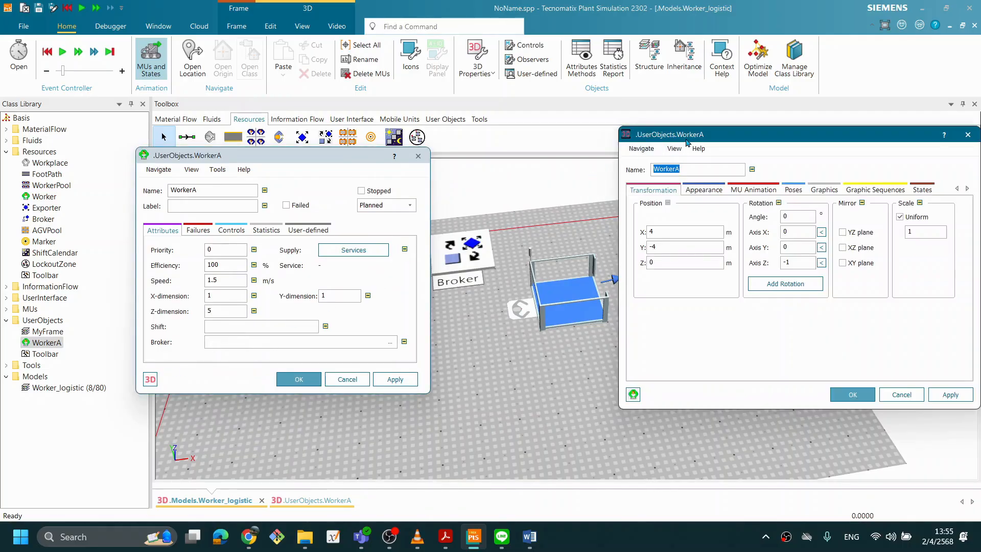
drag(685, 137, 500, 139)
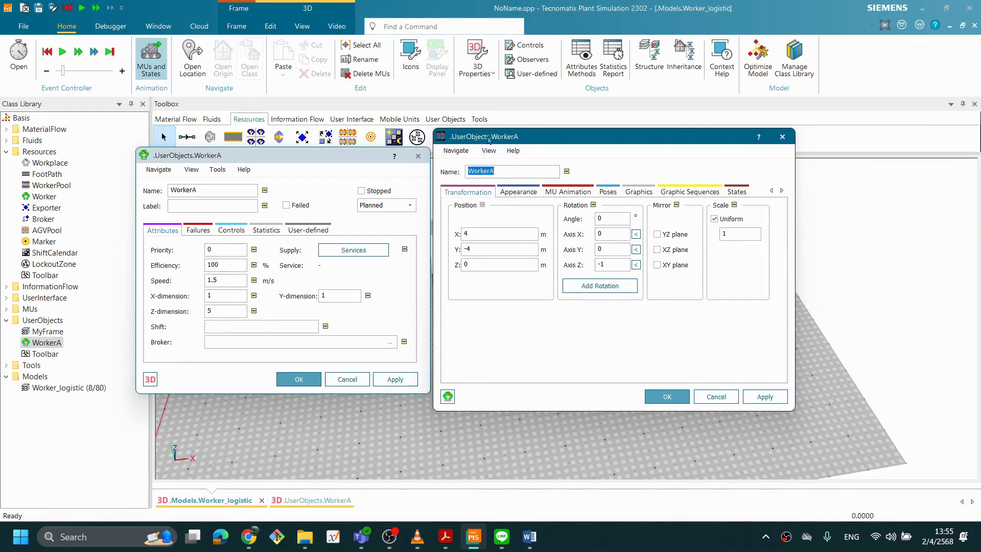
drag(488, 139, 512, 135)
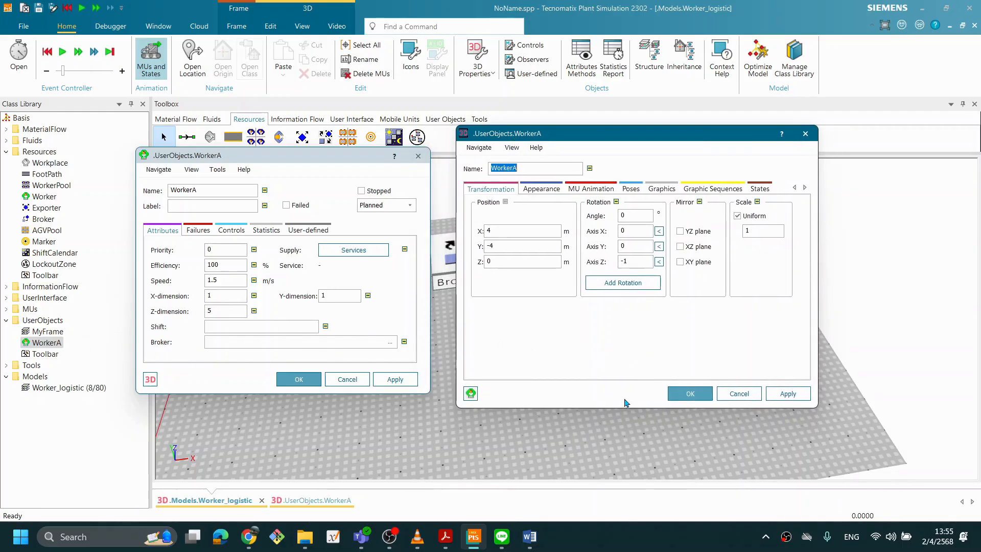
right_click(335, 429)
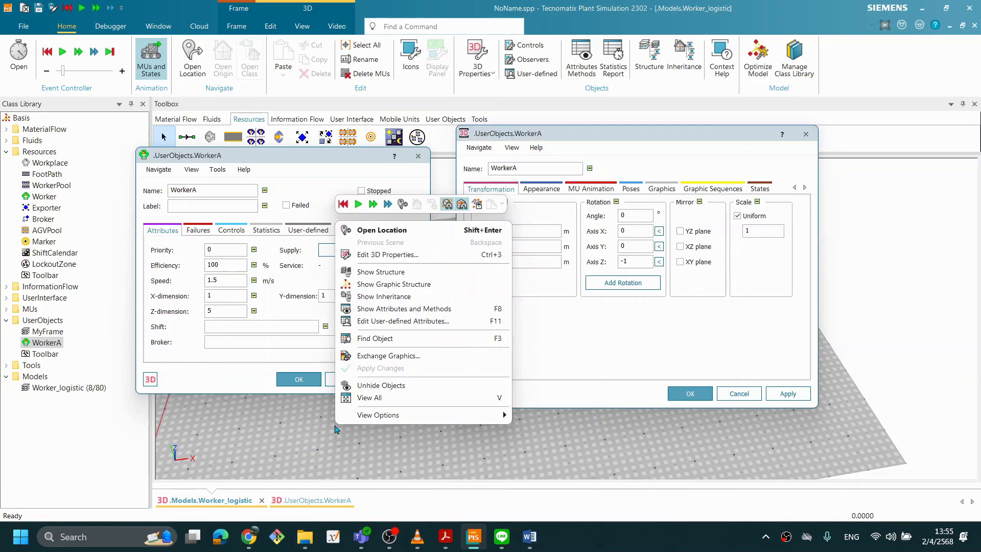
click(386, 255)
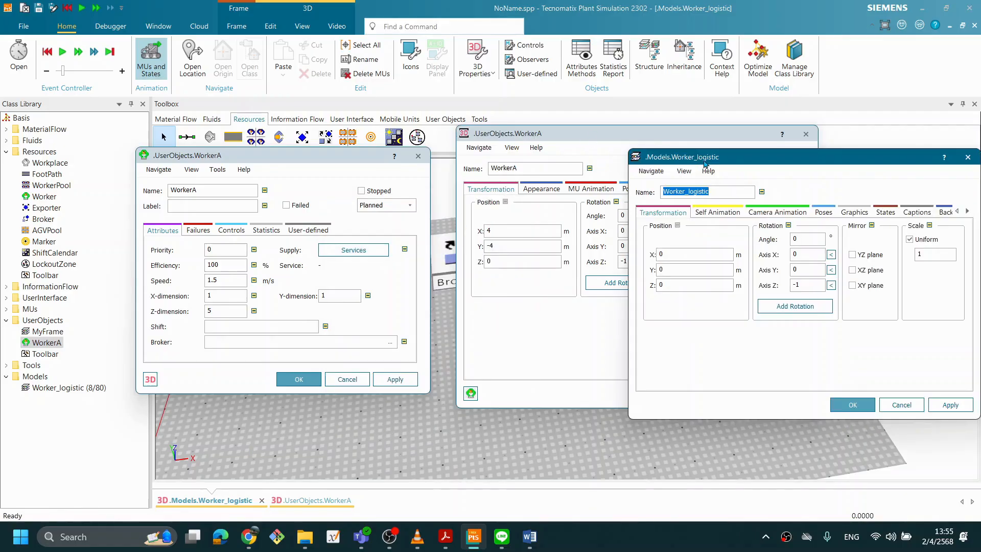
drag(718, 157, 451, 189)
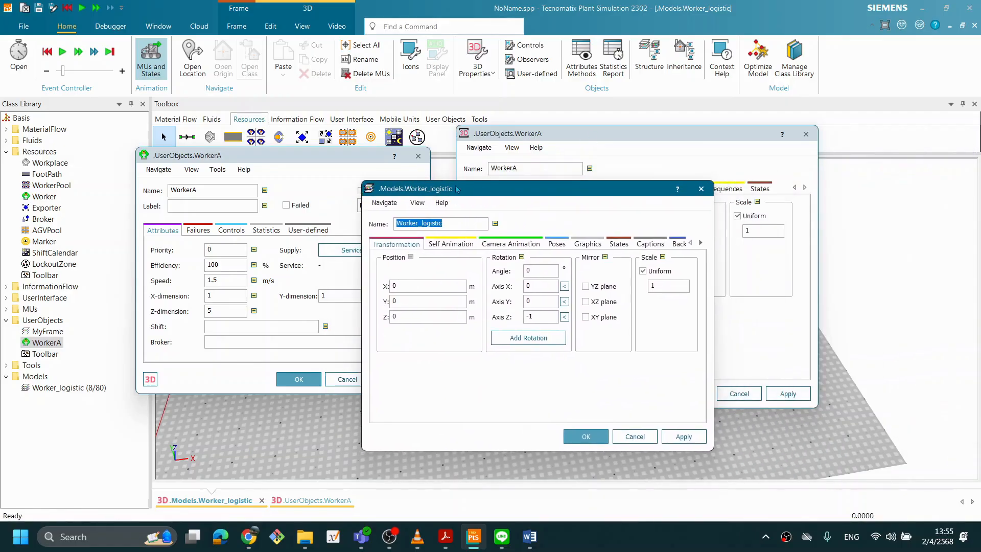
click(701, 188)
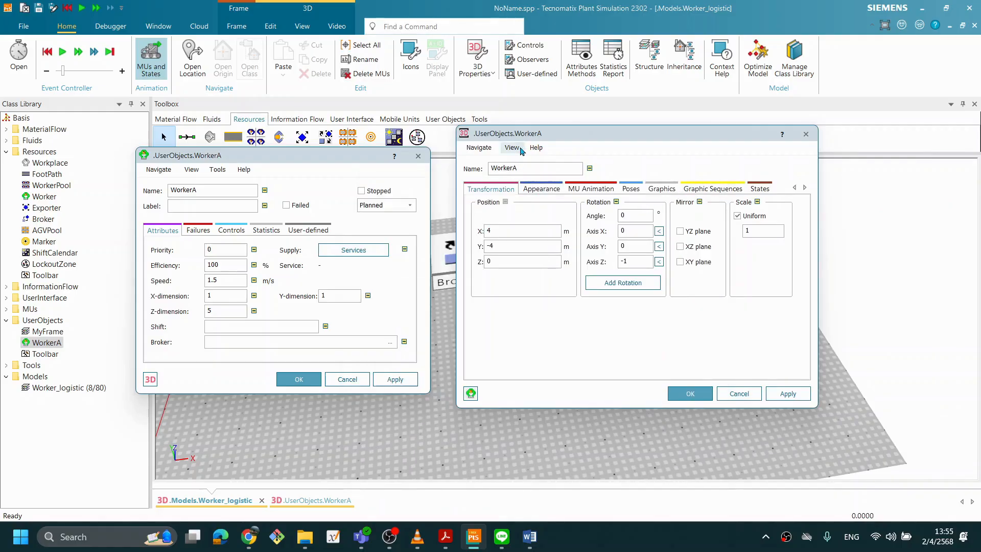
Set the diffuse color of WorkerA's material to magenta
click(480, 161)
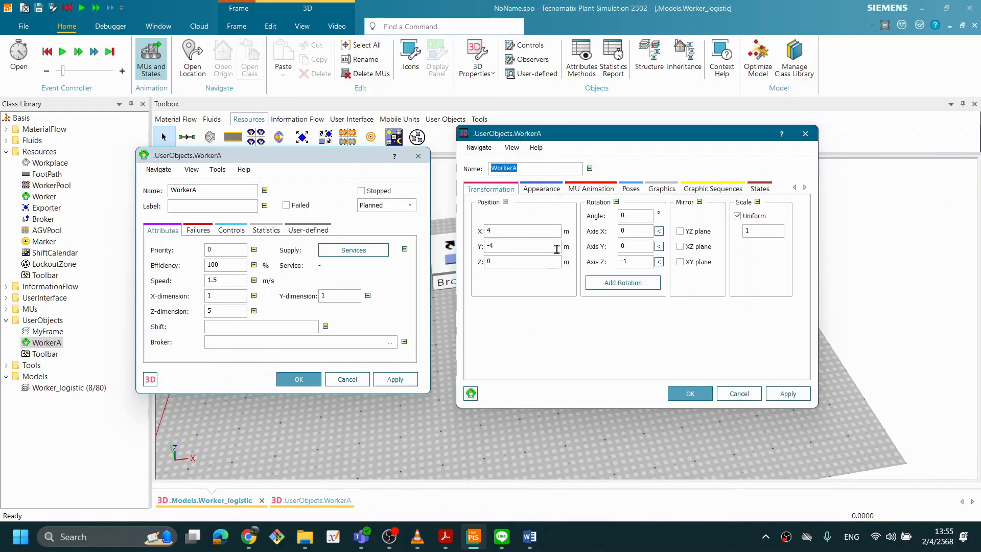
click(532, 192)
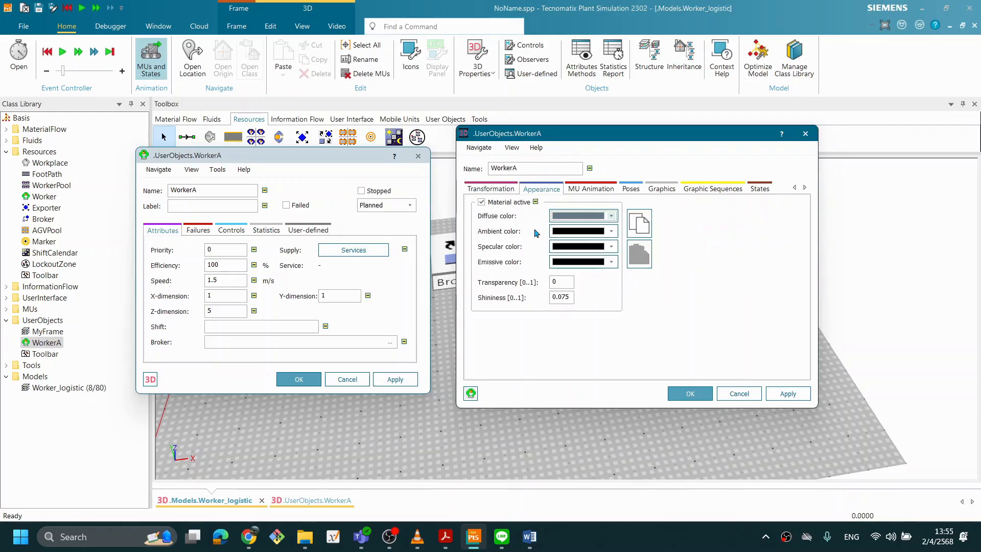
click(610, 217)
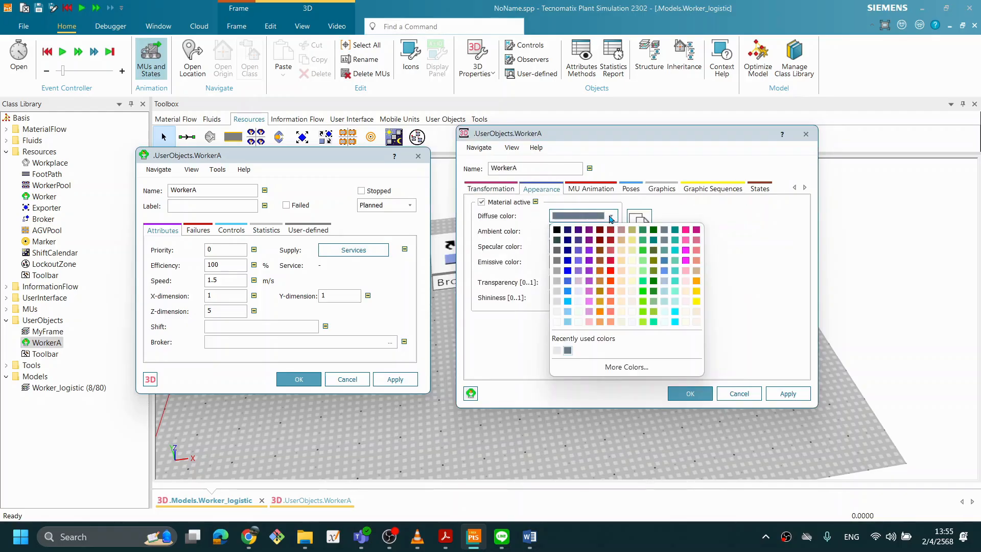
click(684, 250)
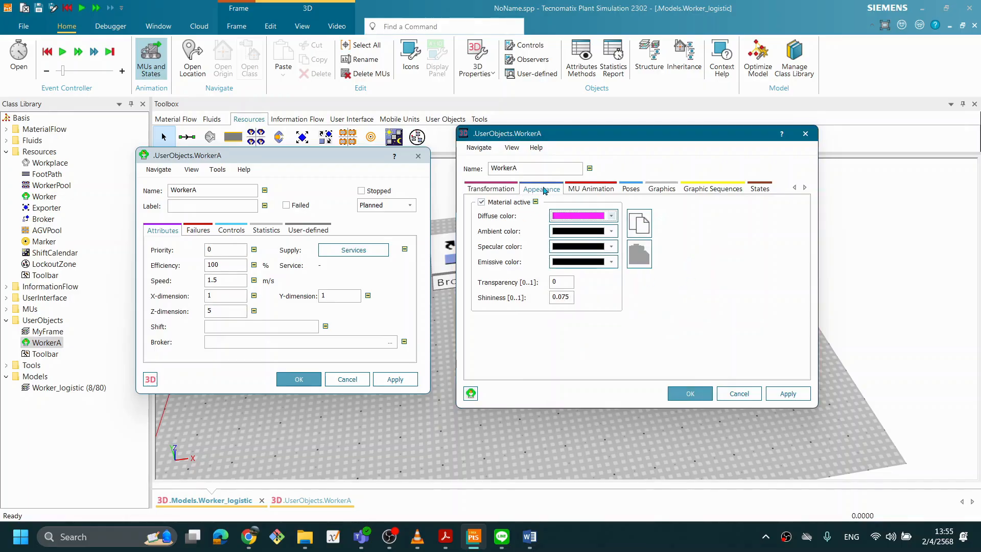
Review WorkerA's MU animation settings alongside its appearance settings
click(598, 190)
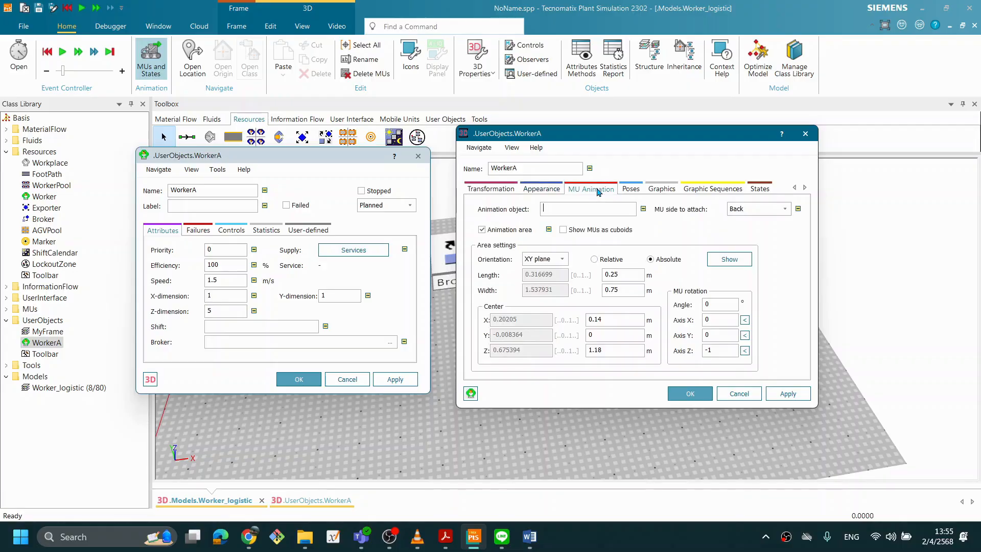
drag(609, 141, 596, 140)
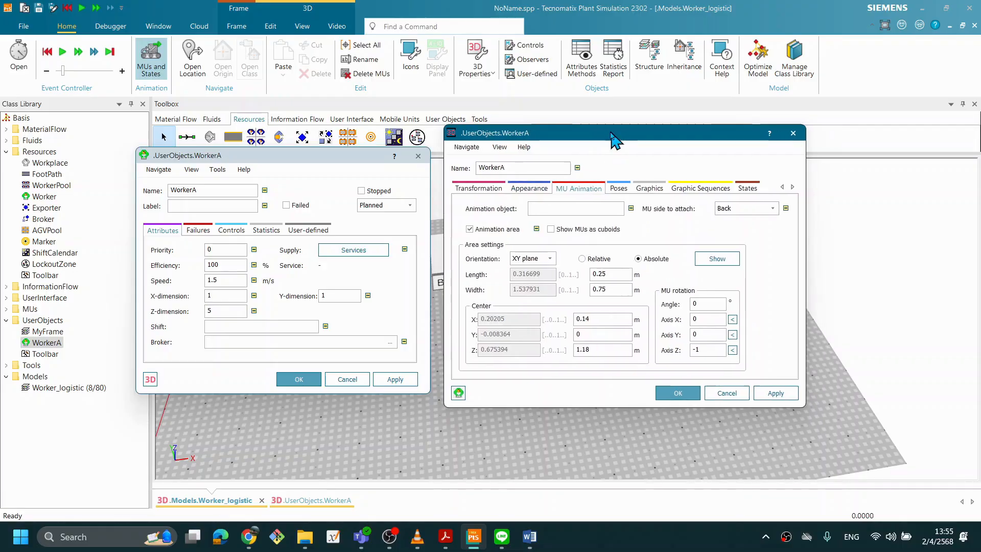
click(527, 190)
click(578, 188)
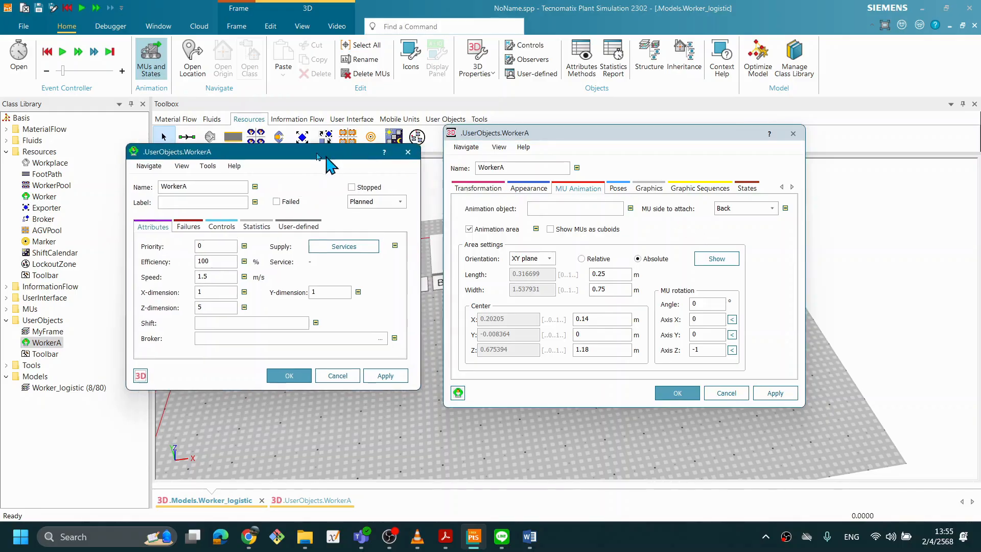
Open the WorkerA class from UserObjects in its own 3D view, with both dialogs moved clear of the figure
drag(336, 159, 136, 30)
drag(512, 134, 521, 187)
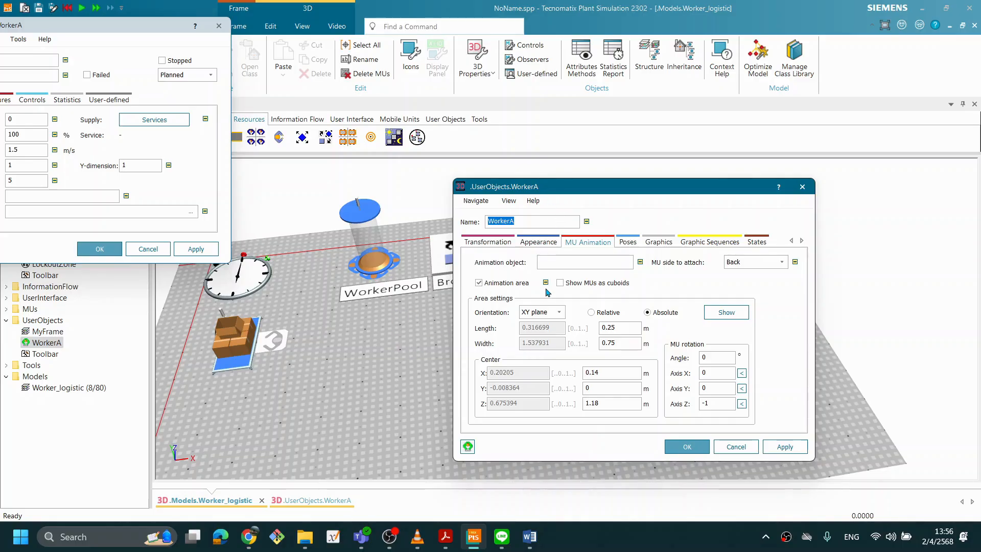
drag(619, 190, 737, 146)
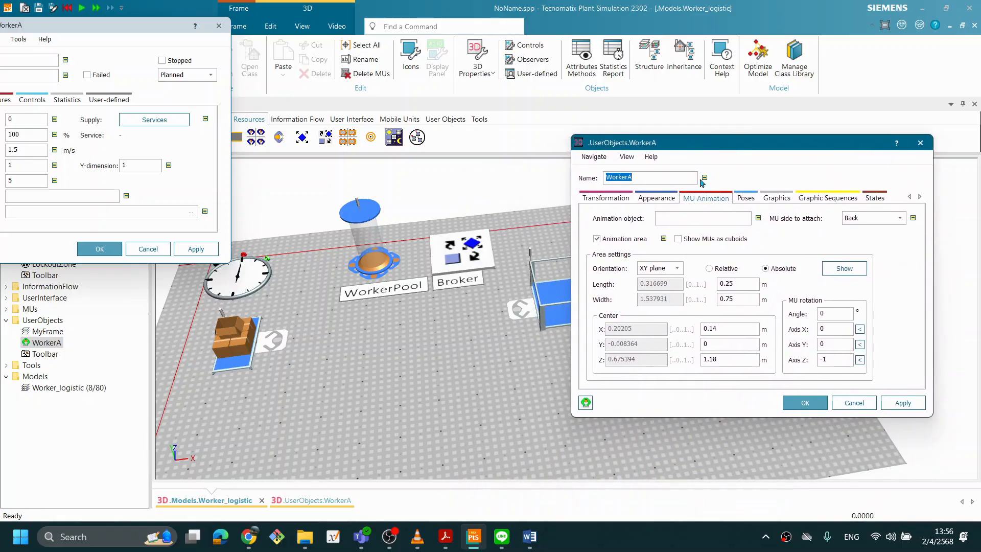
click(497, 363)
mouse_move(496, 366)
middle_down()
mouse_move(479, 363)
mouse_move(493, 358)
middle_up()
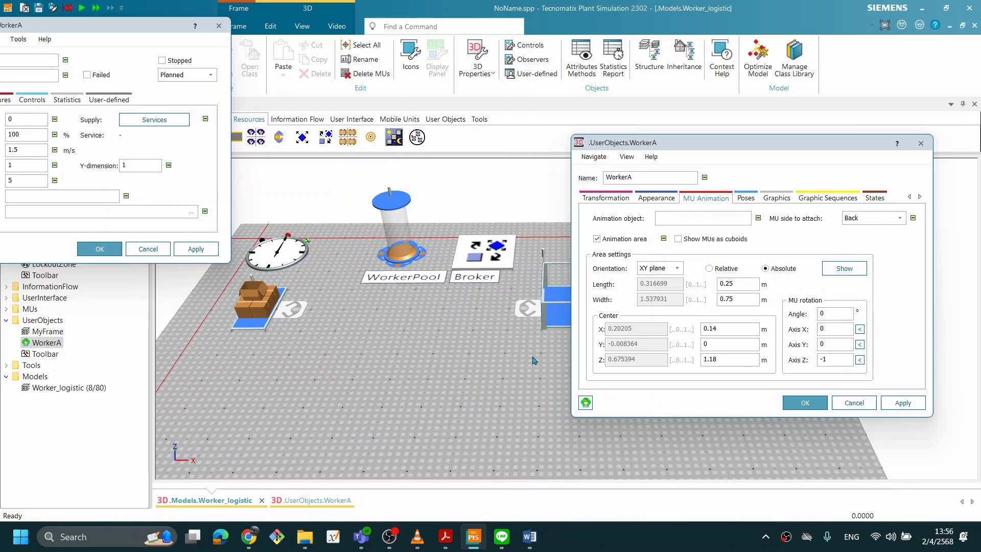
click(48, 345)
right_click(49, 347)
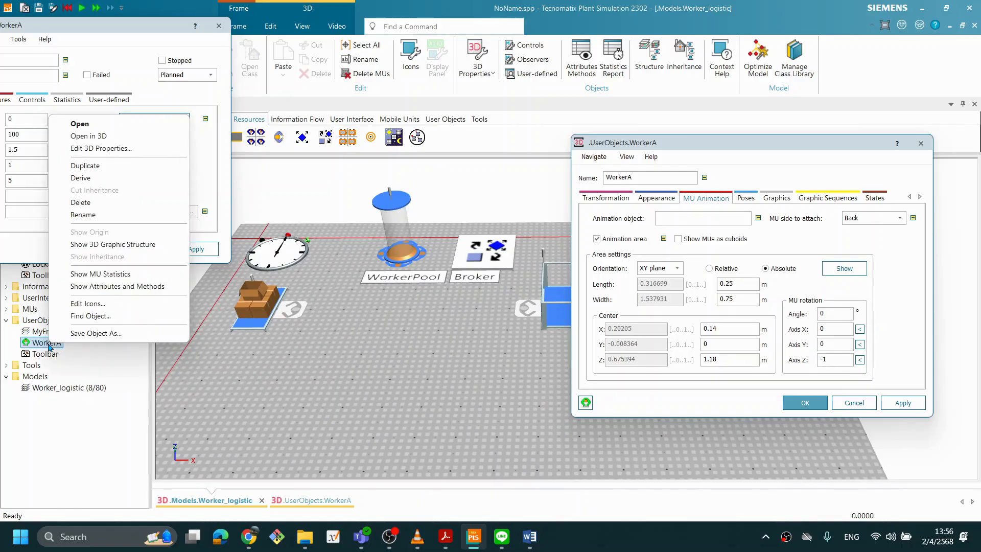
click(104, 141)
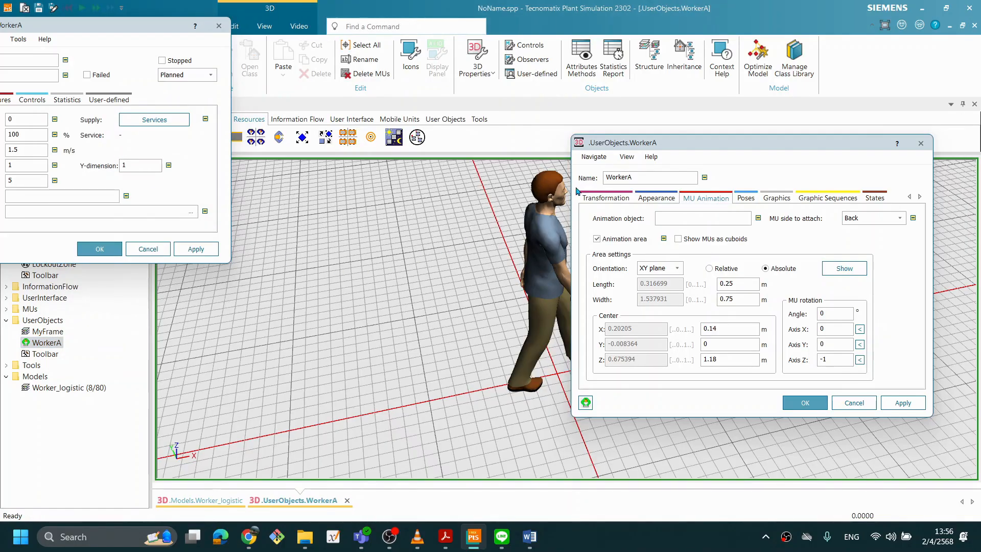
drag(618, 148, 736, 149)
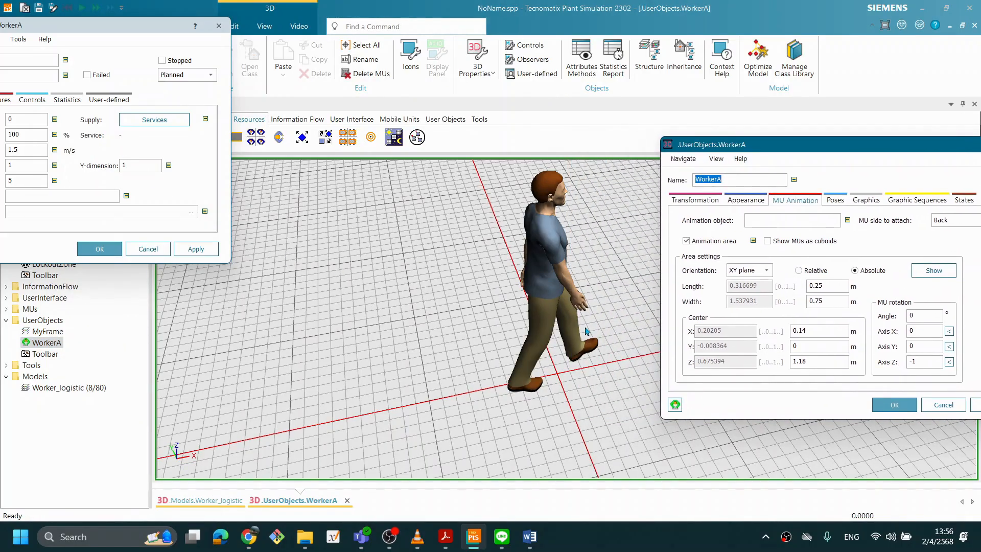
right_drag(584, 326, 477, 313)
Make WorkerA's default graphic group visible, hide the relaxed31 group, and apply the visibilities
drag(787, 148, 673, 162)
click(753, 215)
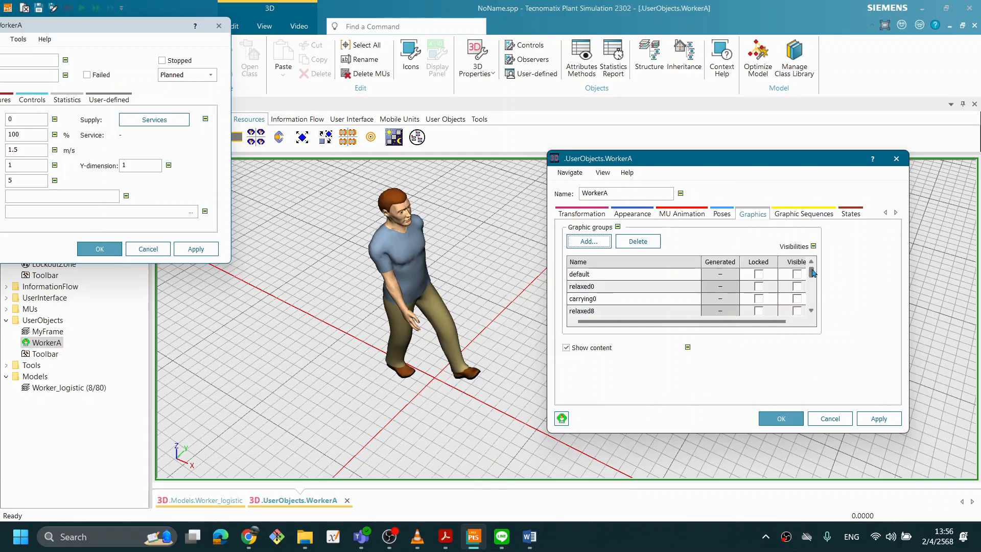
click(800, 278)
click(874, 419)
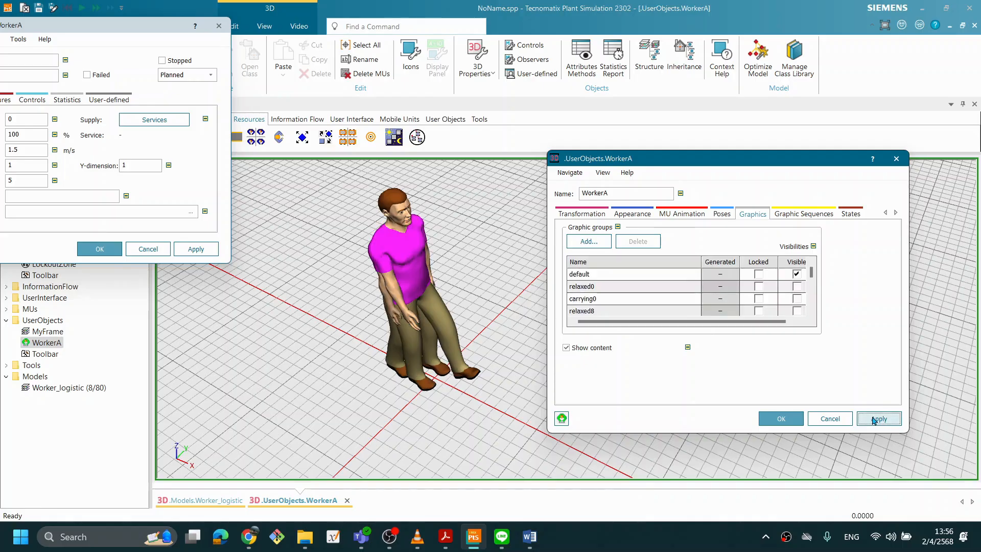
drag(811, 274, 812, 304)
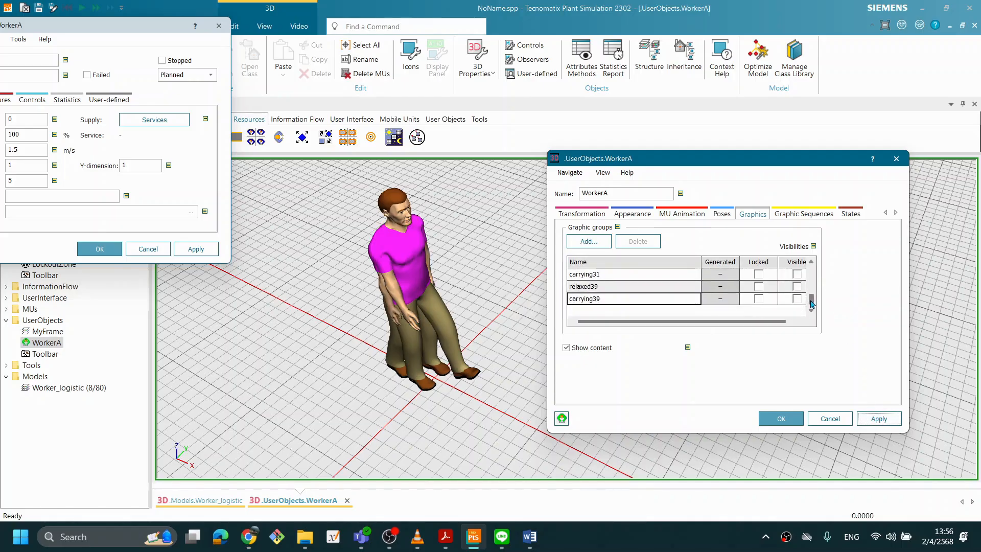
scroll(802, 302, up, 1)
click(797, 299)
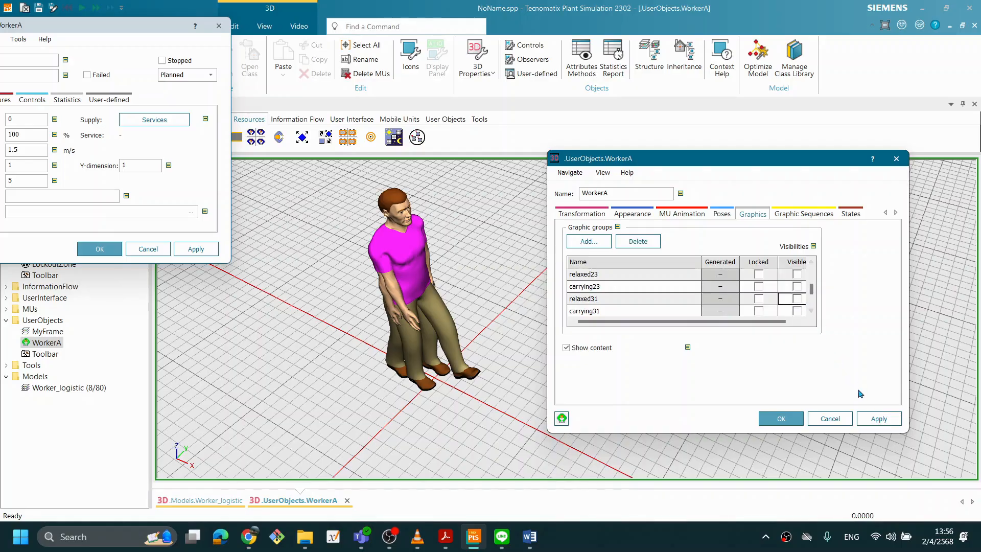
click(877, 418)
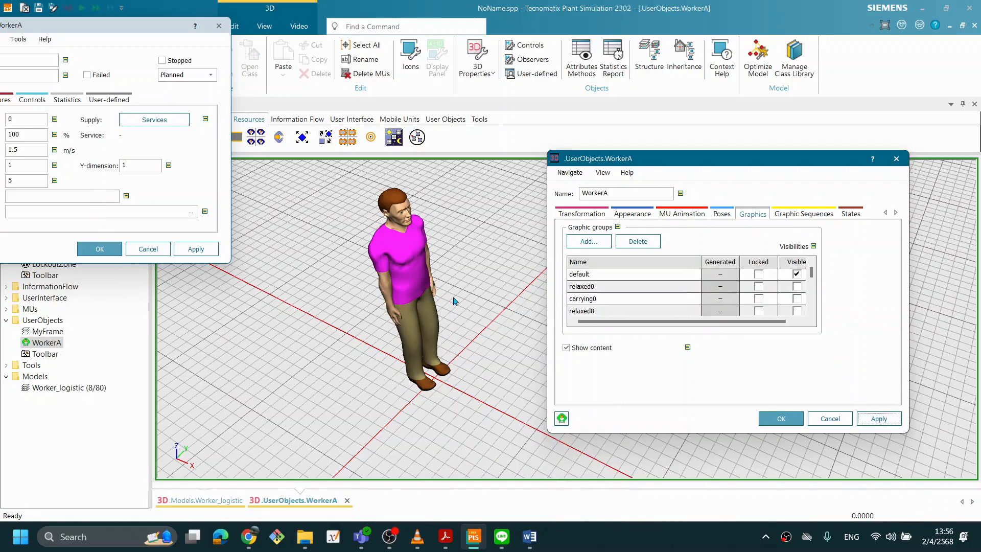
Try showing the relaxed0 and carrying0 graphic groups together with WorkerA's default group
middle_drag(442, 297, 467, 293)
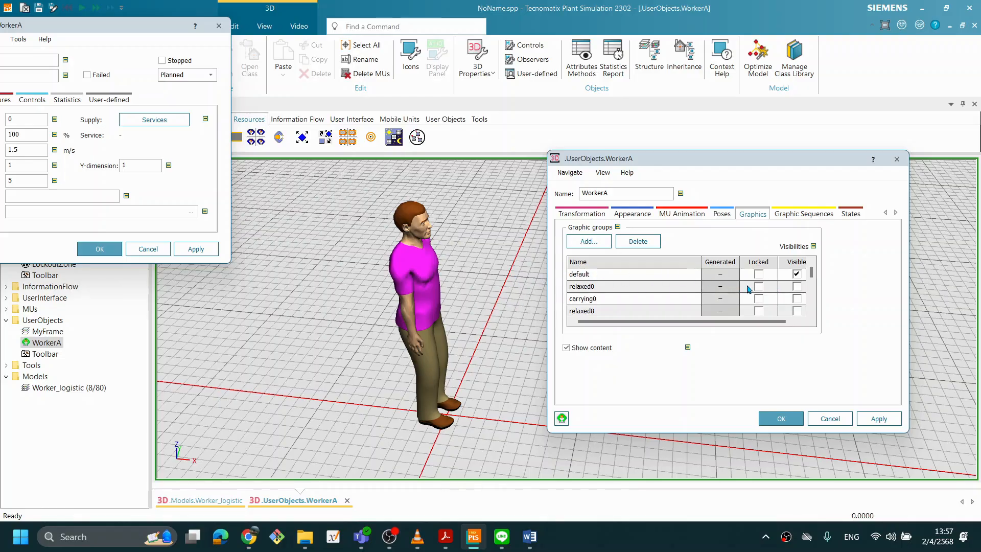
click(796, 287)
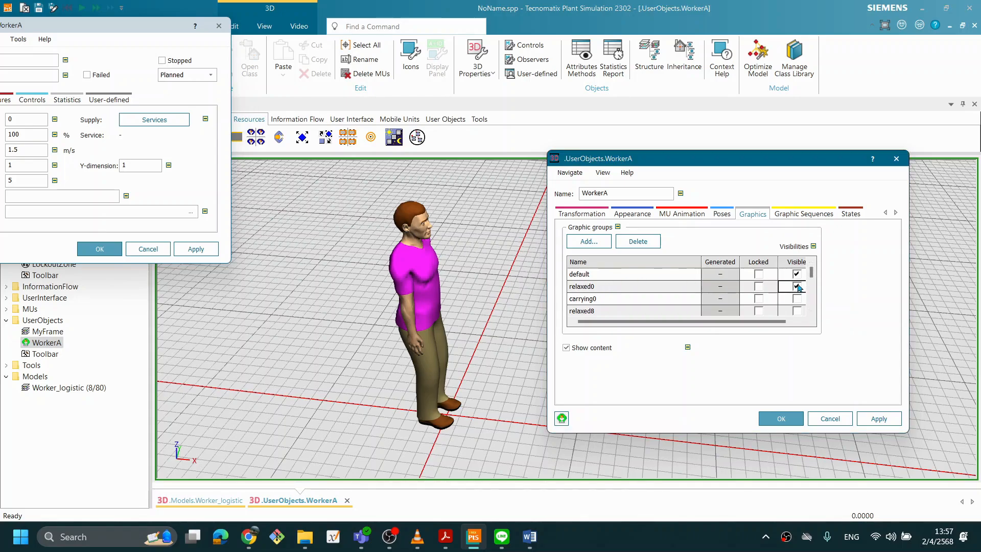
click(875, 420)
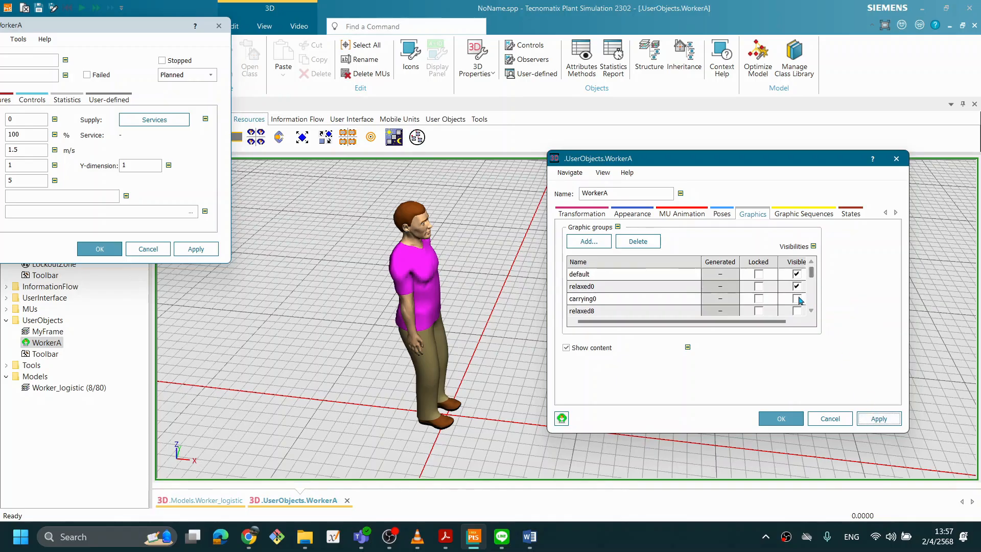
click(797, 299)
click(874, 419)
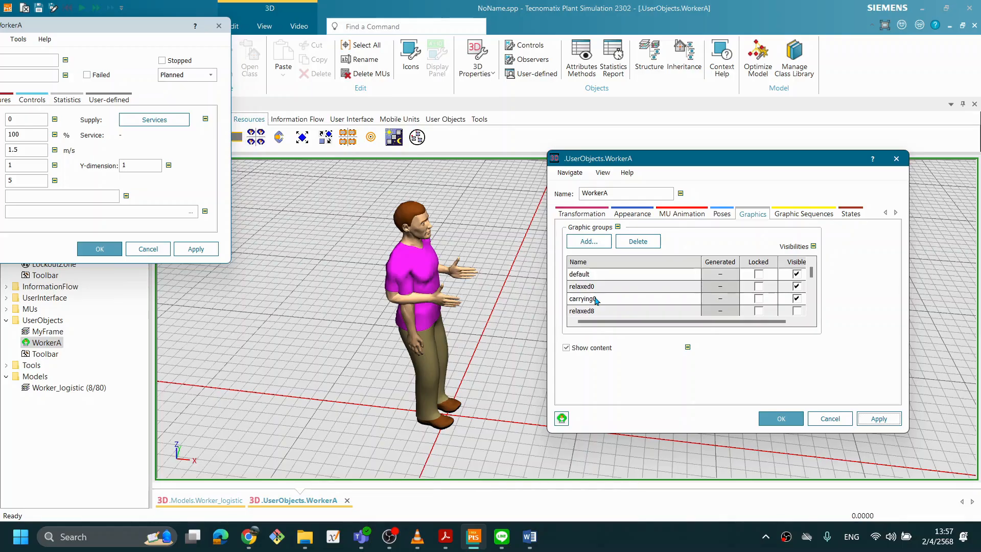
Hide the relaxed0 and carrying0 graphic groups again so only WorkerA's default group is shown, and apply
click(796, 298)
click(797, 289)
click(798, 291)
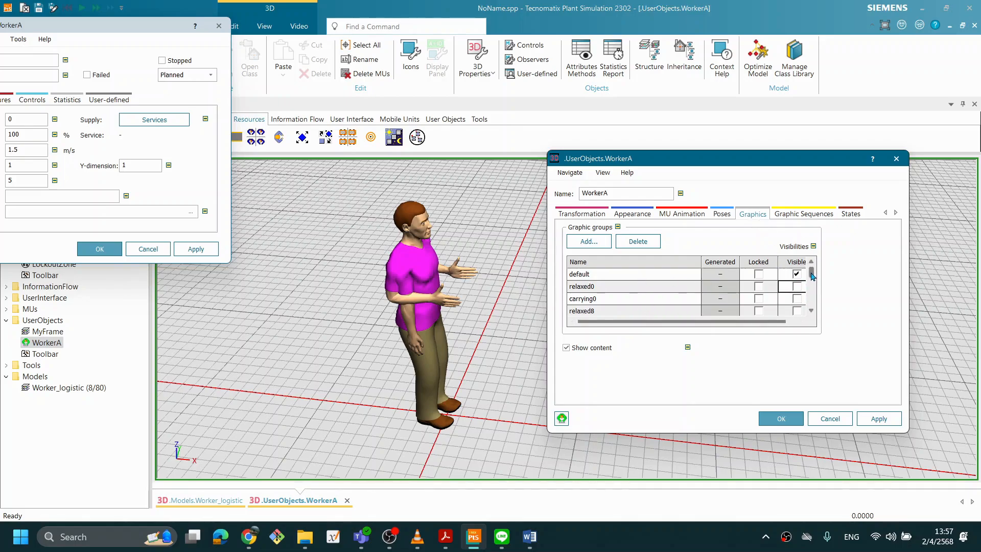
mouse_move(811, 271)
mouse_down()
mouse_move(814, 305)
mouse_move(814, 270)
mouse_up()
click(679, 215)
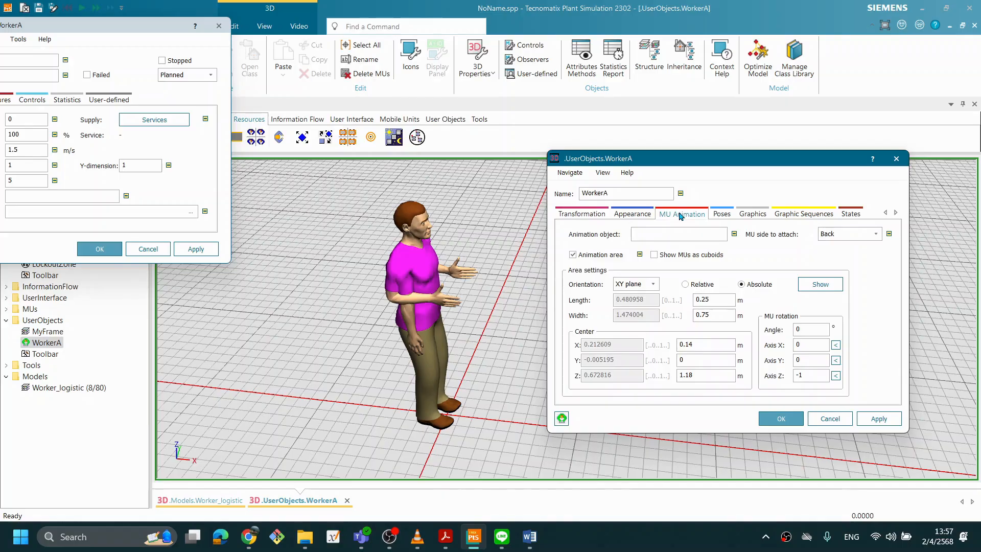
click(752, 215)
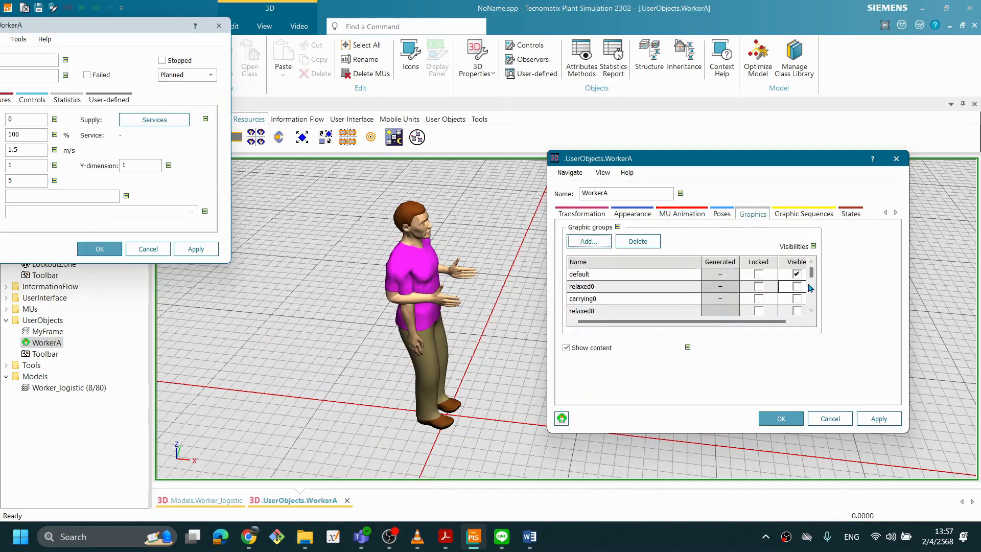
drag(811, 296, 812, 272)
click(879, 419)
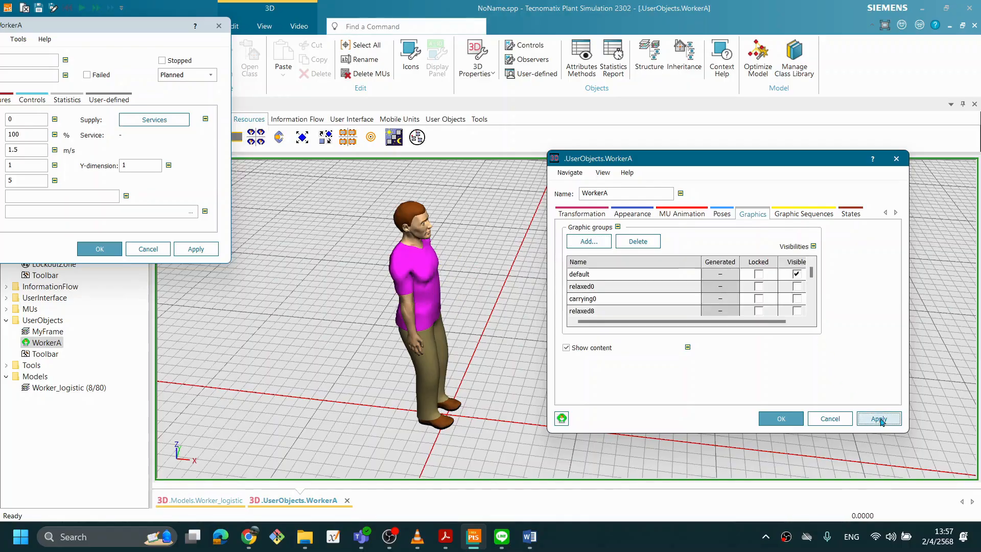
Show WorkerA's MU animation area in 3D and examine its placement and center coordinates from several angles
click(680, 216)
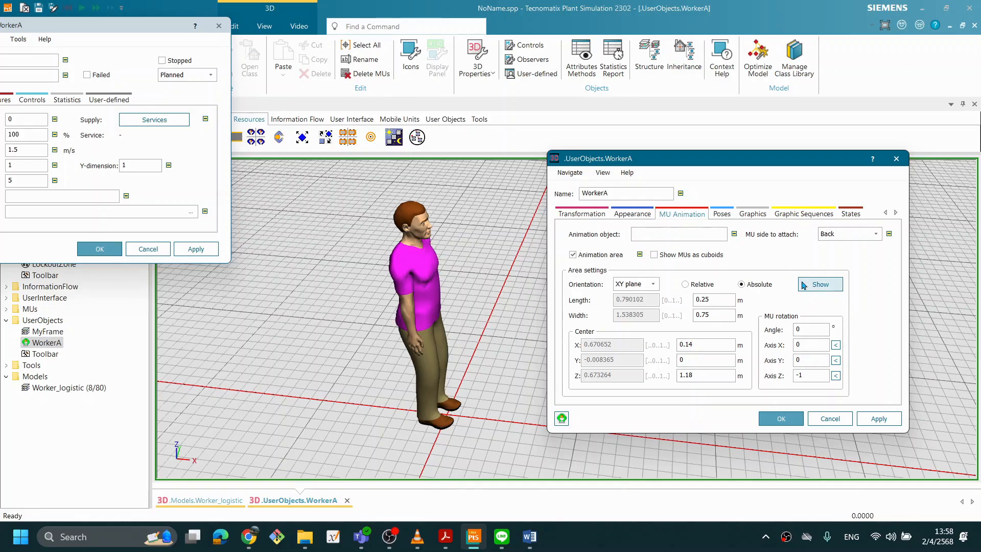
click(820, 284)
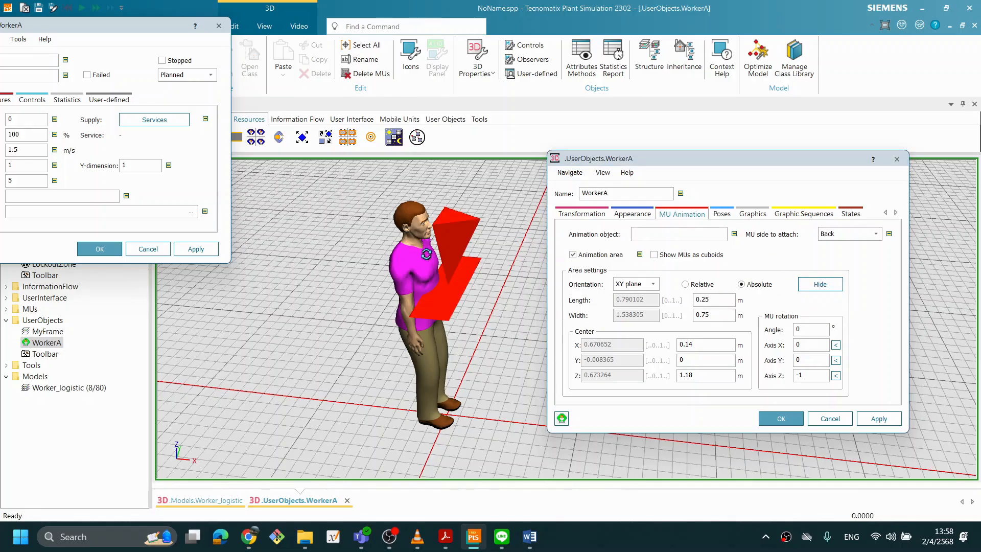
right_drag(432, 255, 417, 285)
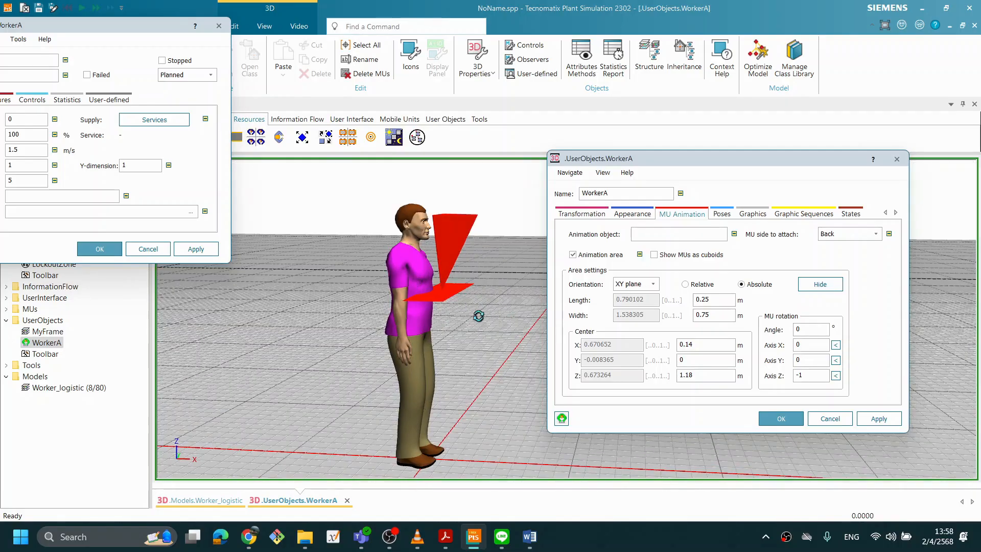
right_drag(478, 316, 503, 323)
right_drag(460, 289, 427, 286)
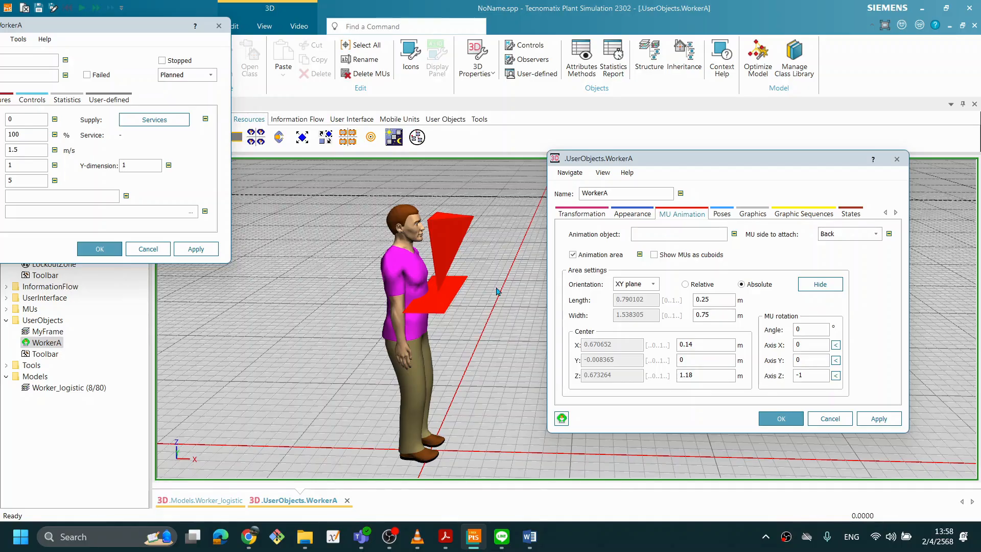
click(704, 344)
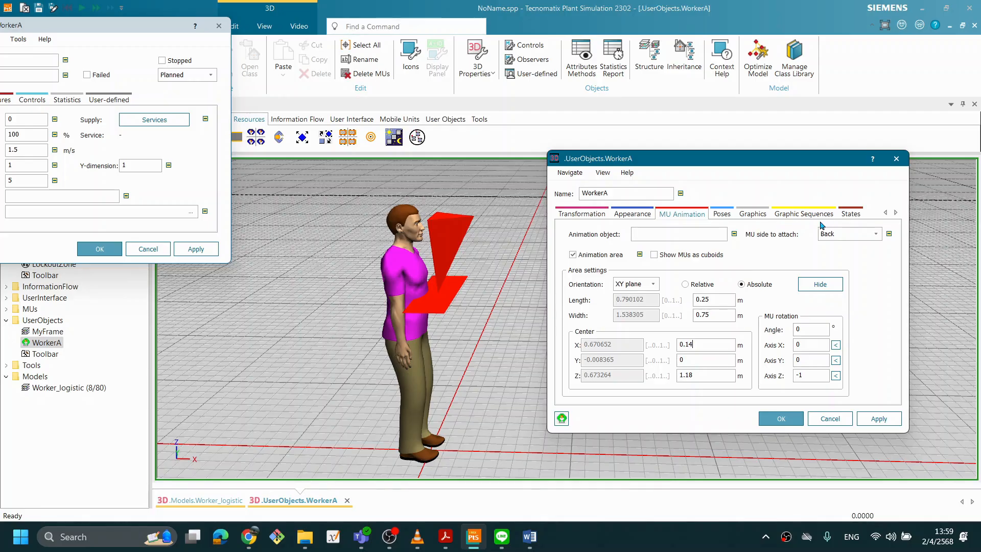
Check WorkerA's appearance and transformation, confirm the 3D properties, and bring its attribute settings fully into view beside the figure
click(631, 214)
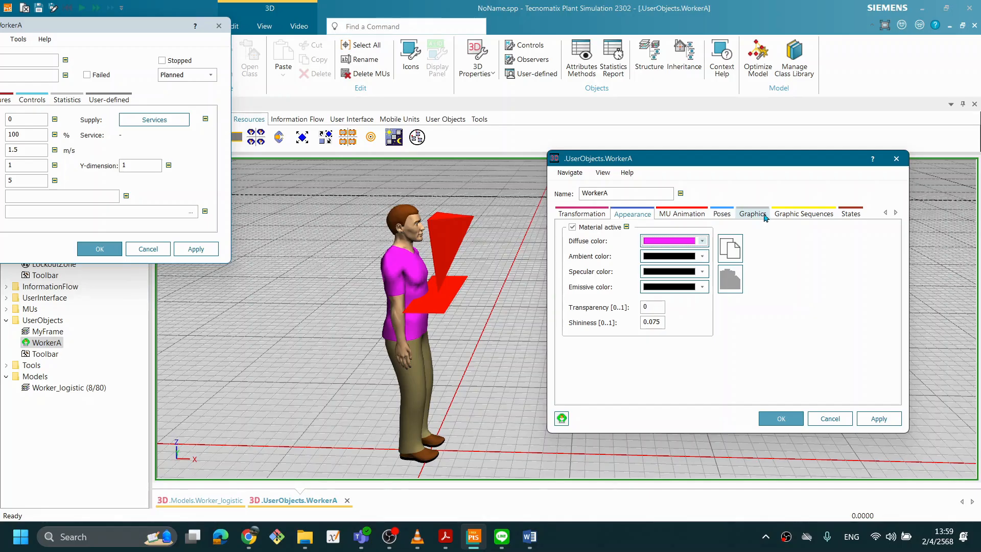
click(581, 214)
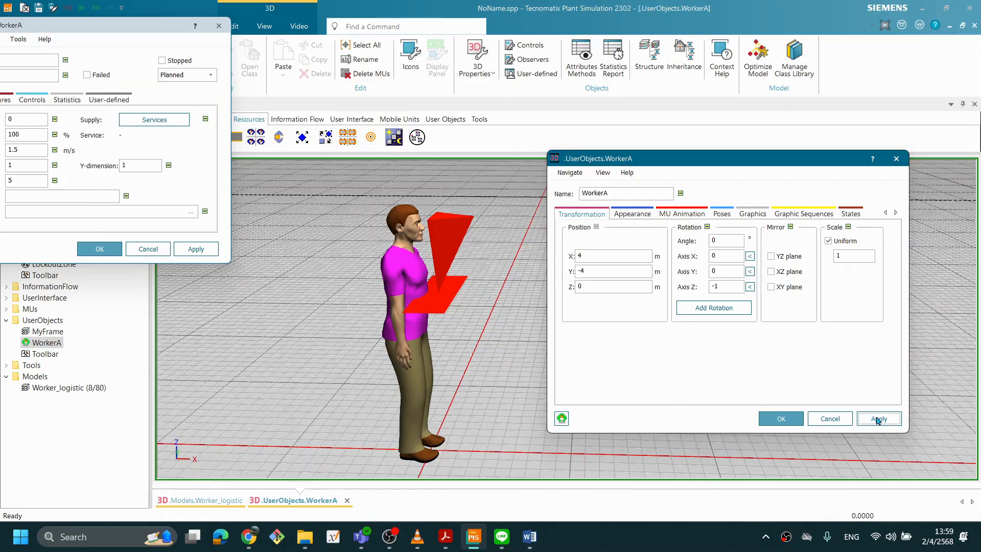
click(785, 419)
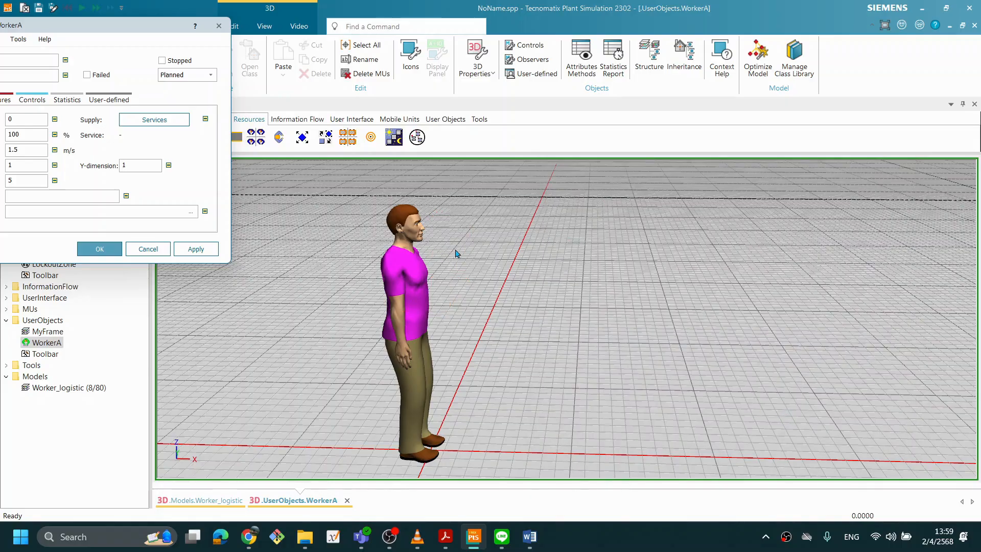
drag(100, 29, 818, 130)
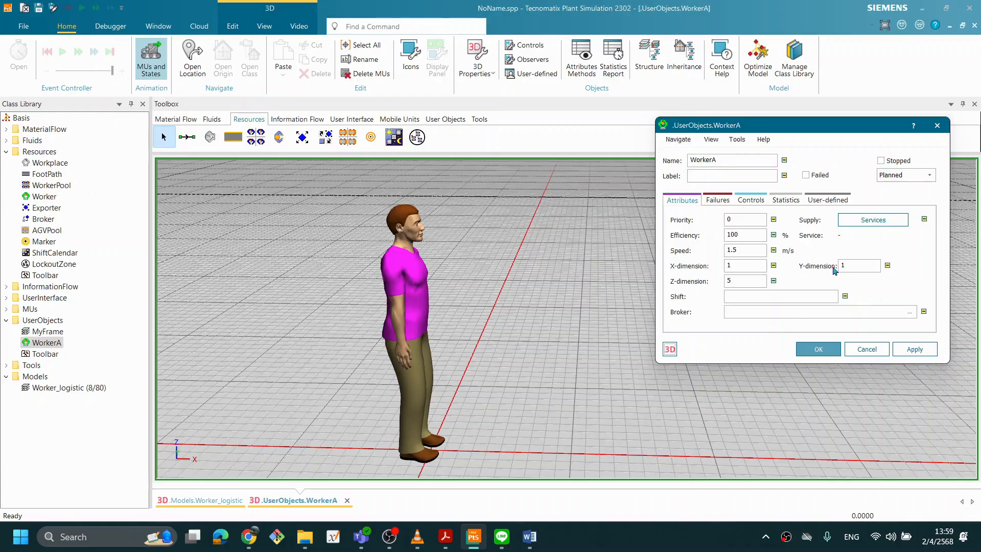
Confirm WorkerA's attribute settings and close its 3D view to return to the Worker_logistic model
click(738, 280)
click(688, 540)
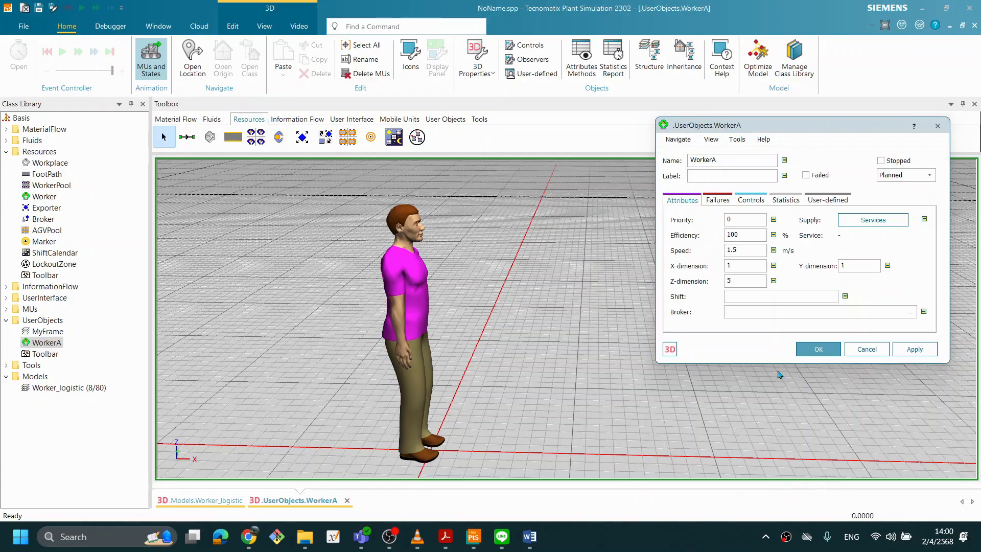
click(818, 349)
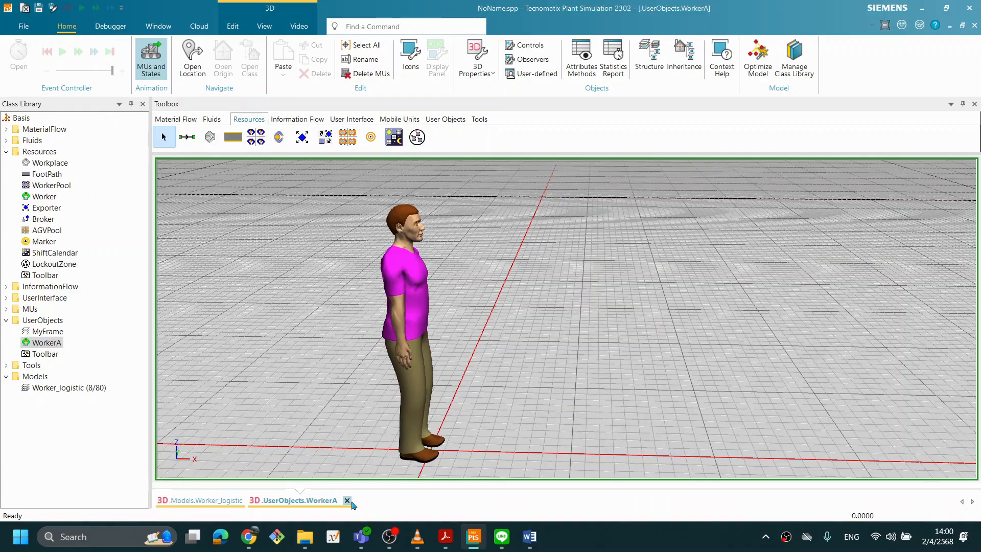
click(351, 503)
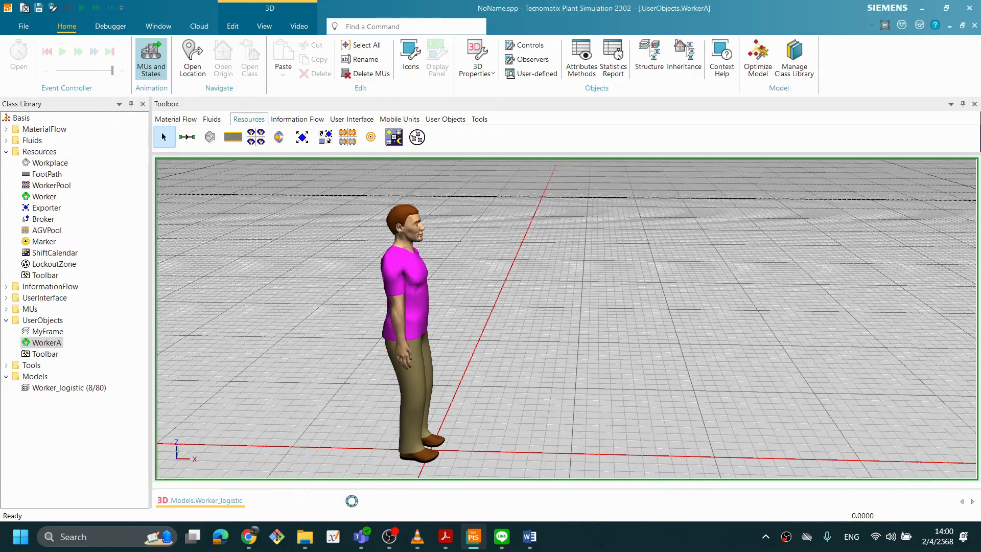
Start the Worker_logistic simulation and watch the worker carry parts from the Source to the Buffer from several angles
right_click(404, 318)
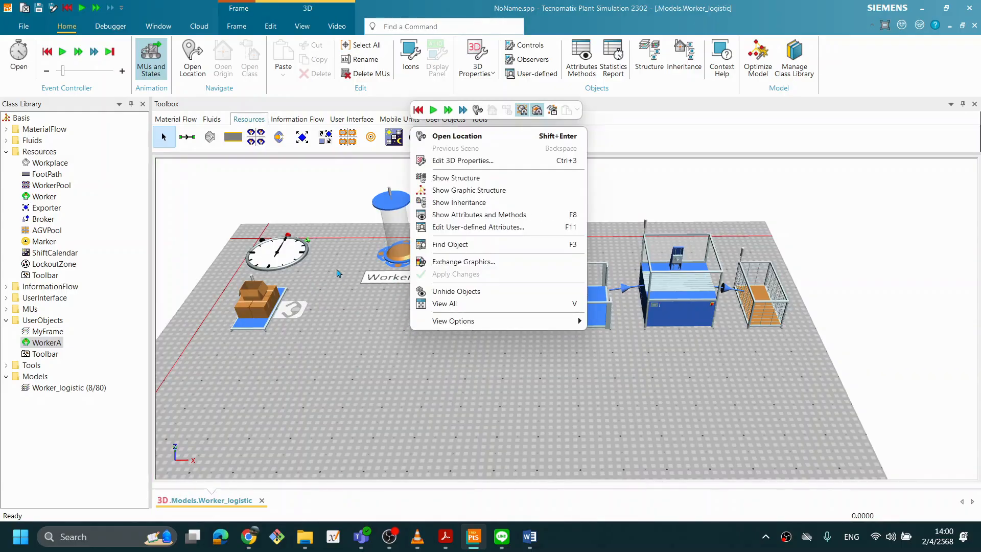
key(Escape)
click(290, 254)
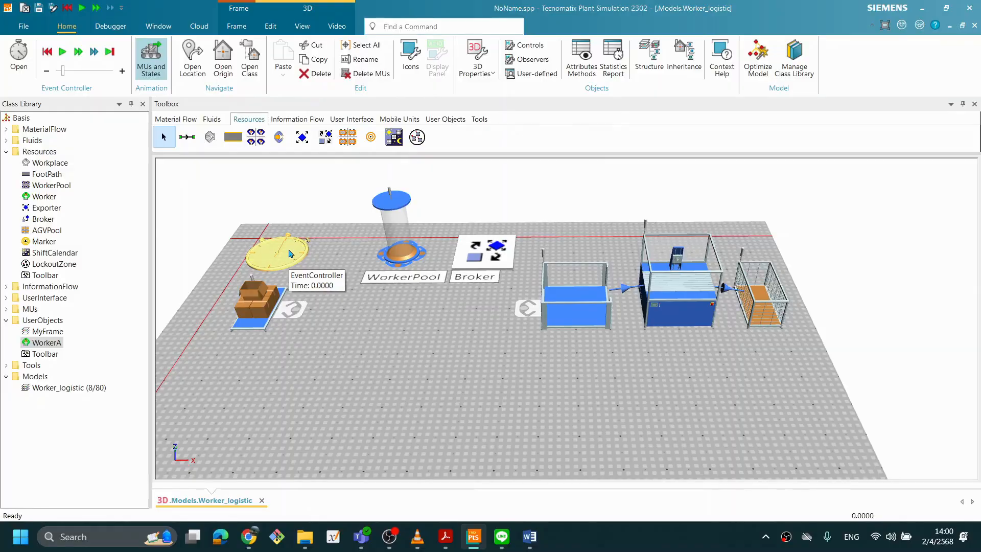
right_click(289, 254)
click(282, 254)
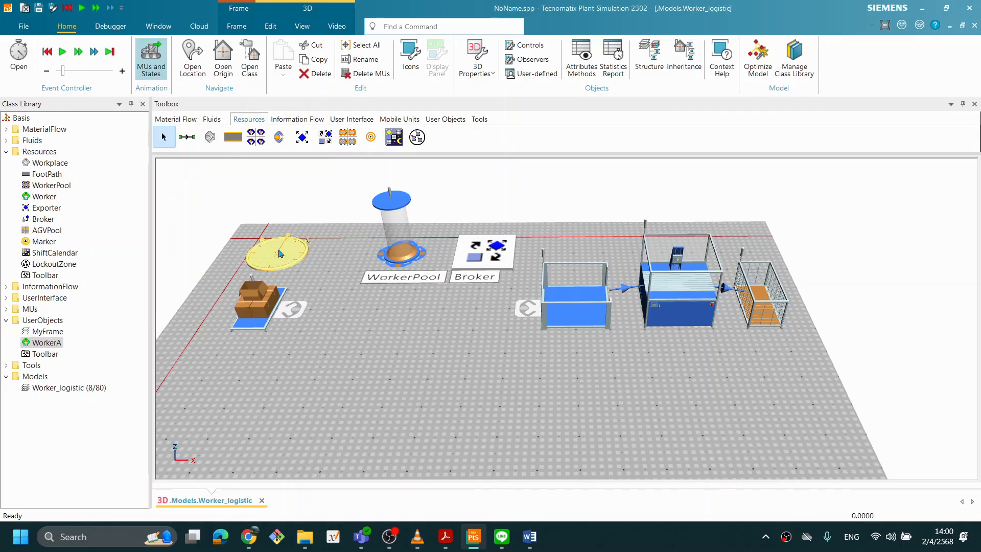
right_click(285, 250)
click(302, 232)
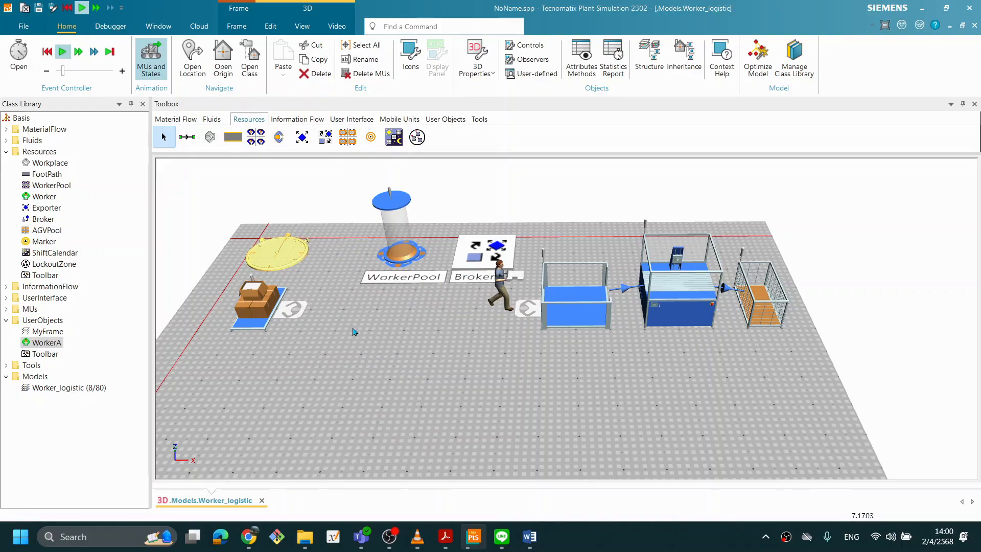
middle_drag(397, 329, 405, 307)
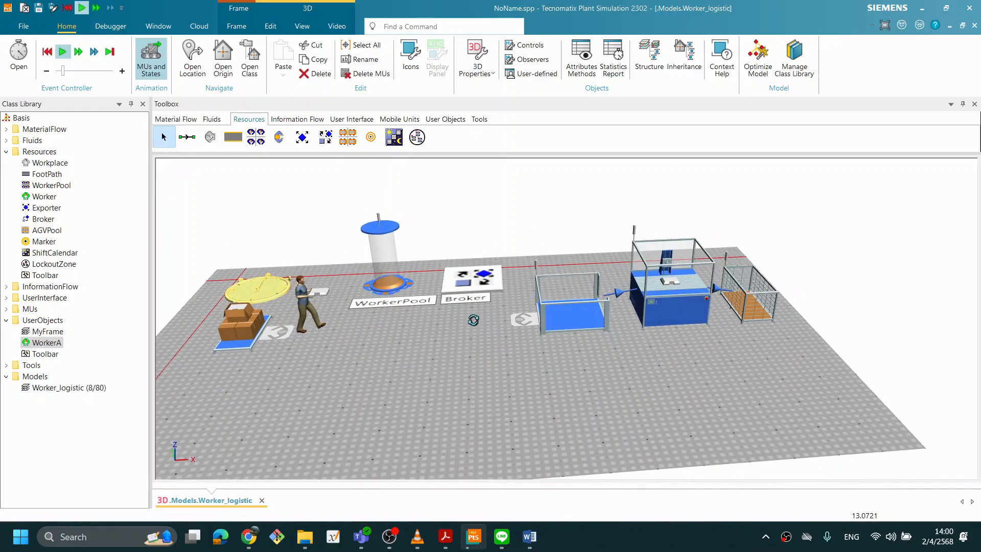
middle_drag(474, 320, 466, 332)
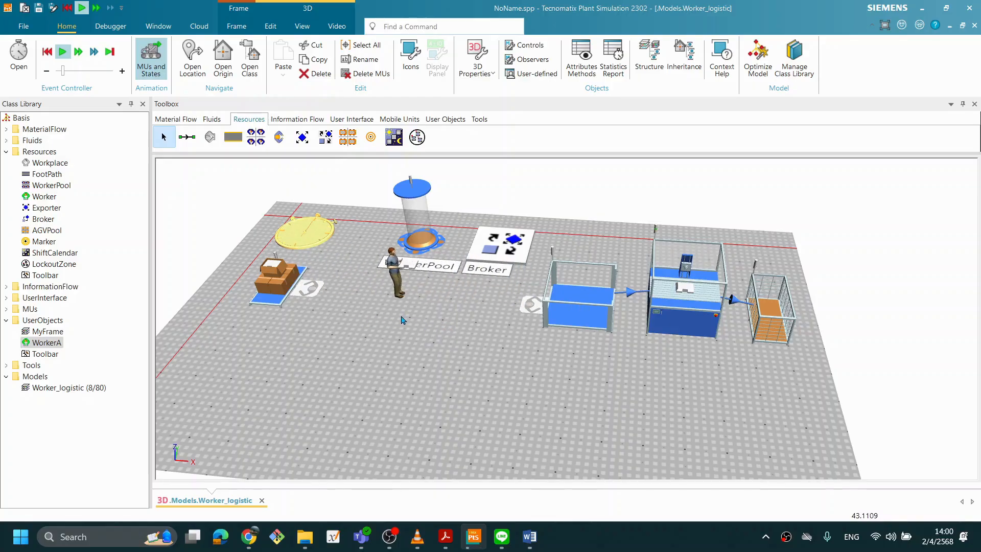
middle_drag(478, 334, 503, 333)
right_drag(566, 341, 513, 355)
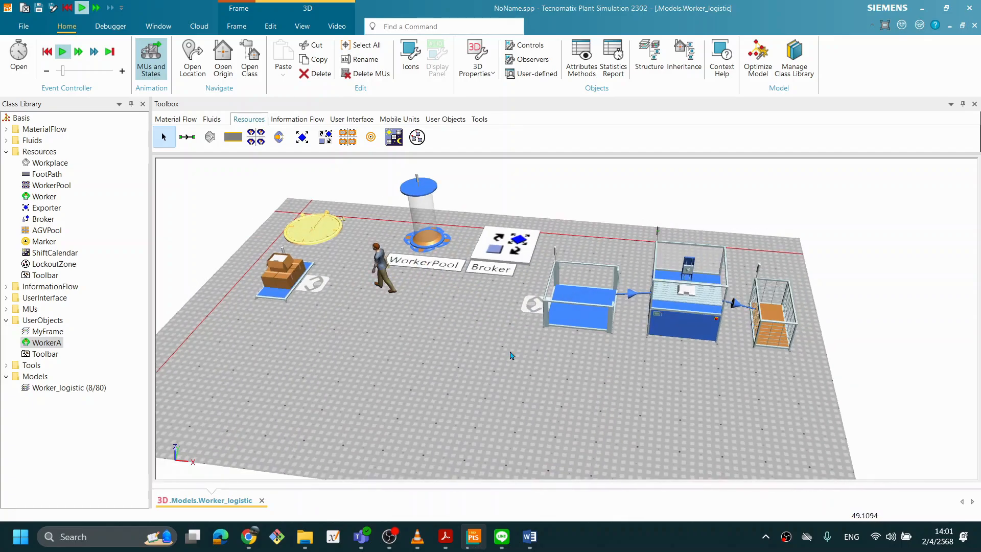
Reset the running Worker_logistic simulation
right_click(432, 337)
click(353, 288)
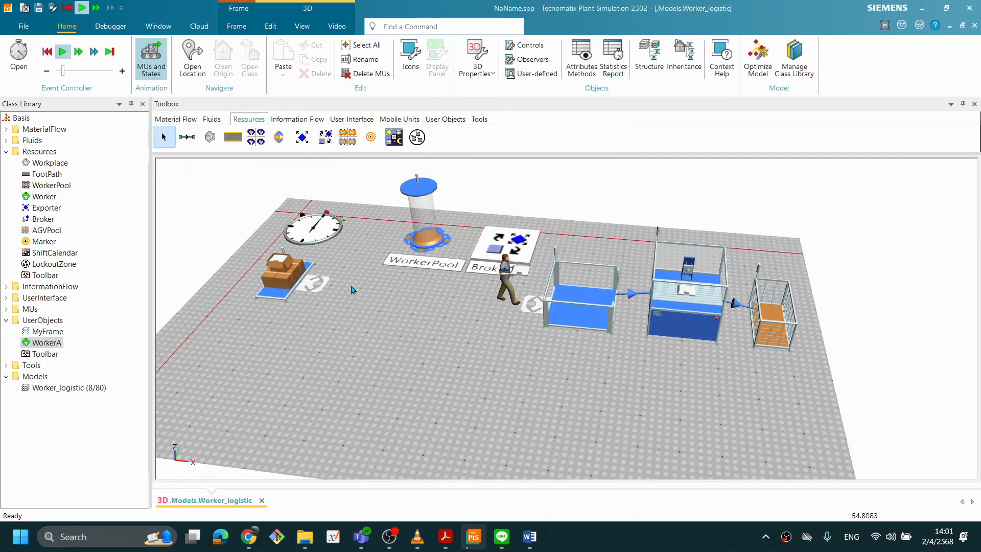
right_click(321, 227)
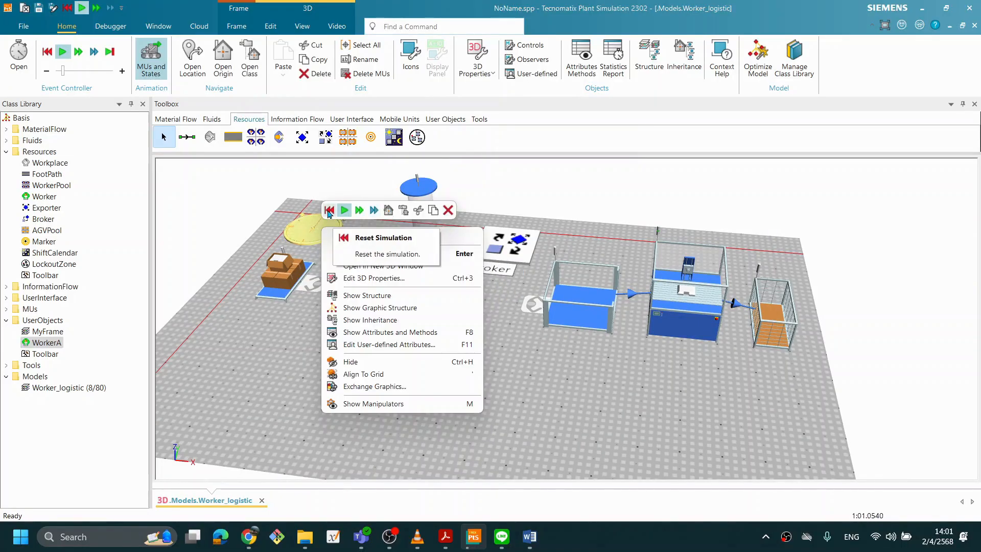
click(329, 210)
click(350, 346)
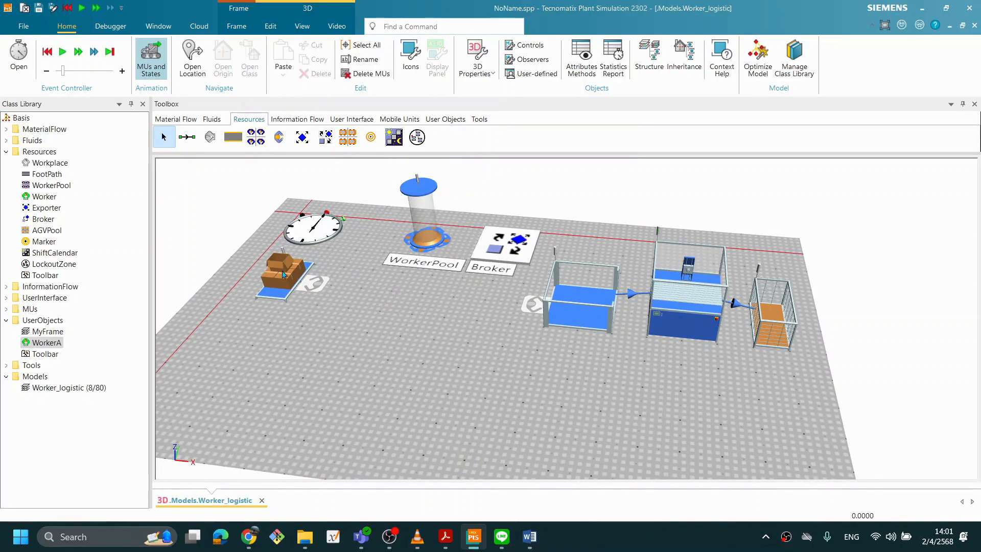
Replace the default Worker in the WorkerPool's creation table with UserObjects.WorkerA and confirm the table and the pool settings
double_click(425, 235)
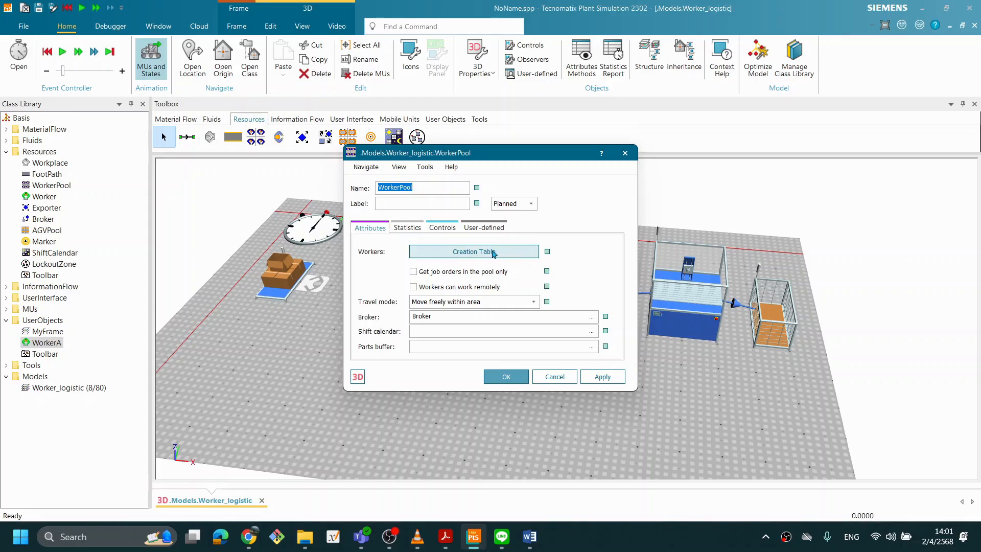
click(547, 252)
click(491, 253)
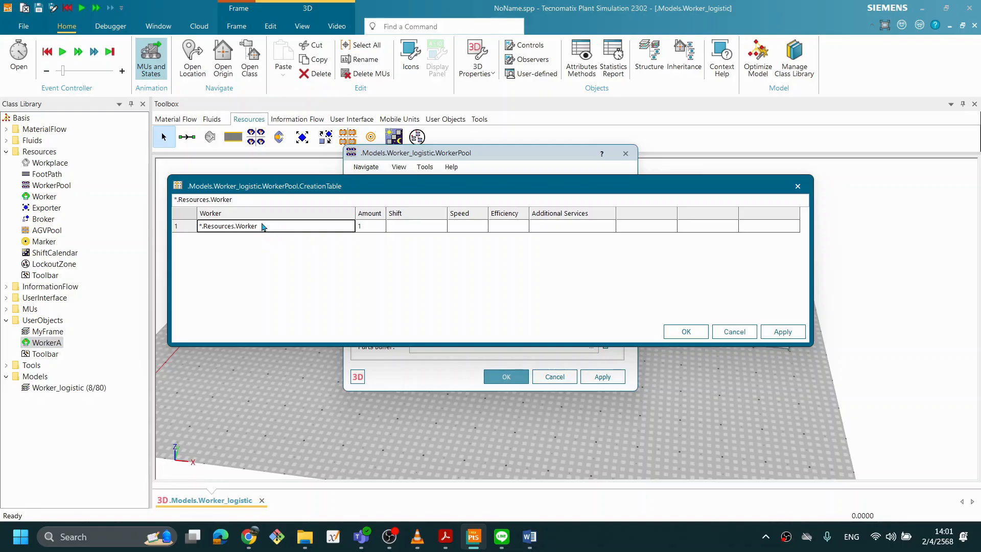
click(47, 199)
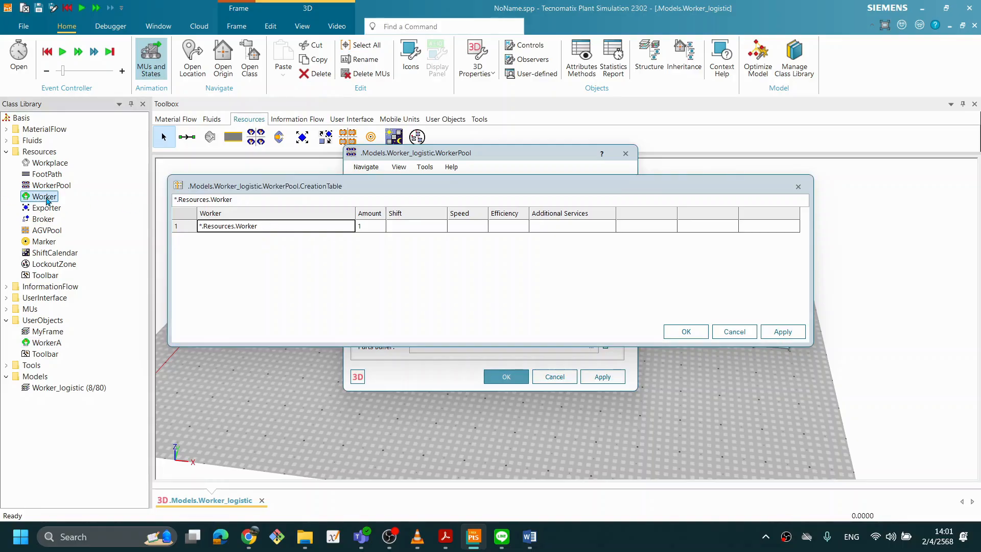
click(253, 230)
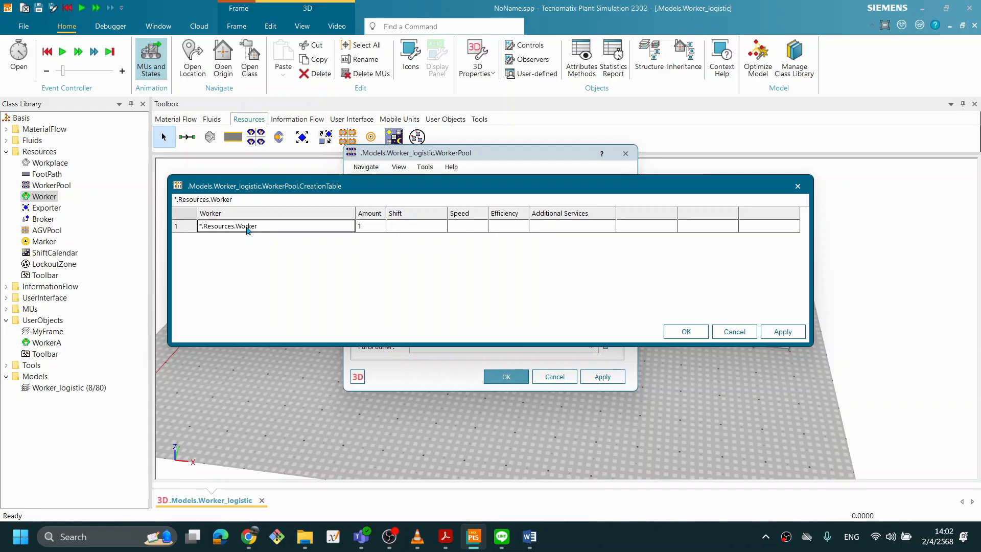
click(361, 225)
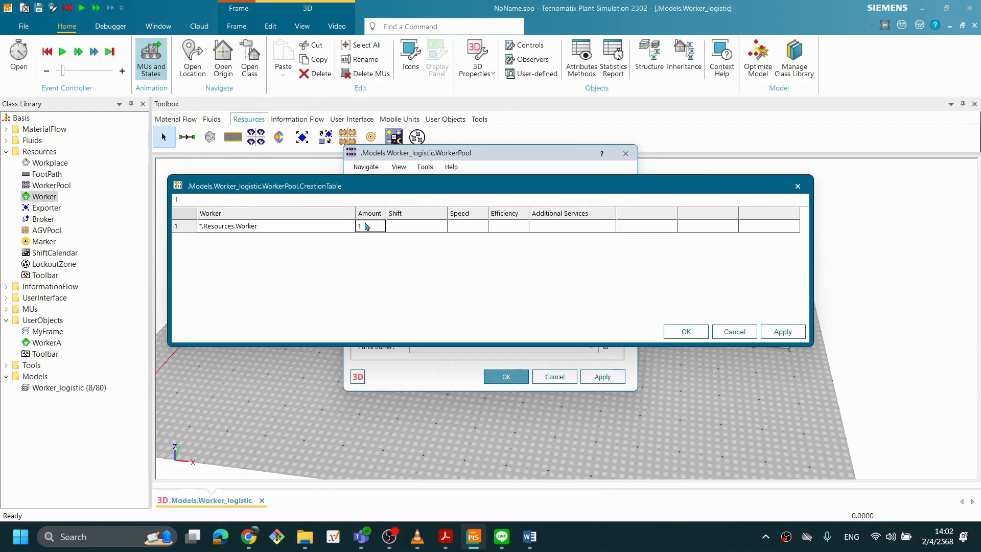
click(316, 225)
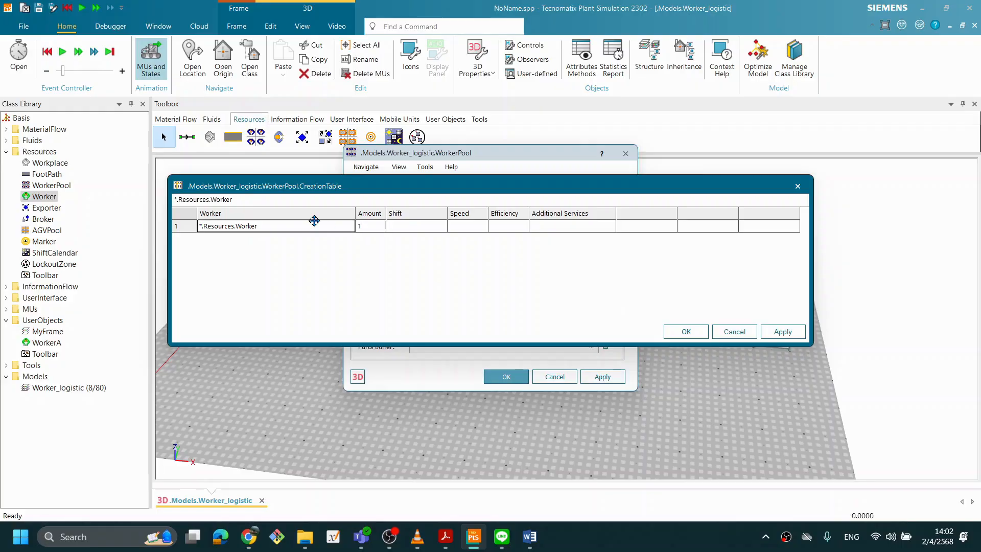
click(46, 343)
drag(45, 346, 265, 228)
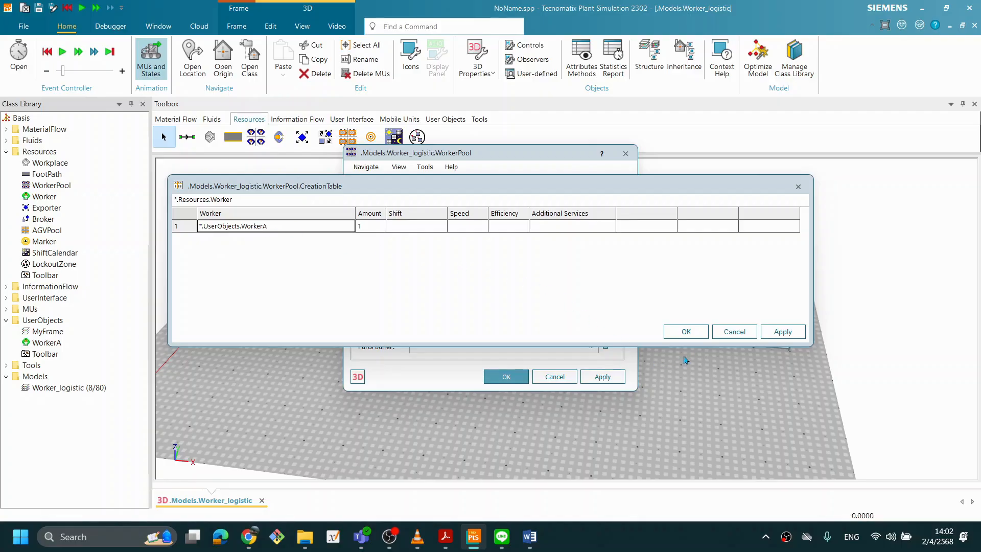
click(688, 335)
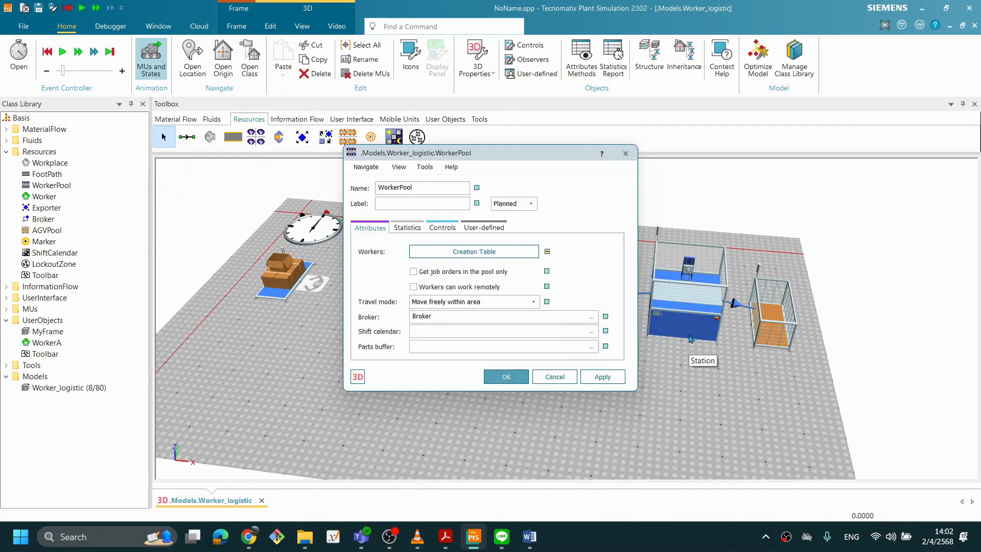
click(505, 378)
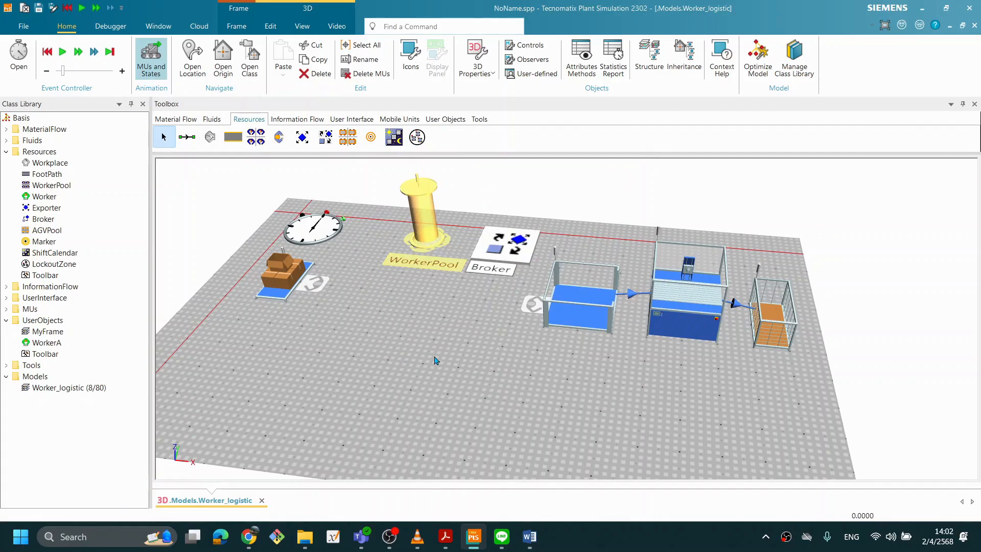
Run the simulation to watch WorkerA transport the parts, and reset it
right_click(365, 313)
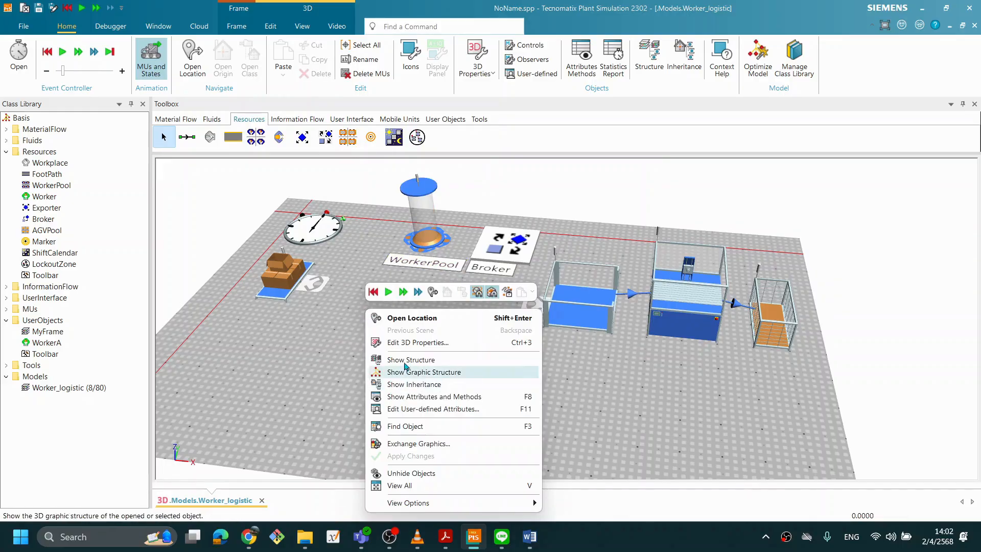
click(387, 294)
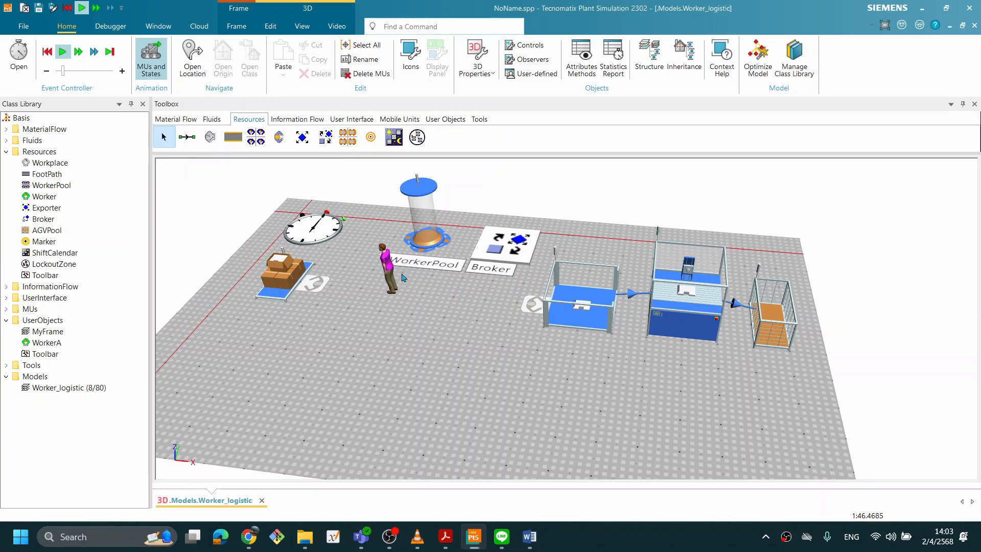
right_click(421, 316)
click(429, 296)
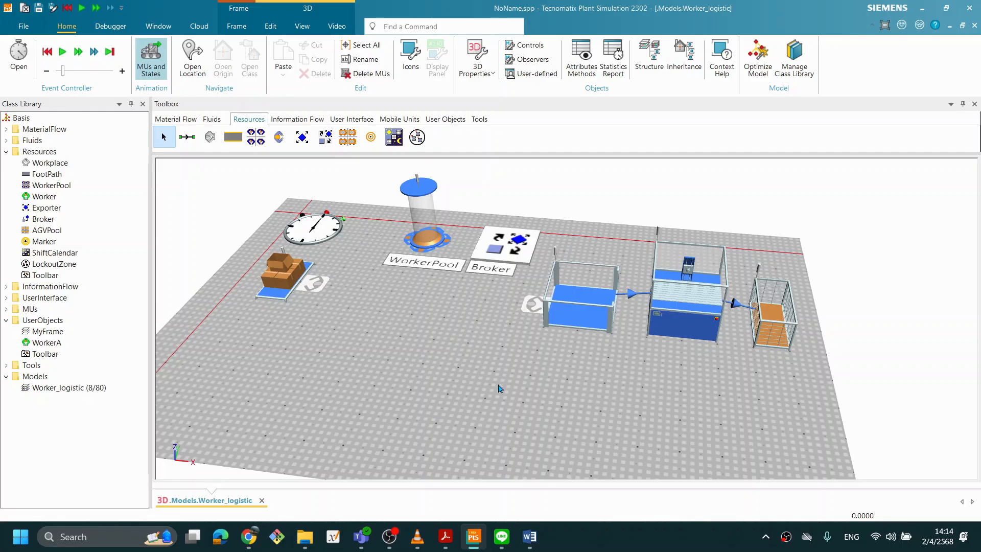
Set the constant maximum dwell time in the Source's transport importer to 0:01 and confirm
double_click(274, 283)
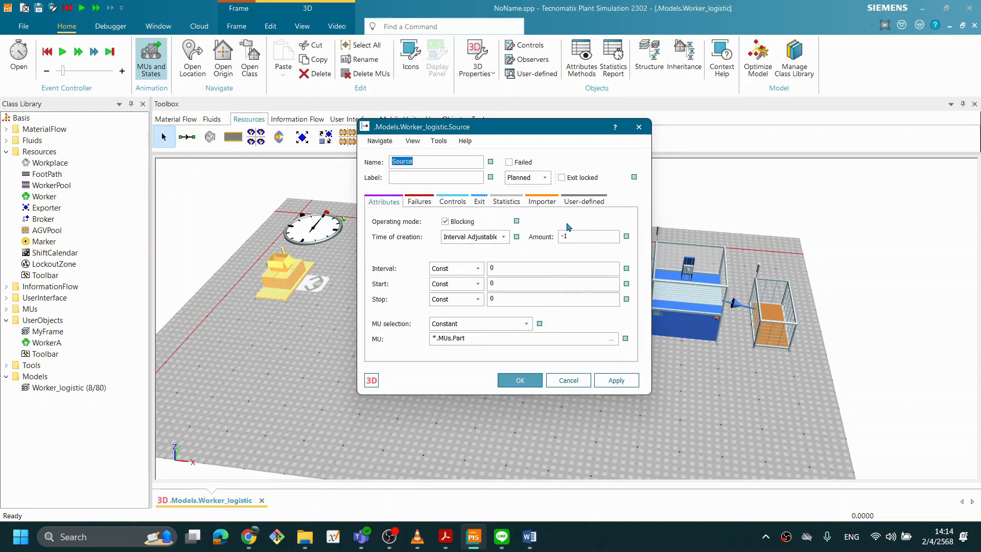
click(542, 201)
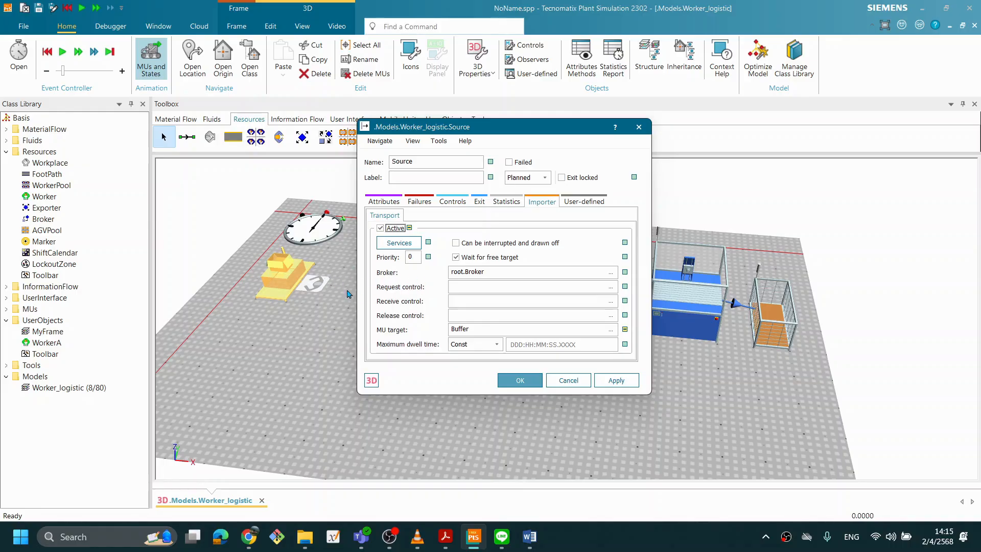
drag(516, 128, 523, 125)
click(589, 342)
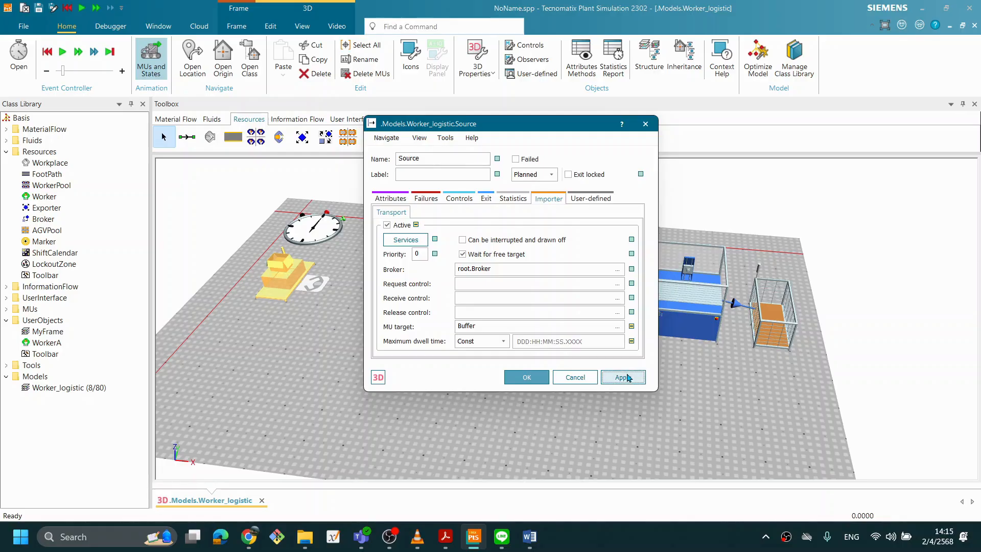
click(579, 343)
text(0:01)
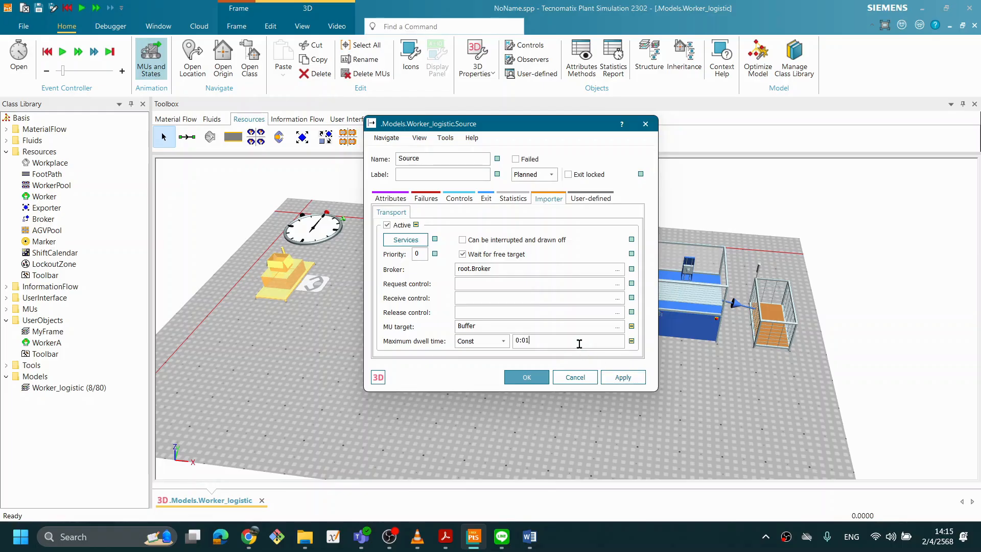
click(621, 377)
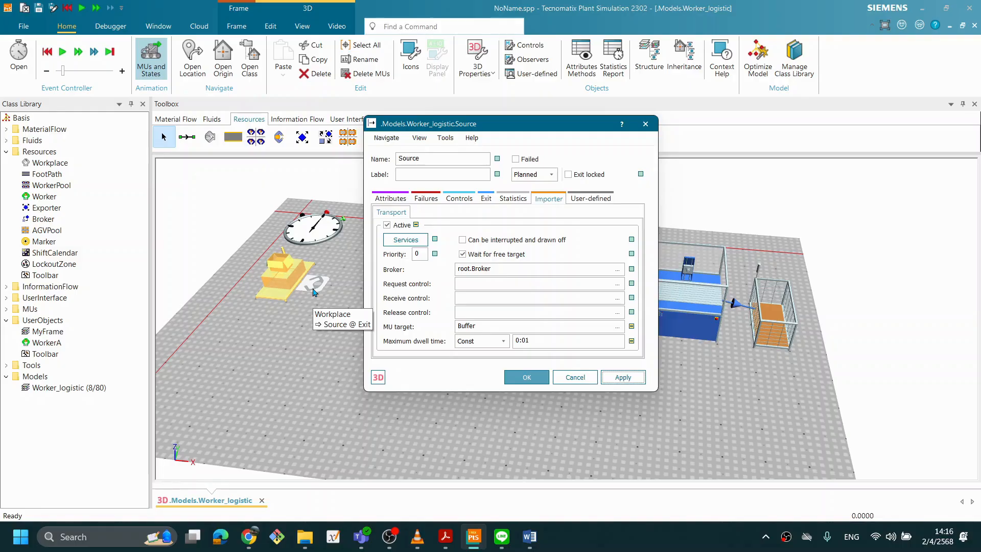
drag(564, 341, 515, 341)
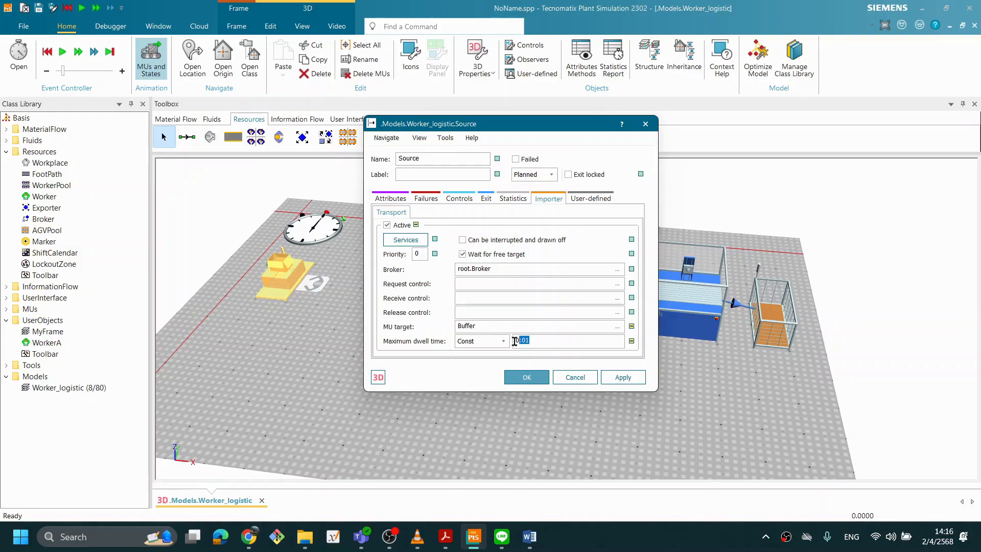
click(550, 340)
click(529, 378)
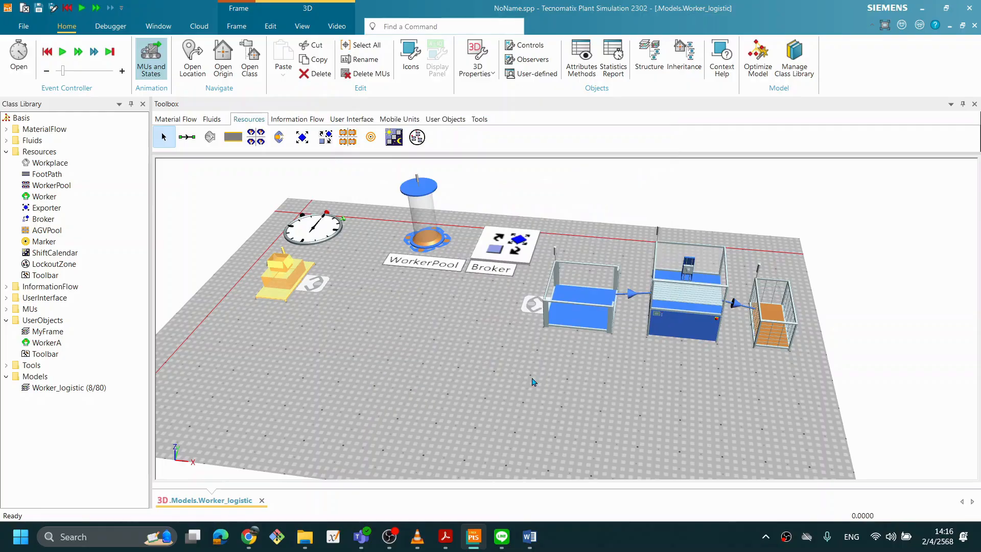
Run the simulation to watch WorkerA transport parts with the new importer dwell time, and reset it
right_click(401, 318)
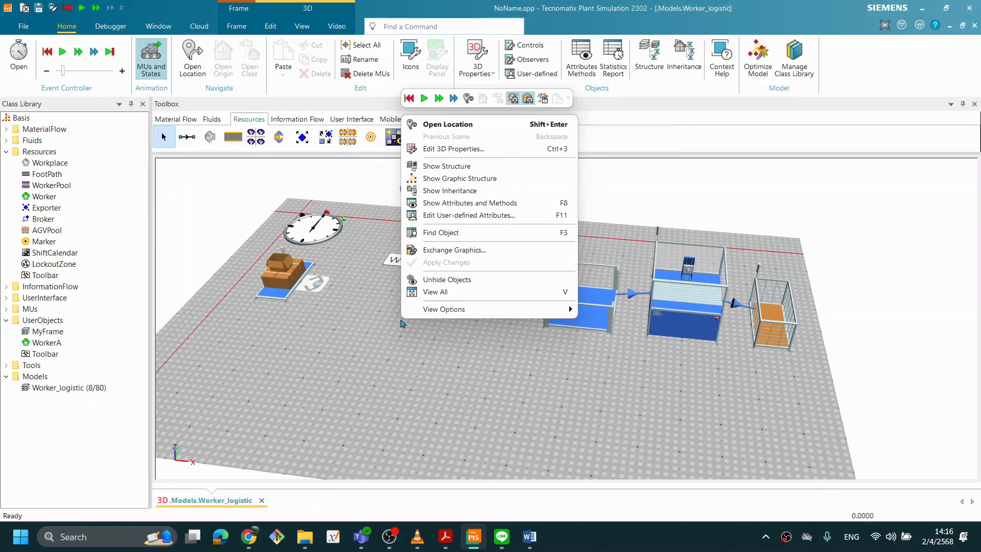
click(420, 99)
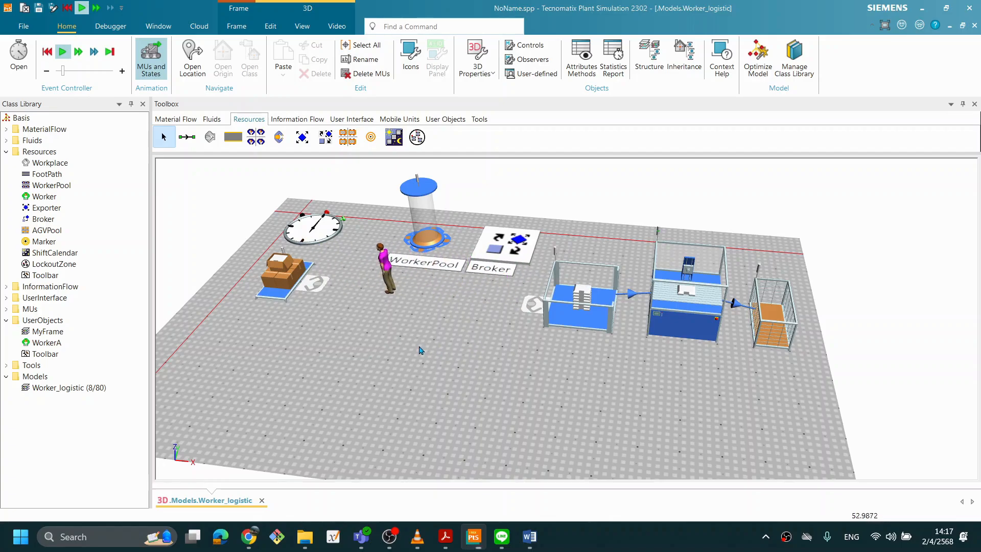
right_click(448, 361)
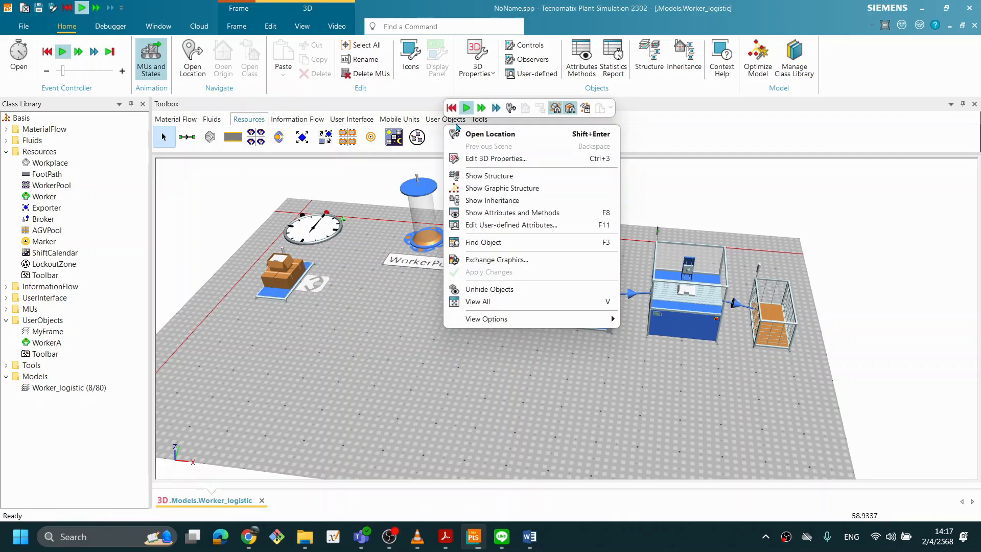
click(451, 107)
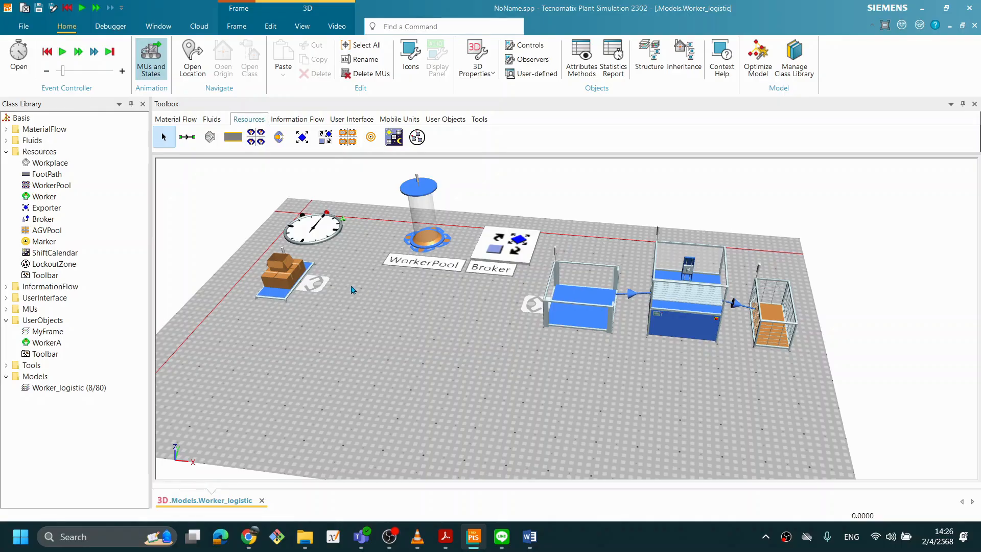
Open the Source's constant creation interval for editing, and apply and confirm the Source's settings
double_click(301, 267)
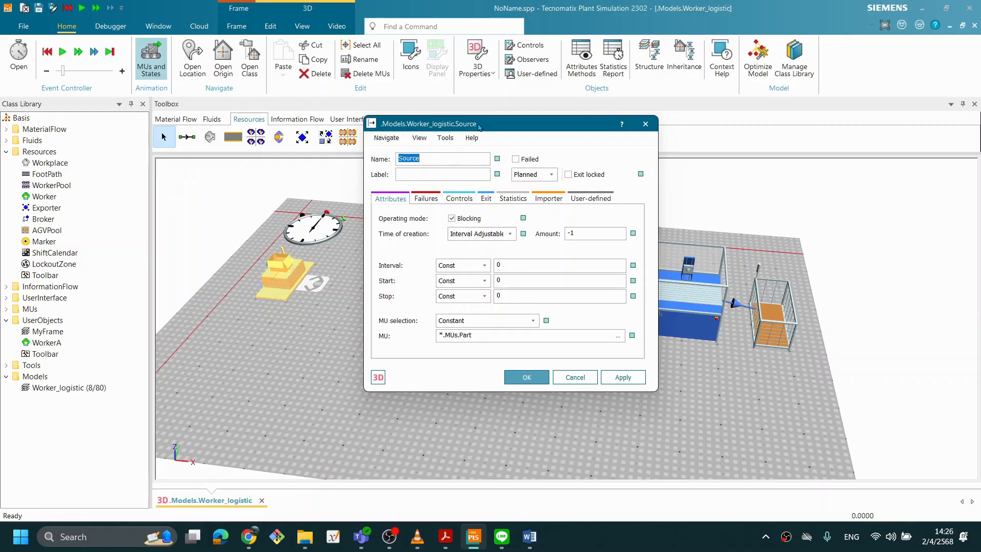
drag(484, 123, 418, 96)
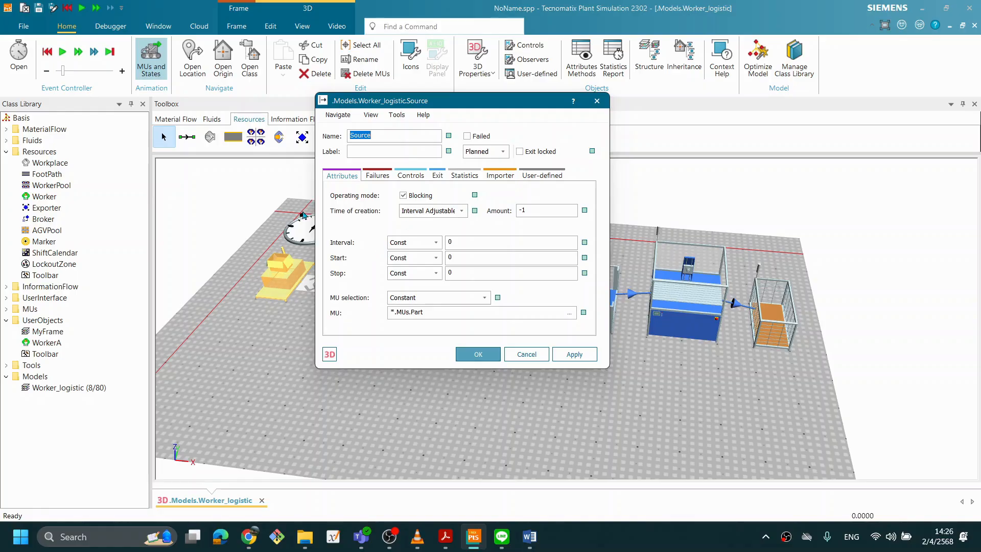
click(465, 242)
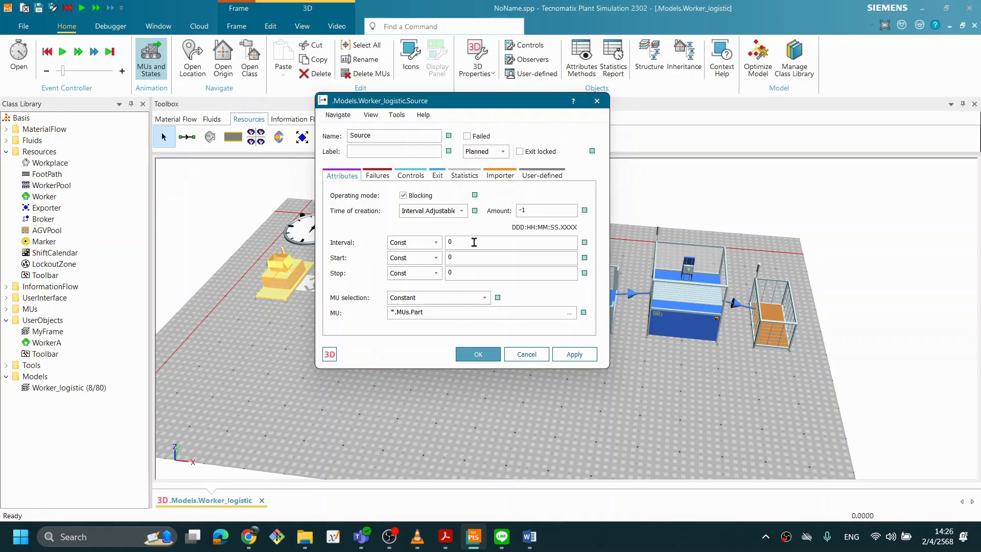
double_click(475, 242)
drag(469, 241, 445, 242)
click(574, 353)
click(481, 356)
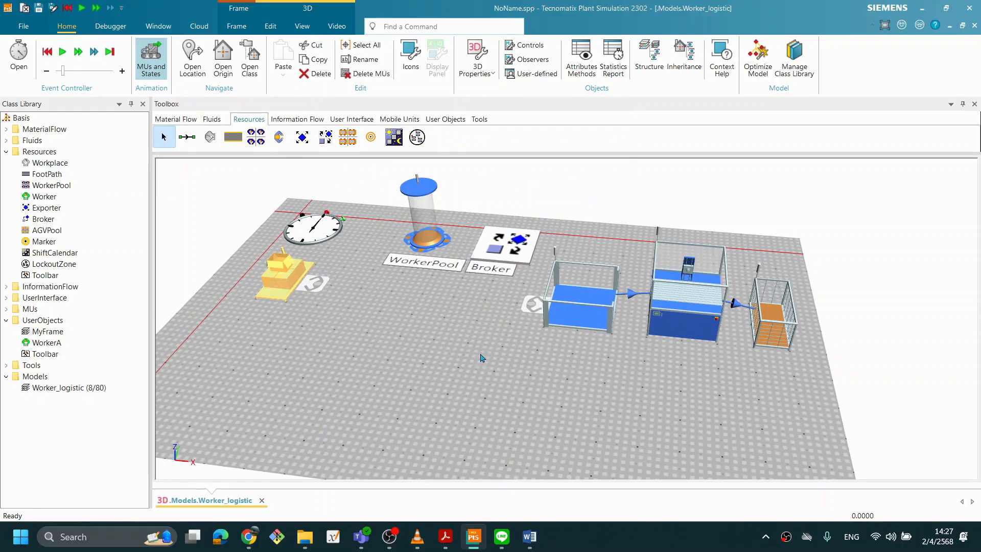
Run the simulation again to watch WorkerA carry parts from the Source to the buffer, and reset it
right_click(391, 317)
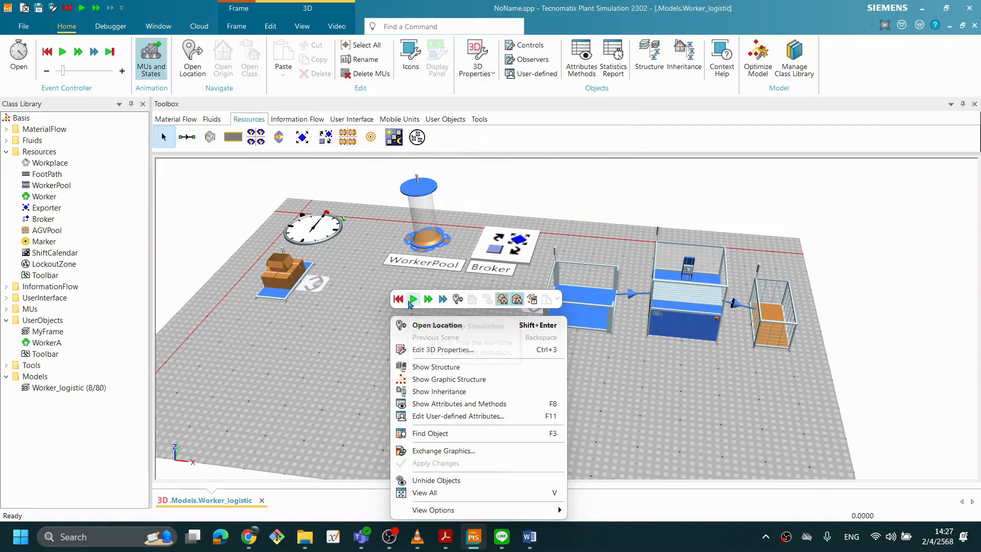
click(411, 300)
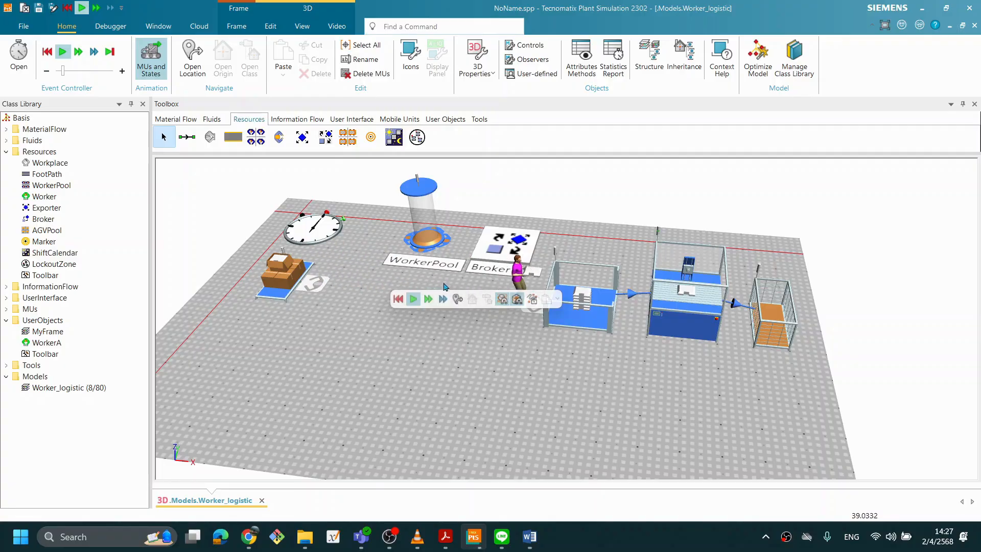
right_click(333, 323)
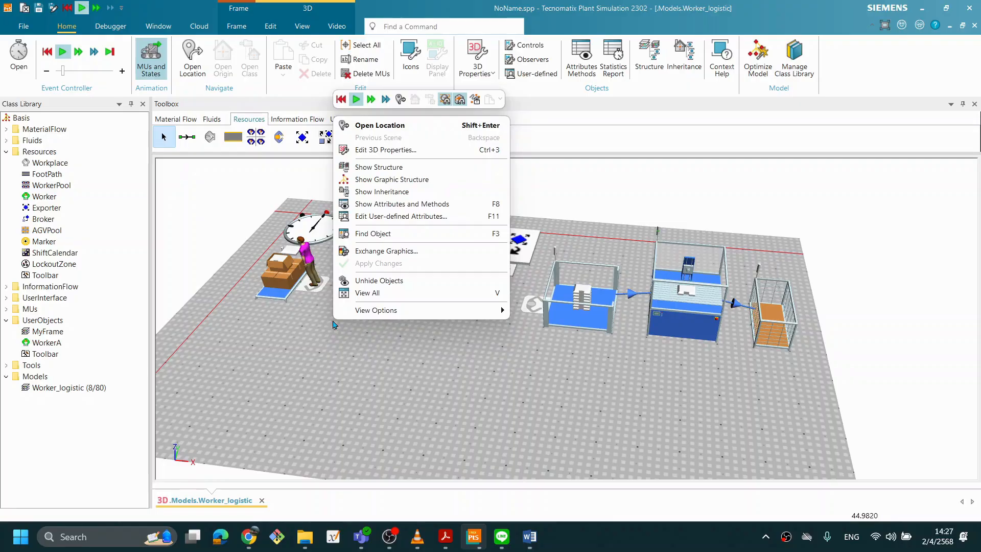
right_click(391, 345)
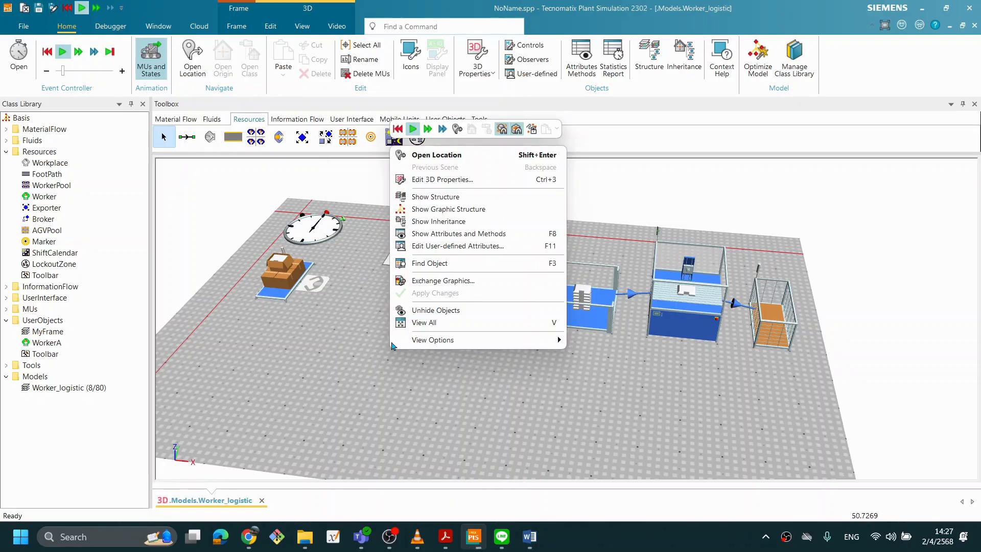
click(397, 128)
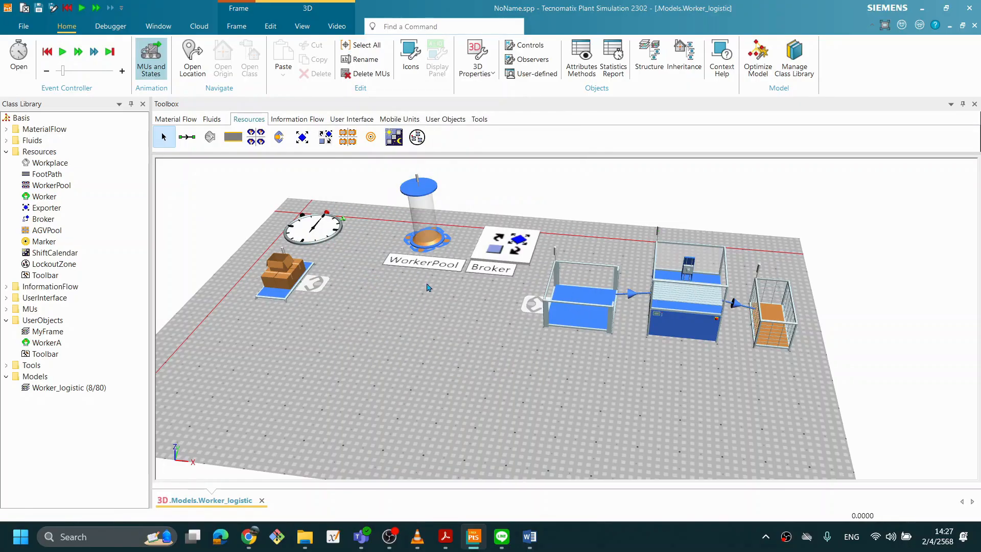
Move the WorkerPool away from the Broker to just beside the EventController, working in a view from above
drag(441, 276, 477, 314)
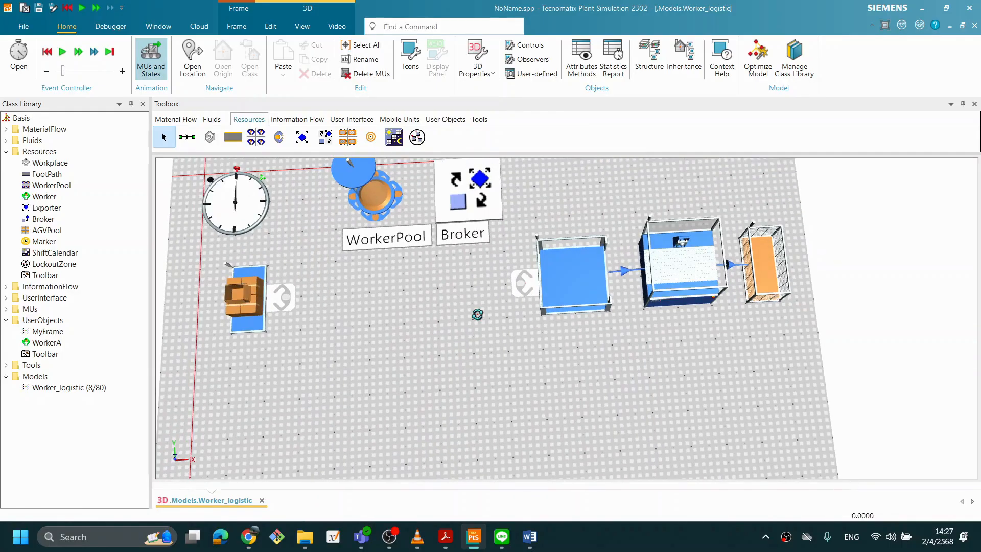
middle_drag(477, 315, 473, 335)
middle_drag(397, 297, 397, 281)
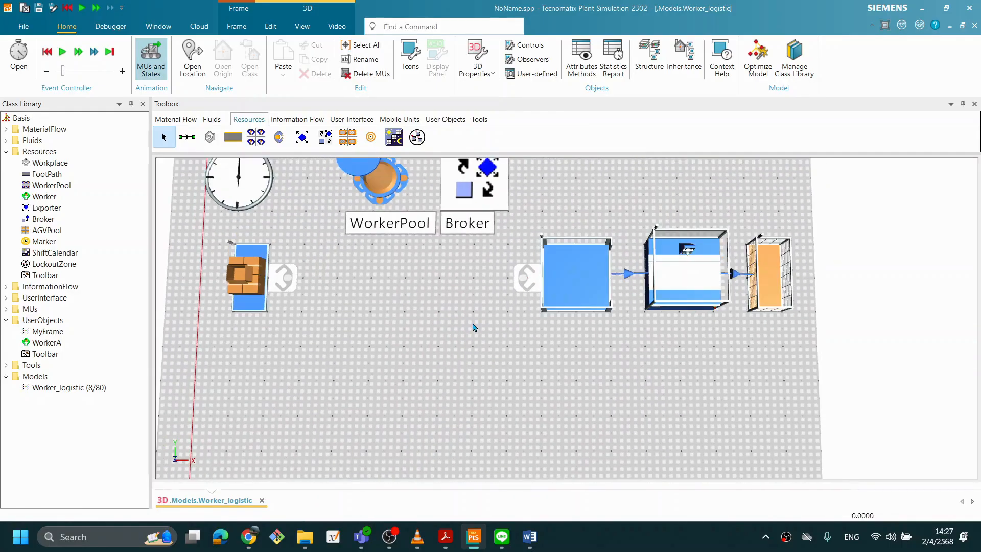
scroll(473, 327, down, 2)
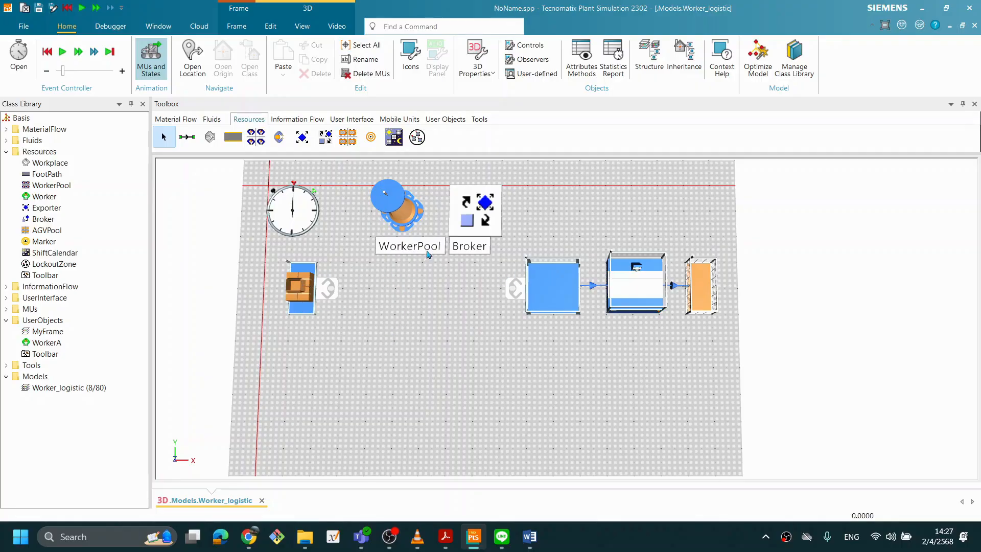
click(408, 220)
click(495, 228)
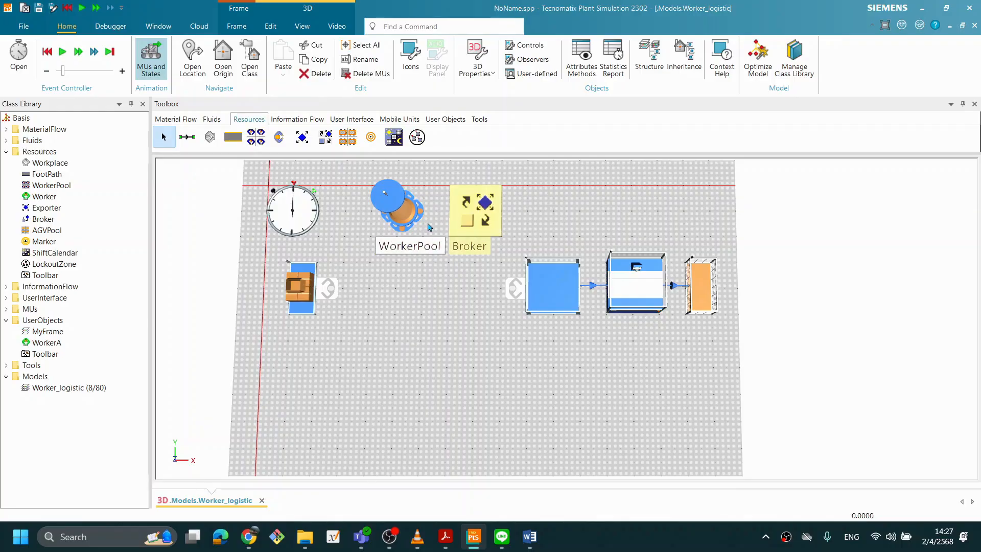
drag(399, 215, 343, 215)
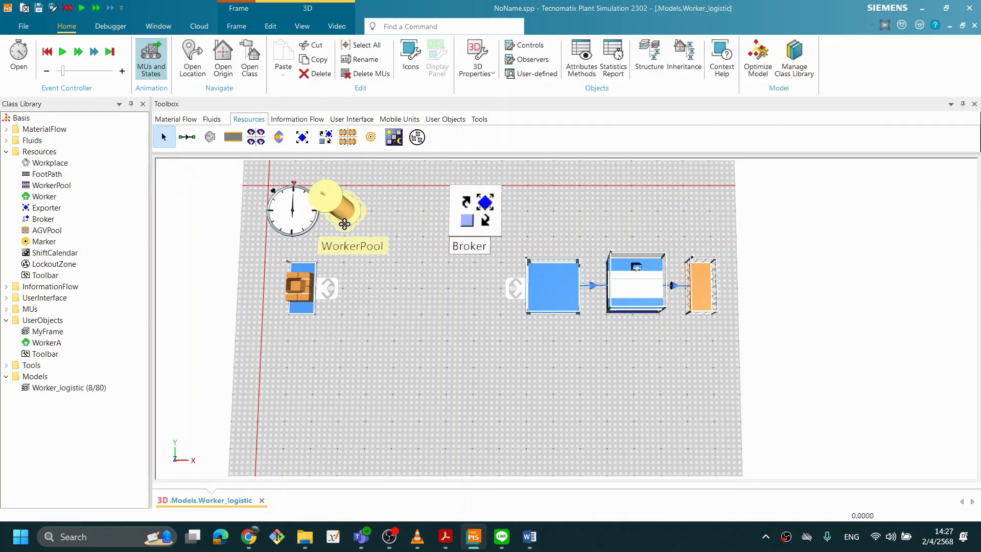
Move the Source and the connected buffer, station and drain farther down the floor, away from the WorkerPool and Broker
click(337, 288)
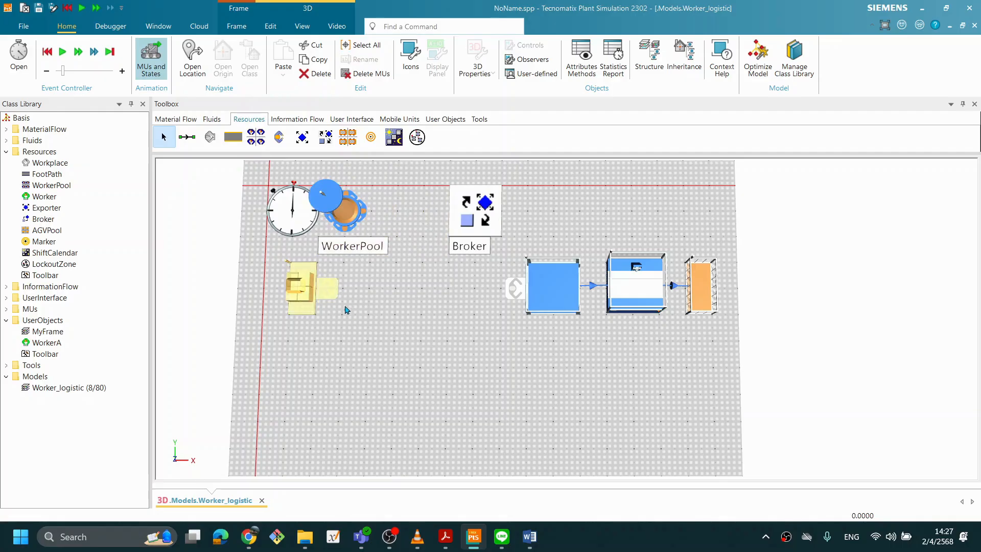
drag(337, 289, 337, 341)
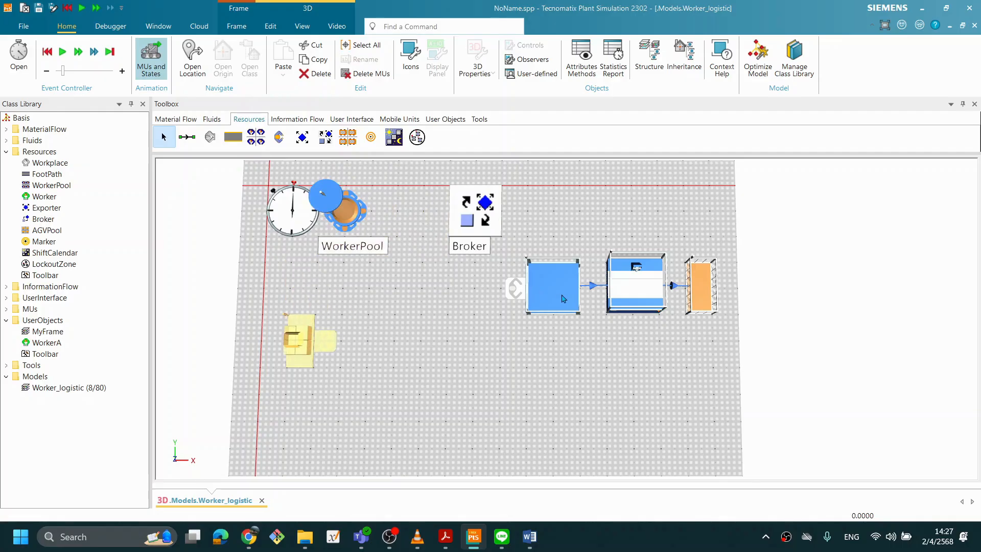
ctrl+click(576, 299)
ctrl+click(637, 299)
ctrl+click(701, 297)
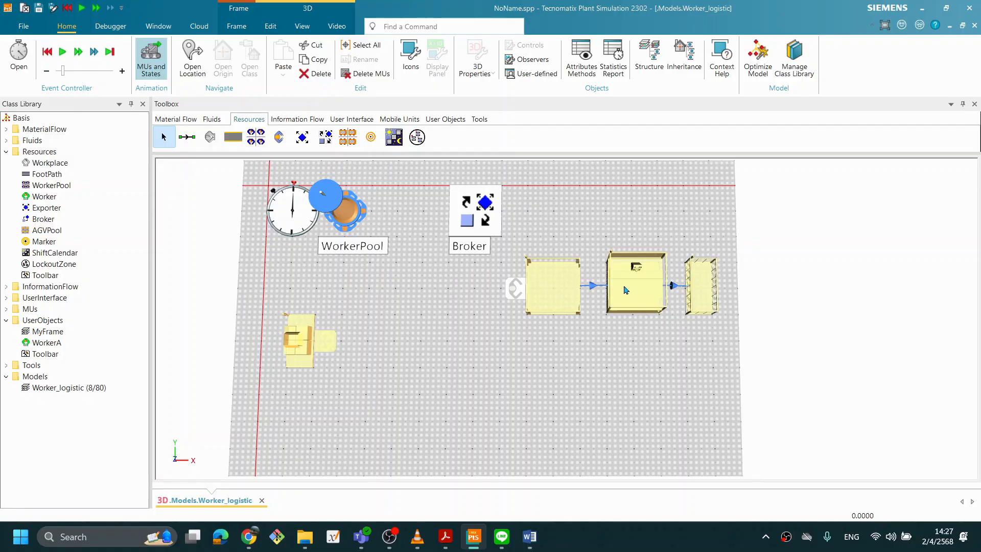
ctrl+click(593, 286)
ctrl+click(673, 286)
drag(562, 283, 559, 340)
Move the Source back up into line with the buffer, station and drain
click(323, 395)
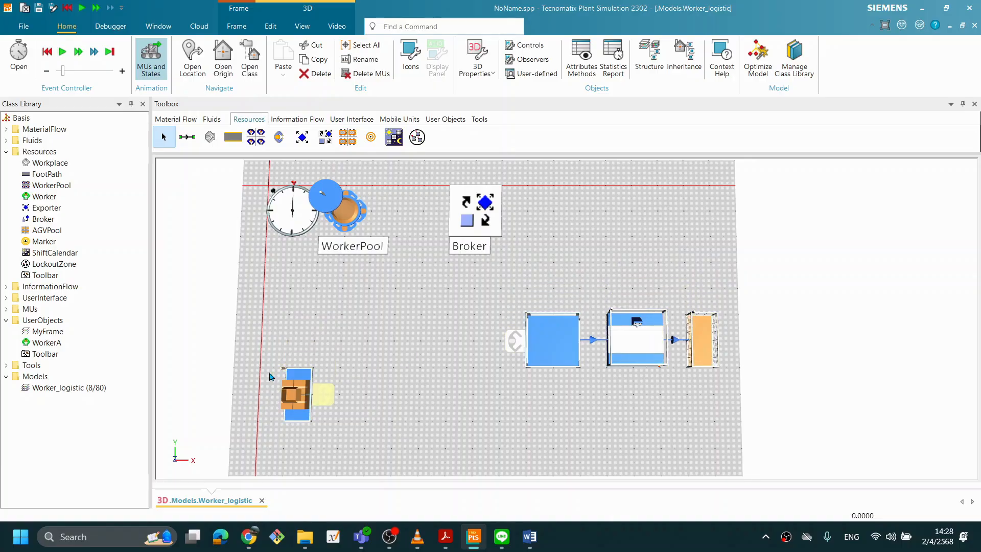
click(312, 396)
drag(313, 398, 315, 344)
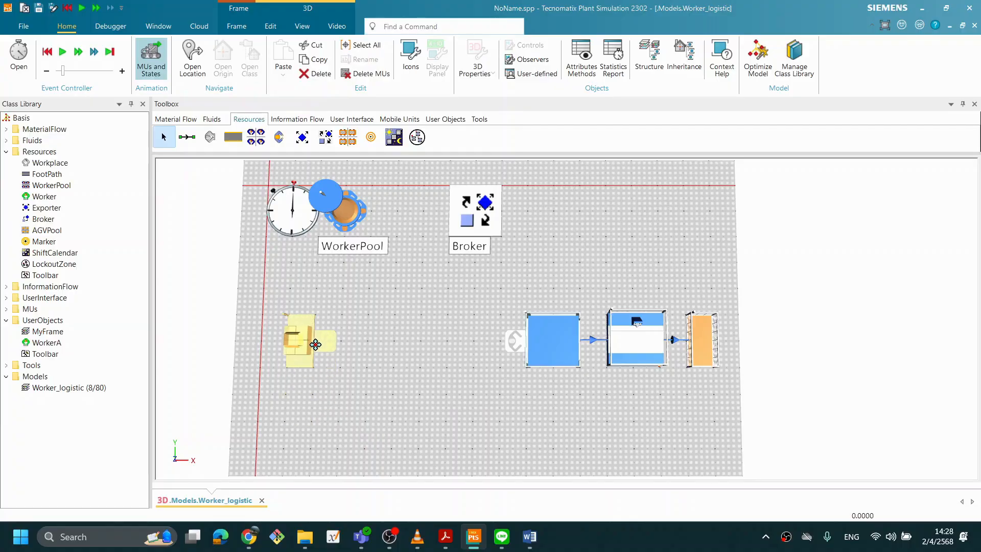
click(412, 400)
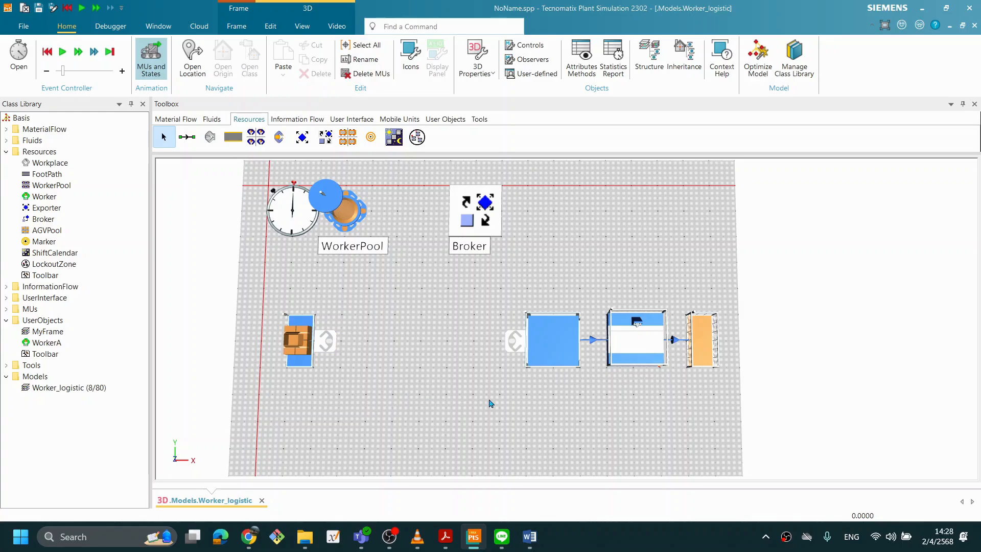
Move the WorkerPool down between the EventController and the Source
drag(350, 210, 339, 266)
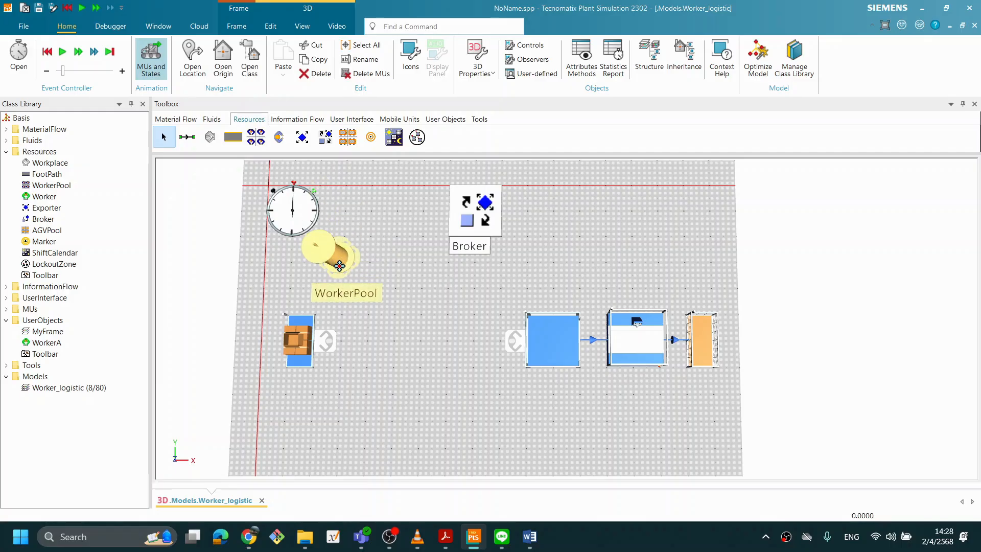
click(401, 350)
click(340, 256)
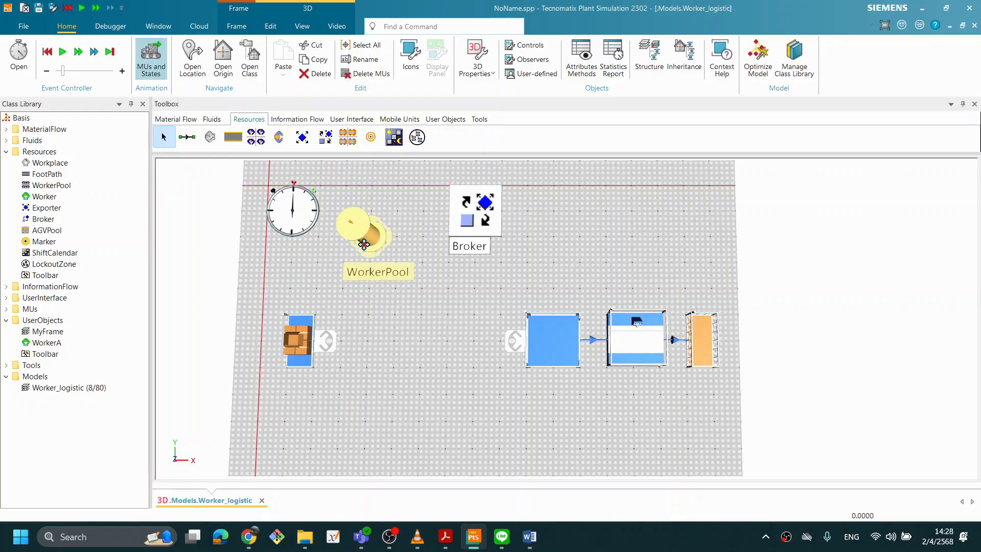
click(420, 319)
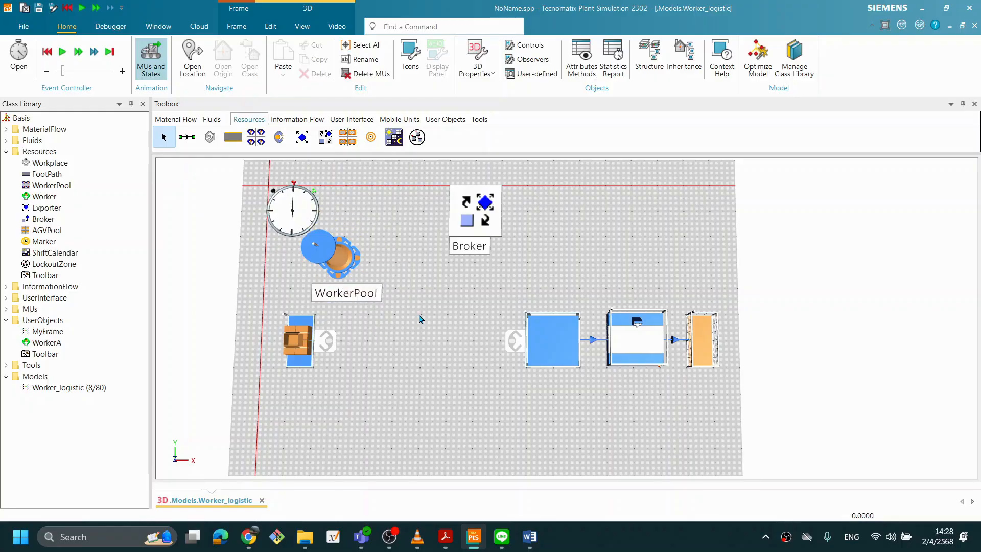
Set the speed of the UserObjects.WorkerA class to 1 m/s and confirm
double_click(51, 345)
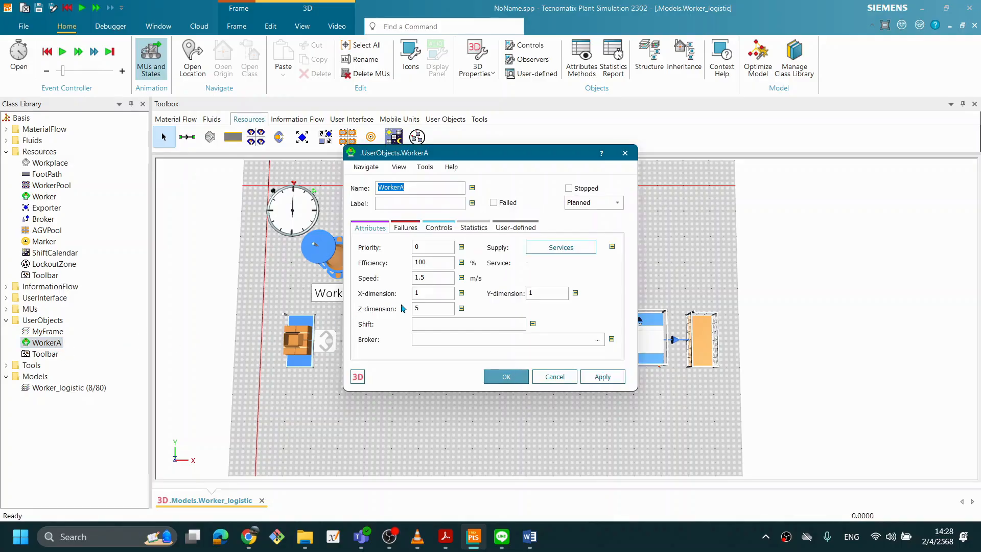
drag(431, 278, 402, 282)
text(1)
click(512, 376)
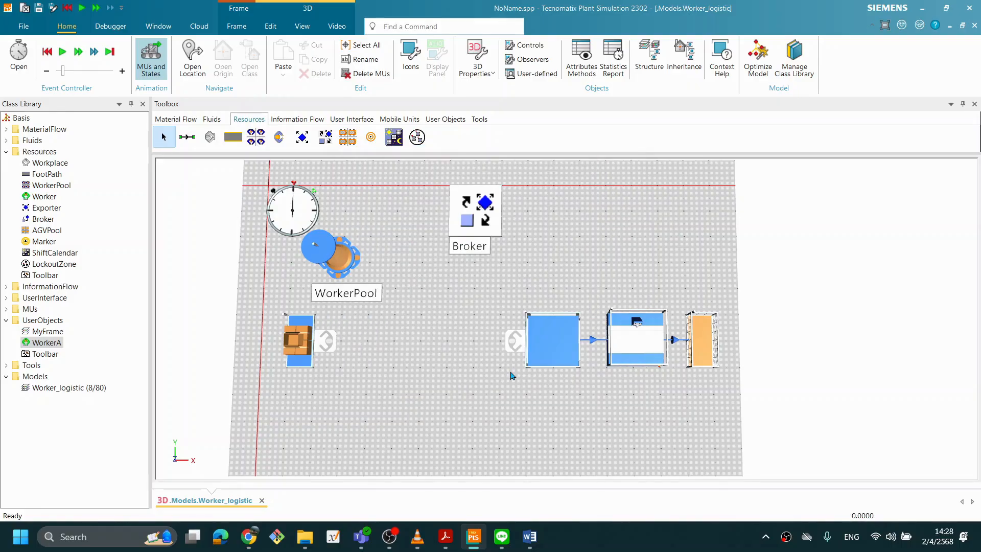
Shift the WorkerPool slightly up toward the EventController, and move the Source slightly up toward the WorkerPool
click(370, 293)
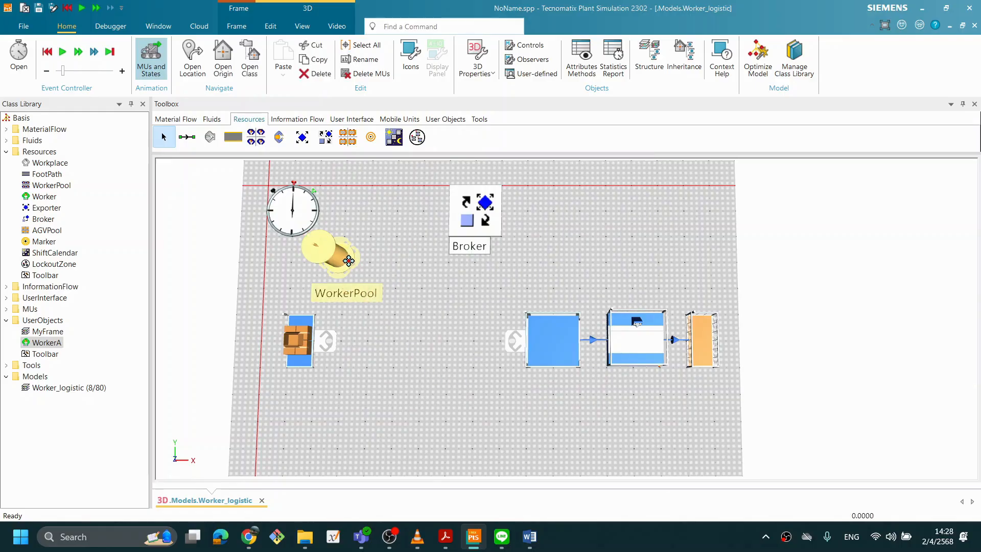
drag(344, 265, 353, 245)
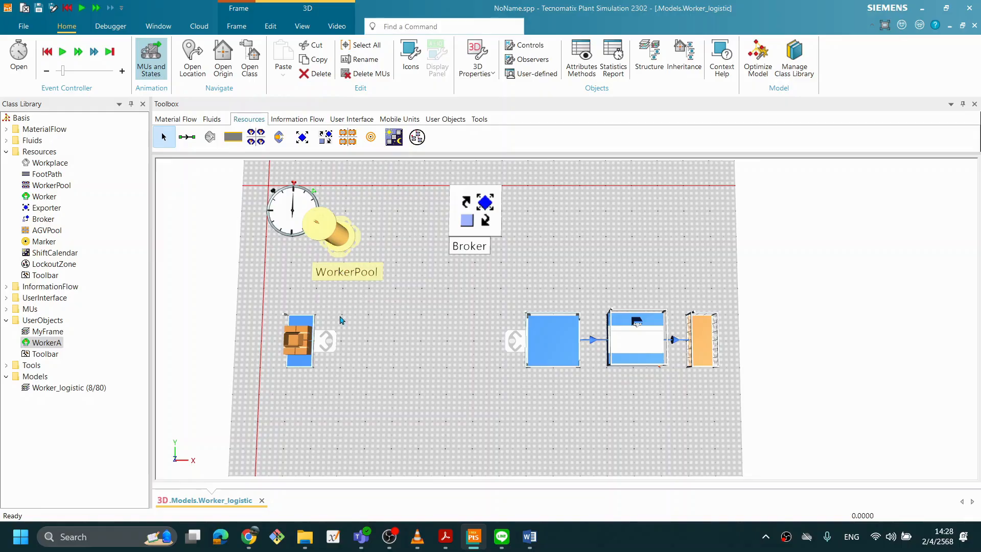
drag(295, 348, 329, 332)
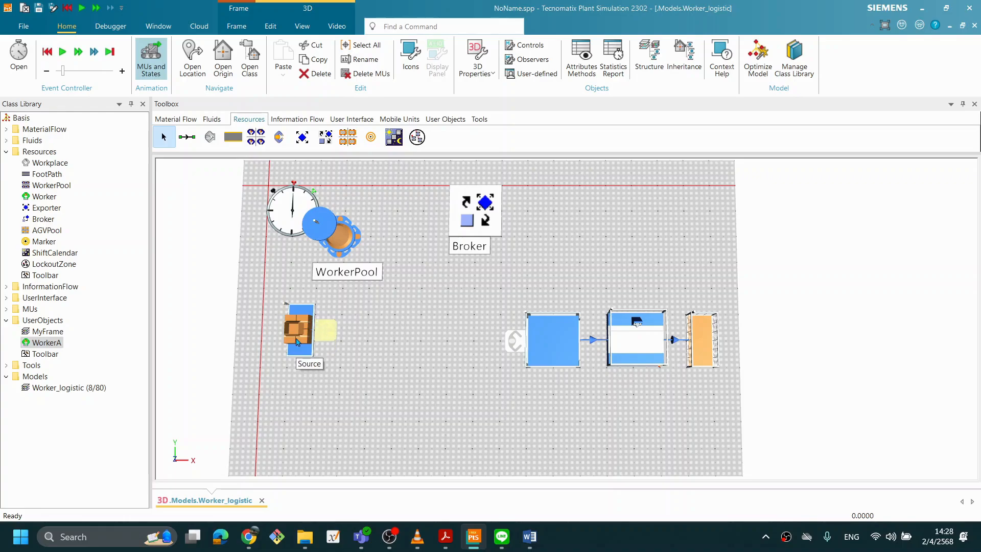
click(299, 340)
click(326, 336)
click(351, 275)
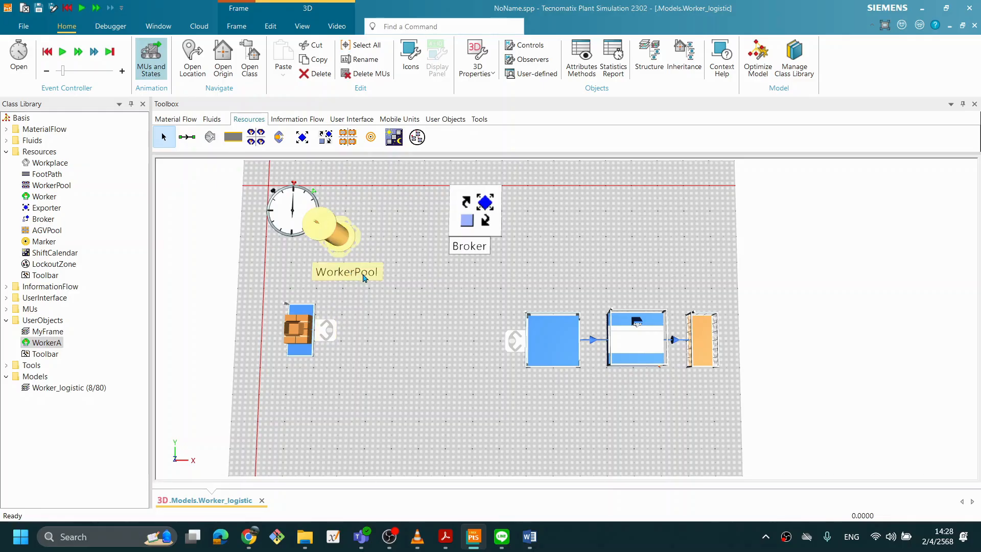
click(414, 287)
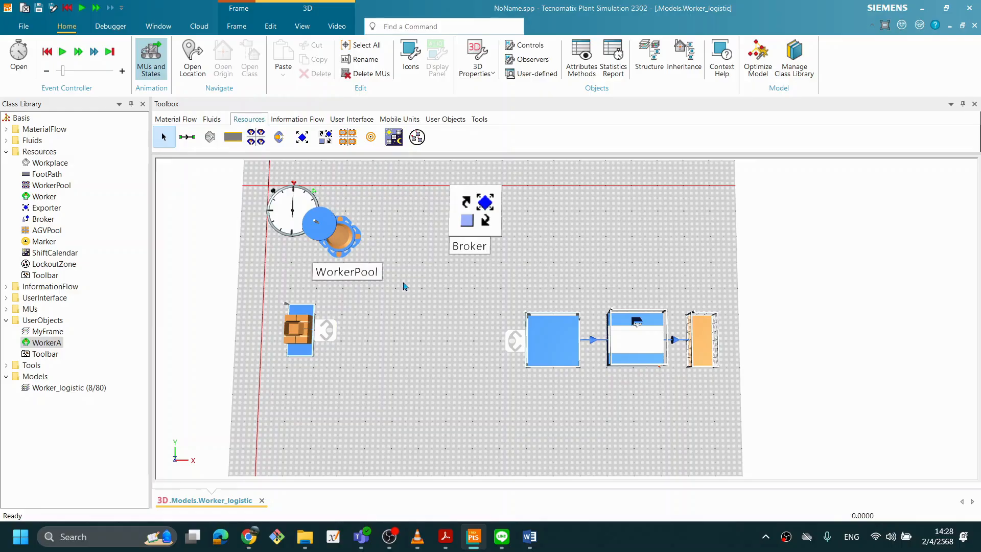
click(371, 278)
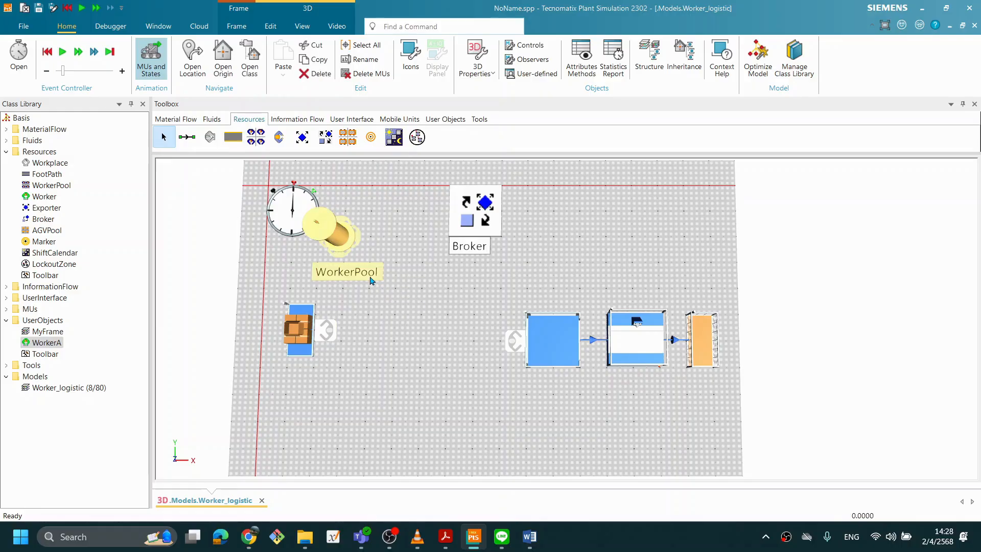
Nudge the WorkerPool slightly in the positive X direction, keeping it between the EventController and the Source
key(Right)
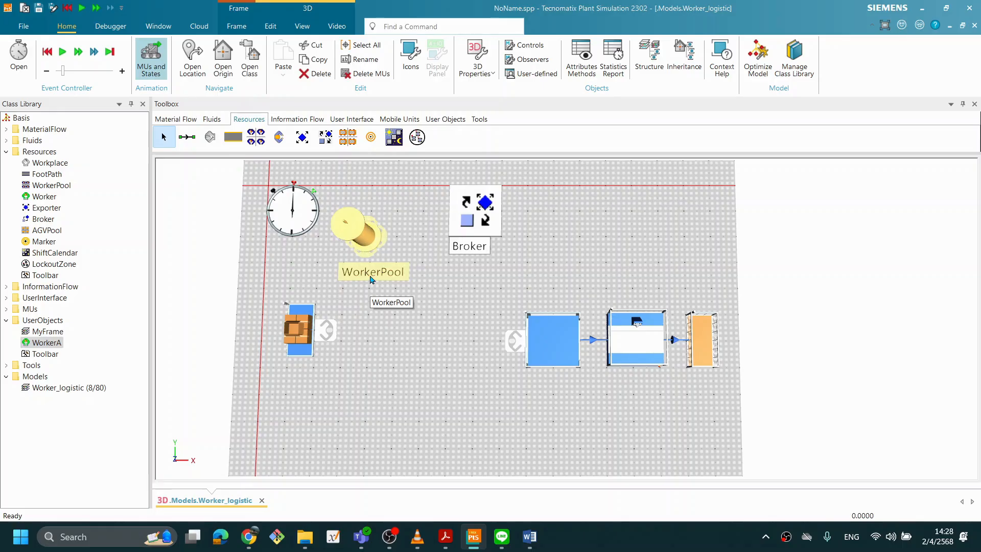
key(Left)
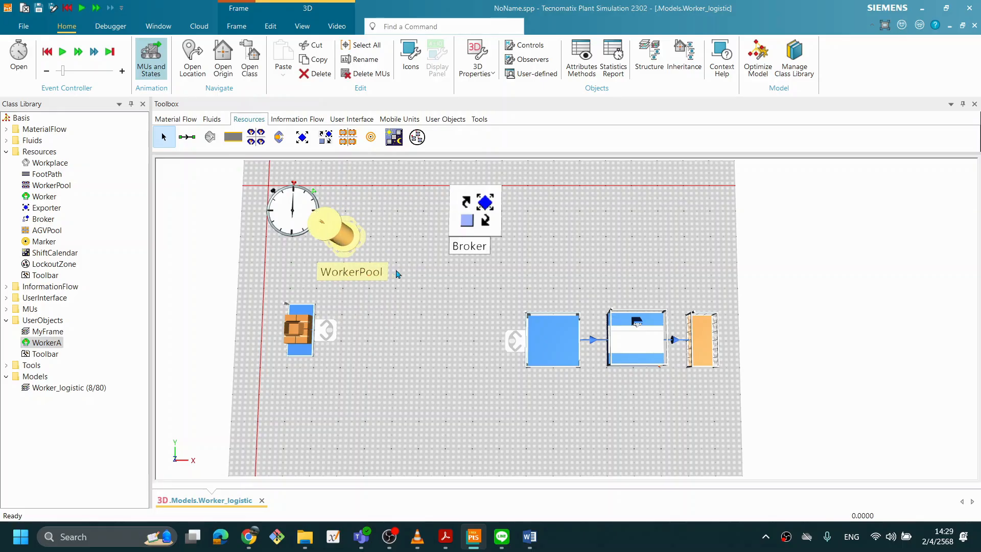
click(426, 301)
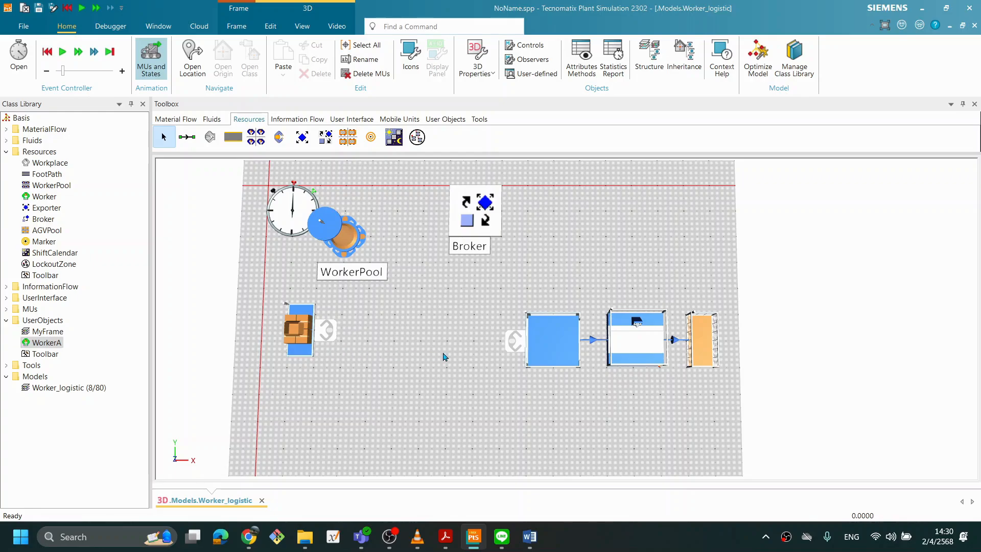
Move the buffer, station and drain together with their connectors farther away from the Source
click(518, 340)
ctrl+click(548, 341)
ctrl+click(648, 341)
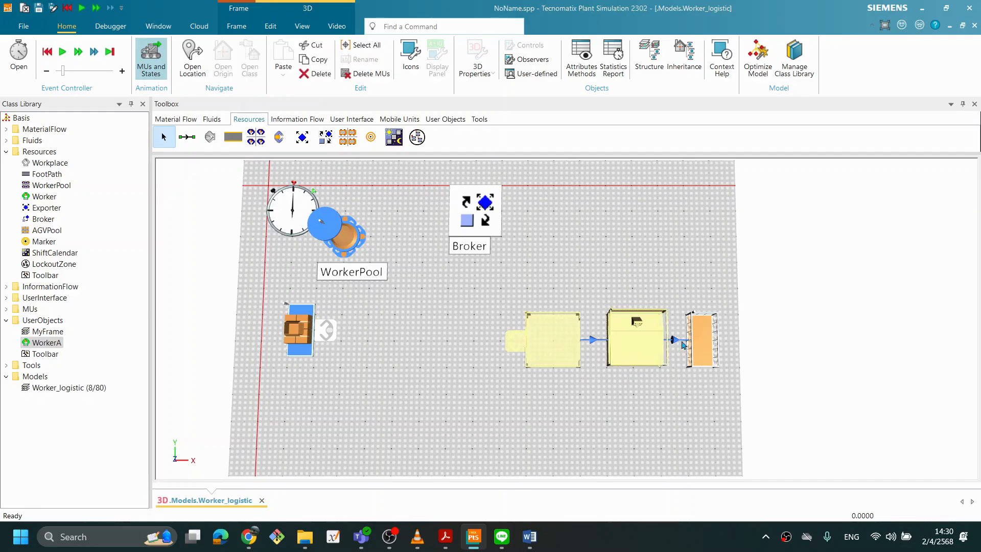
ctrl+click(702, 344)
ctrl+click(596, 340)
ctrl+click(676, 341)
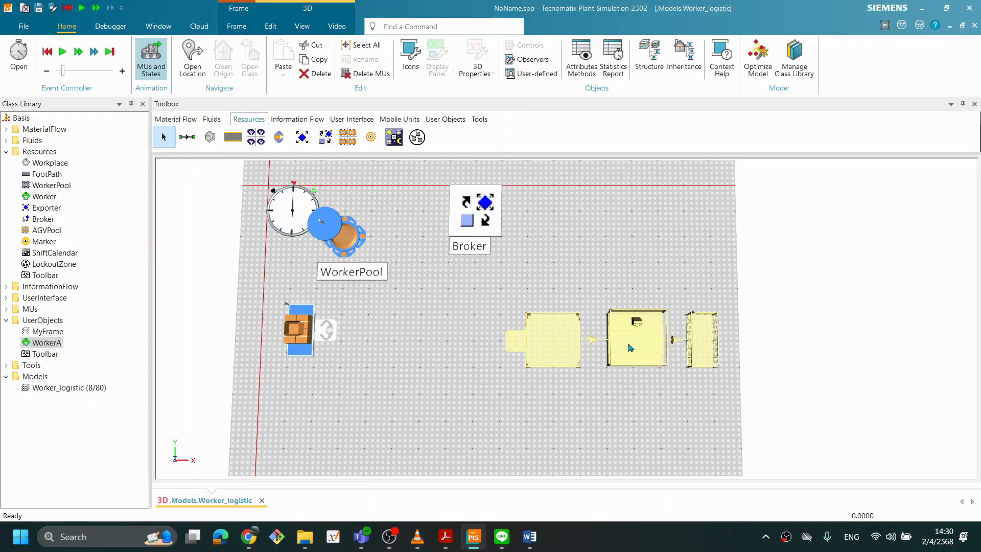
drag(551, 342, 600, 339)
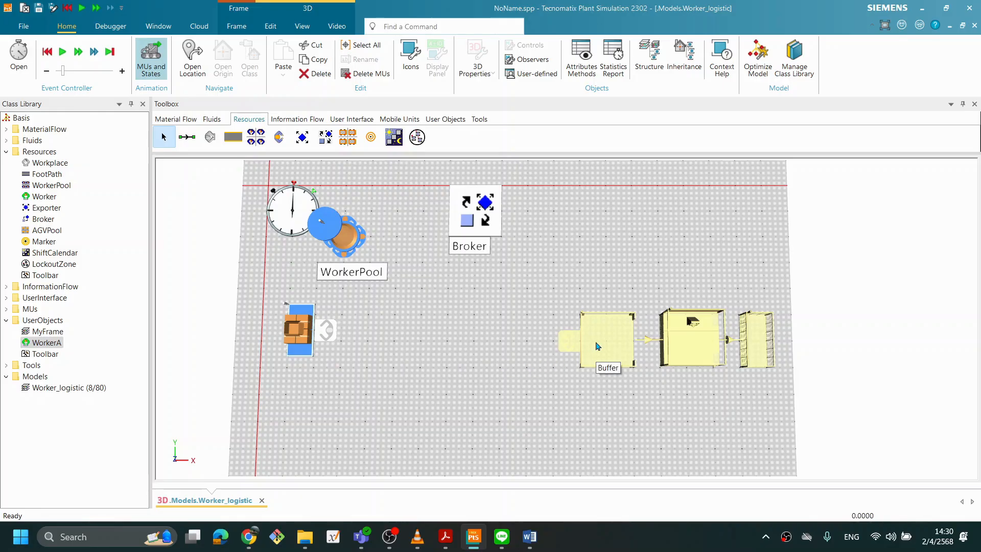
drag(597, 346, 614, 342)
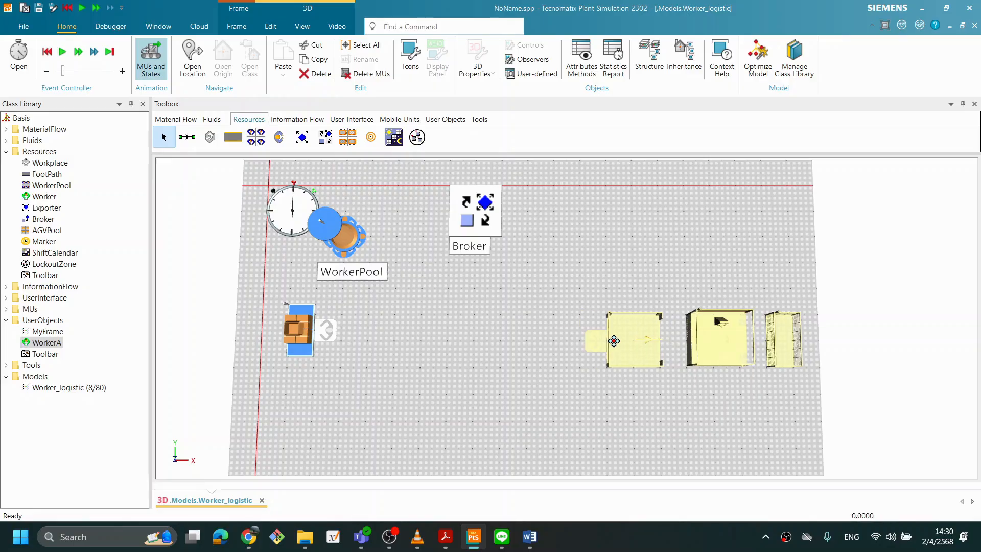
click(573, 405)
Run the simulation, watch the worker carry parts to the buffer from a tilted view, and reset the model
right_click(570, 262)
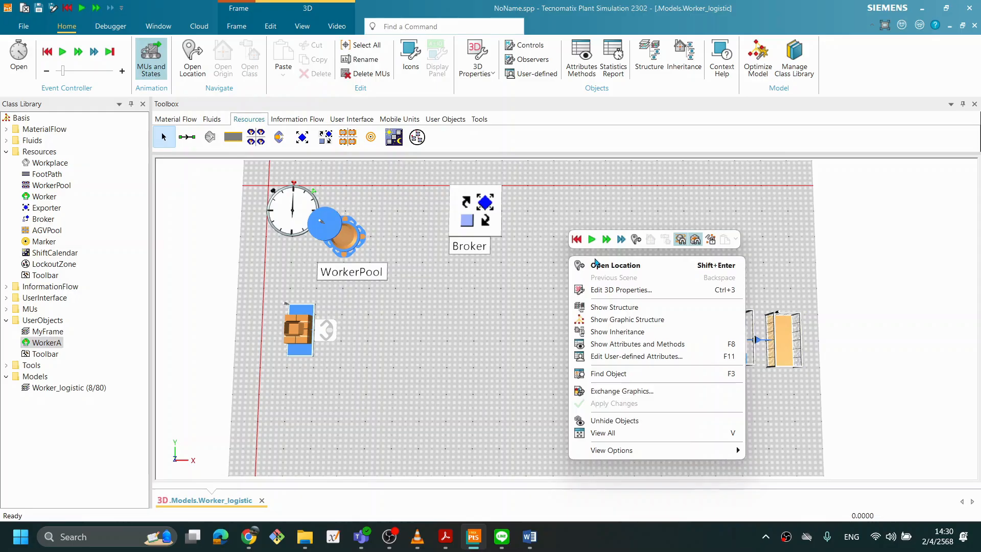
click(492, 267)
right_click(476, 275)
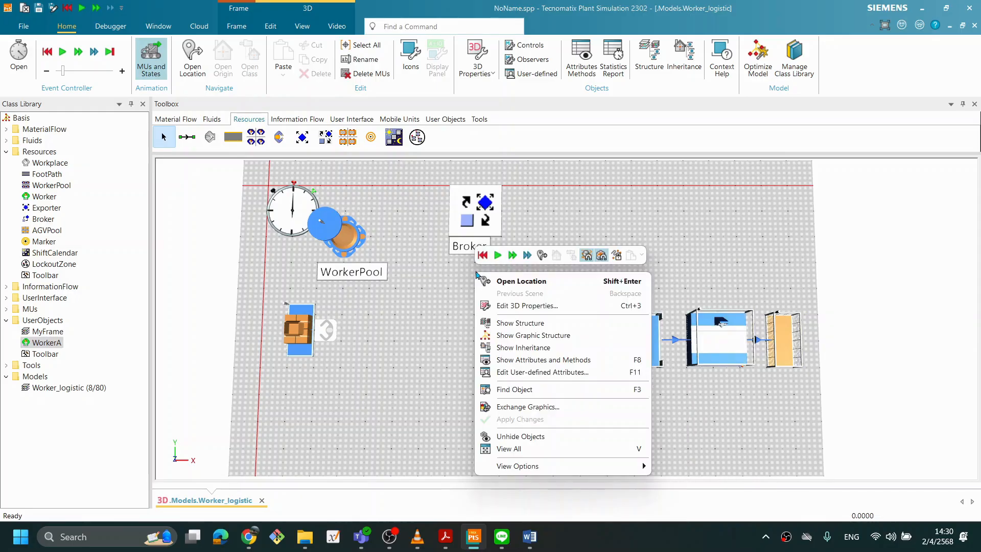
click(498, 256)
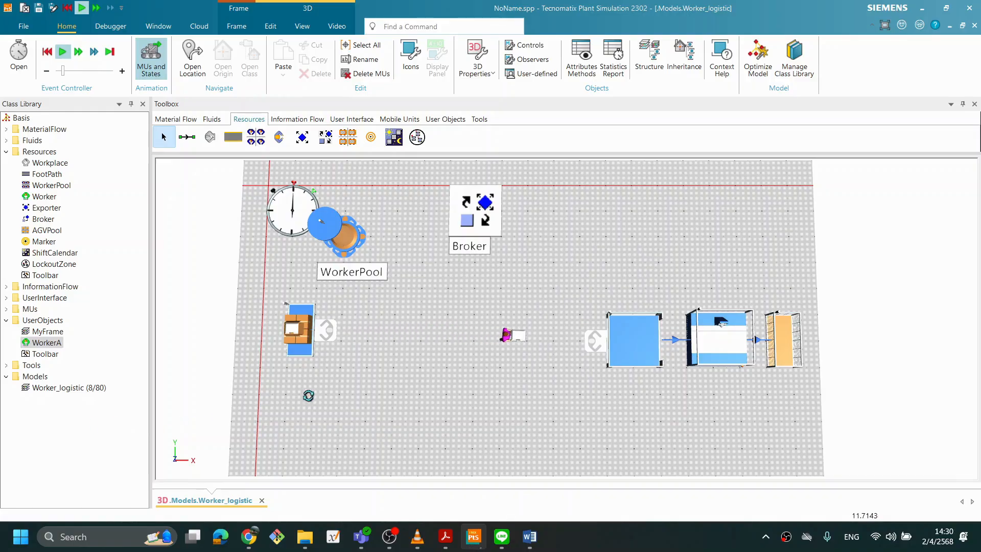
middle_drag(308, 396, 366, 401)
middle_drag(252, 403, 256, 400)
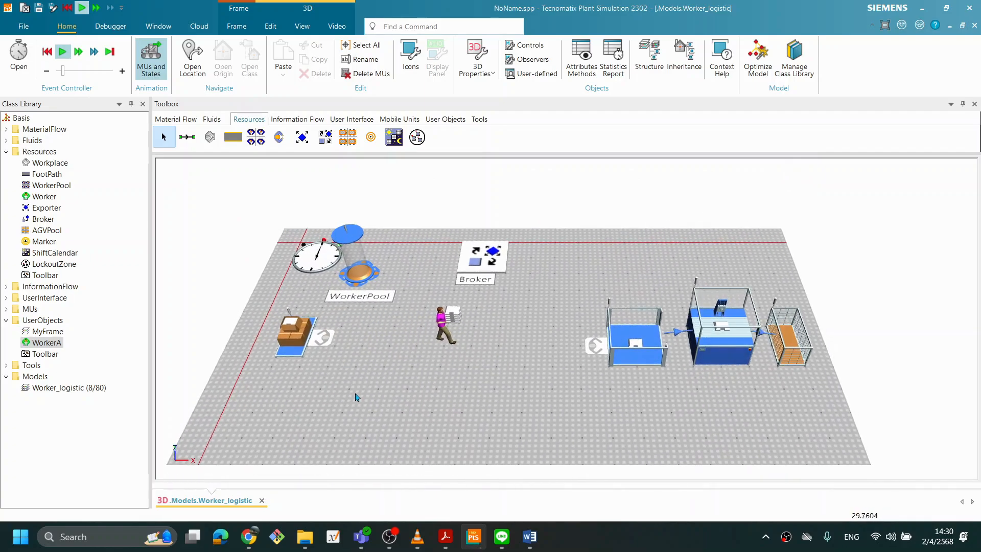
right_click(480, 360)
click(485, 134)
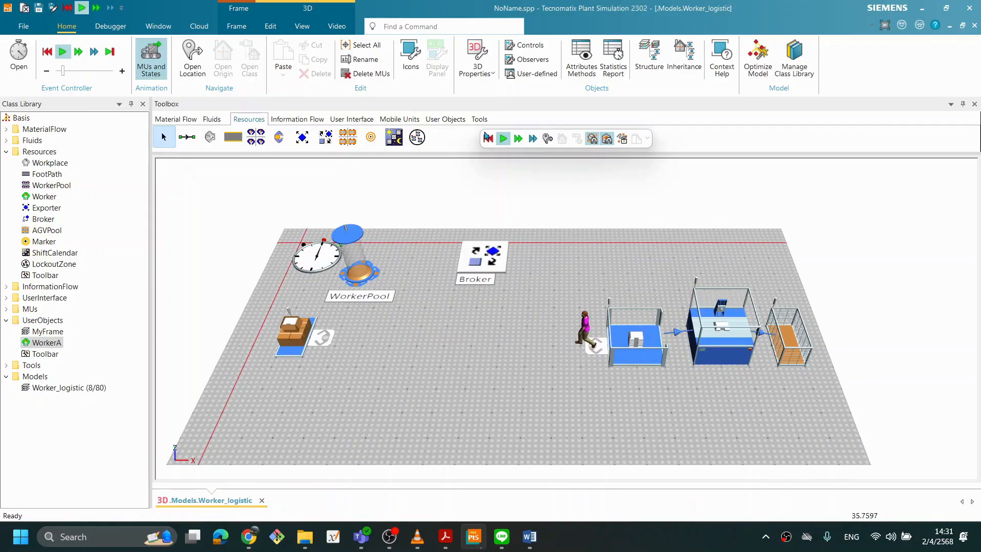
click(486, 136)
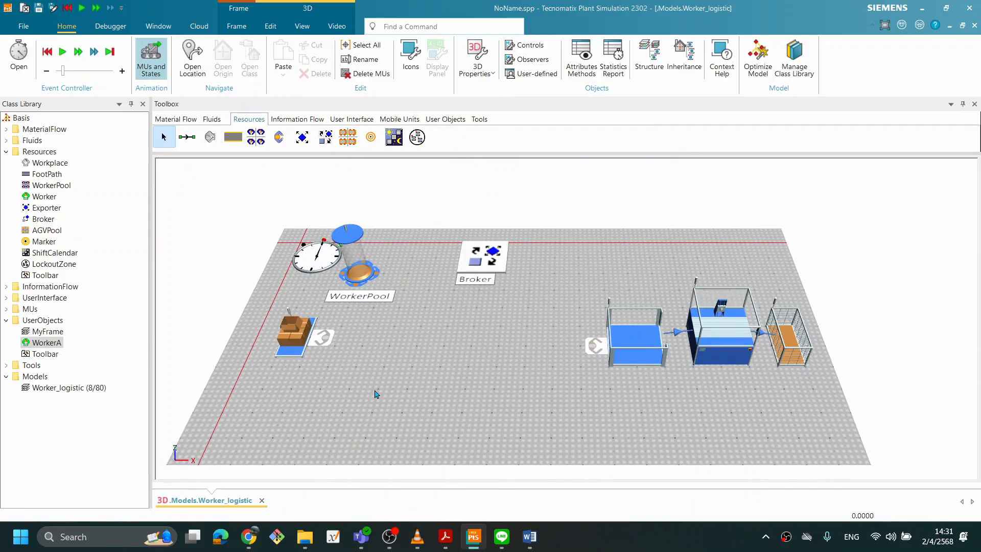
Move the WorkerPool away from the Source, up beside the EventController
click(573, 547)
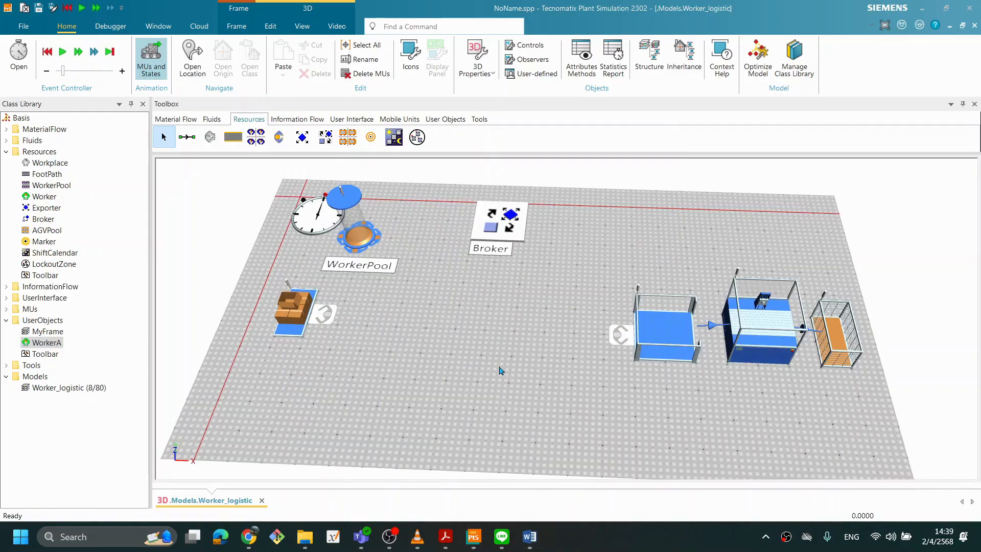
middle_drag(516, 389, 545, 384)
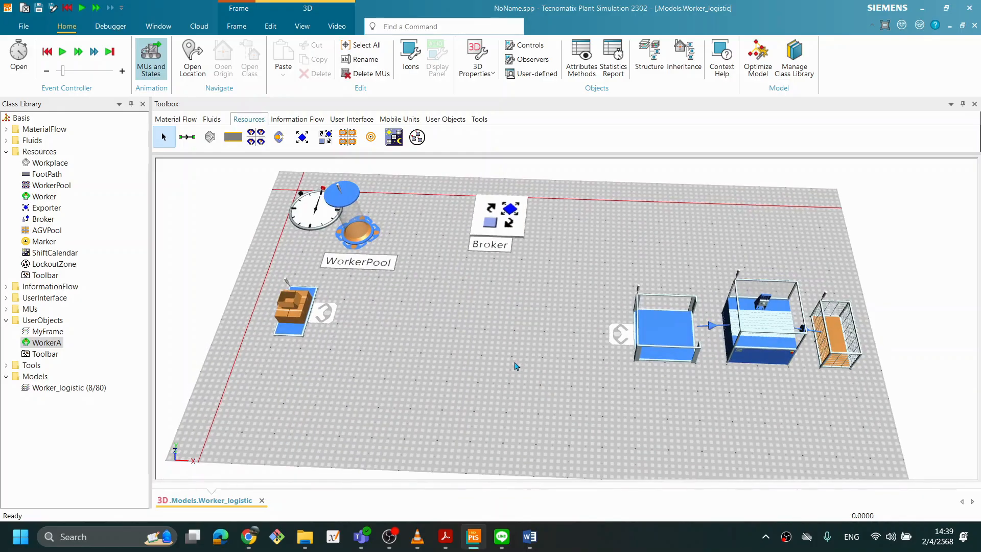
middle_drag(392, 325, 425, 335)
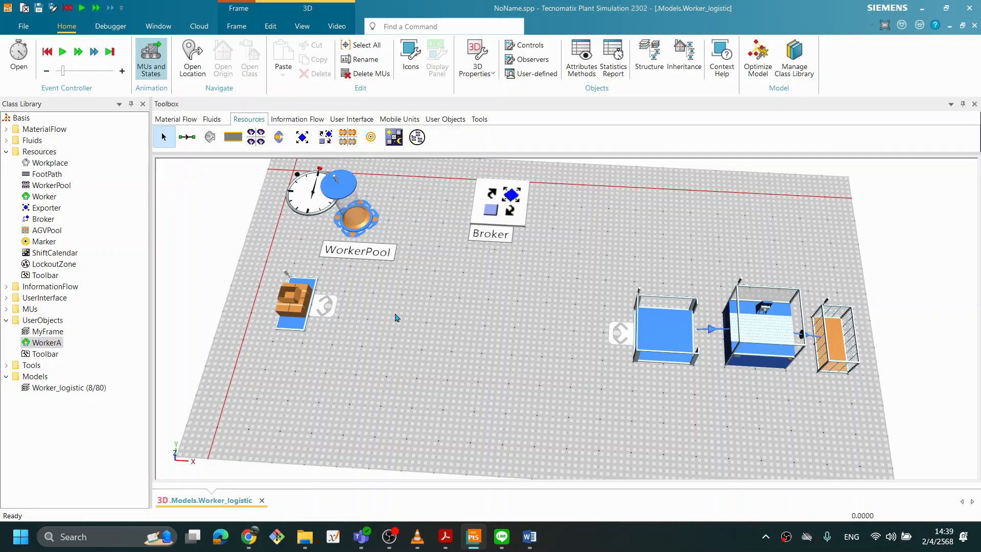
middle_drag(402, 297, 394, 312)
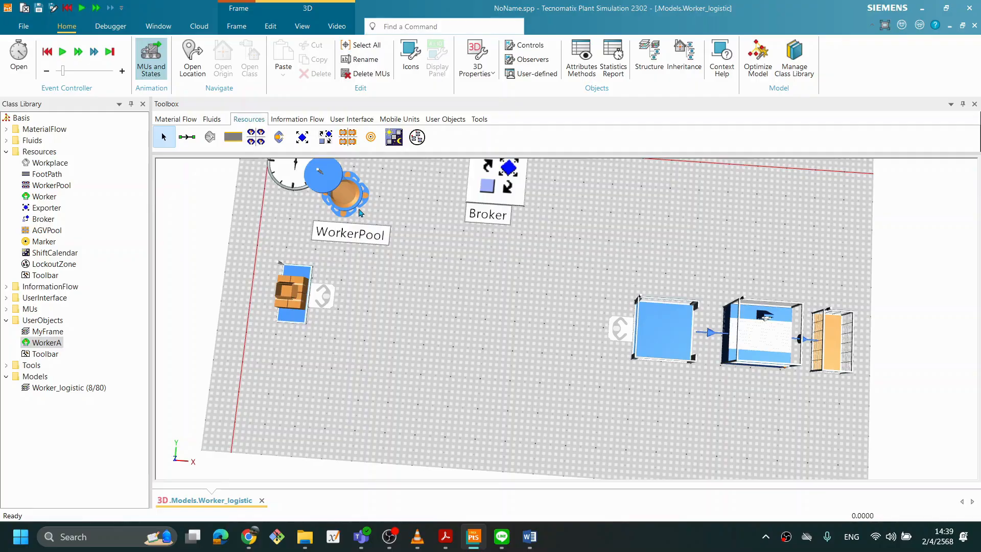
drag(360, 213, 356, 180)
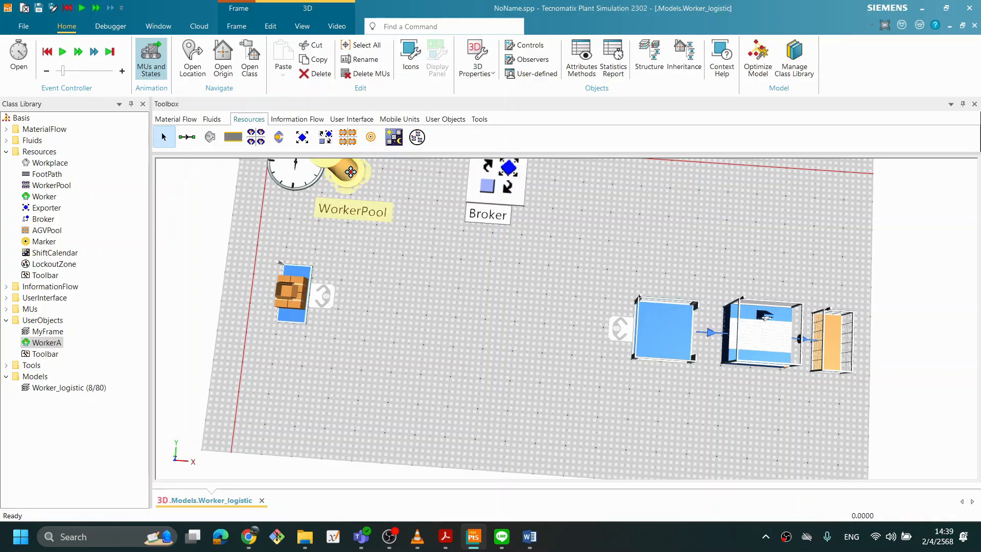
drag(350, 175, 354, 162)
mouse_move(472, 308)
middle_down()
mouse_move(489, 329)
mouse_move(475, 319)
middle_up()
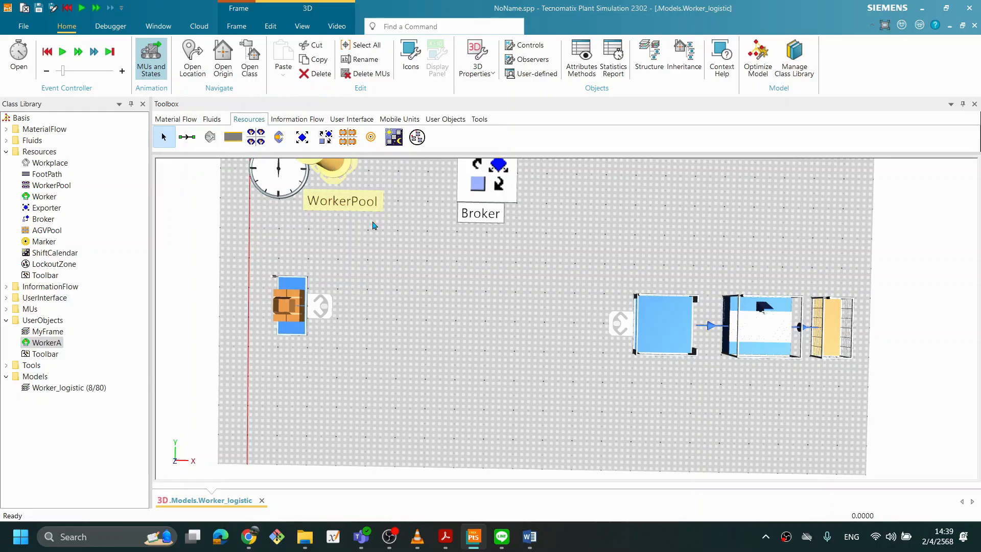
click(408, 272)
mouse_move(441, 359)
middle_down()
mouse_move(446, 330)
mouse_move(441, 355)
middle_up()
Set the Source's creation interval to 0, confirm it, and reopen the Source settings to check them
double_click(302, 309)
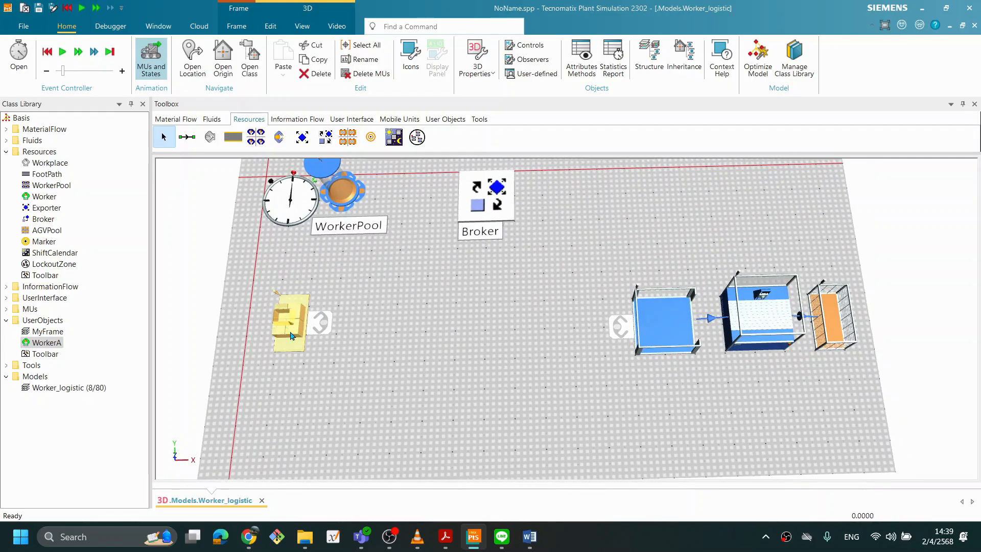
click(469, 238)
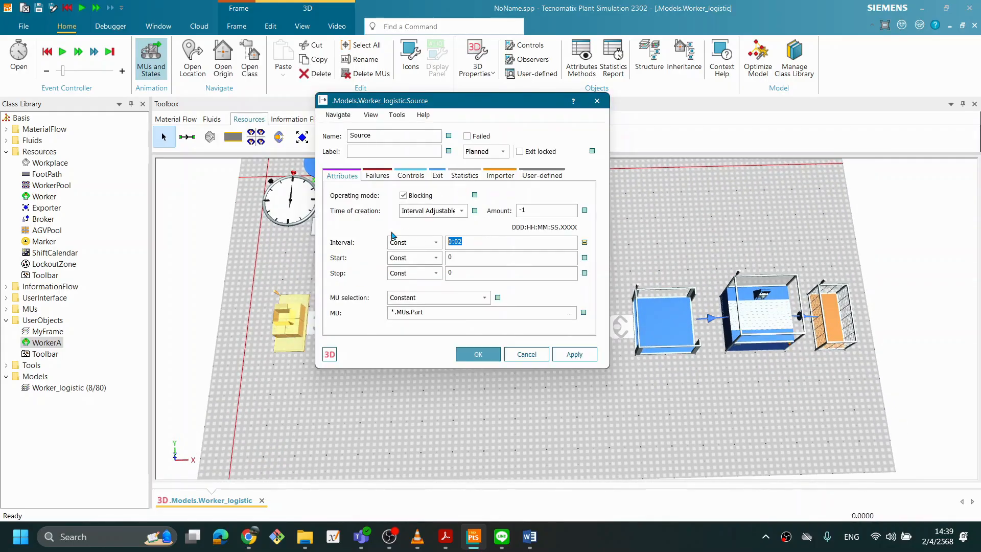
text(0)
key(Return)
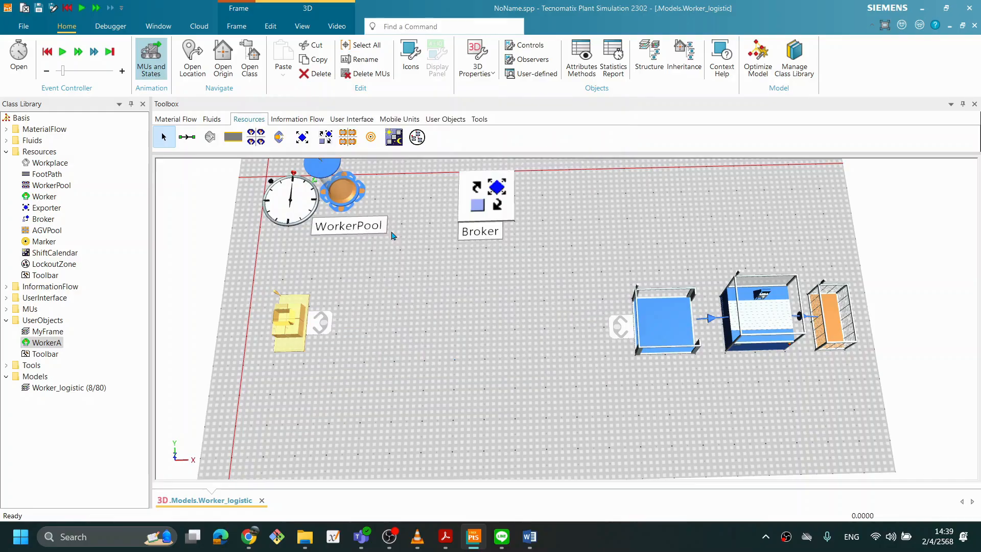
click(428, 300)
click(294, 303)
double_click(295, 307)
click(495, 350)
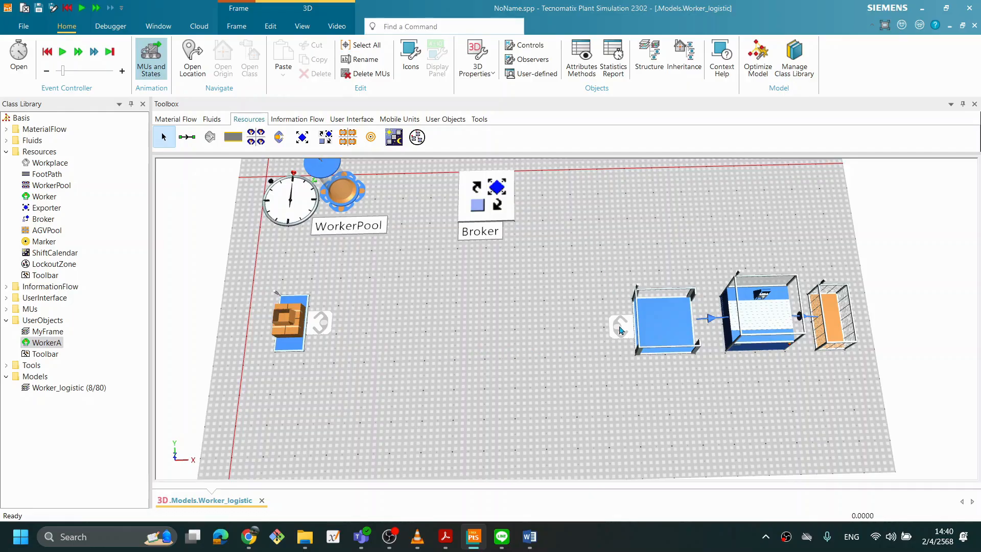
Move the buffer, station and drain with their connectors slightly back toward the Source
click(700, 333)
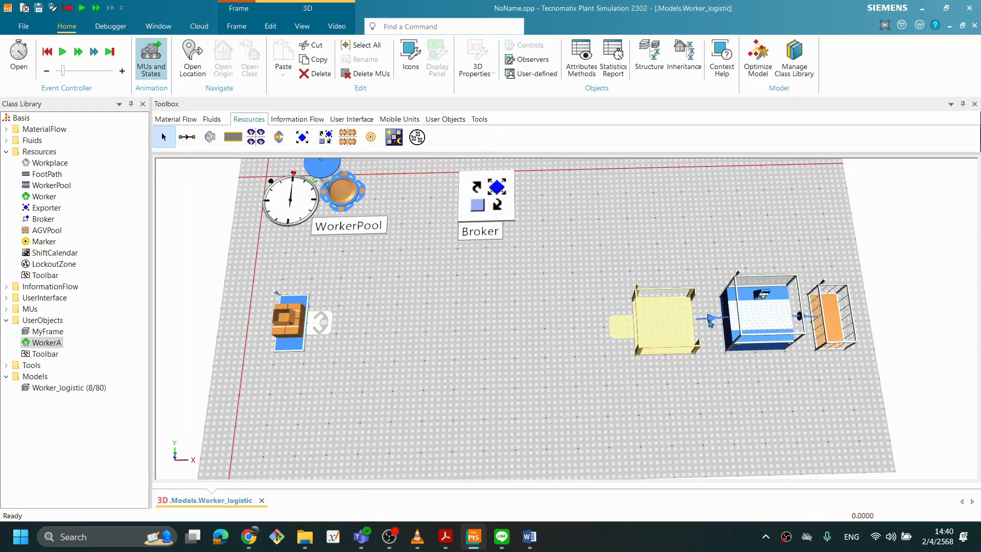
ctrl+click(709, 320)
ctrl+click(756, 319)
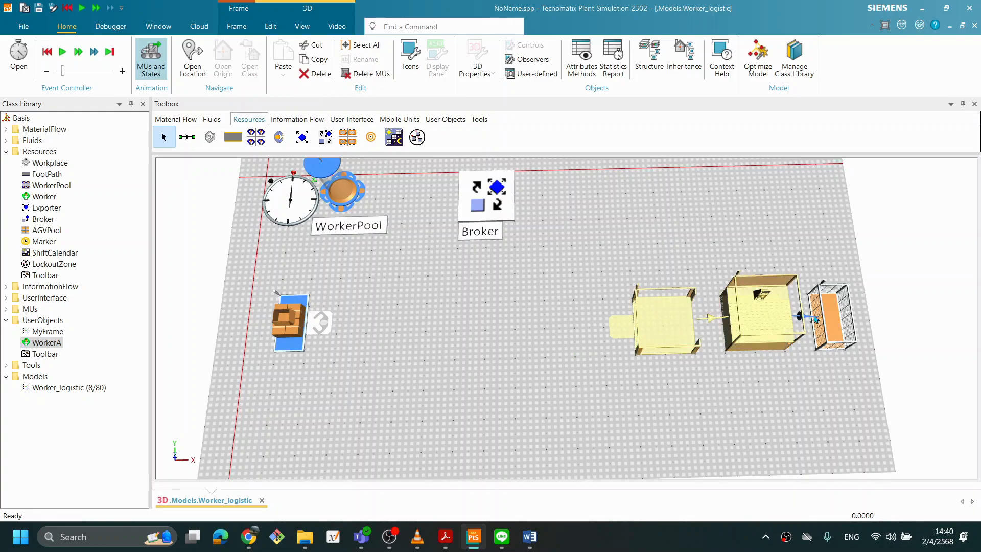
ctrl+click(801, 316)
ctrl+click(832, 325)
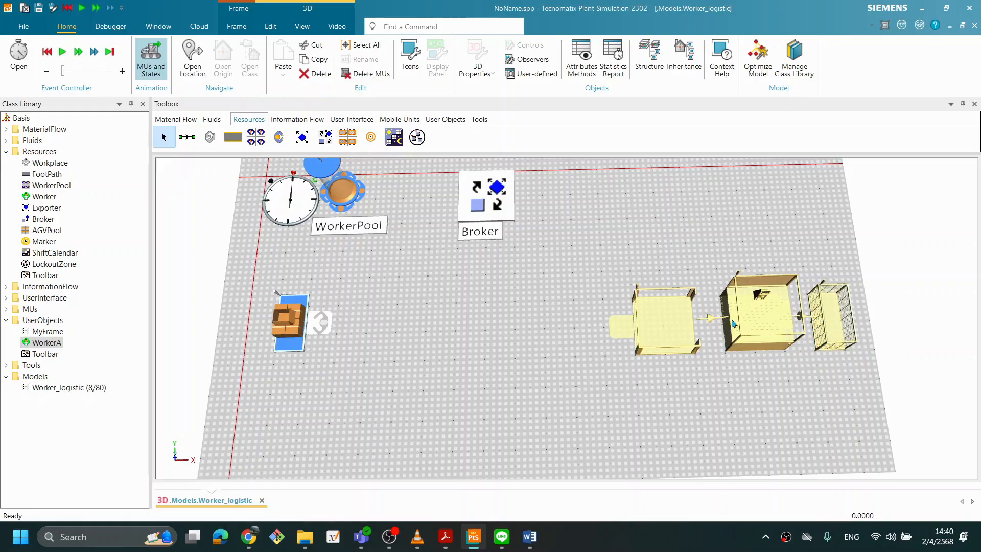
drag(657, 332, 629, 331)
click(673, 408)
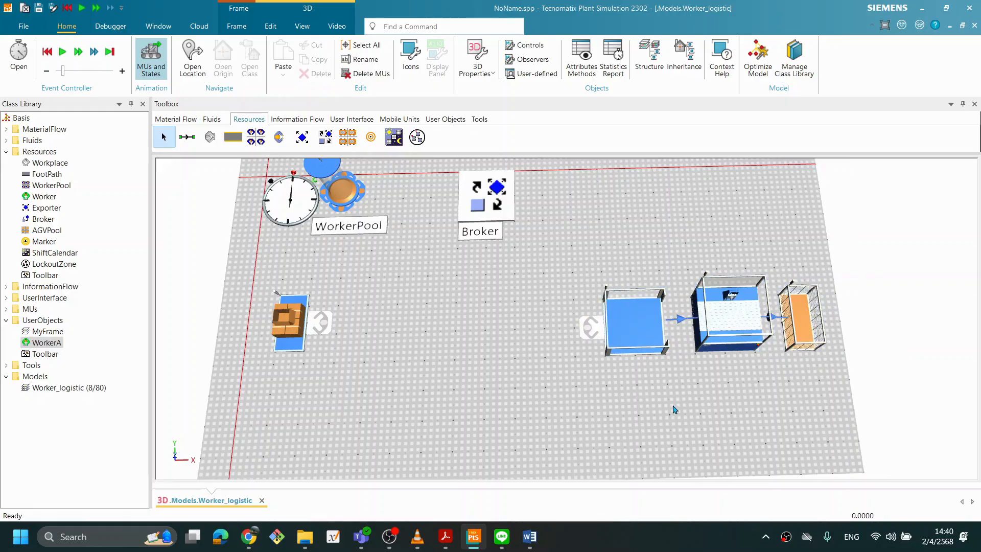
Run the simulation with the new interval and layout, watch the worker's trips at an angle, and reset the model
right_click(484, 326)
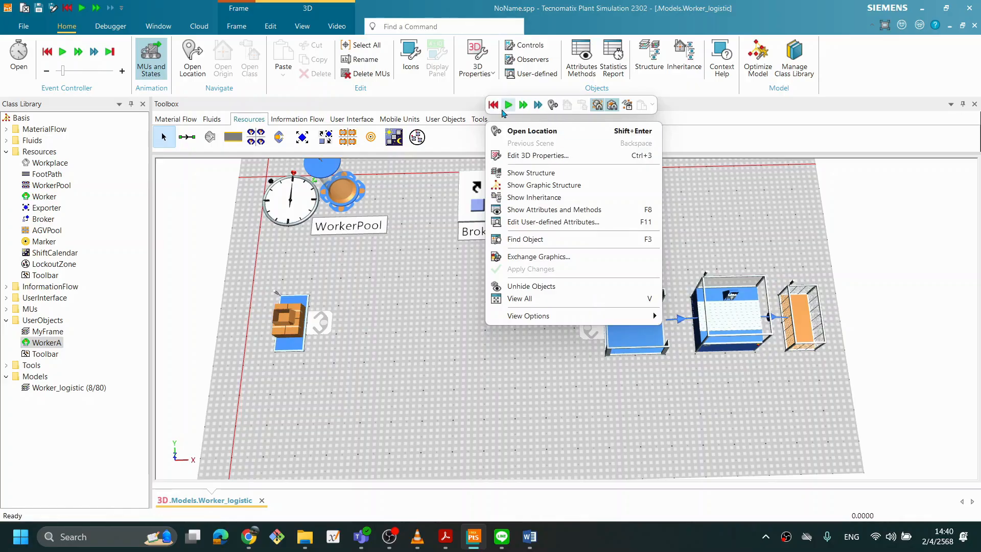
click(508, 105)
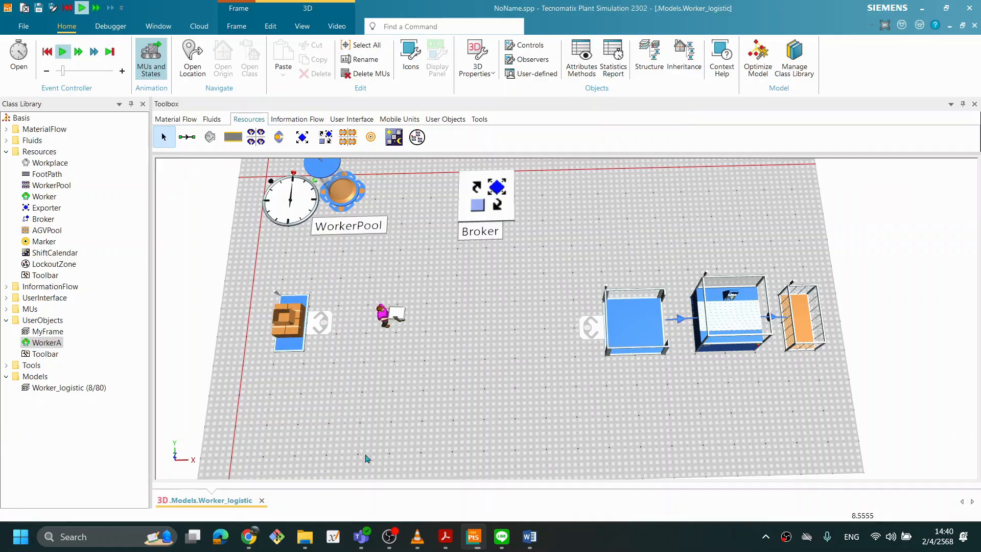
drag(441, 404, 442, 379)
right_drag(442, 379, 436, 346)
drag(424, 359, 428, 371)
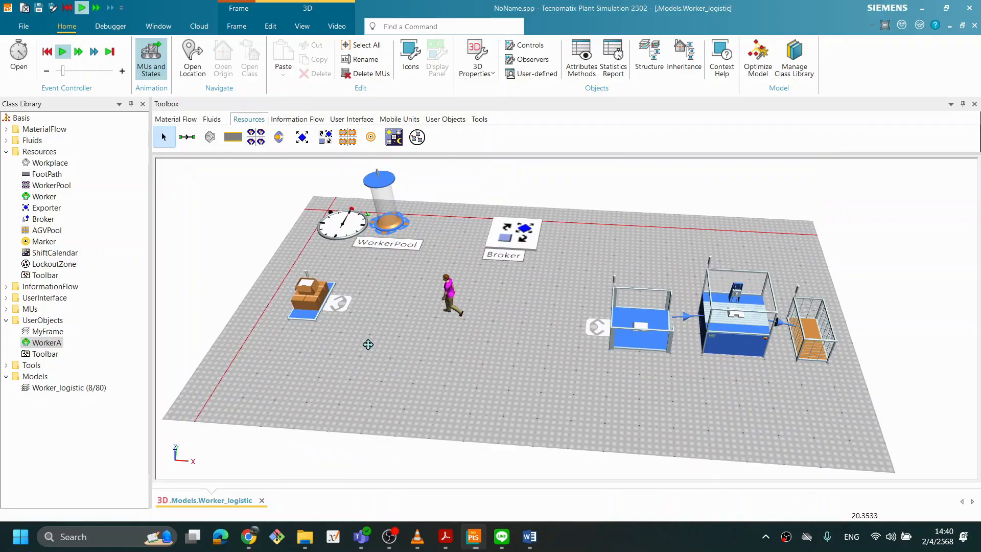
drag(368, 343, 393, 417)
right_drag(442, 408, 445, 405)
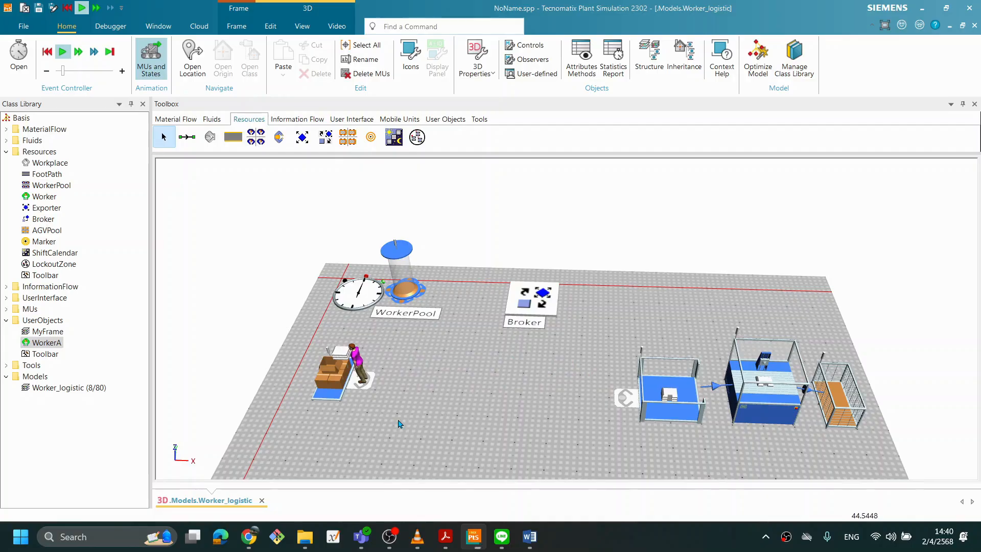
right_click(493, 401)
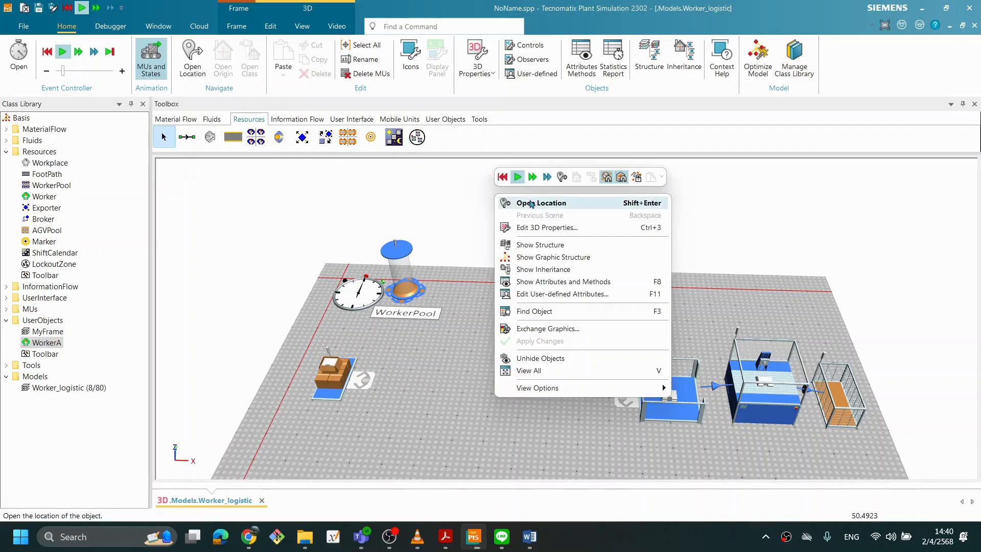
click(503, 178)
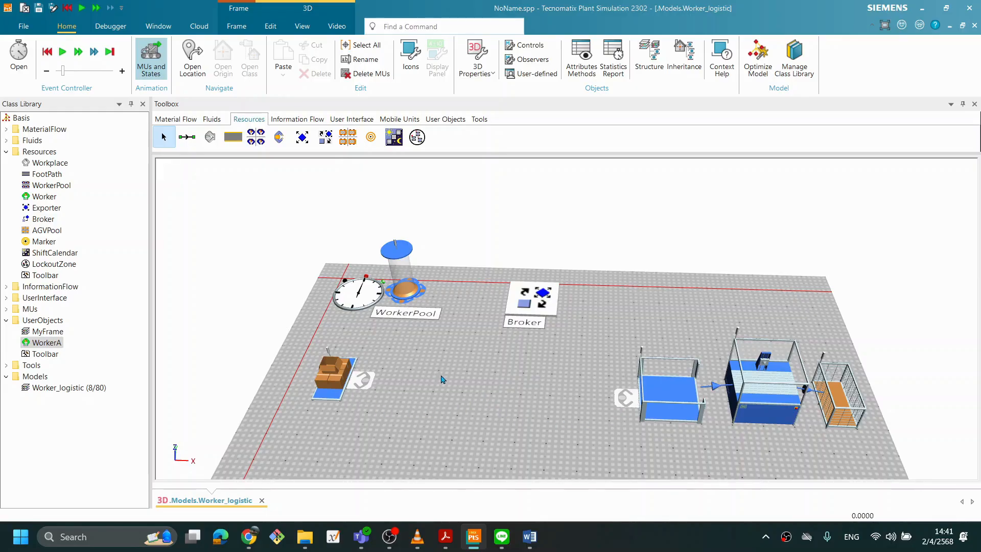
Run the simulation, watch the worker carry parts from the Source to the Buffer from a lower viewing angle, and reset the model
right_click(458, 337)
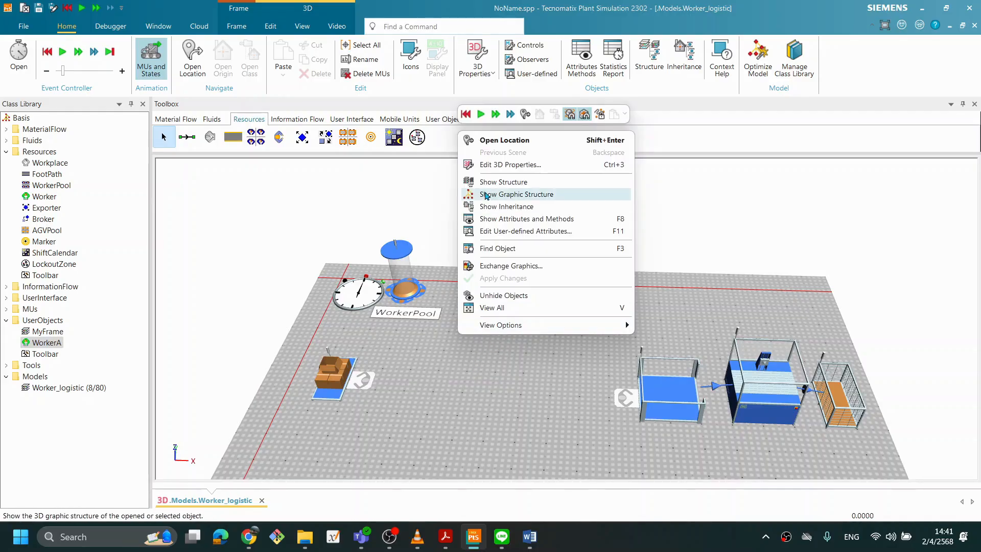
click(481, 115)
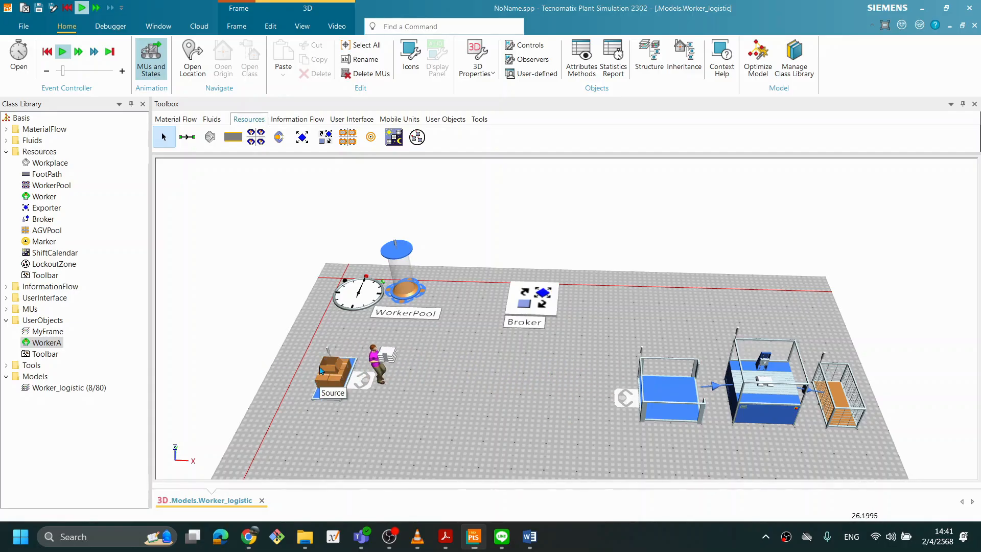
middle_drag(510, 418, 512, 397)
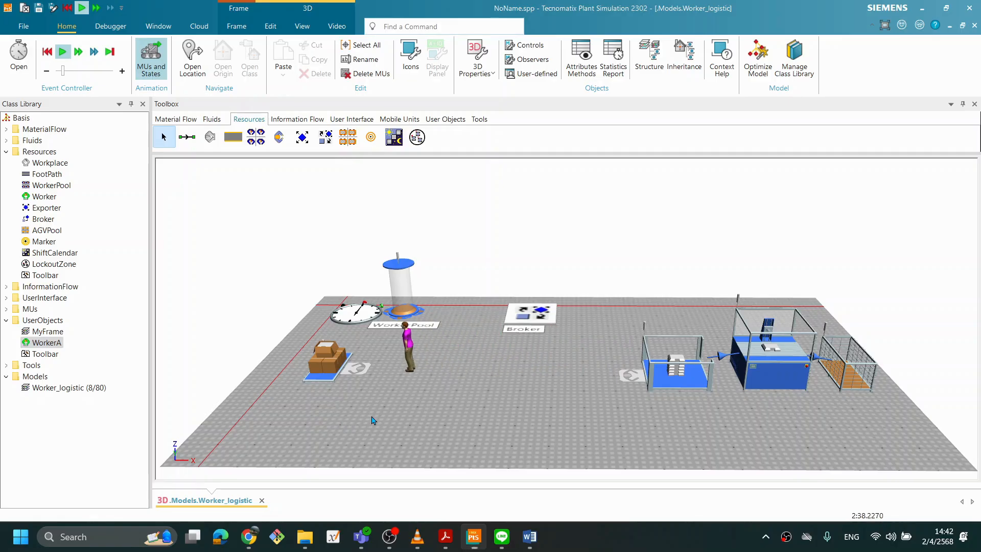
right_click(489, 391)
click(497, 166)
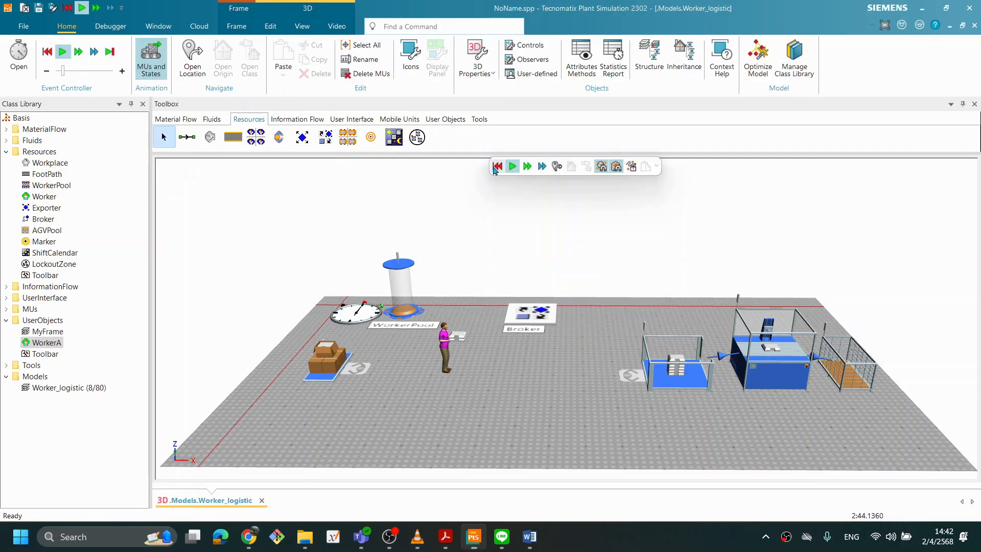
Rerun the simulation to examine how parts accumulate in the Buffer during the worker's trips, and reset it
right_click(434, 407)
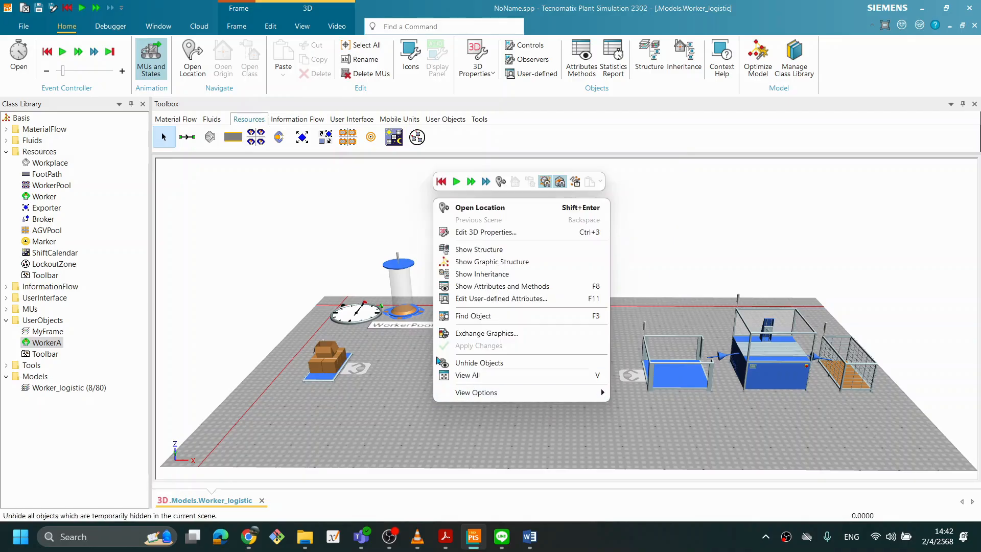
click(454, 180)
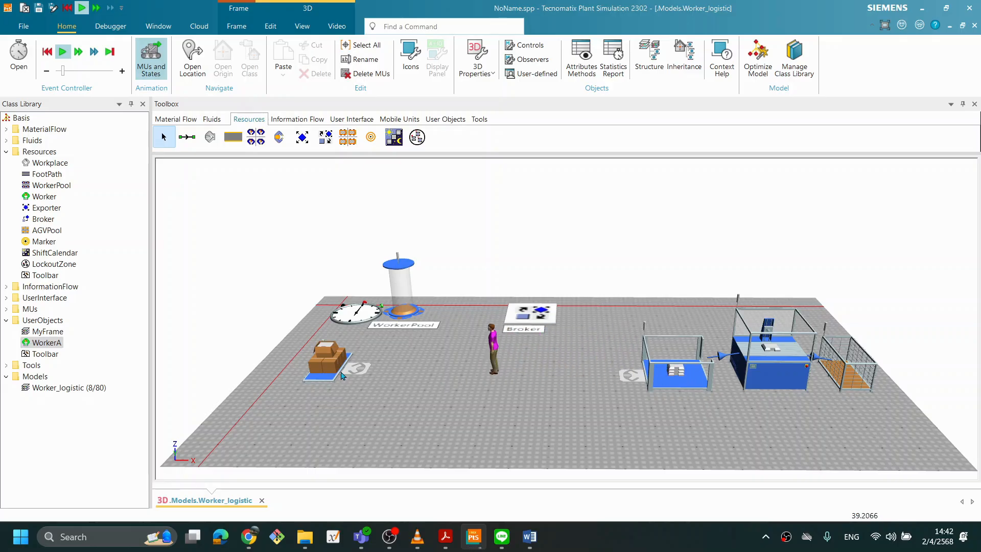
mouse_move(341, 375)
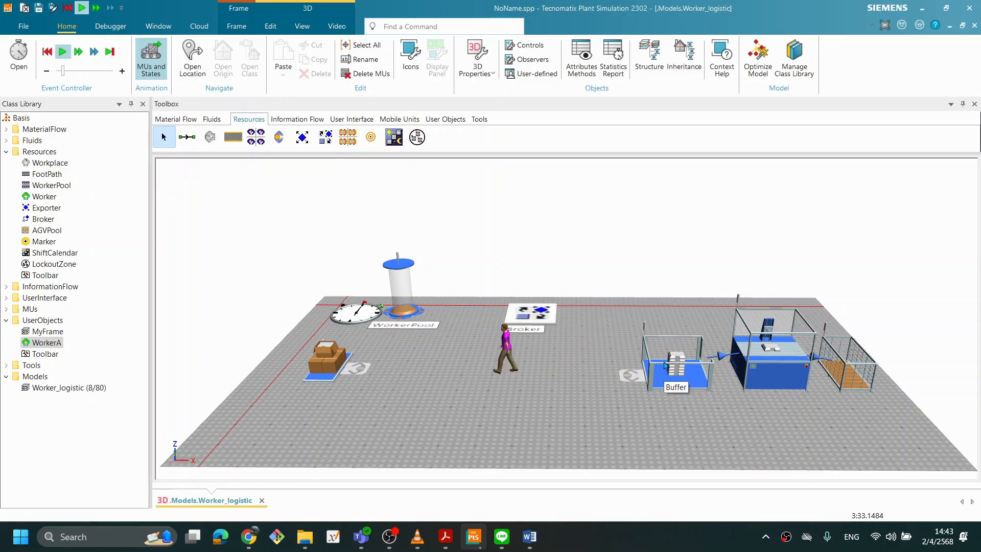
right_click(527, 344)
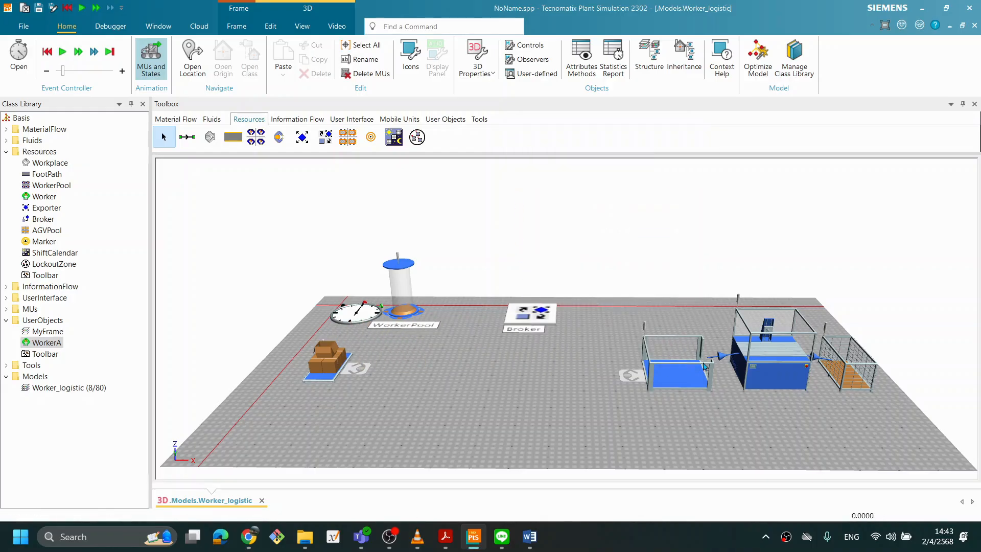
Set the Buffer's capacity to -1, confirm the change, and reset the model
double_click(689, 374)
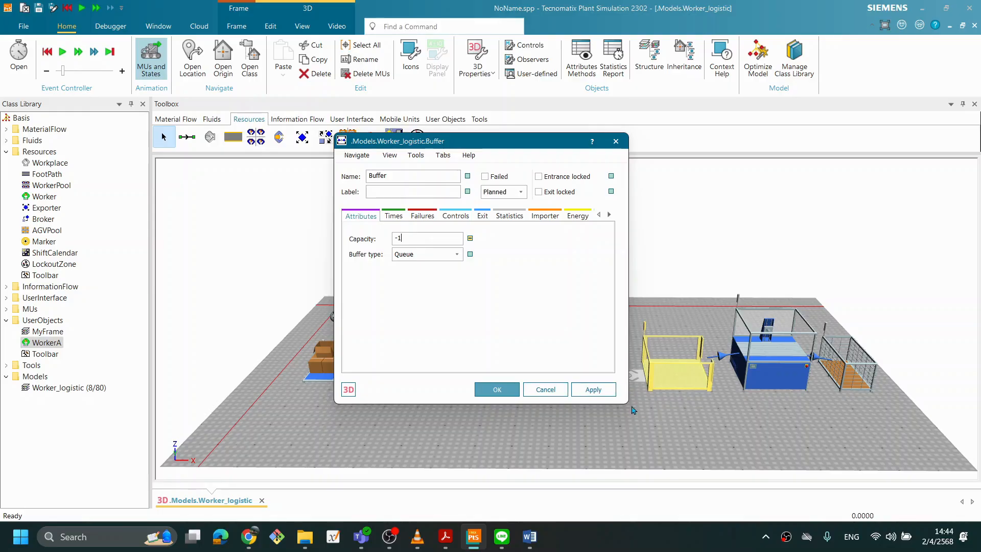
click(481, 390)
right_click(539, 354)
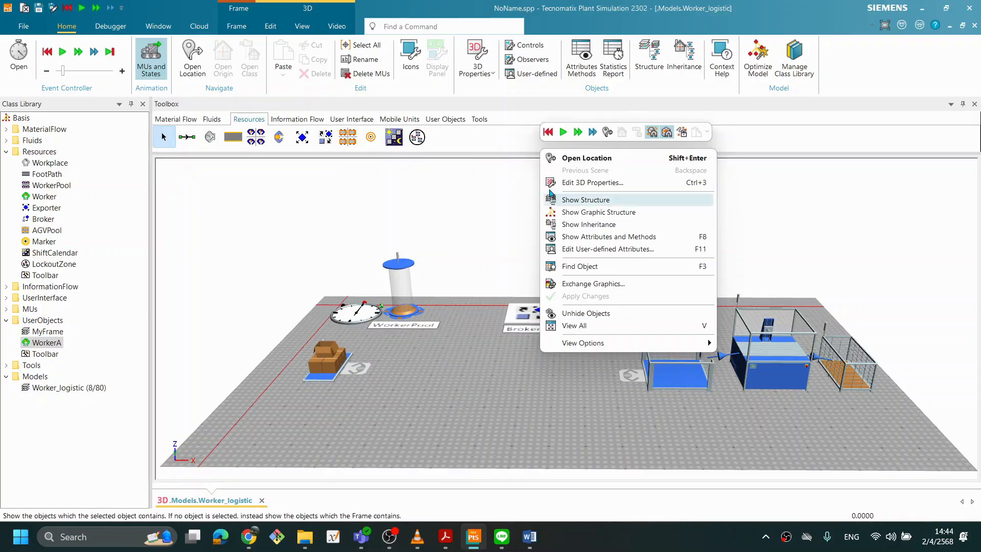
click(547, 133)
Run the simulation with the new Buffer capacity, watch the parts stack up in the Buffer, and reset the model
right_click(503, 441)
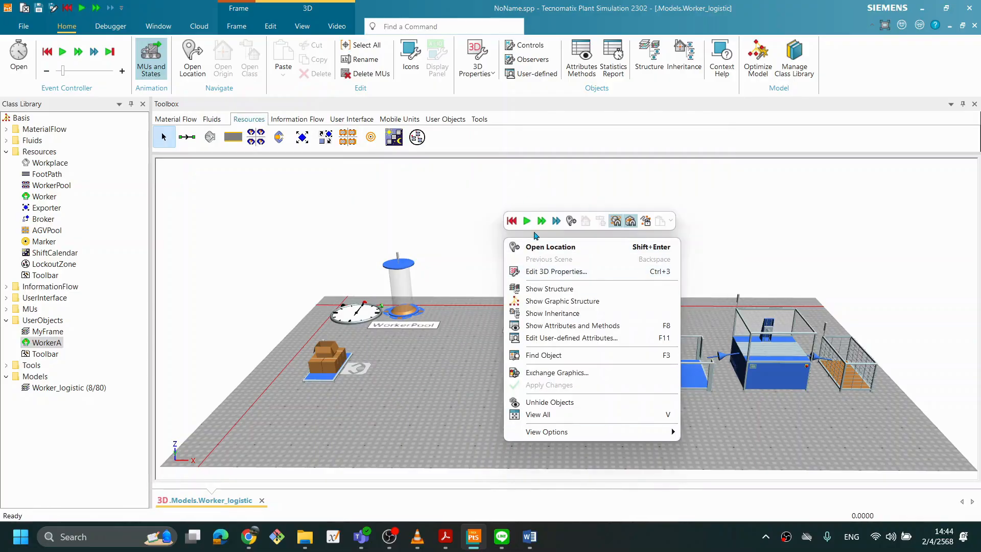
click(526, 221)
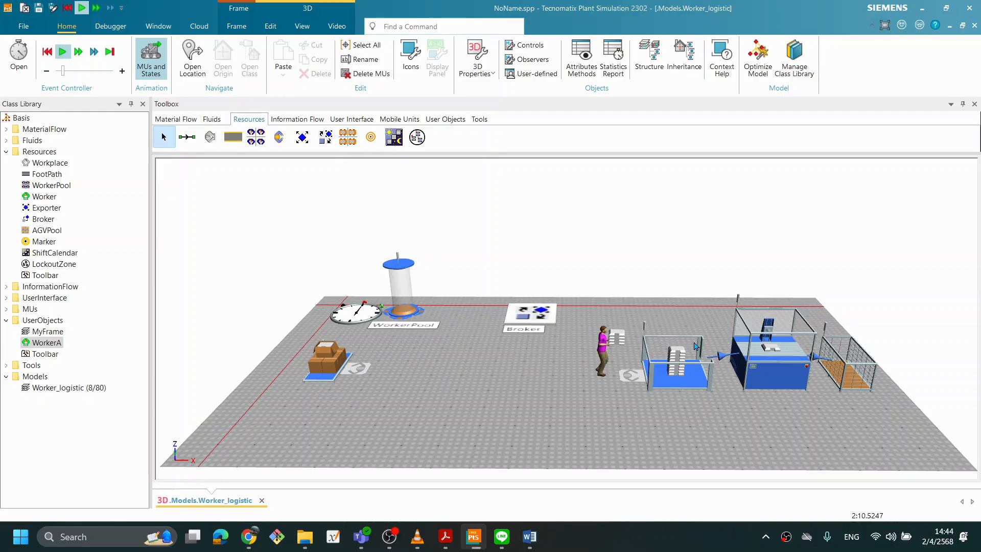
right_click(547, 397)
click(557, 175)
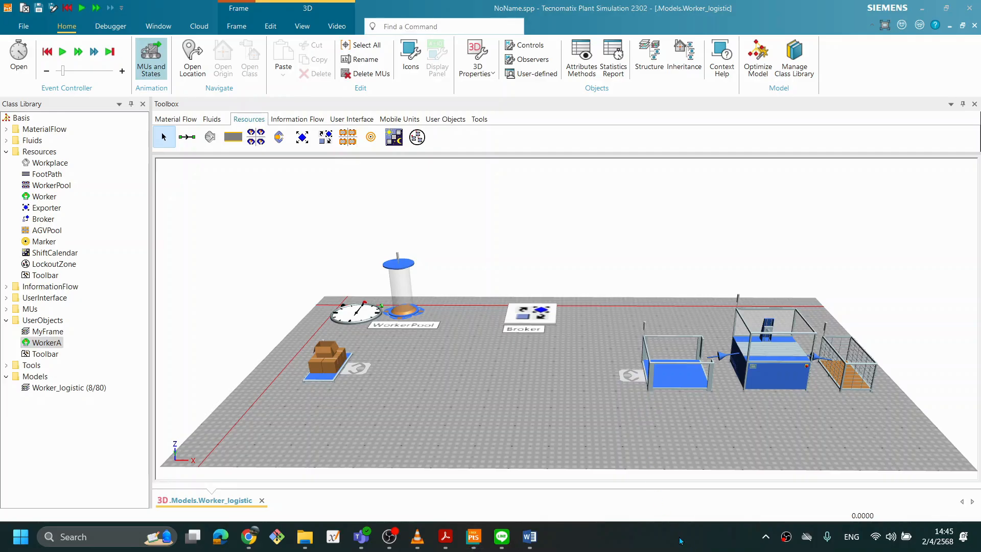
Move the Buffer with its workplace, the station and the drain together slightly farther from the Source, and deselect them
click(638, 378)
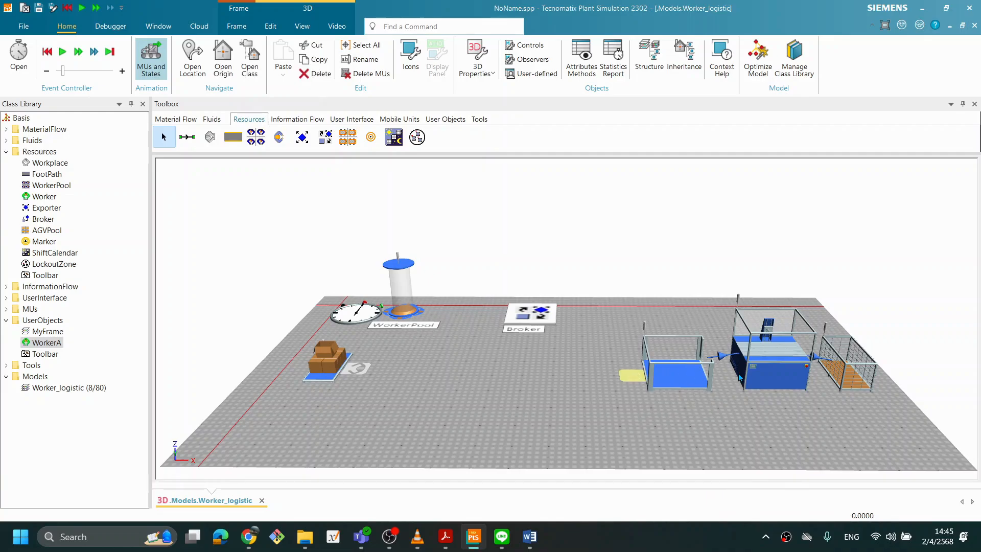
ctrl+click(695, 378)
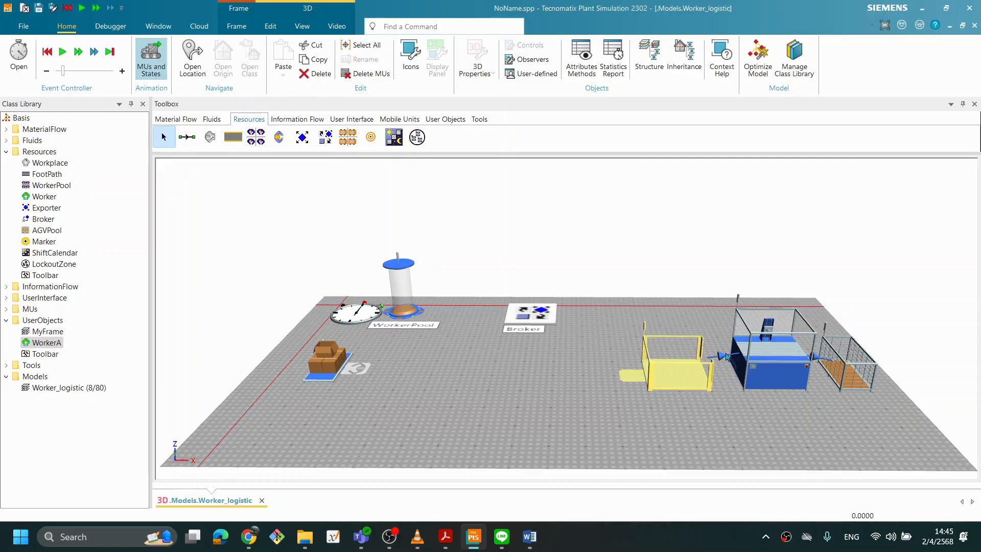
ctrl+click(766, 357)
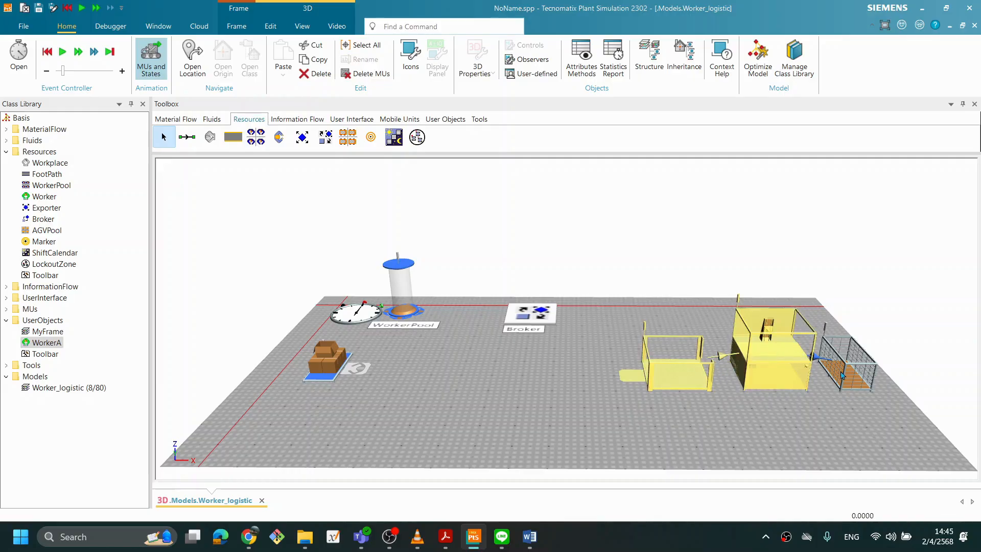
ctrl+click(841, 372)
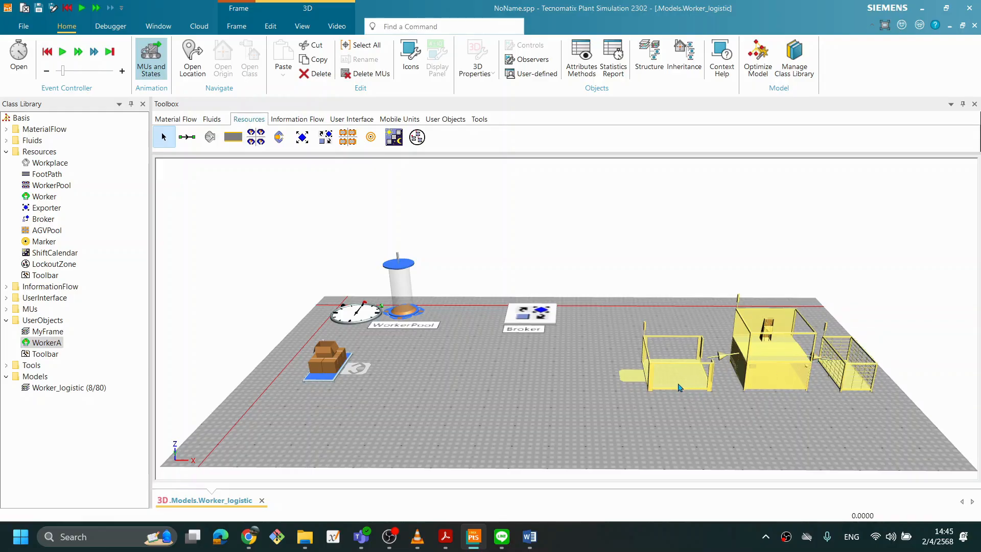
drag(688, 383, 696, 383)
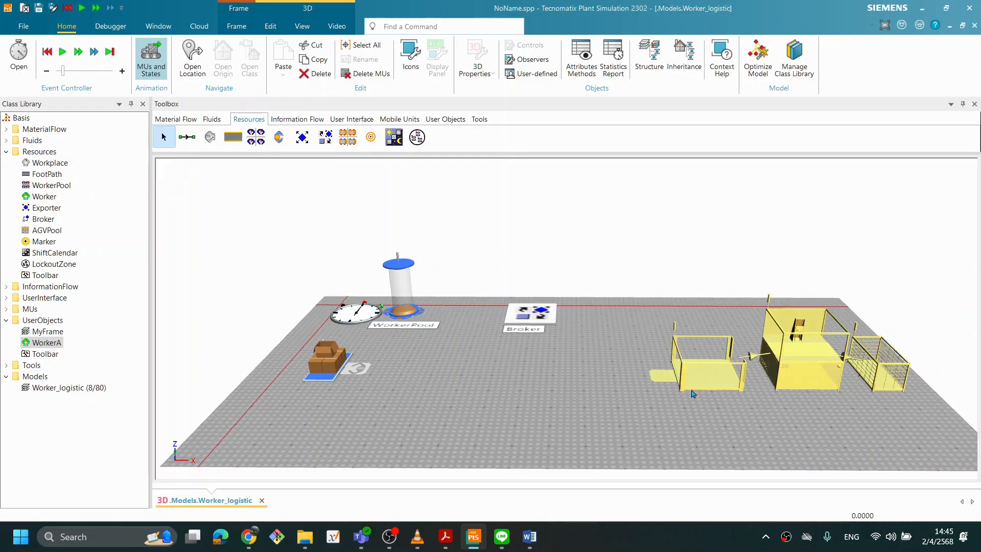
right_click(695, 410)
click(564, 377)
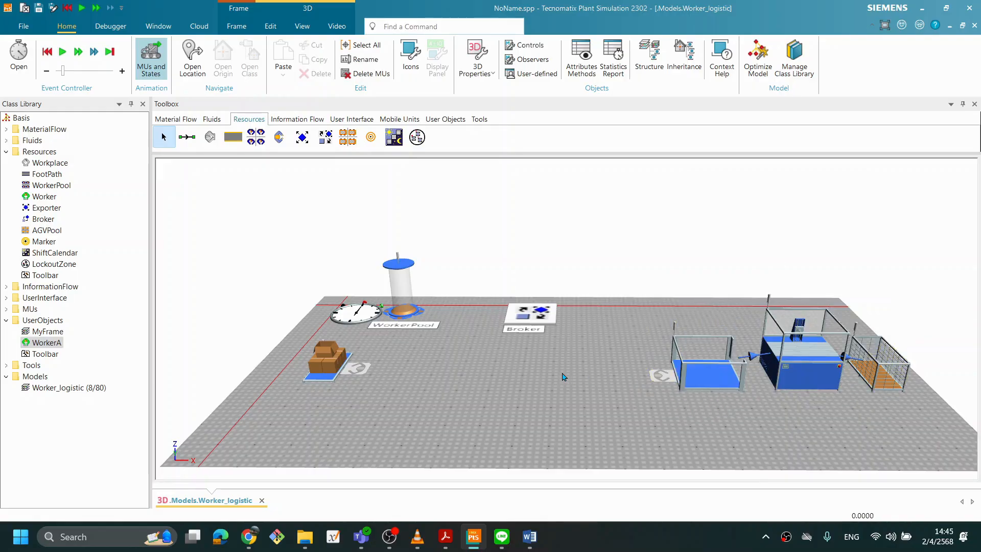
Run the simulation with the longer transport distance, watch the worker and the Buffer's stock, and reset the model
right_click(515, 359)
click(523, 138)
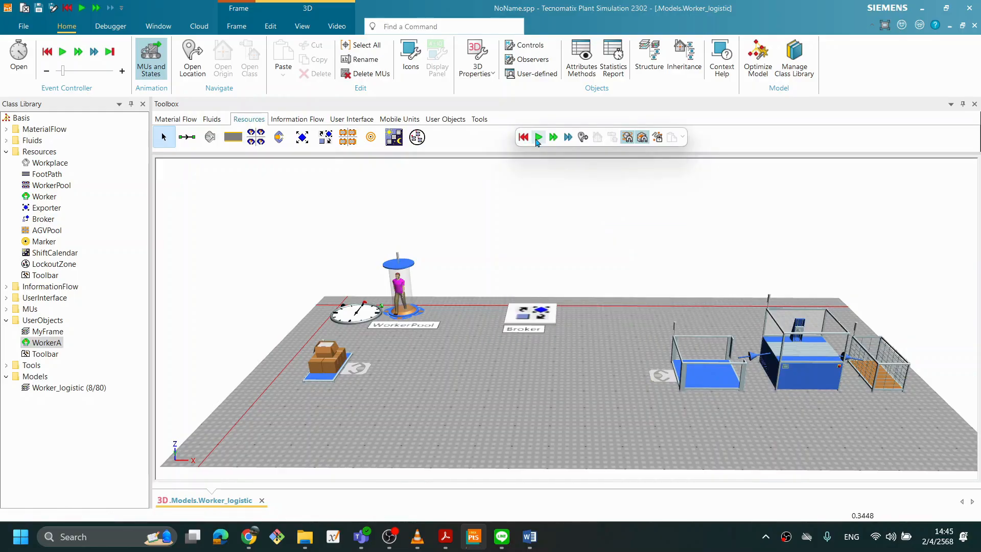
click(538, 138)
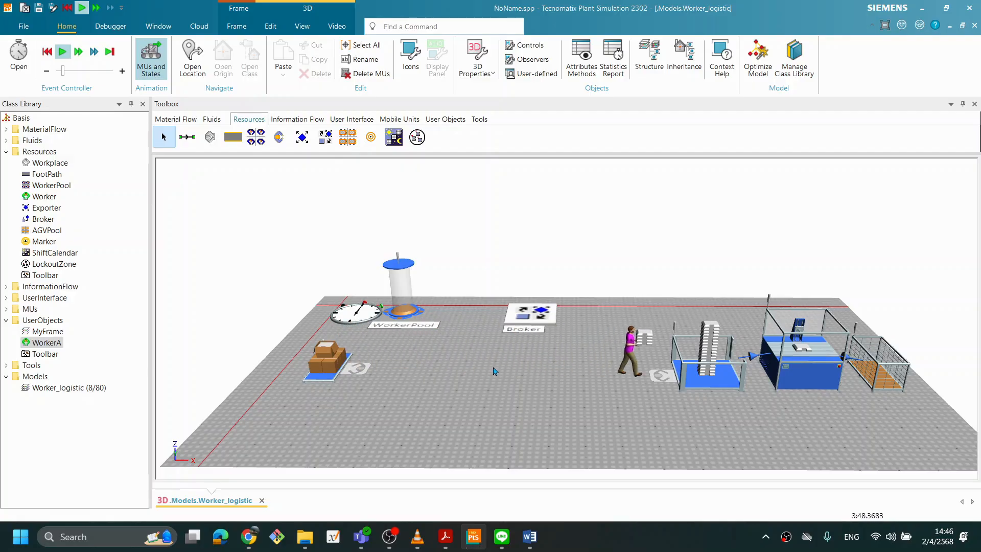
middle_drag(510, 354, 513, 370)
right_click(522, 377)
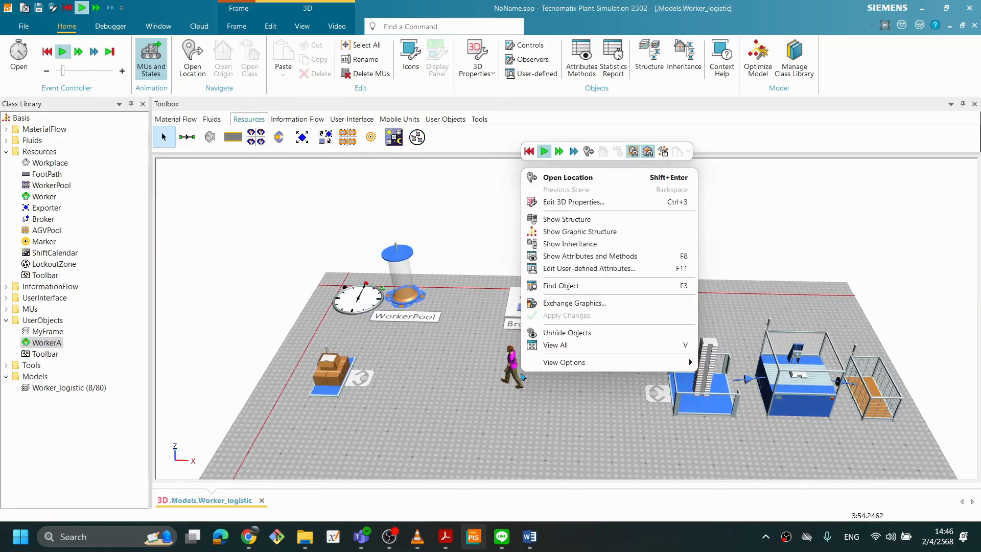
click(529, 152)
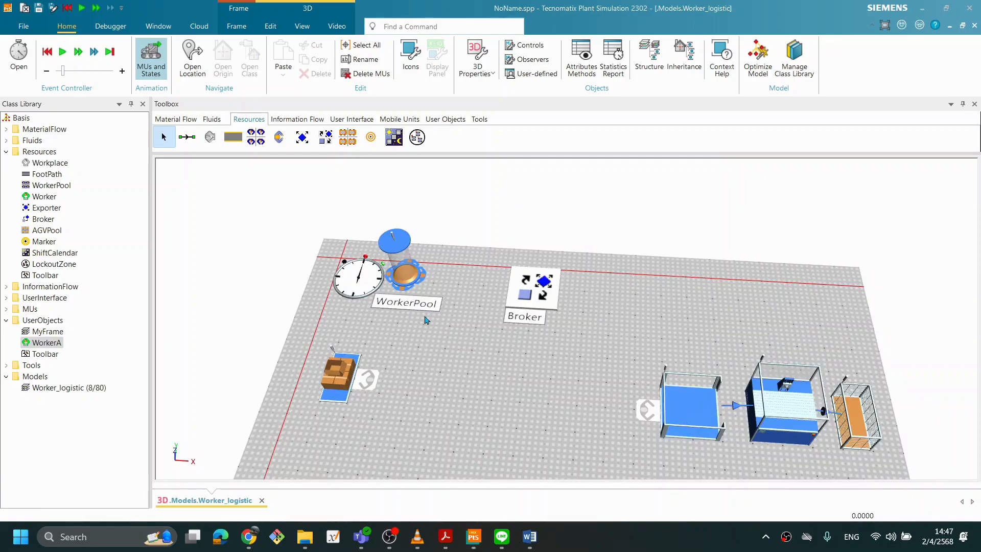
Shift the Source and its workplace slightly toward the Buffer, and move the EventController across the Y axis away from the WorkerPool
click(343, 378)
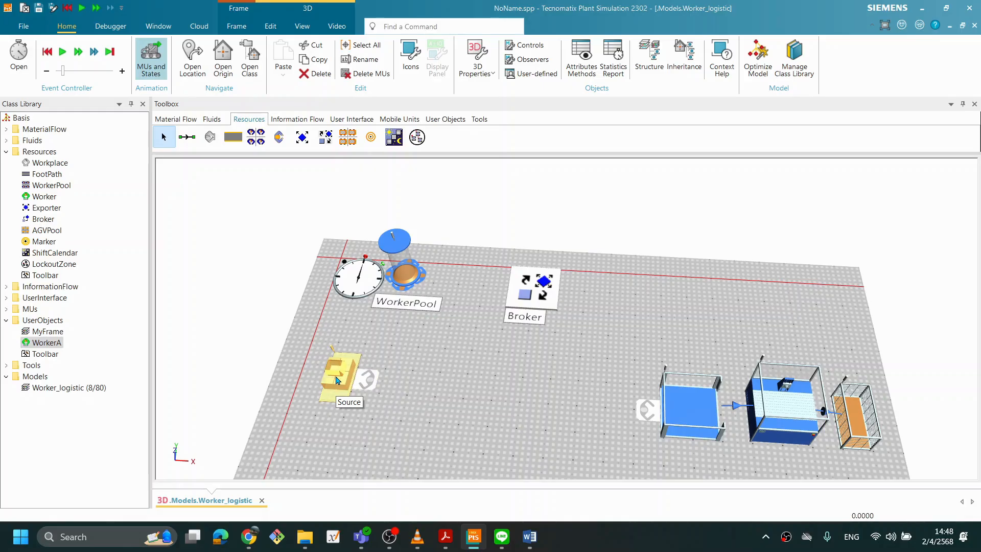
click(371, 377)
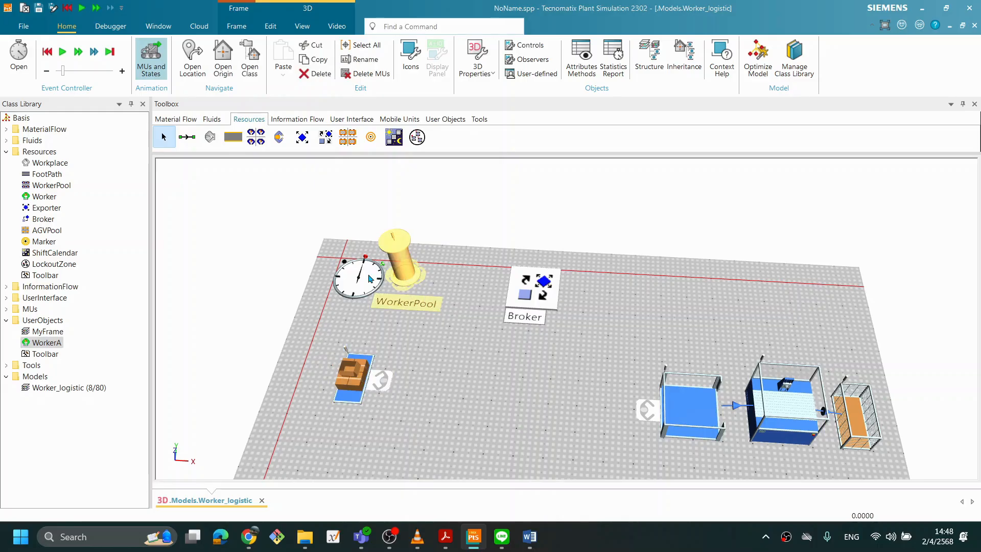
drag(370, 278, 314, 272)
Nudge the WorkerPool one step toward the EventController, and shift the Source with its workplace a little farther toward the Buffer
click(411, 280)
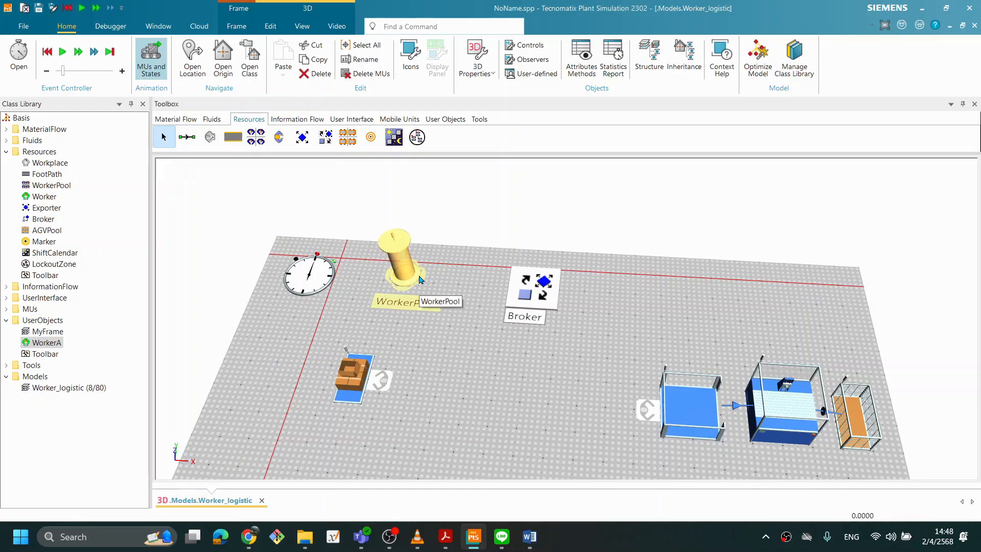
key(Left)
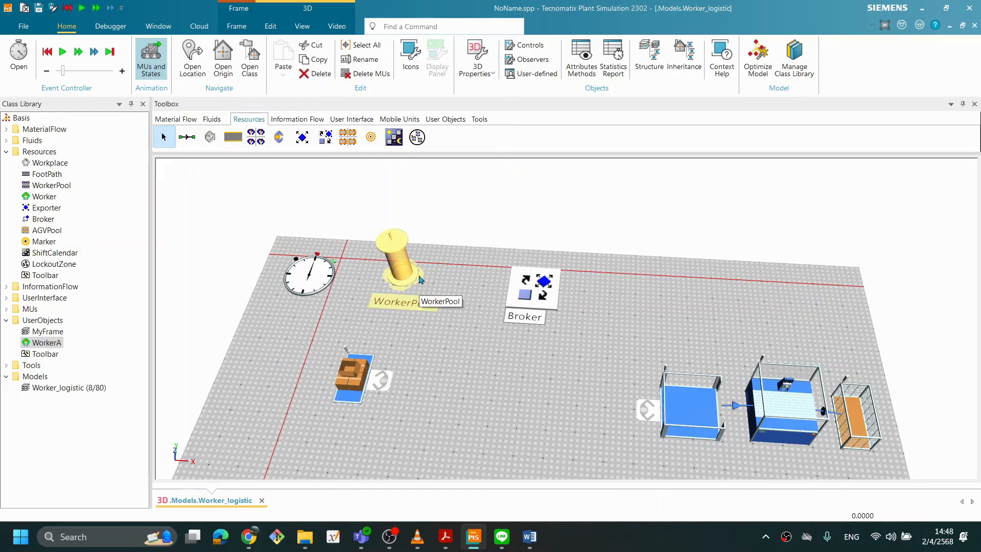
click(352, 365)
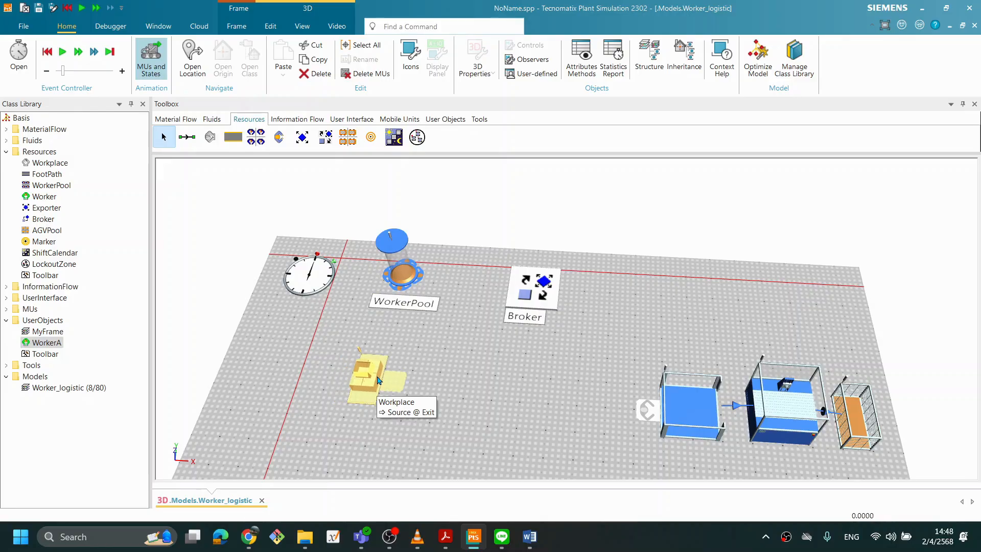
Move the WorkerPool six steps along X toward the Broker and deselect it
click(424, 276)
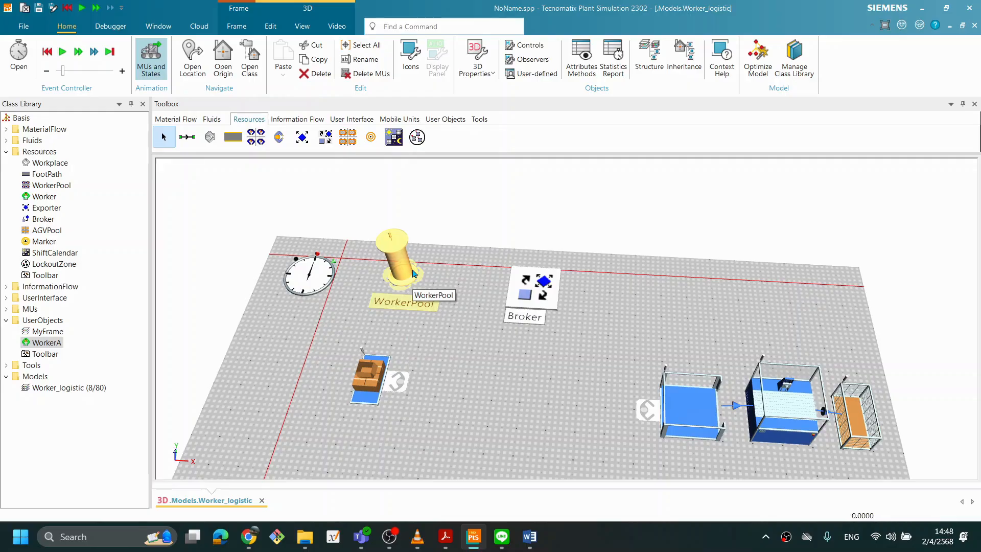
key(Right)
key(Right)
key(Right)
key(Right)
key(Right)
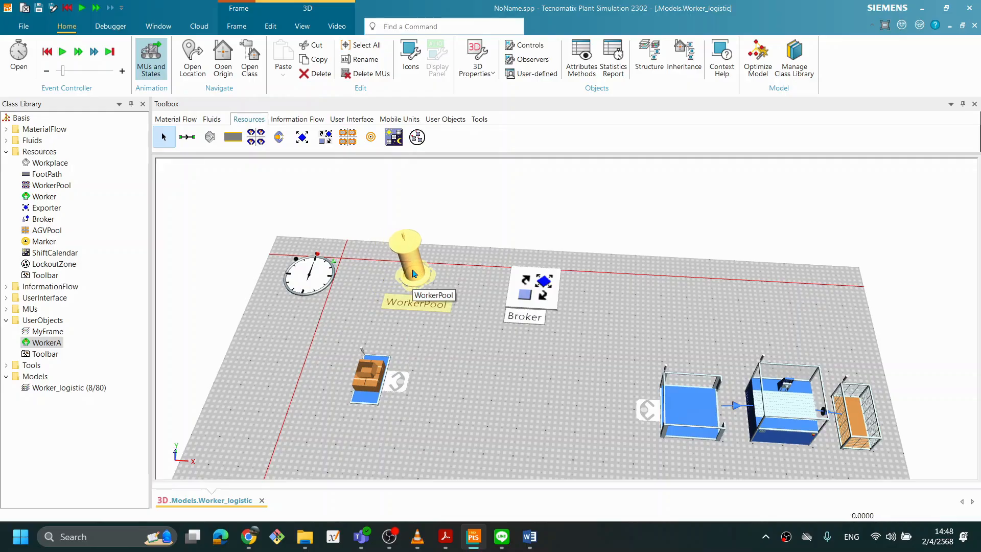
key(Right)
click(475, 359)
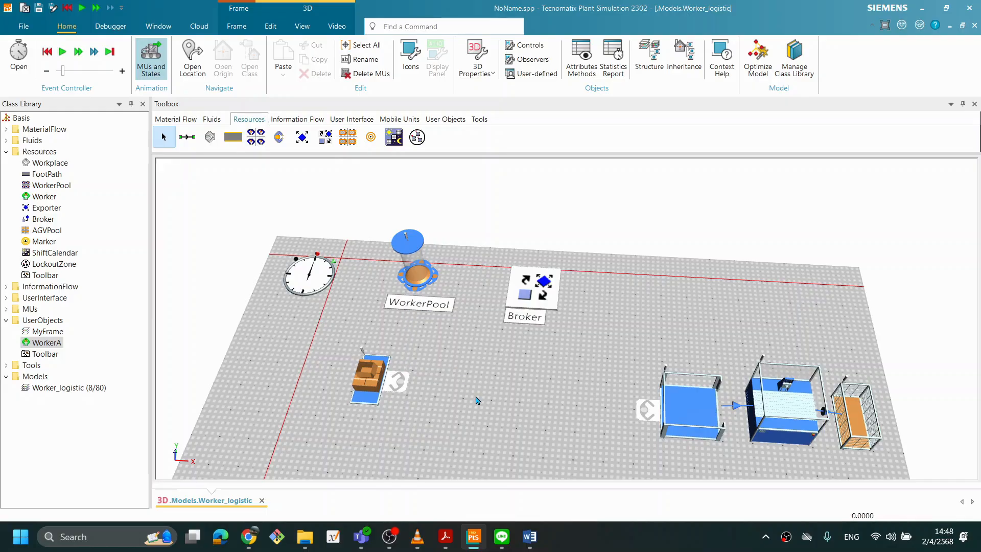
Move the Buffer with its workplace, the station and the drain five steps along positive Y, in line with the Source
click(665, 414)
ctrl+click(705, 415)
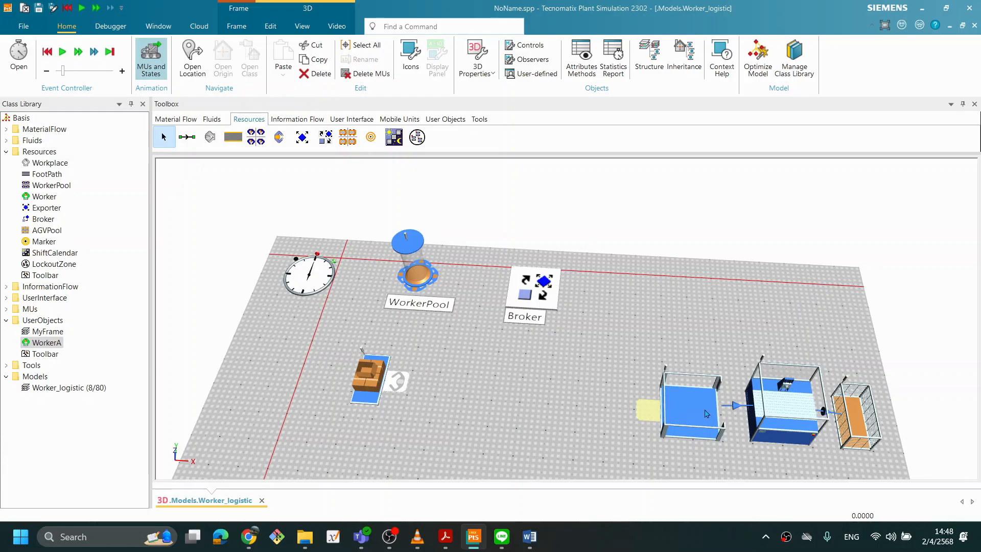
ctrl+click(779, 413)
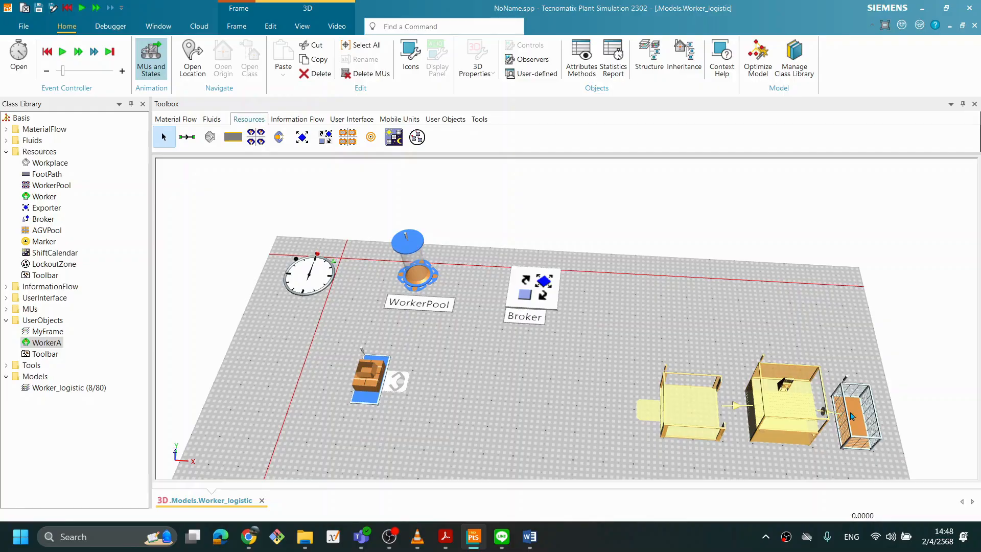
ctrl+click(869, 424)
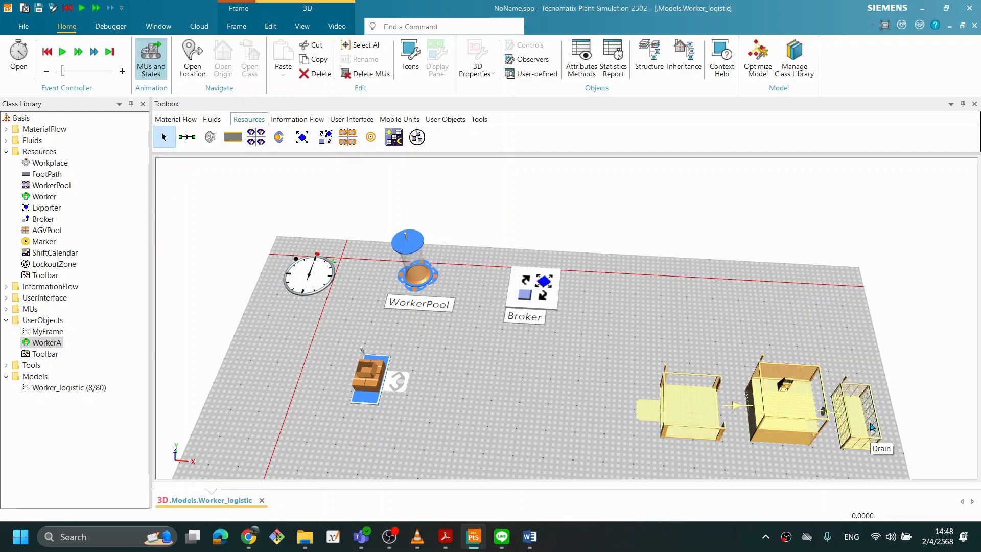
key(Up)
key(Up)
key(Up)
key(Up)
key(Up)
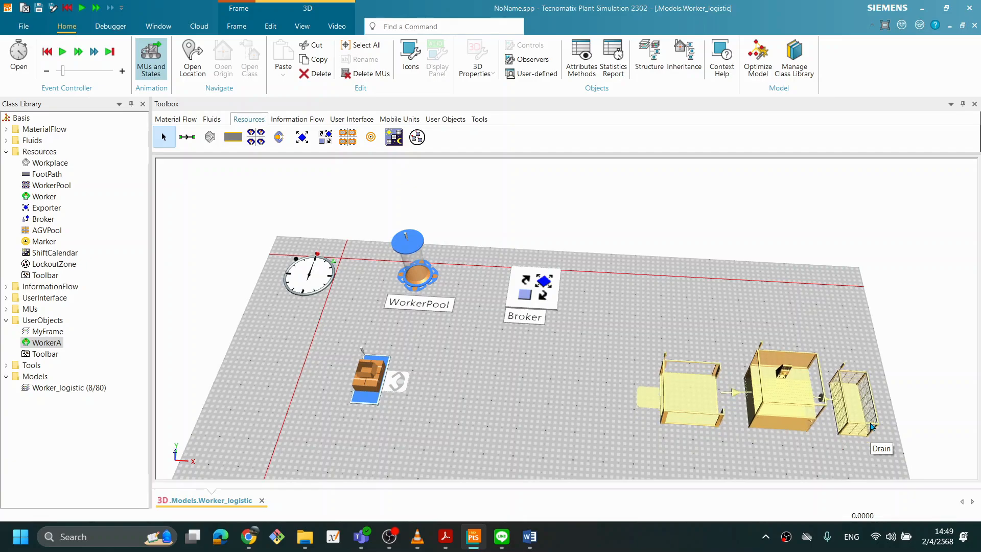
Nudge the Buffer with its workplace, the station and the drain one step along positive Y and back, and deselect them
key(Up)
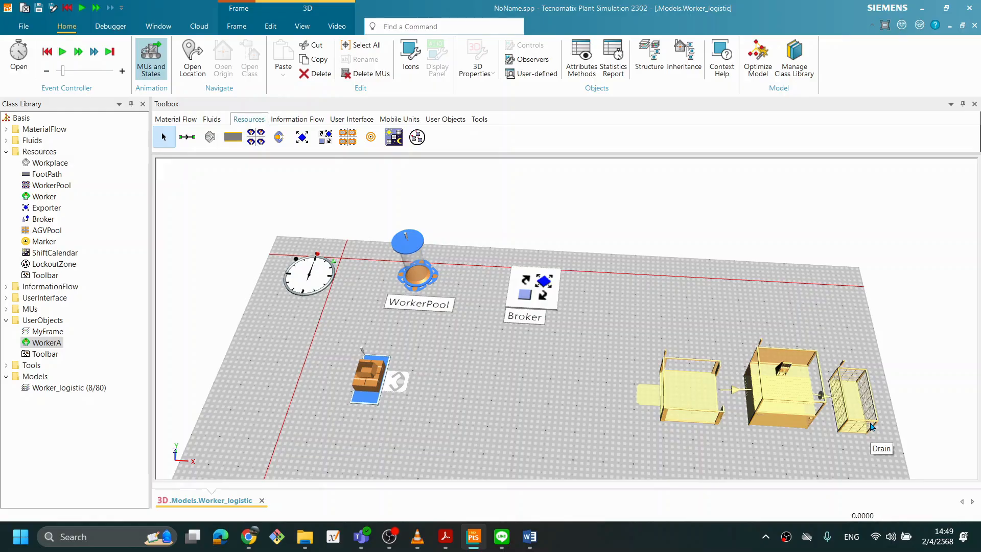
key(Down)
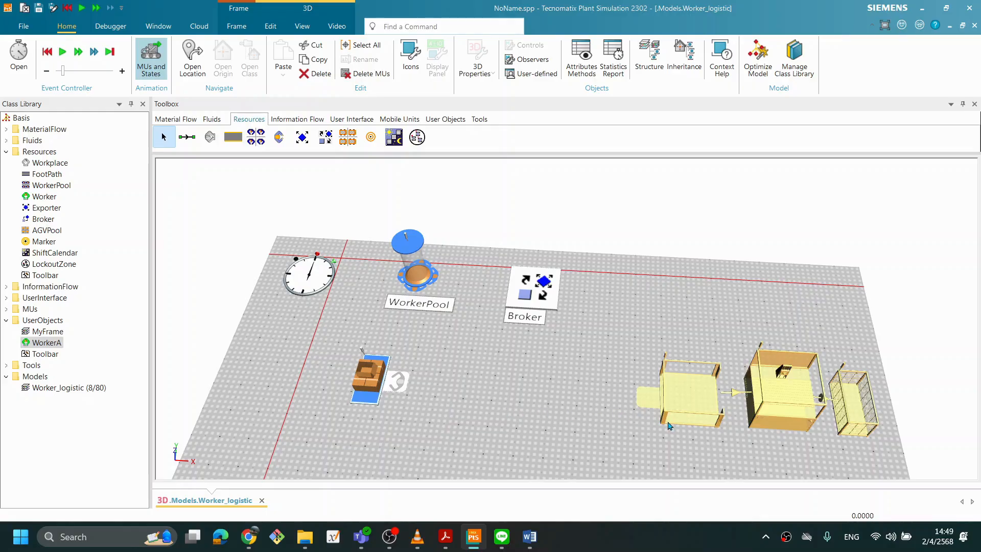
click(719, 445)
Run the simulation to examine how WorkerA carries parts from the Source to the Buffer, and reset the model
right_click(668, 294)
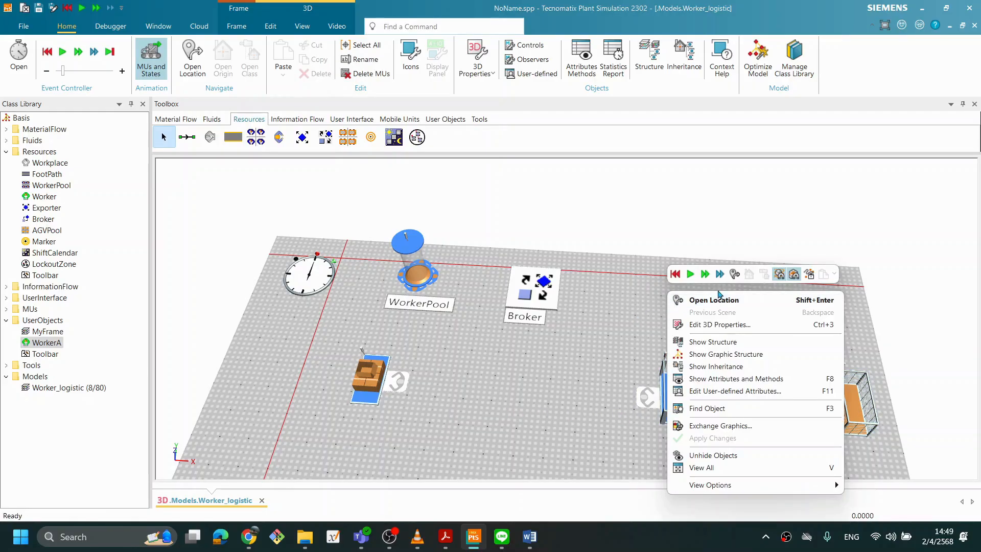
click(689, 274)
click(689, 275)
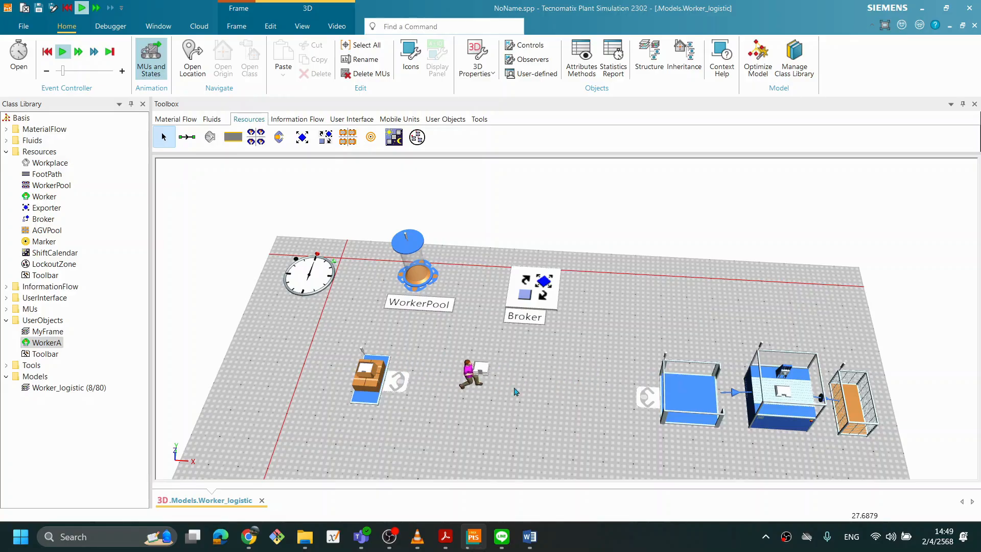
mouse_move(508, 390)
middle_down()
mouse_move(515, 358)
mouse_move(523, 400)
middle_up()
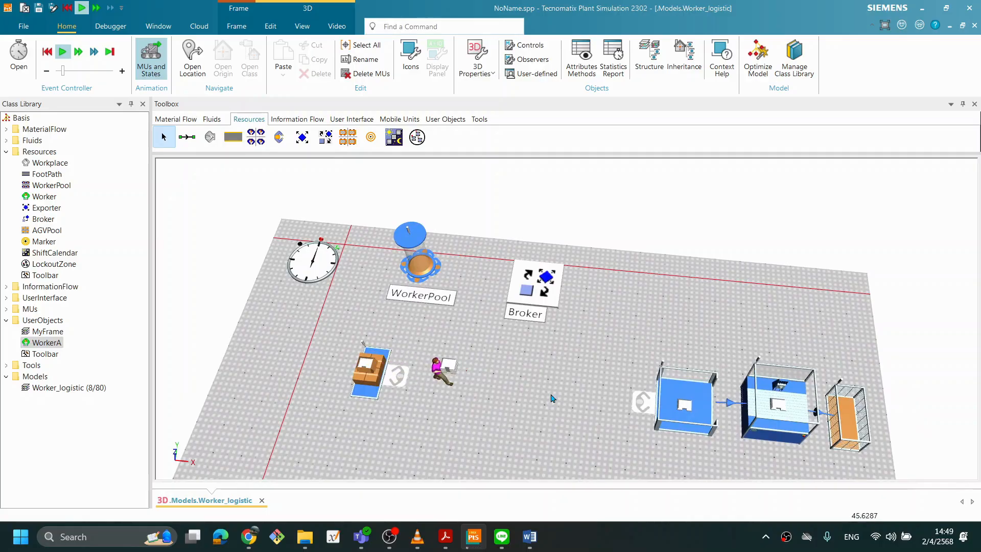
middle_drag(542, 400, 559, 379)
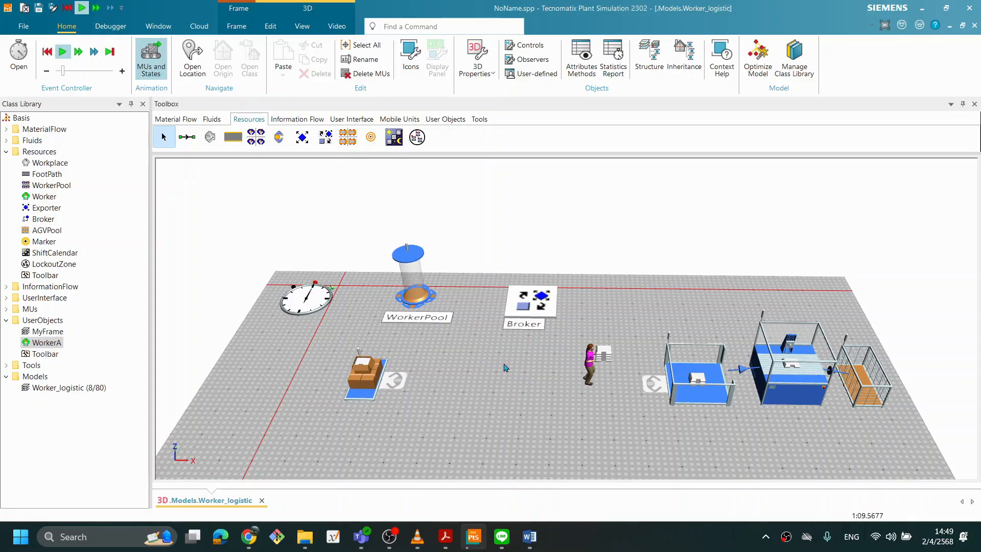
middle_drag(508, 363, 510, 366)
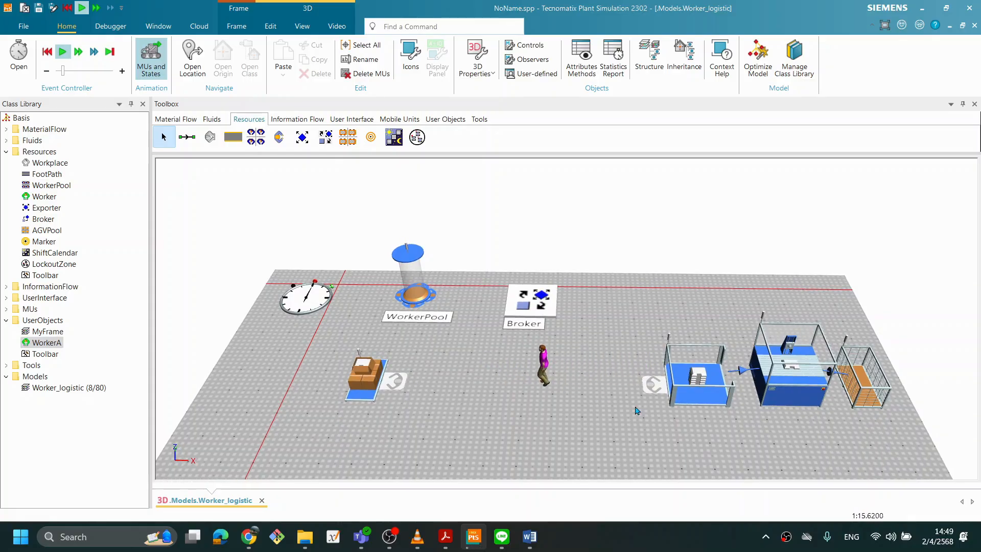
right_click(545, 396)
click(554, 176)
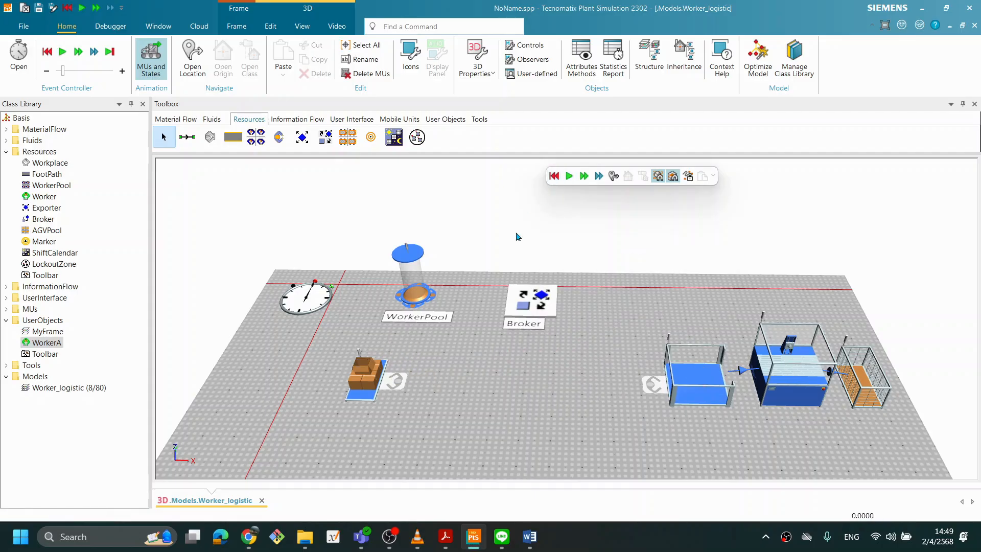
Move the WorkerPool slightly along positive Y, away from the Source, and deselect it
middle_drag(447, 320, 493, 380)
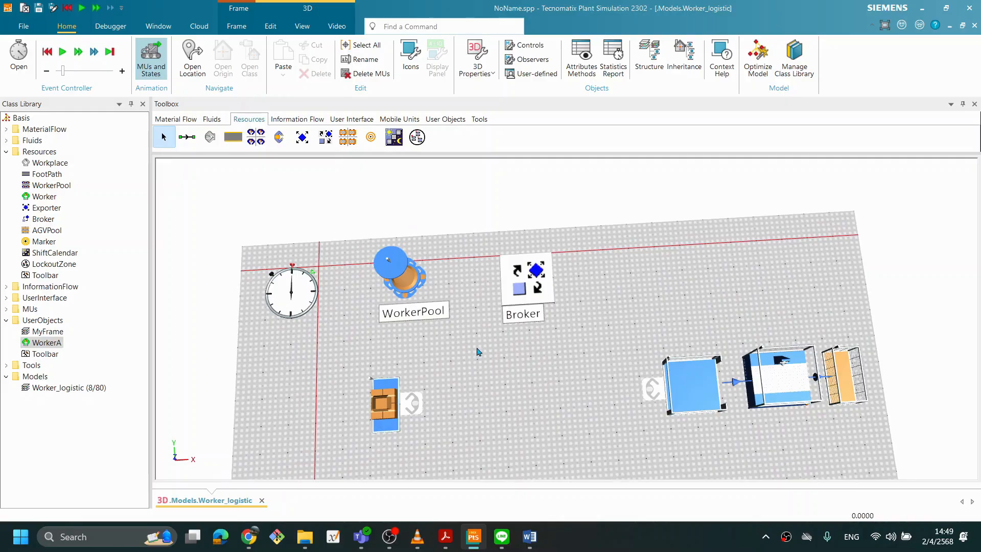
click(417, 290)
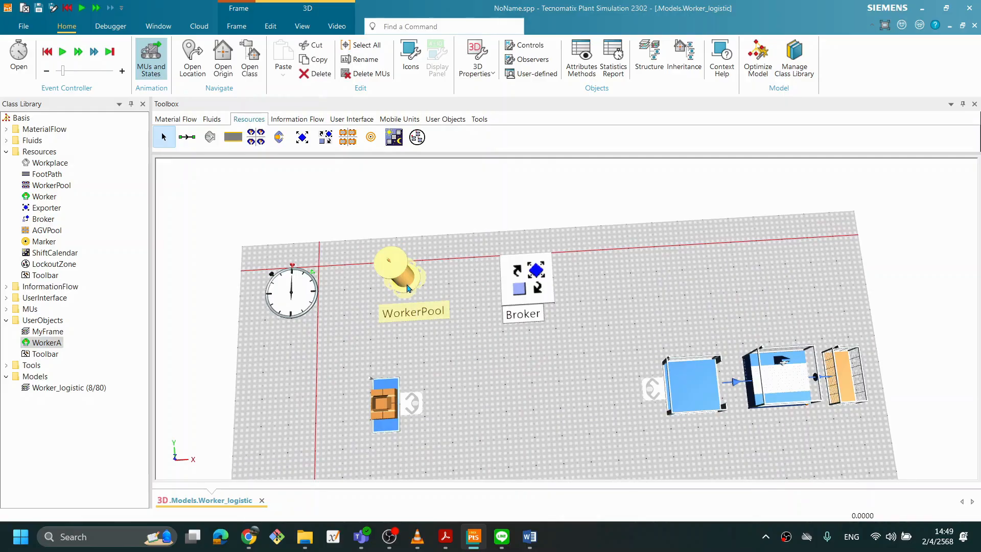
drag(409, 288, 410, 276)
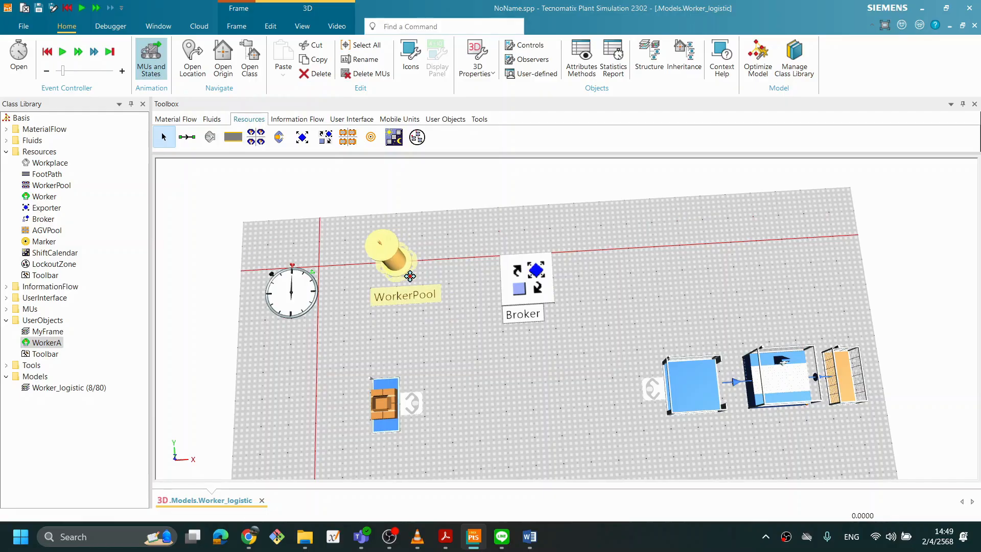
click(466, 370)
Start the simulation with the moved WorkerPool and check WorkerA's attributes in the class library without changing them
right_click(523, 354)
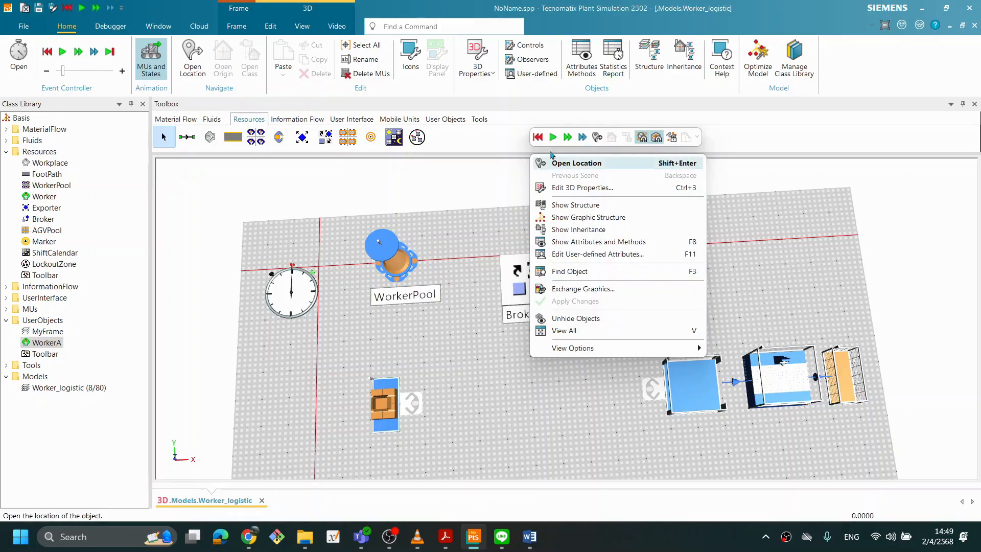
click(553, 138)
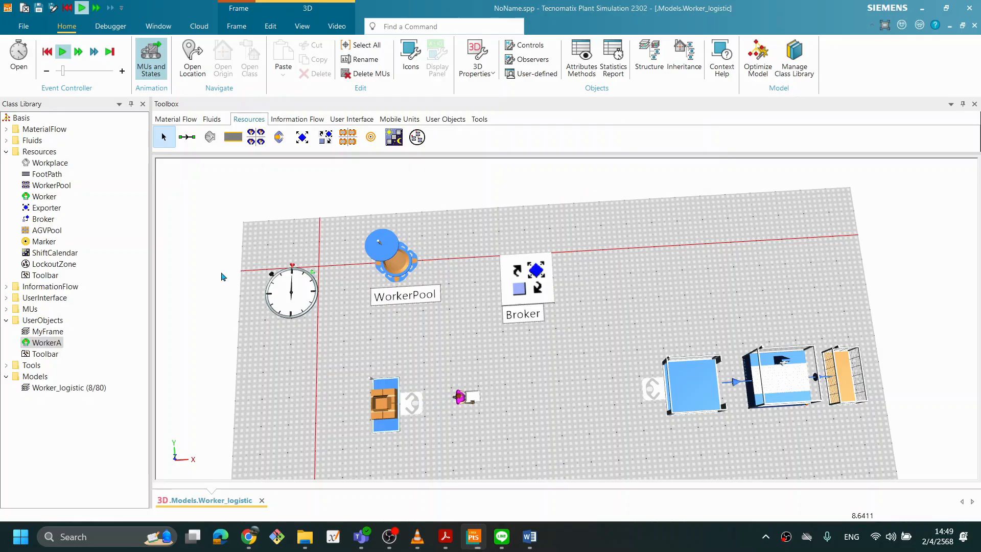
double_click(57, 345)
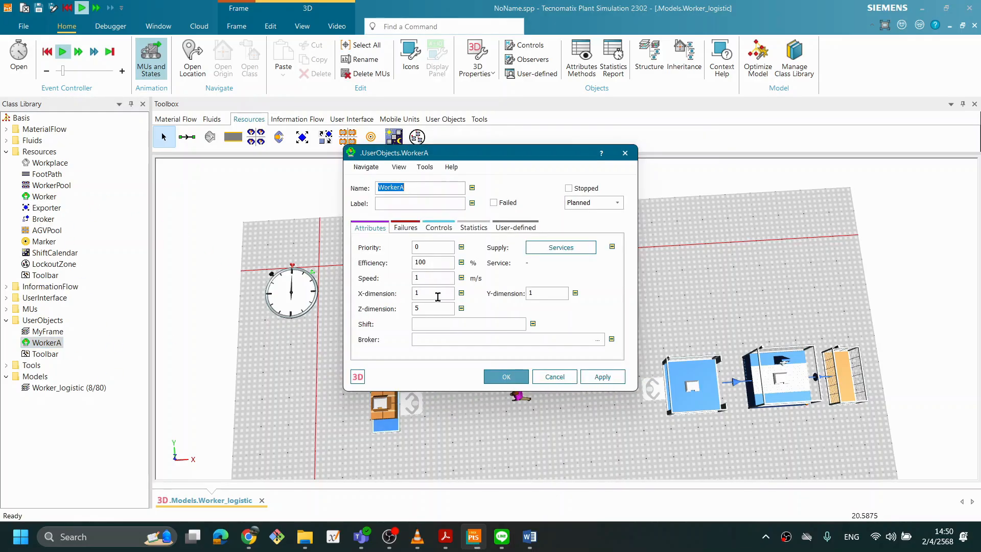
click(563, 381)
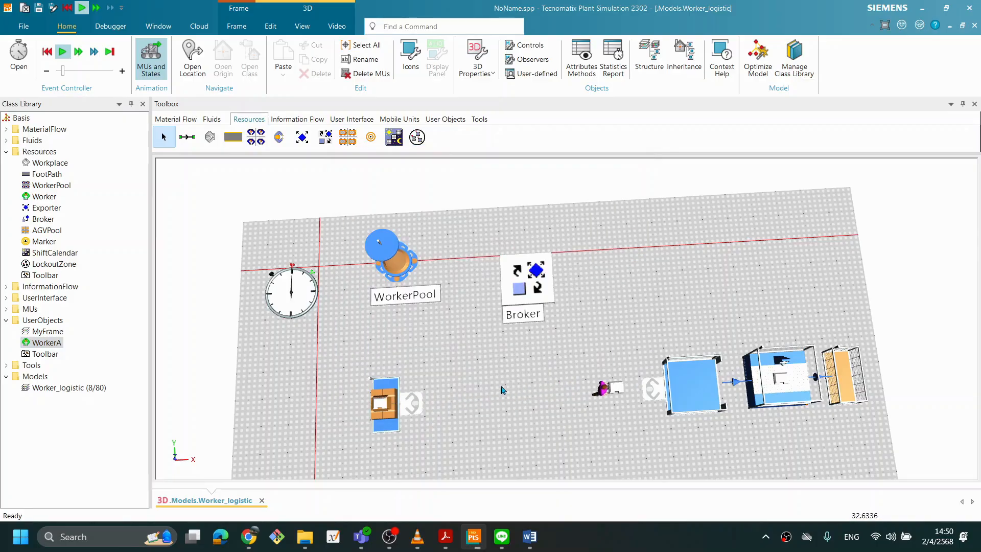
Examine WorkerA's trips between Source and Buffer and the Buffer's fill level from several angles, and reset the simulation
middle_drag(533, 391, 551, 308)
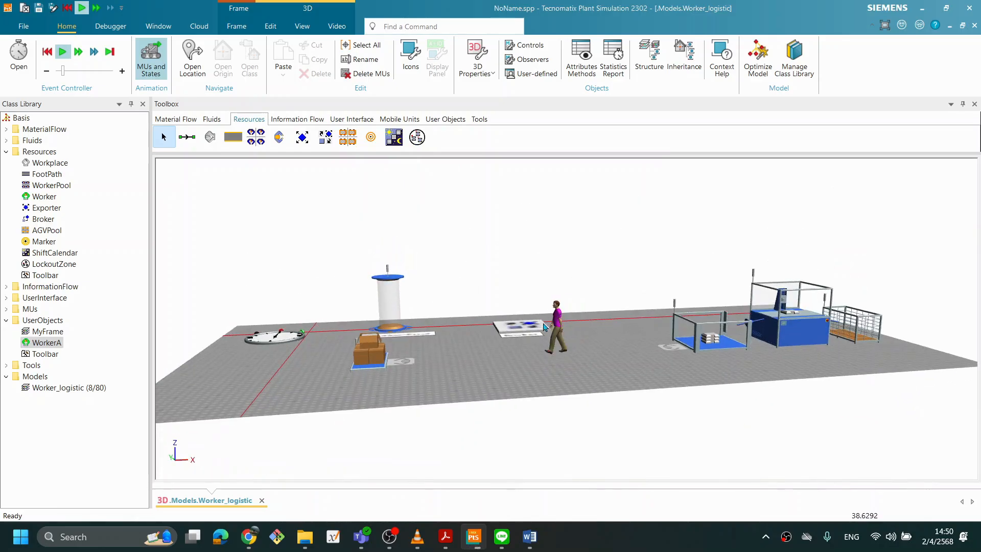
mouse_move(651, 374)
middle_down()
mouse_move(626, 373)
mouse_move(640, 372)
middle_up()
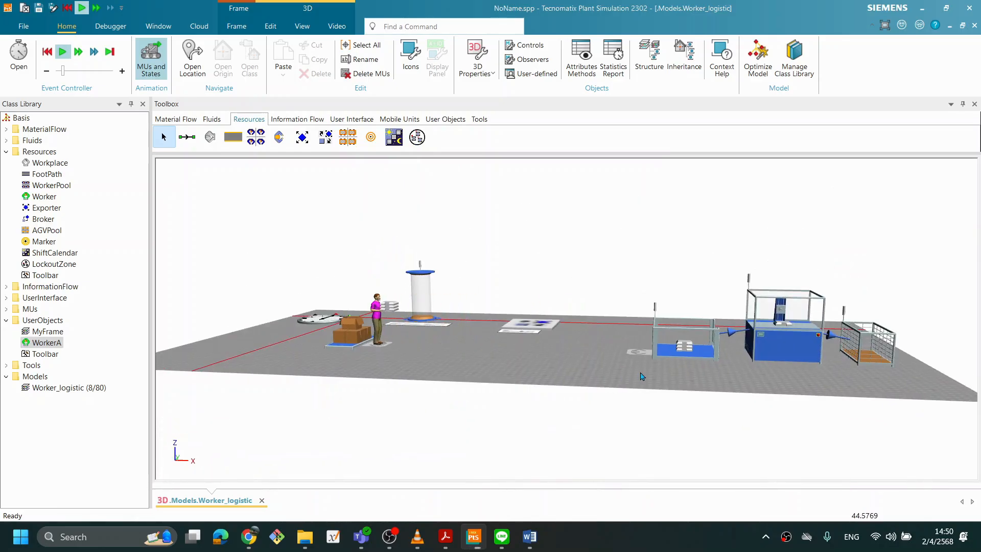
middle_drag(565, 370, 574, 373)
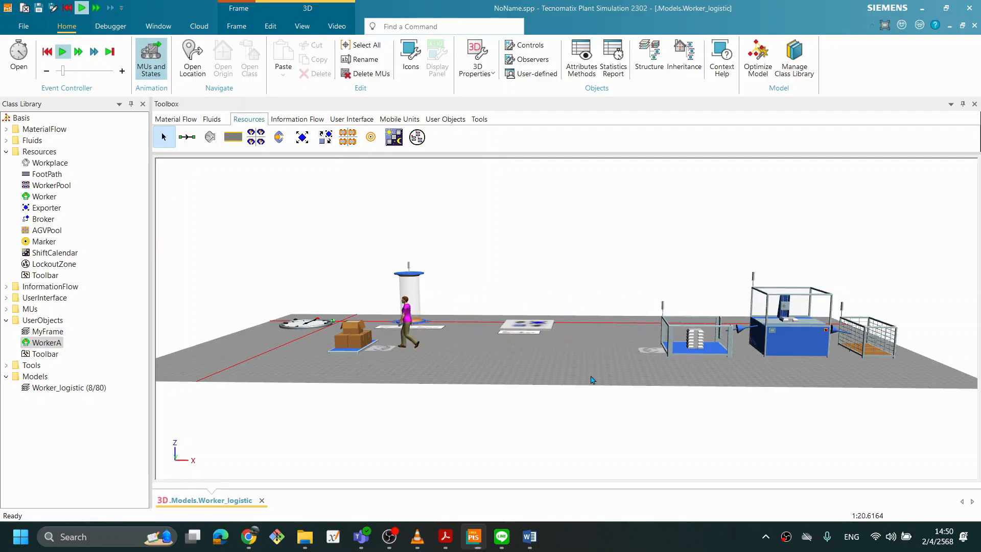
scroll(589, 367, down, 1)
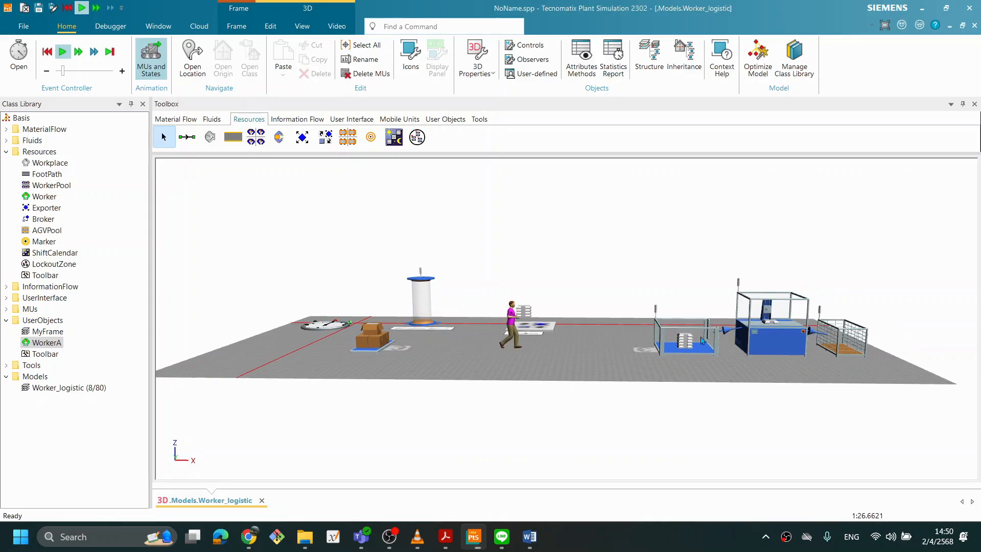
middle_drag(597, 347, 599, 353)
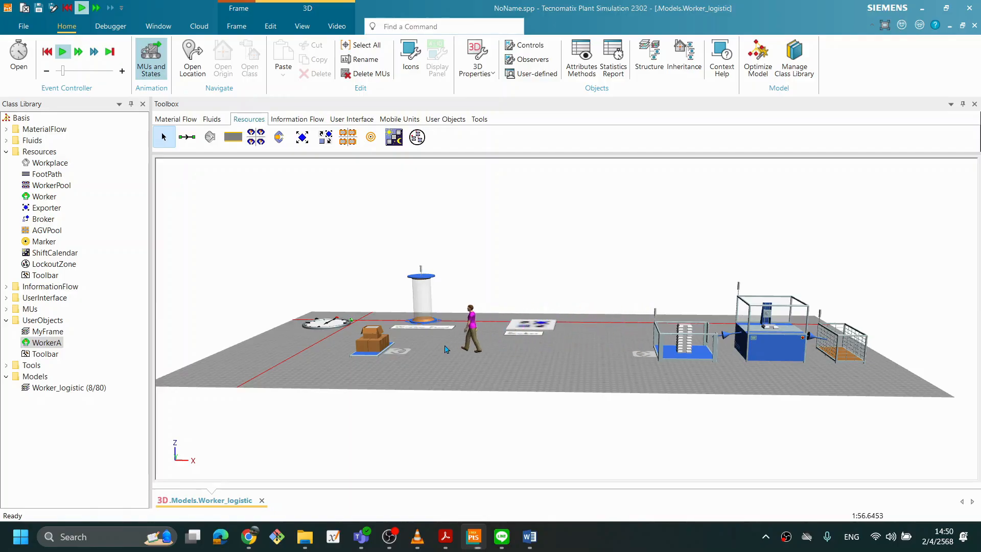
mouse_move(408, 349)
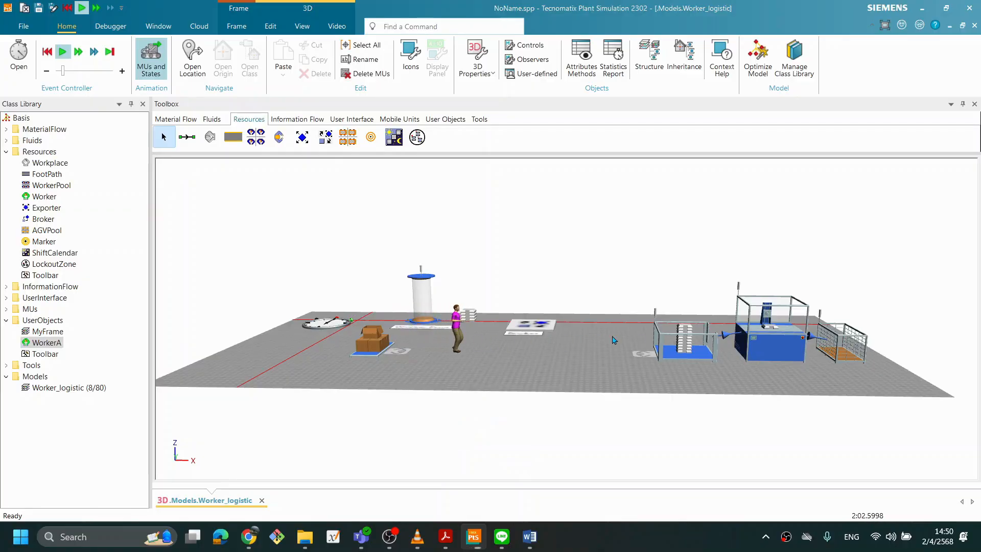
middle_drag(525, 326, 545, 377)
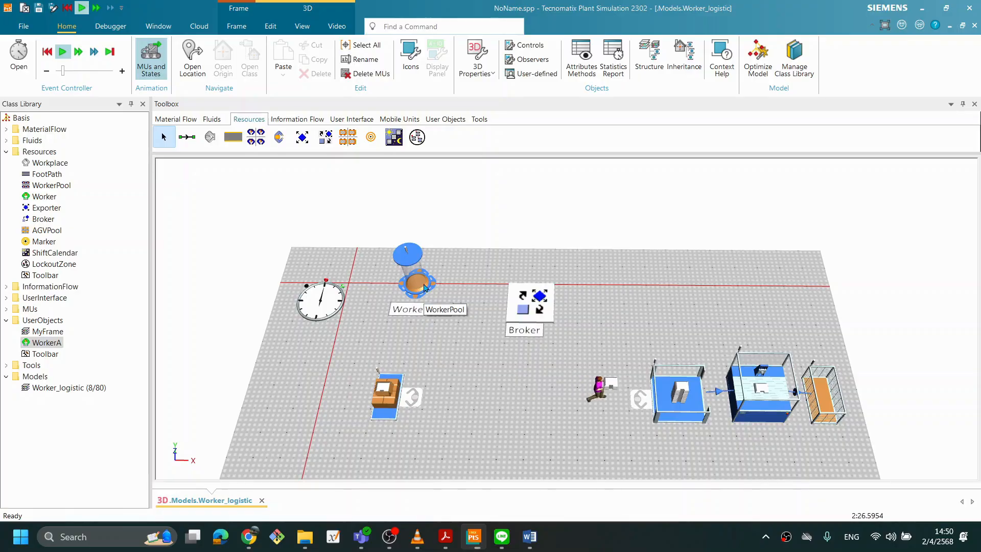
middle_drag(440, 393, 436, 357)
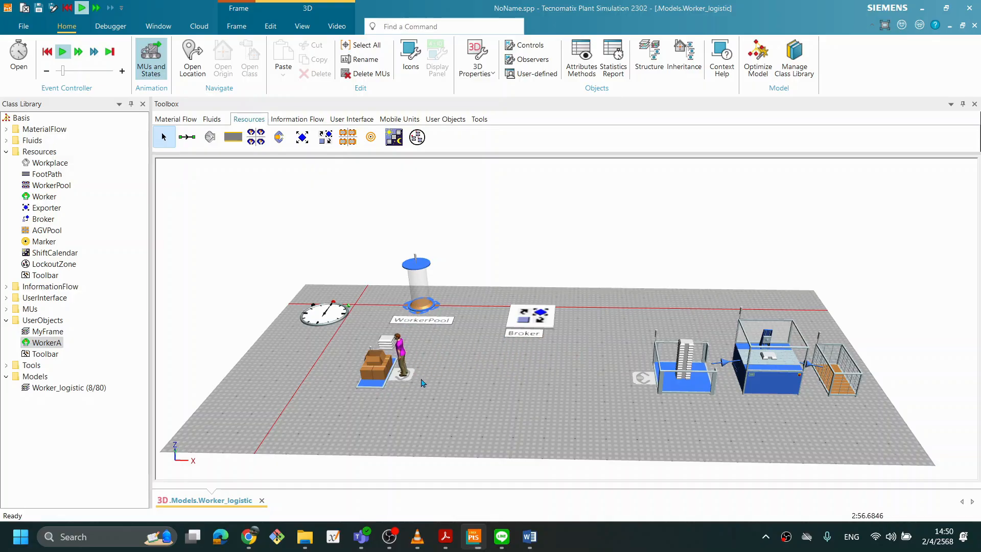
mouse_move(385, 363)
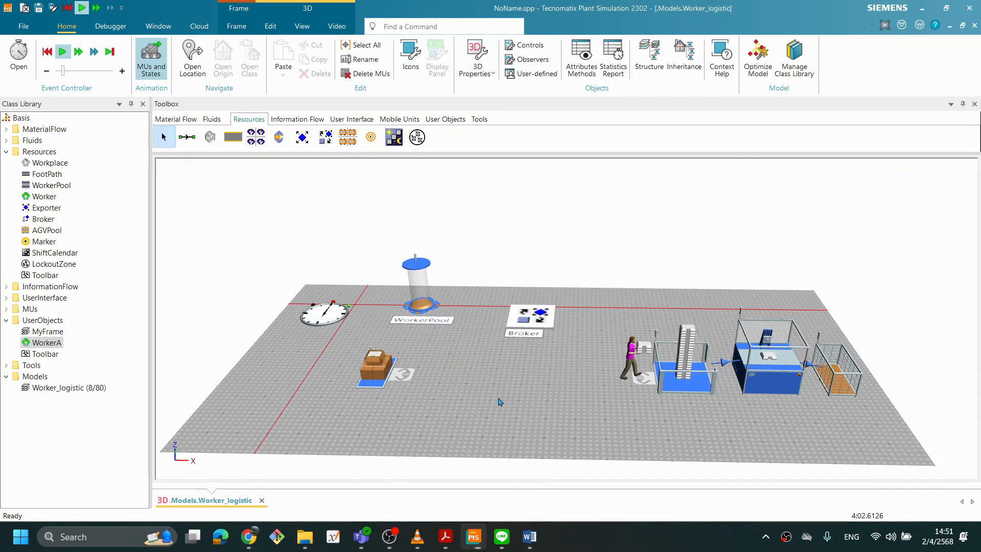
middle_drag(560, 353, 566, 381)
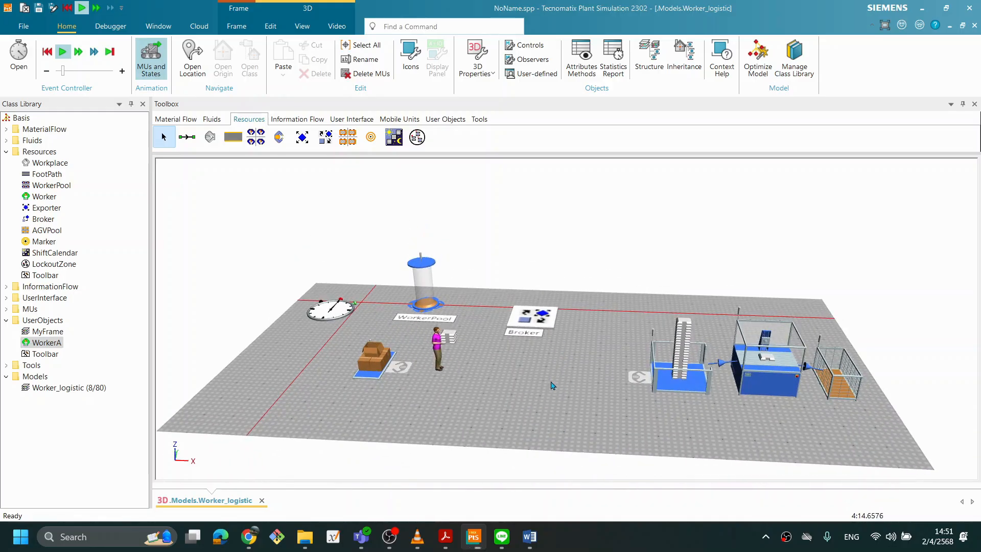
right_click(552, 385)
click(552, 154)
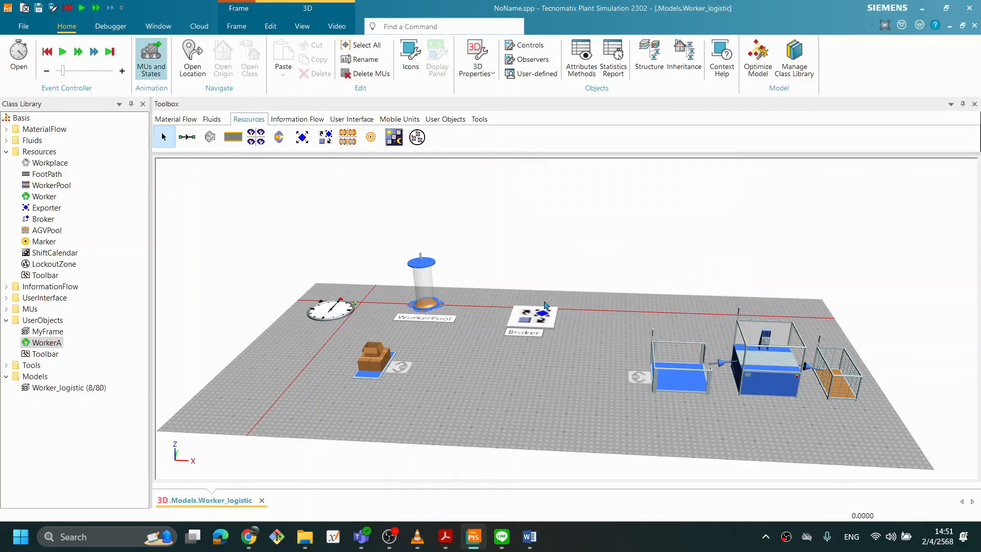
Open the Source's Workplace and inspect its attributes, entrance and exit controls, and loading and unloading times
middle_drag(541, 309, 517, 367)
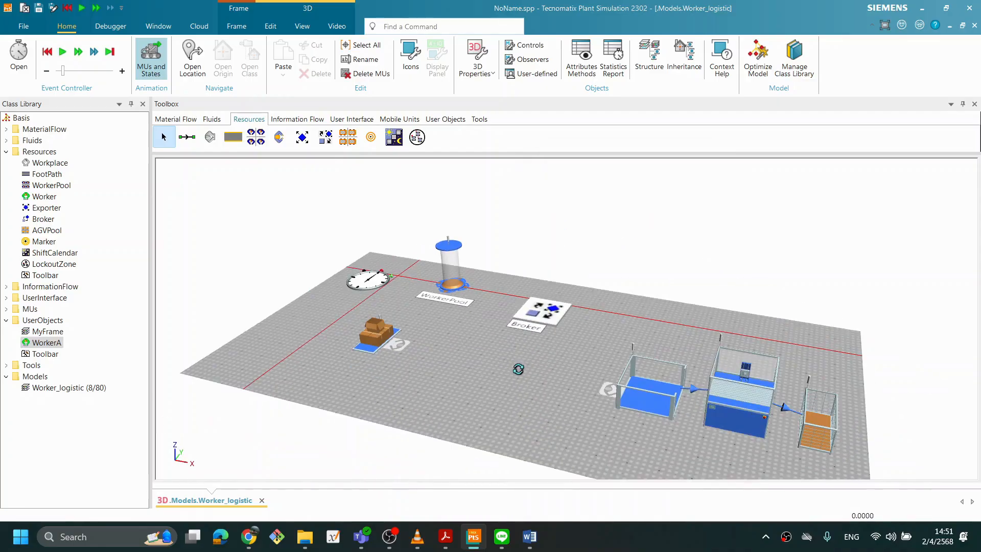
scroll(517, 380, up, 3)
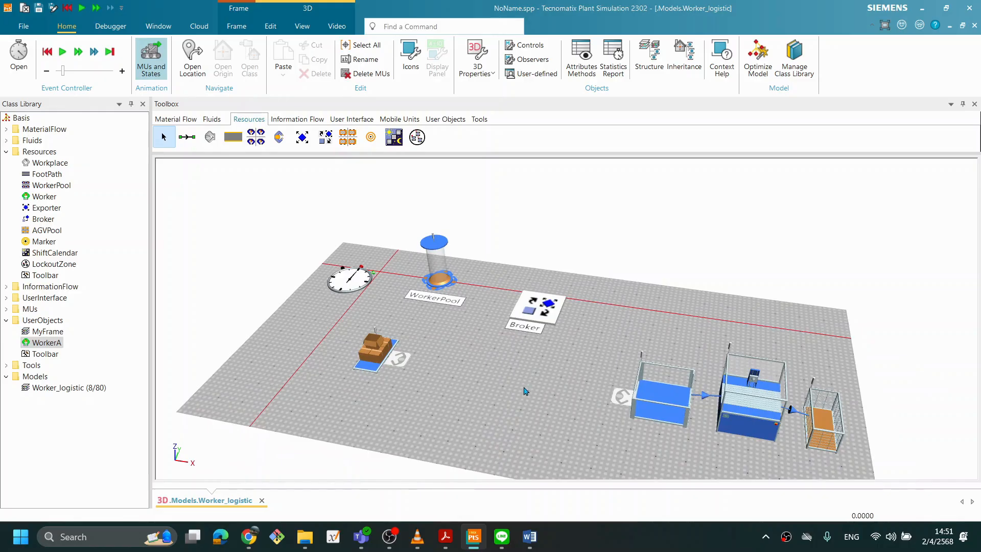
middle_drag(526, 391, 473, 378)
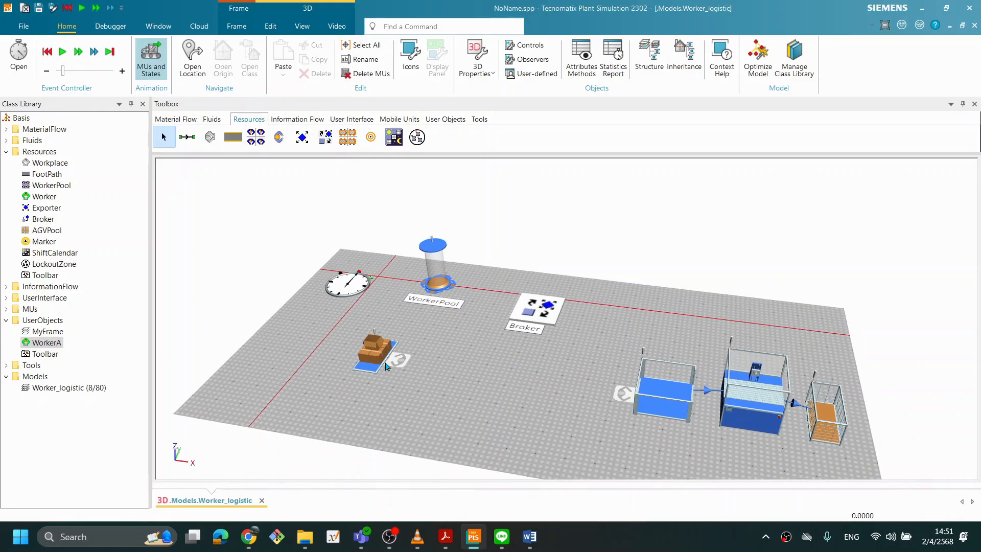
click(641, 546)
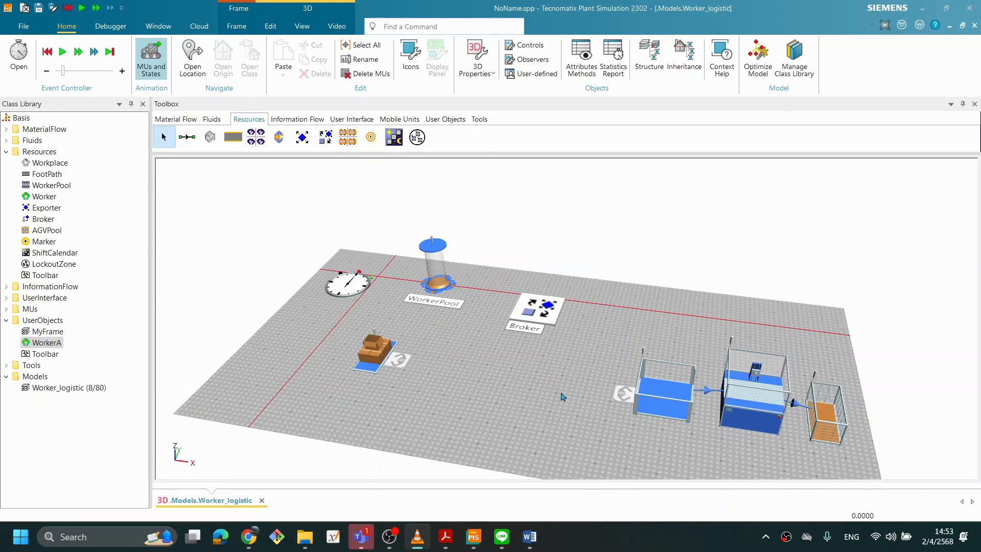
double_click(399, 362)
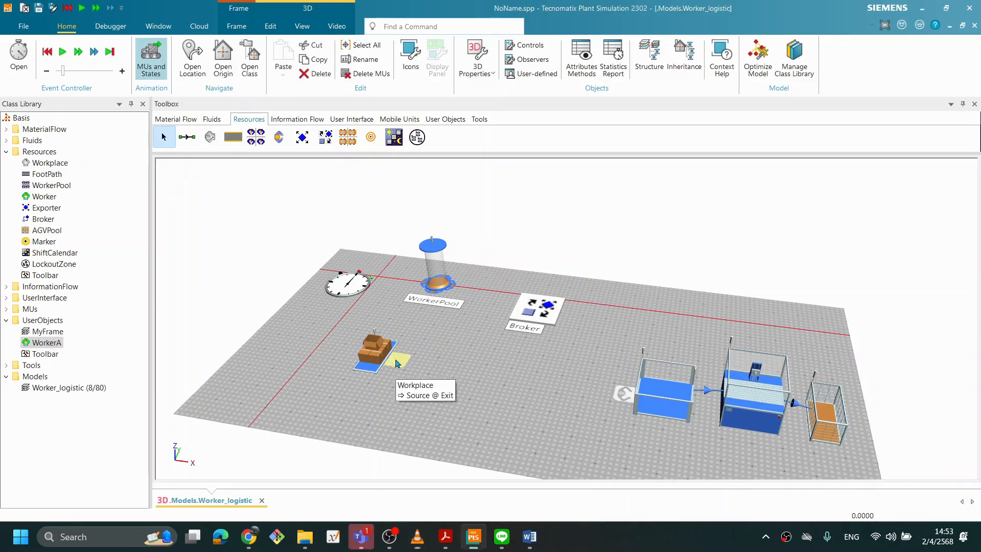
drag(492, 157, 699, 141)
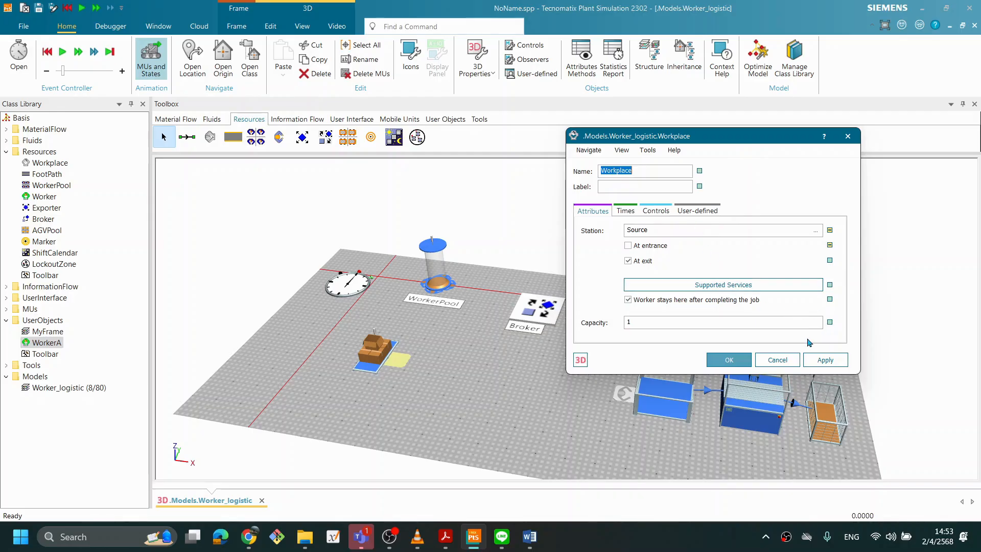
drag(734, 146, 623, 146)
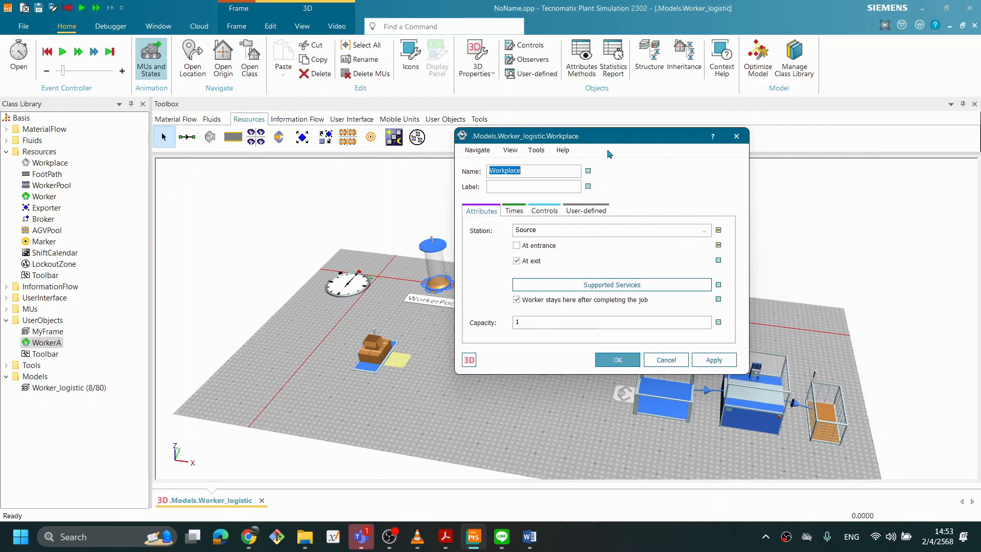
click(595, 210)
click(552, 211)
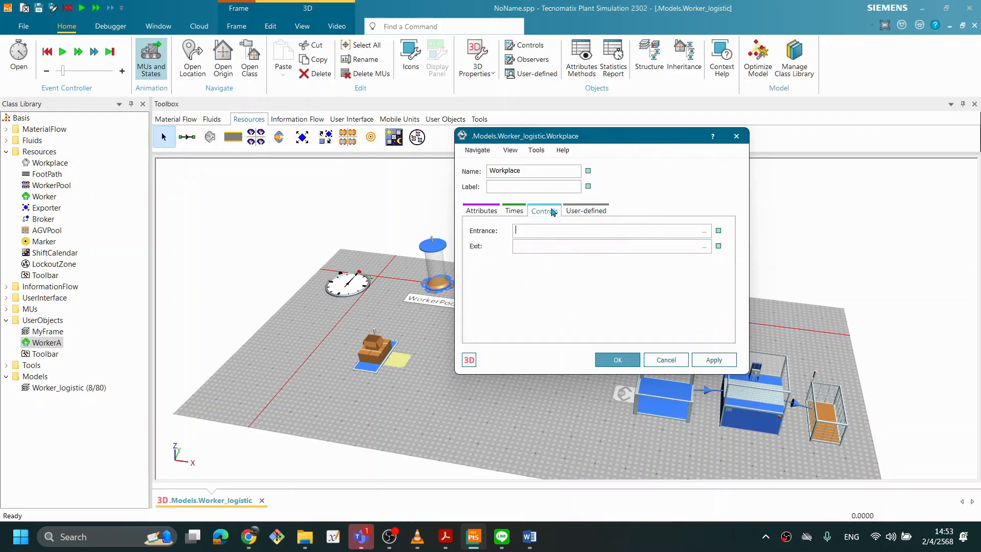
click(514, 211)
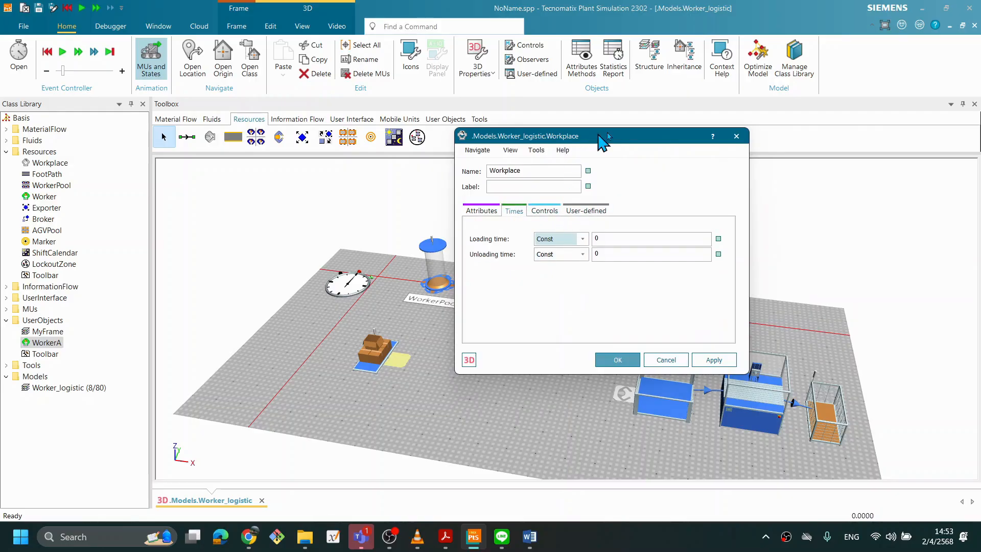
Set the loading time of the Source's Workplace to 2 seconds and apply it
drag(600, 137, 731, 98)
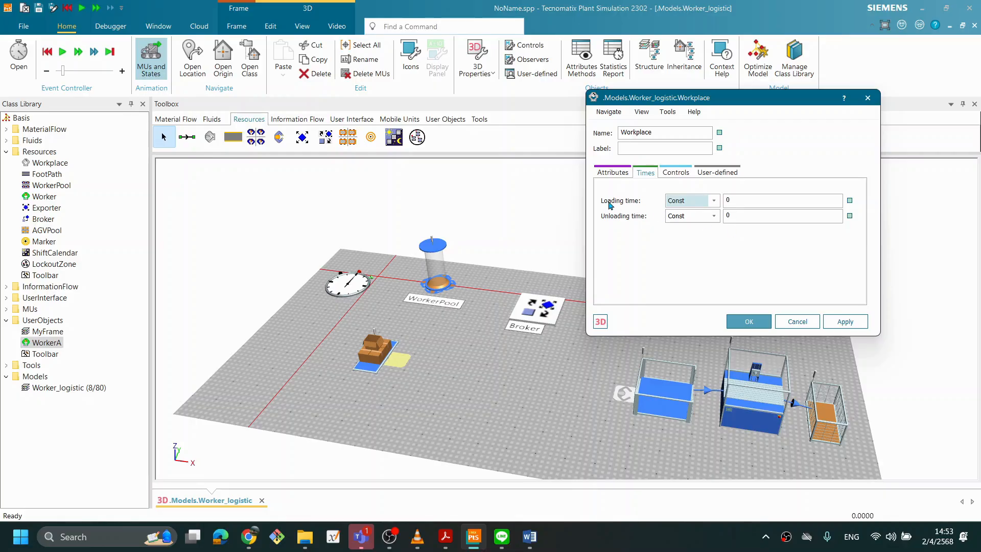
click(749, 202)
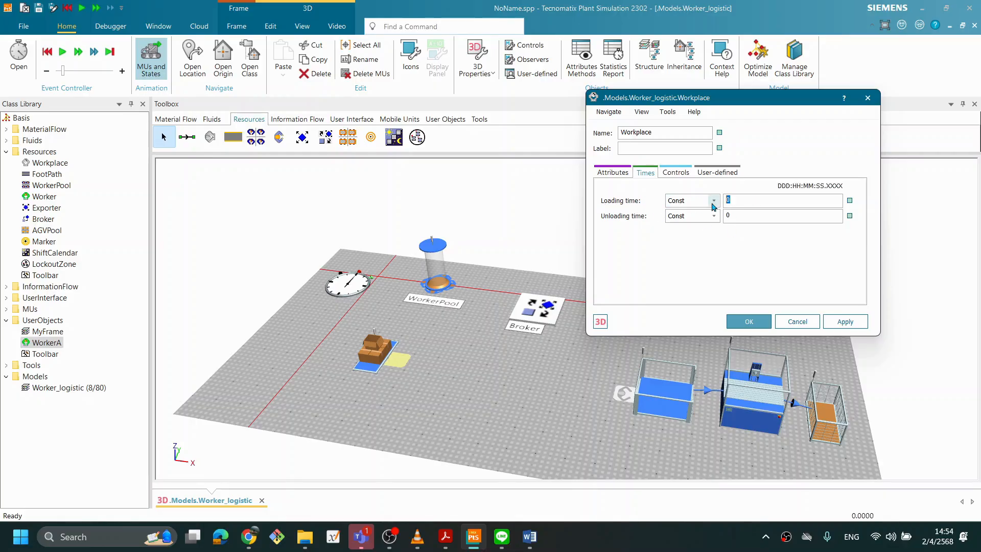
text(2)
click(845, 320)
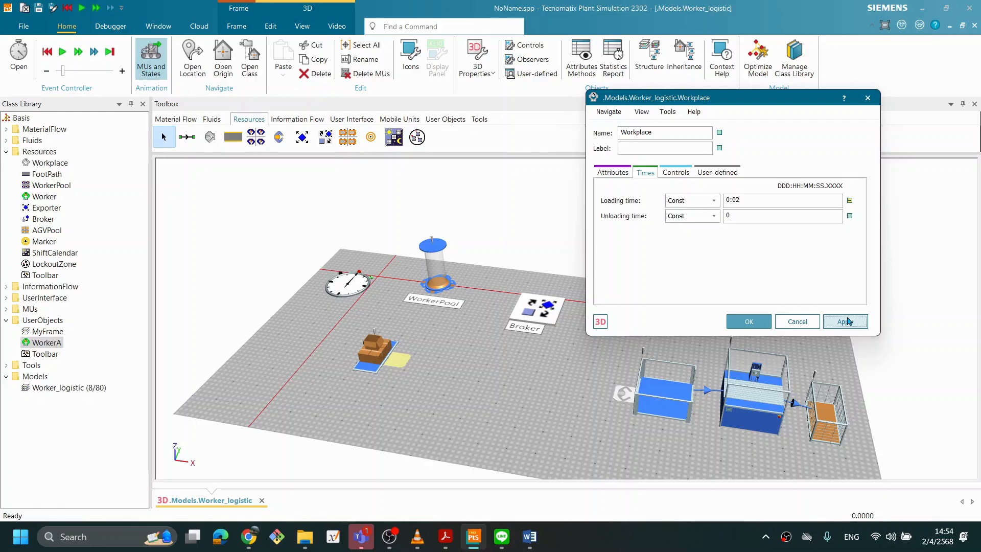
drag(713, 105, 683, 100)
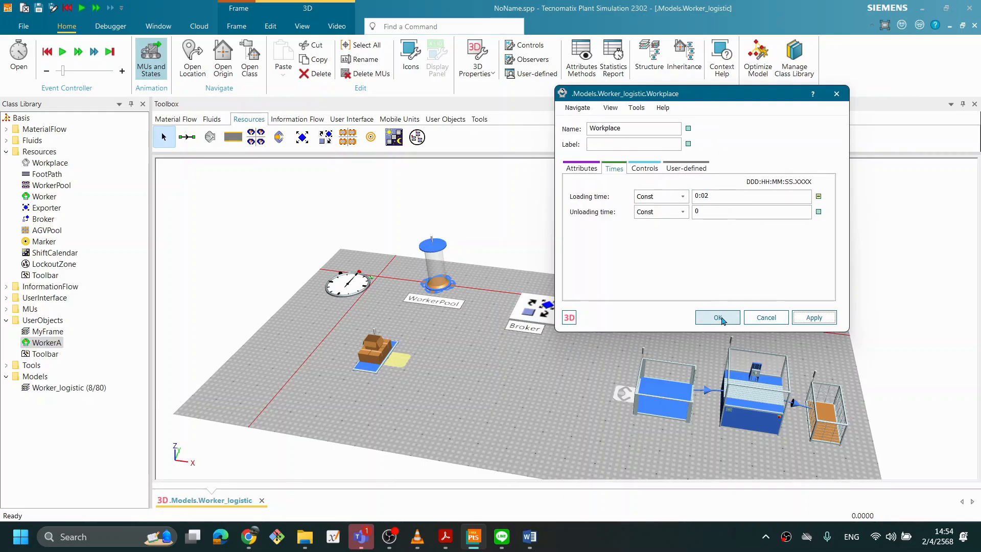
Open the Source's transport importer settings and compare its MU target and maximum dwell time with the Workplace's loading time
click(375, 360)
double_click(375, 360)
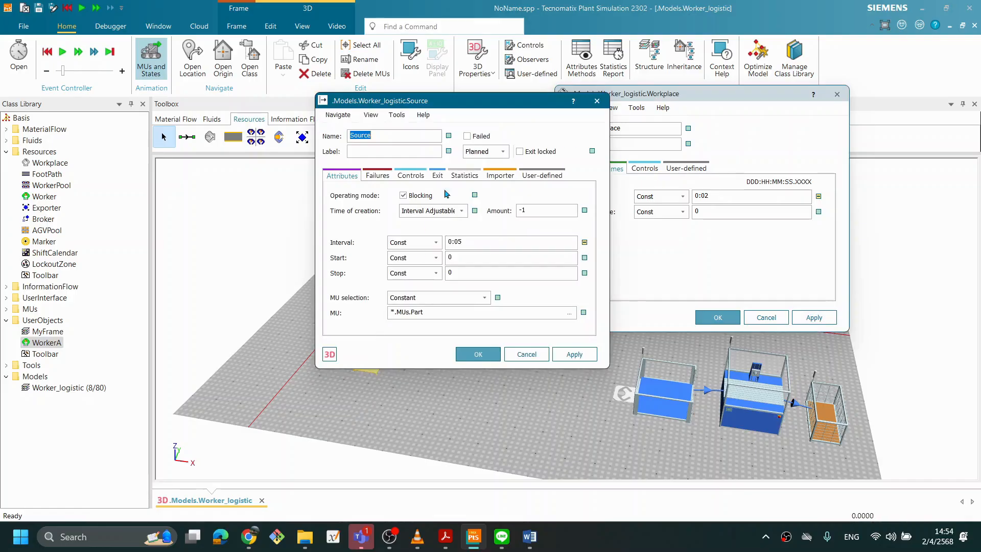
drag(481, 105, 448, 94)
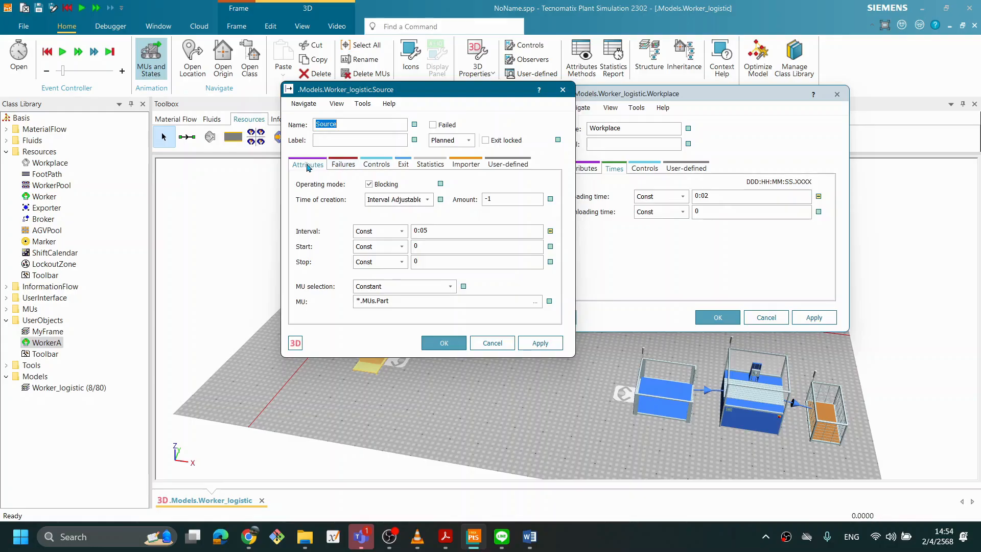
click(465, 164)
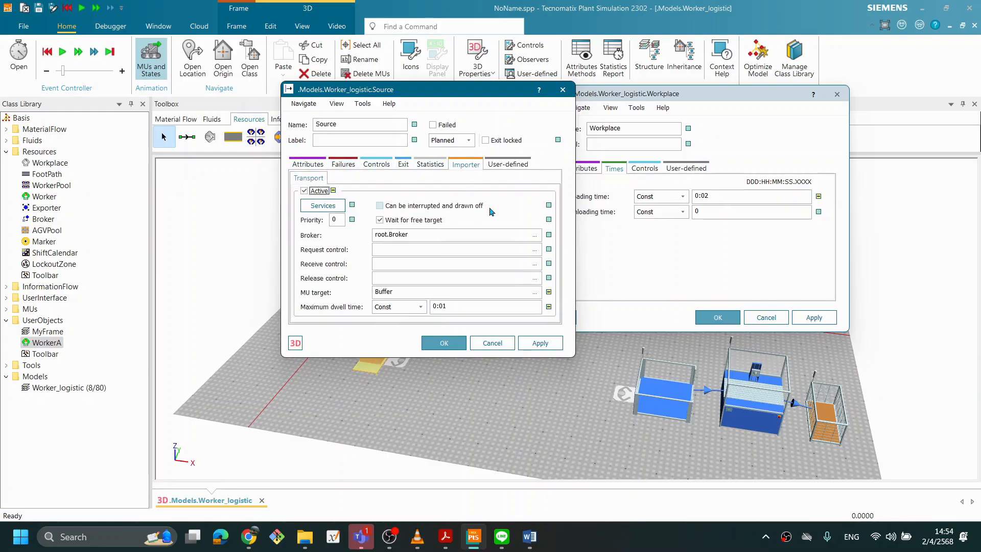
click(458, 307)
drag(459, 92, 296, 88)
drag(616, 92, 554, 90)
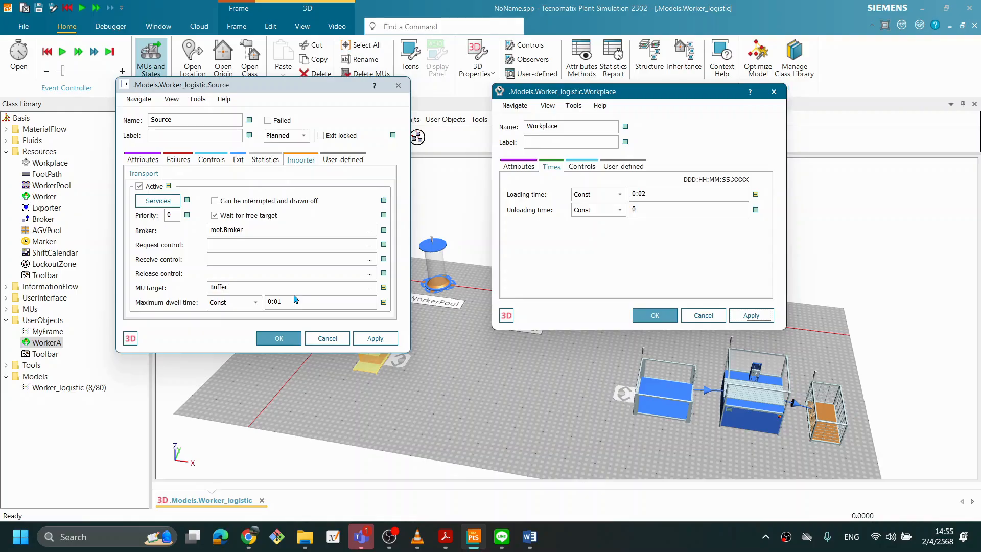
click(284, 339)
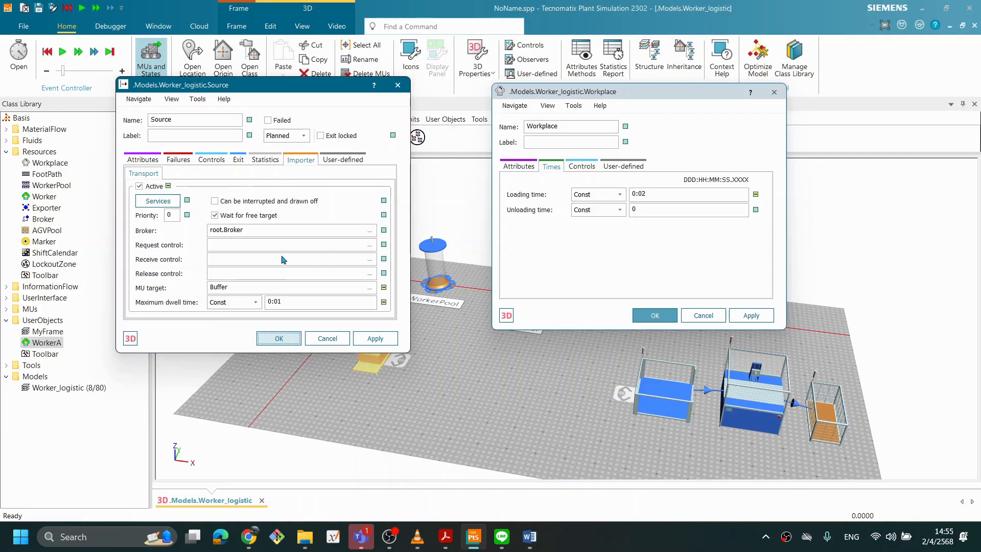
drag(275, 86, 176, 47)
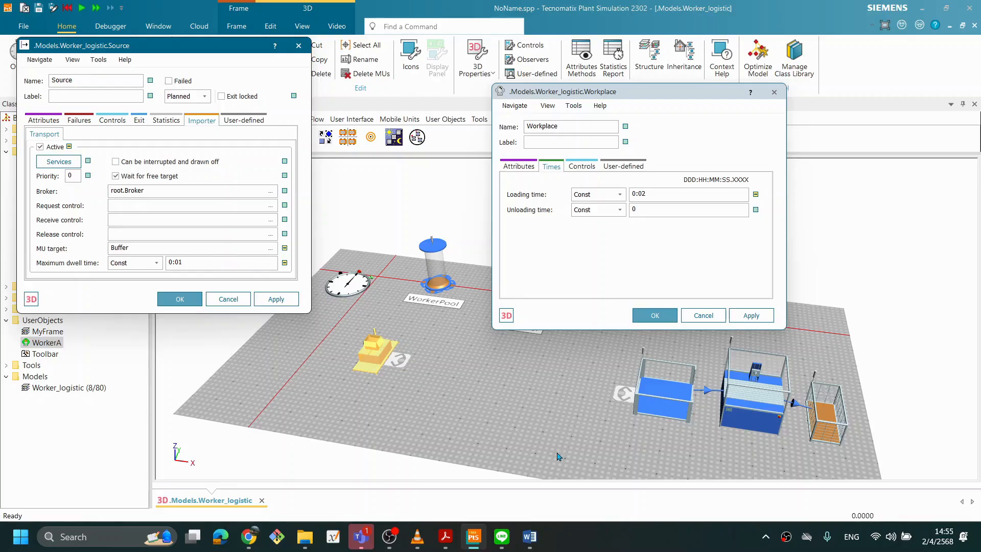
Run the simulation to examine WorkerA's loading behaviour at the Source with the Workplace loading time applied, and reset it
right_click(453, 379)
click(476, 157)
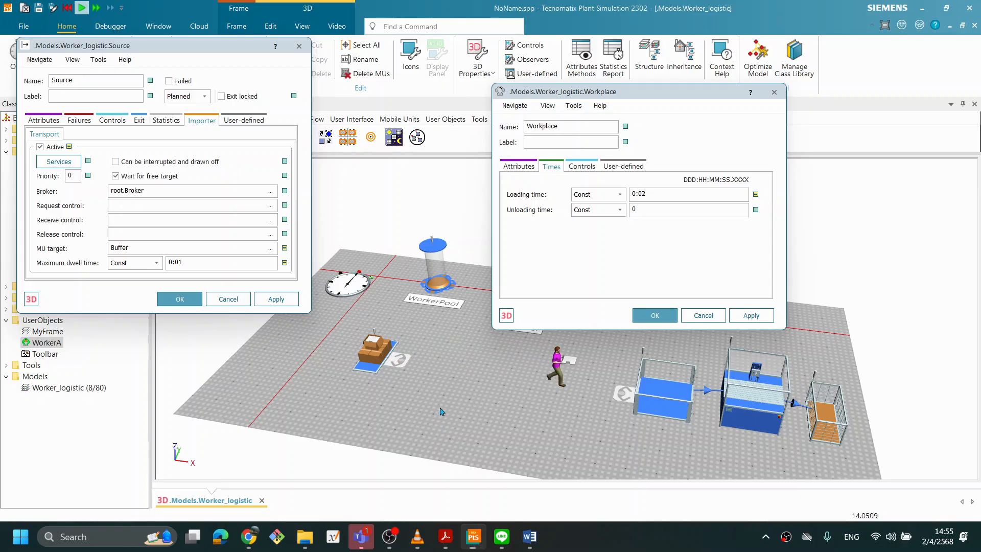
mouse_move(472, 419)
middle_down()
mouse_move(485, 414)
mouse_move(464, 407)
mouse_move(476, 412)
middle_up()
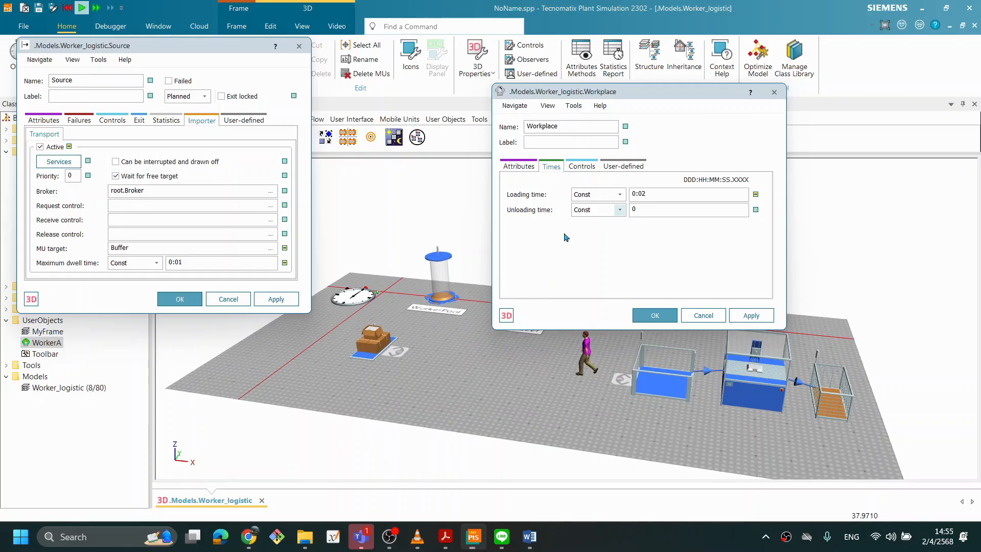
mouse_move(399, 354)
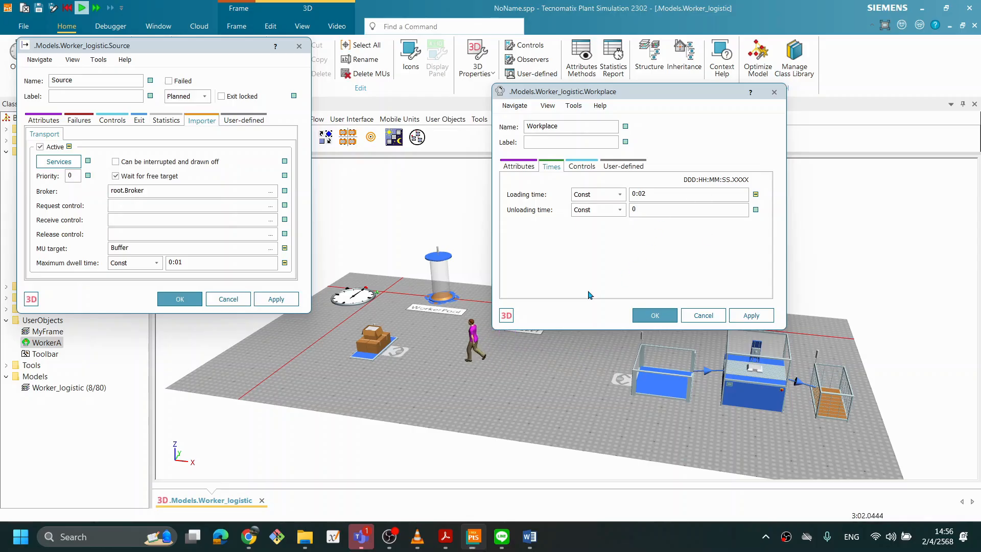
right_click(467, 370)
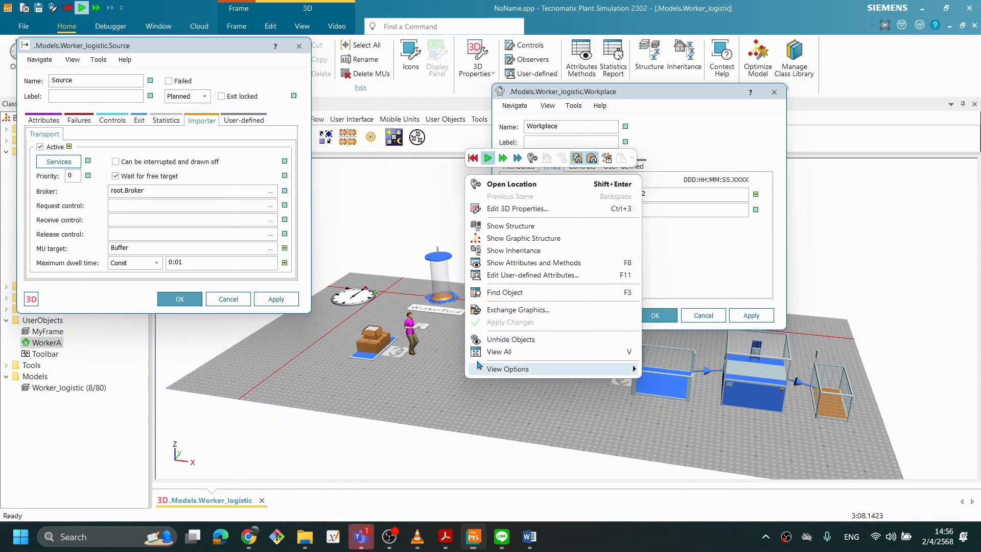
click(472, 159)
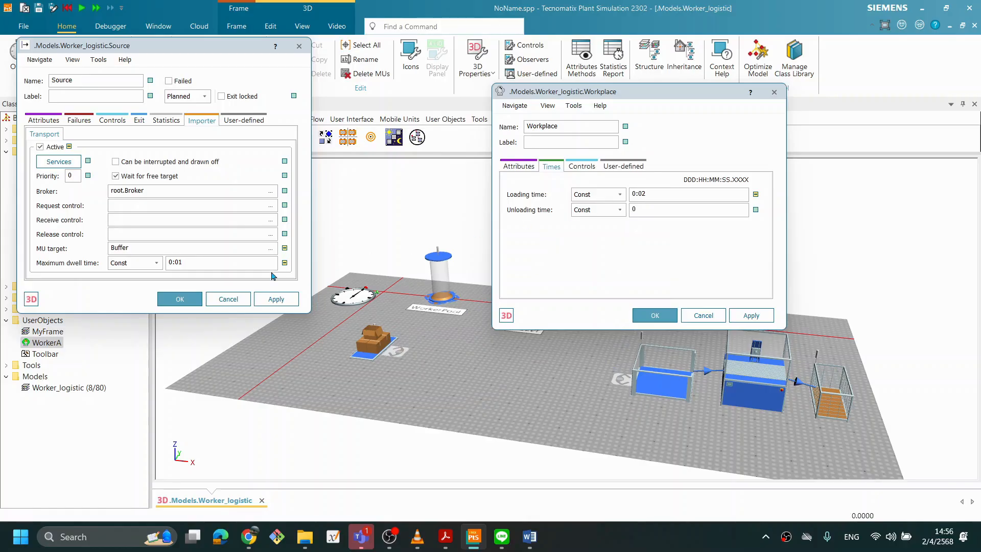
Set the maximum dwell time of the Source's transport importer to 0:10
click(210, 262)
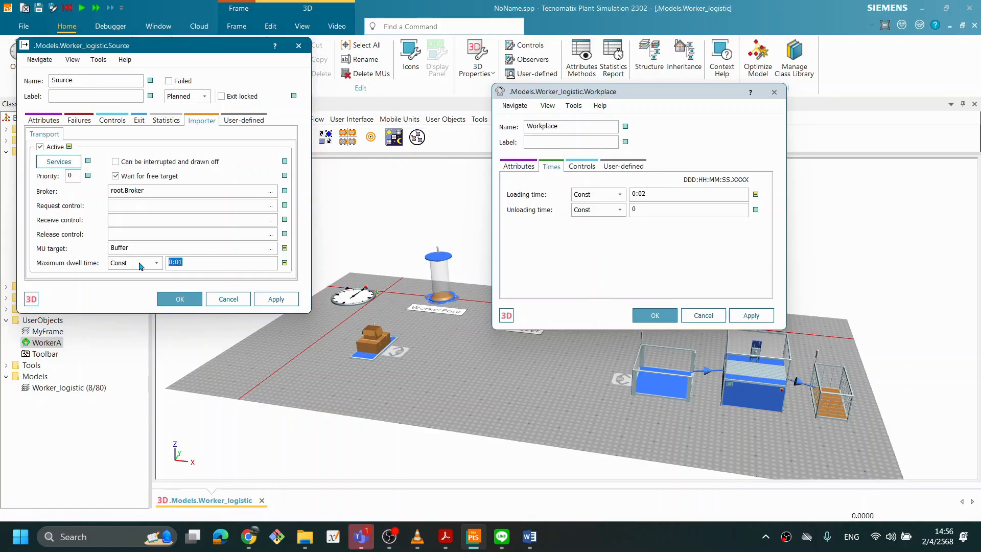
key(Return)
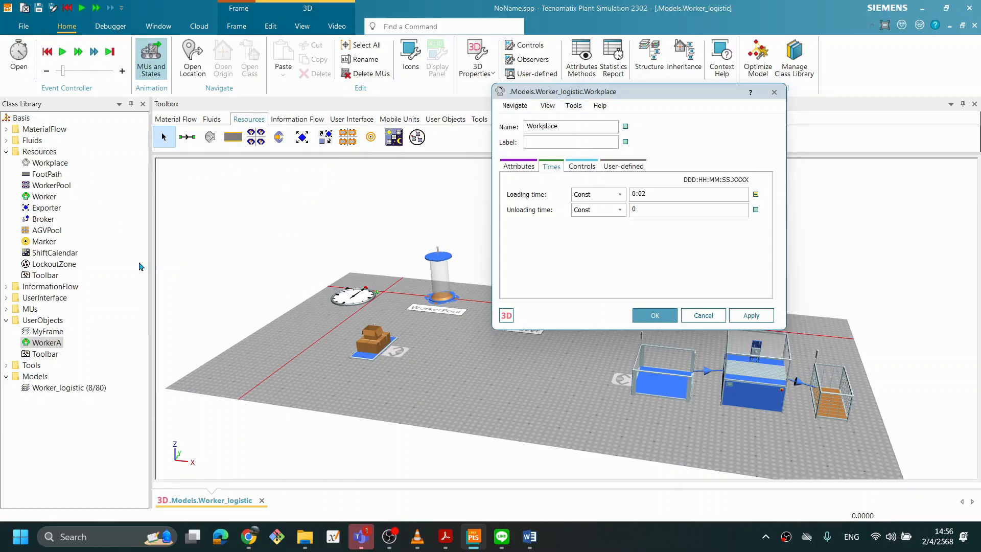
double_click(356, 347)
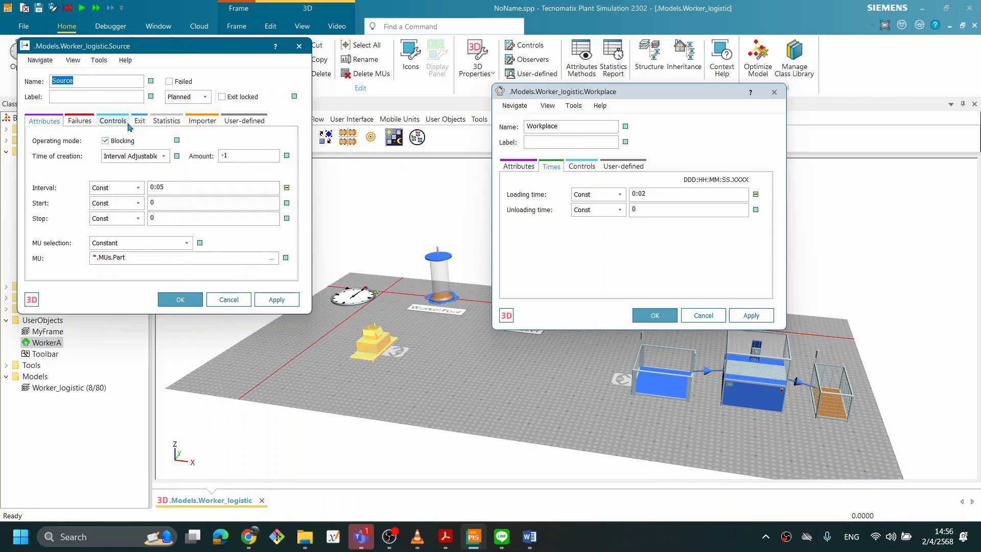
click(202, 121)
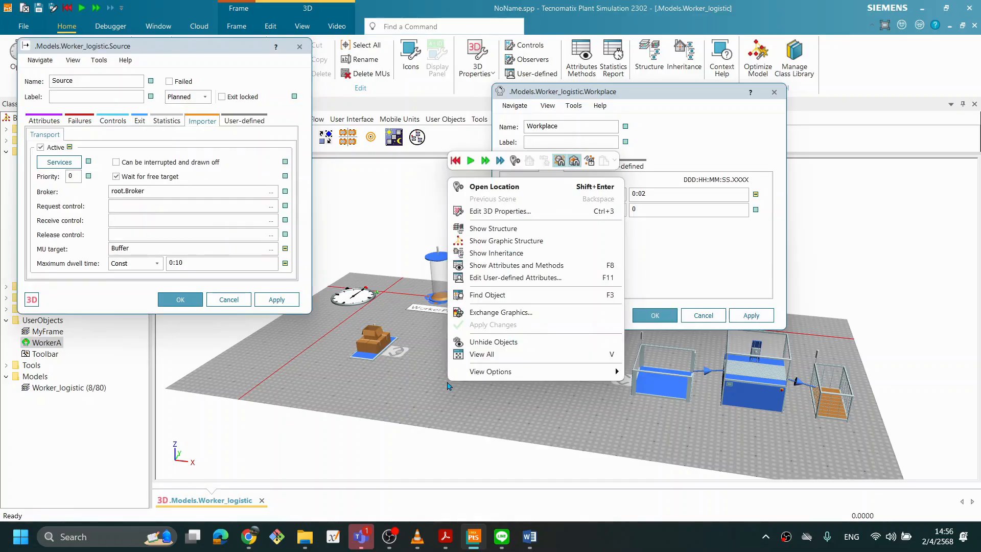
Run the simulation with the changed dwell time, close the Workplace's settings to see WorkerA's trips, and reset the model
right_click(449, 179)
click(381, 218)
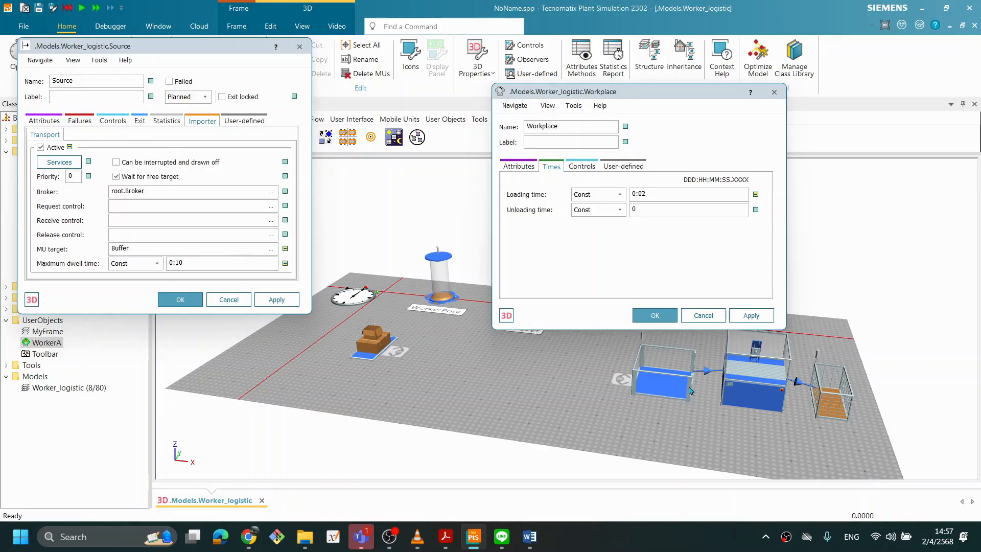
right_click(461, 408)
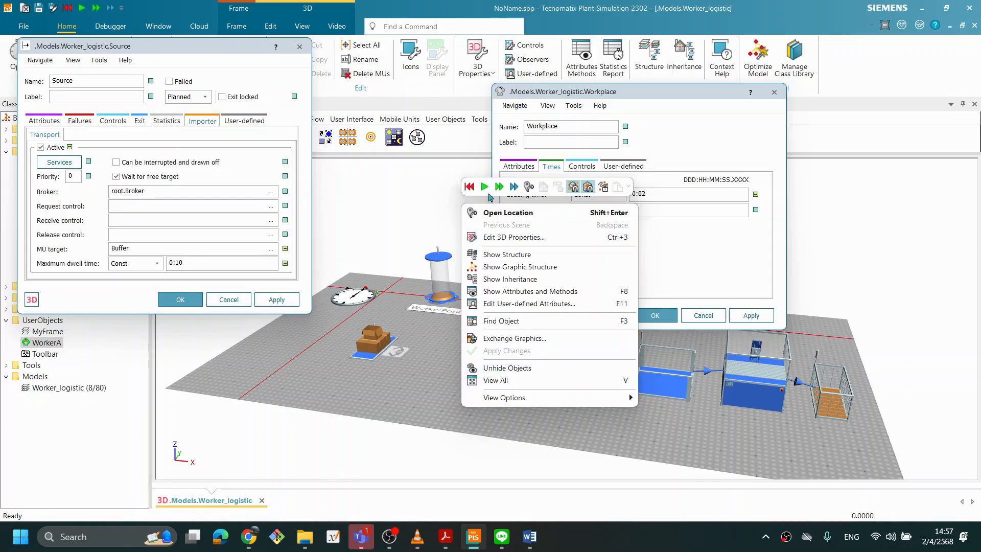
click(485, 189)
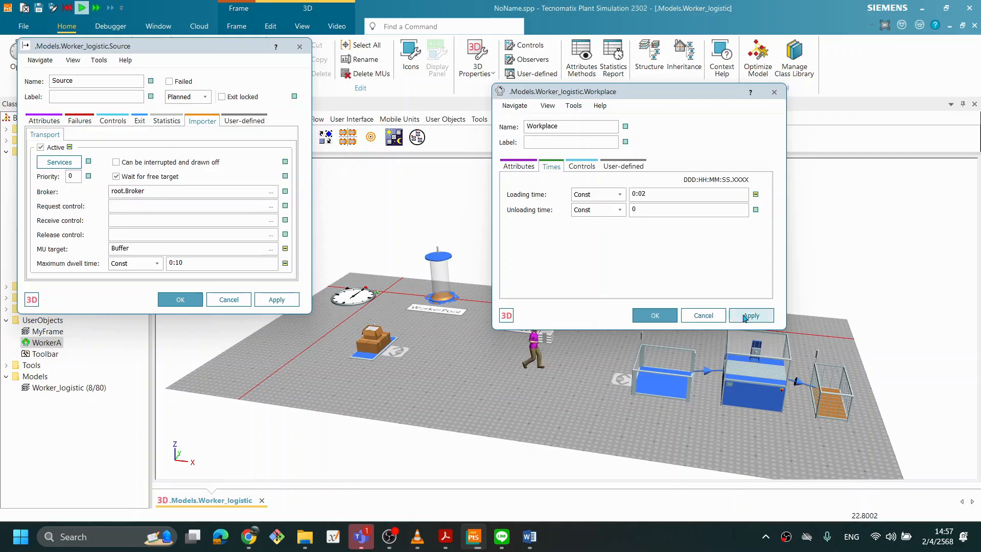
click(703, 315)
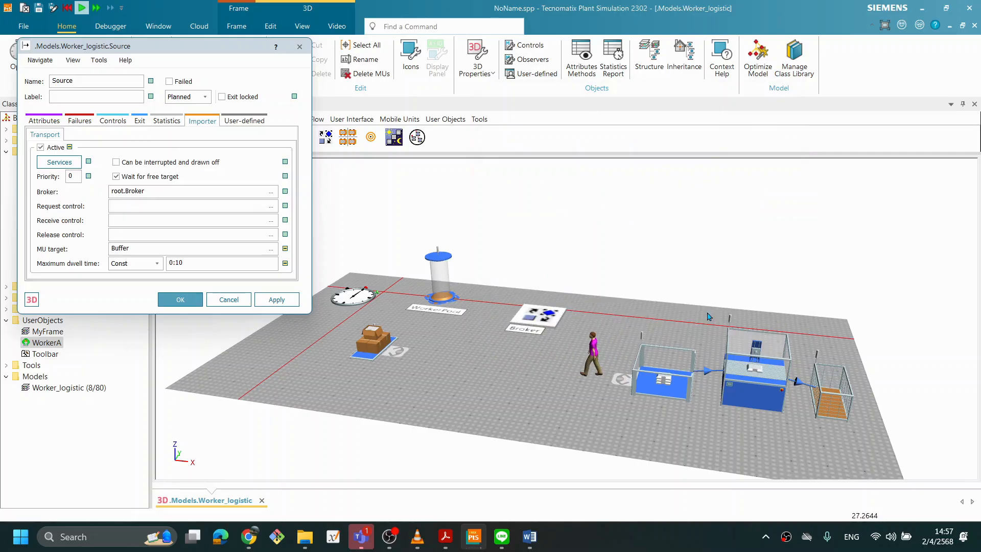
right_click(519, 388)
click(527, 169)
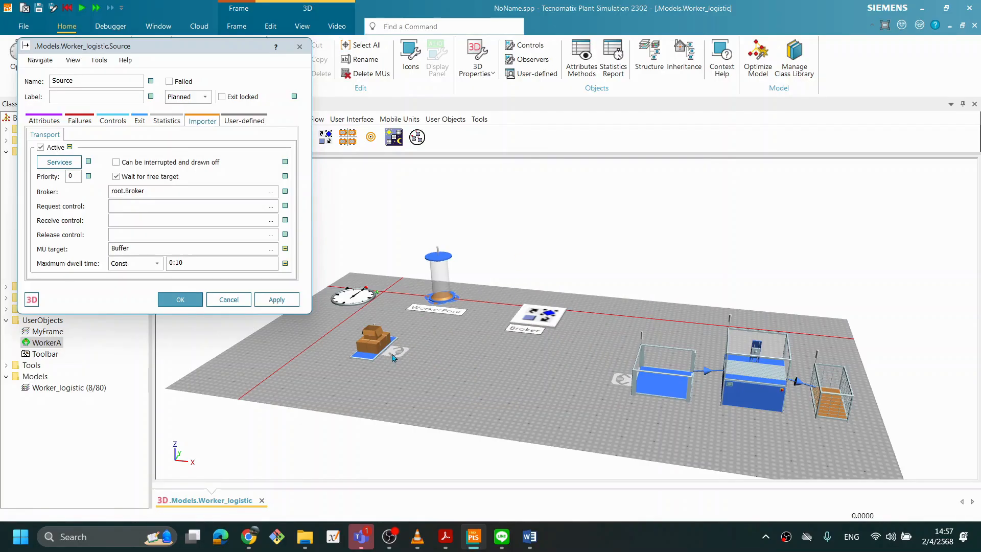
Set the Source's part creation interval to 0 and apply it
double_click(374, 350)
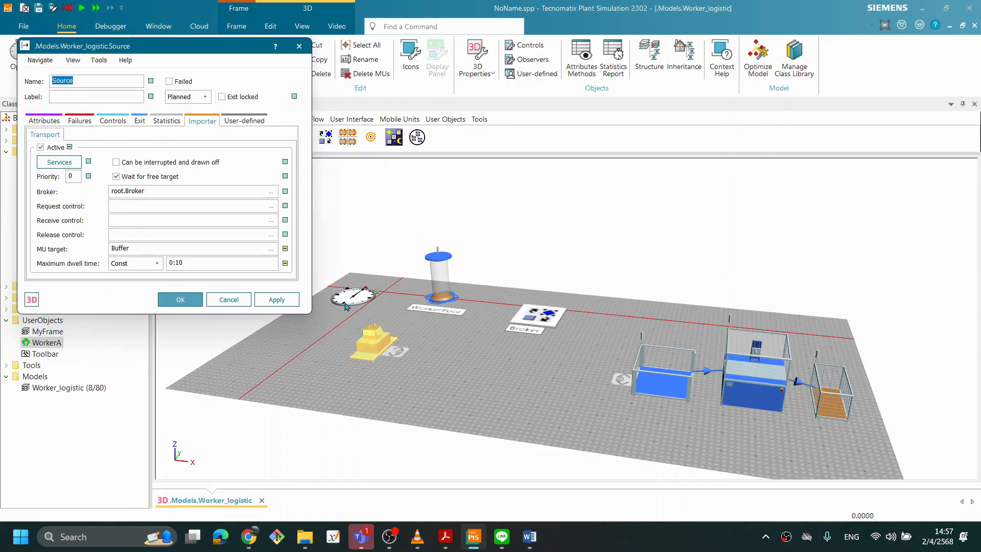
click(46, 123)
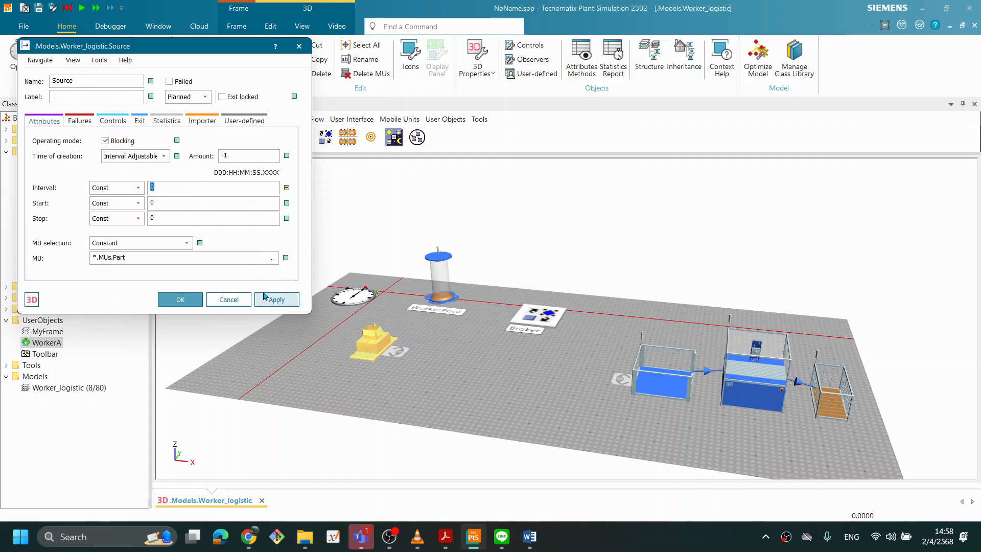
click(275, 299)
Run the simulation with the new creation interval, examine how many parts WorkerA carries to the Buffer, and reset it
right_click(487, 394)
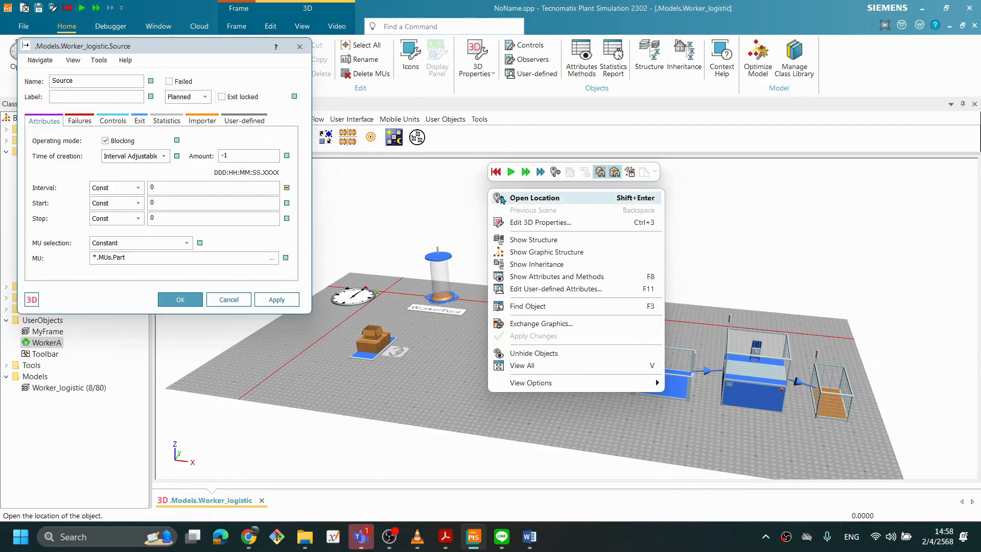
click(495, 172)
right_click(500, 404)
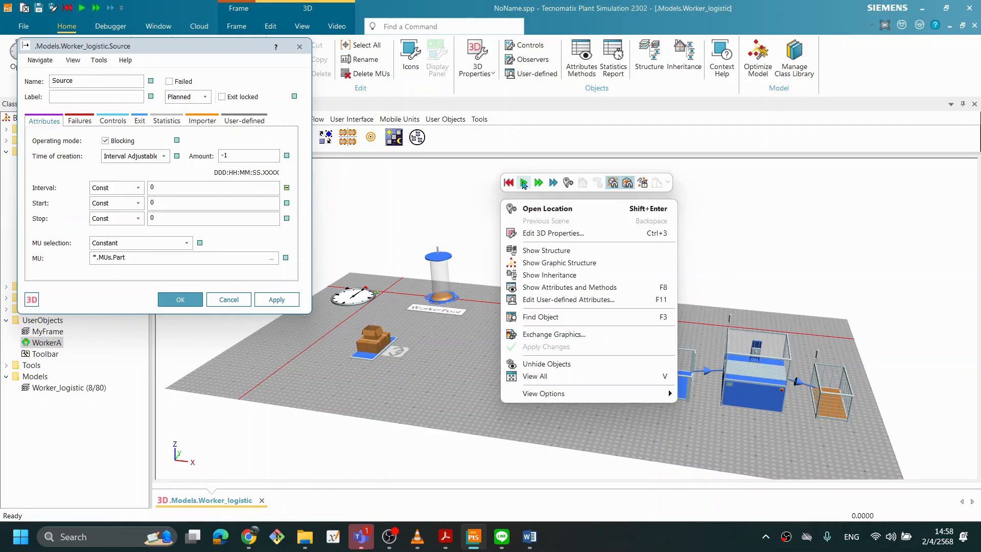
click(523, 183)
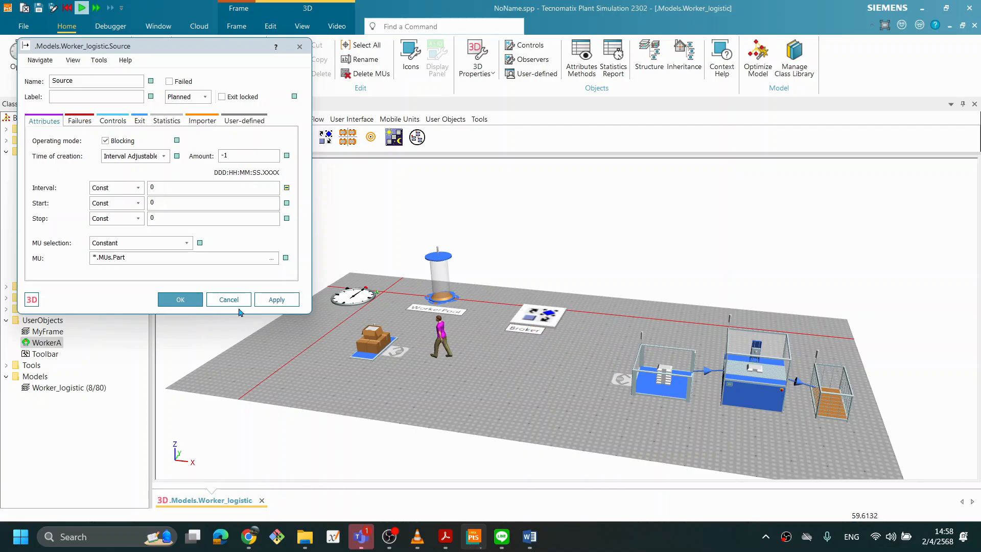
right_click(553, 420)
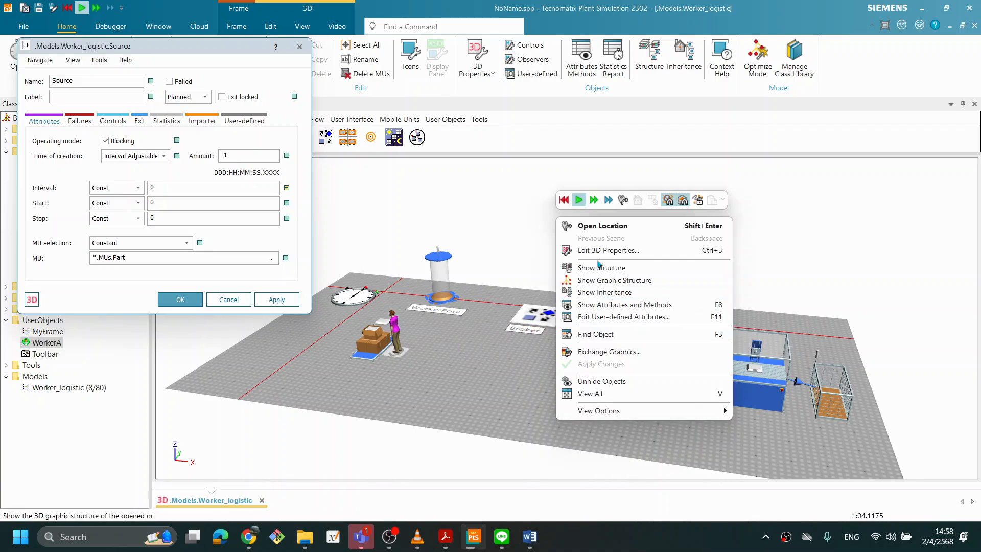
click(563, 204)
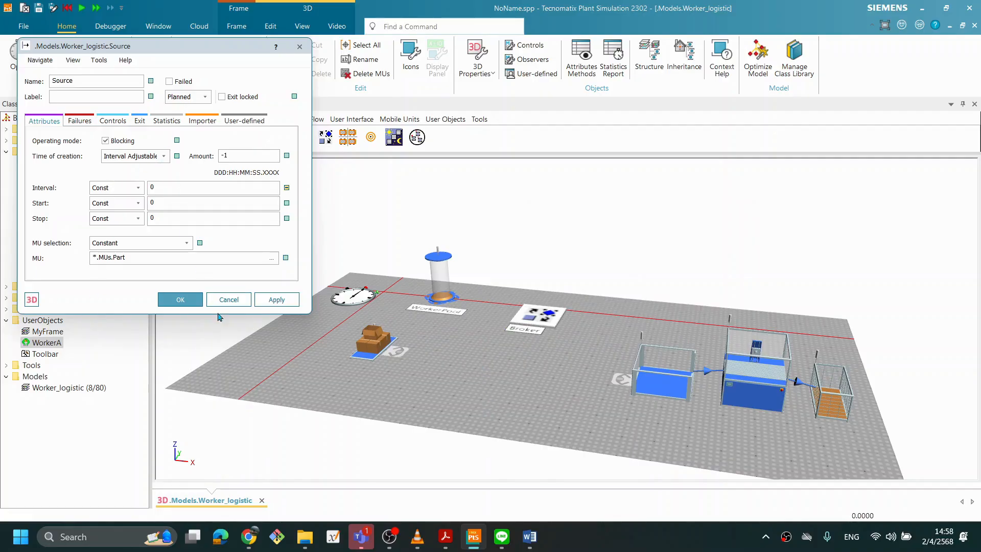
Try to set the loading time of the Workplace beside the Source to 0:08
double_click(394, 357)
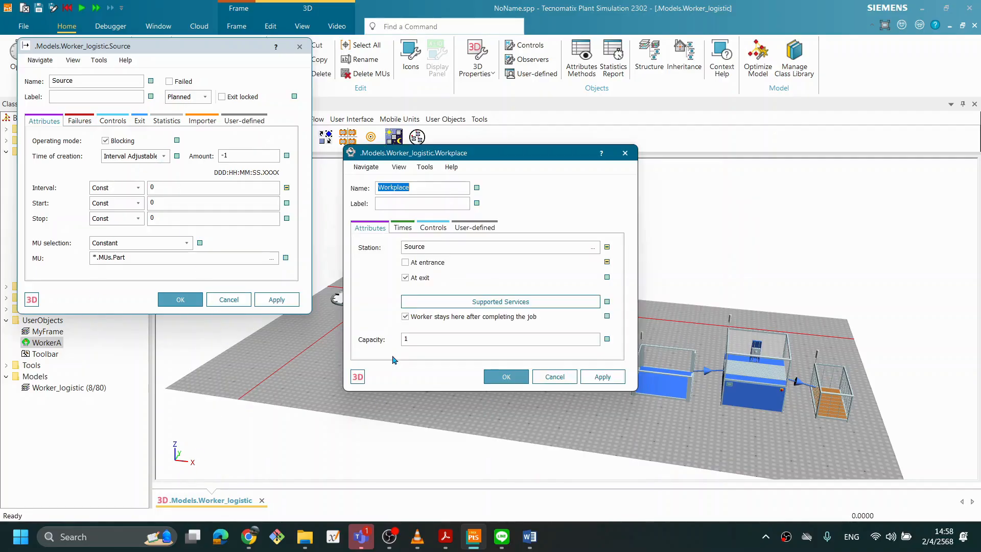
drag(461, 154, 652, 149)
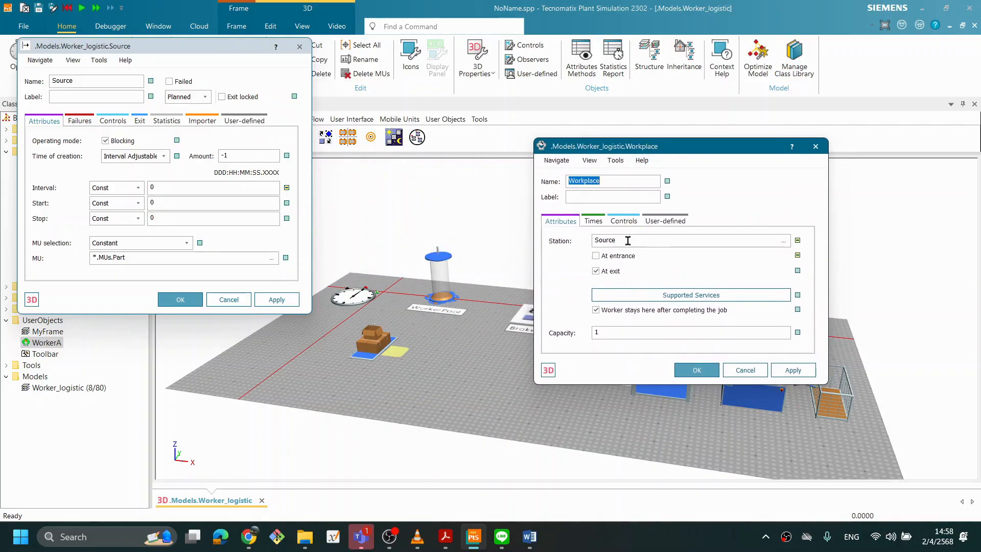
click(593, 221)
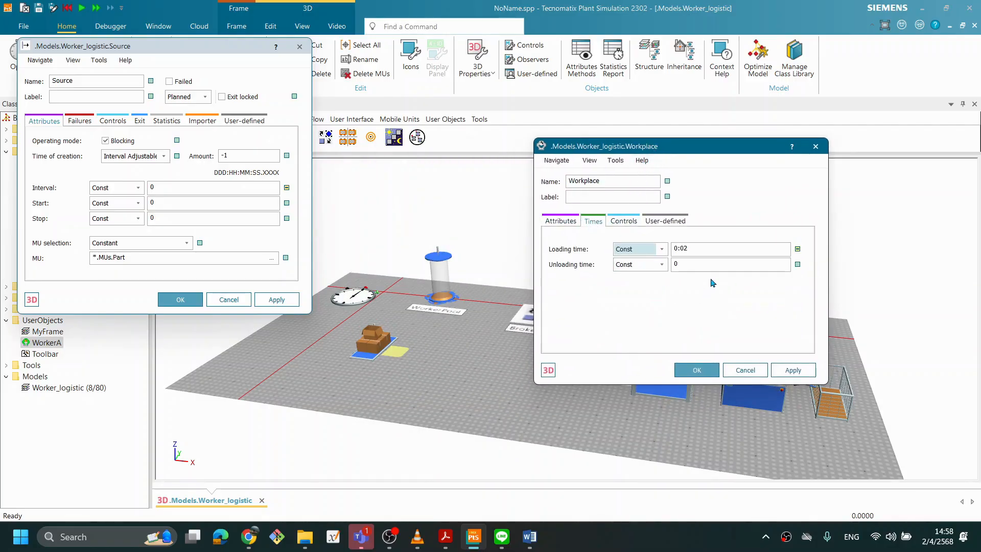
click(701, 252)
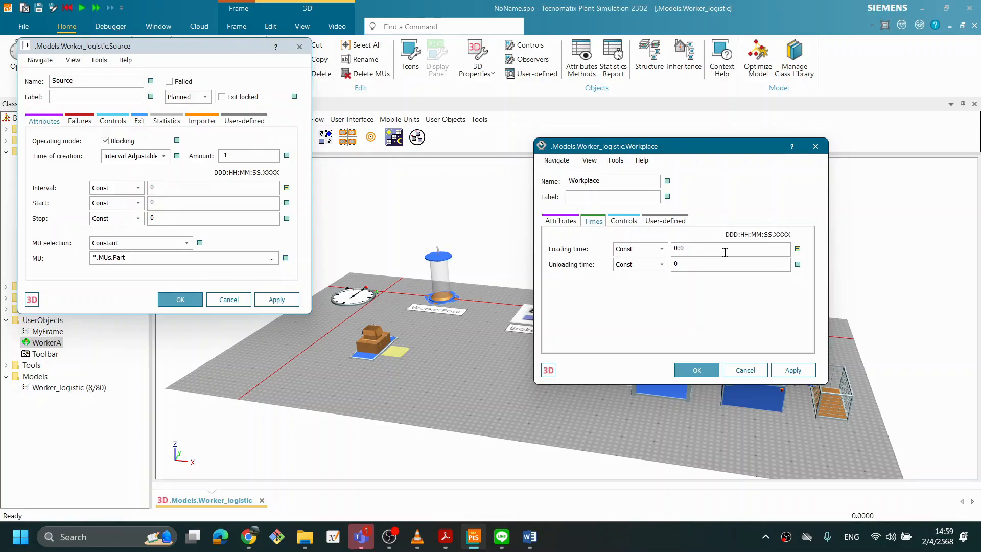
text(8)
click(704, 371)
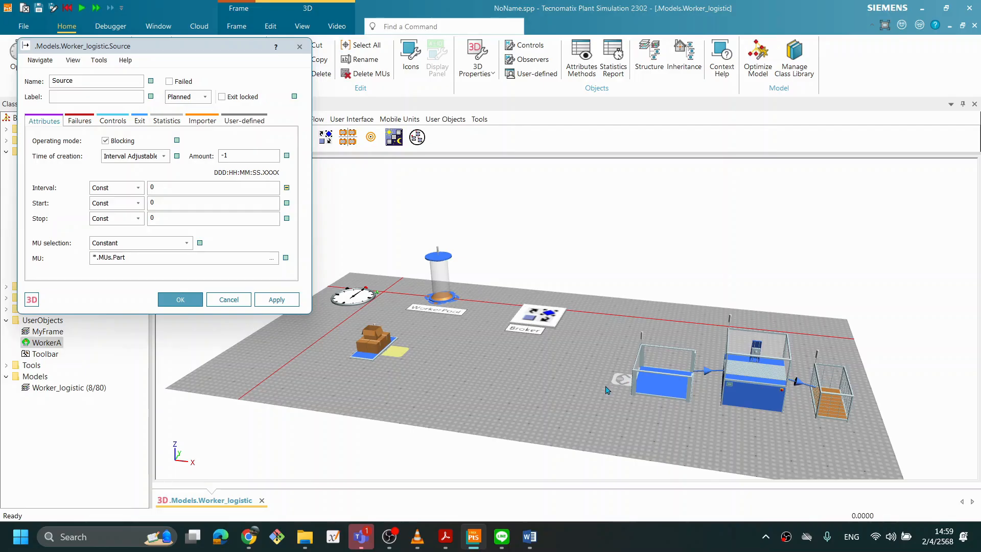
Run the simulation, examine how WorkerA loads parts at the Source, and reset the model
right_click(464, 368)
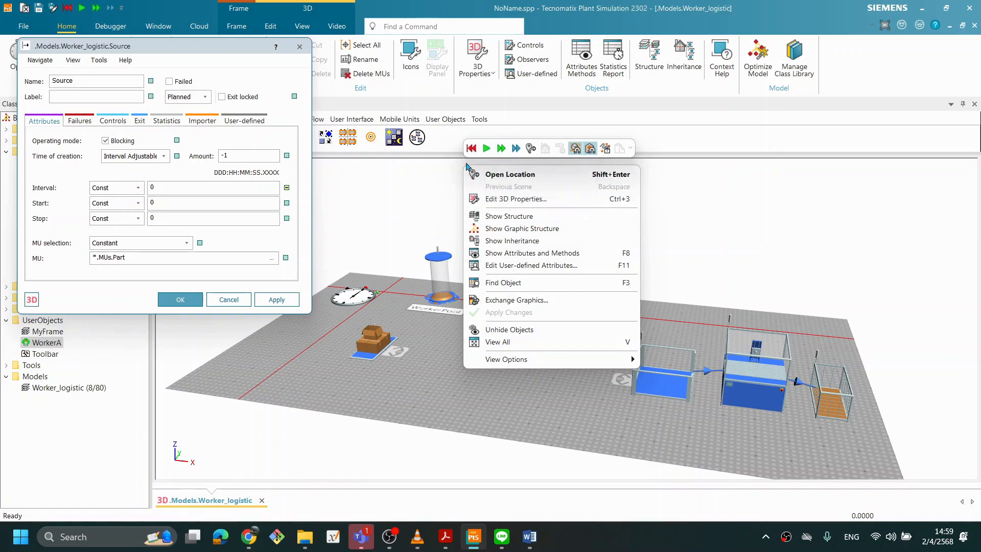
click(486, 148)
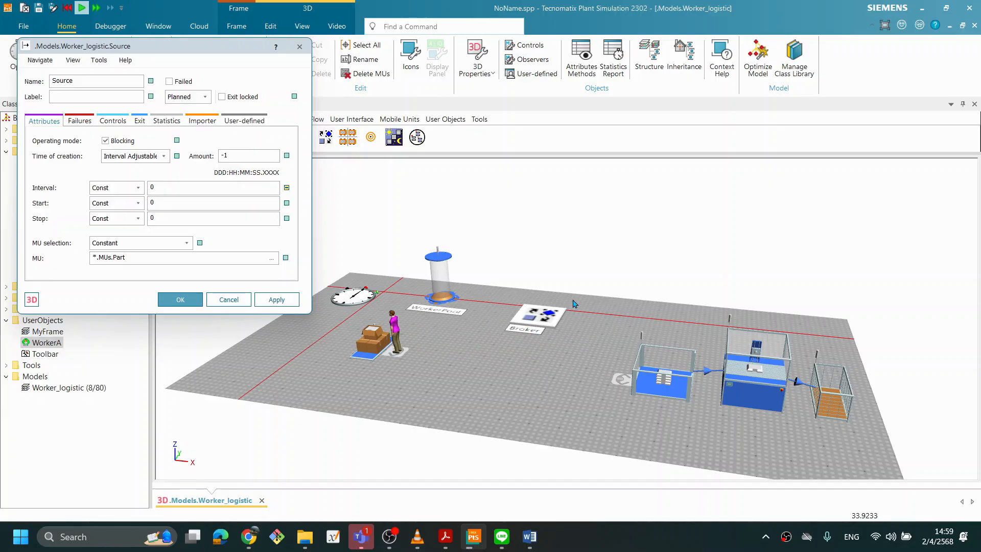
right_click(470, 165)
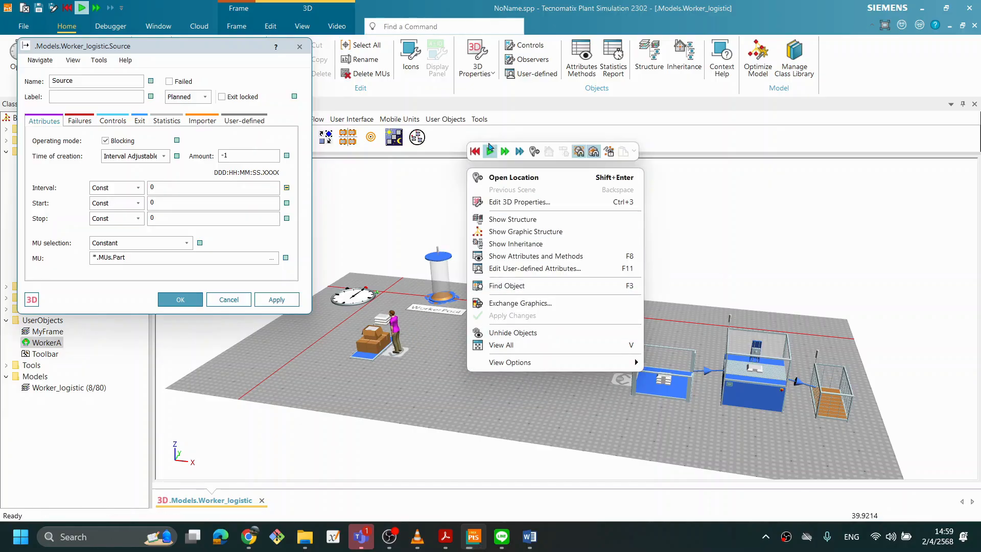
click(475, 156)
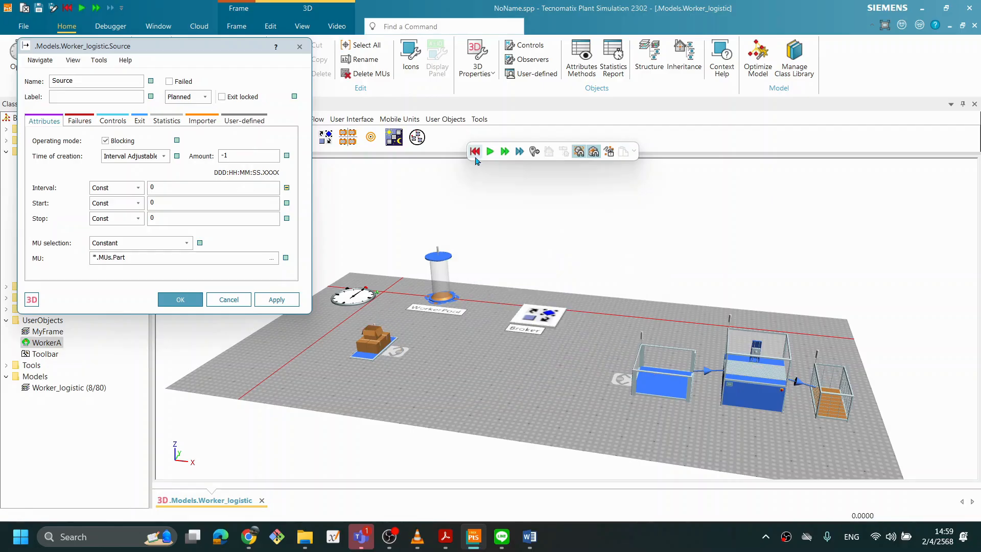
Set the loading time of the Source's Workplace to 0:08, apply it, and move its settings clear of the model
double_click(398, 352)
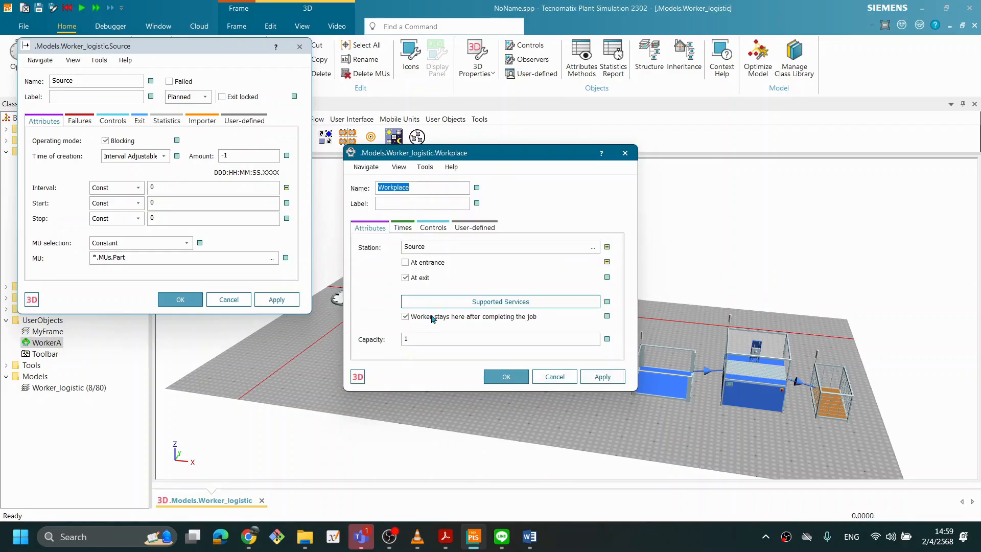
click(409, 228)
click(515, 252)
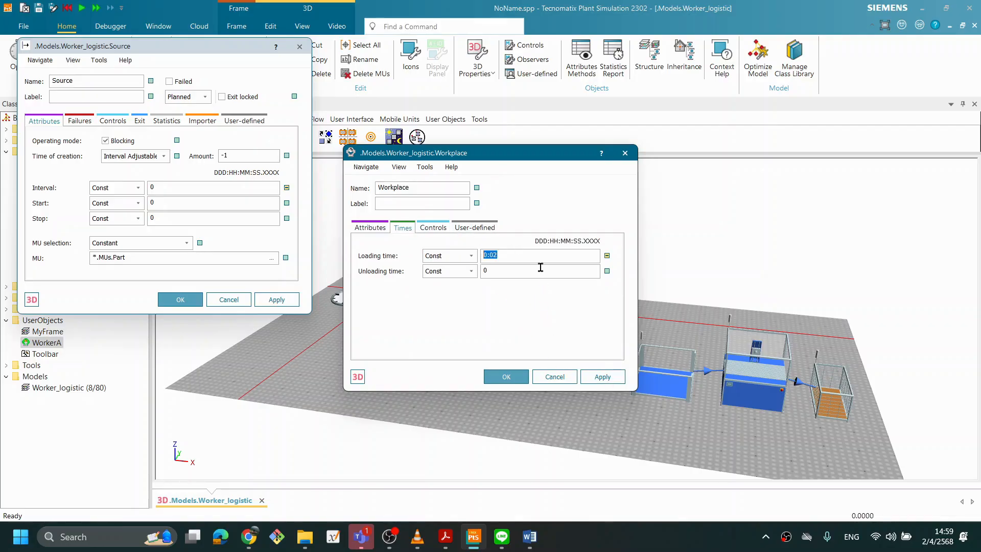
text(8)
click(602, 376)
drag(526, 157, 751, 110)
Reset and run the simulation with the new loading time, examine WorkerA's trips, and close the Workplace and Source settings
right_click(445, 377)
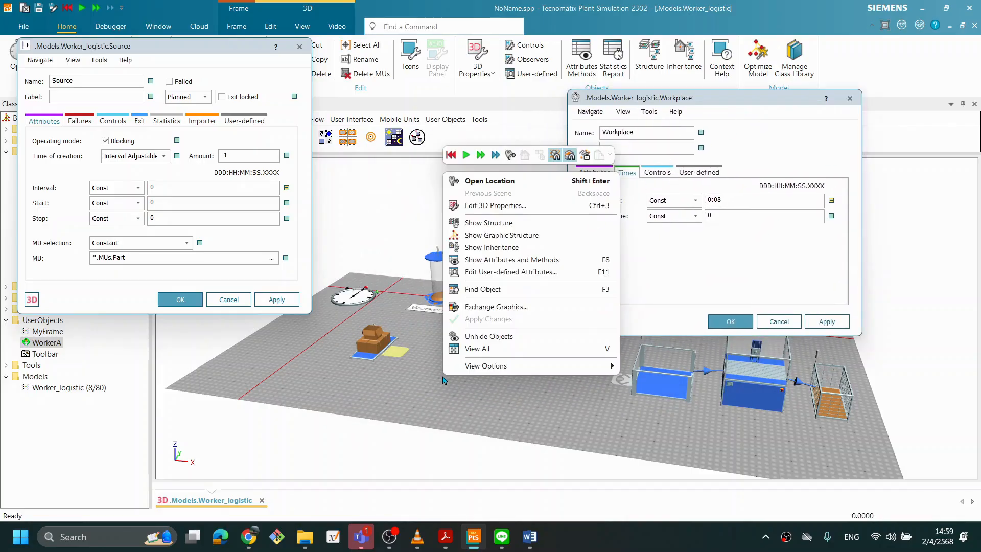
click(451, 155)
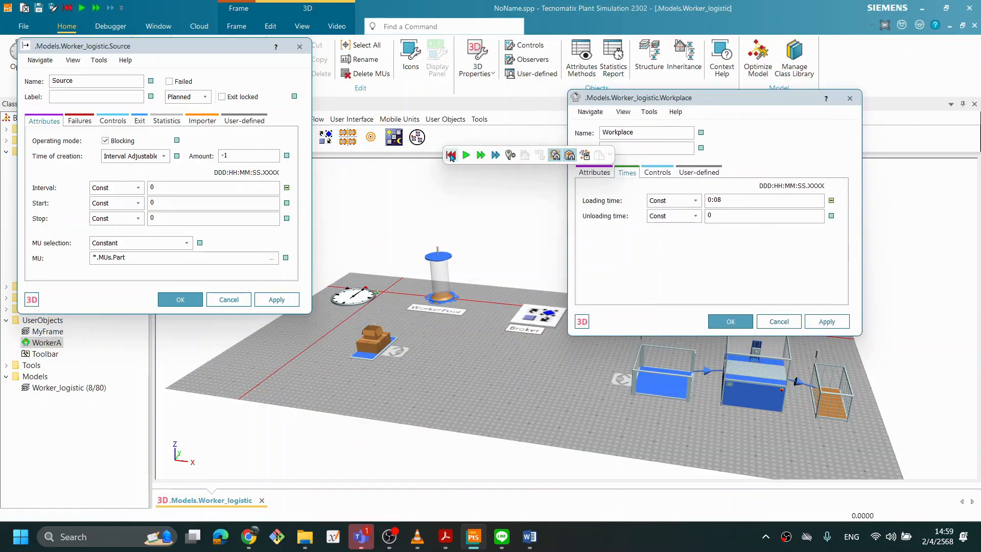
click(465, 155)
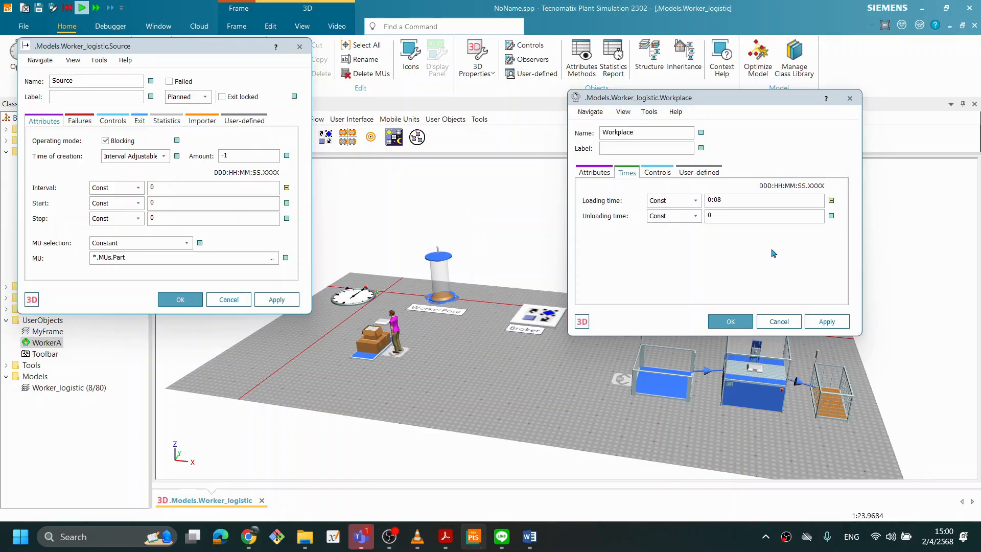
click(728, 321)
click(228, 300)
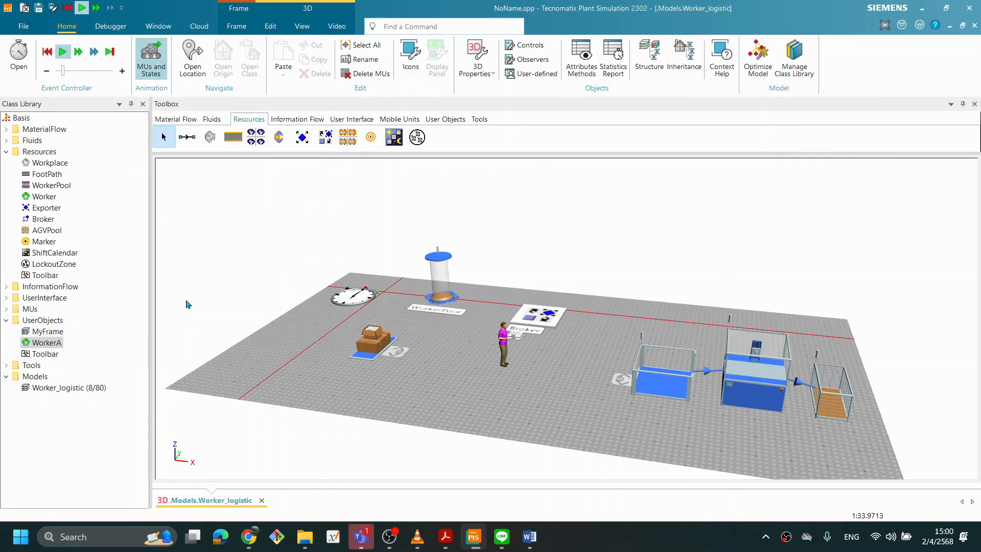
Reset the running simulation of the Worker_logistic model
right_click(488, 397)
click(495, 176)
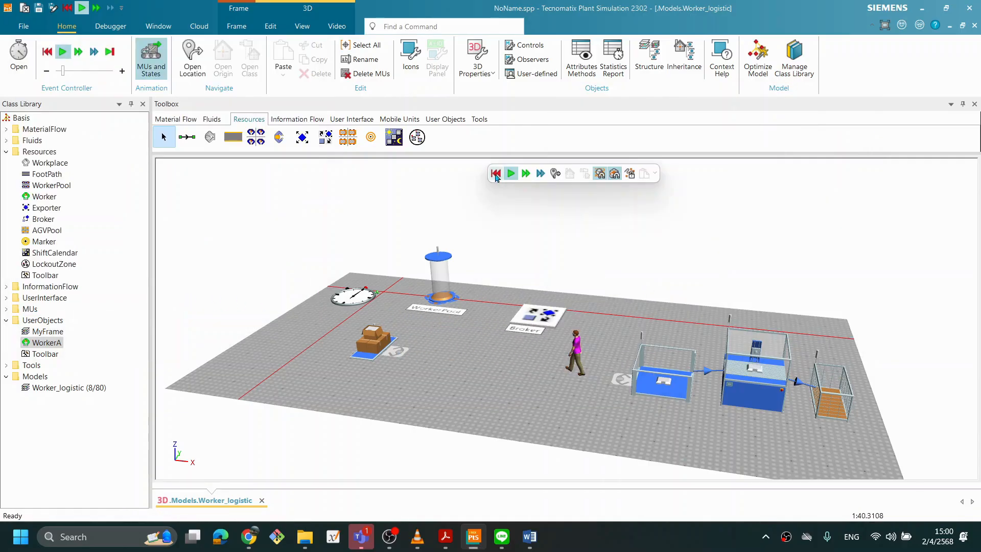
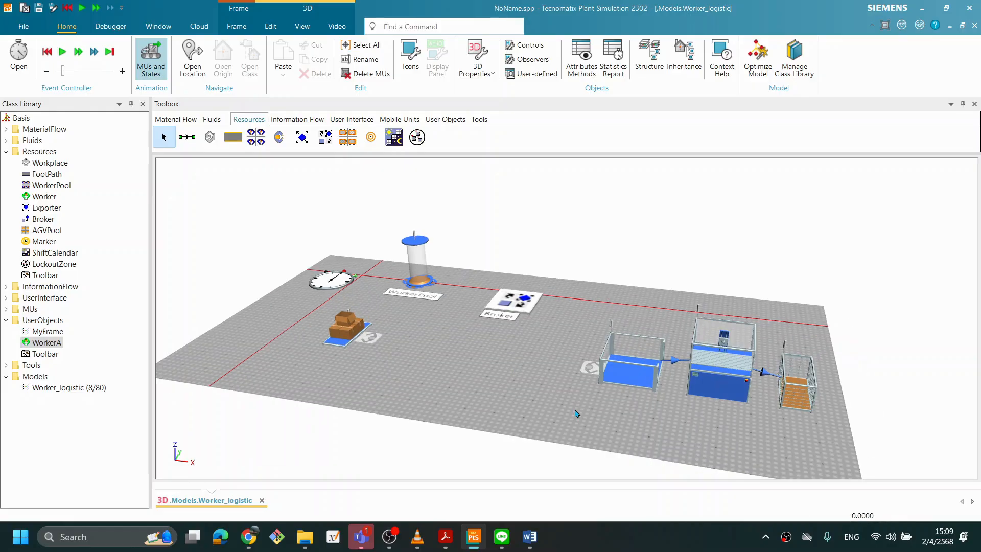
Review the loading and unloading times of Workplace1 at the Buffer and close its settings without changes
middle_drag(544, 367, 568, 383)
double_click(610, 373)
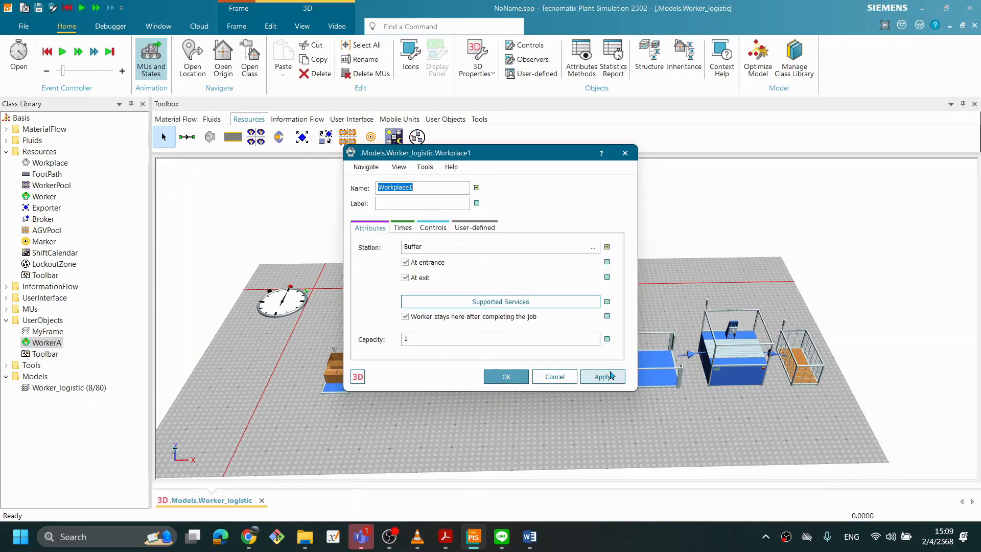
drag(545, 157, 607, 104)
click(539, 214)
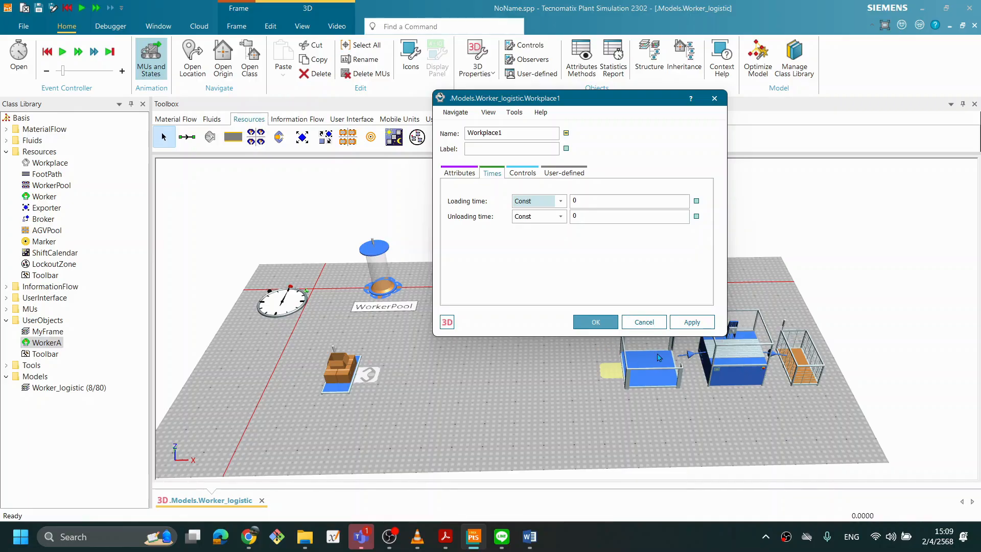
drag(604, 107, 580, 108)
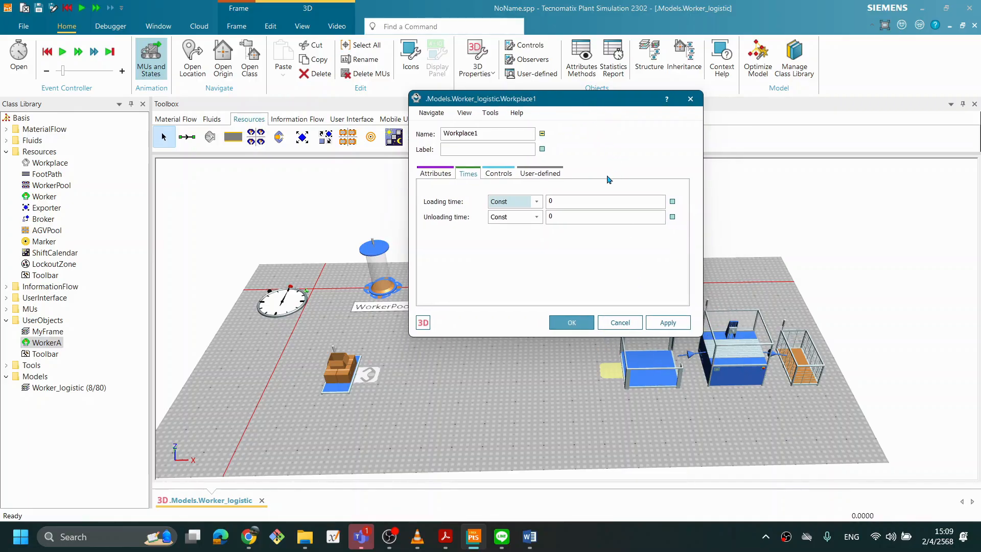
click(576, 216)
double_click(553, 216)
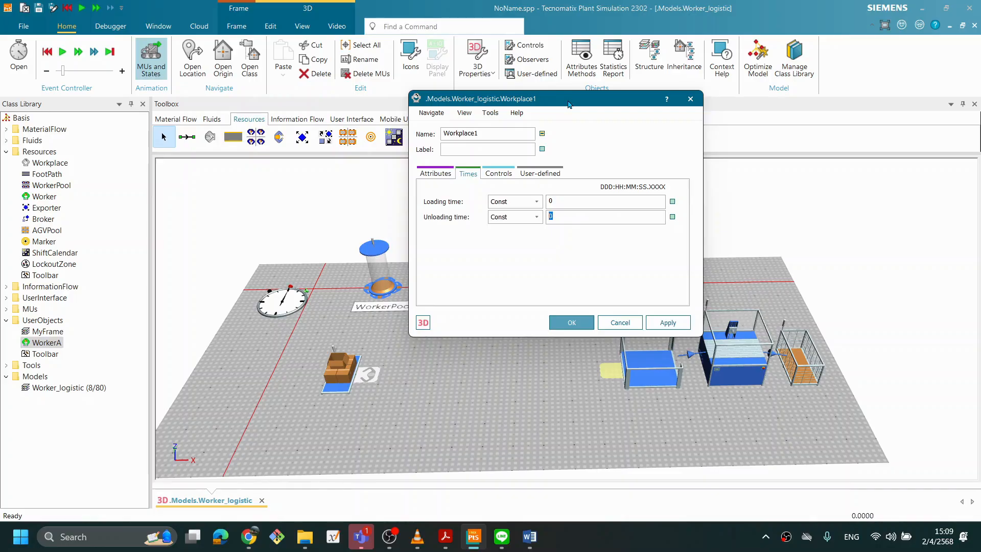
drag(568, 101, 586, 129)
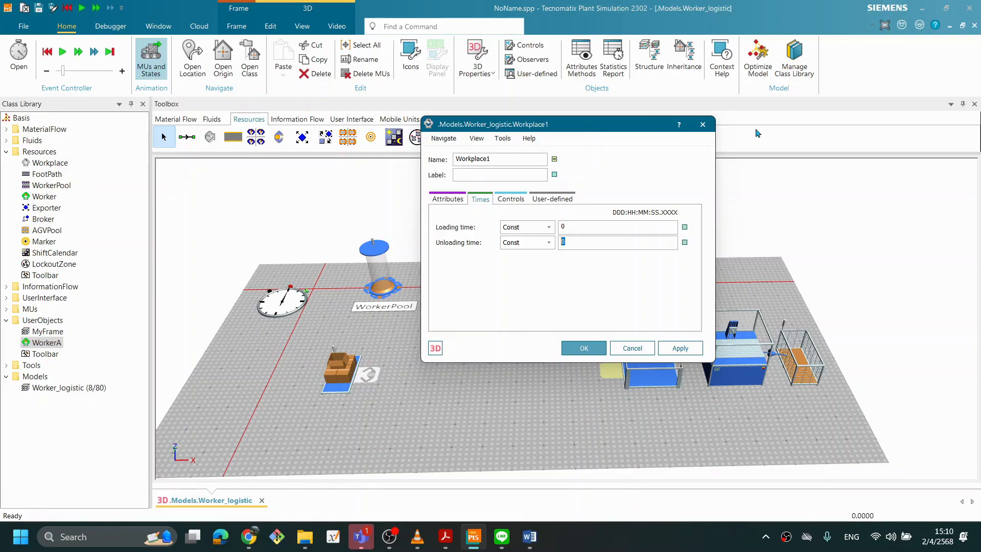
drag(587, 131, 558, 134)
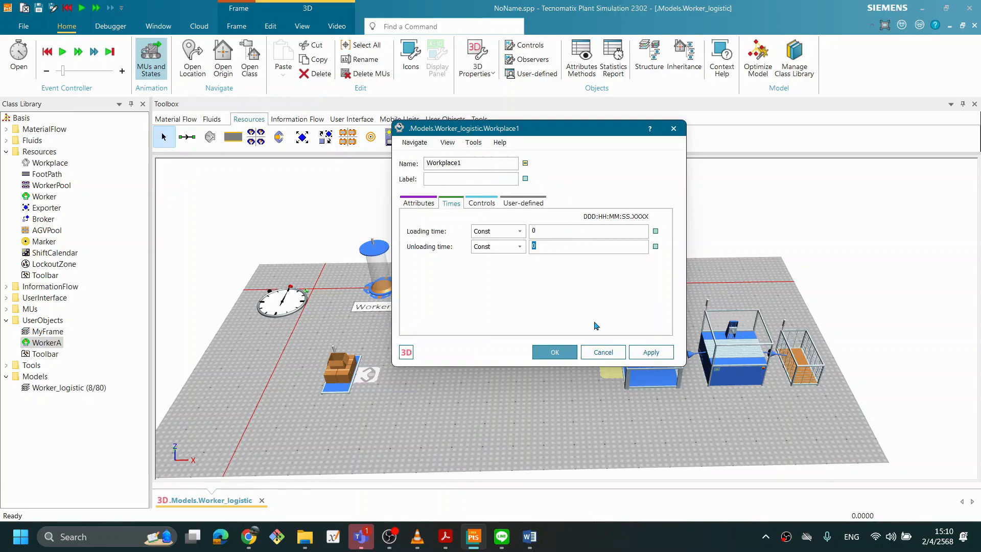
click(609, 354)
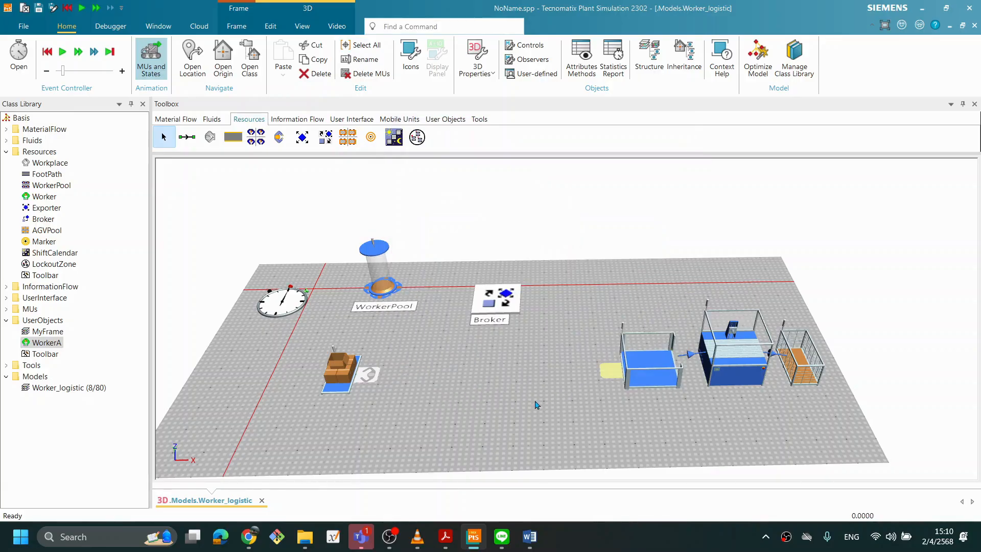
Check the attributes of the workplace assigned to the Source and close its settings without changes
double_click(370, 376)
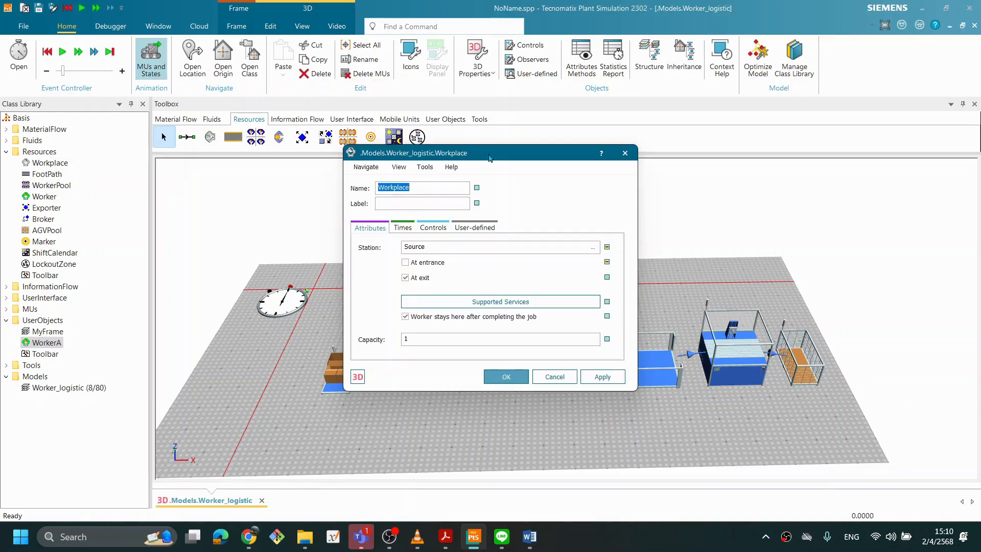
drag(489, 158, 659, 165)
click(725, 384)
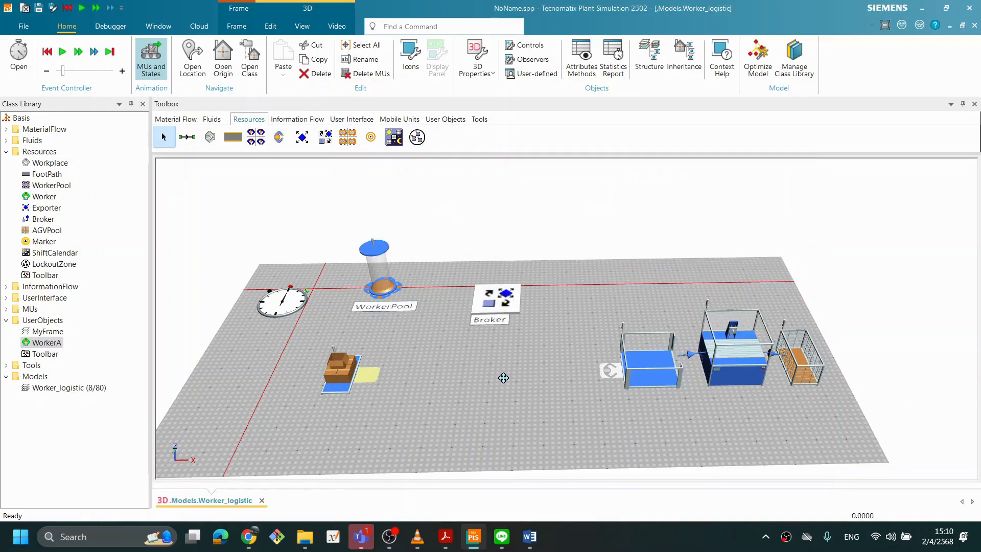
Run the simulation, observe the worker loading and carrying a part from the Source towards the Buffer, and reset it
right_click(503, 377)
click(527, 155)
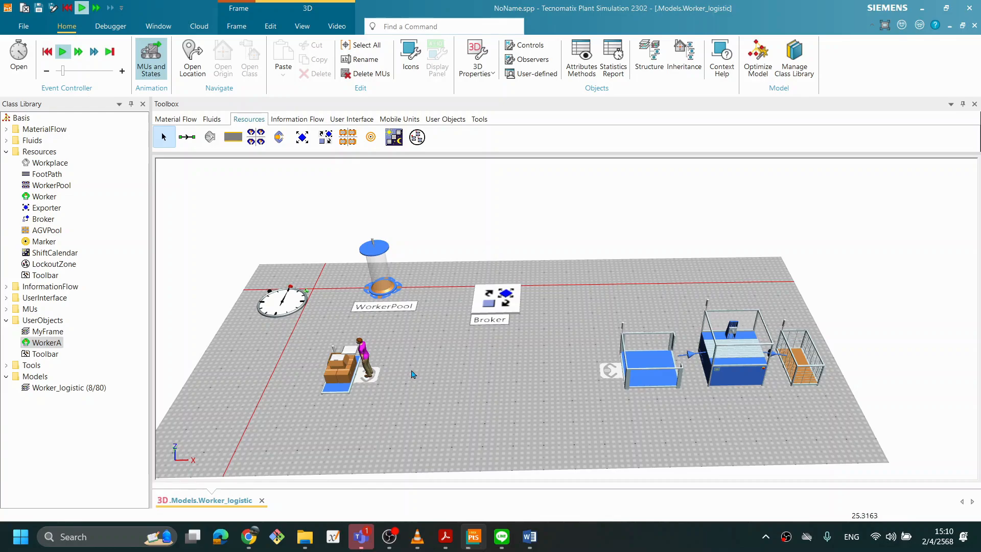
mouse_move(406, 374)
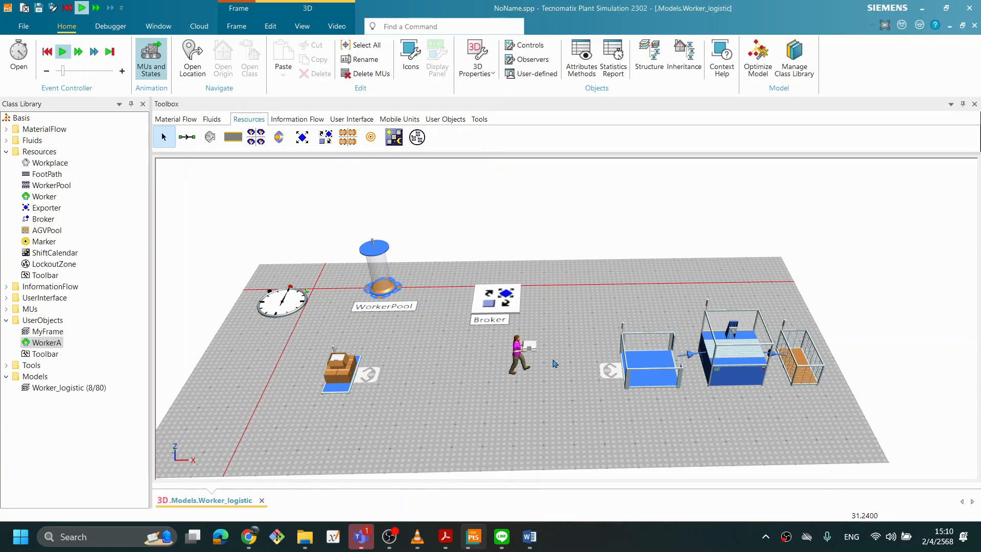
right_click(466, 378)
click(474, 152)
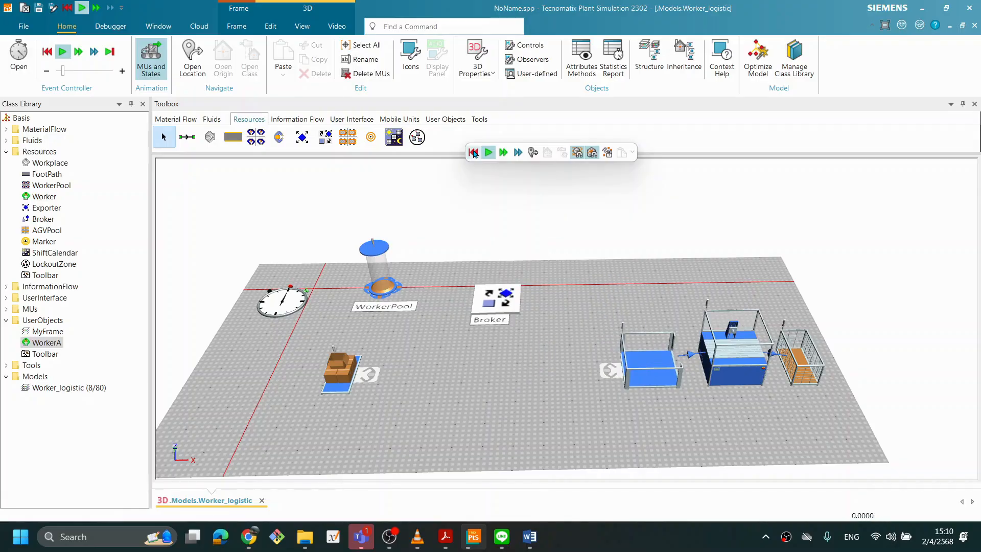
Set the constant loading time of the Source's workplace to 10 seconds
double_click(365, 377)
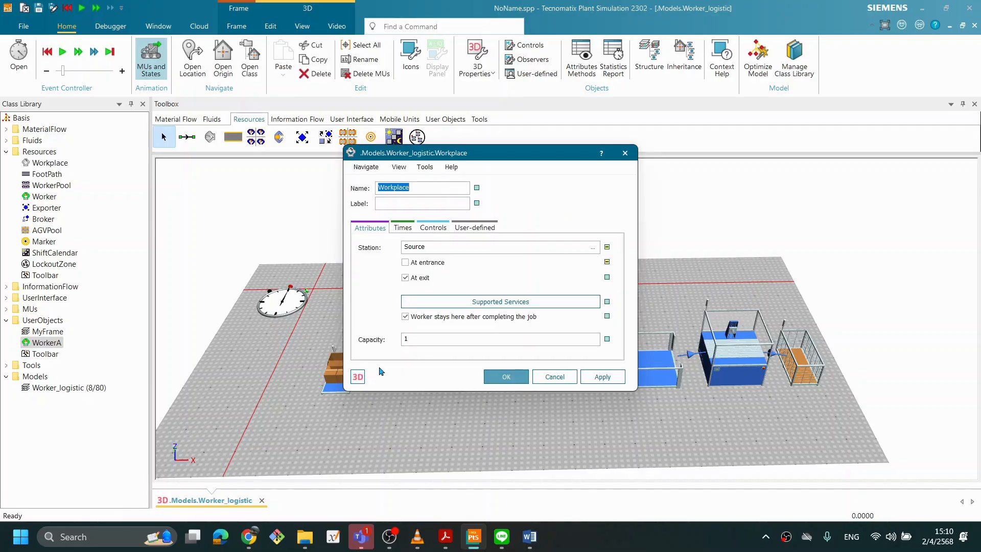
drag(485, 156, 530, 159)
click(445, 230)
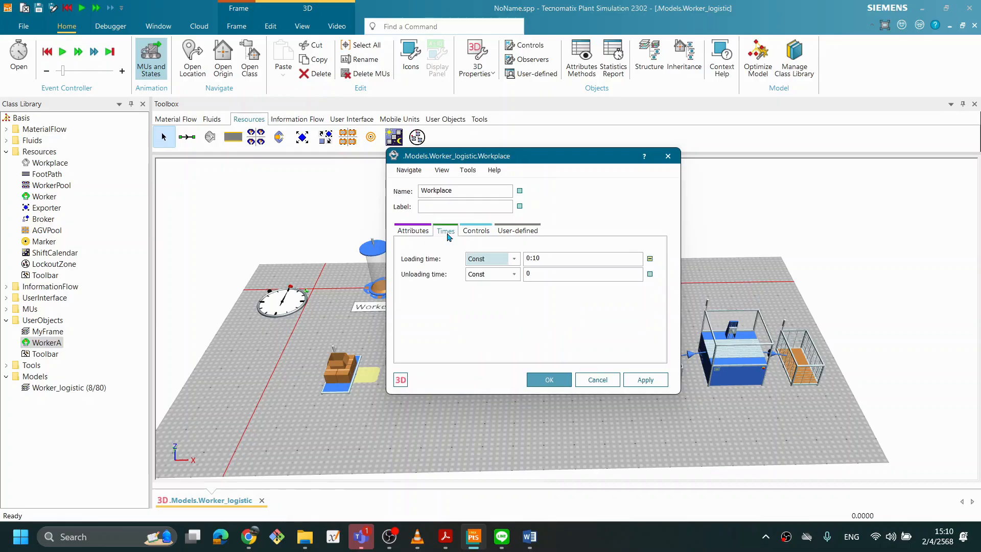
click(545, 263)
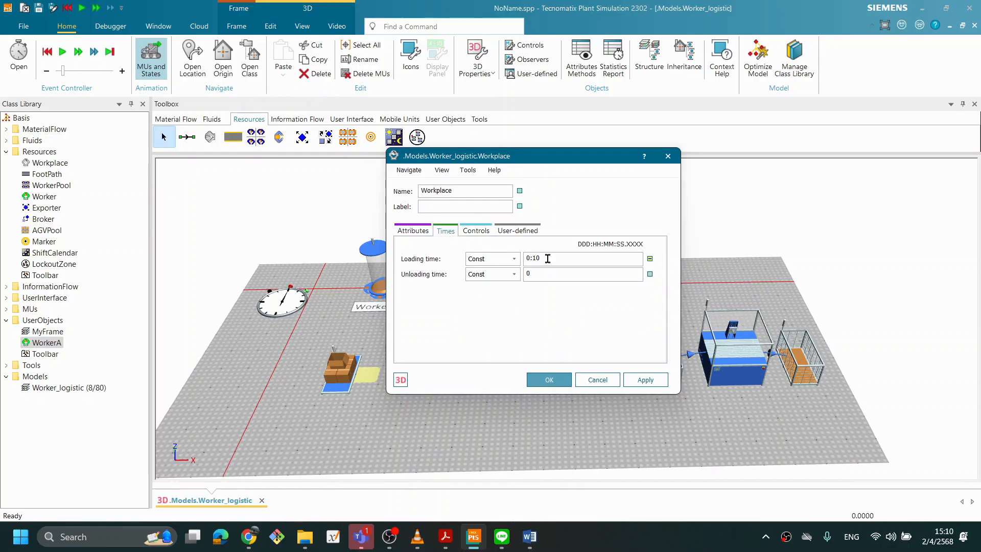
double_click(547, 259)
text(10)
click(644, 380)
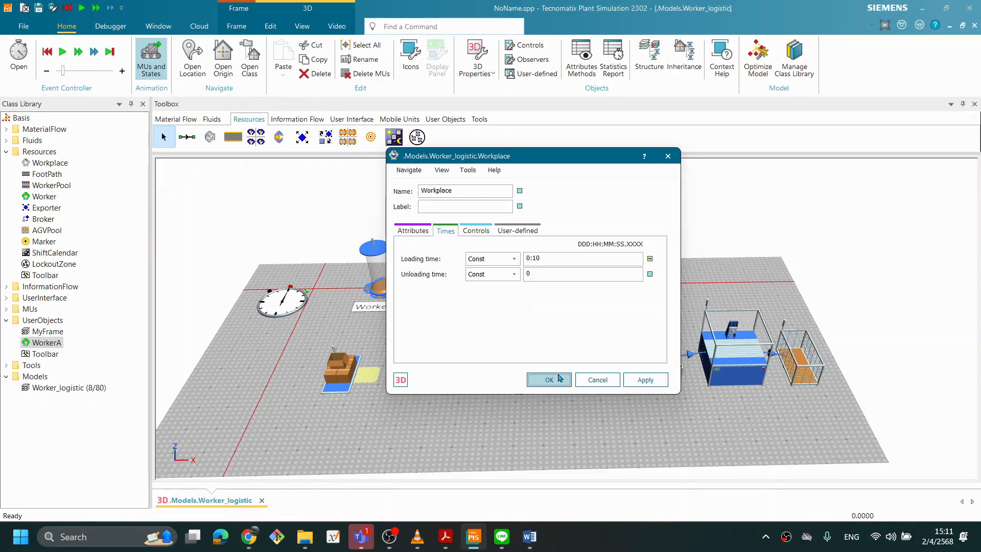
click(559, 378)
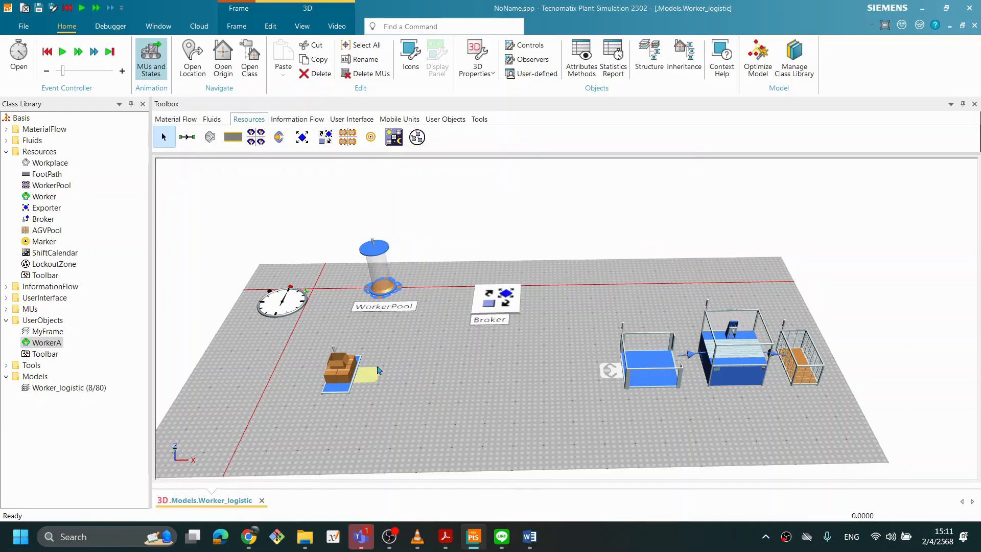
Set the maximum dwell time of the Source's transport importer to 10 seconds
double_click(337, 372)
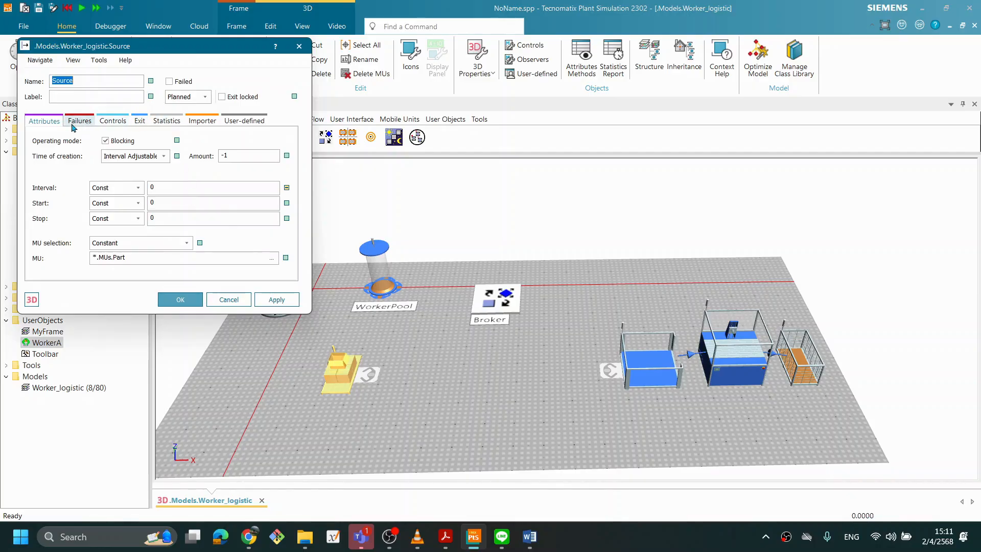
click(204, 123)
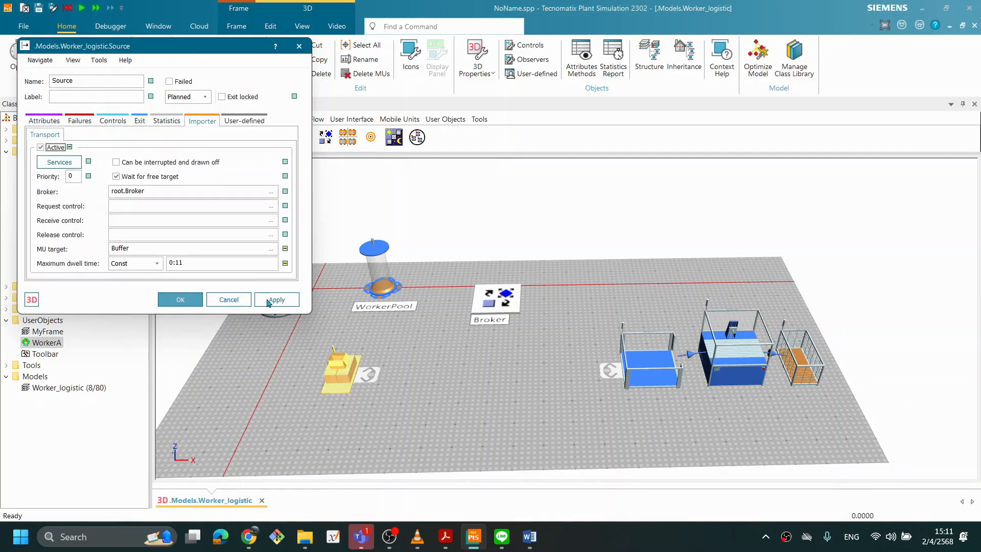
double_click(205, 262)
text(0:10)
click(274, 300)
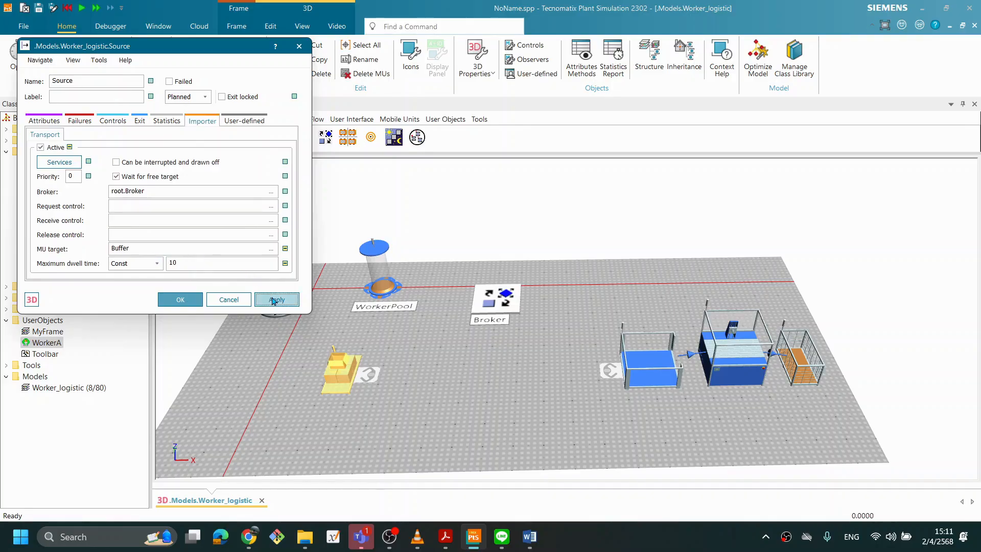
click(194, 302)
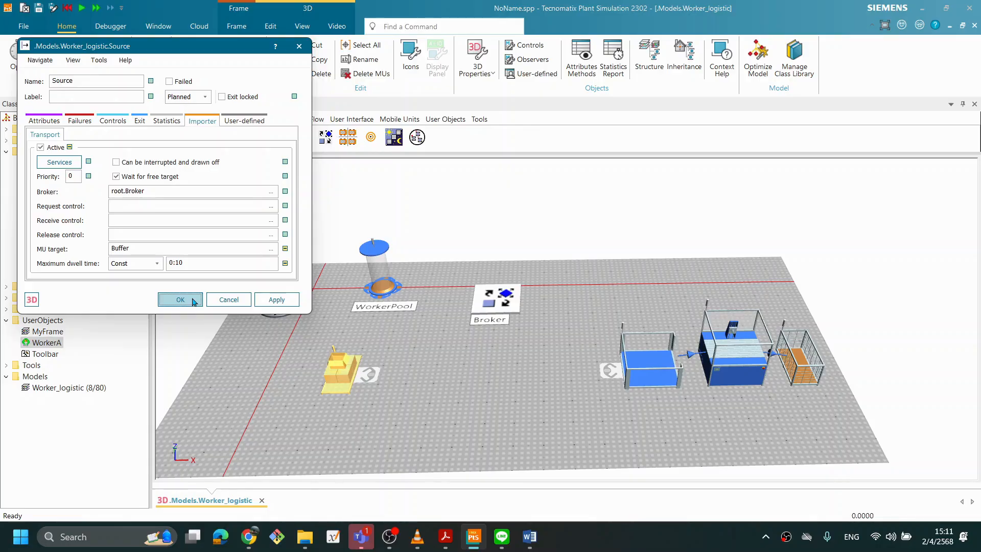
click(194, 302)
click(414, 364)
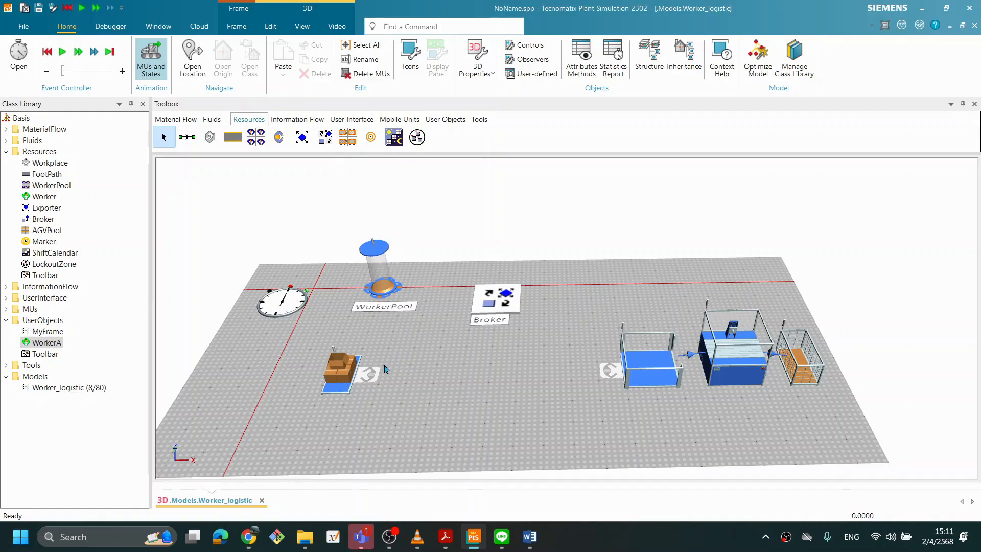
Rerun the simulation to check the worker's transport with the 10-second dwell time, and reset it
right_click(467, 387)
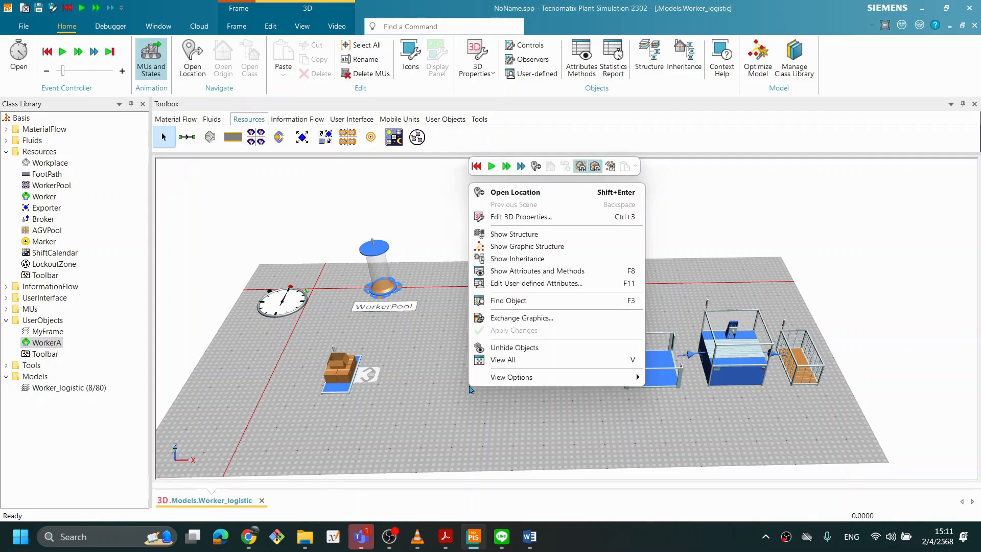
click(492, 169)
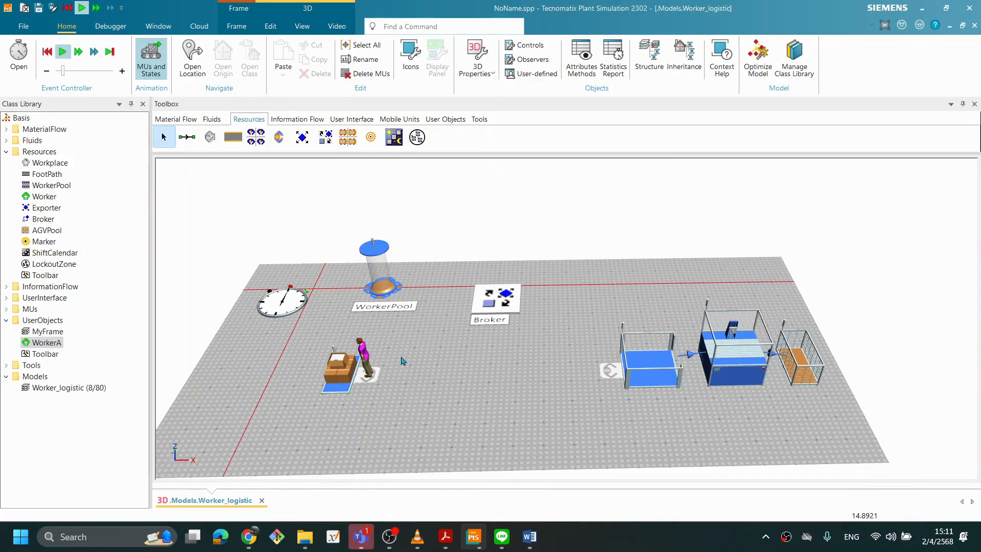
middle_drag(437, 374, 438, 369)
right_click(450, 357)
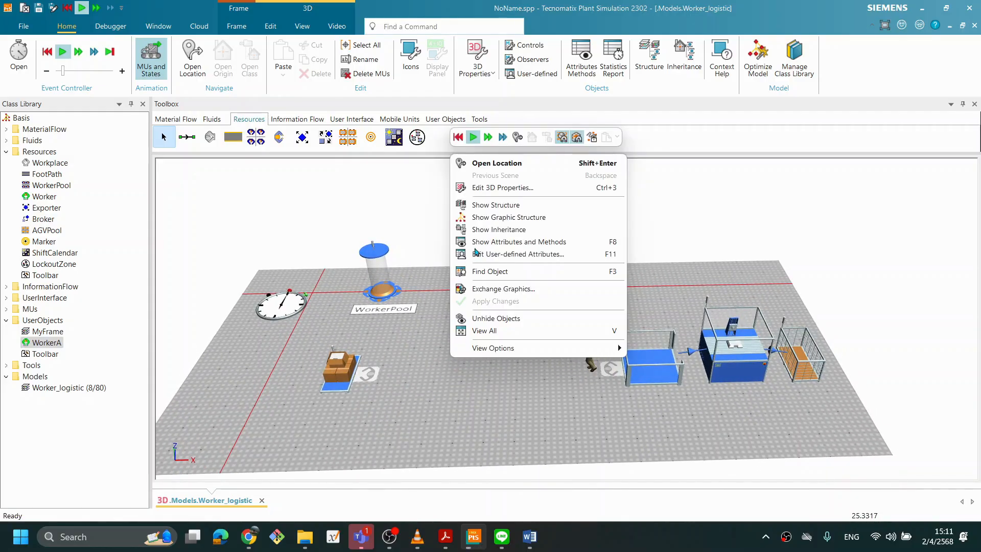
click(458, 137)
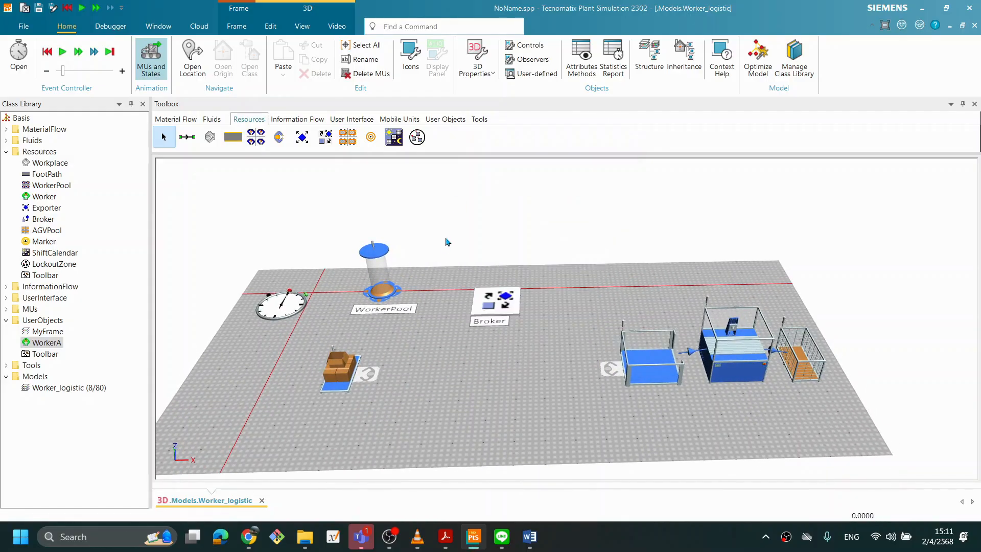
Set the loading time of the Source's workplace to 0:08
double_click(367, 377)
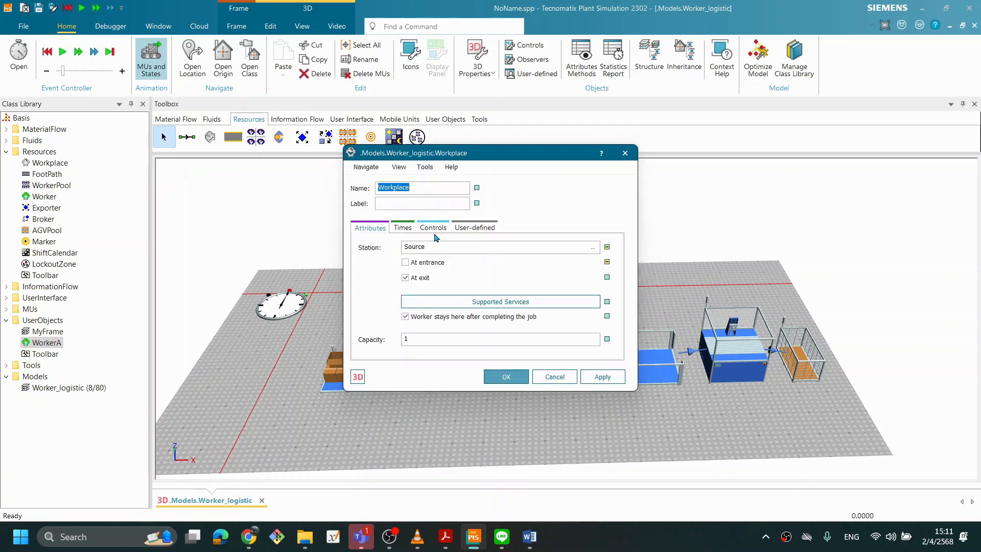
click(403, 227)
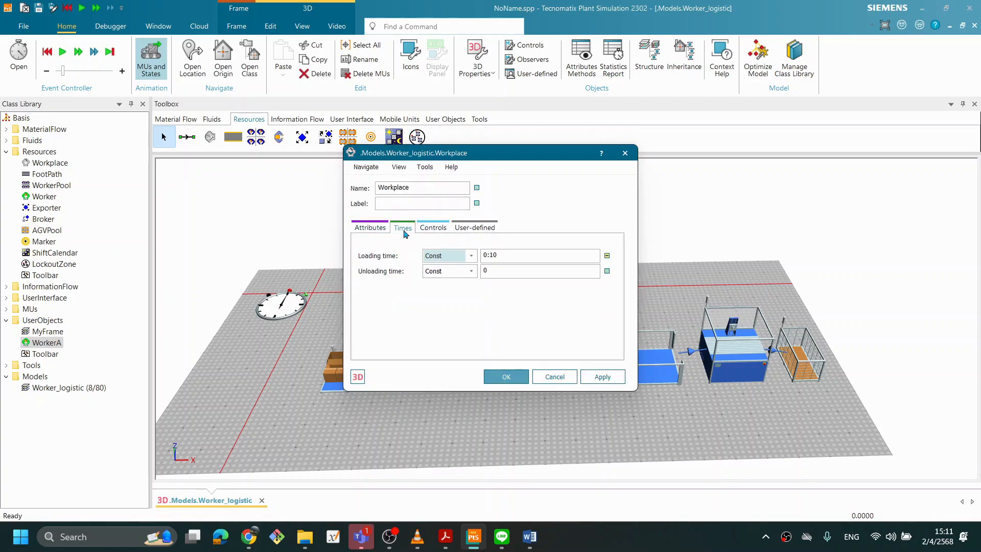
click(520, 253)
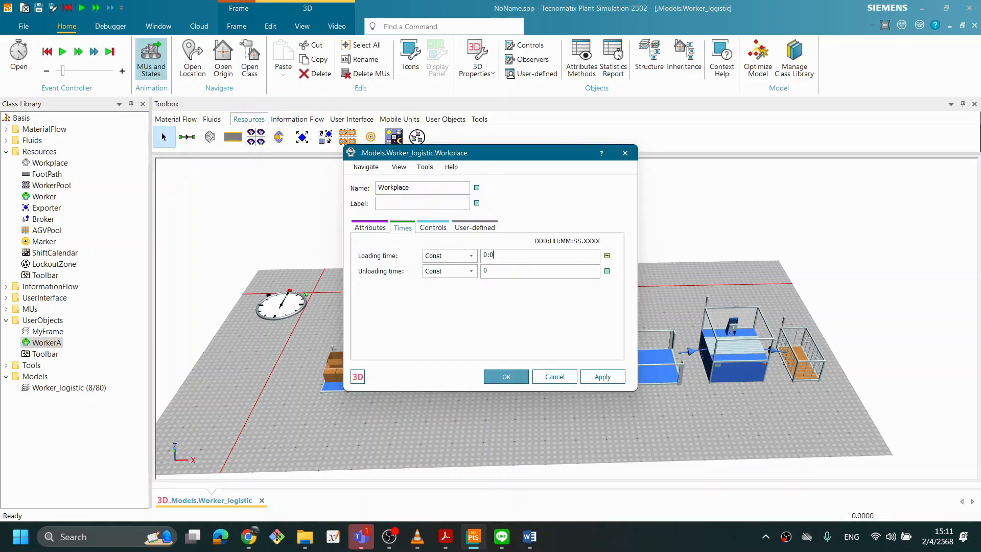
click(603, 376)
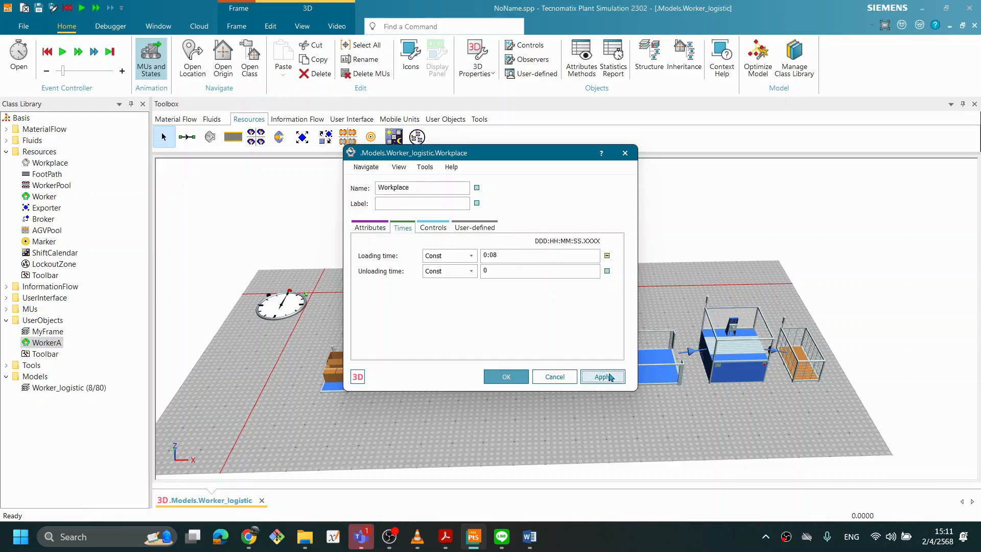
click(515, 380)
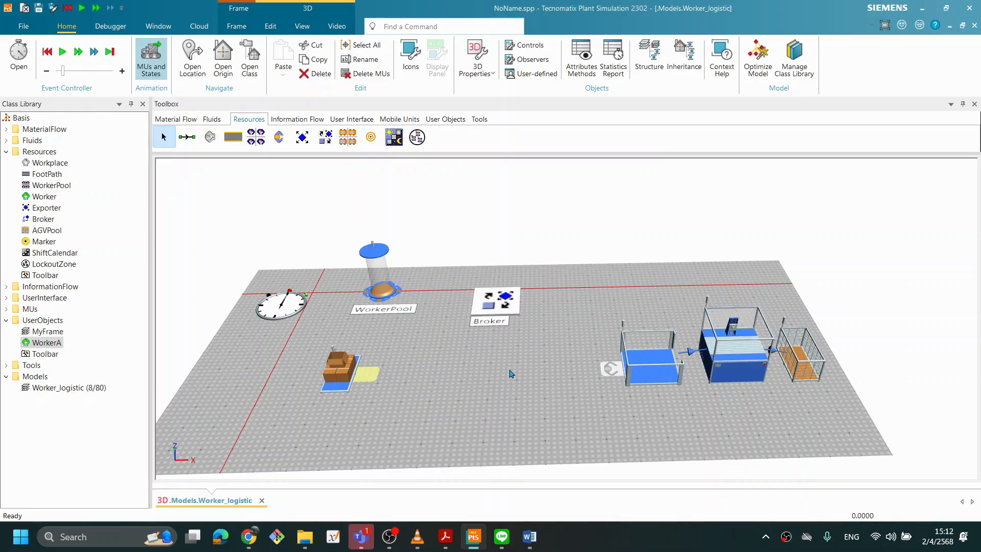
click(452, 388)
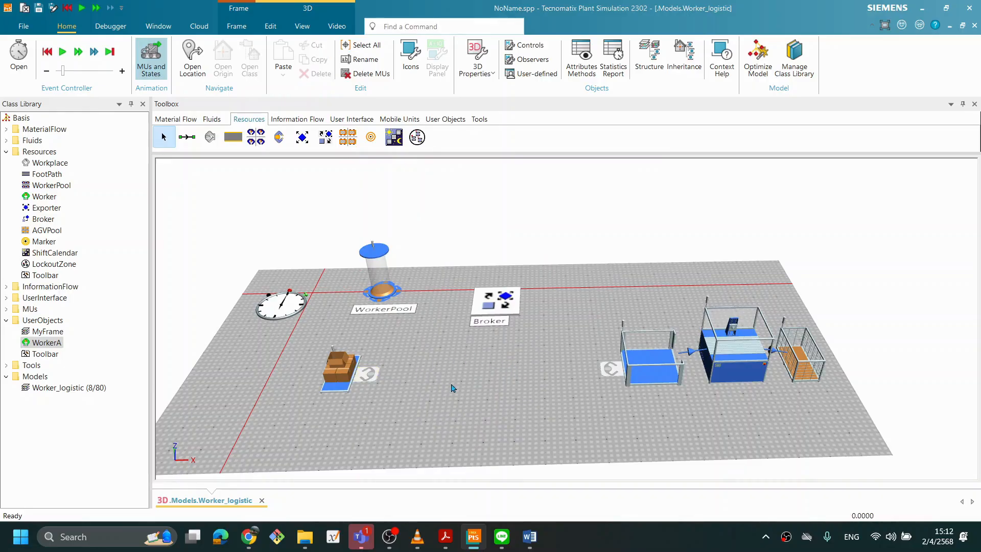
Check the maximum dwell time in the Source's transport importer settings
double_click(331, 382)
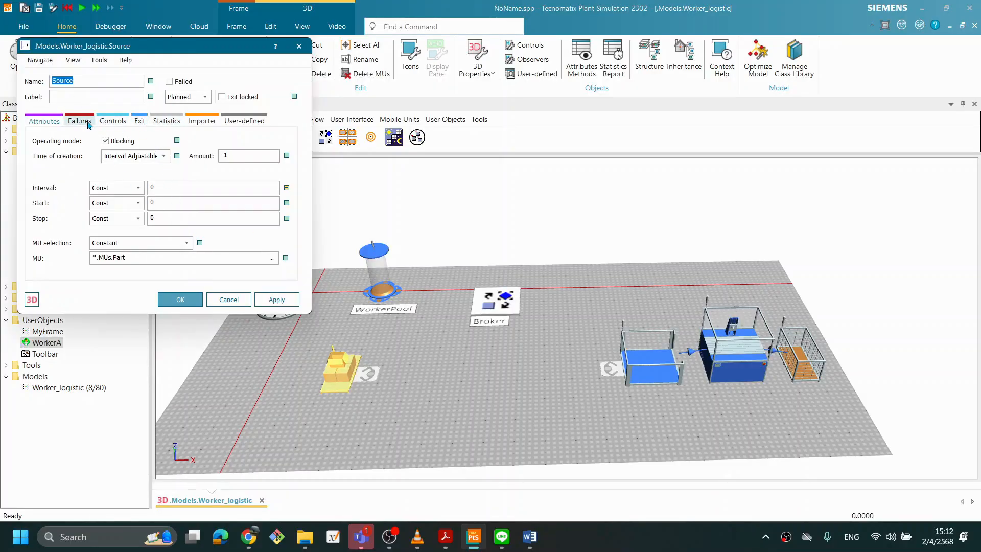
click(203, 120)
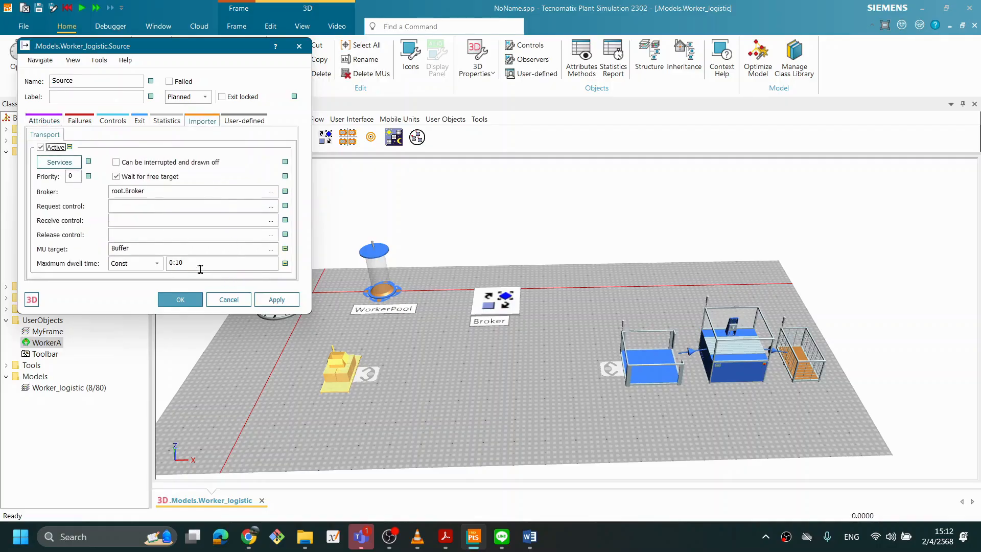
click(180, 300)
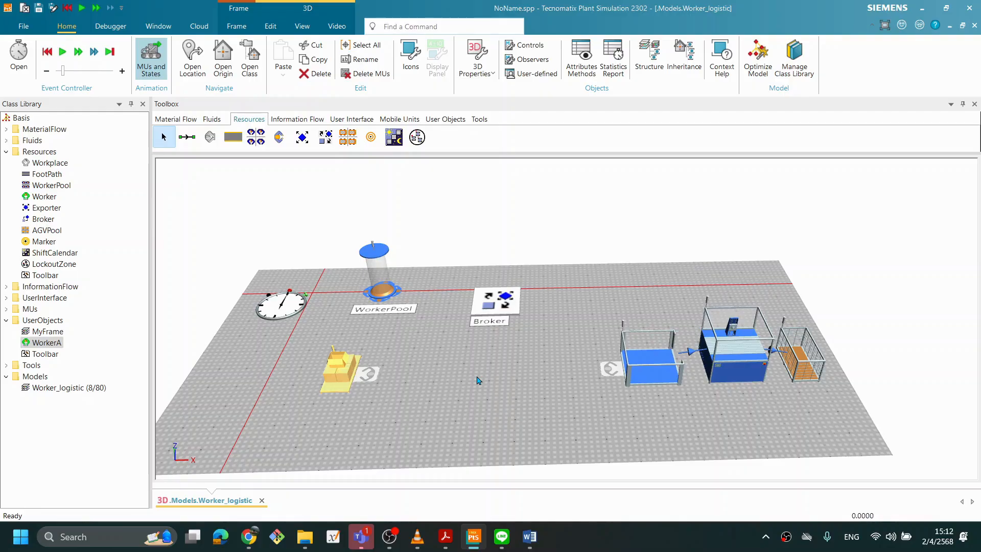
Run the simulation to check the worker's transport with the 8-second loading time, and reset it
right_click(445, 390)
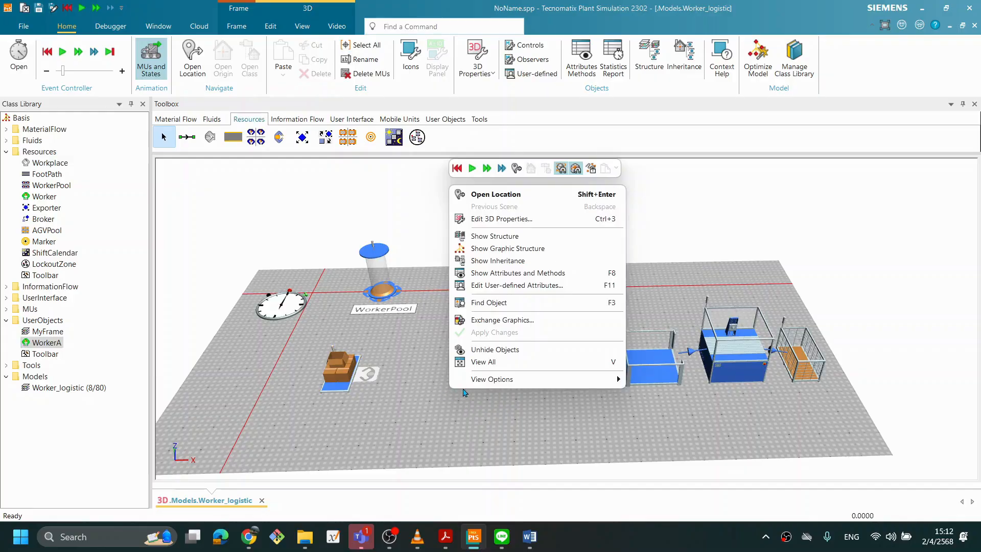
click(477, 173)
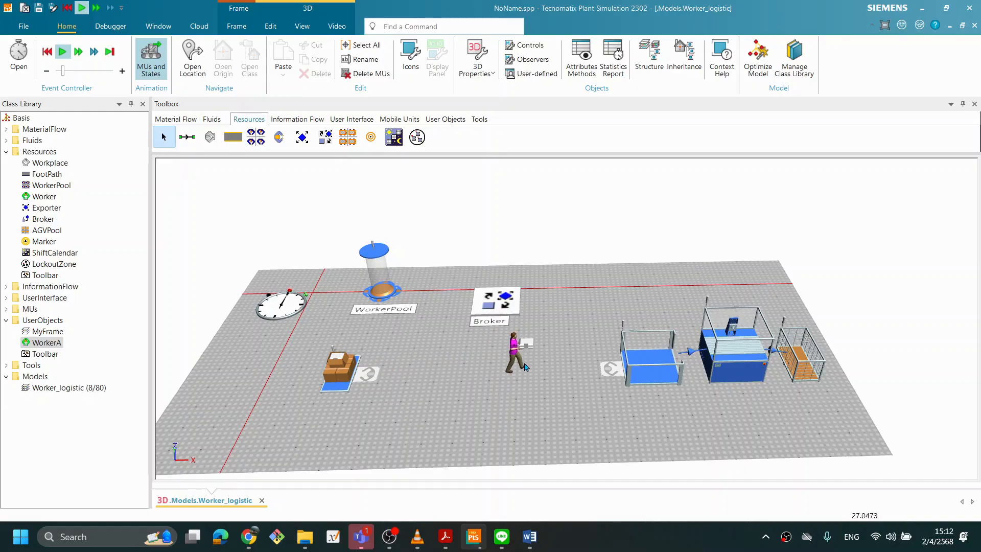
right_click(527, 388)
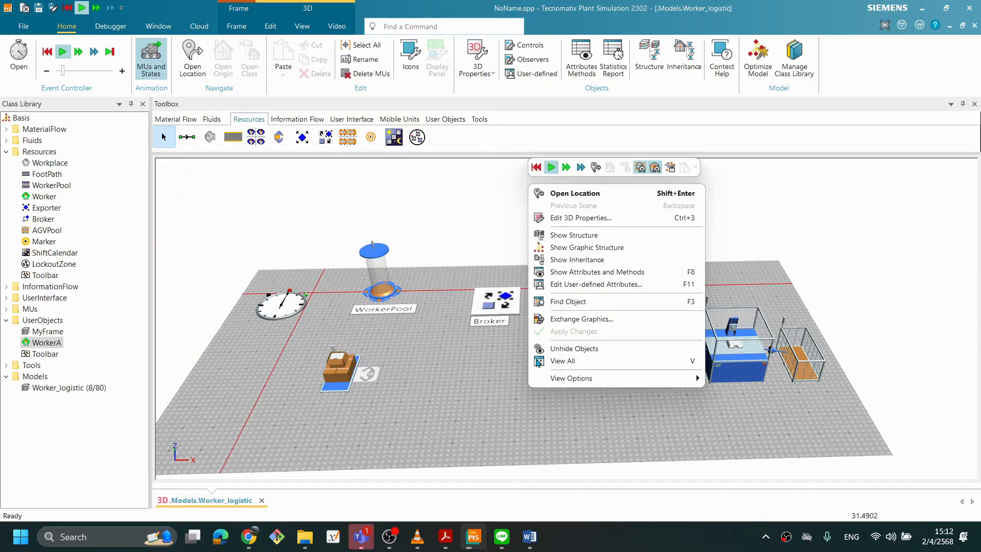
click(536, 168)
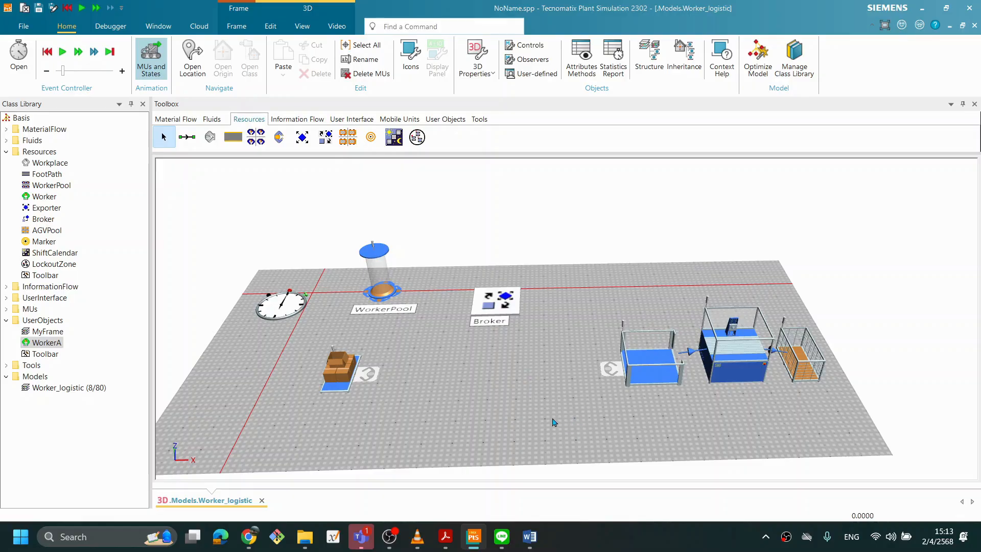
Set the constant loading time of the Source's workplace to 2 seconds
right_click(466, 386)
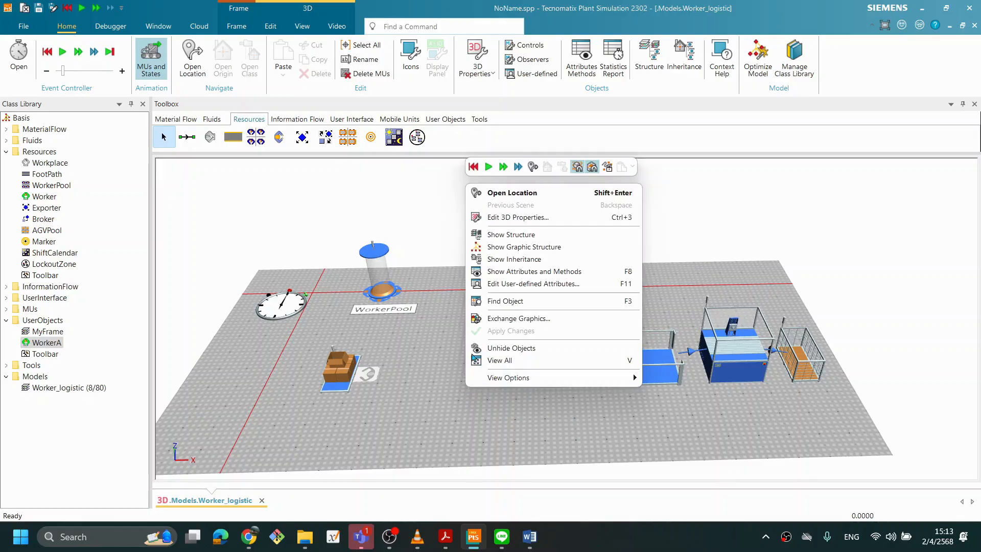
click(394, 361)
double_click(373, 372)
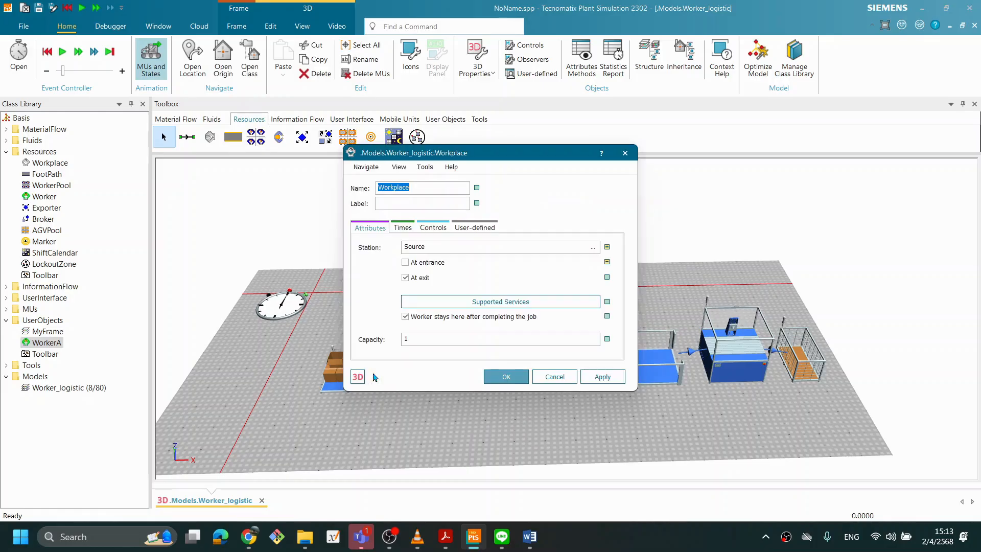
click(403, 227)
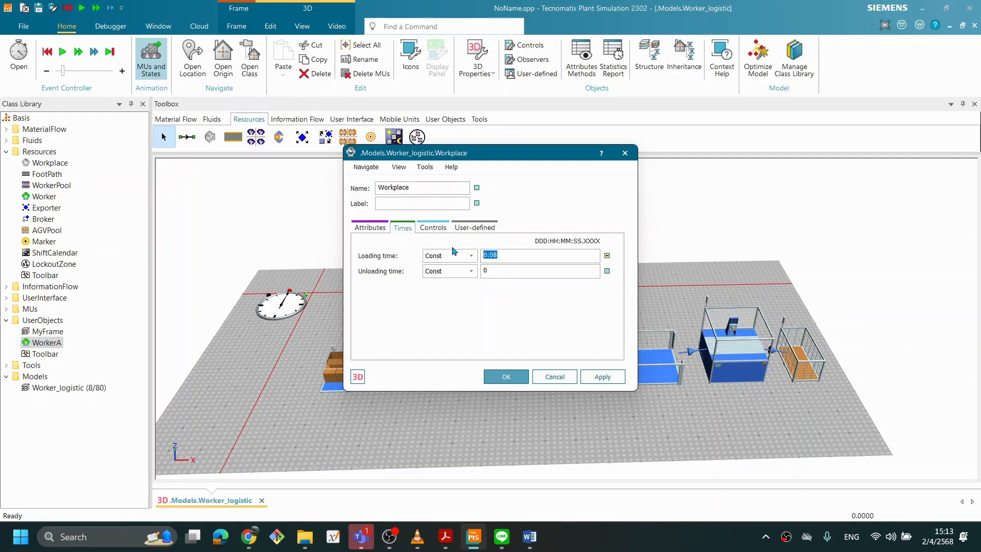
text(2)
click(595, 380)
click(511, 378)
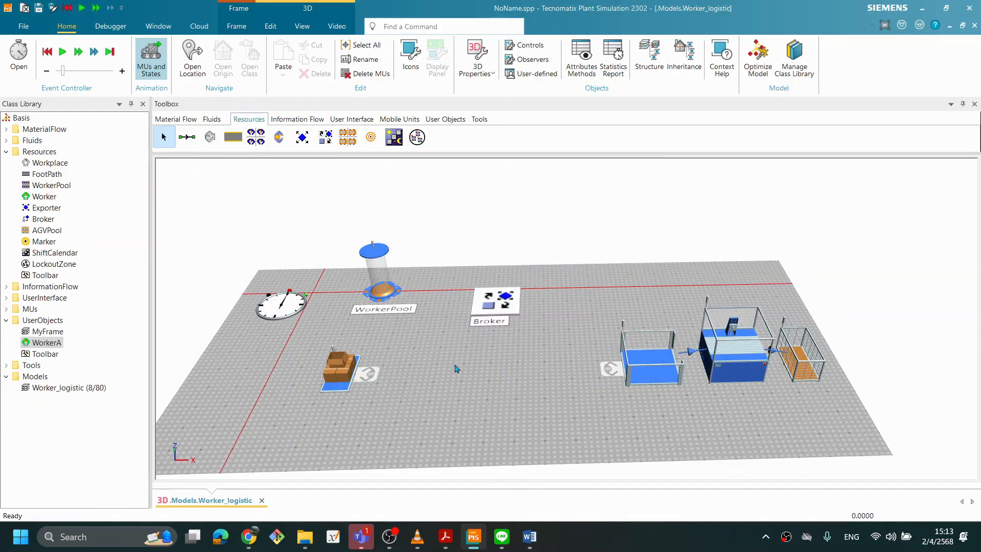
Run the simulation to check the worker's transport with the 2-second loading time, and reset it
right_click(471, 367)
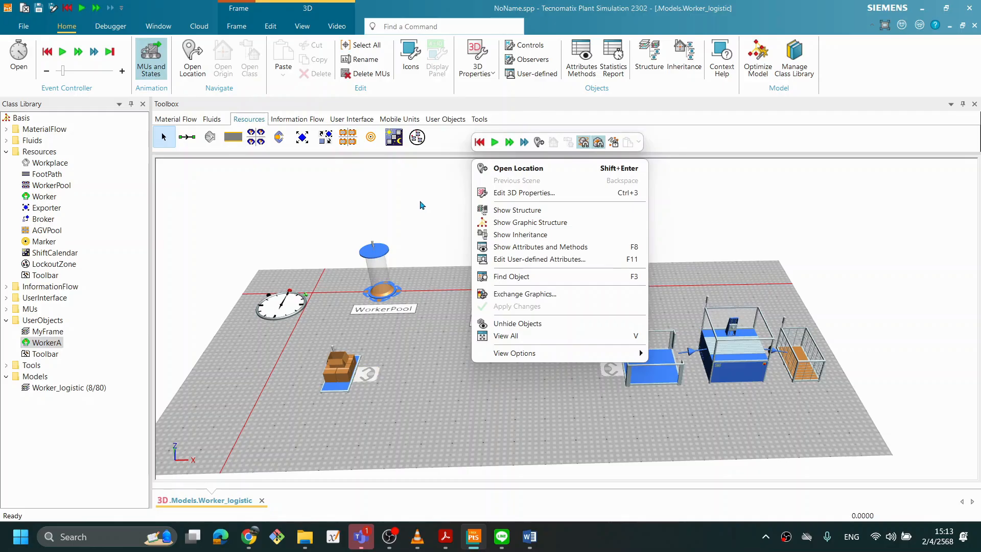
right_click(453, 424)
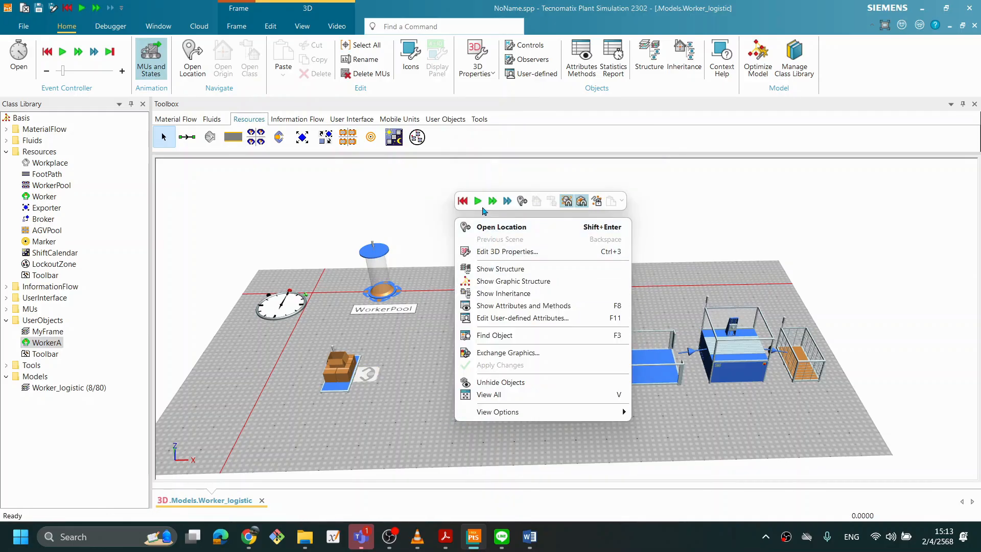
click(479, 201)
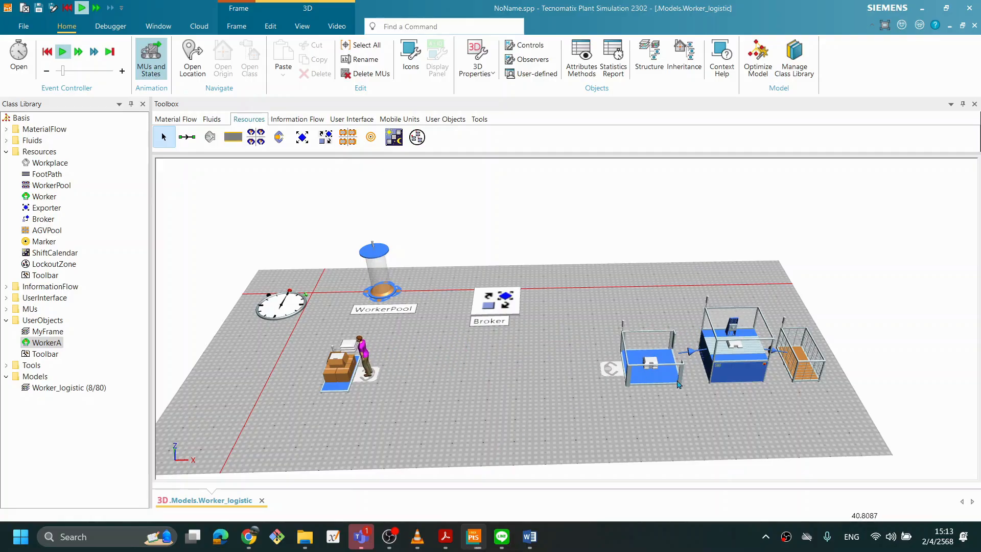
right_click(485, 394)
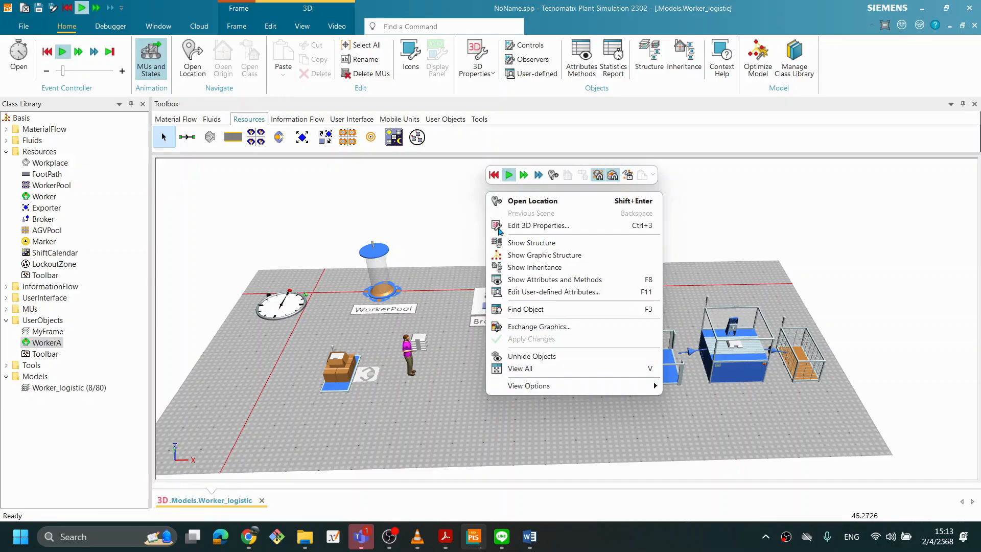
click(494, 175)
Set the constant unloading time of Workplace1 beside the Buffer to 0:02 and verify the entry
double_click(607, 373)
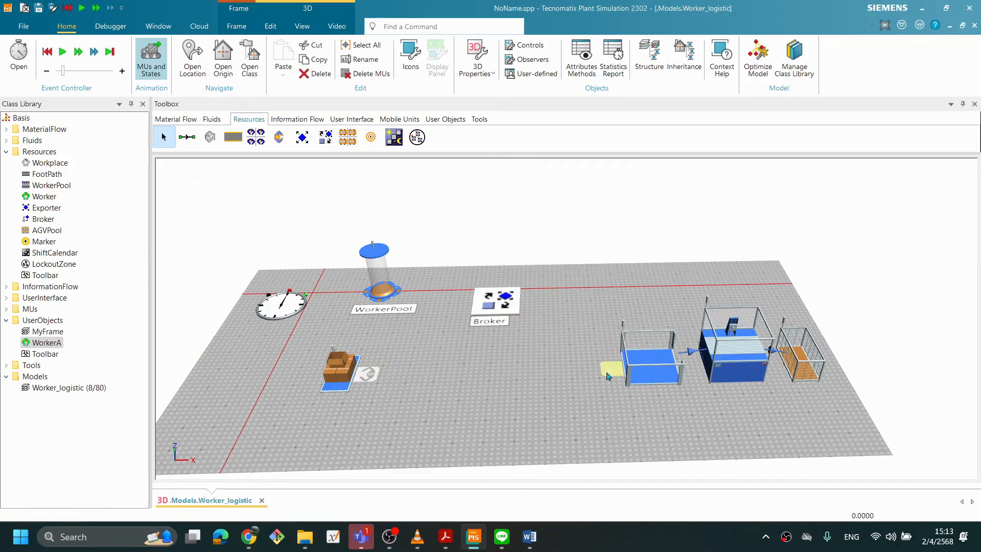
click(434, 229)
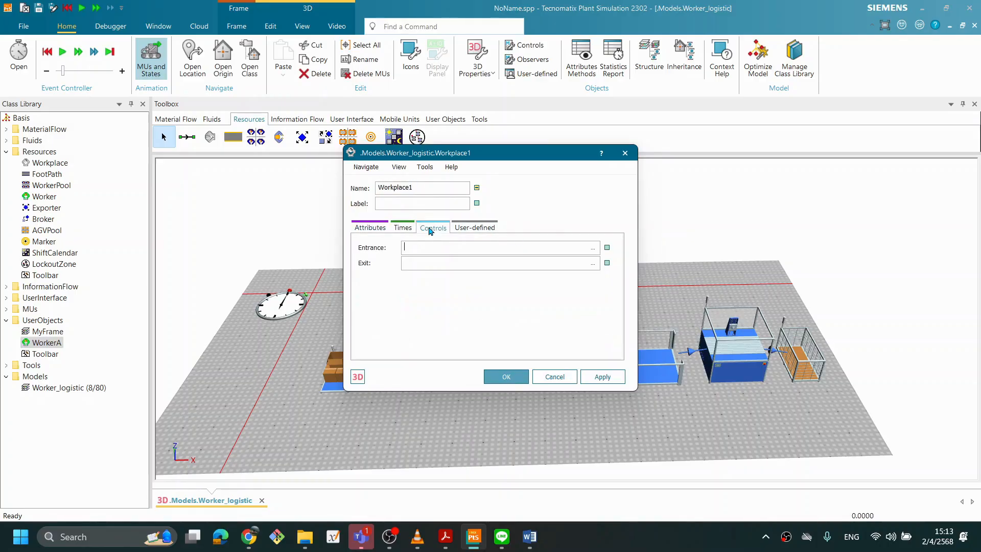
click(403, 228)
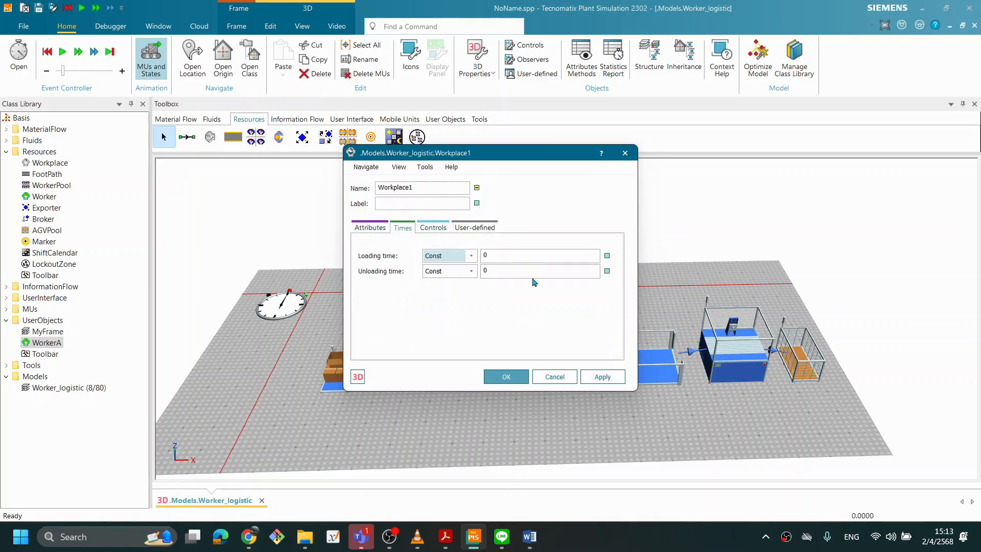
click(526, 270)
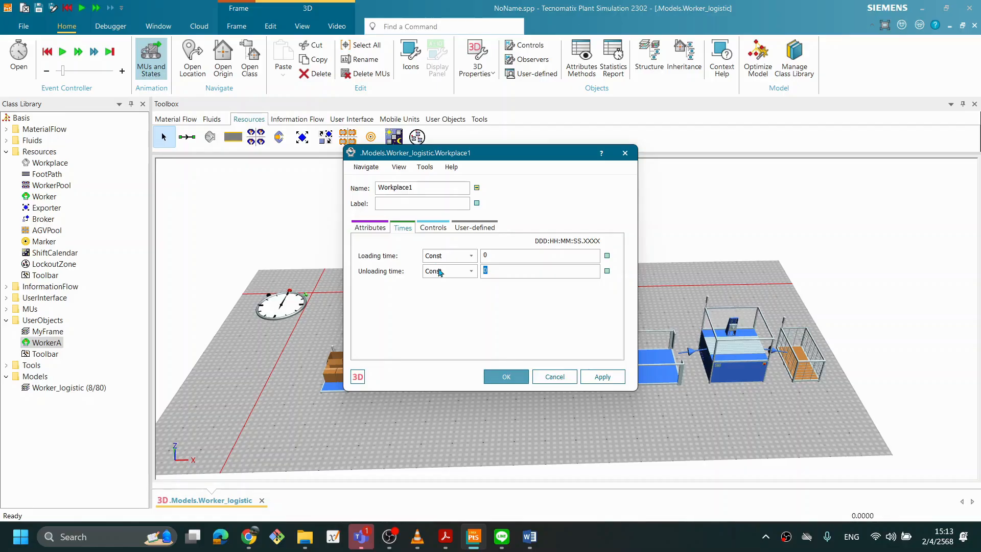
text(0.)
key(Return)
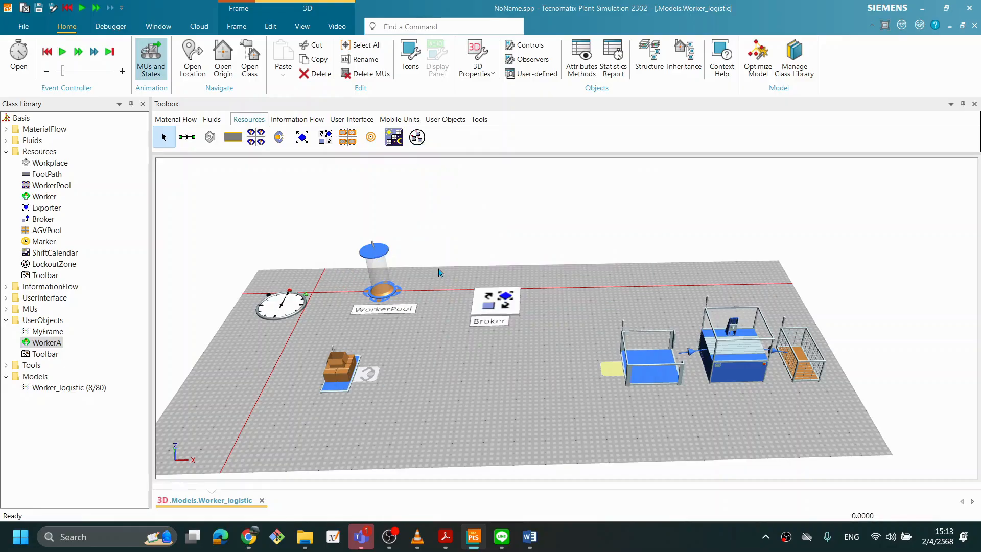
double_click(611, 369)
click(402, 227)
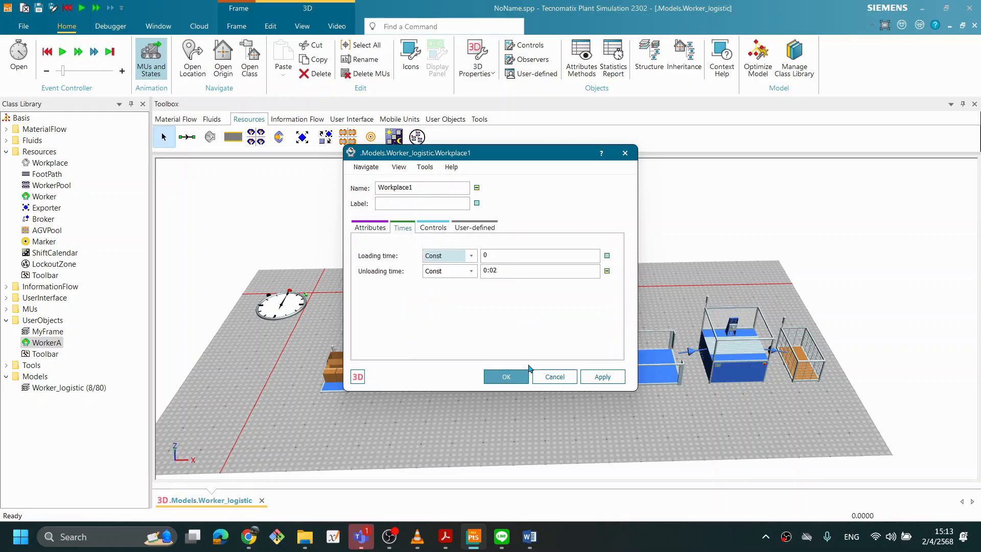
click(500, 376)
Run the simulation to check the worker's transport with the 2-second unloading time at the Buffer, and reset it
right_click(528, 390)
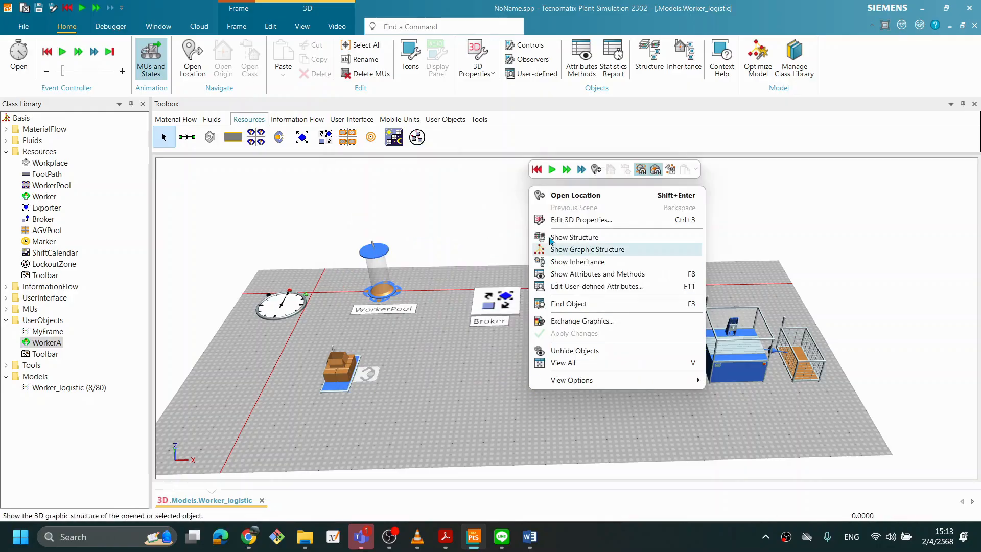
key(Escape)
click(550, 170)
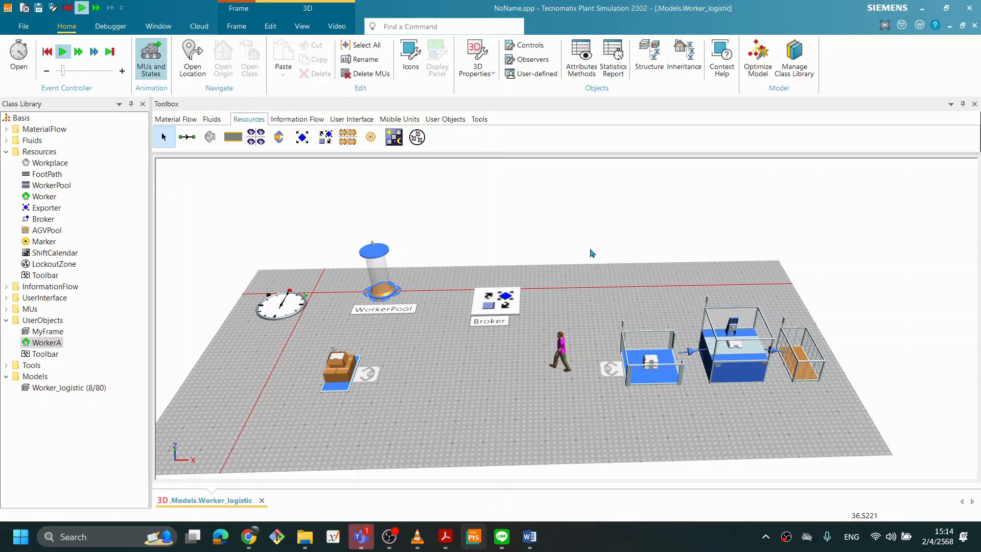
right_click(515, 393)
click(520, 181)
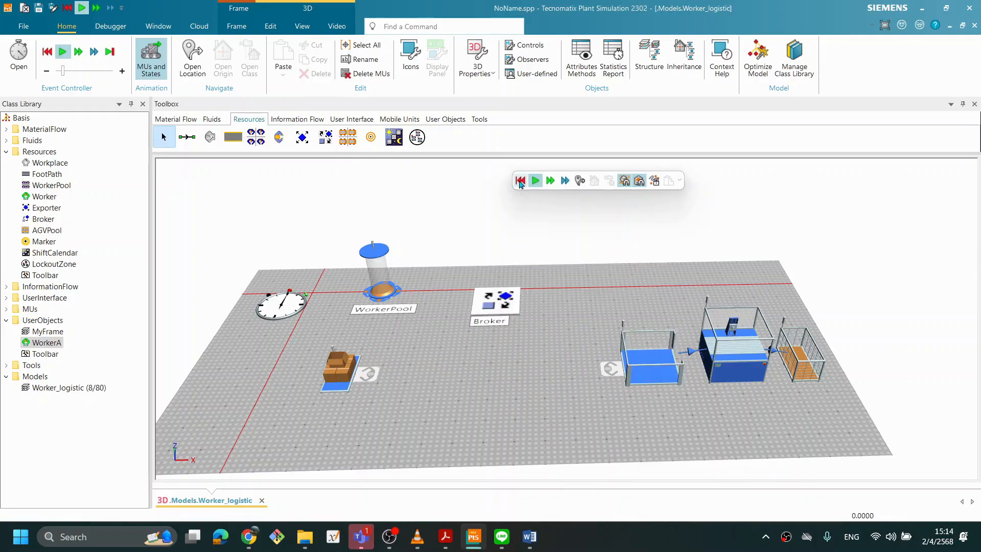
right_click(536, 371)
click(452, 430)
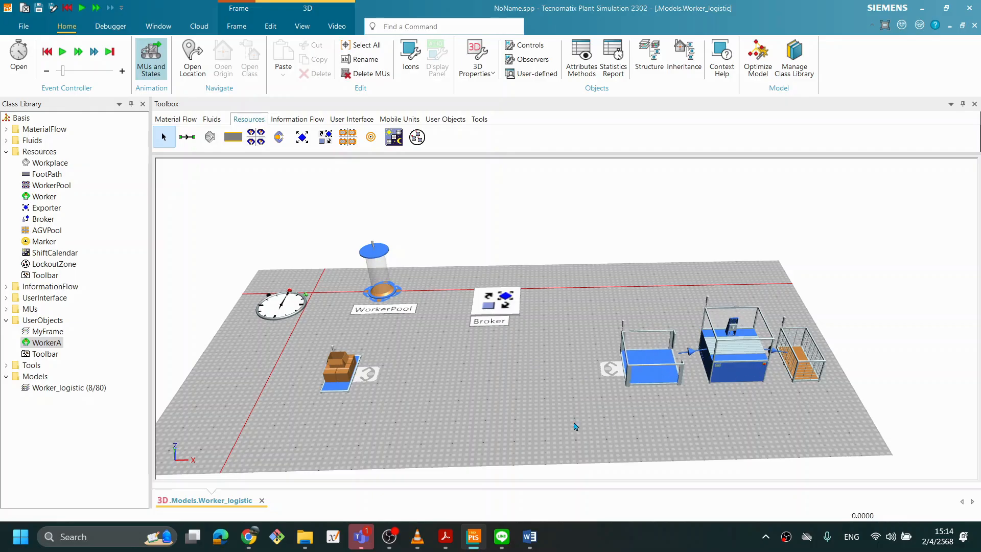
right_click(558, 422)
click(522, 432)
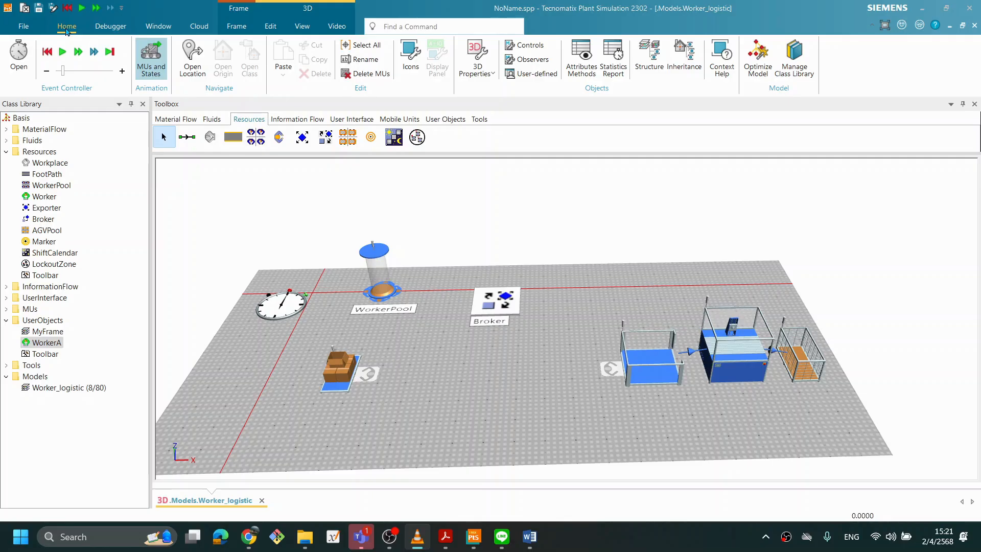
Add the Worker Chart tool library to the model's class library and apply the change
click(806, 72)
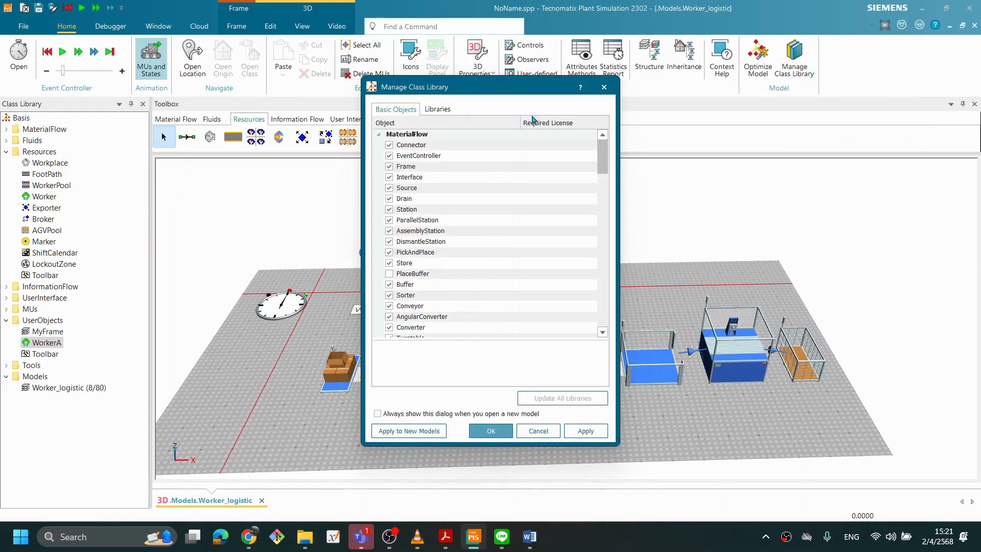
click(437, 109)
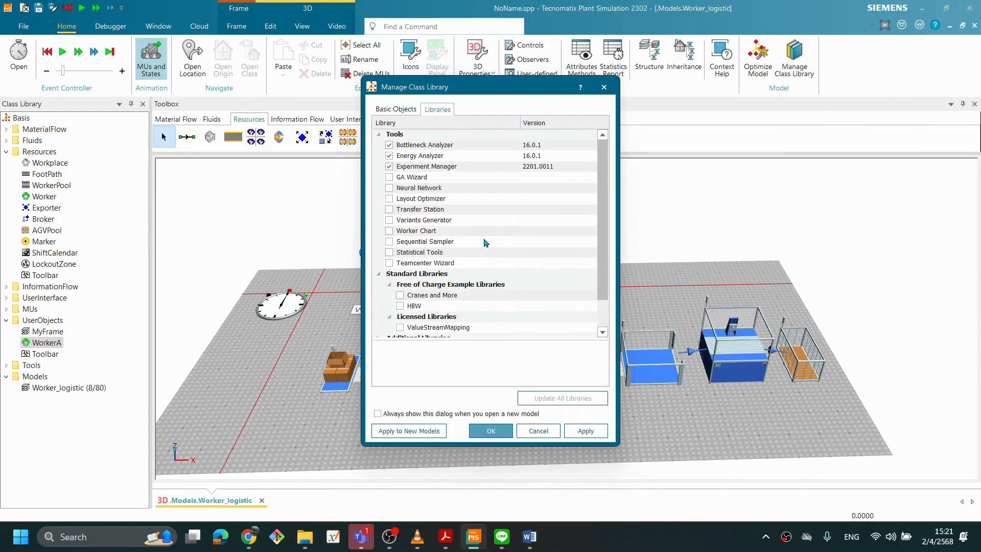
click(389, 231)
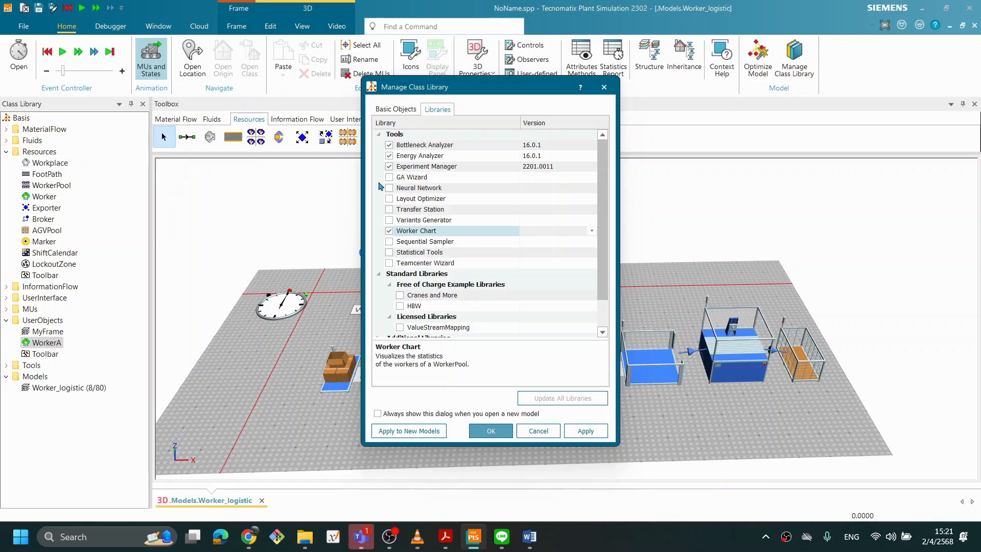
drag(479, 88, 471, 89)
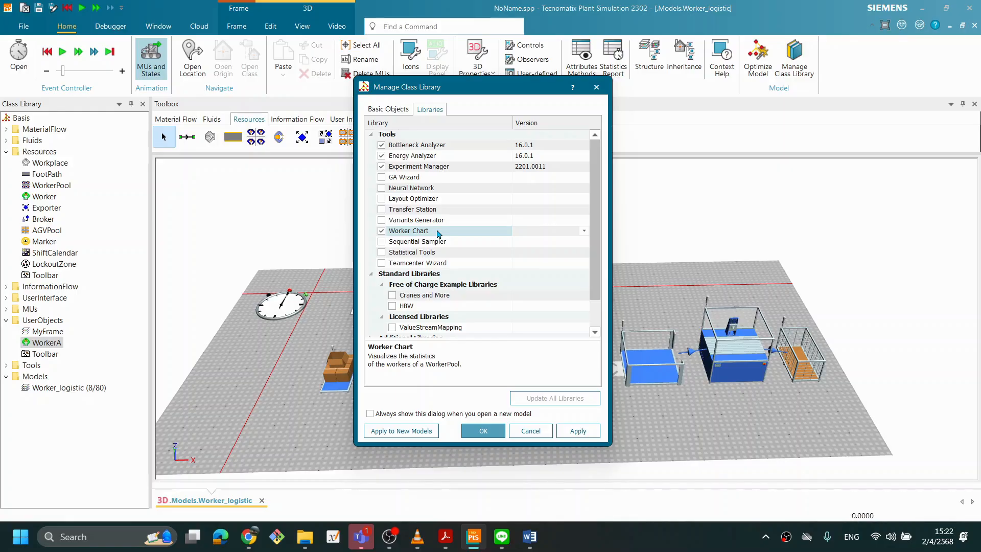
drag(457, 87, 705, 131)
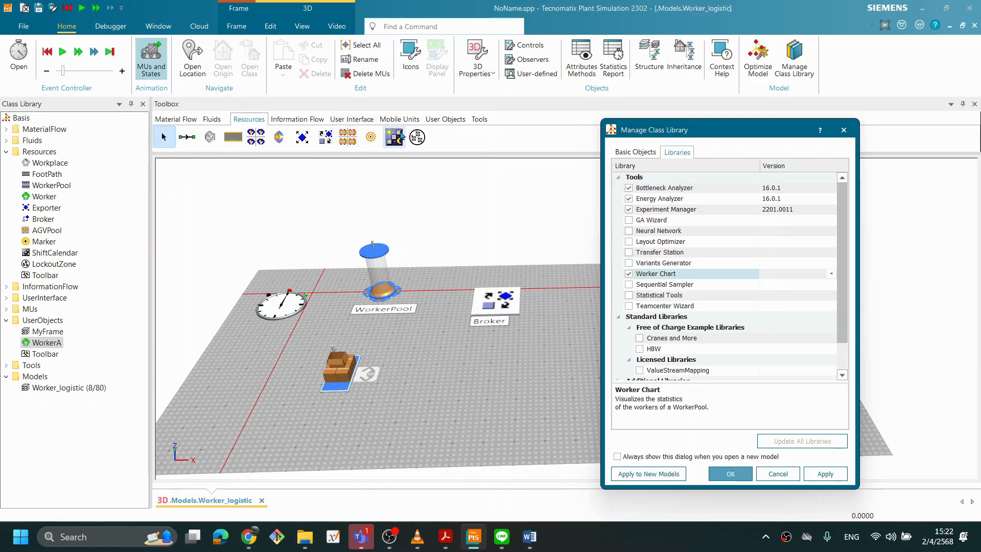
drag(707, 132, 676, 131)
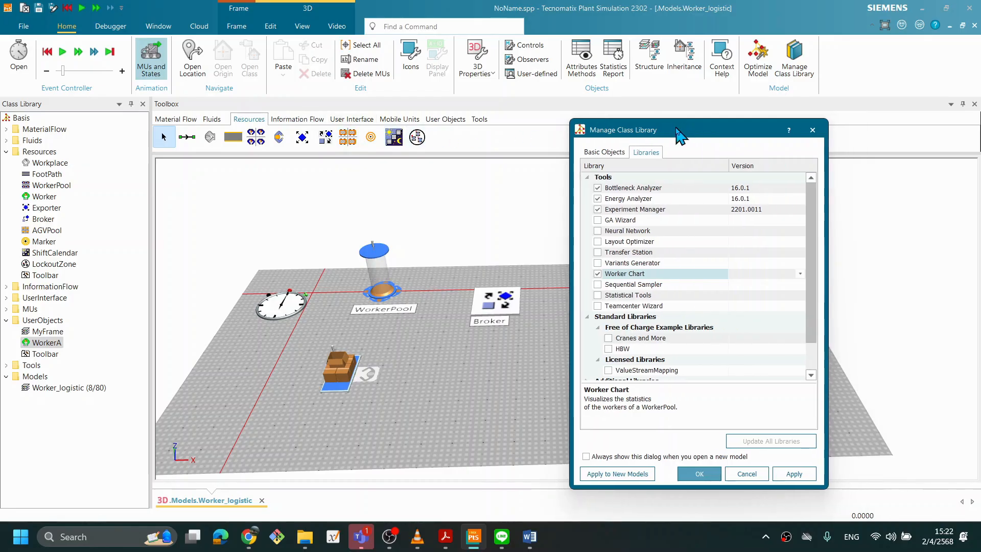
scroll(812, 332, down, 1)
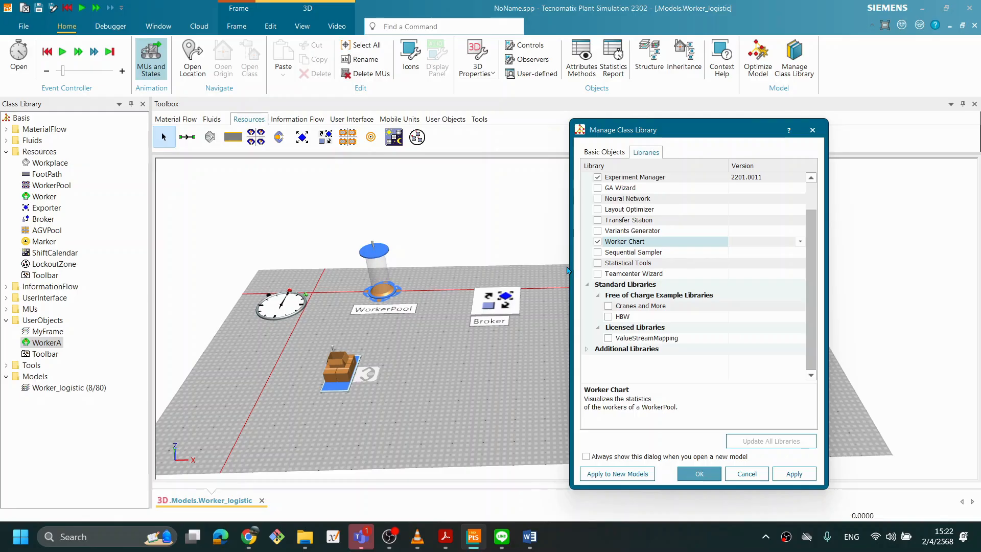
drag(687, 131, 654, 124)
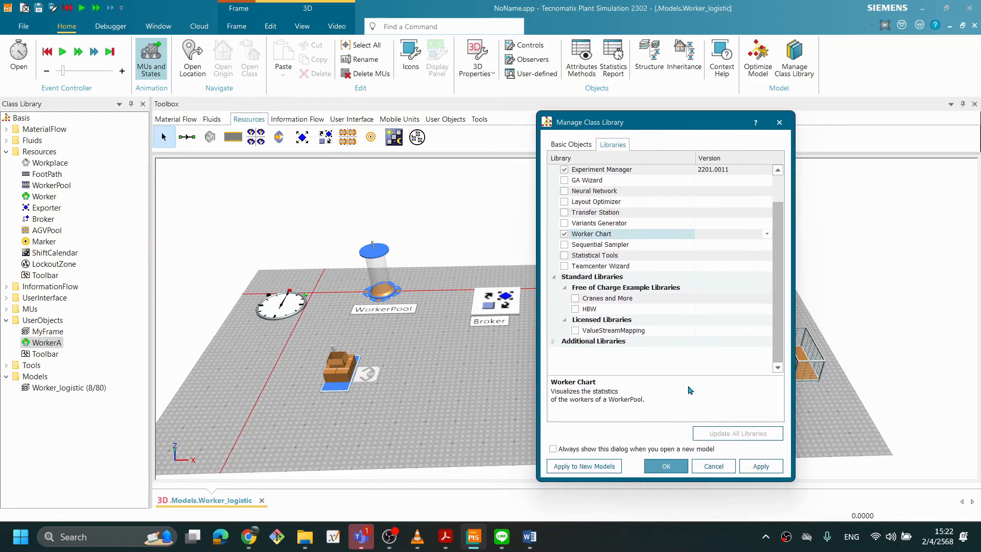
click(756, 467)
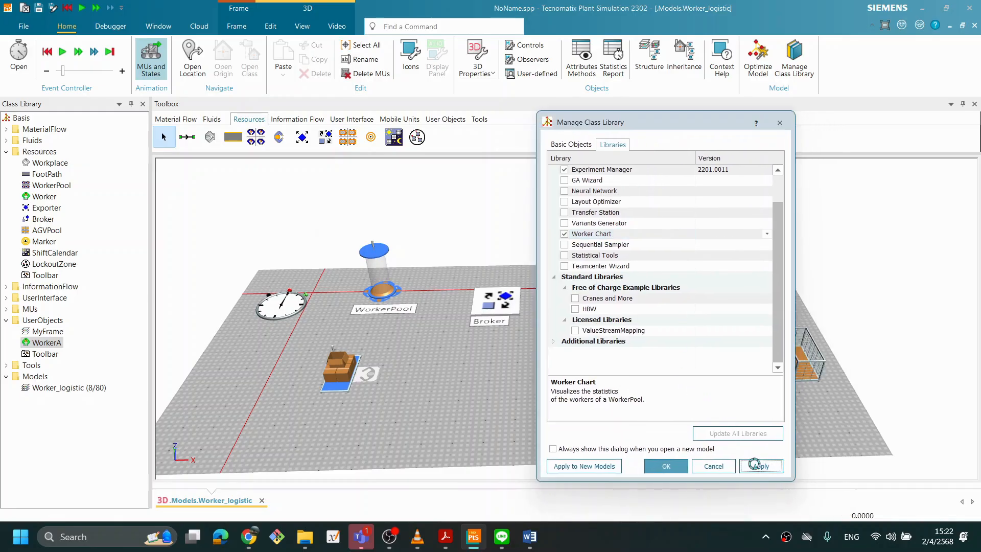
Close the class library management and place a WorkerChart object in the model beside the Broker
click(663, 468)
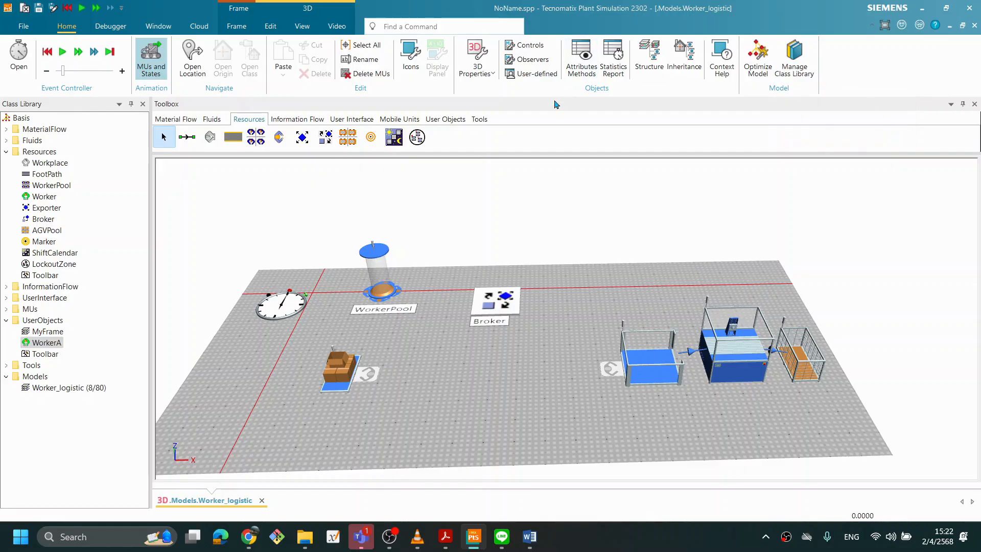
click(480, 121)
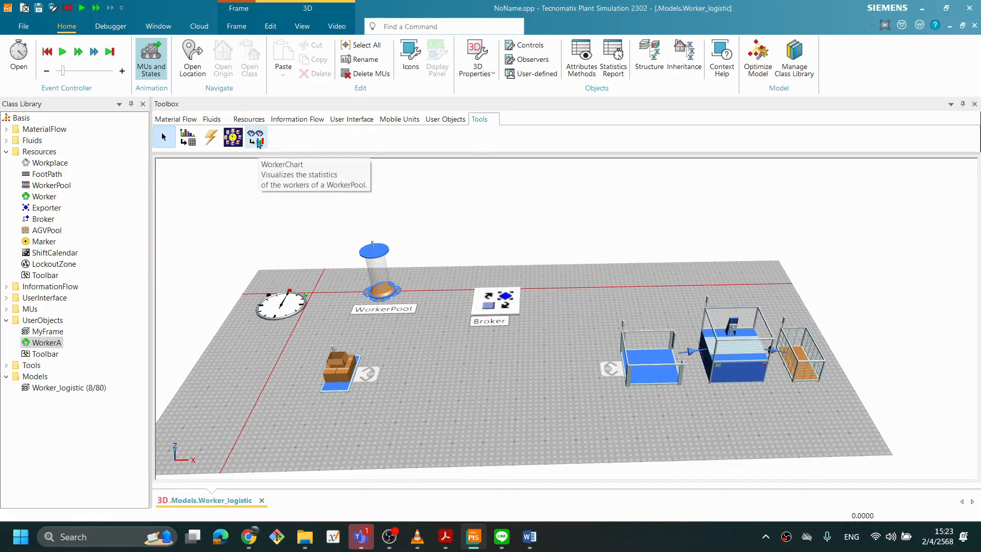
drag(260, 146, 565, 303)
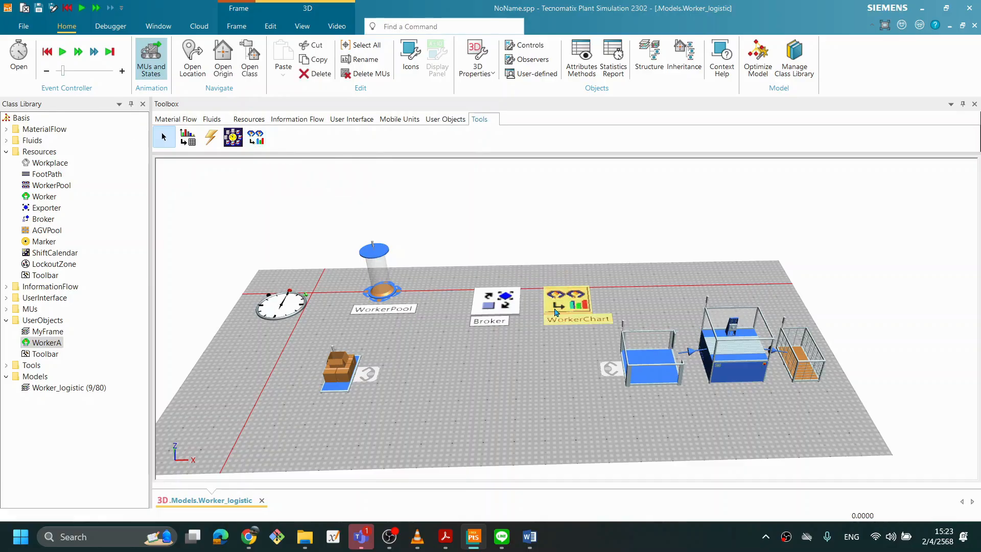
middle_drag(539, 328, 543, 359)
mouse_move(542, 361)
right_down()
mouse_move(539, 352)
mouse_move(548, 363)
right_up()
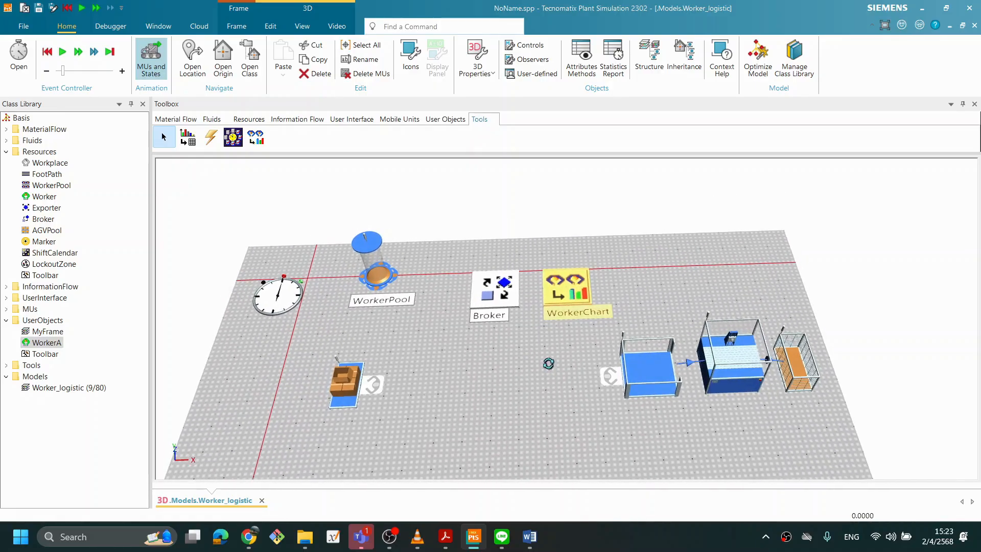
click(632, 550)
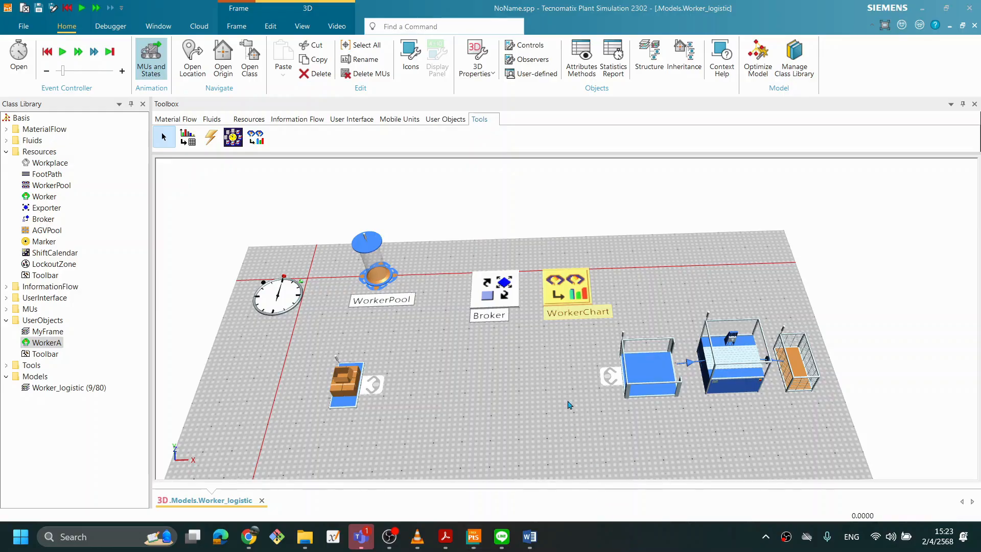
Assign the WorkerPool to the WorkerChart and accept grouping by Pool with occupancy based on overall time
click(572, 305)
drag(385, 274, 569, 287)
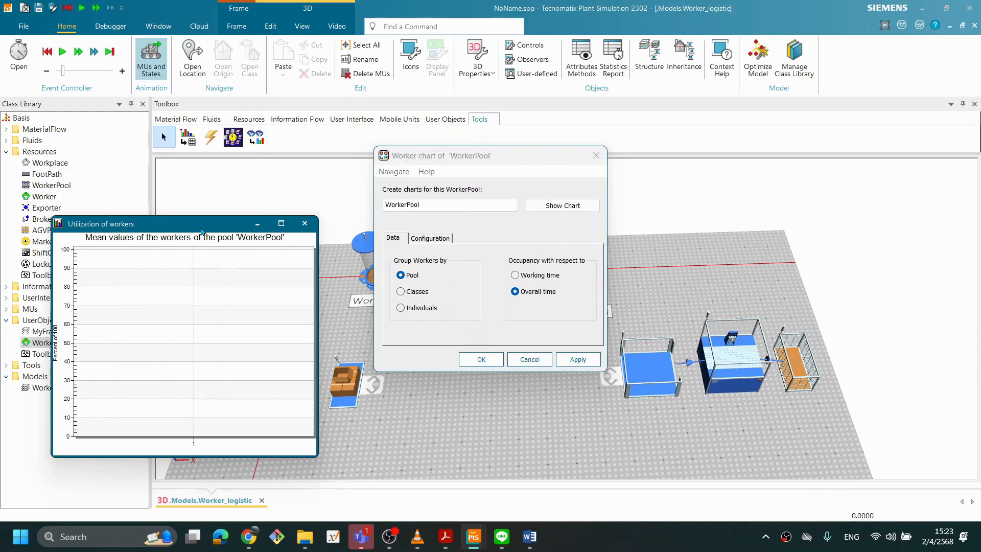
drag(202, 231, 180, 181)
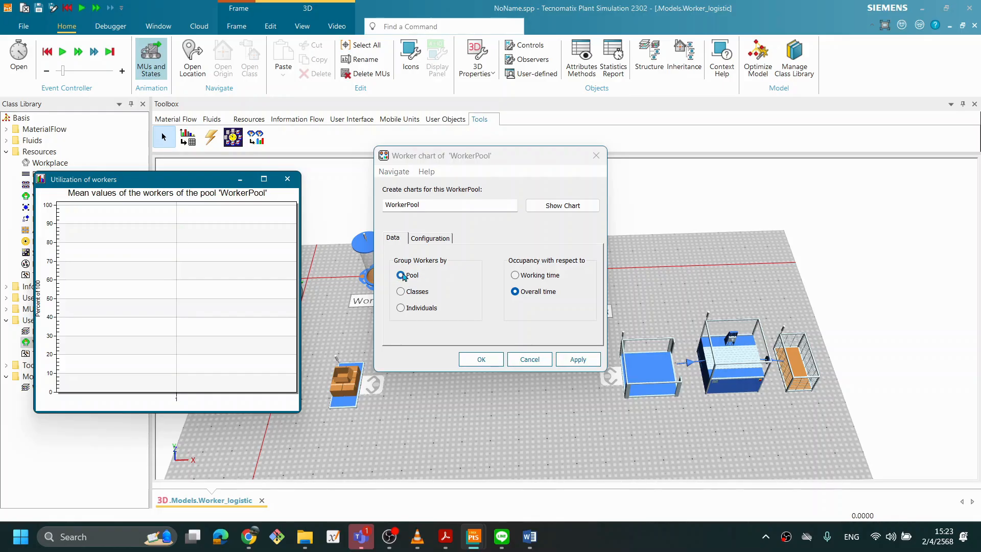
click(482, 360)
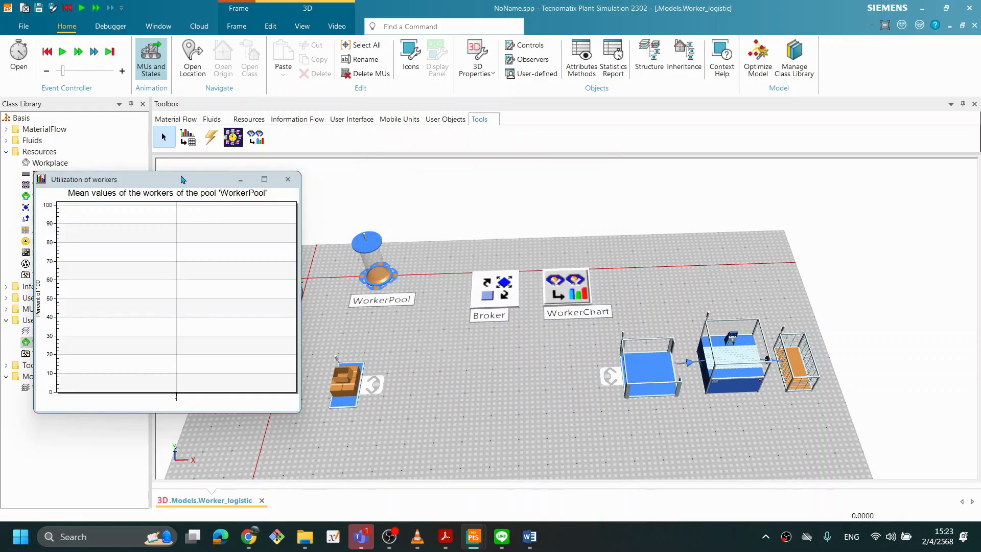
drag(183, 179, 161, 177)
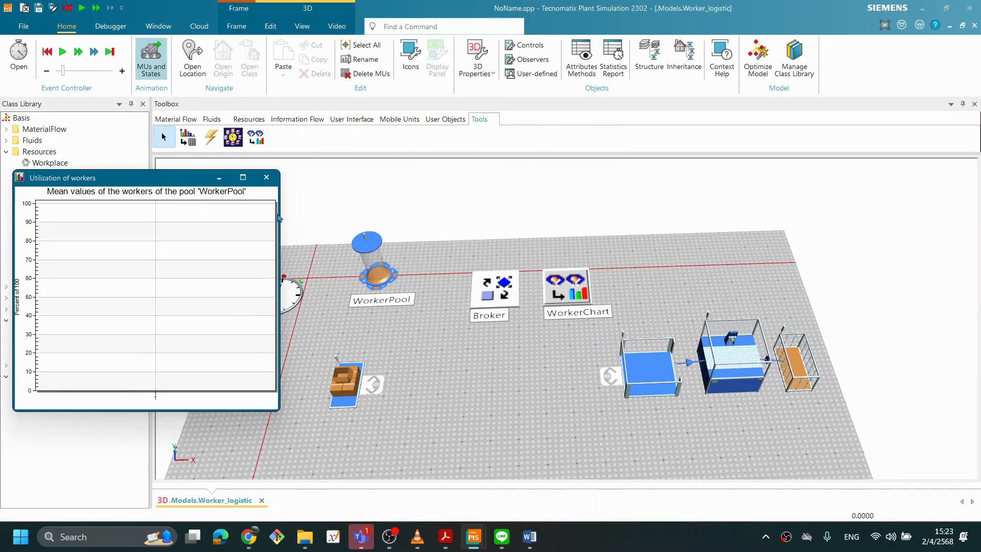
Run the simulation, examine the WorkerPool's utilization chart during the run, and reset the model
right_click(466, 384)
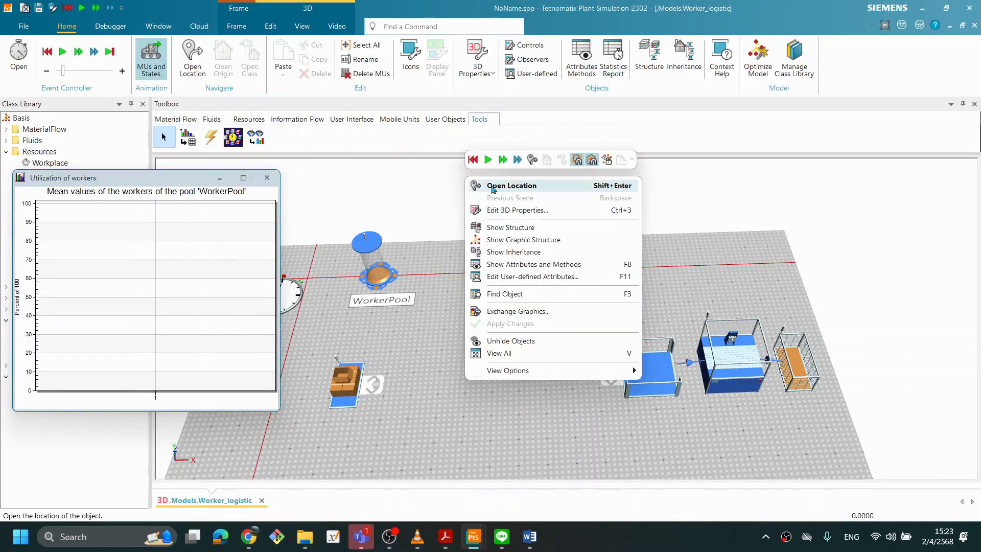
click(488, 160)
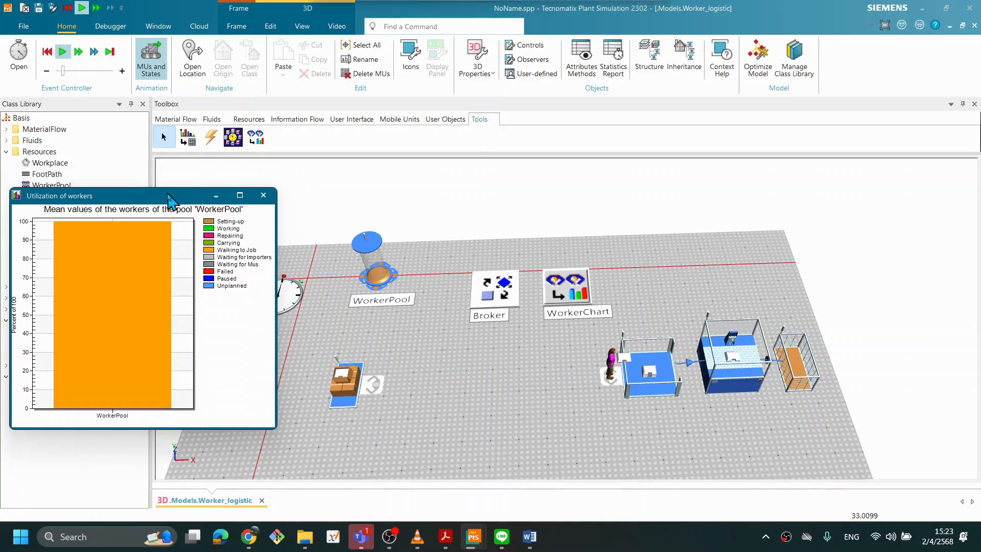
click(267, 177)
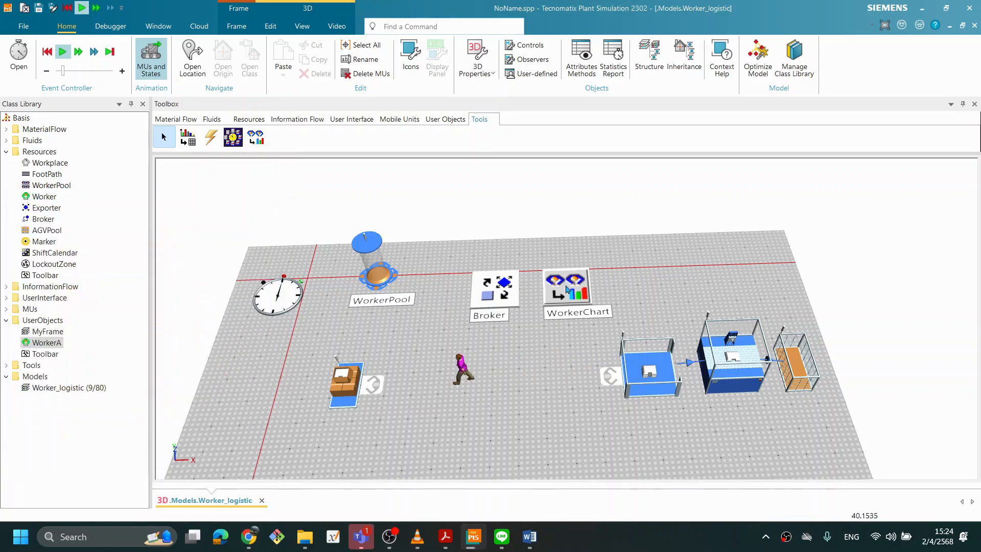
right_click(566, 287)
click(596, 294)
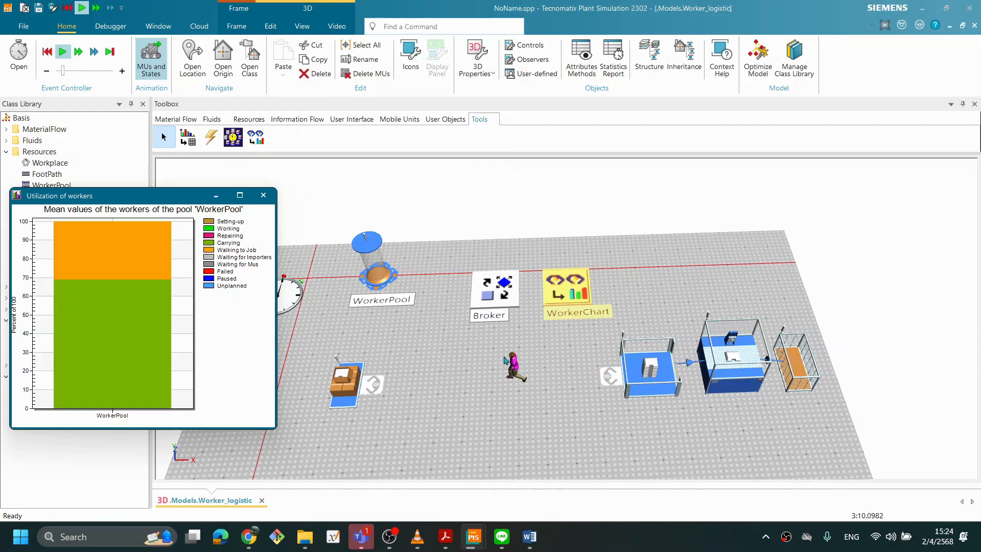
click(544, 361)
right_click(544, 361)
click(550, 137)
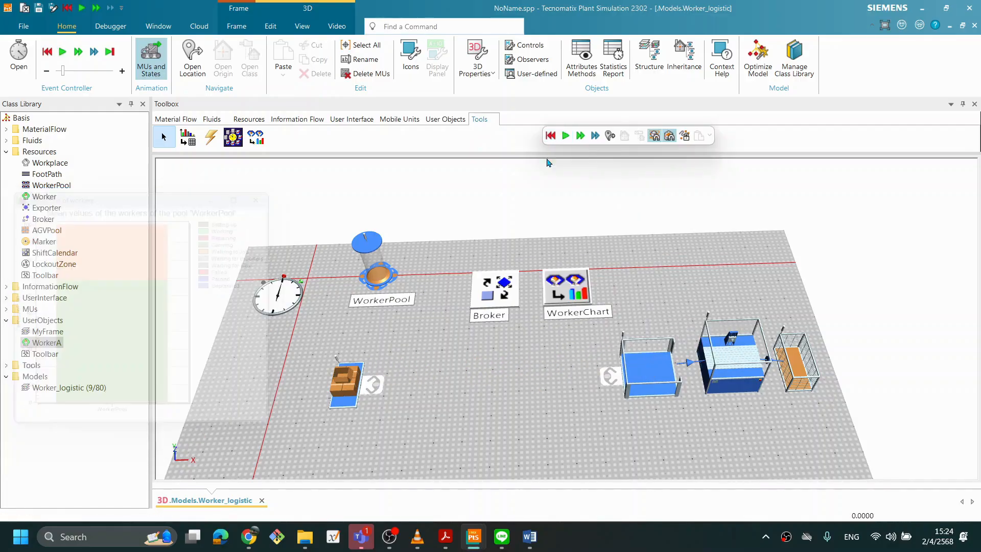
Rerun the simulation briefly, bring up the WorkerChart's utilization chart again, and reset the run
click(606, 543)
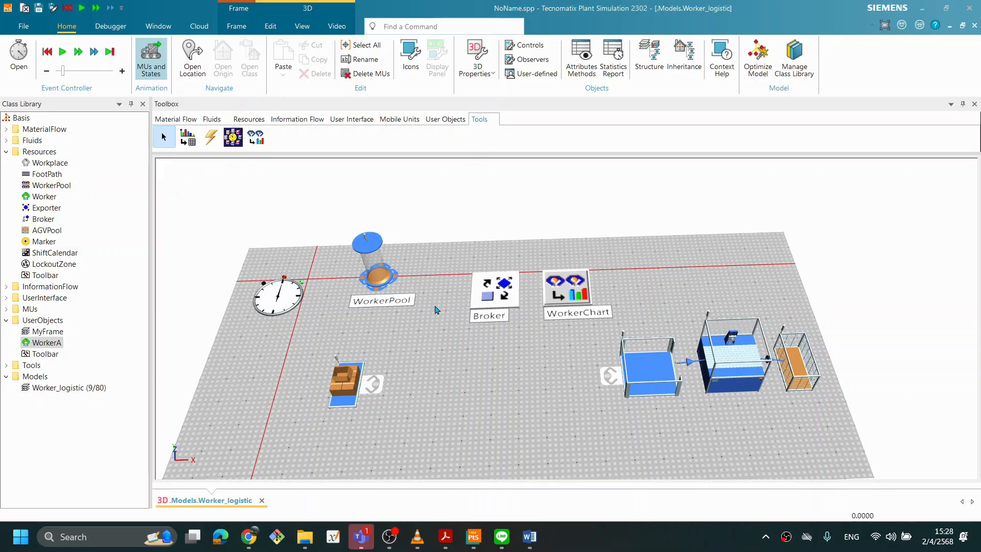
right_click(448, 326)
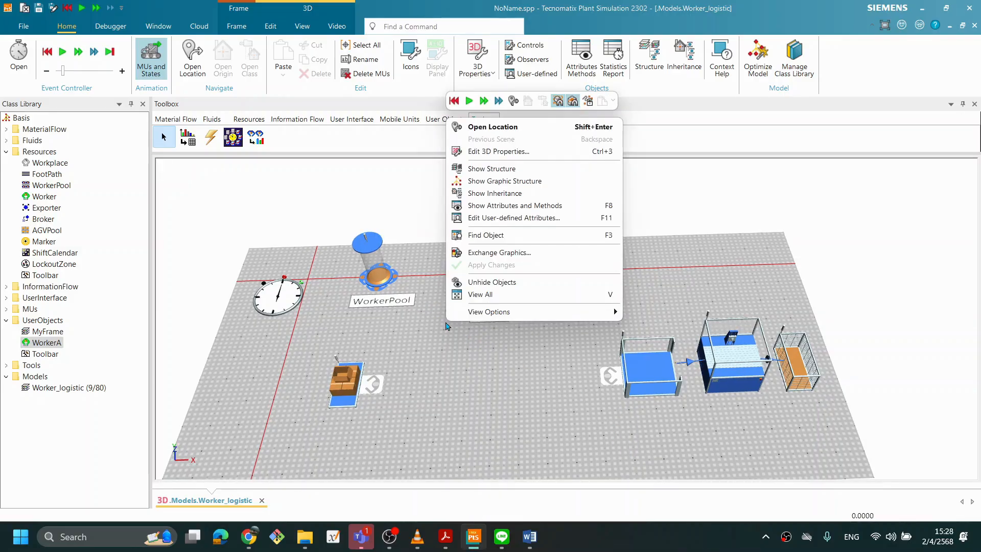
click(469, 99)
click(584, 283)
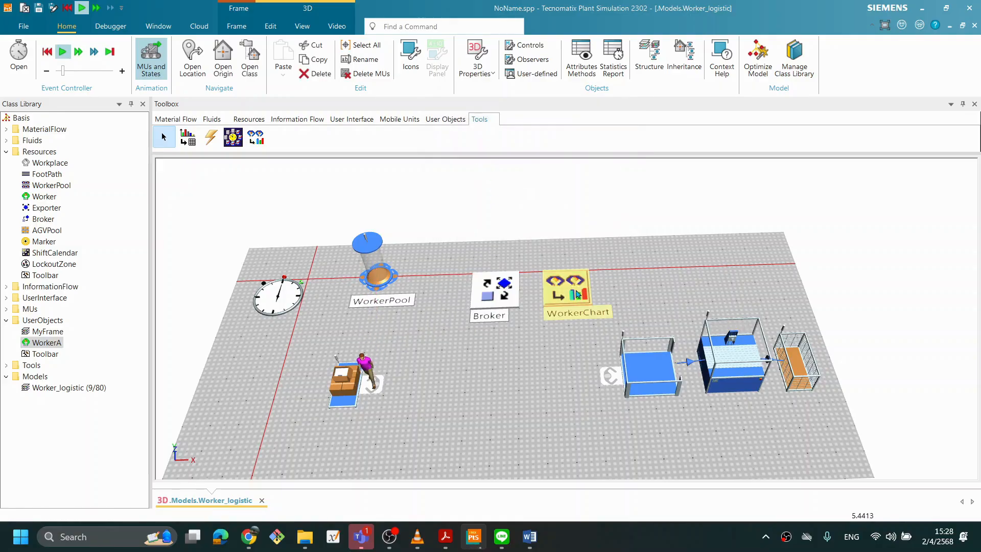
click(611, 299)
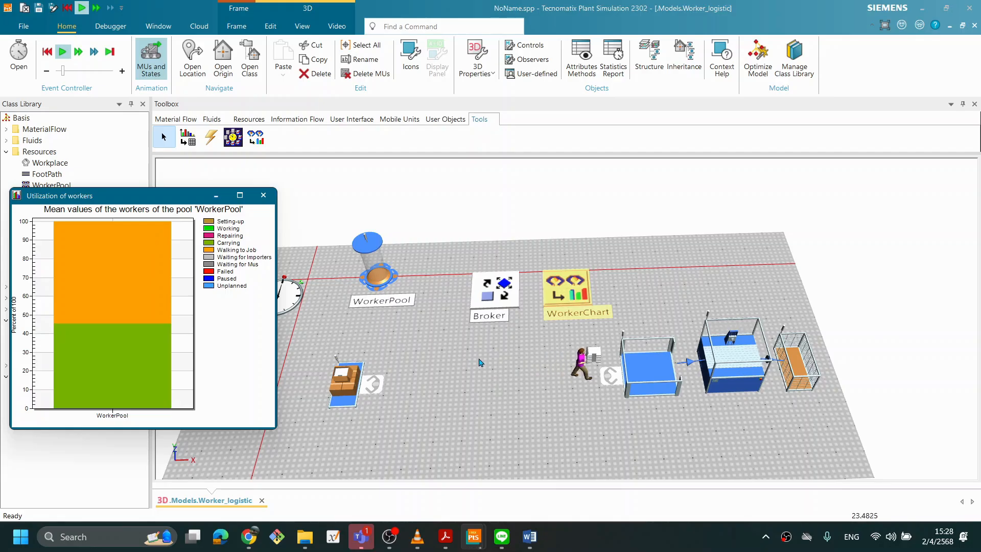
right_click(481, 155)
click(487, 137)
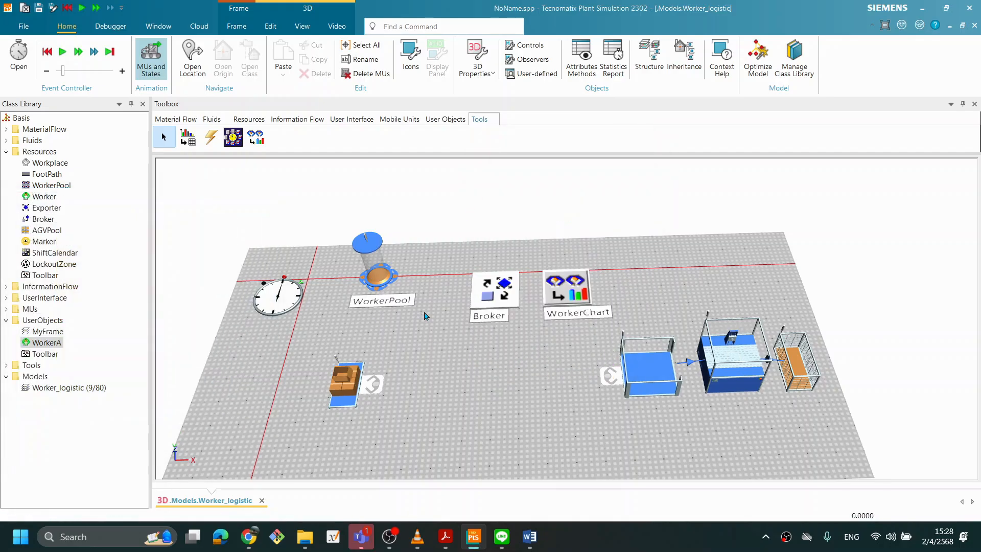
Show the WorkerChart's empty utilization chart on the reset model and start the simulation with it open
right_click(565, 286)
click(577, 290)
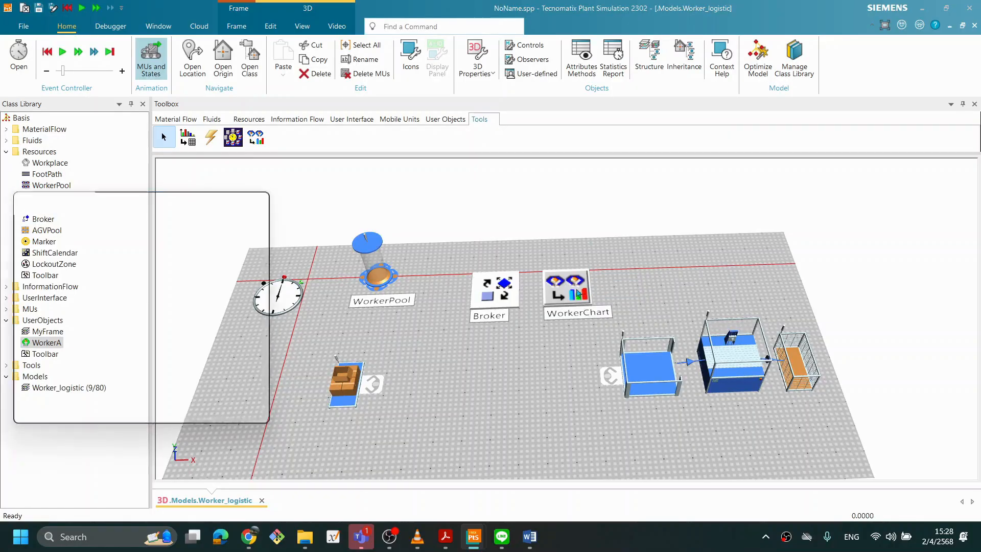
right_click(450, 158)
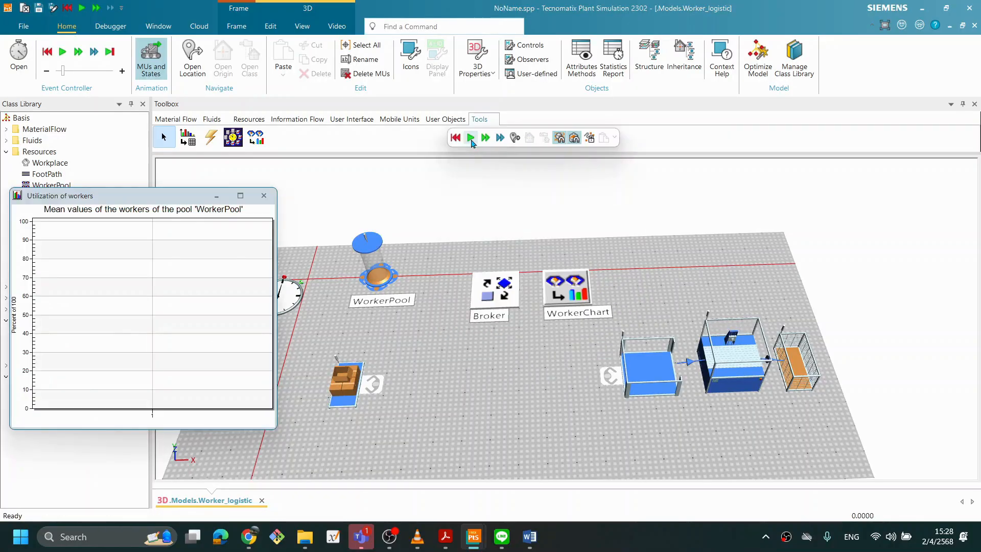
click(470, 137)
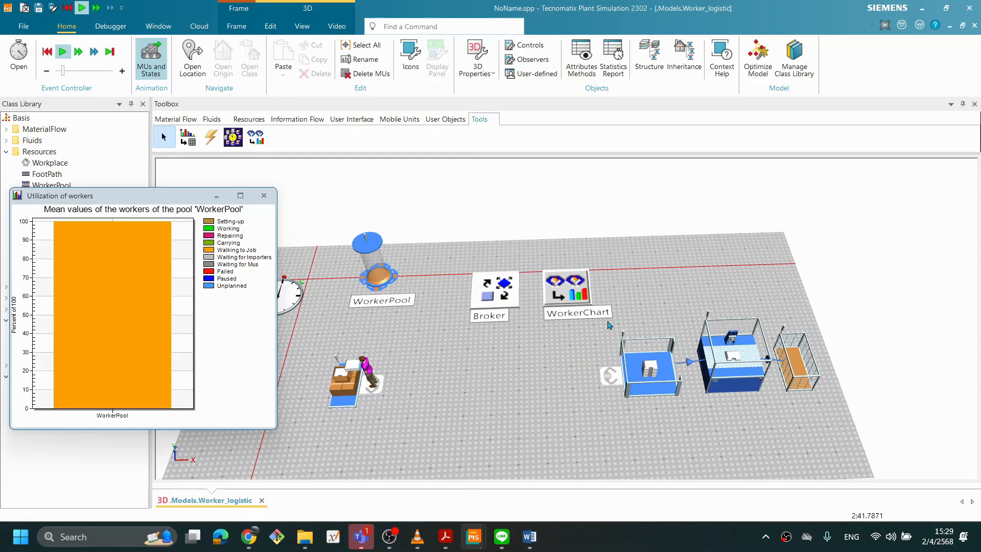
Reopen the WorkerChart's chart during the run to examine the worker's carrying and walking shares, and reset the simulation
right_click(560, 301)
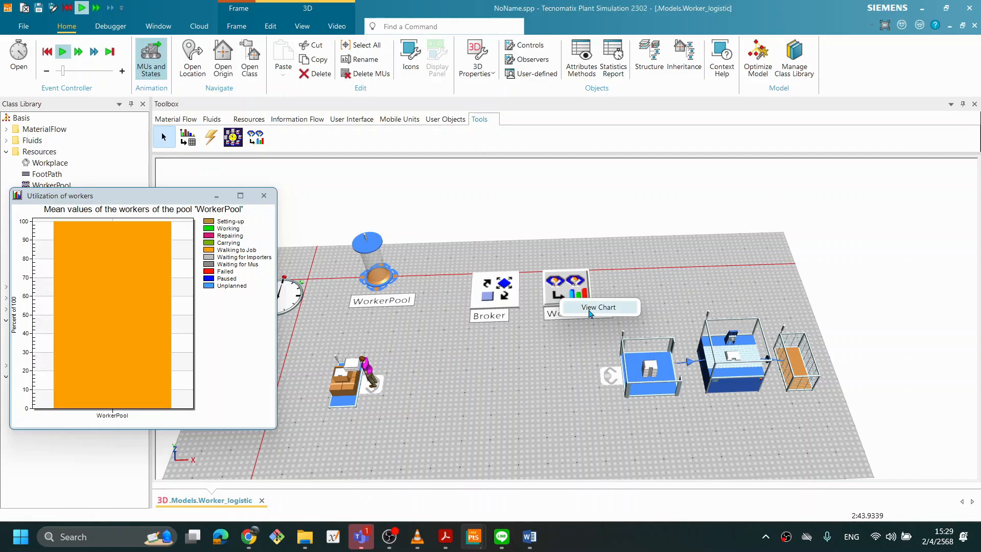
click(590, 309)
right_click(571, 299)
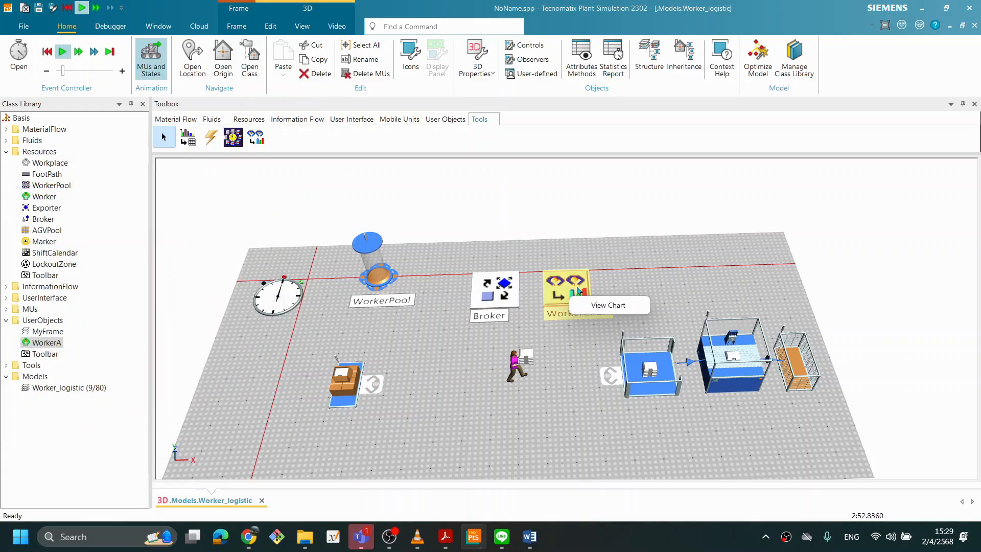
click(592, 306)
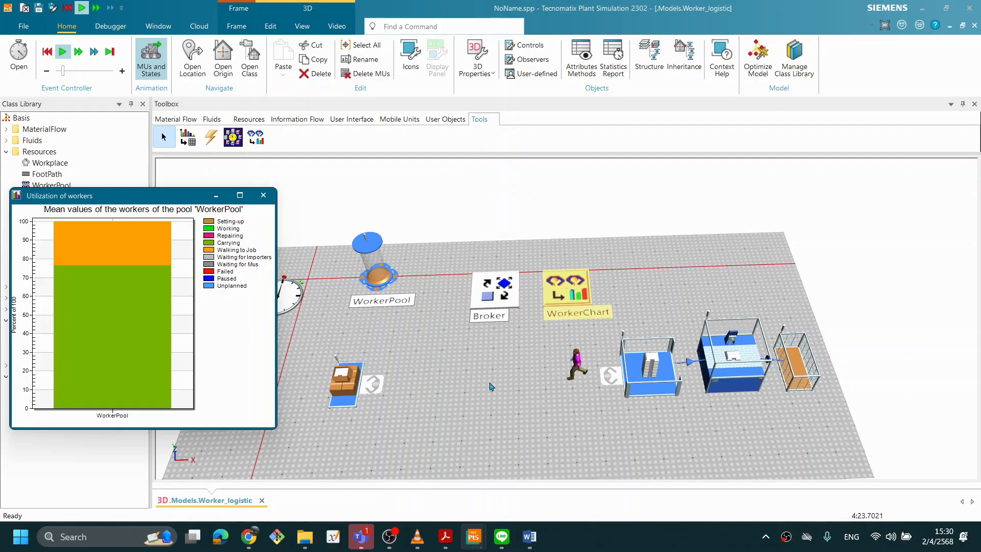
right_click(467, 176)
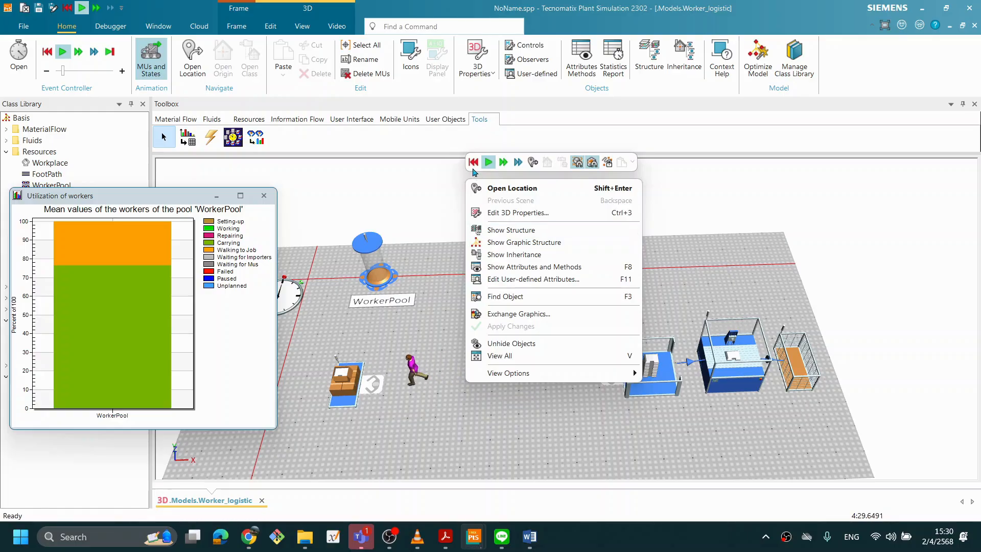
click(509, 230)
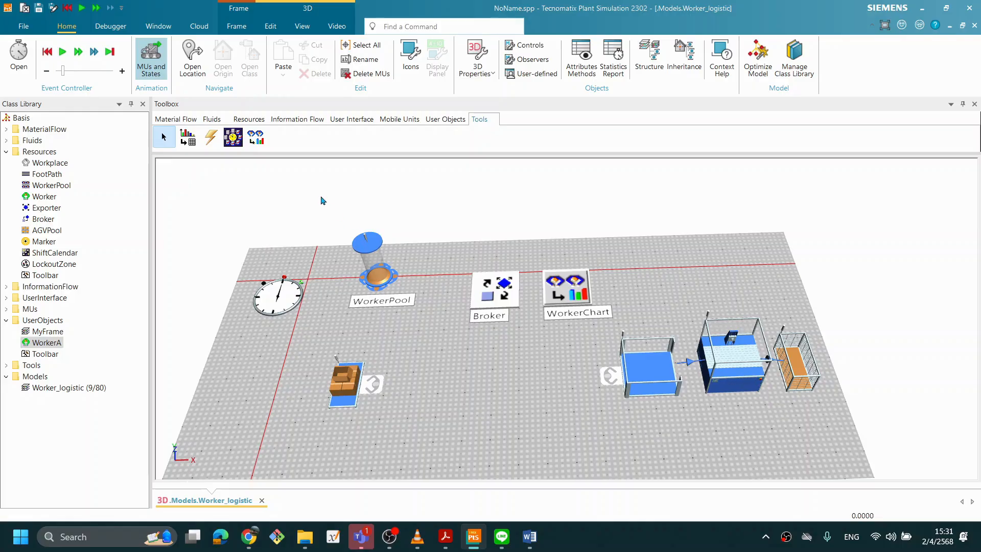
Place a Workplace in front of the processing station after the Buffer and activate its Processing Importer
click(175, 119)
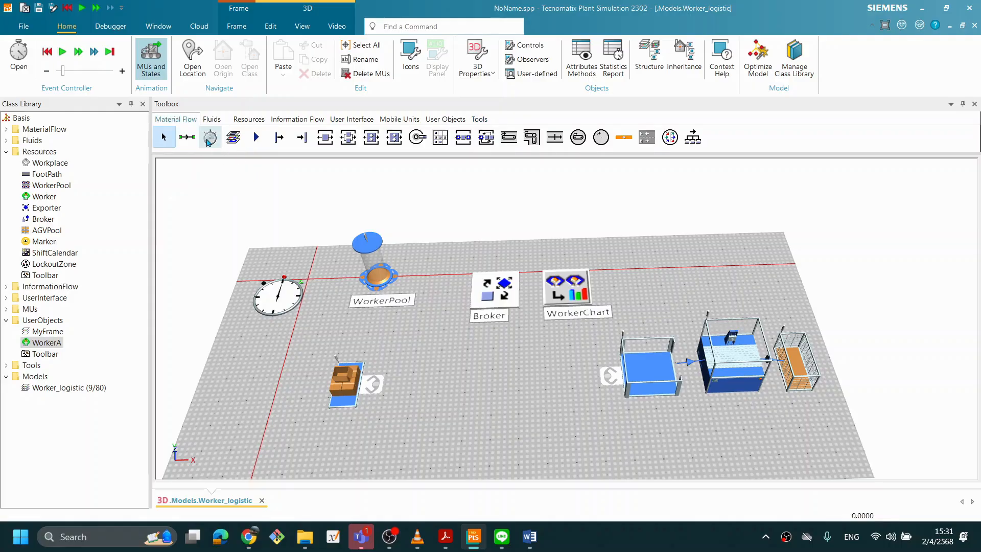
click(244, 119)
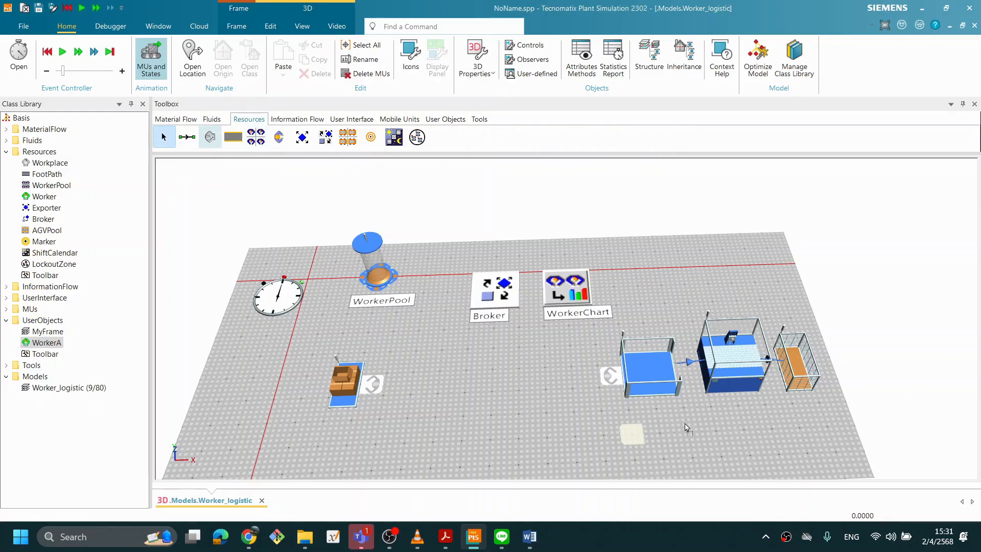
click(735, 410)
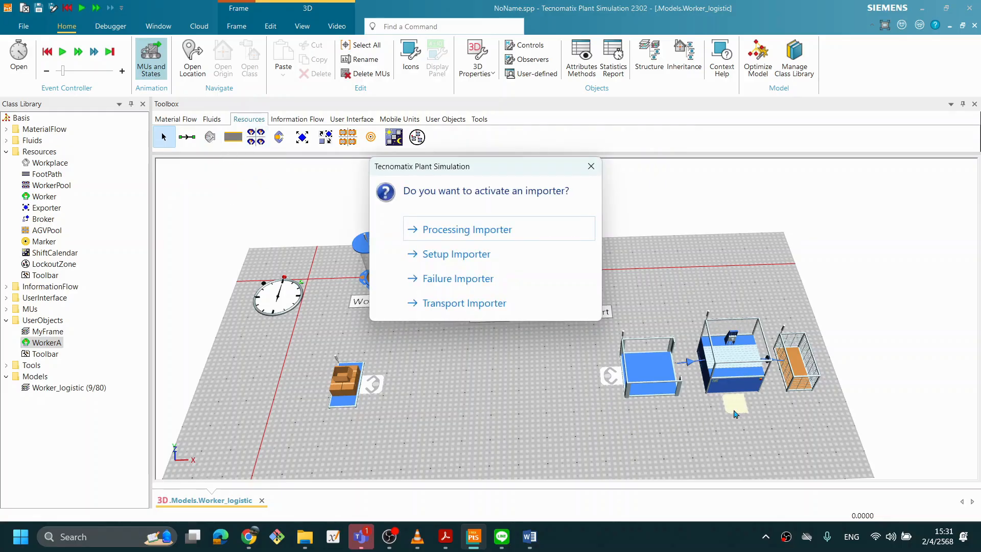
click(483, 232)
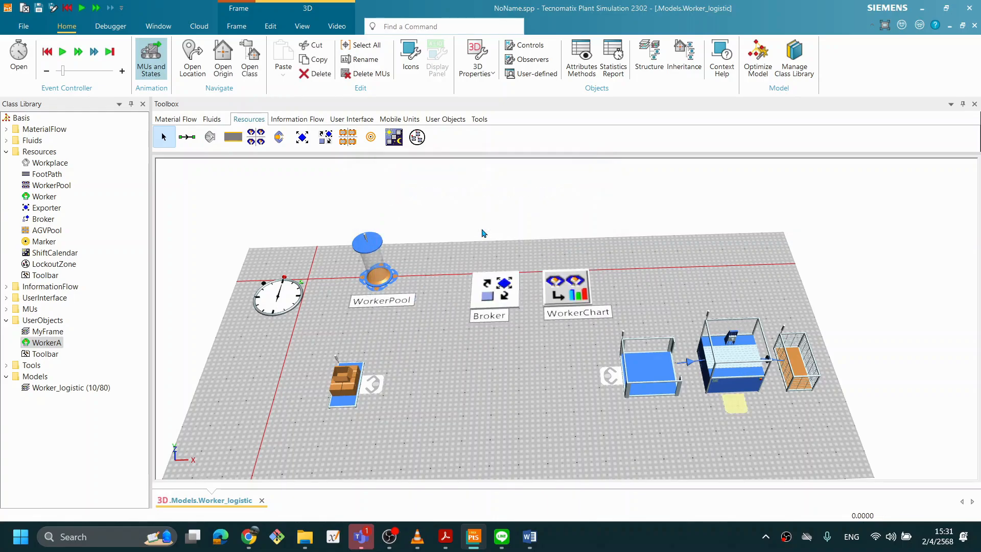
click(770, 424)
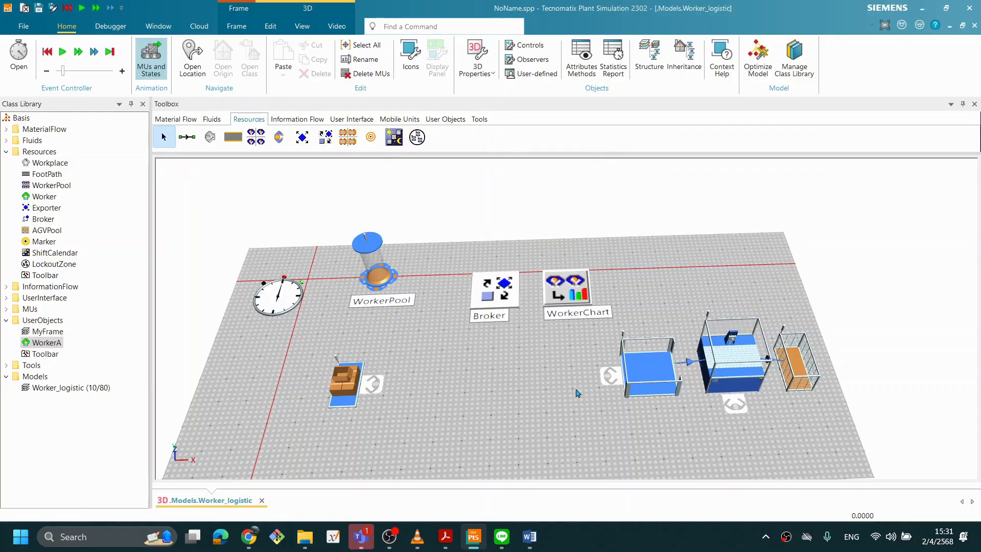
Run the simulation and examine from the side how the worker serves the Buffer and the new workplace at the station
right_click(532, 415)
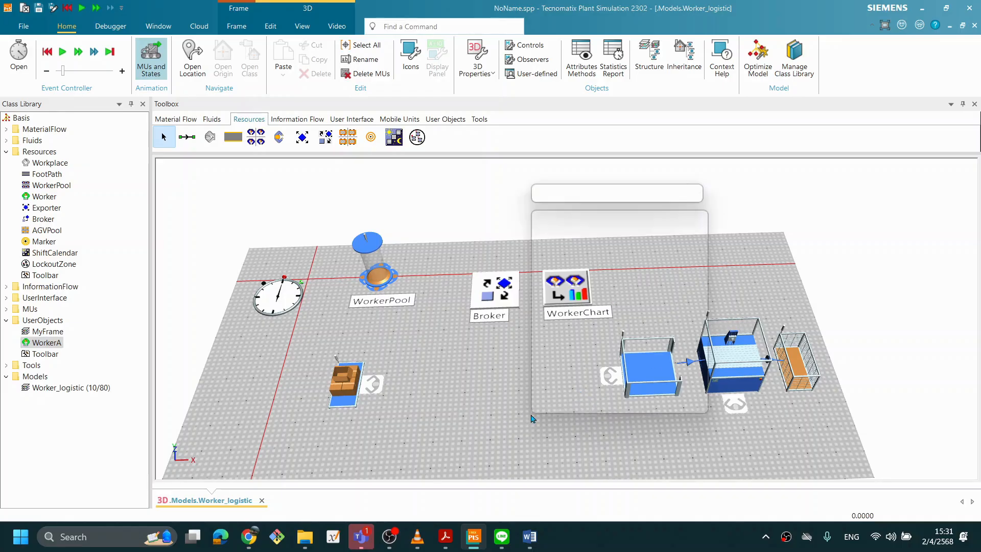
click(559, 191)
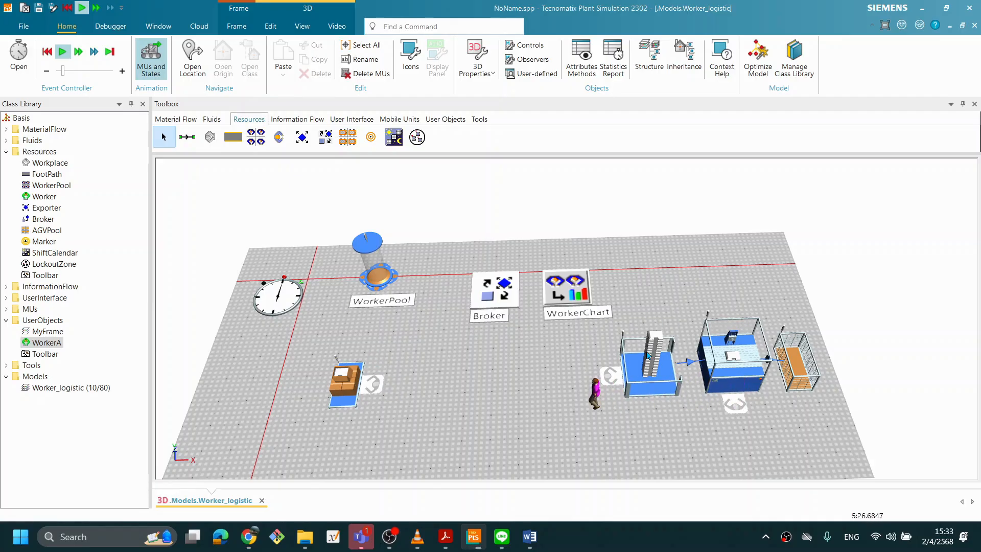
middle_drag(659, 445, 666, 394)
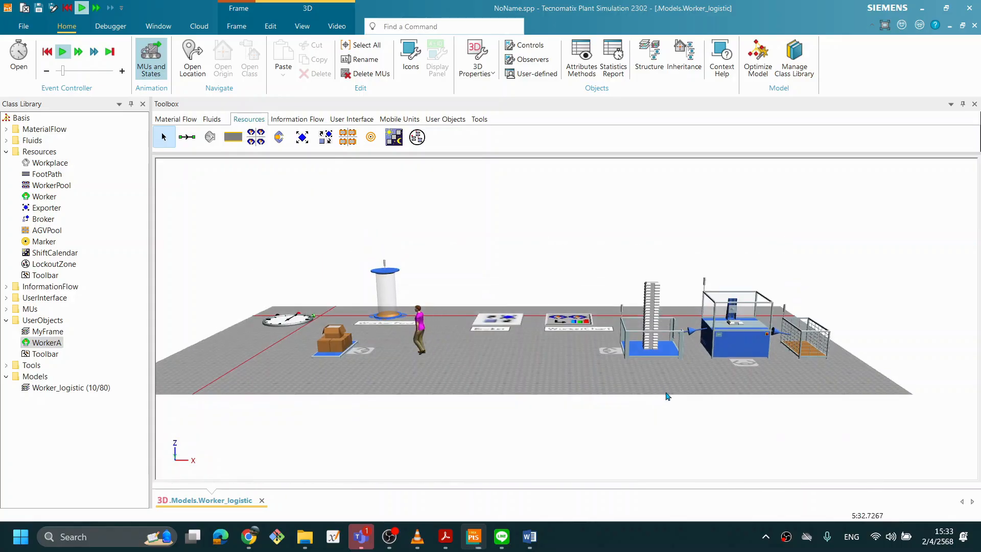
Examine the worker and the parts piling up in the Buffer from closer up, and reset the simulation
scroll(689, 383, up, 2)
right_drag(675, 330, 679, 346)
right_drag(591, 338, 600, 343)
middle_drag(592, 304, 596, 311)
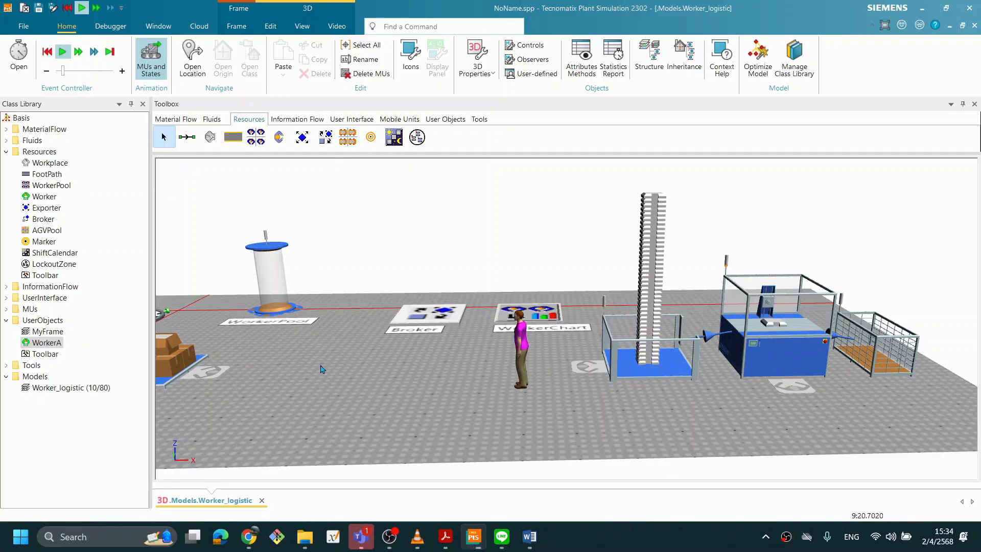
right_click(527, 356)
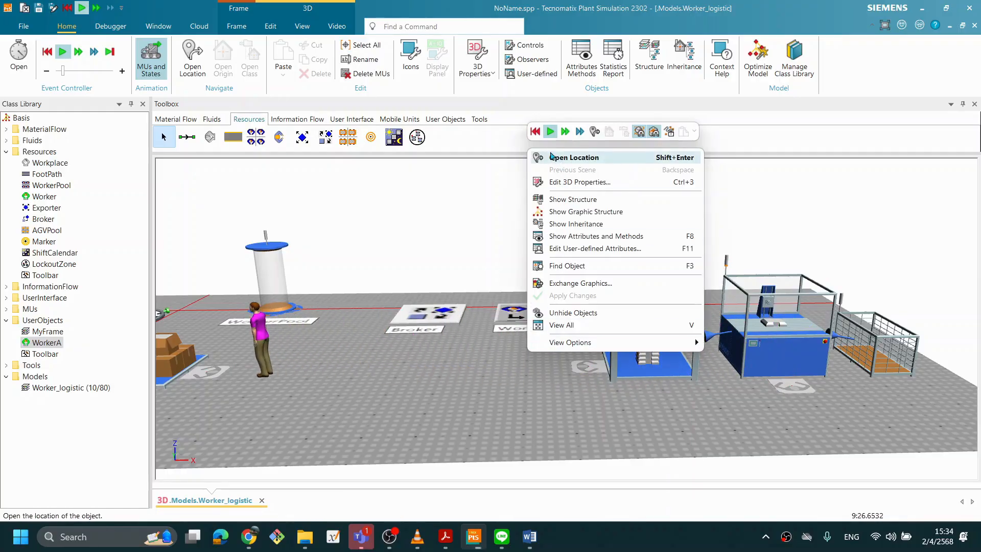
click(535, 131)
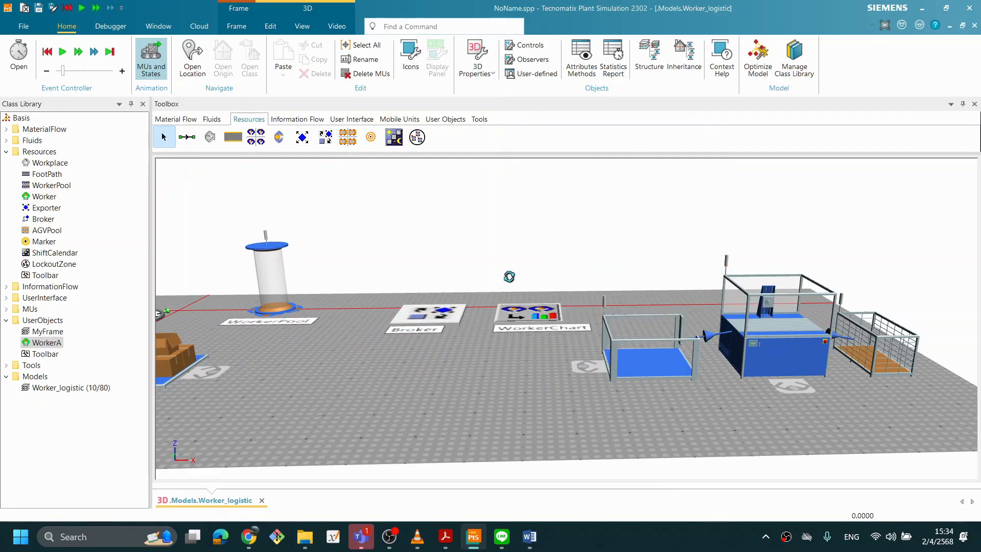
Review the attributes of the workplace in front of the processing station without changing them
middle_drag(510, 277, 514, 291)
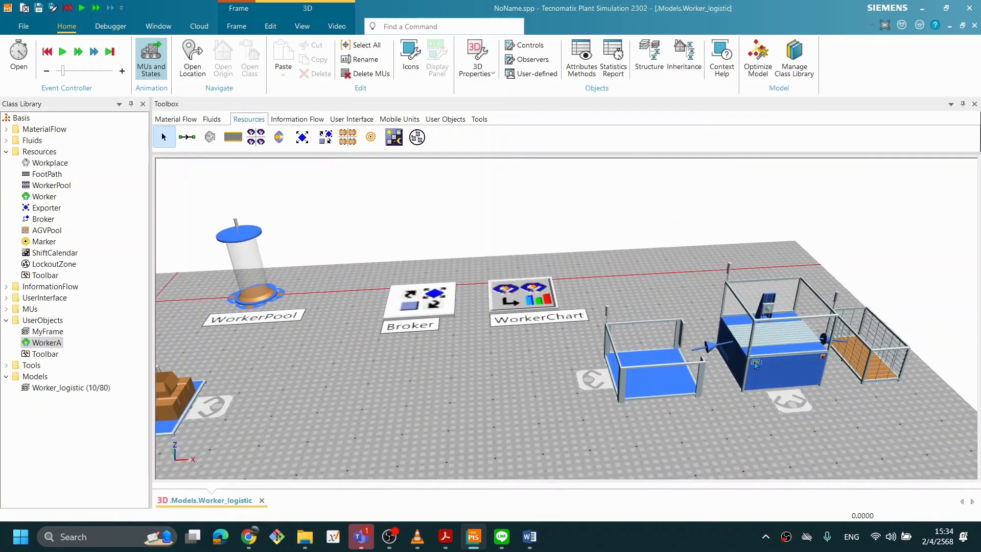
click(797, 405)
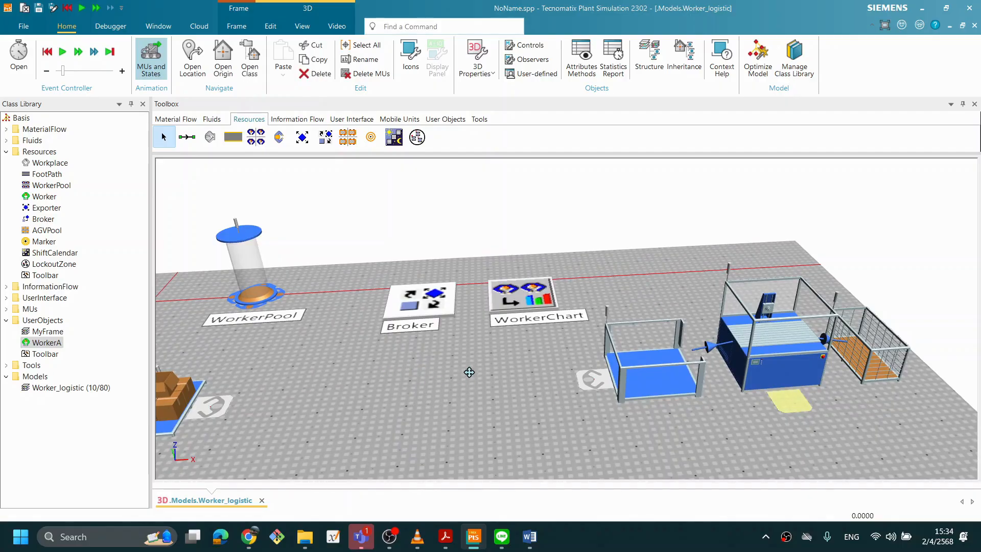
middle_drag(468, 372, 534, 351)
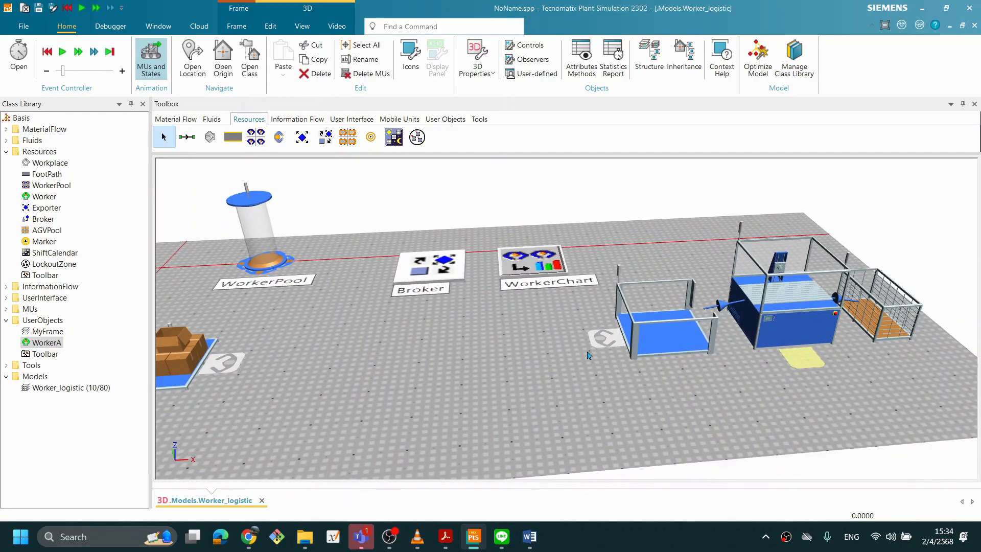
double_click(810, 356)
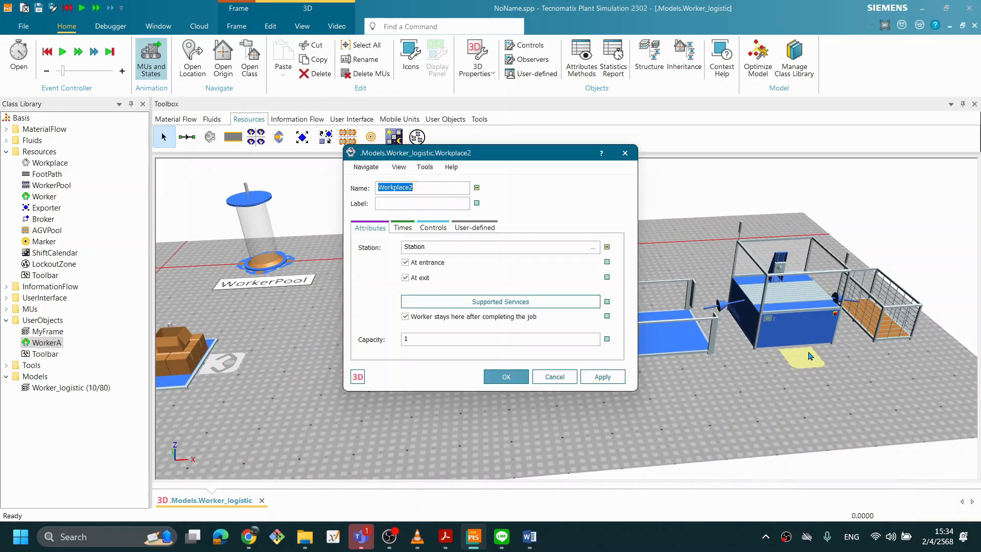
click(552, 376)
Set the priority of the processing station's Processing Importer to 2 and apply the change
double_click(789, 325)
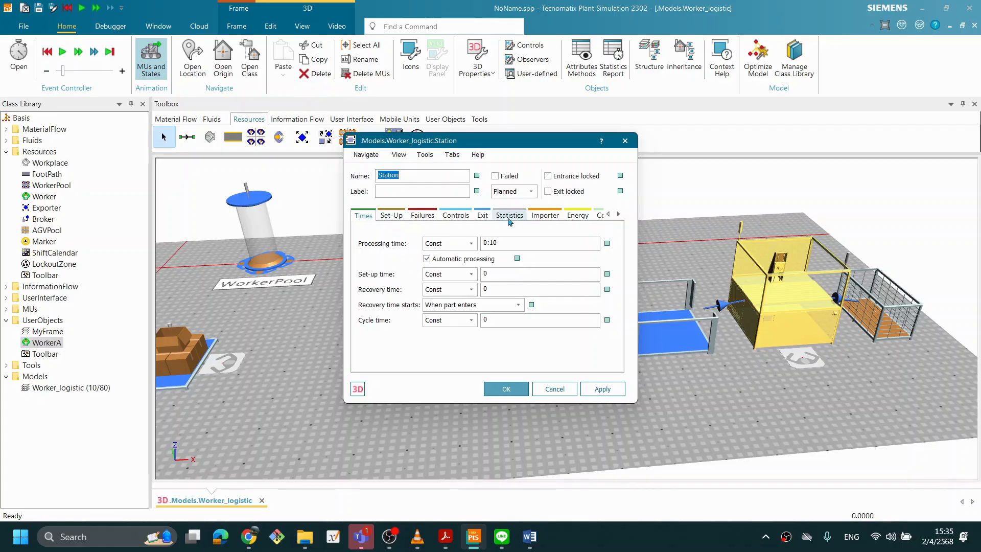
click(544, 215)
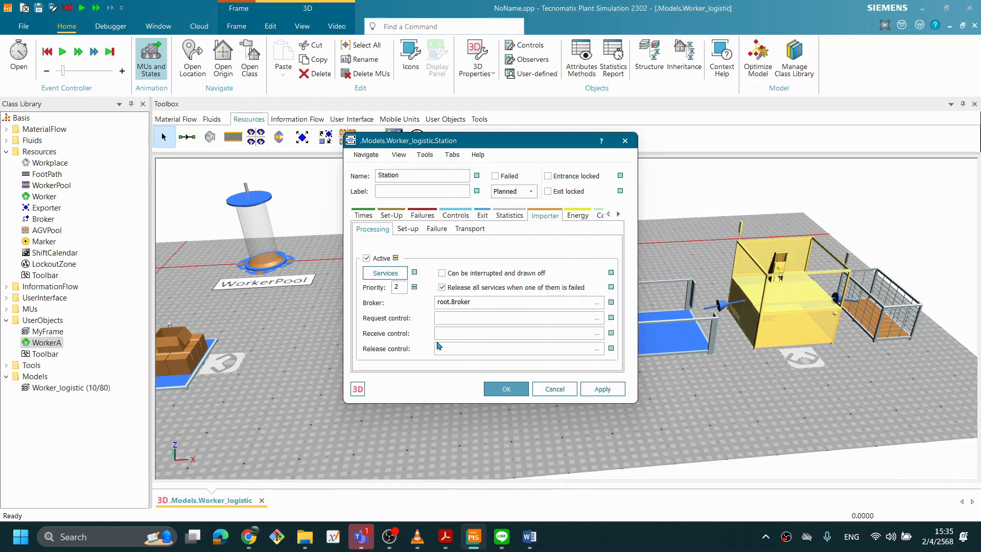
click(608, 391)
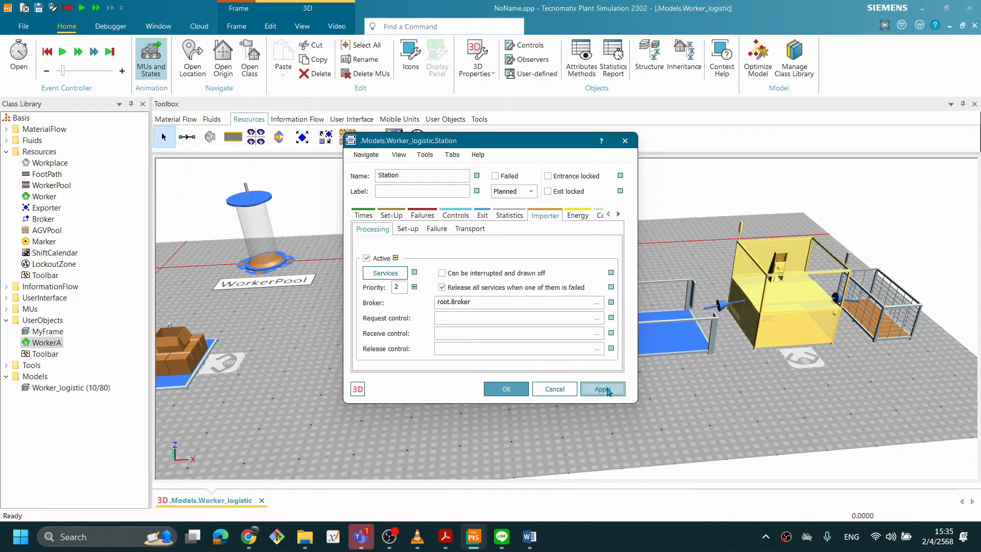
click(505, 389)
Run the simulation to examine how the worker divides his time between transporting parts and serving the station, and reset it
middle_drag(446, 357, 563, 349)
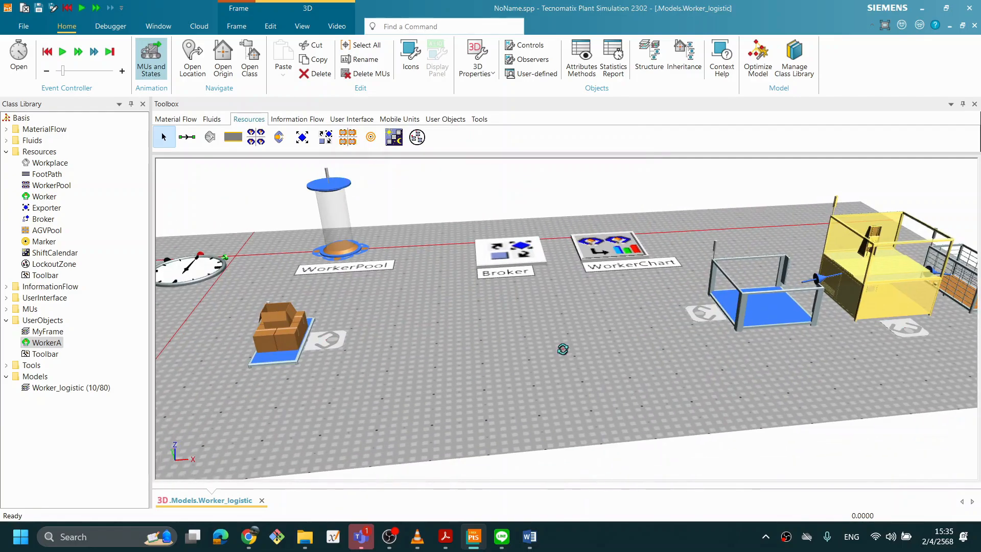
right_click(520, 341)
click(538, 118)
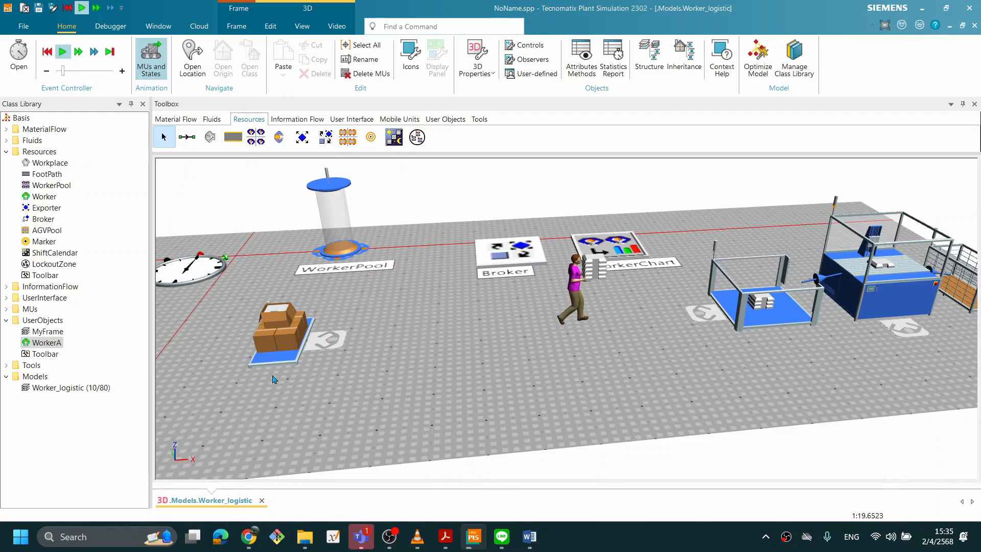
right_click(473, 386)
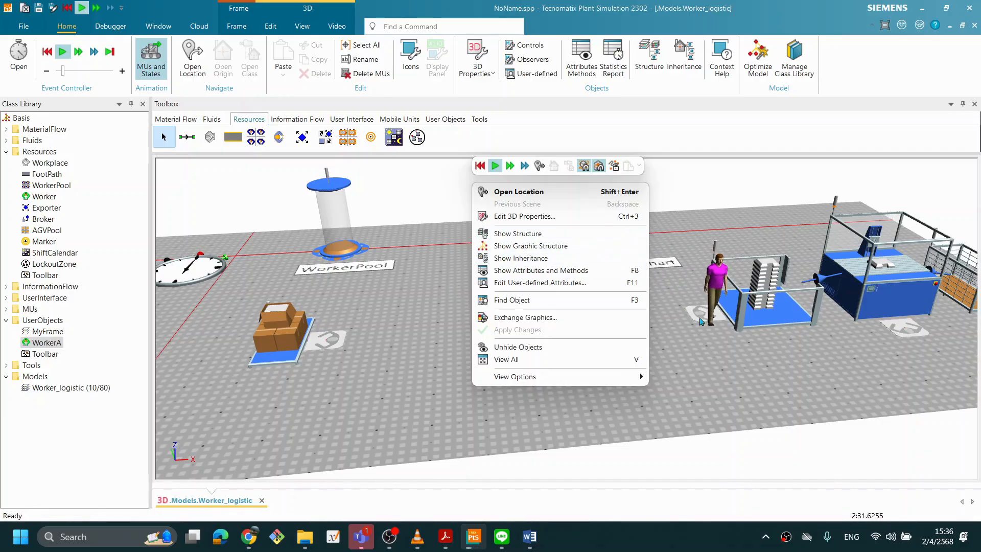
click(714, 356)
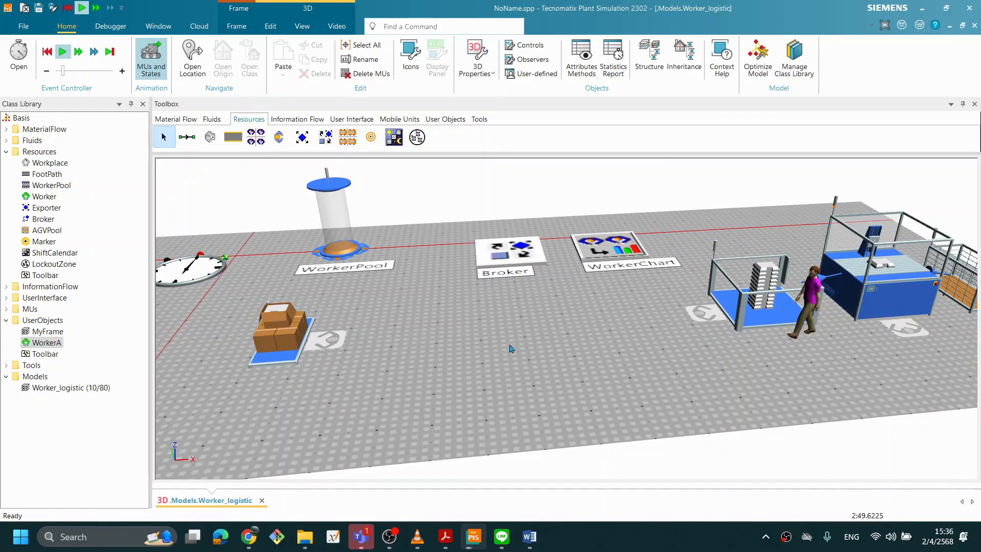
right_click(566, 351)
click(574, 132)
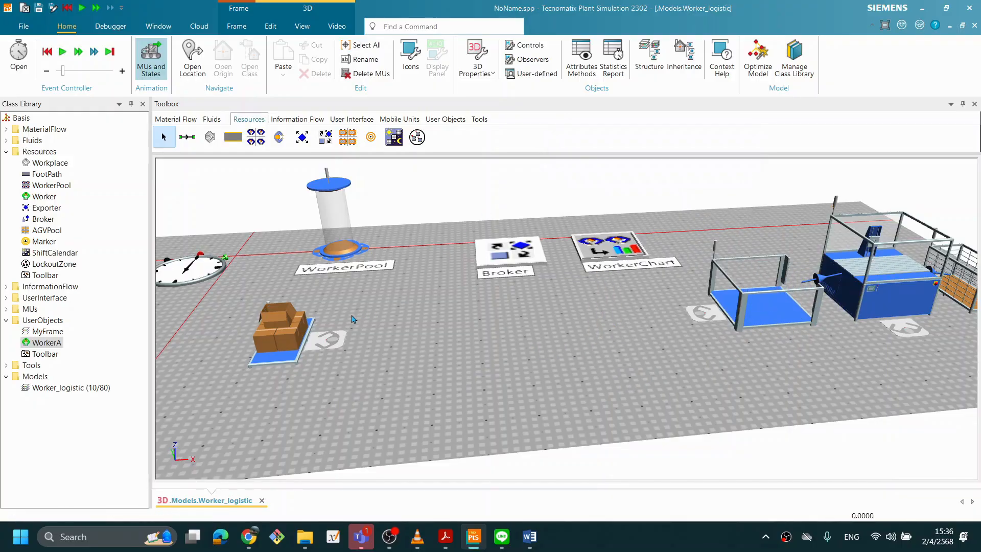
Allow the Source's Transport Importer to be interrupted and drawn off, and apply the change
double_click(284, 350)
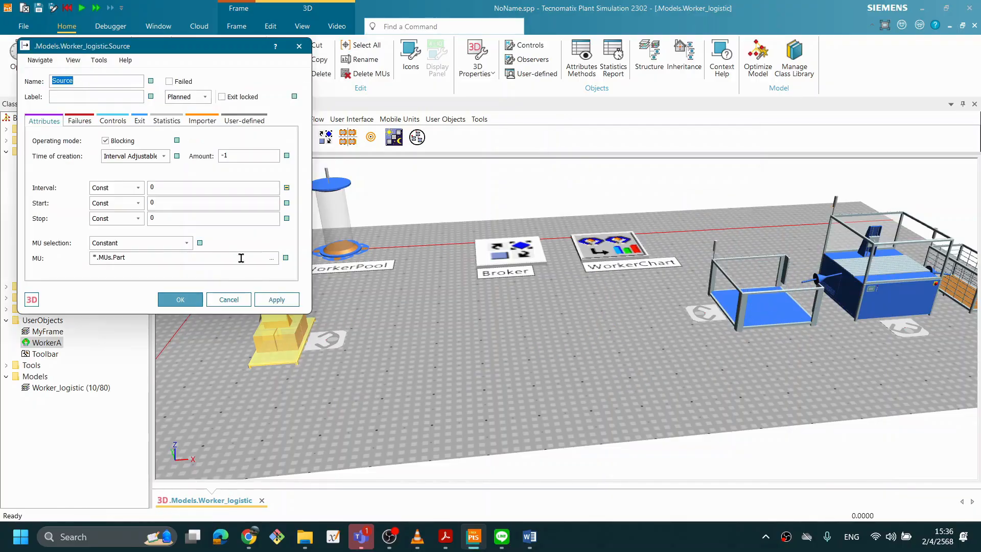
click(202, 120)
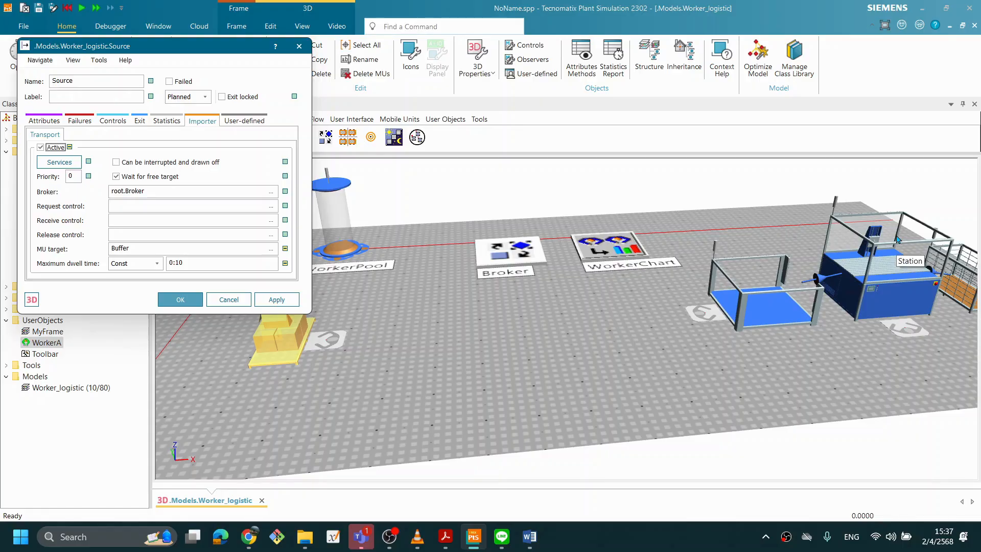
click(116, 163)
click(279, 296)
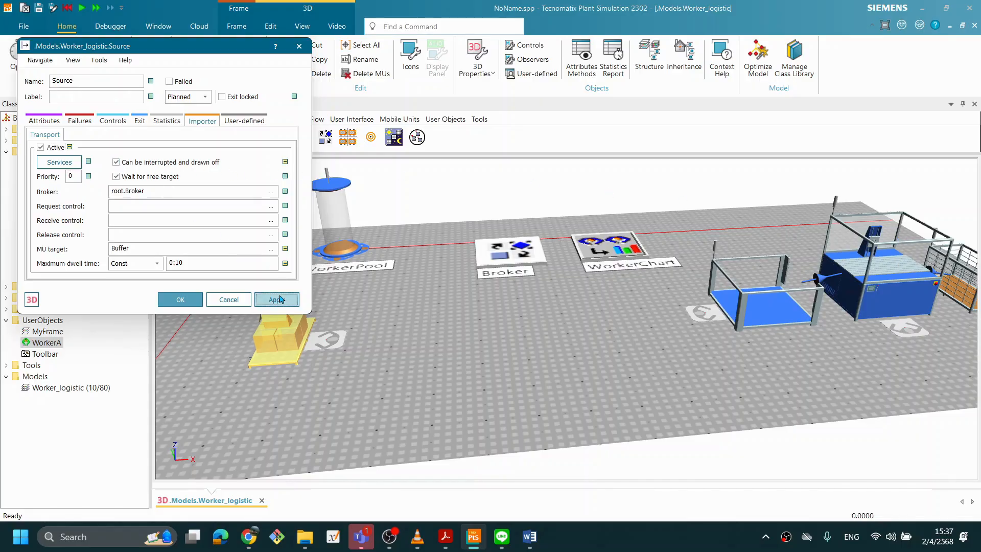
click(181, 300)
Run the simulation to examine how the worker switches between interrupted transport and the processing station, and reset it
right_click(509, 346)
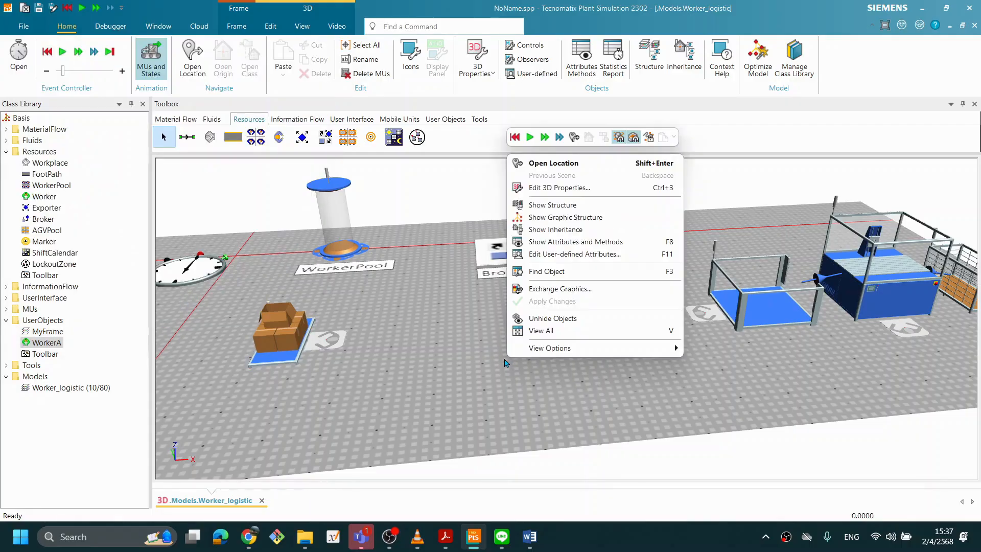
click(530, 139)
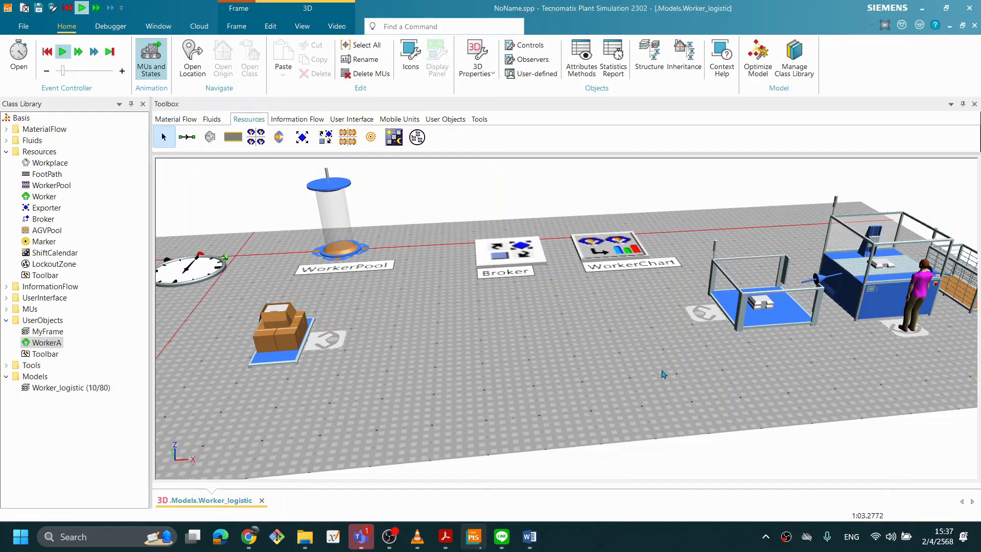
mouse_move(770, 307)
mouse_move(889, 274)
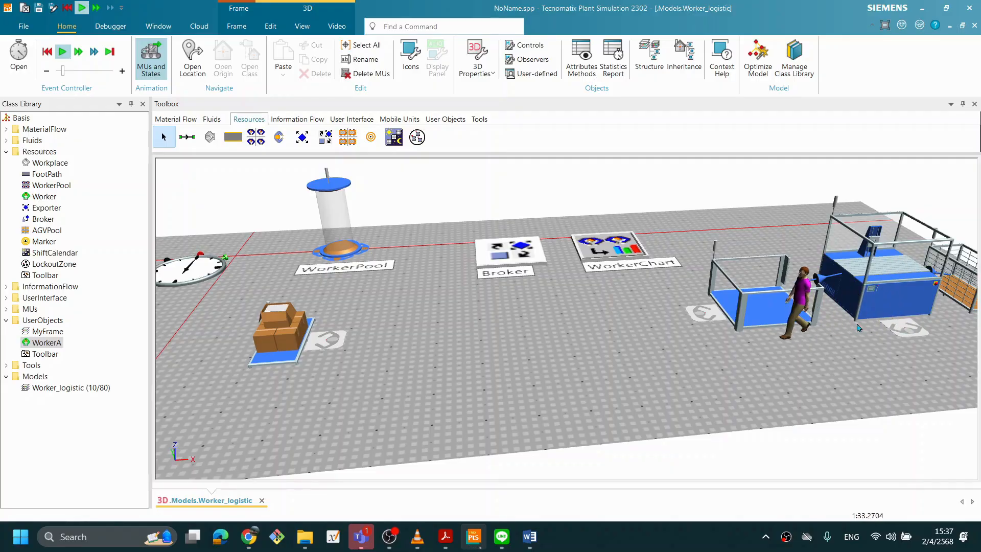
mouse_move(296, 322)
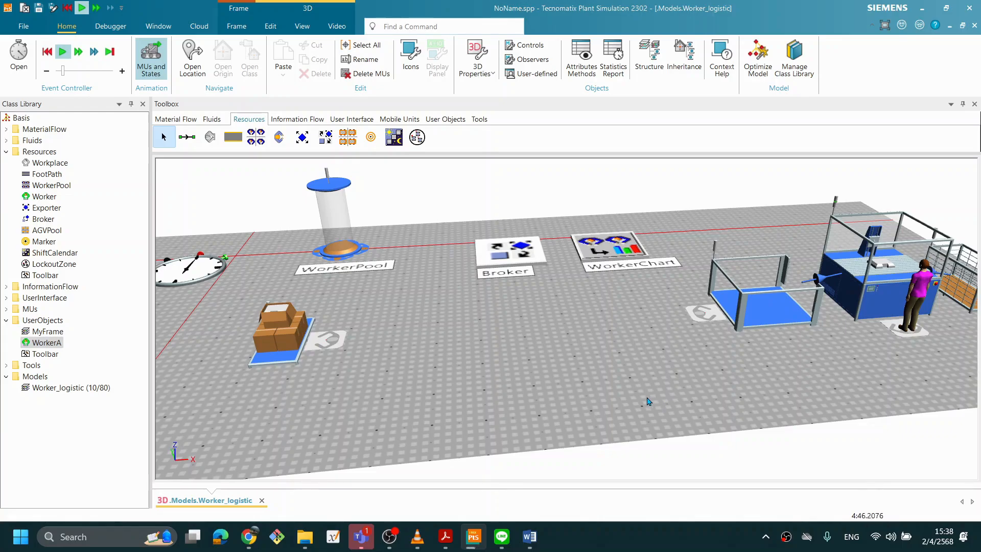
right_click(665, 368)
click(672, 150)
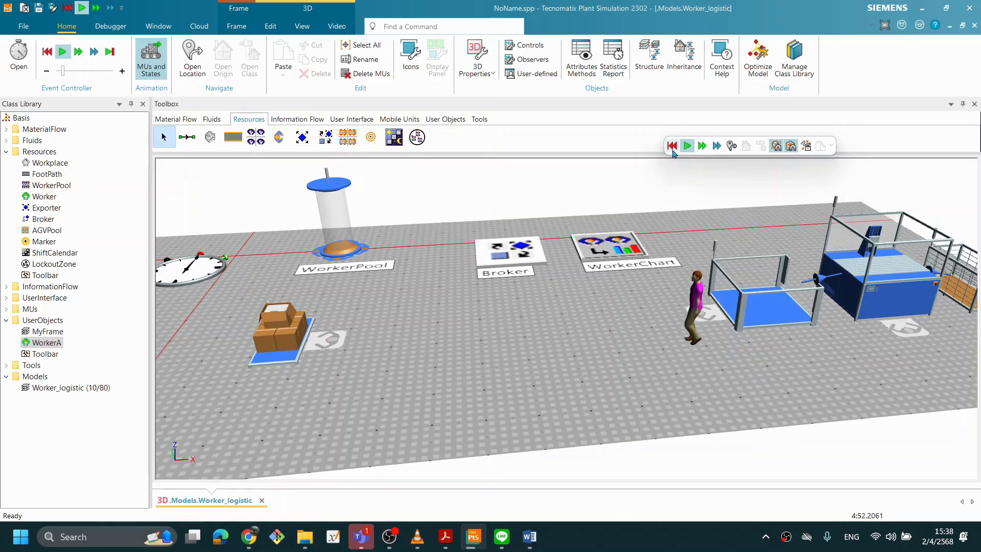
click(672, 152)
click(690, 547)
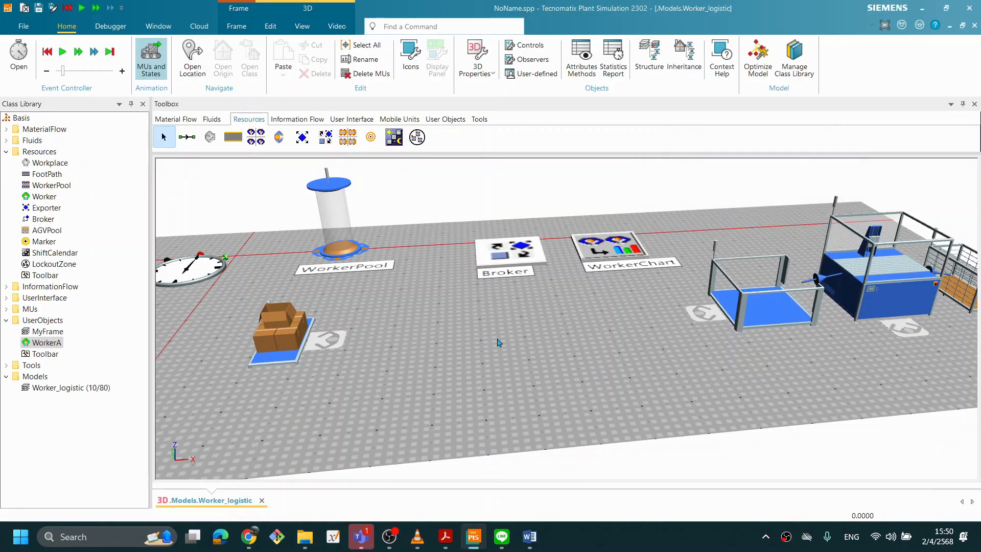
Restart the simulation with a closer view of the model and show the WorkerChart's utilization chart during the run
scroll(500, 339, down, 1)
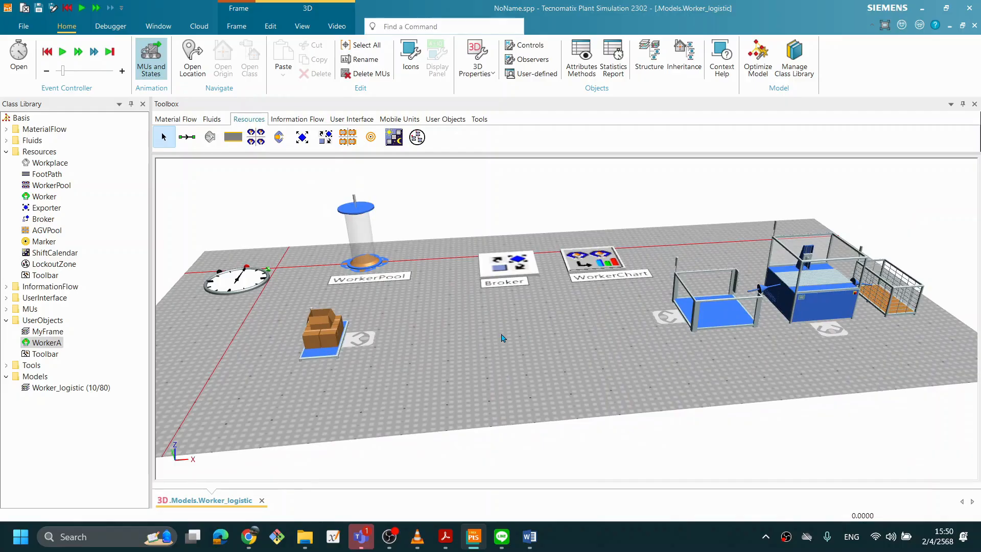
scroll(503, 336, up, 1)
middle_drag(527, 344, 592, 329)
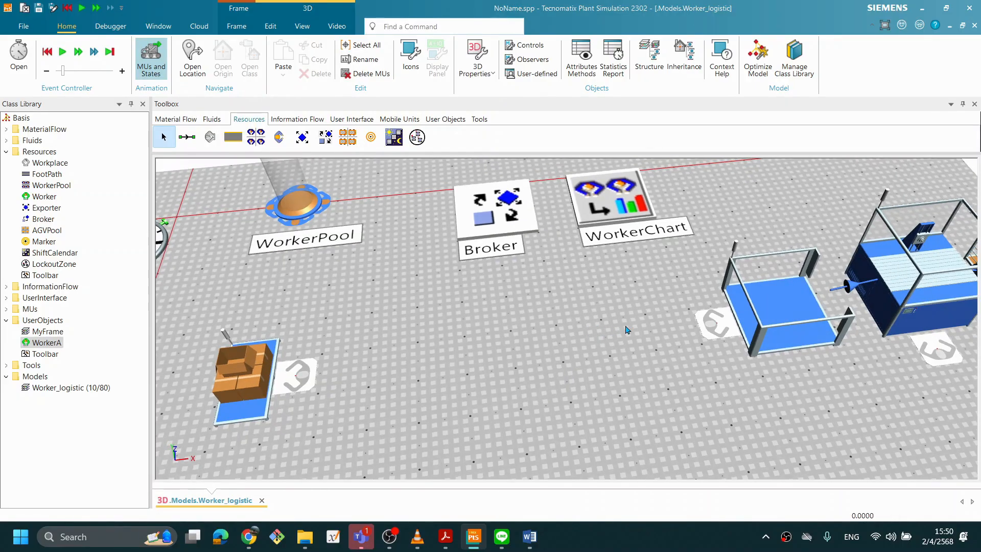
right_click(341, 290)
click(369, 277)
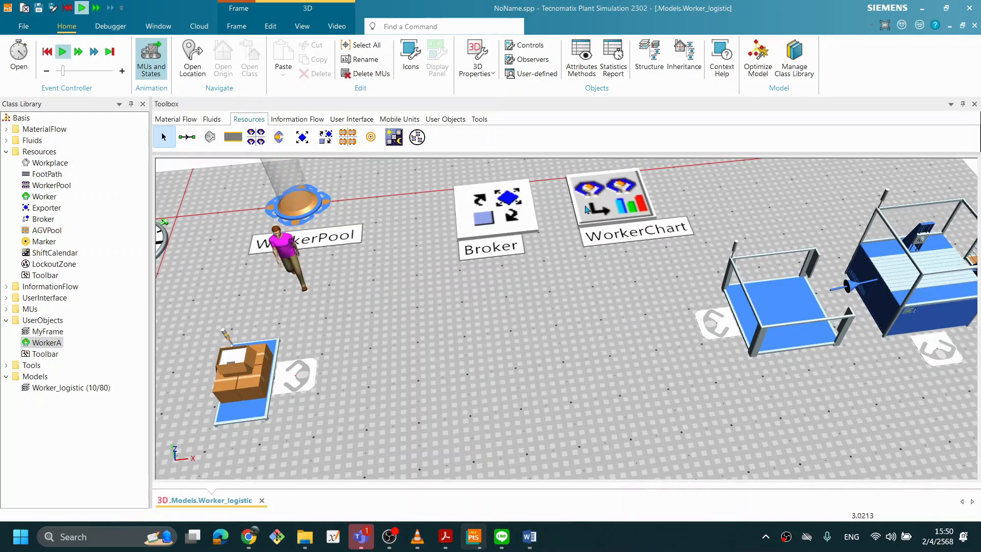
right_click(607, 212)
click(629, 221)
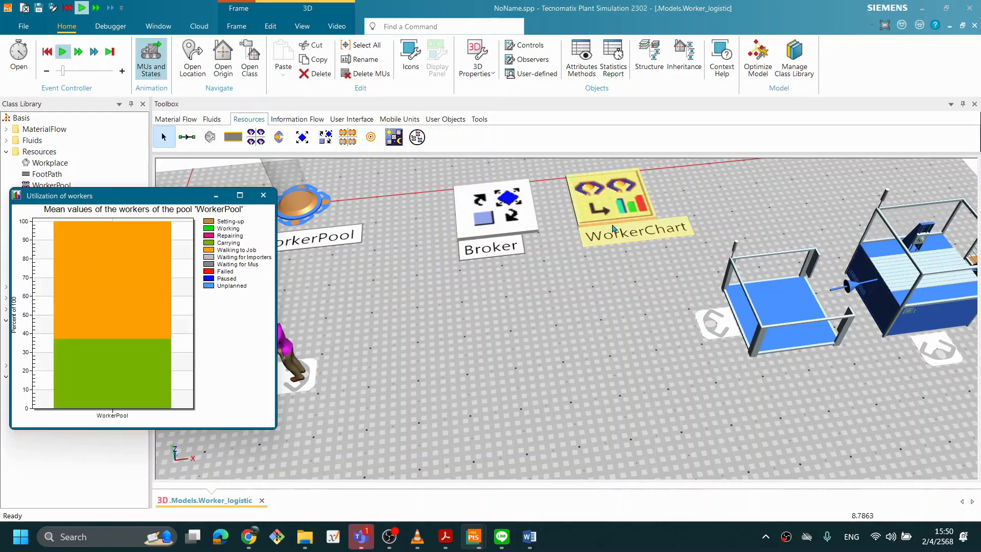
Narrow the utilization chart window and move it clear of the model to keep the Source, Buffer and station in view
drag(166, 200, 256, 167)
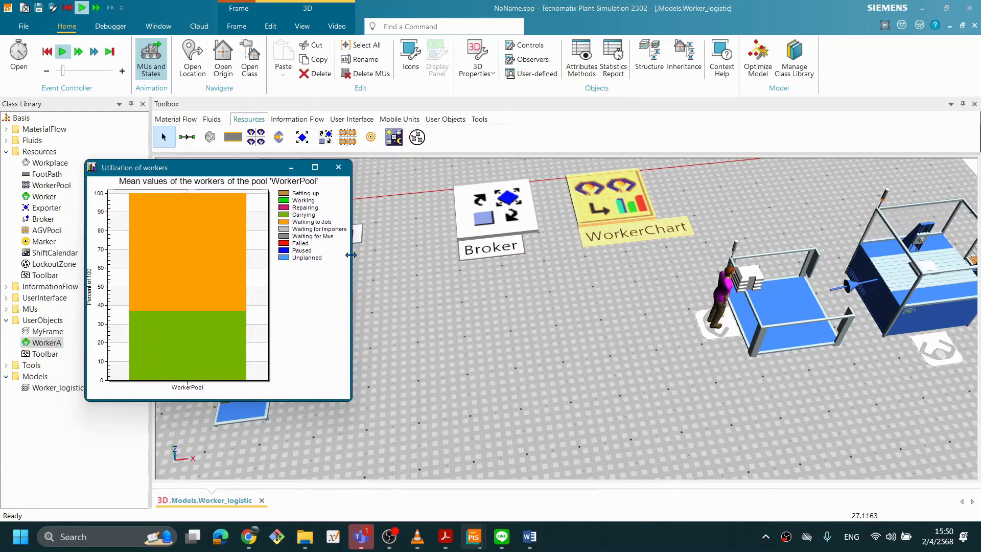
drag(352, 253, 243, 267)
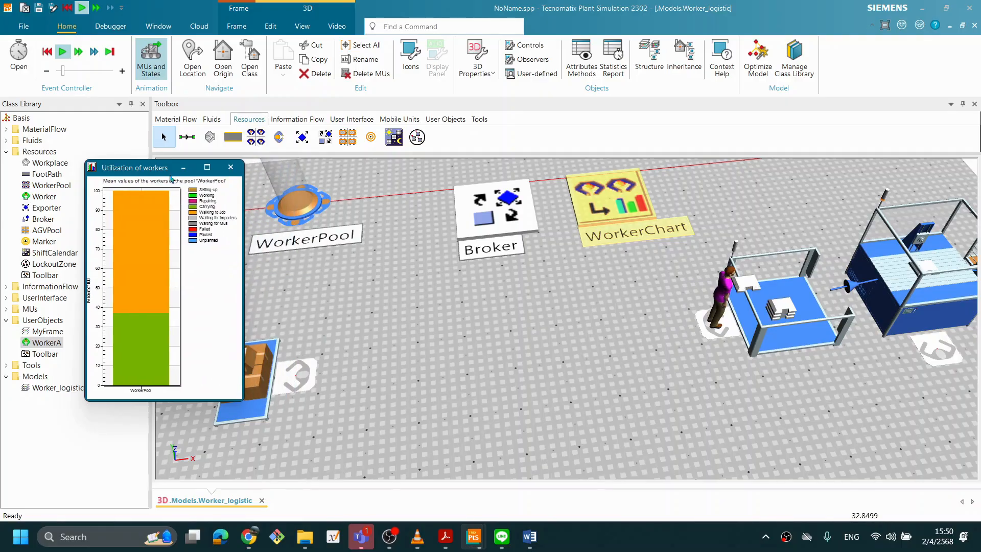
drag(157, 169, 170, 130)
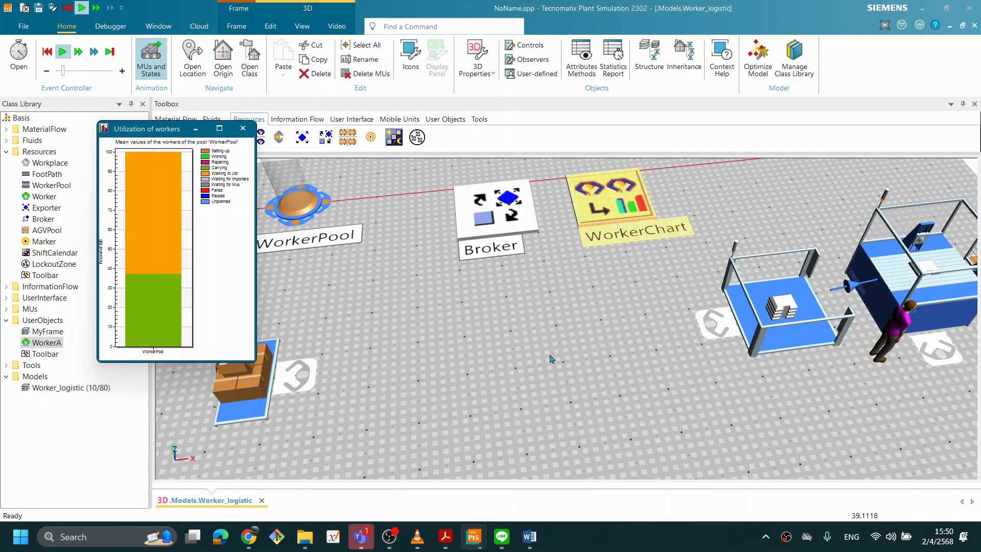
click(523, 347)
drag(523, 347, 524, 340)
drag(697, 363, 661, 356)
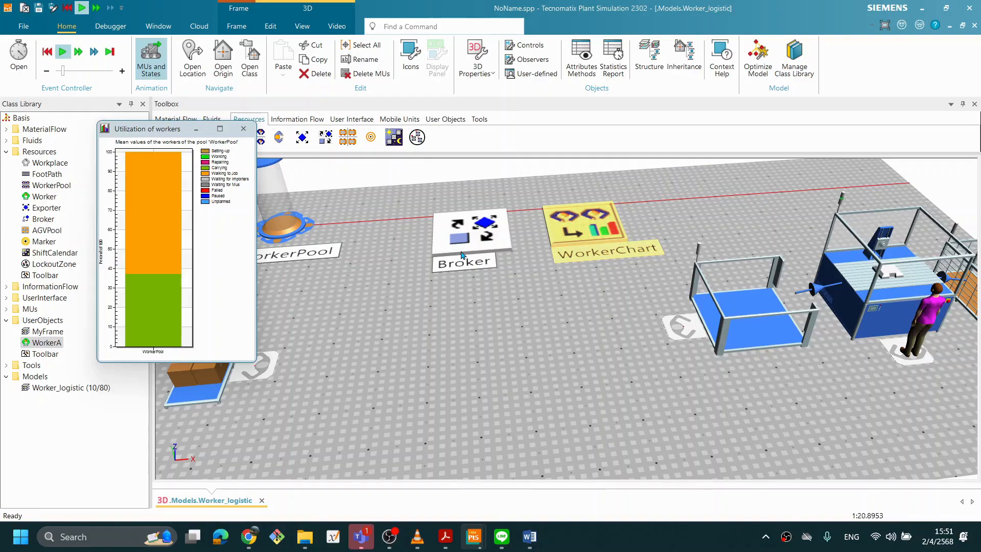
Close and reopen the WorkerChart's chart during the run to examine the worker's updated working, carrying and walking shares
right_click(592, 229)
click(632, 240)
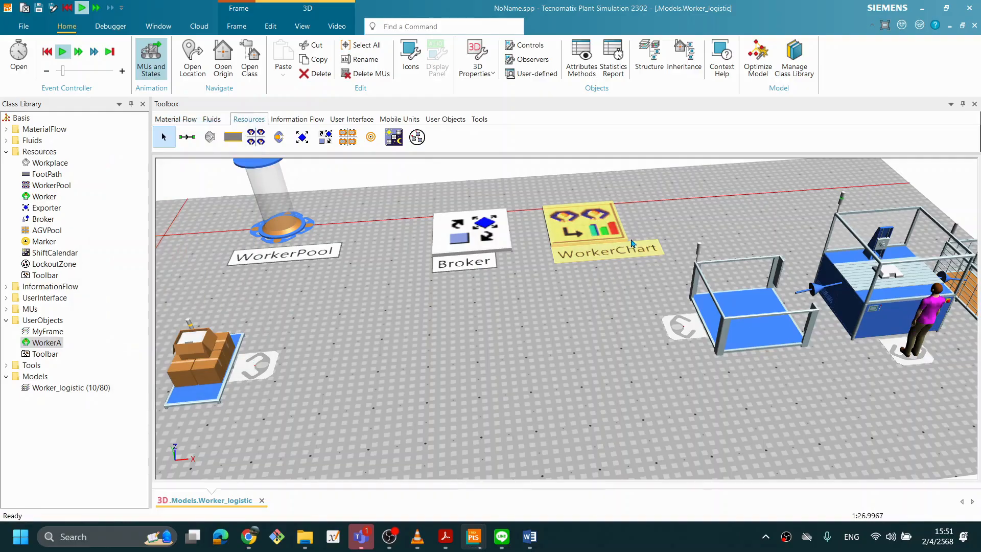
right_click(630, 235)
right_click(593, 231)
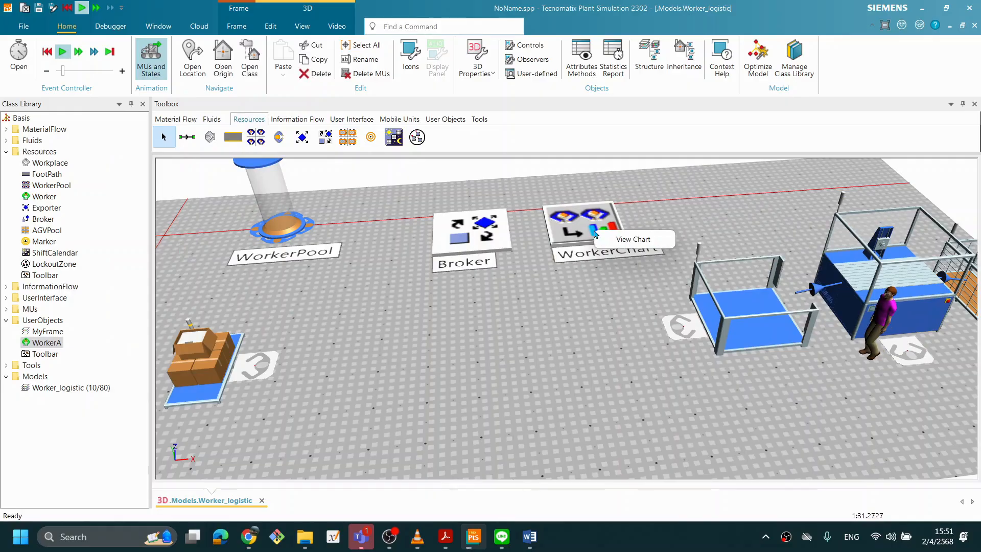
click(562, 221)
right_click(576, 219)
click(603, 229)
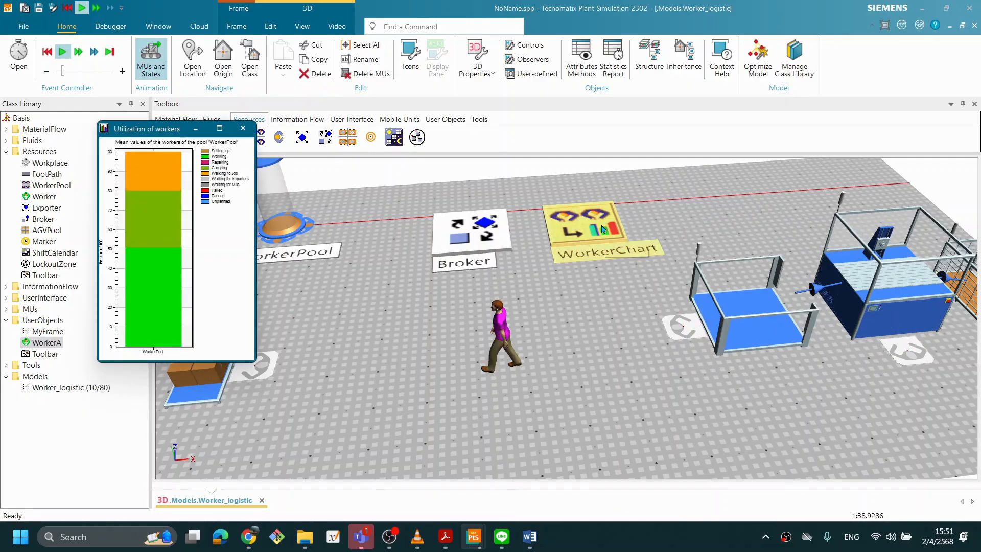
Keep the utilization chart clear of the station while the run continues, reopening it from the WorkerChart to compare the worker's updated shares
drag(152, 132, 93, 104)
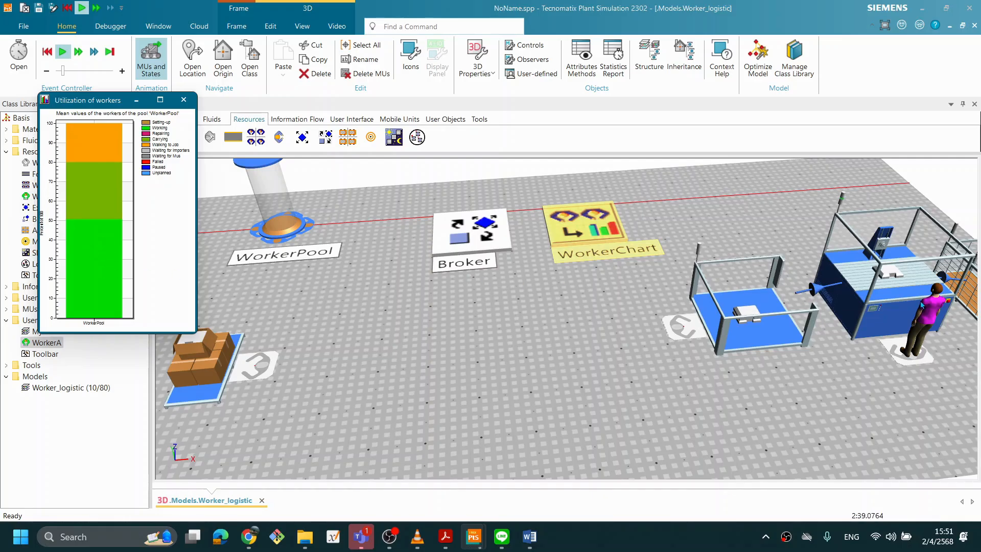
mouse_move(923, 309)
mouse_move(902, 330)
click(615, 291)
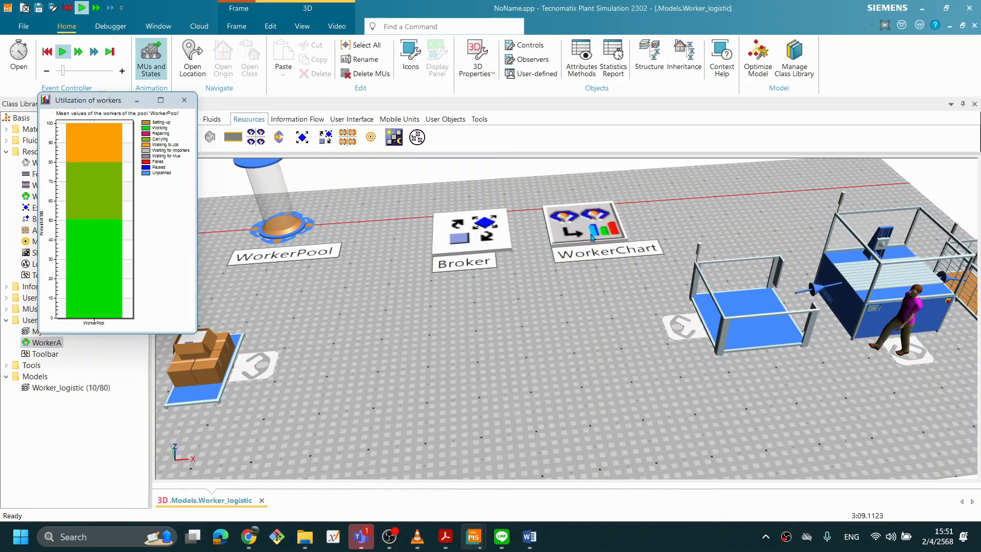
click(184, 100)
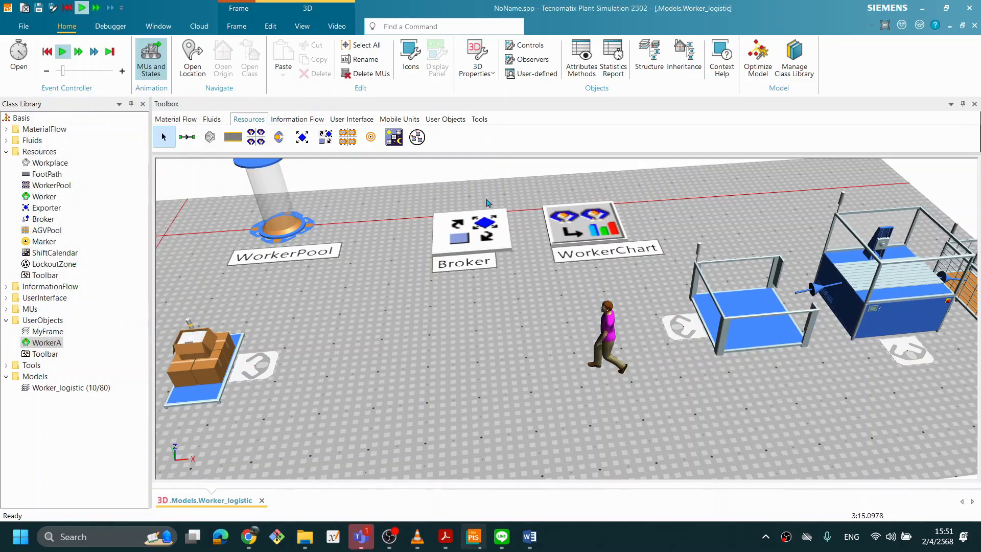
double_click(611, 232)
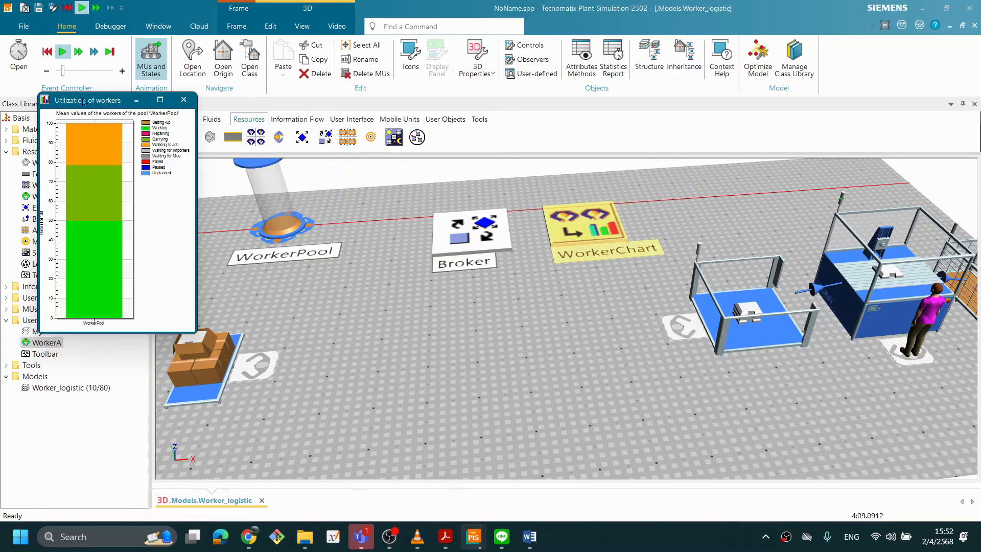
drag(84, 101, 192, 92)
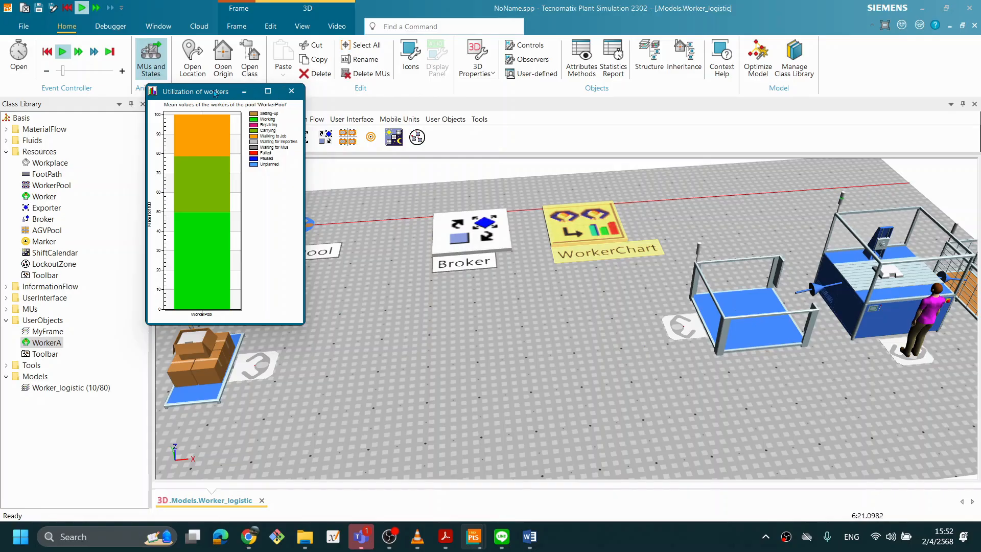
Close the utilization chart and reset the simulation, bringing the whole model into view
click(292, 91)
right_click(506, 297)
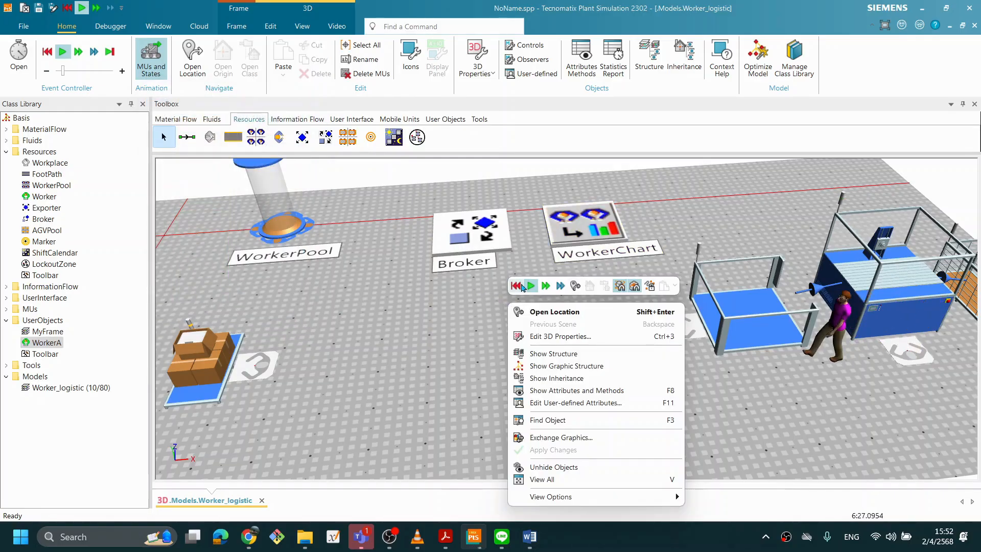
click(517, 286)
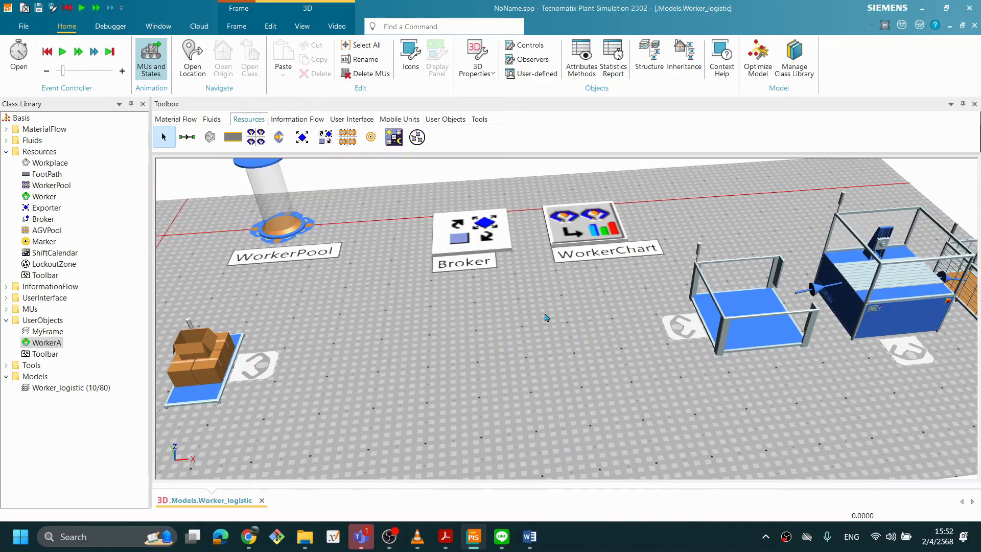
scroll(544, 325, down, 3)
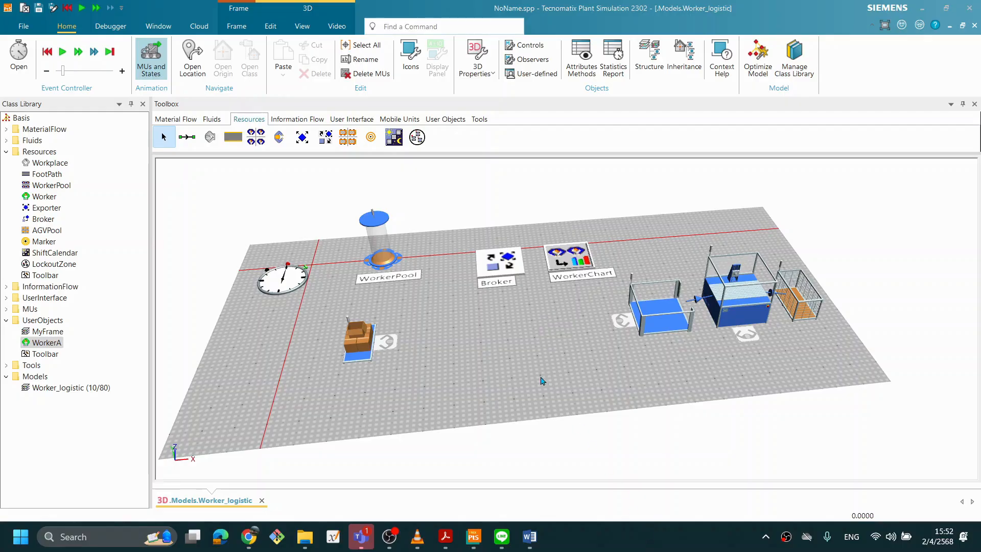
right_click(519, 360)
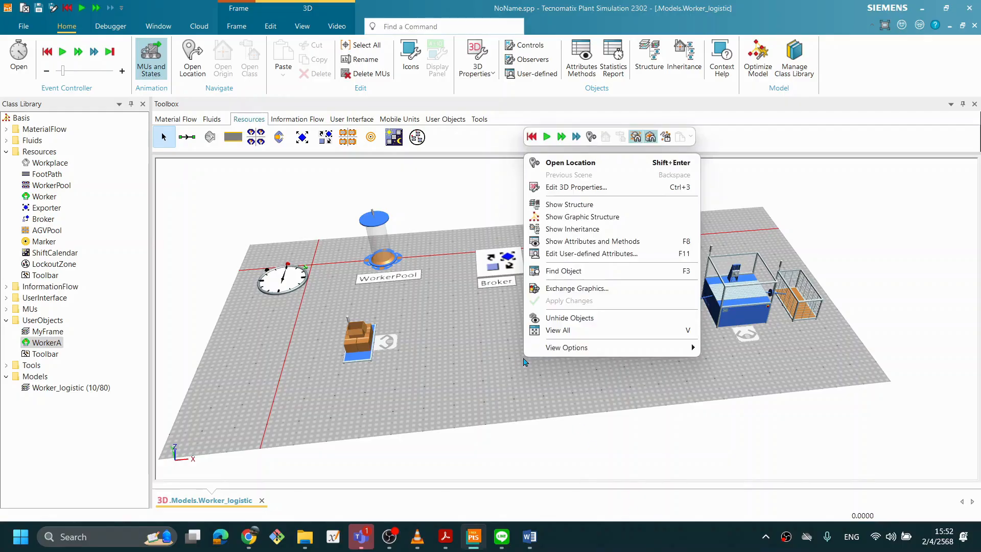
click(470, 361)
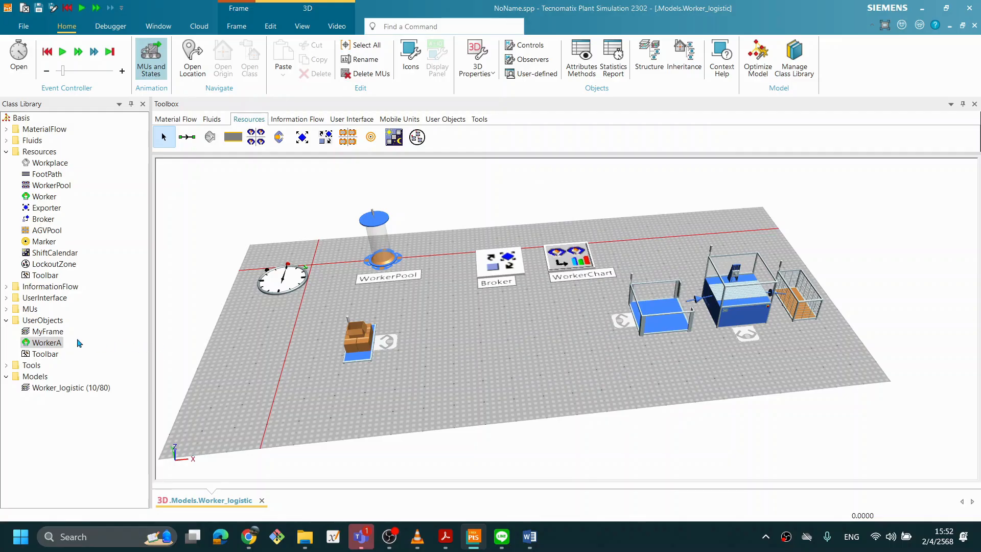
Set the Y-dimension of the WorkerA class to 2 and accept its properties
double_click(52, 343)
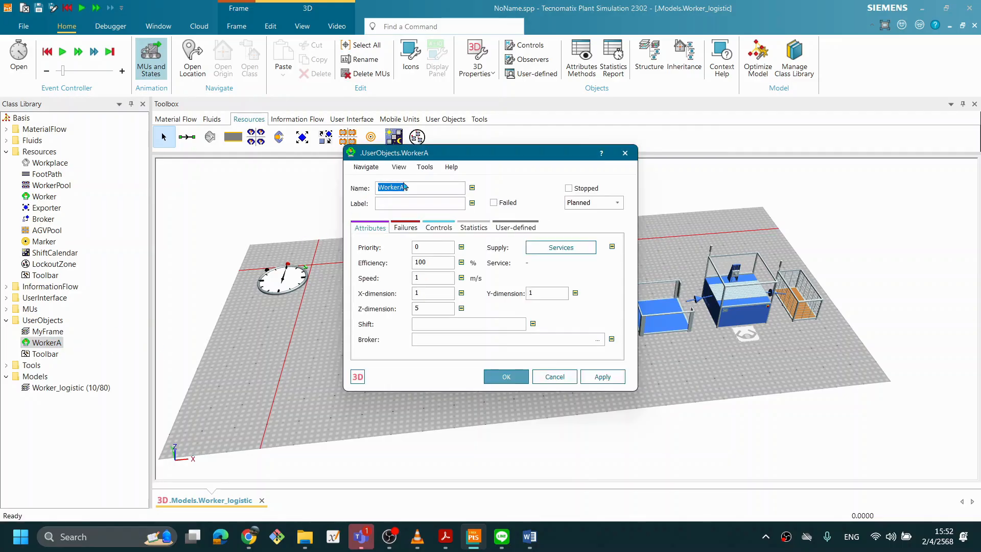
drag(486, 155, 414, 158)
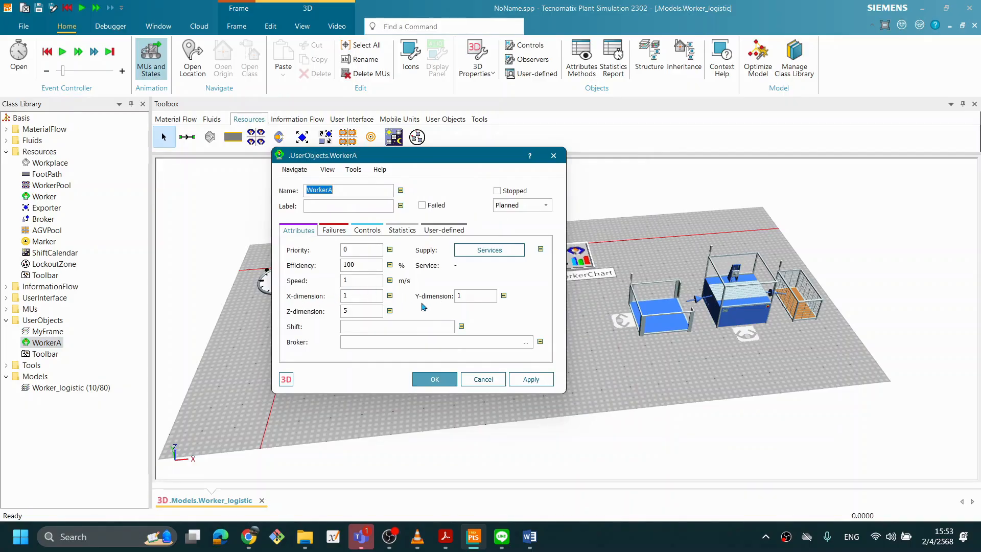
drag(448, 158, 228, 156)
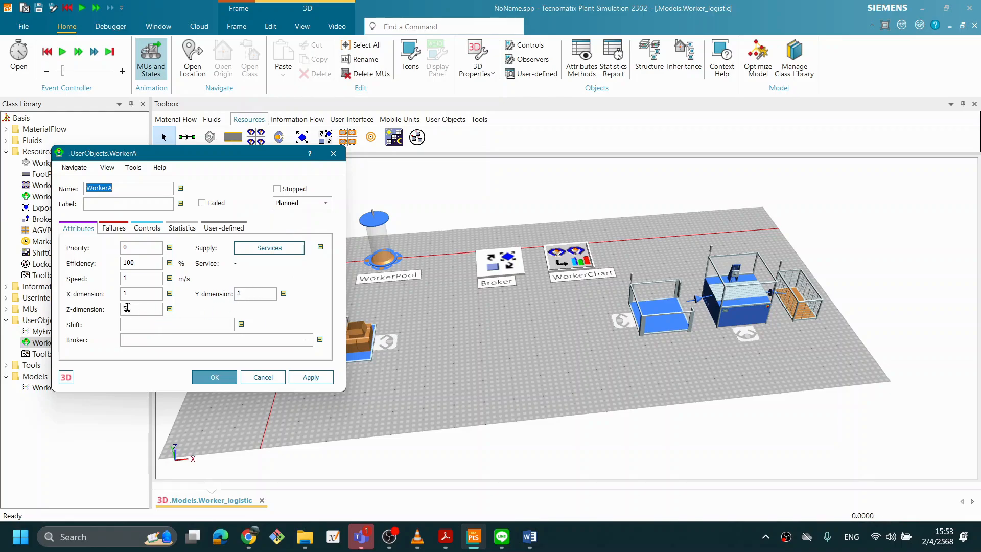
drag(222, 156, 149, 156)
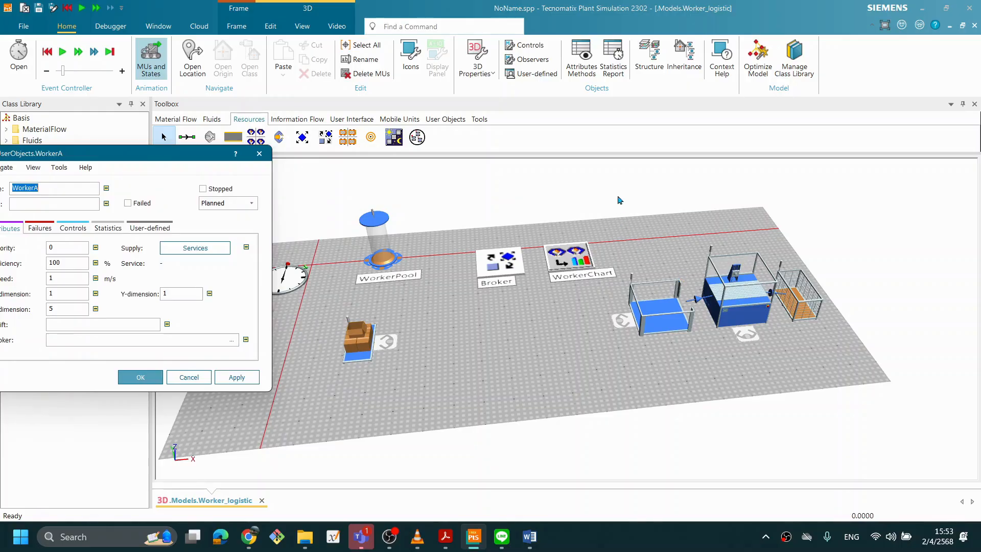
drag(167, 151, 268, 164)
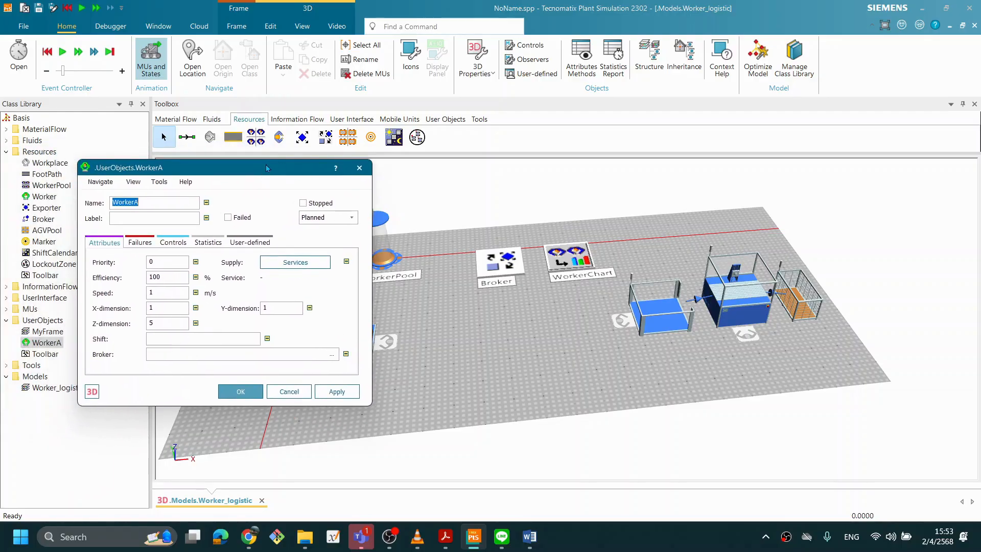
drag(266, 168, 626, 194)
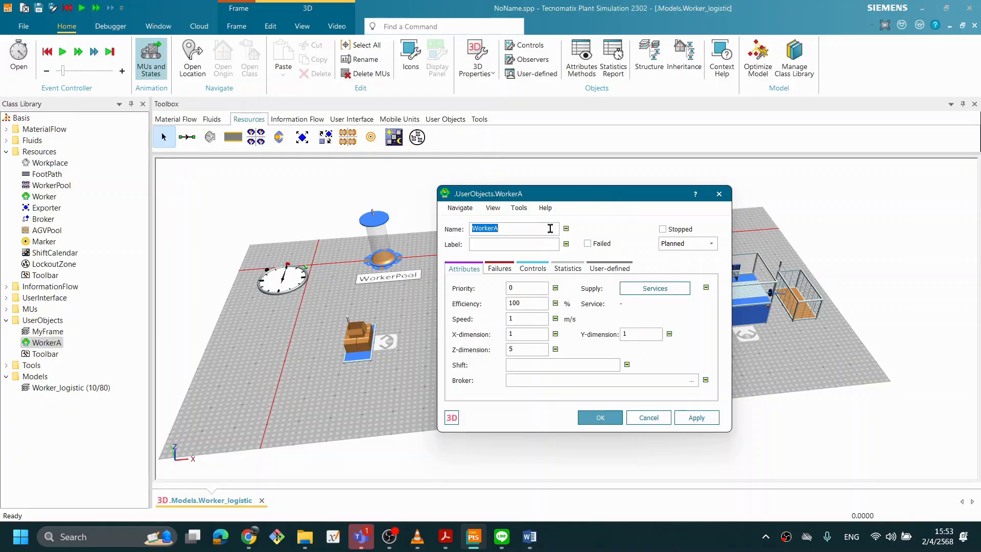
drag(558, 194, 120, 183)
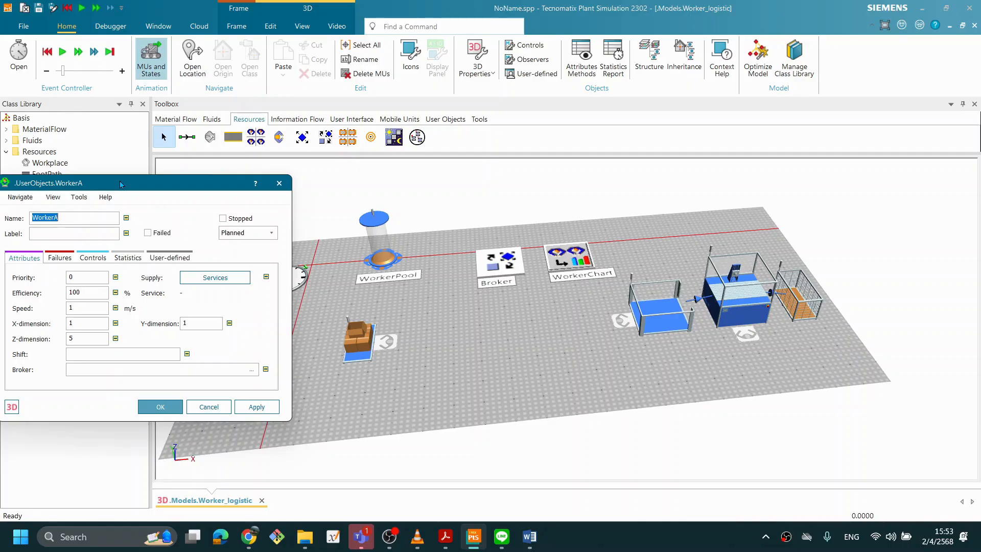
drag(191, 184, 310, 150)
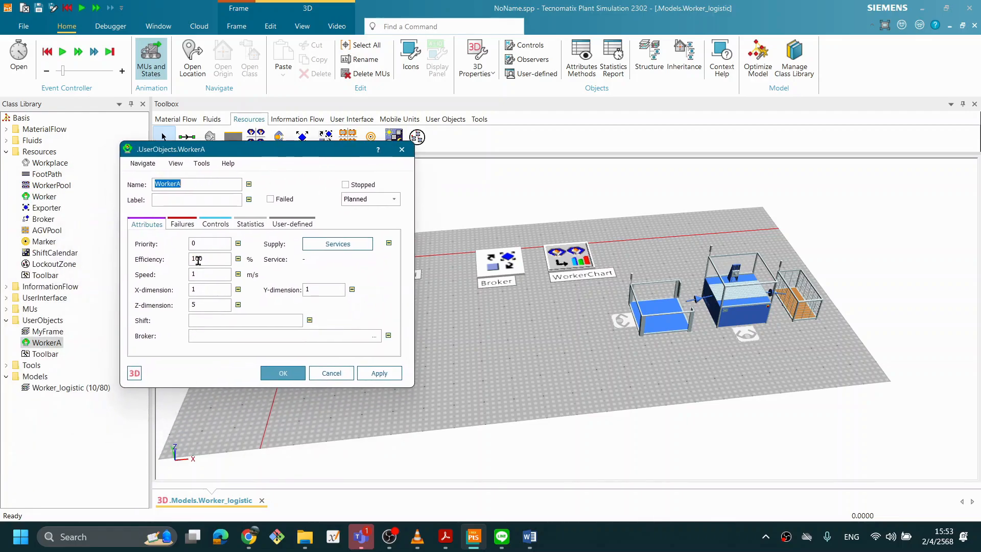
click(310, 289)
text(2)
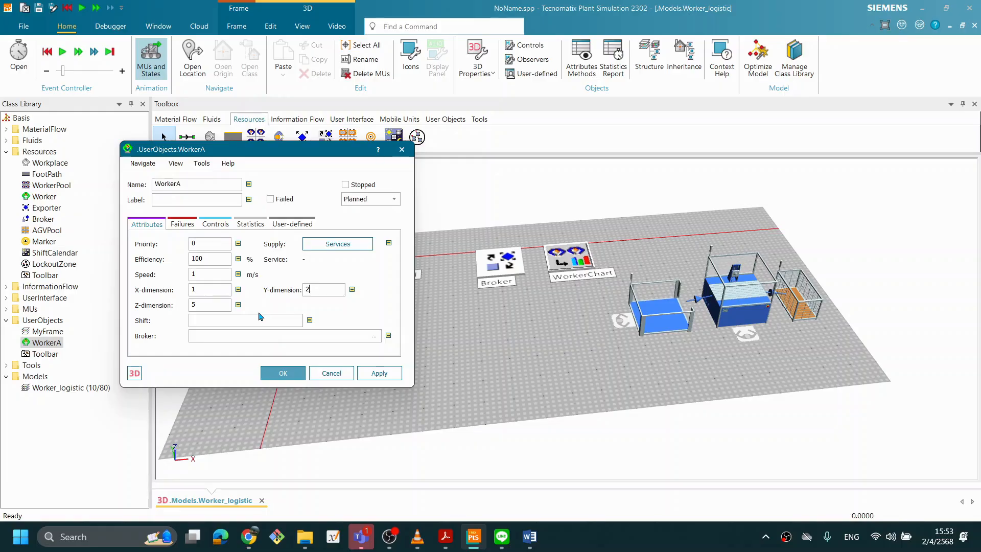
click(285, 373)
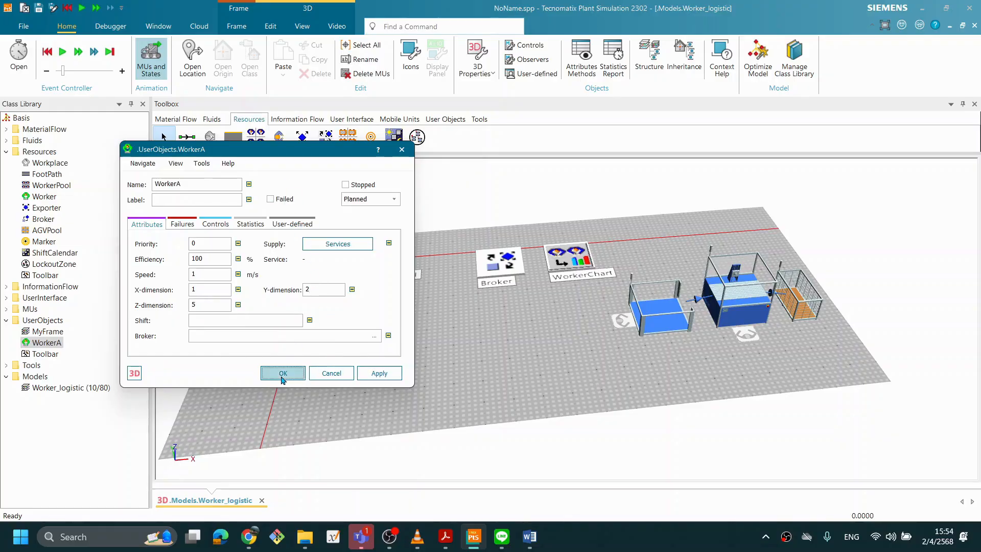
Run the simulation to examine how WorkerA carries parts from the Source with the changed dimension, and reset it
right_click(499, 353)
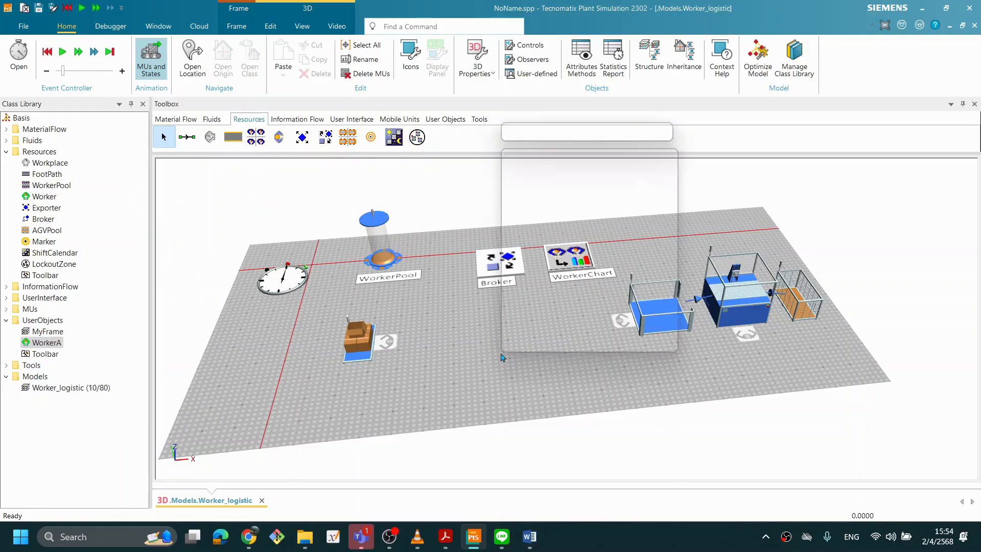
click(522, 133)
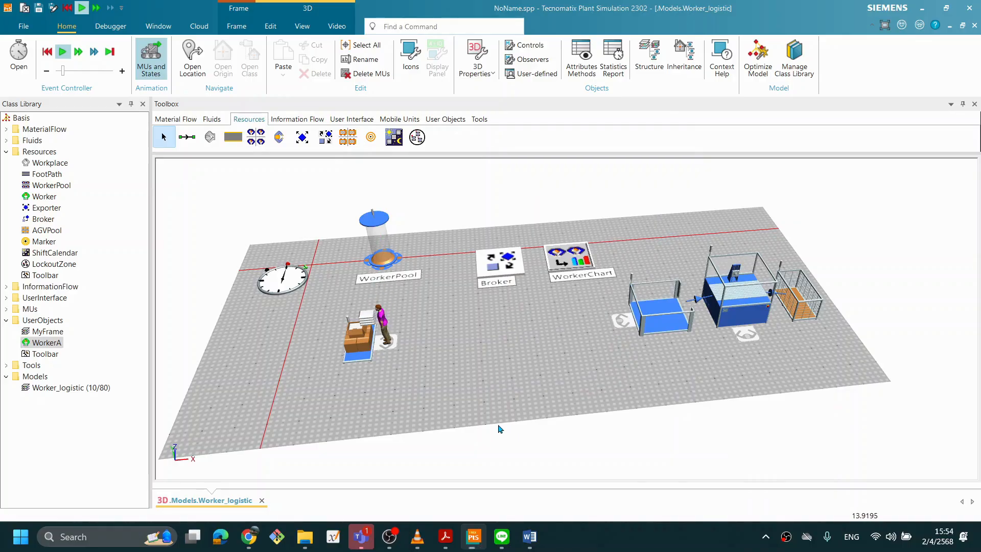
right_drag(480, 364, 471, 387)
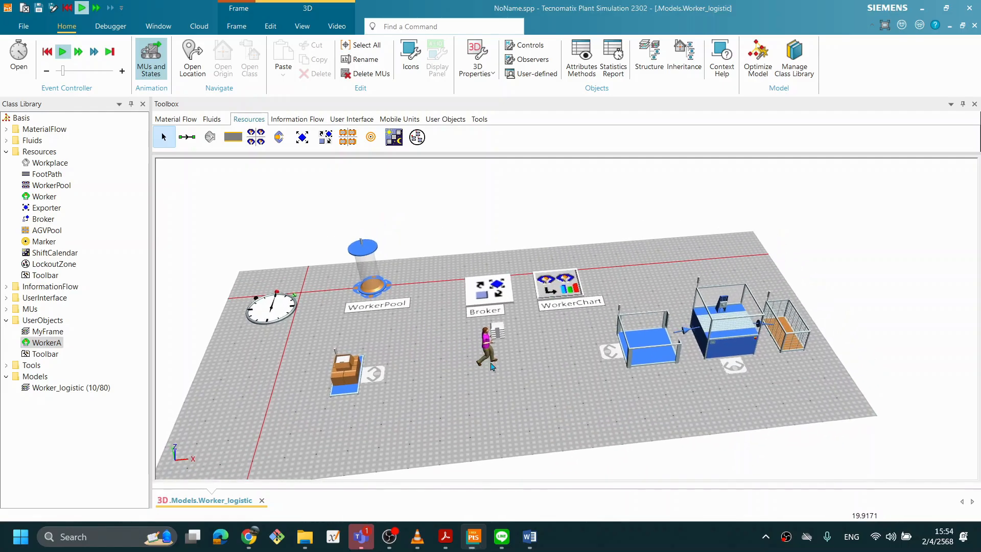
middle_drag(496, 361, 529, 376)
right_click(501, 369)
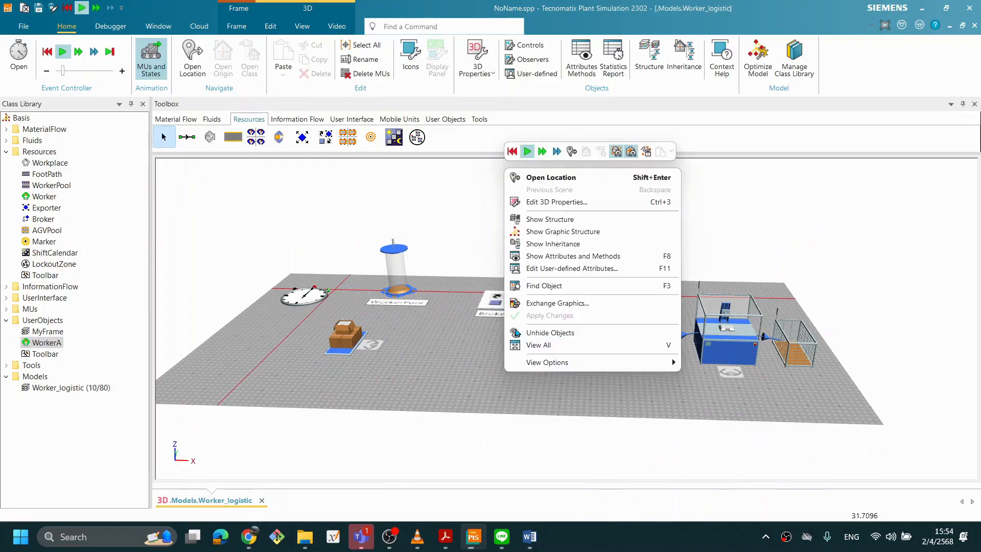
click(512, 151)
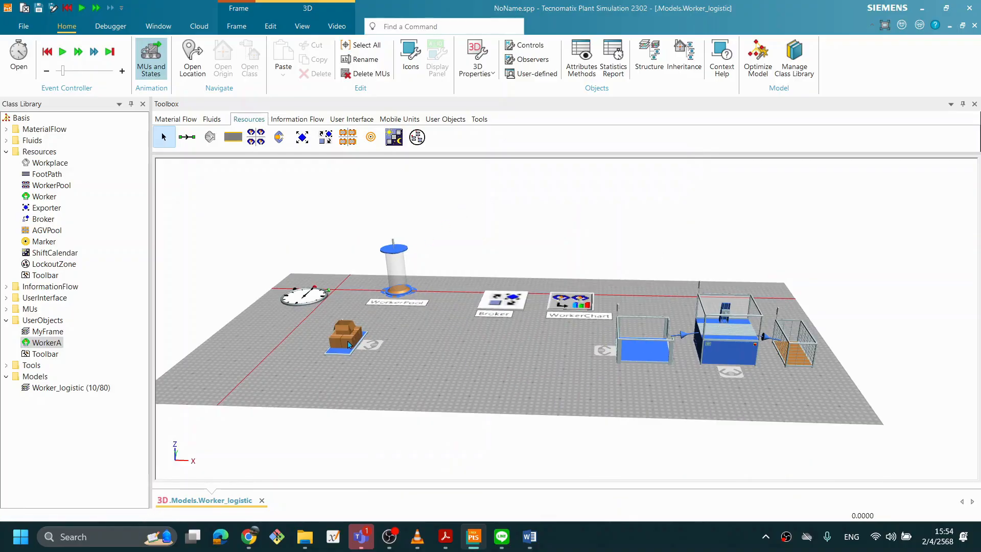
Review the attributes of the WorkerA class and accept them again
double_click(49, 345)
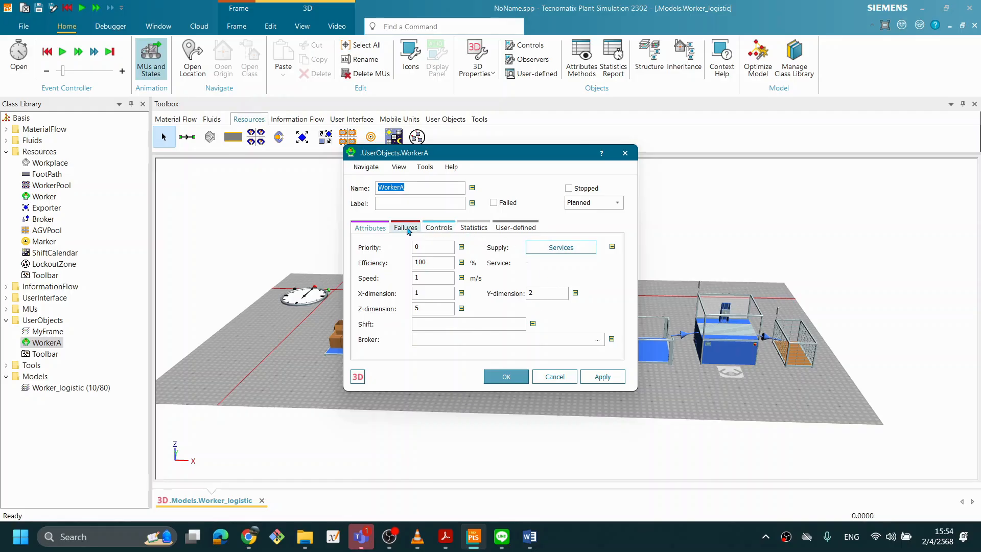
click(602, 377)
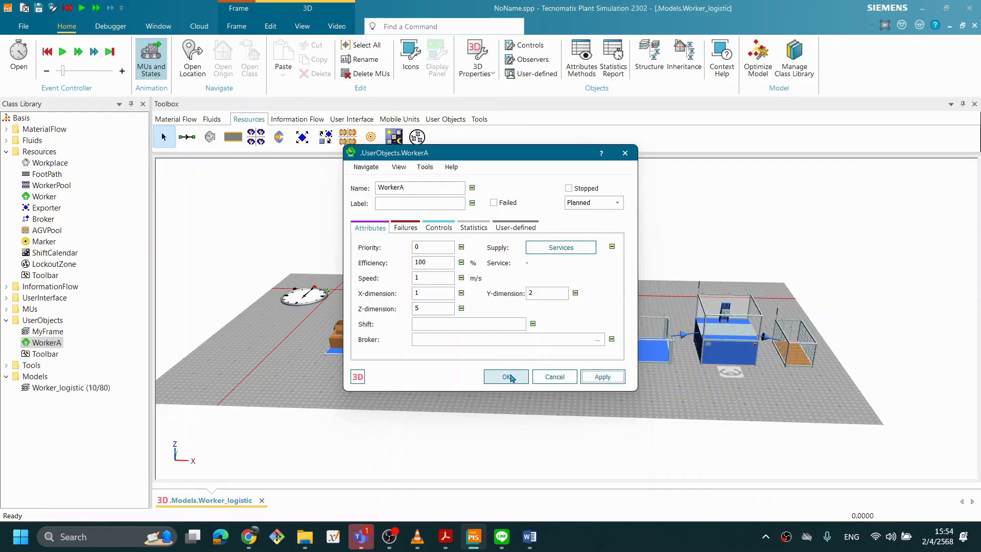
click(510, 378)
middle_drag(451, 334, 474, 356)
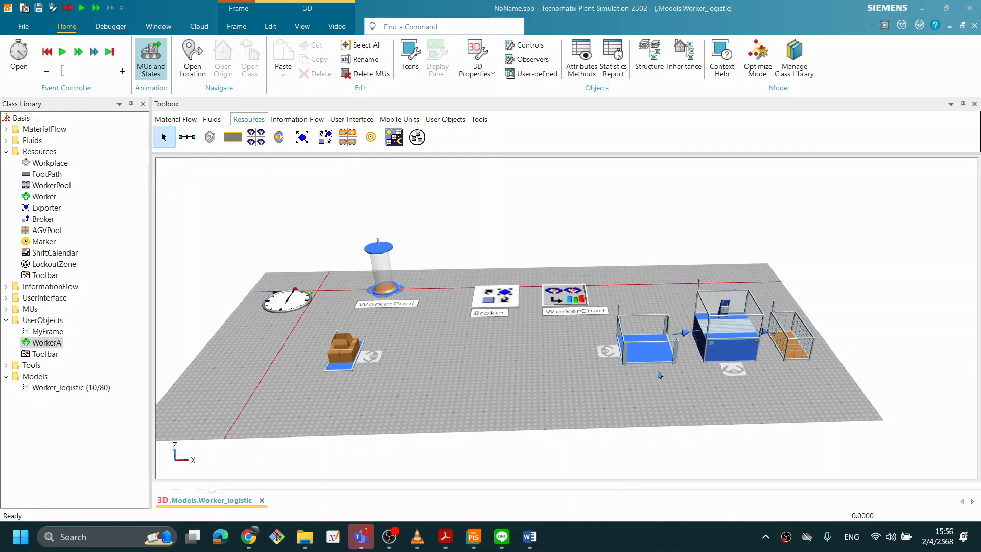
Set the loading time of the Workplace at the Source to 0:01 and accept its properties
double_click(367, 357)
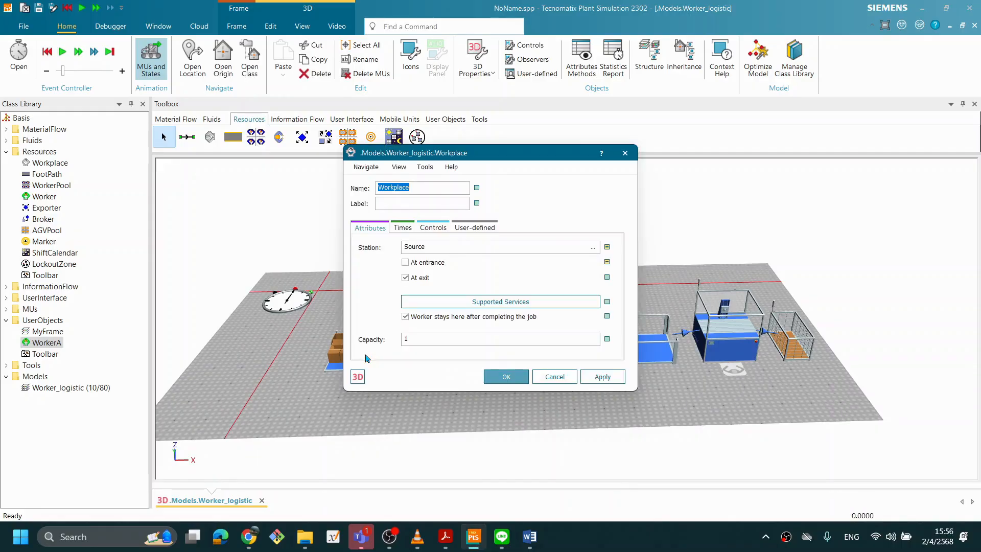
drag(516, 148, 505, 138)
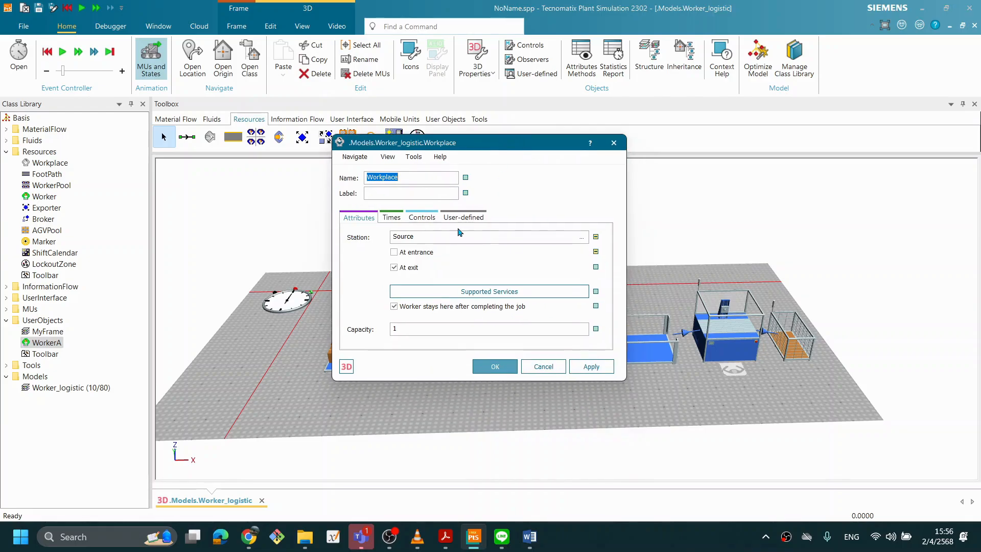
click(392, 217)
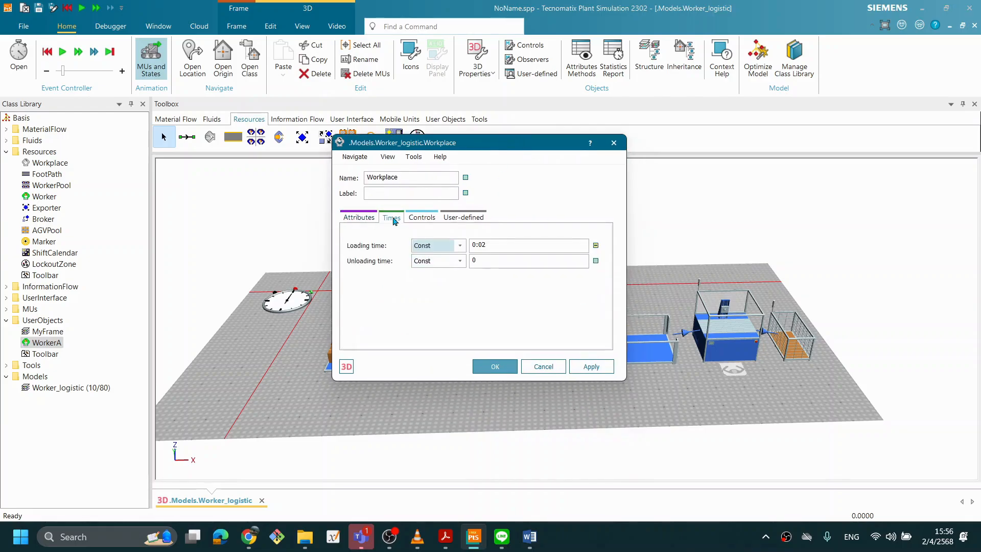
click(508, 245)
mouse_move(486, 141)
mouse_down()
mouse_move(428, 145)
mouse_move(475, 142)
mouse_up()
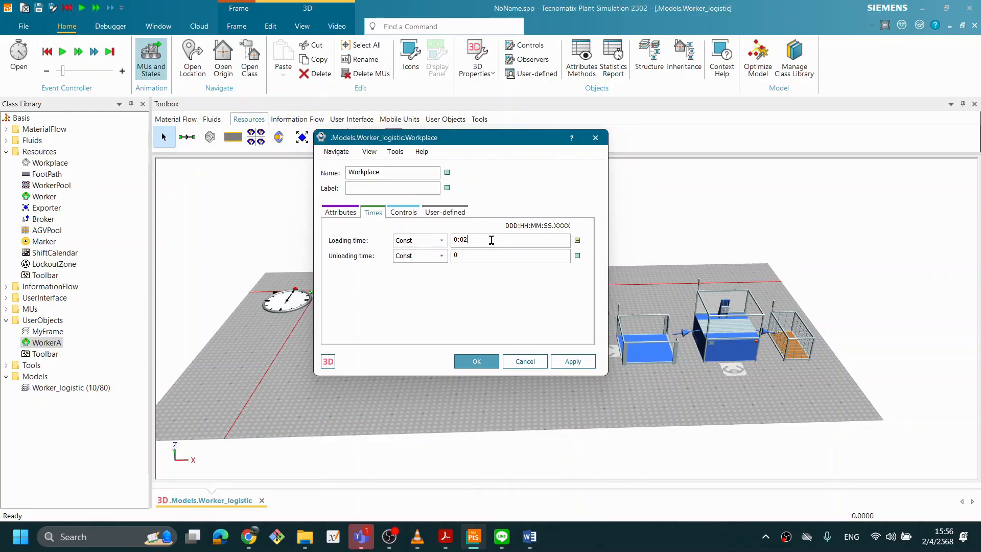
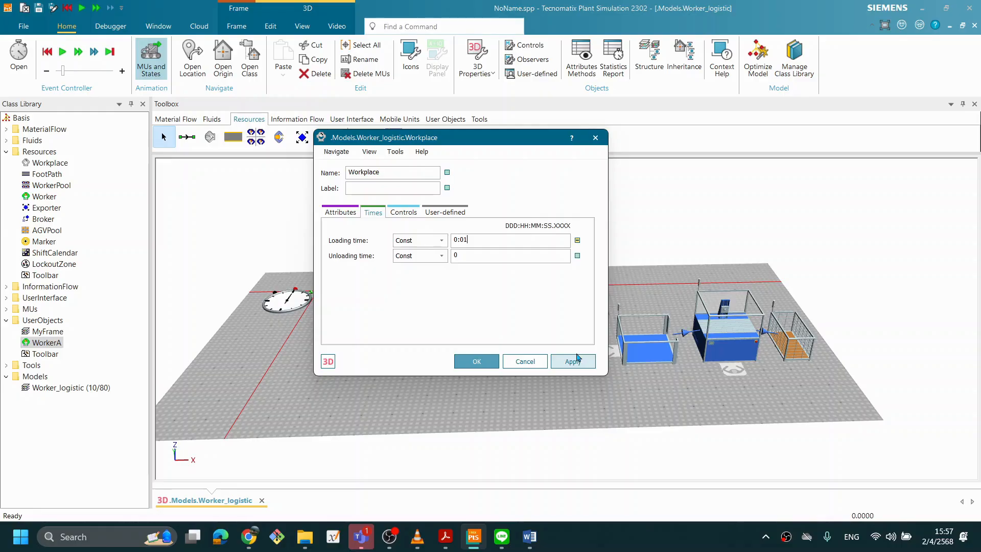
drag(484, 138, 658, 187)
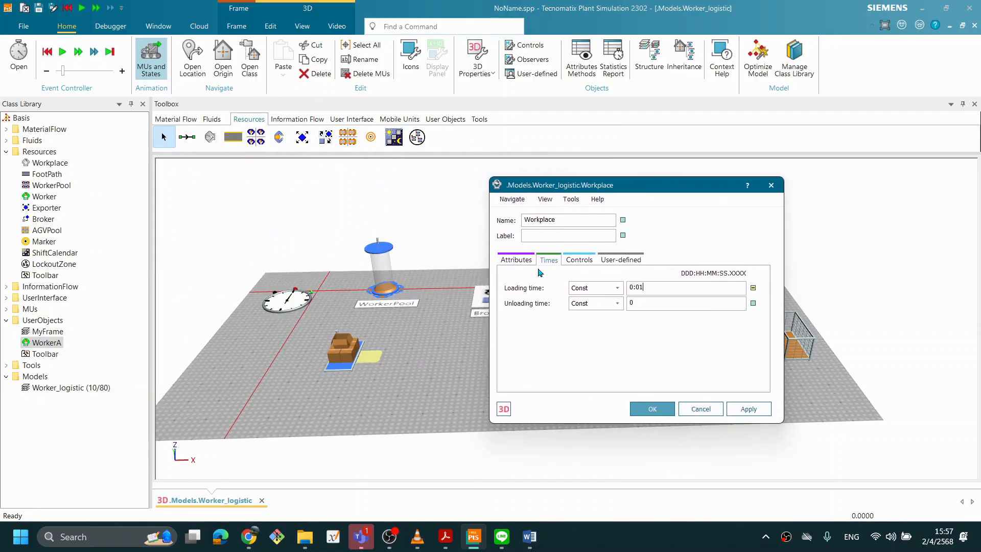
drag(591, 188, 553, 187)
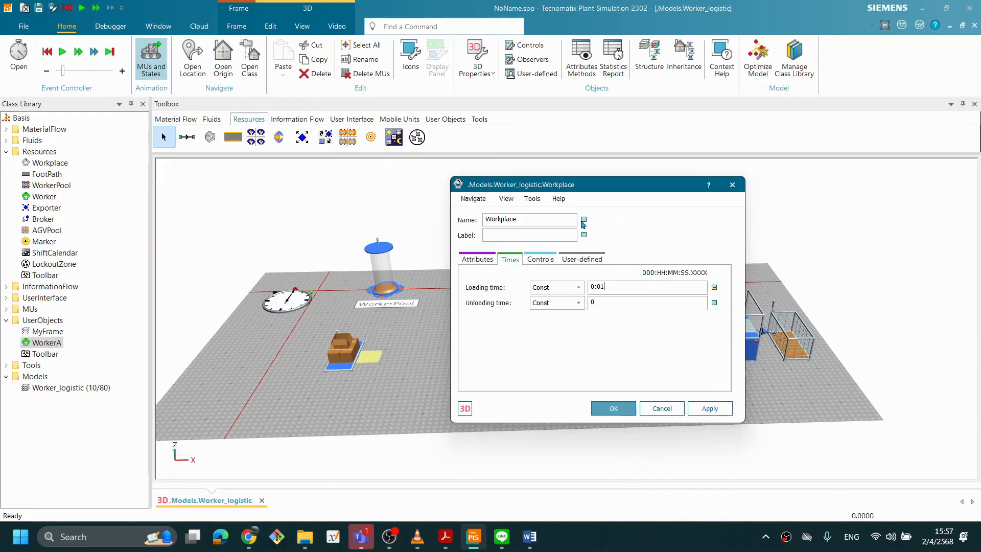
drag(622, 187, 572, 167)
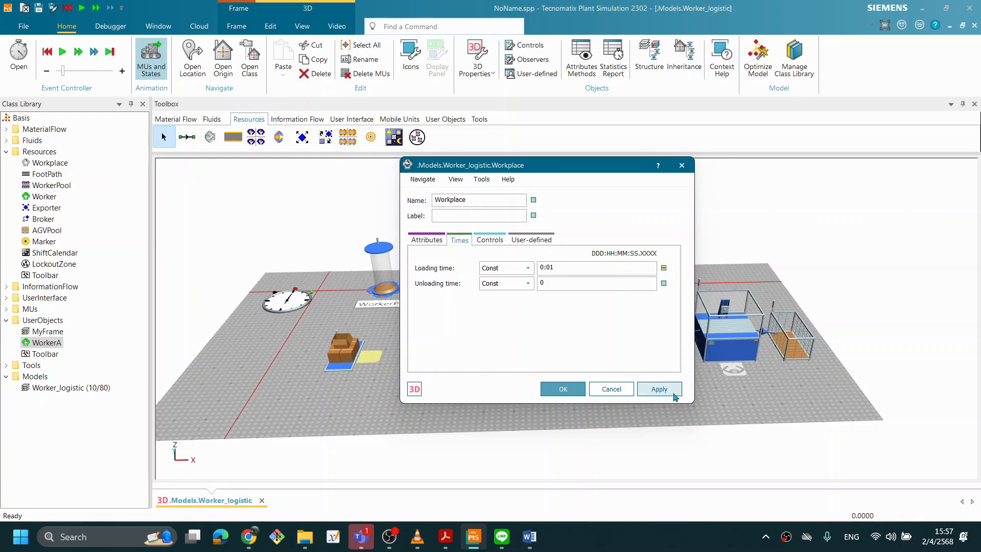
click(562, 391)
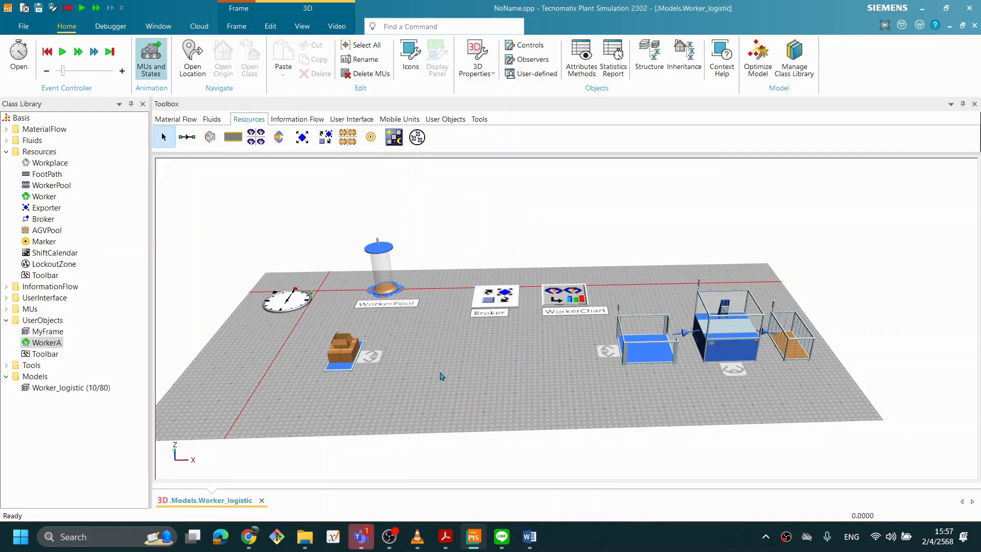
Review the Source's attributes and its Importer transport settings, and accept them as they are
double_click(329, 363)
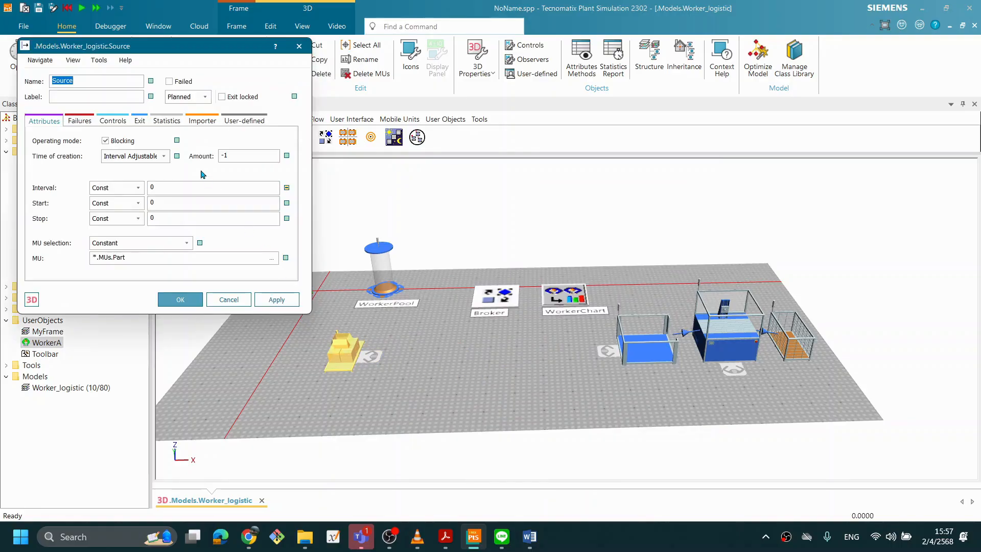
click(202, 121)
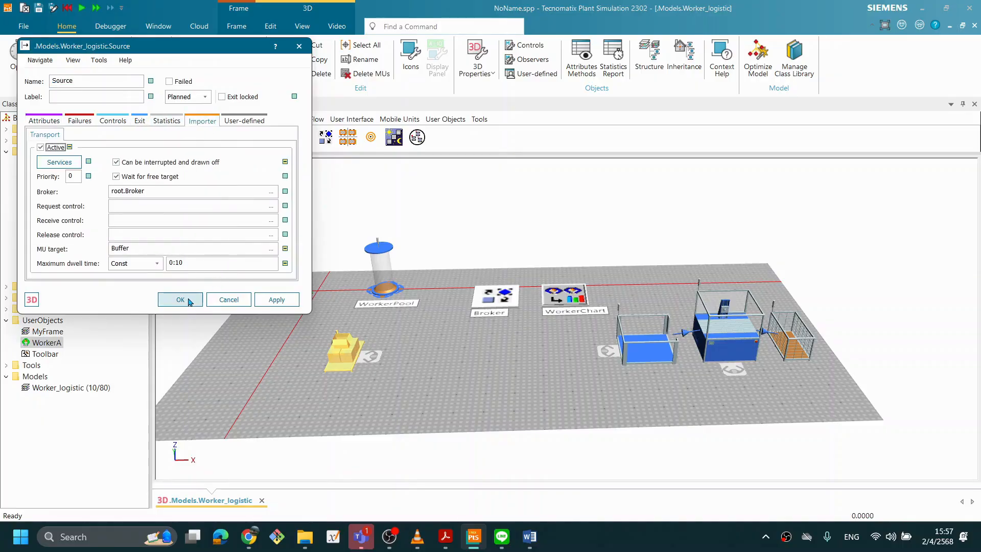
click(183, 300)
Run the simulation, check WorkerA's current job at the Station, and examine the WorkerChart utilization before closing the chart
right_click(479, 360)
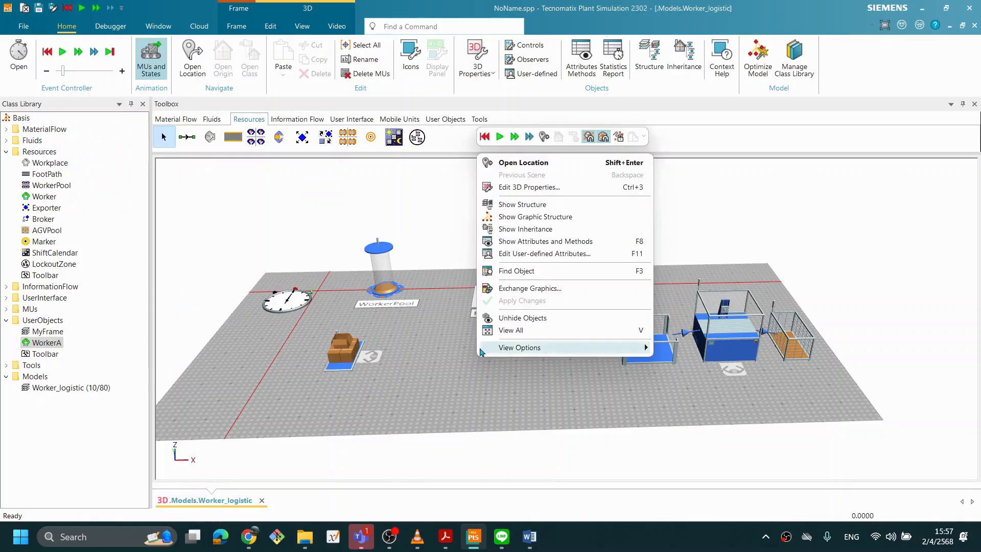
click(499, 137)
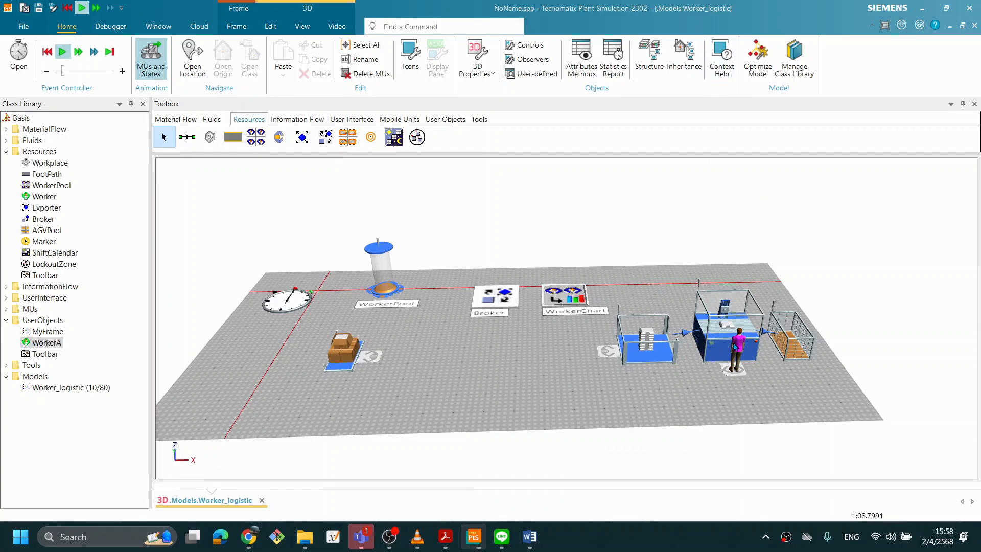
mouse_move(741, 353)
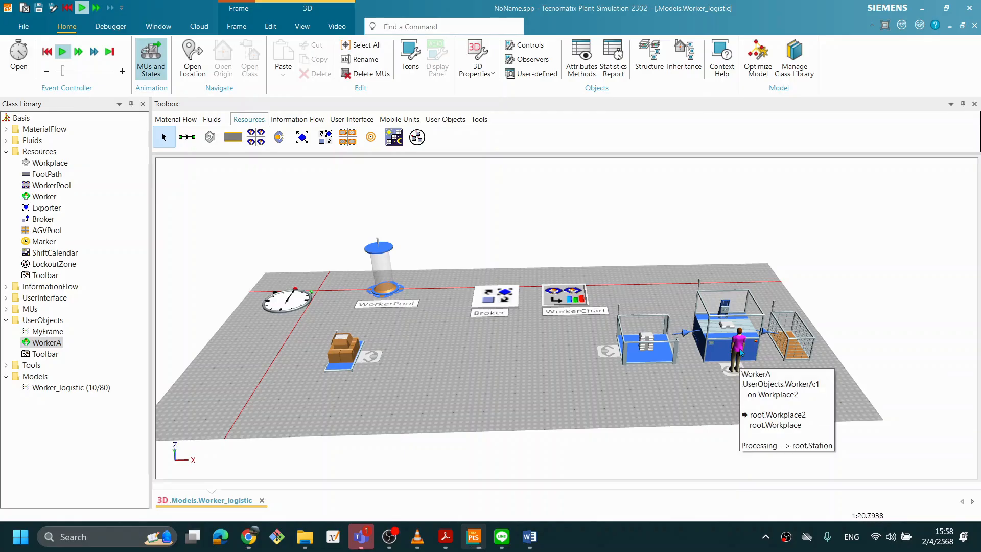
click(557, 296)
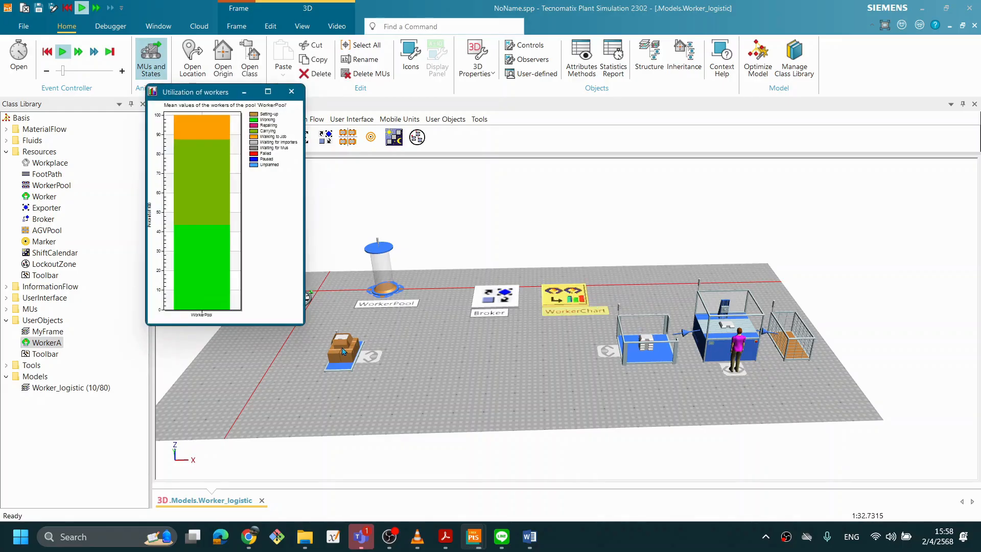
mouse_move(348, 351)
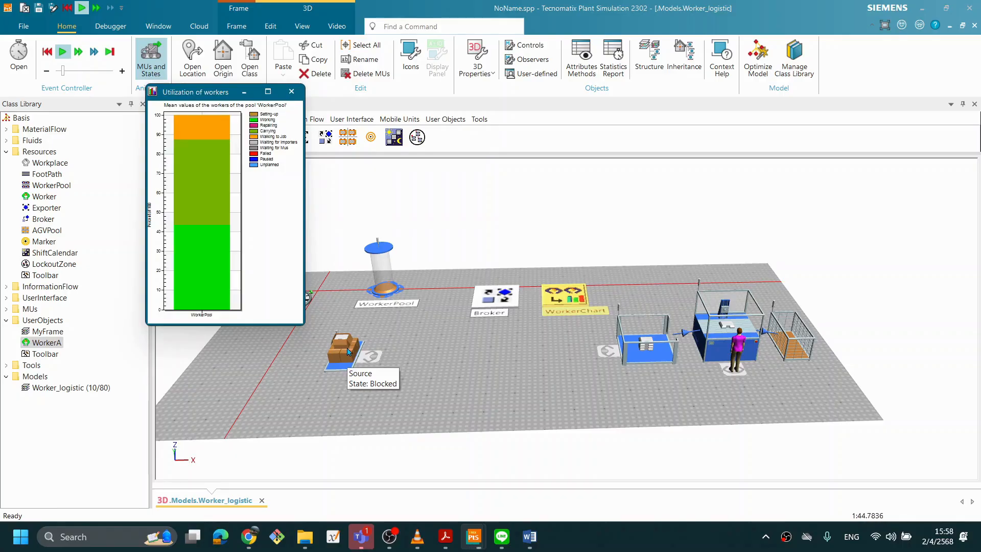
click(292, 94)
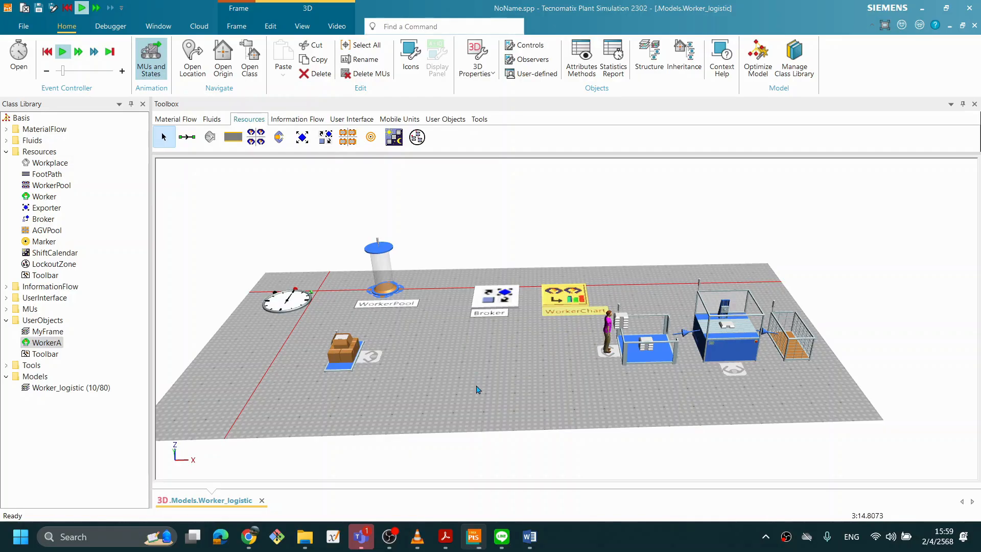
Set the event controller's real-time factor to 14 and apply it, moving its window clear of the model
double_click(287, 305)
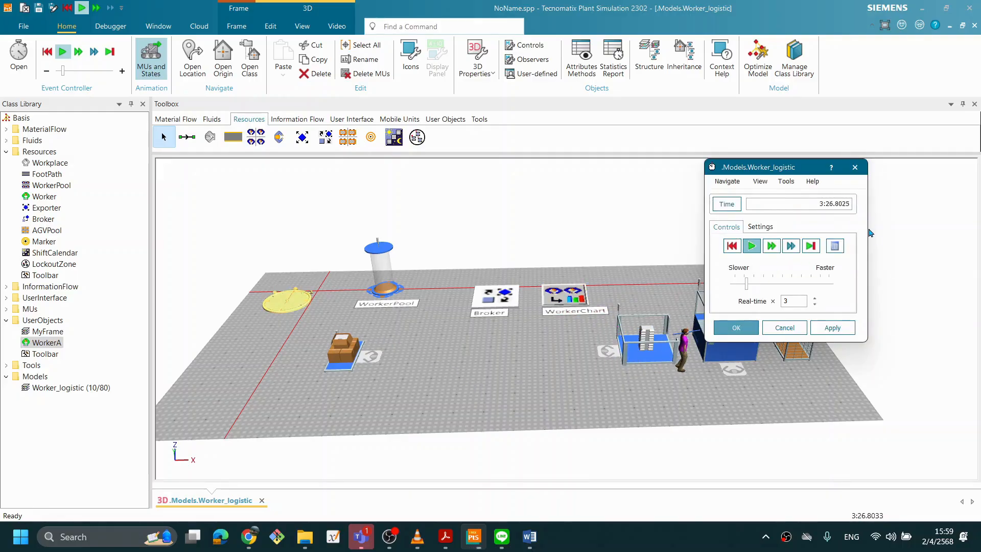
click(772, 291)
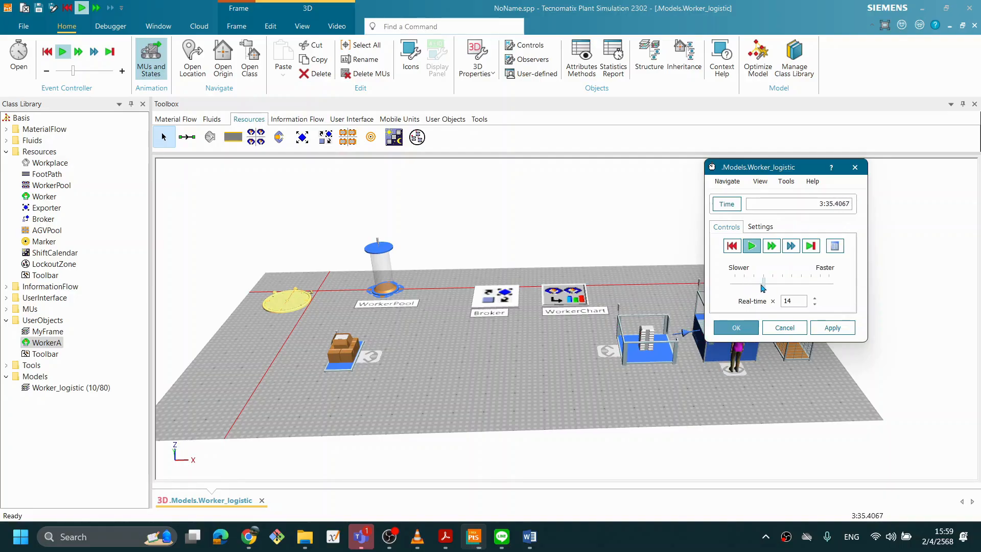
click(829, 329)
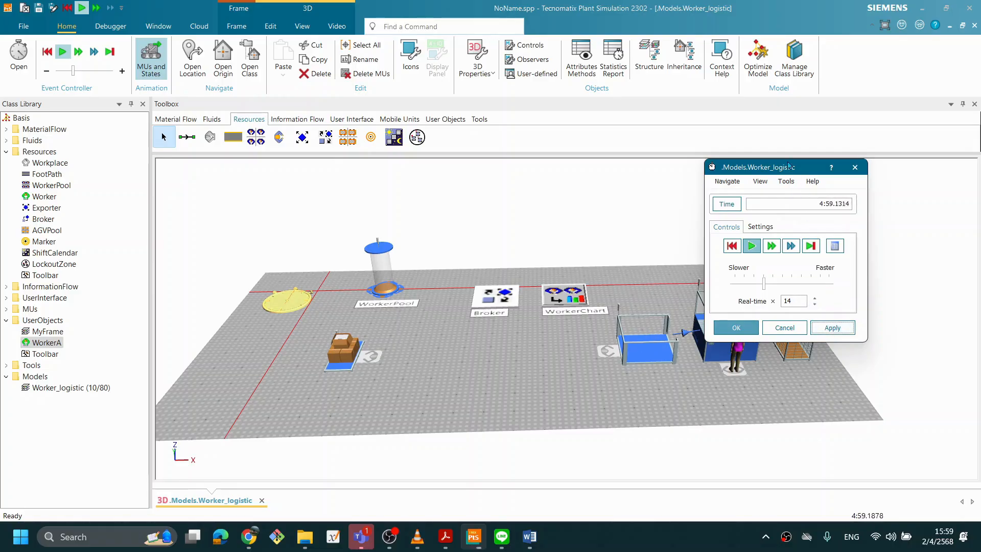
drag(775, 166, 861, 141)
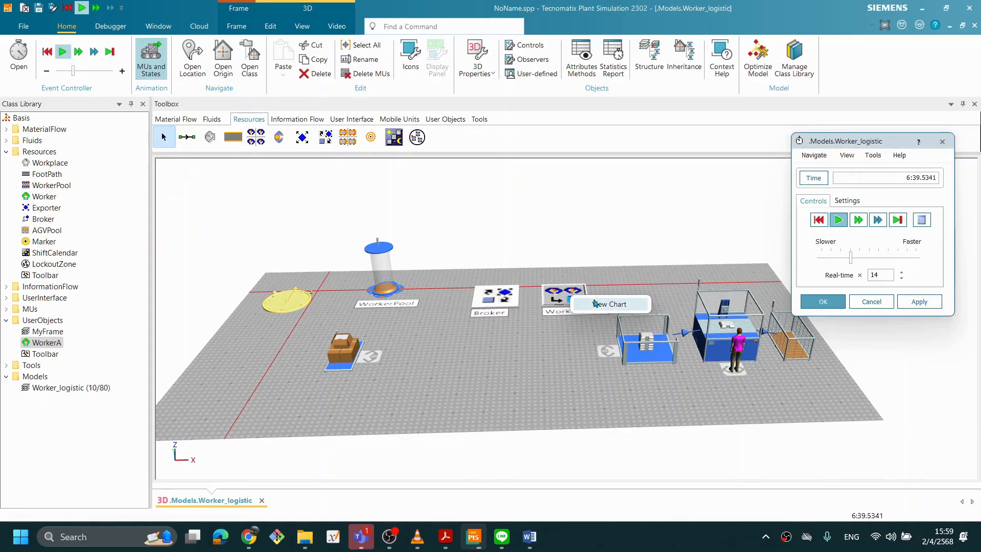
Examine the worker utilization chart of the faster run, close it, and reset the simulation
double_click(597, 303)
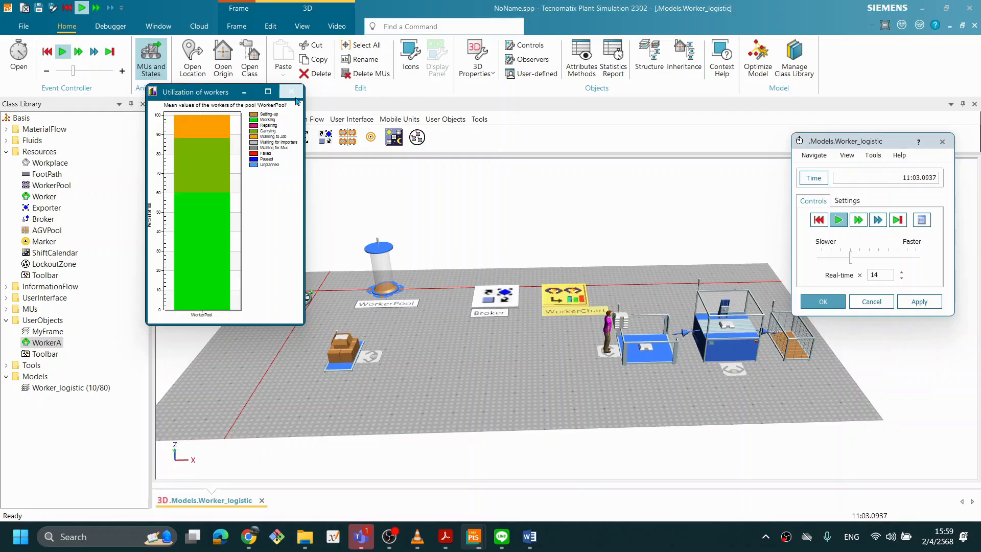
click(292, 93)
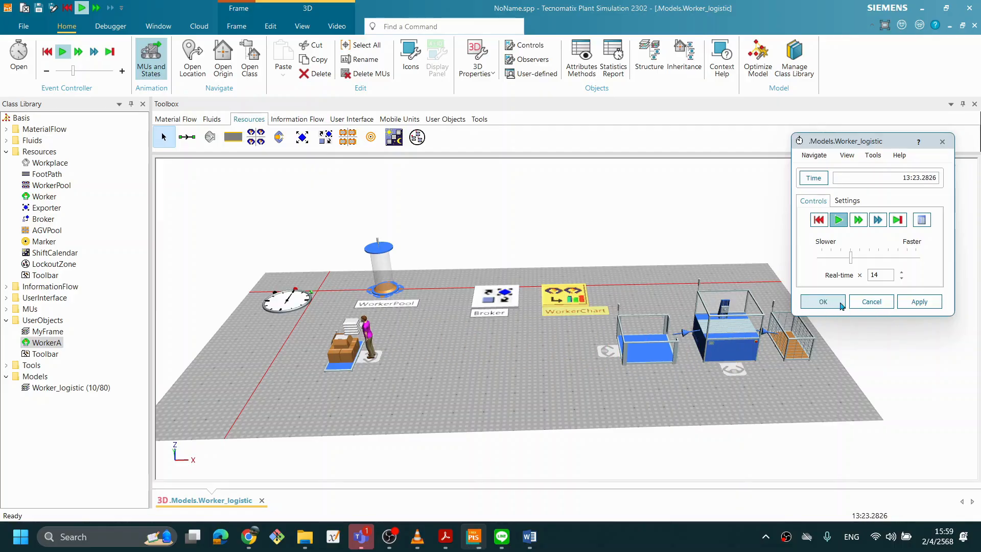
click(818, 220)
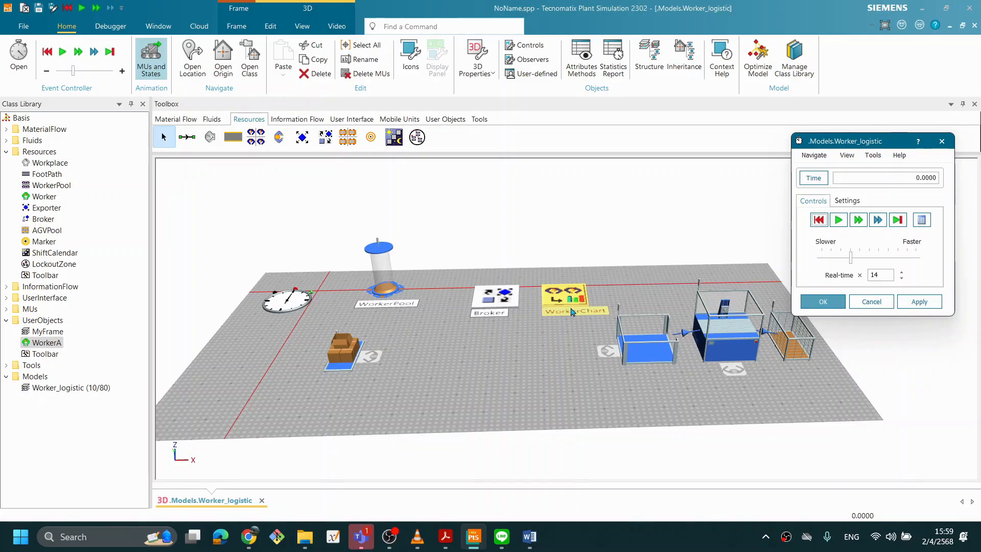
Set the unloading time of Workplace1 at the Buffer to 0:01 and accept its properties
click(609, 358)
double_click(609, 358)
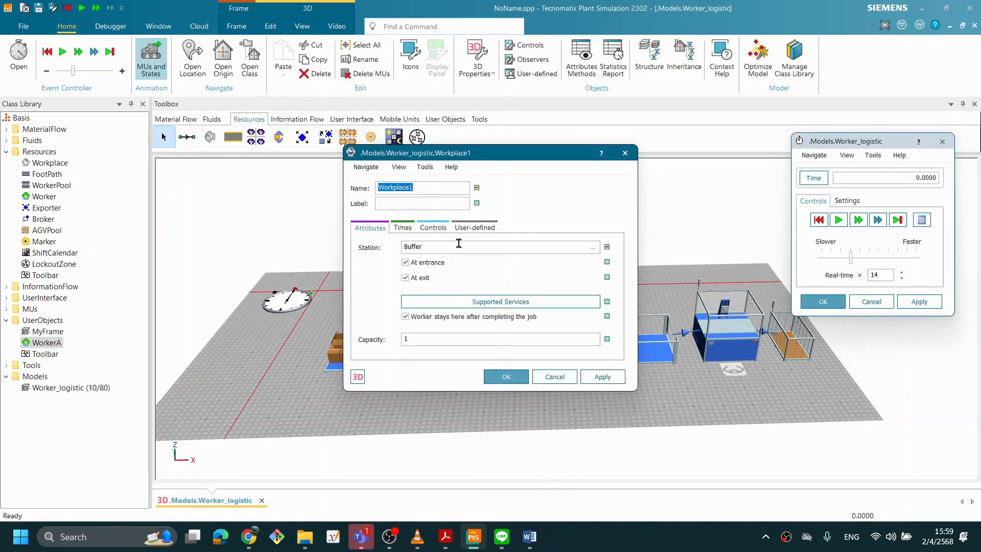
click(403, 228)
double_click(500, 270)
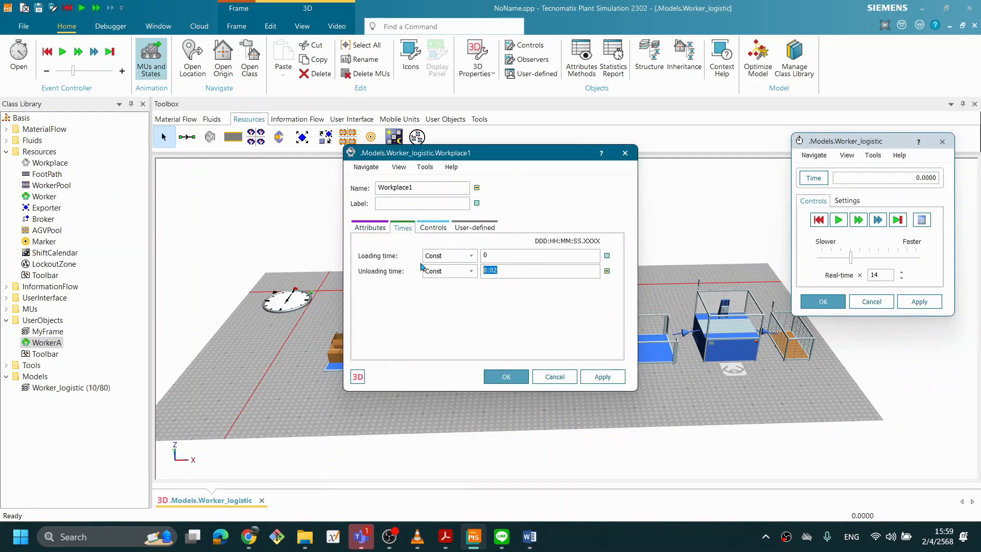
text(1)
click(602, 376)
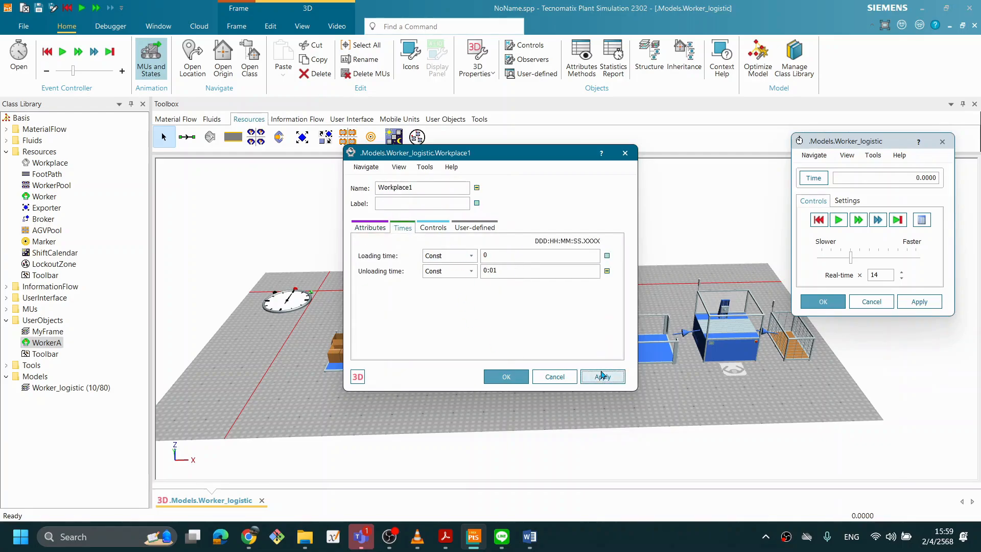
click(507, 377)
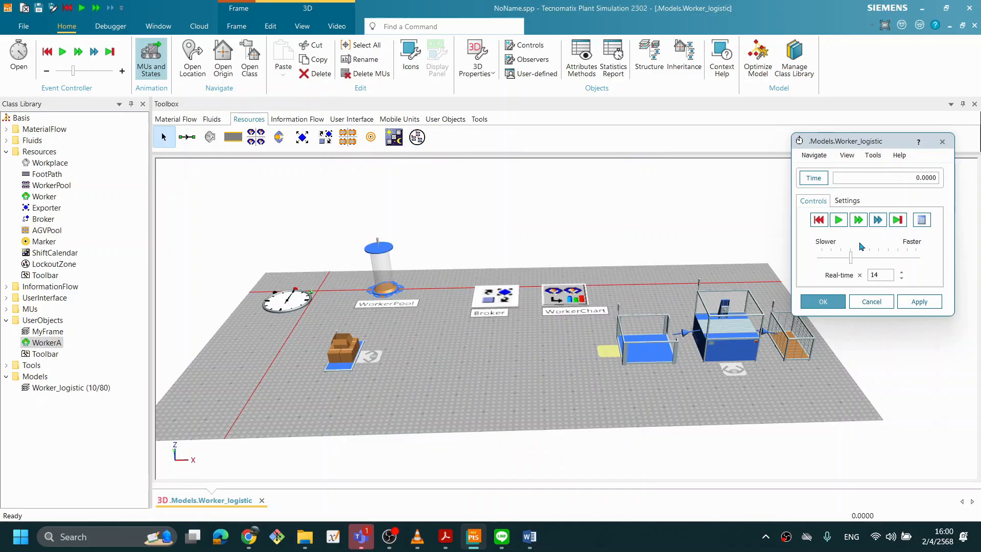
Reset and run the simulation with the changed unloading time, and view the WorkerChart utilization
click(820, 222)
click(839, 222)
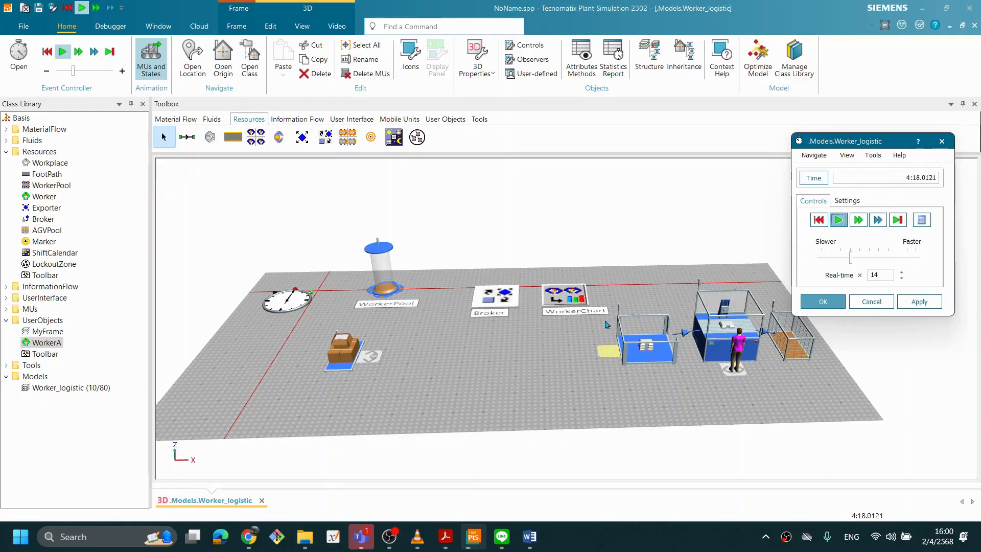
right_click(571, 306)
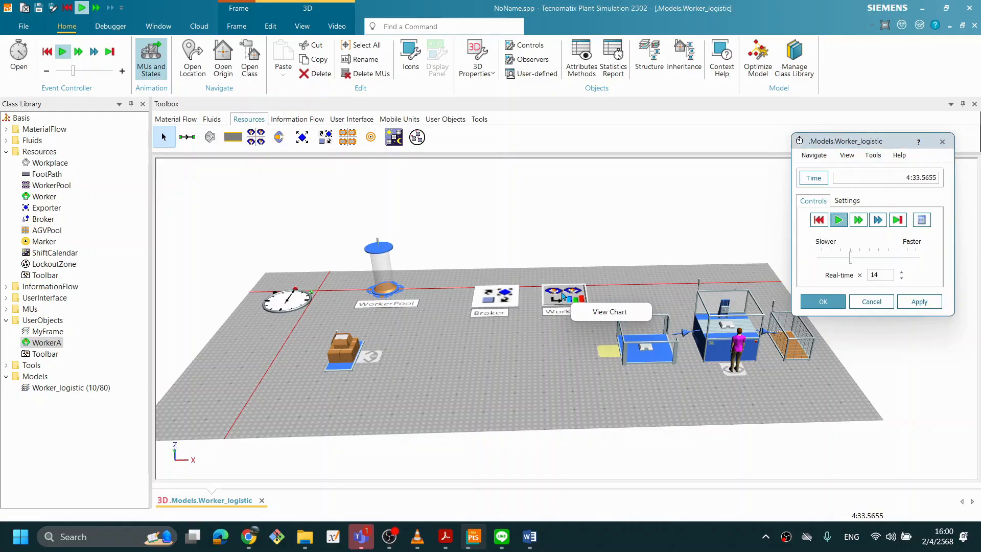
click(607, 303)
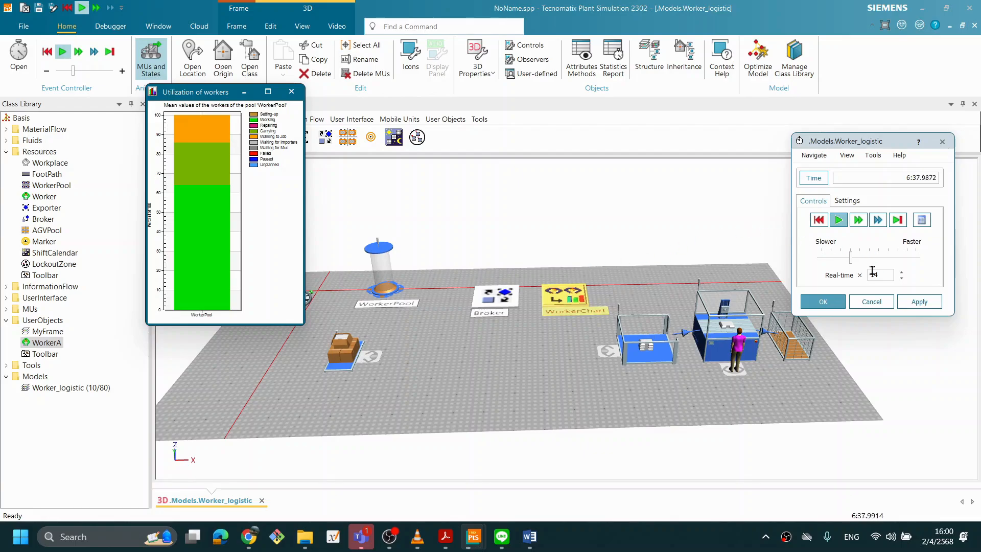
Raise the simulation's real-time factor to 34 and reopen the WorkerChart utilization chart with updated statistics
drag(856, 261, 869, 259)
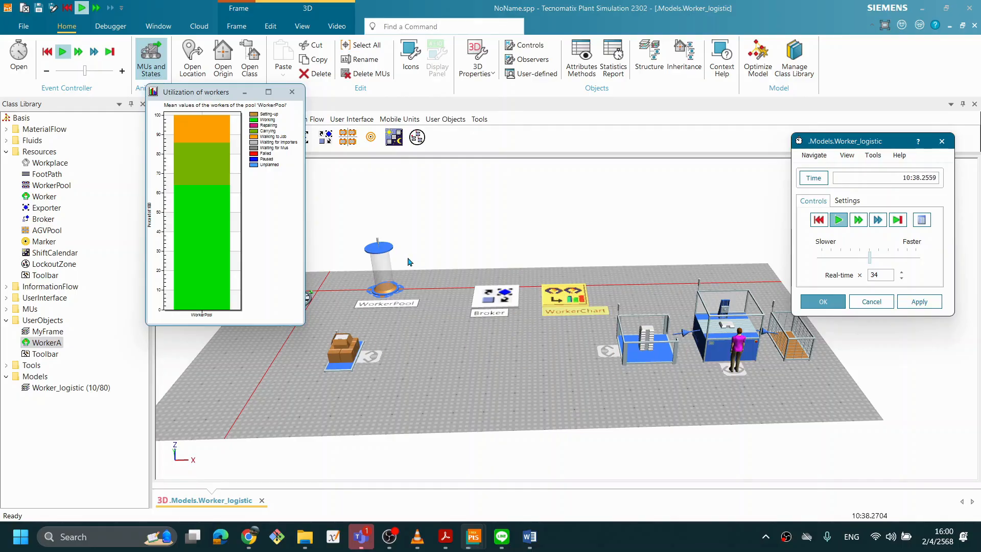
right_click(560, 292)
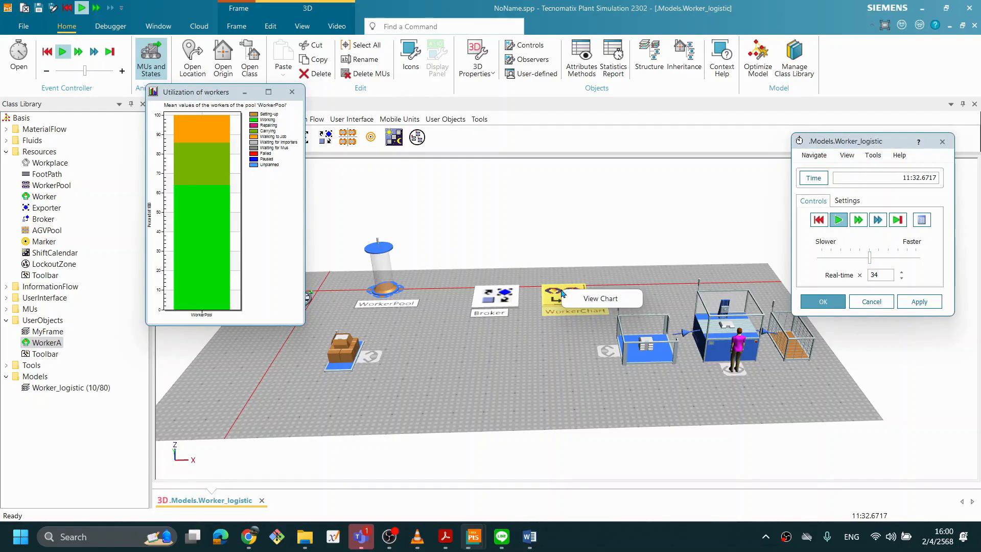
click(603, 299)
right_click(562, 307)
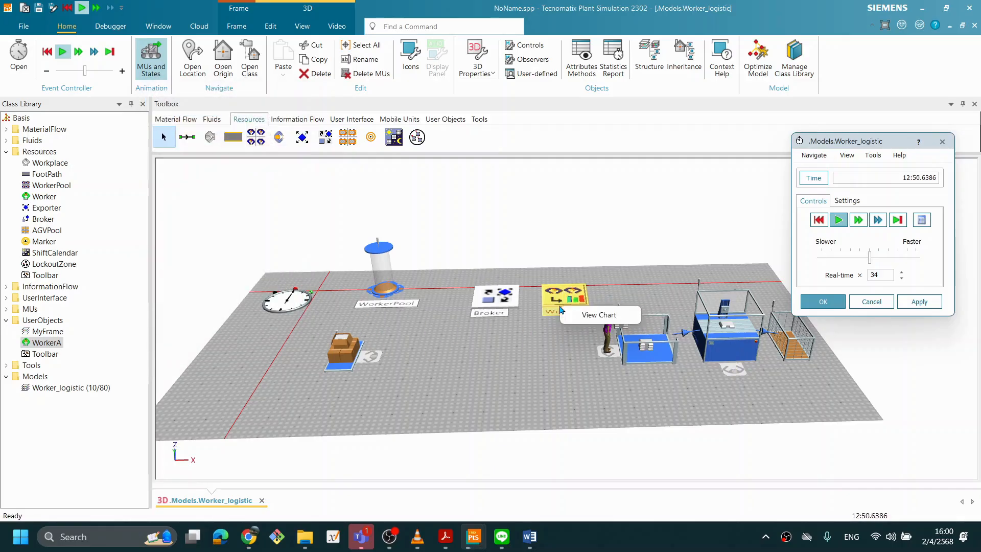
click(592, 314)
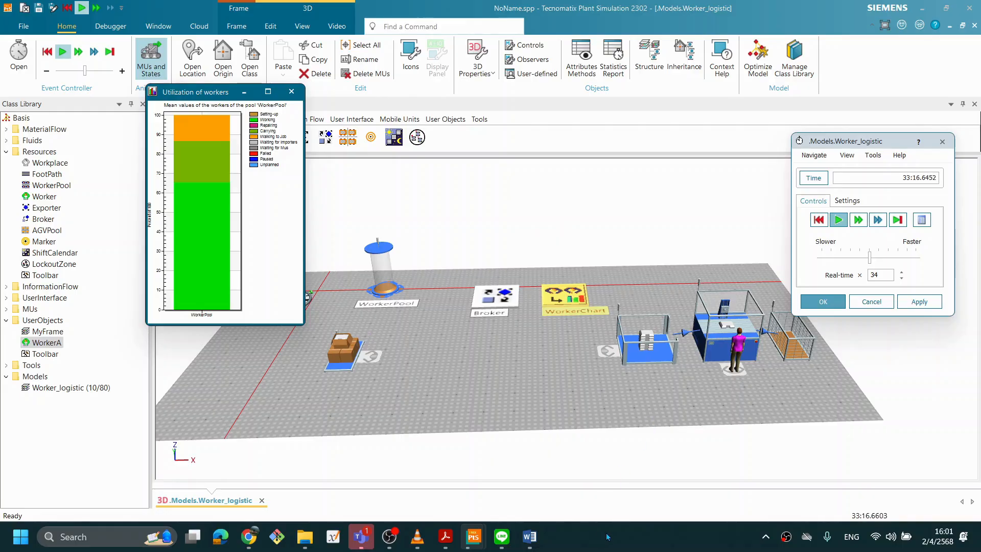
Reopen the WorkerChart utilization chart with updated statistics as the simulation advances, and reset the simulation
right_click(566, 295)
click(587, 301)
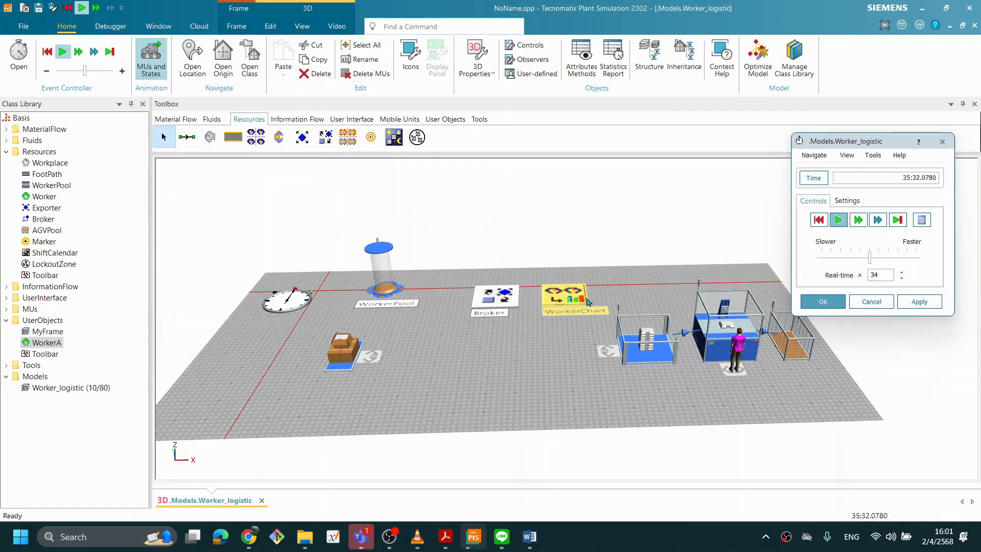
right_click(587, 302)
click(605, 310)
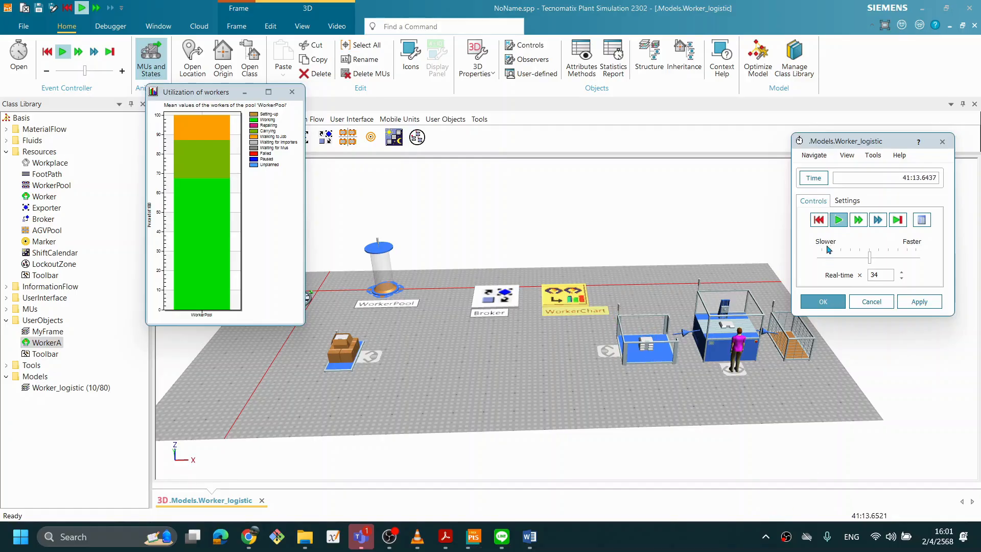
click(817, 220)
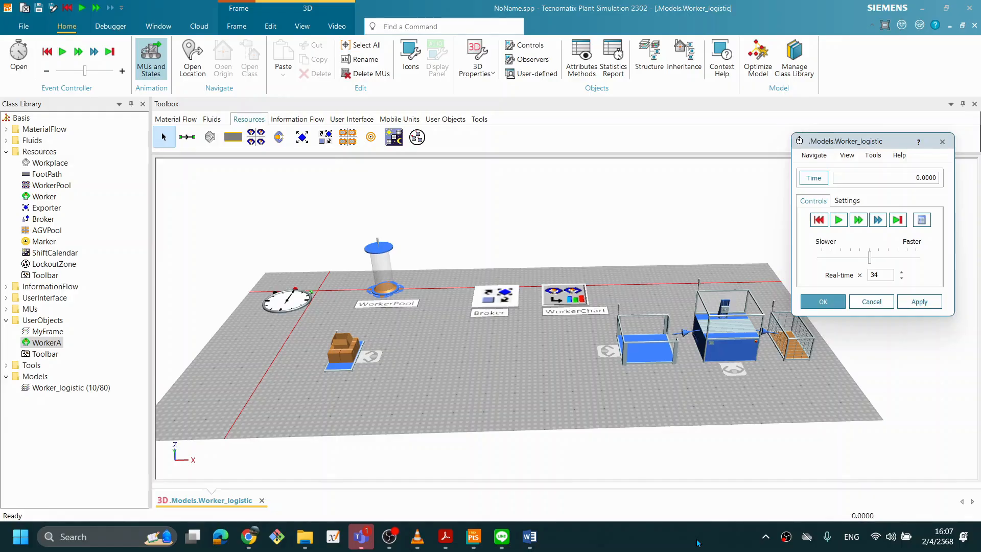
Run the simulation, pause it, and examine up close the stack of parts the worker holds at the Buffer
right_click(526, 381)
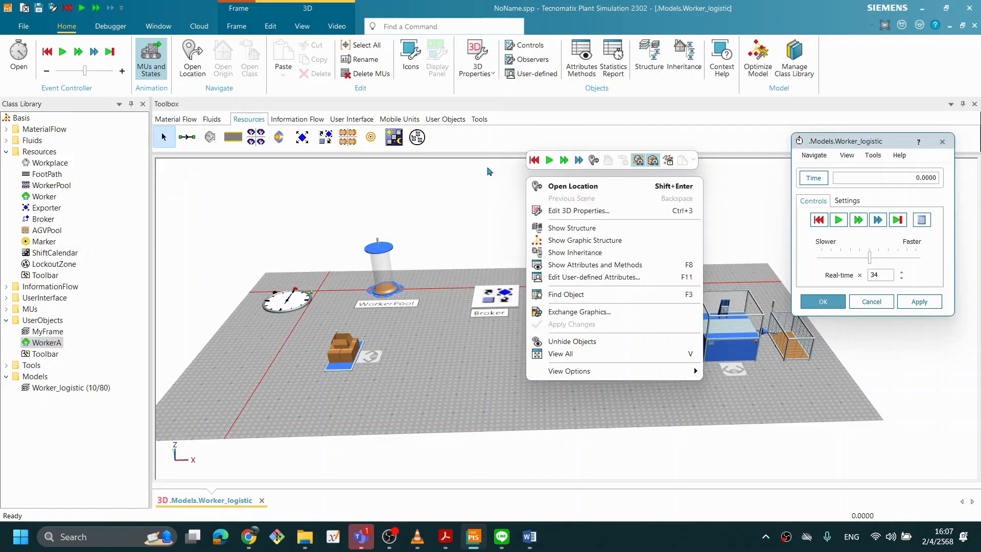
click(467, 180)
click(838, 220)
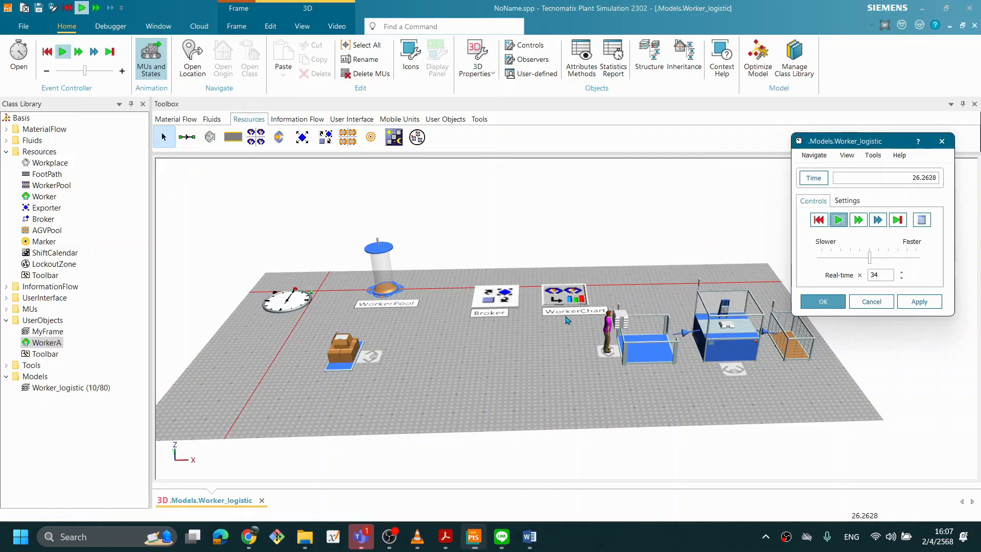
middle_drag(484, 329, 473, 374)
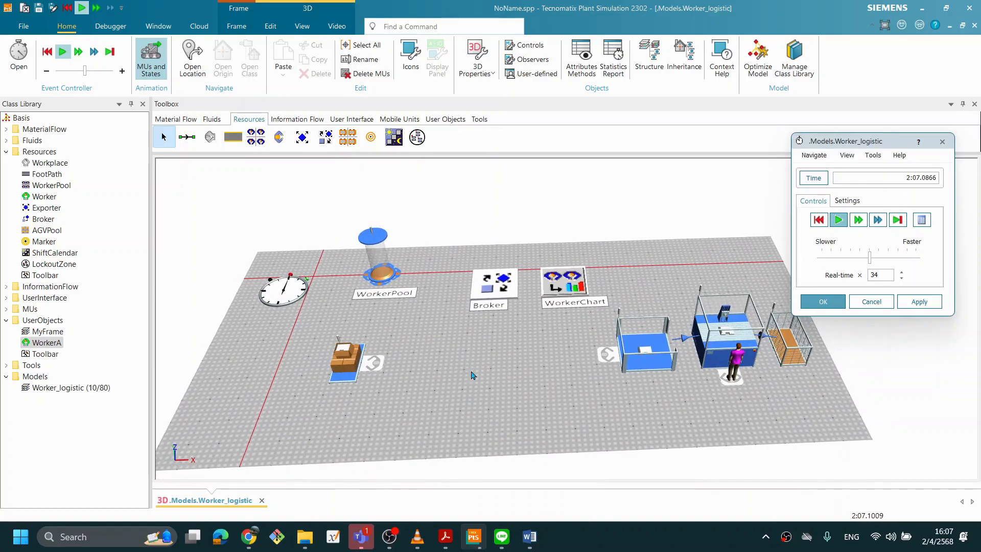
click(838, 222)
middle_drag(685, 357, 619, 354)
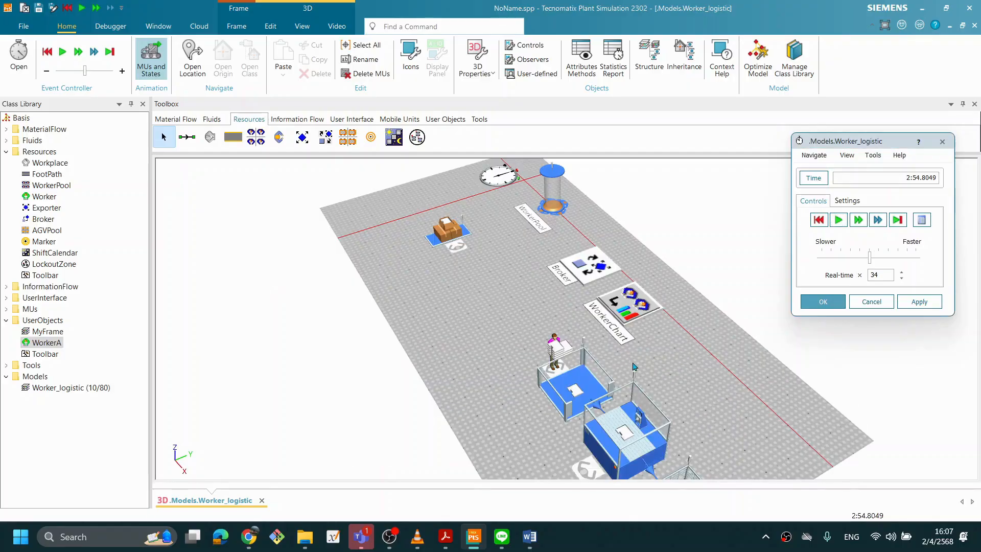
scroll(635, 366, up, 2)
scroll(634, 366, up, 3)
middle_drag(481, 362, 407, 349)
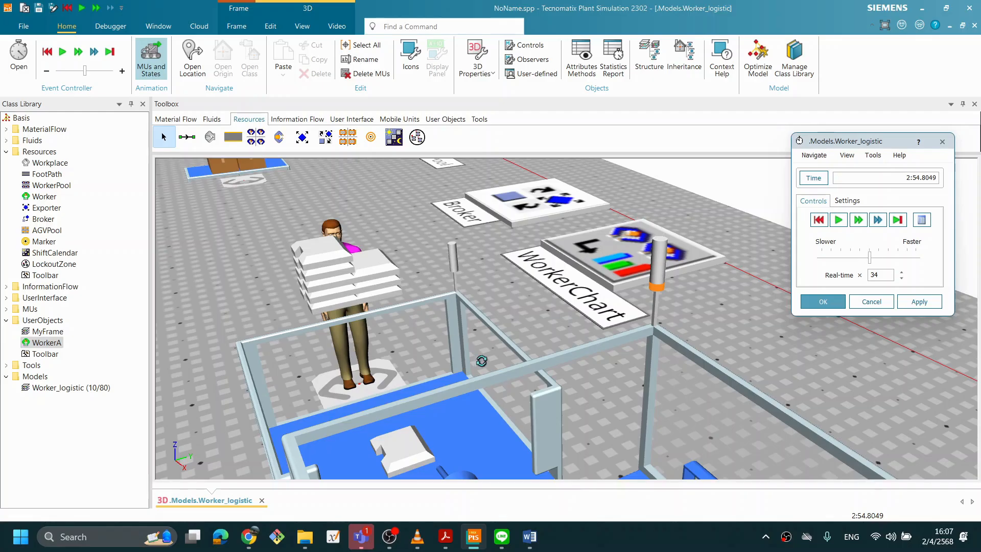
middle_drag(481, 360, 521, 357)
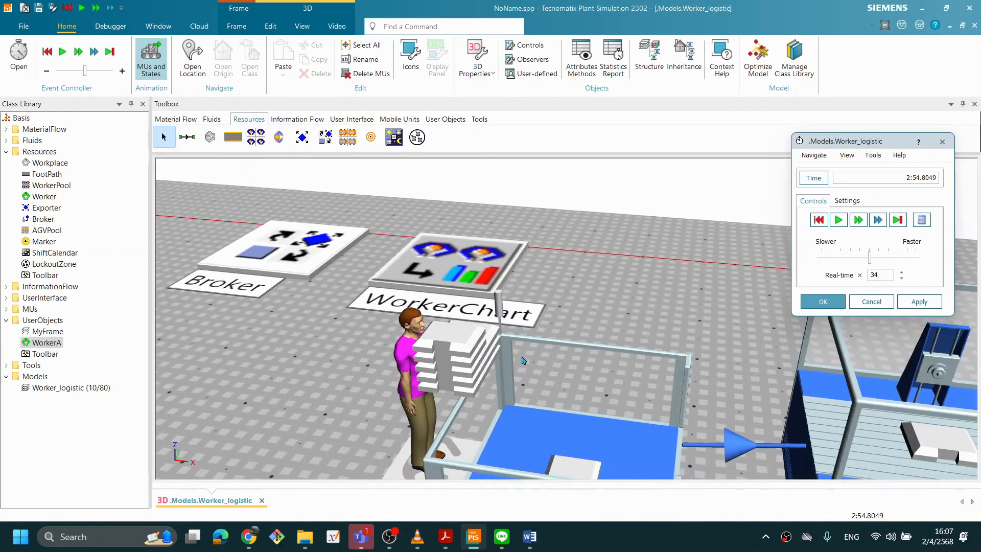
scroll(523, 360, down, 10)
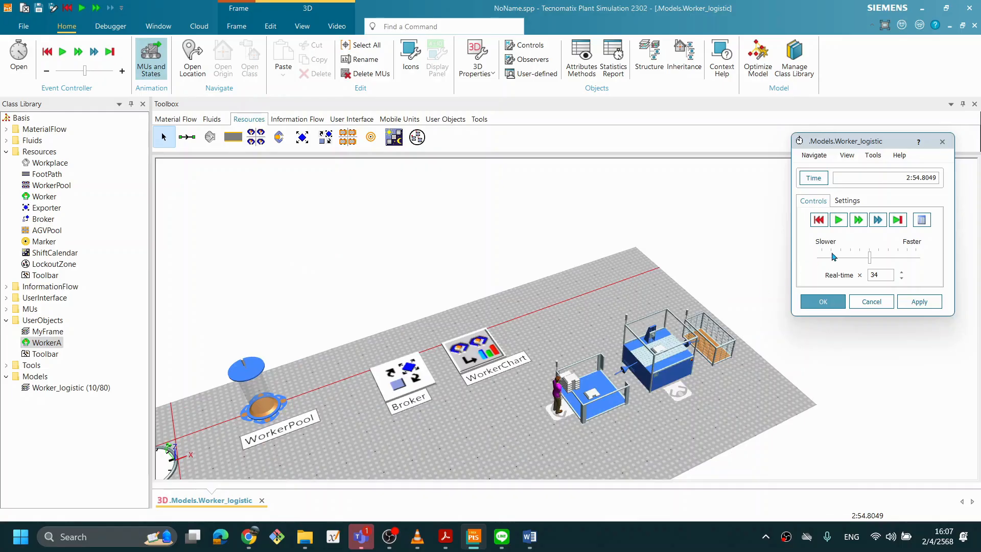
Resume the simulation, view the WorkerChart utilization while observing the worker's trips, and reset the simulation
click(837, 220)
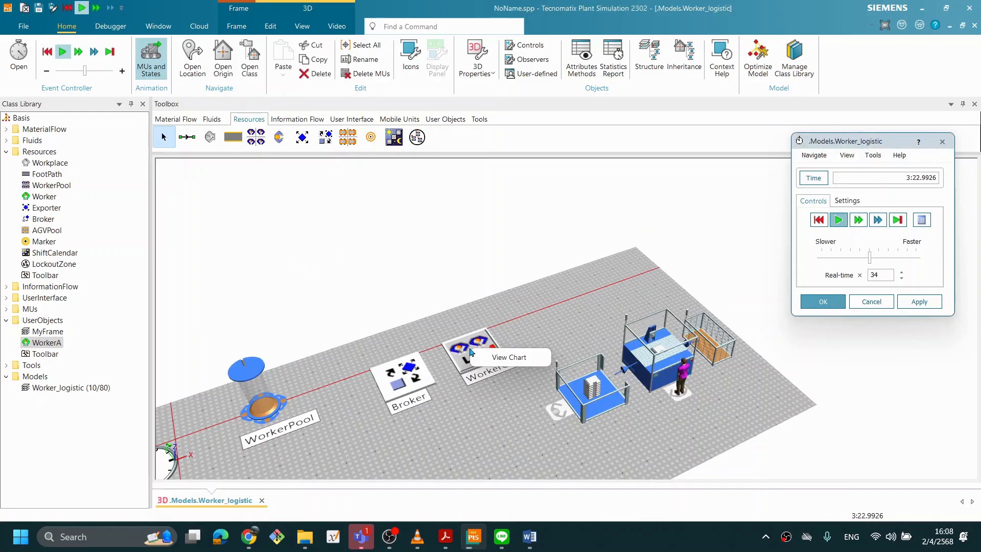
double_click(471, 352)
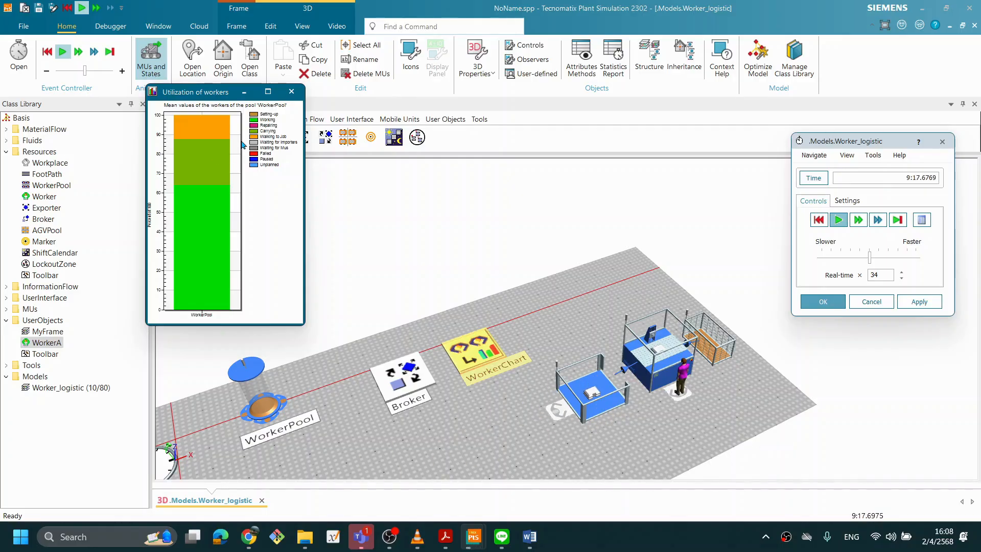
middle_drag(356, 382, 346, 354)
middle_drag(512, 381, 394, 386)
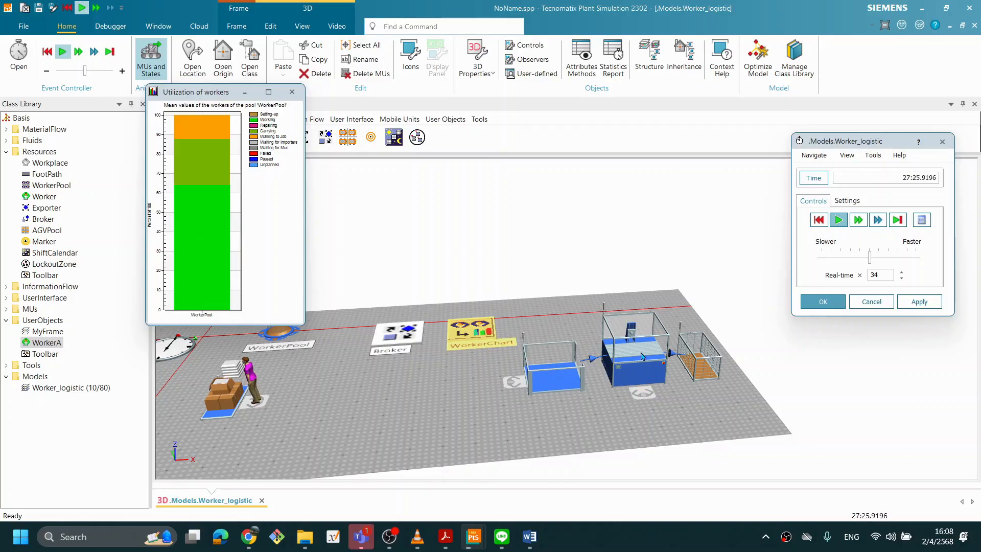
mouse_move(649, 384)
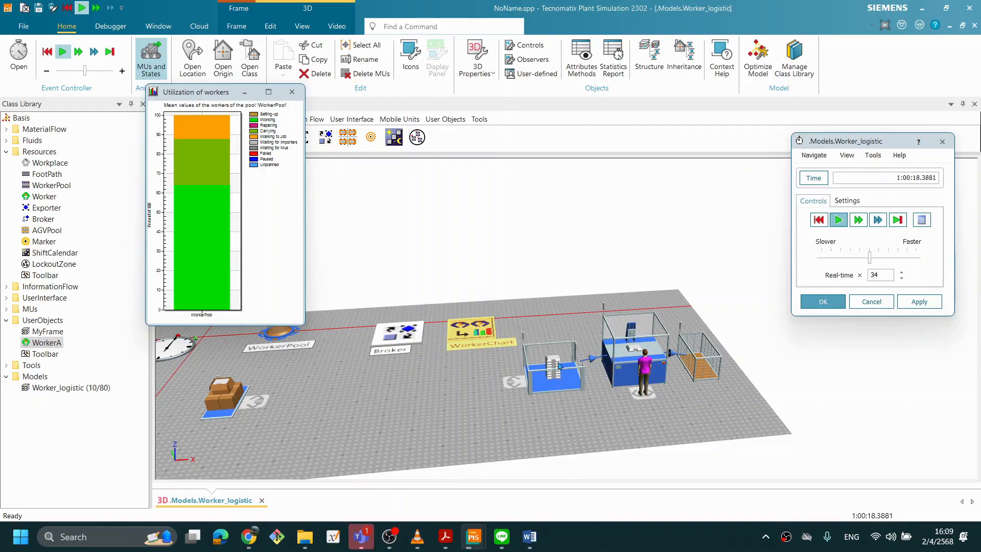
right_click(398, 375)
click(404, 153)
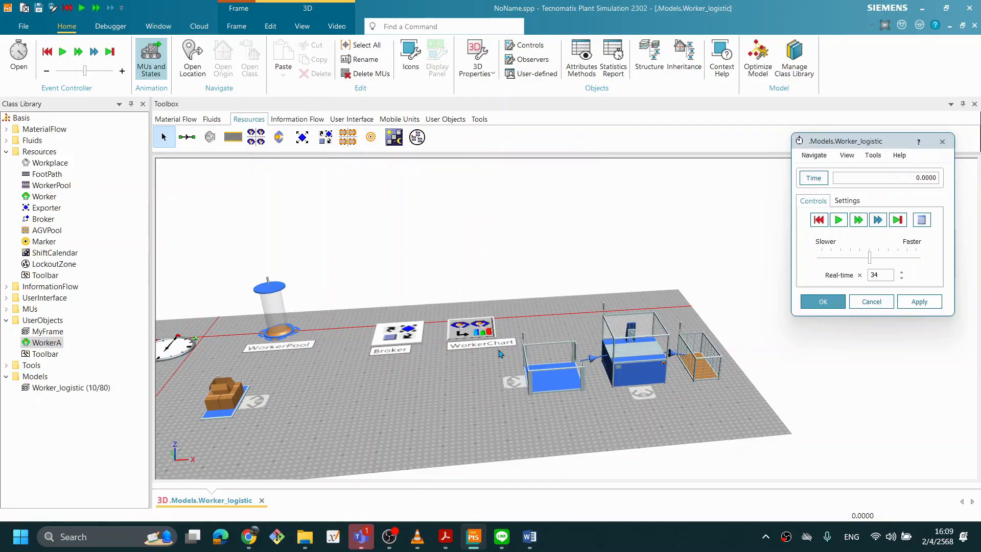
Set the X-dimension of WorkerA's carrying capacity to 2 in the class library and accept its properties
right_drag(581, 361, 576, 365)
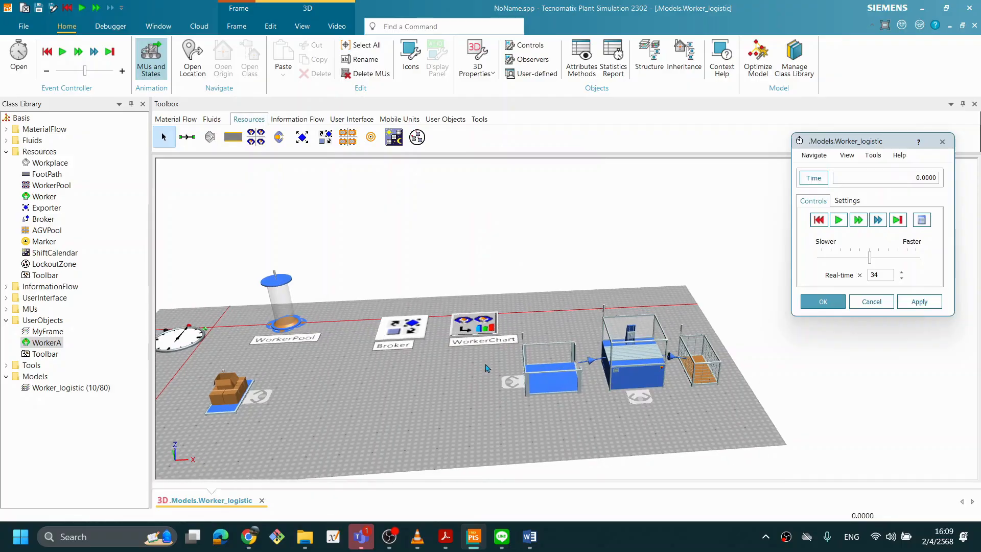
double_click(43, 342)
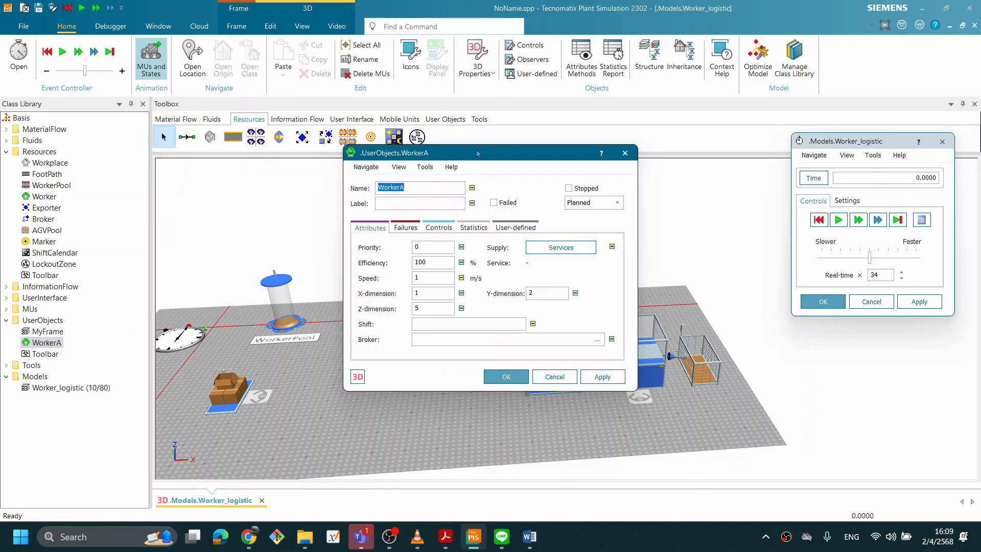
drag(478, 154, 427, 149)
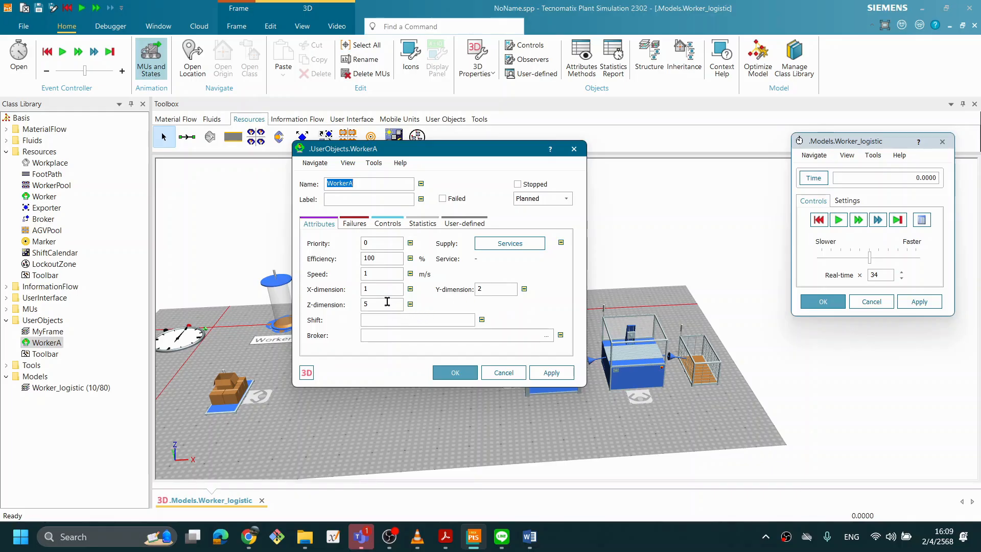
drag(392, 289, 336, 291)
click(560, 374)
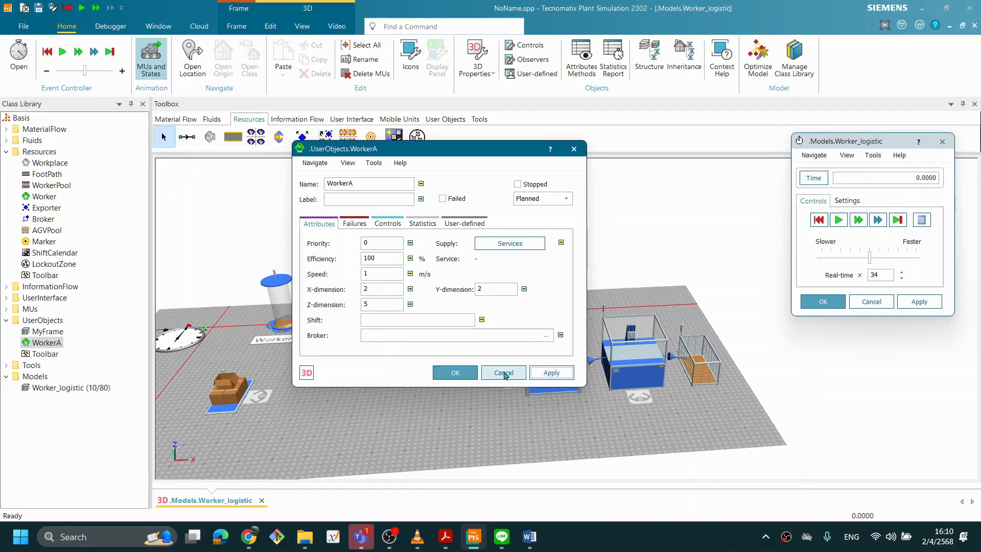
click(474, 373)
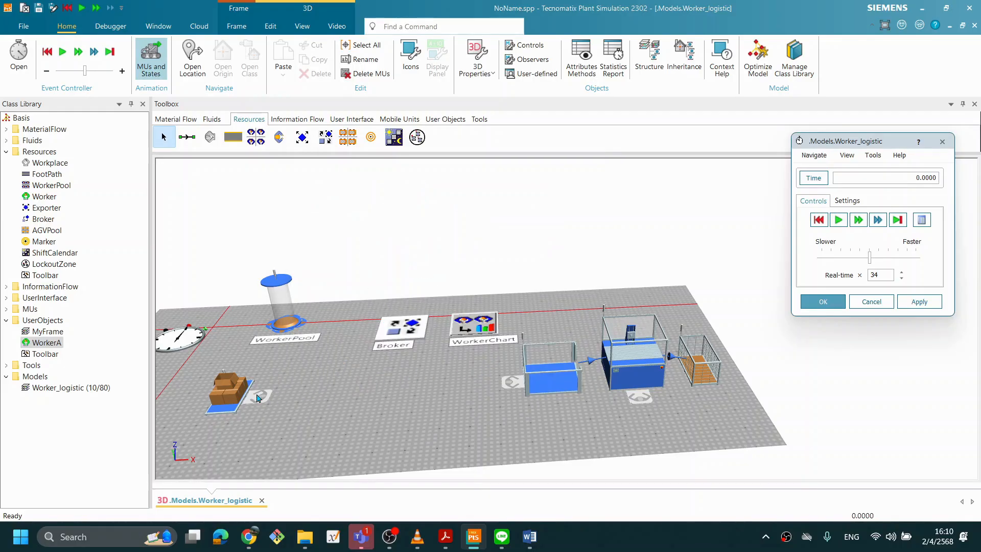
Set the maximum dwell time of the Source's transport importer to 20 seconds and accept its properties
double_click(228, 395)
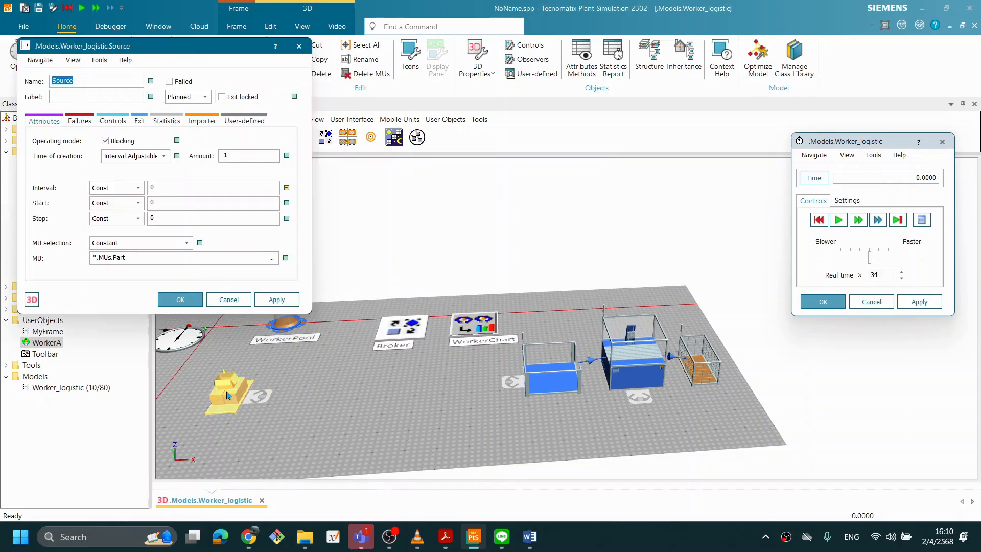
click(80, 121)
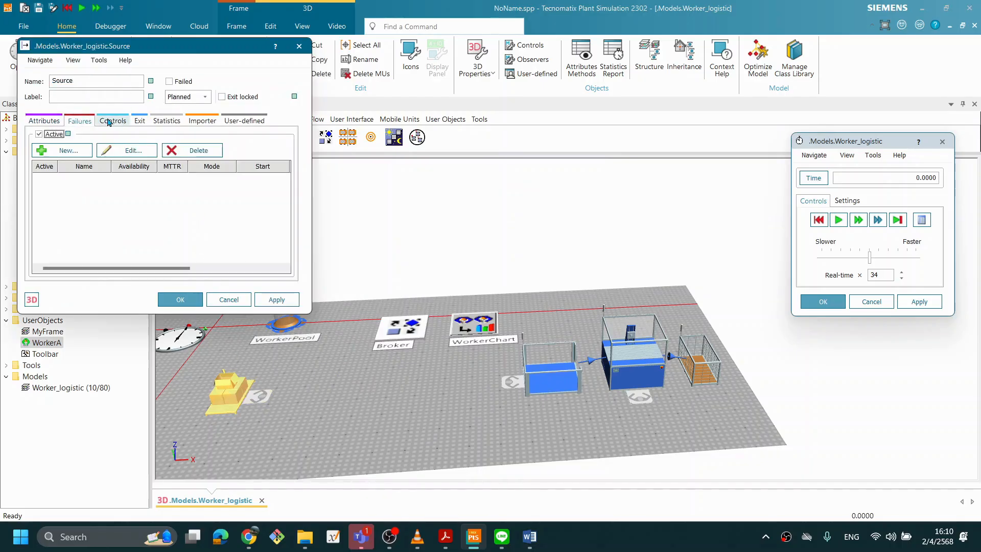
click(202, 121)
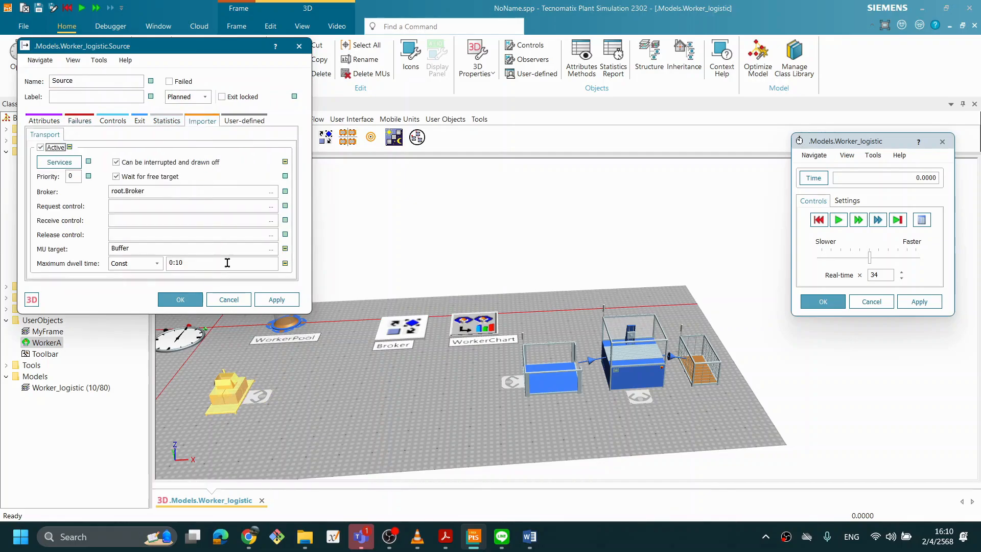
double_click(228, 263)
text(20)
click(270, 299)
click(190, 299)
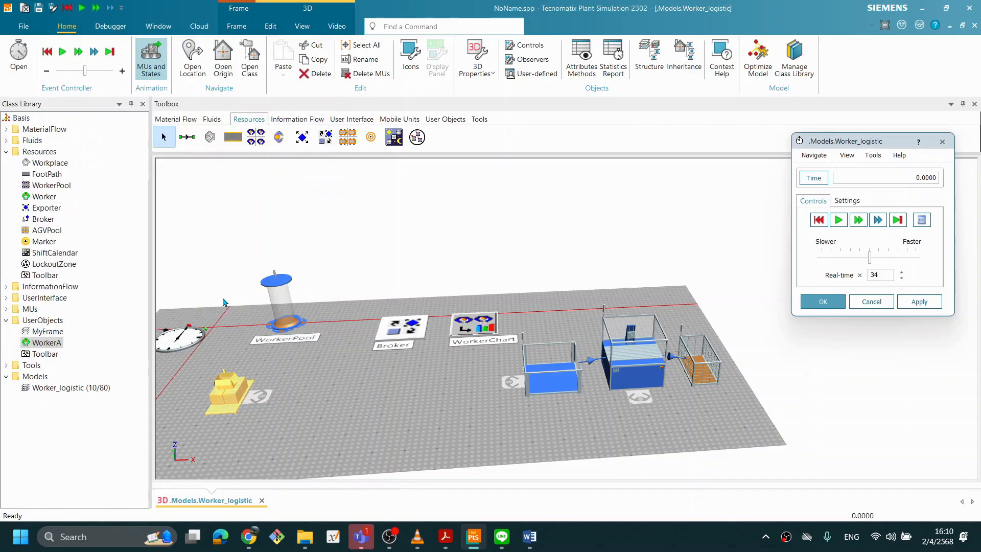
Start the simulation, lower its real-time factor to 4, and reset and rerun it
click(837, 220)
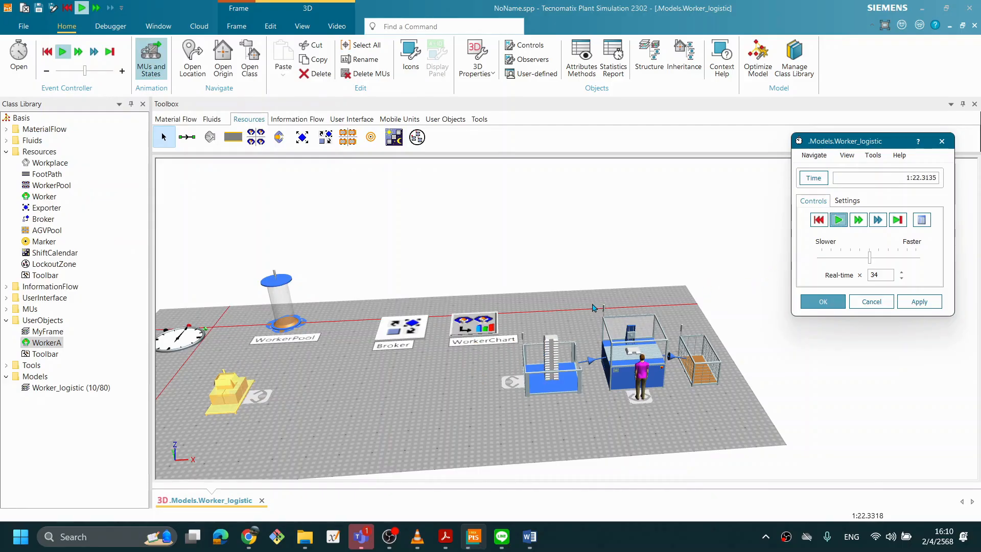
middle_drag(594, 308, 588, 314)
drag(868, 257, 836, 266)
click(818, 220)
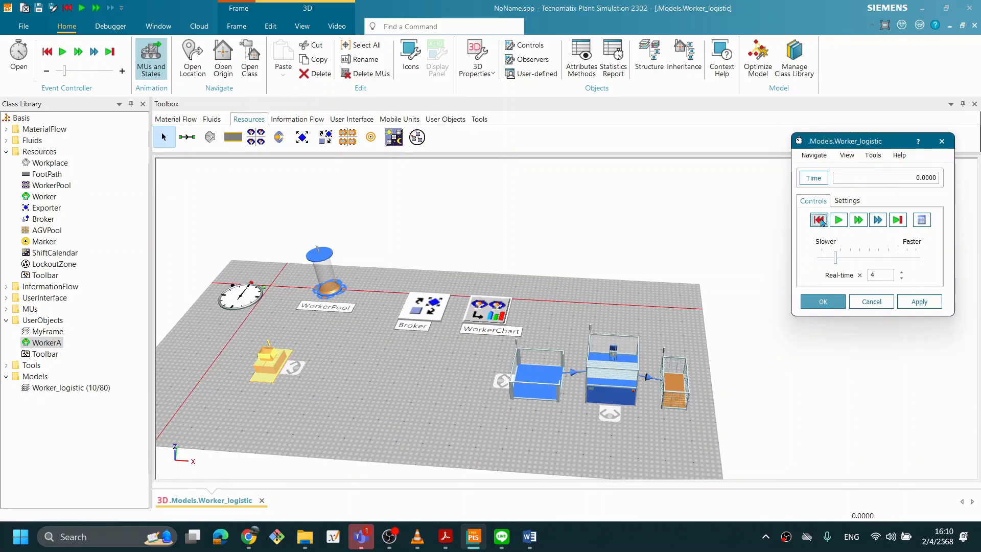
click(838, 219)
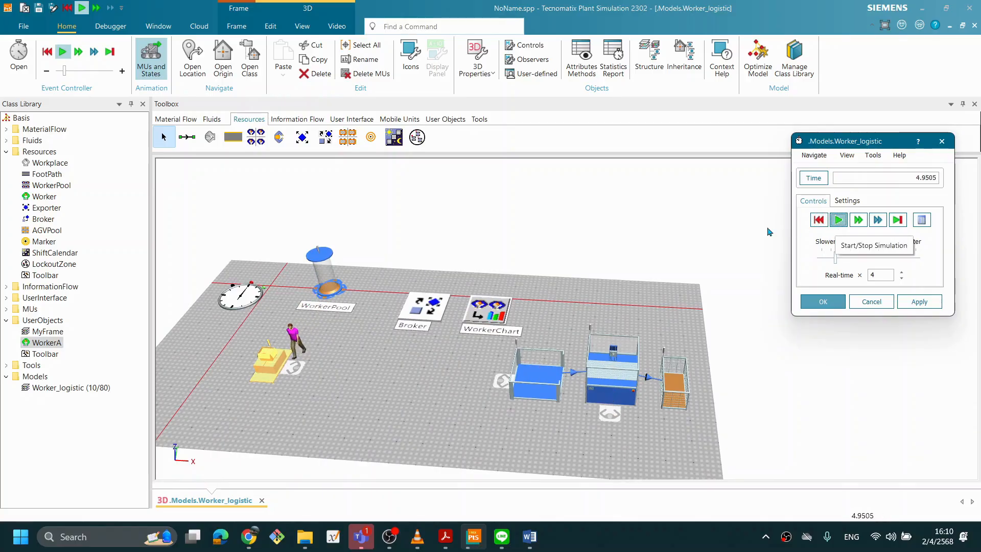
Pause the simulation while the worker walks to the Buffer and examine the arrangement of the carried parts
scroll(428, 388, up, 5)
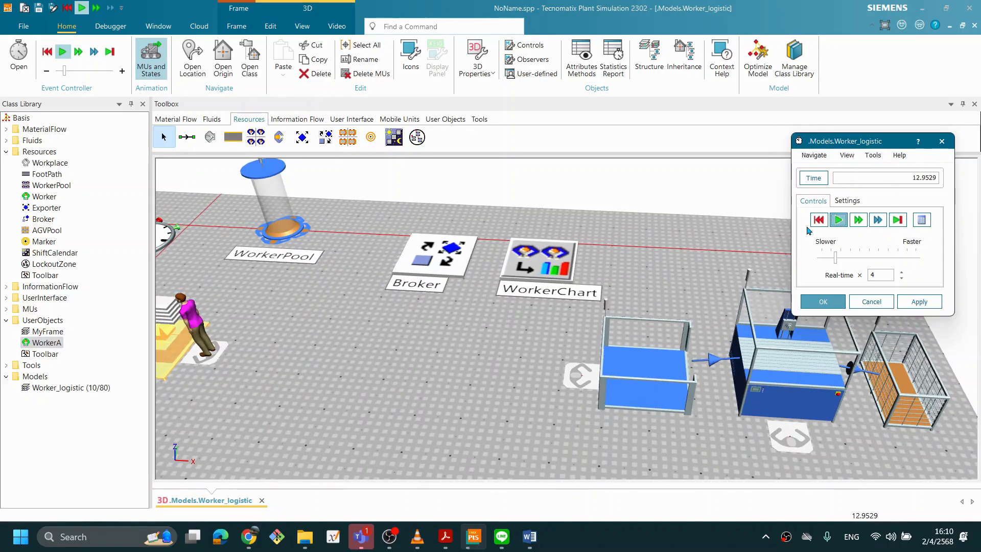
drag(419, 335, 466, 332)
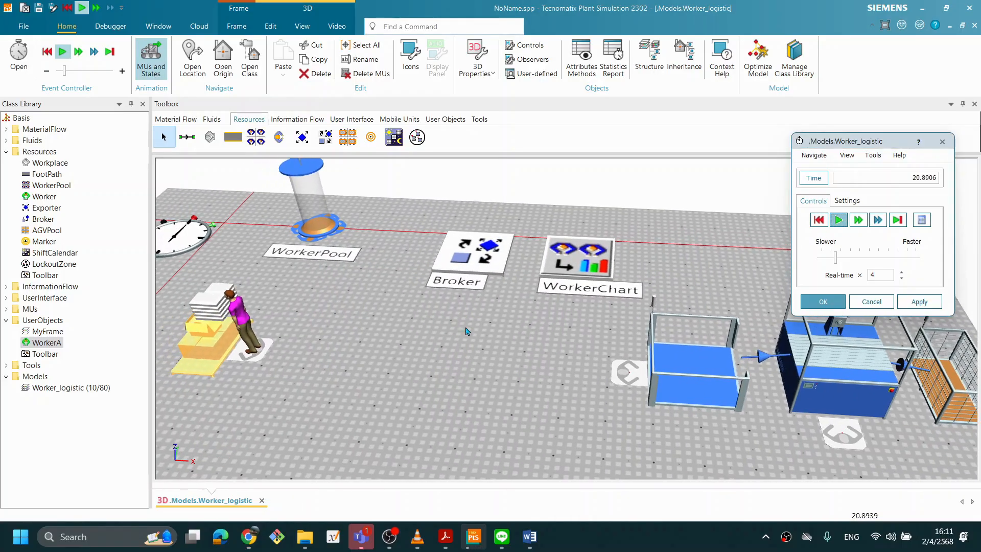
click(838, 219)
scroll(571, 361, up, 5)
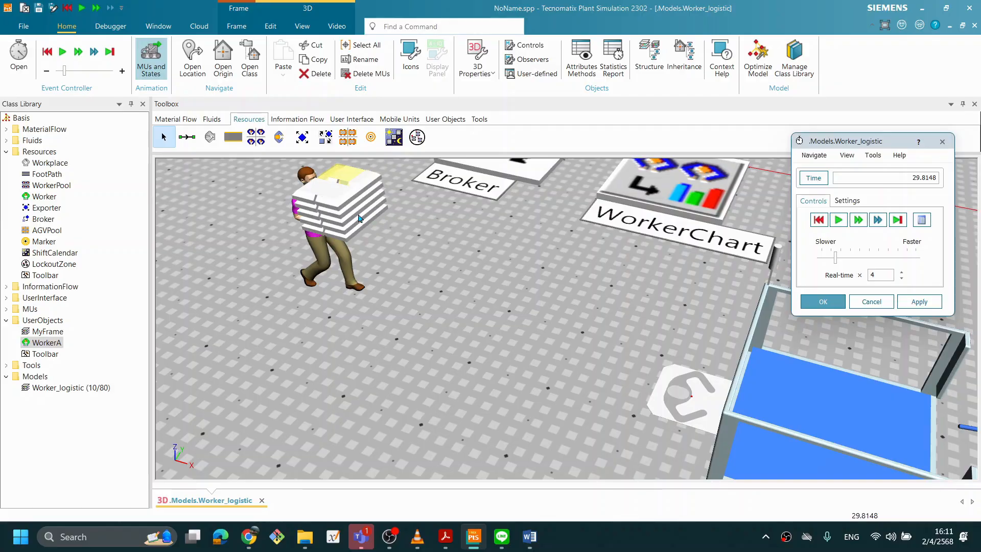
middle_drag(362, 216, 411, 229)
middle_drag(307, 359, 296, 341)
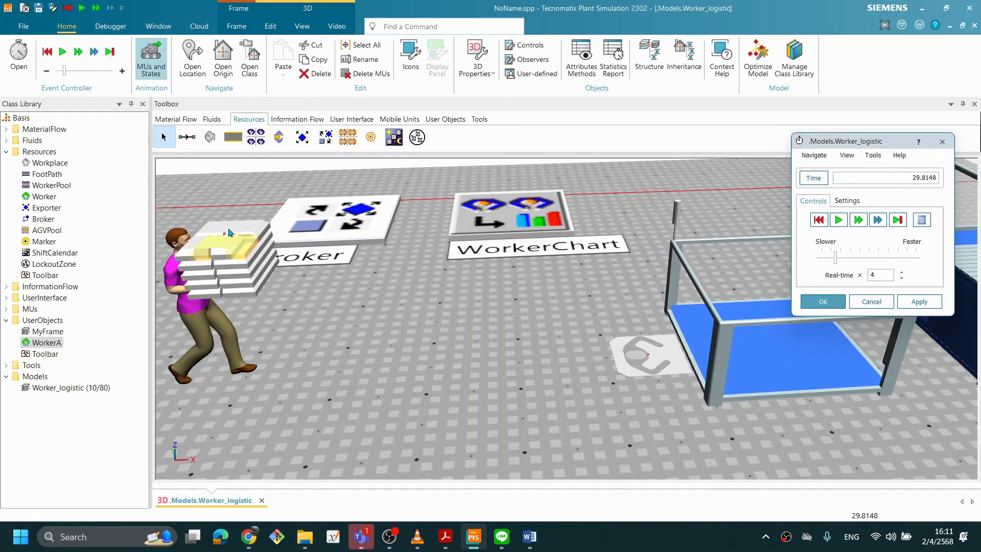
click(223, 220)
click(210, 230)
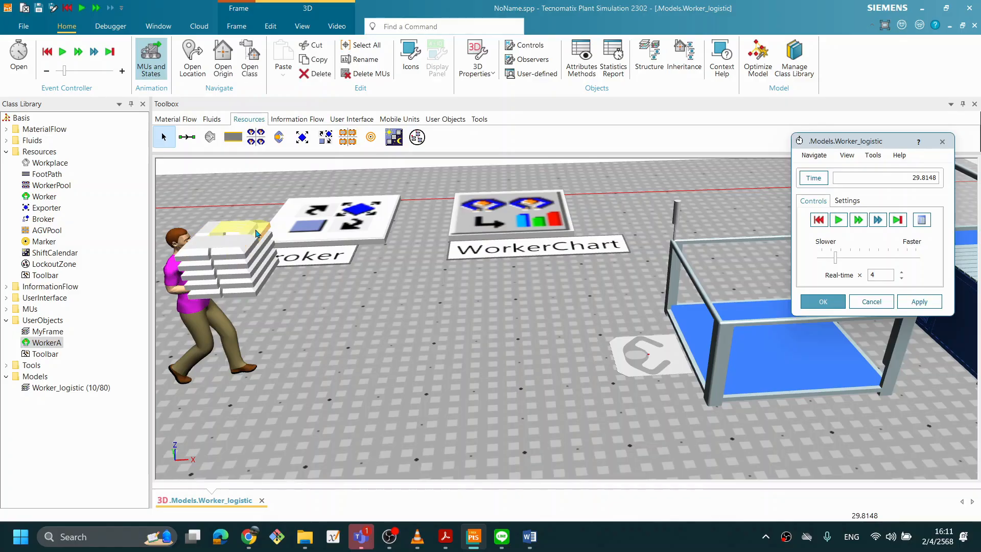
mouse_move(253, 249)
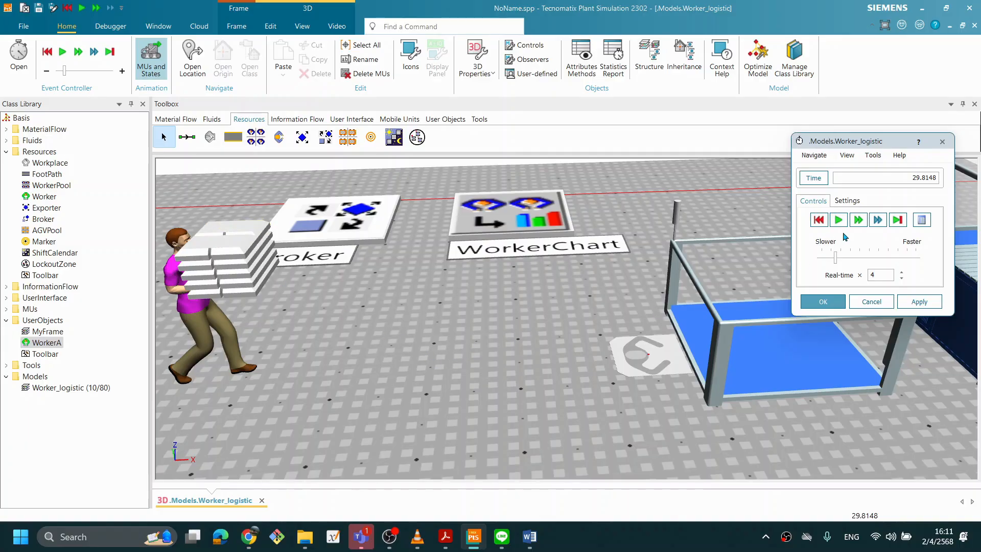
Resume the simulation and watch the worker unload the carried parts at the Buffer
click(838, 219)
scroll(697, 298, down, 3)
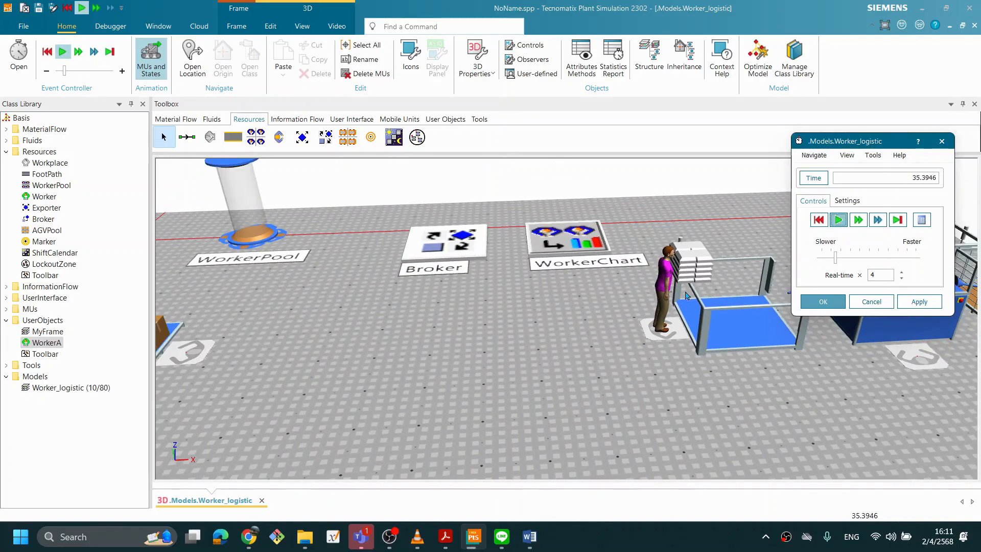
click(776, 312)
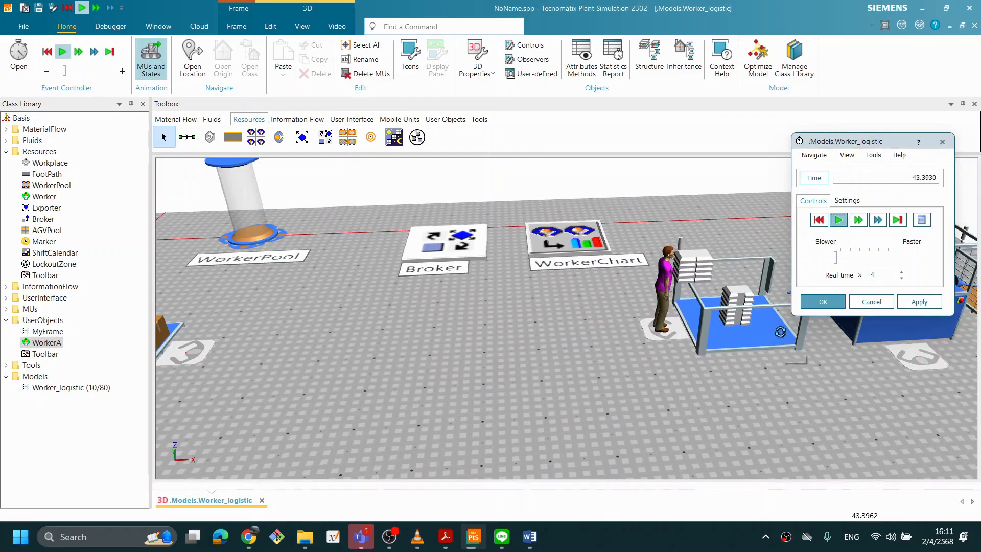
Raise the running simulation's real-time factor to 54 and view the WorkerChart's utilization of the workers
middle_drag(775, 326, 751, 375)
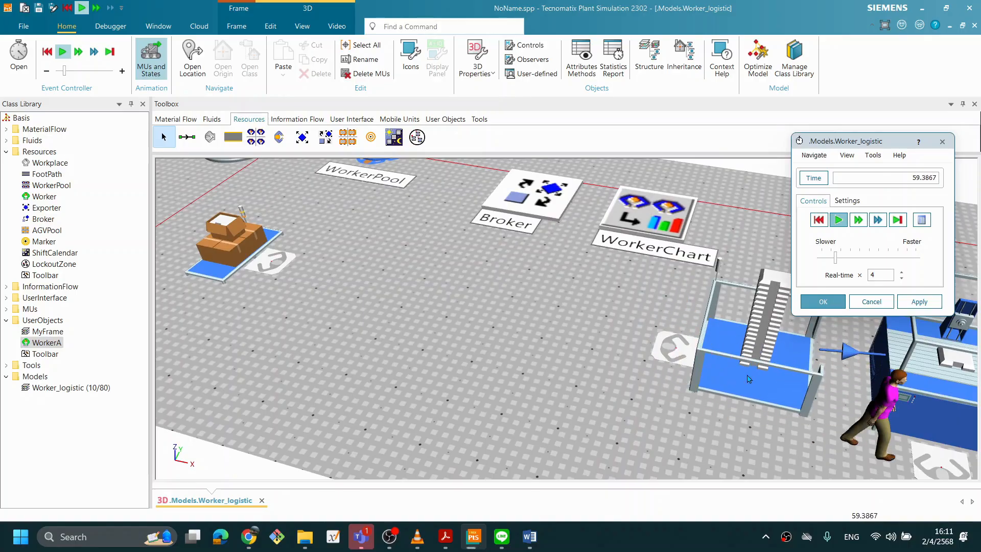
scroll(754, 396, down, 2)
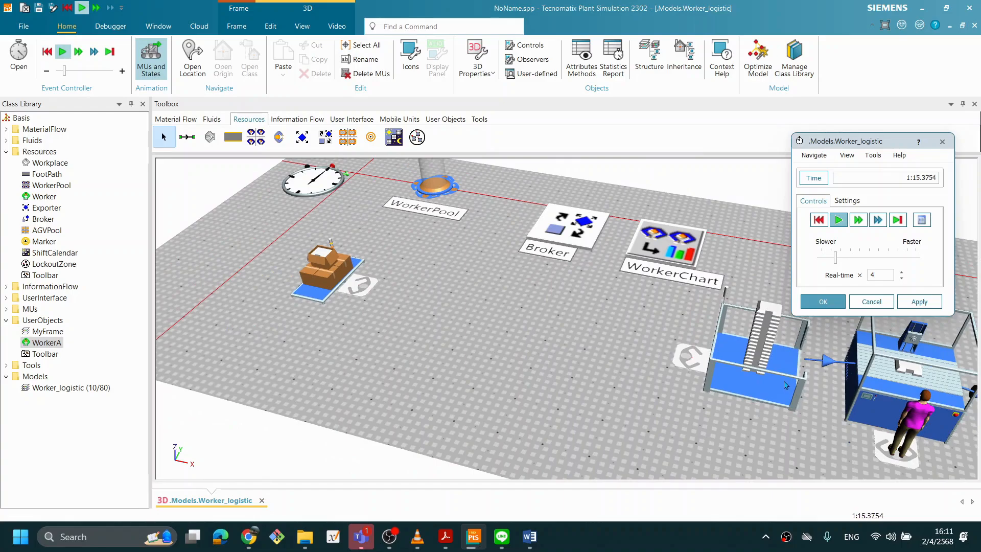
drag(835, 257, 888, 258)
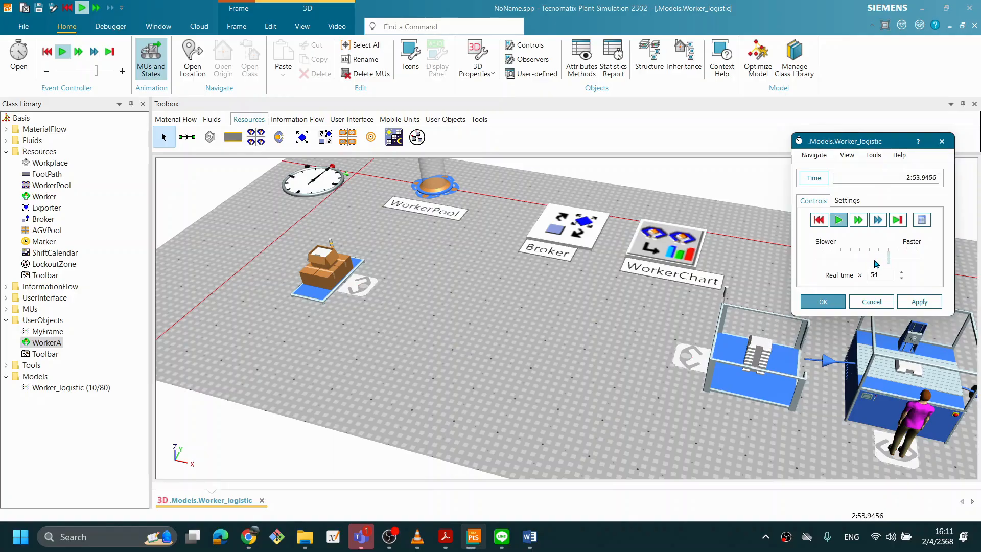
click(661, 251)
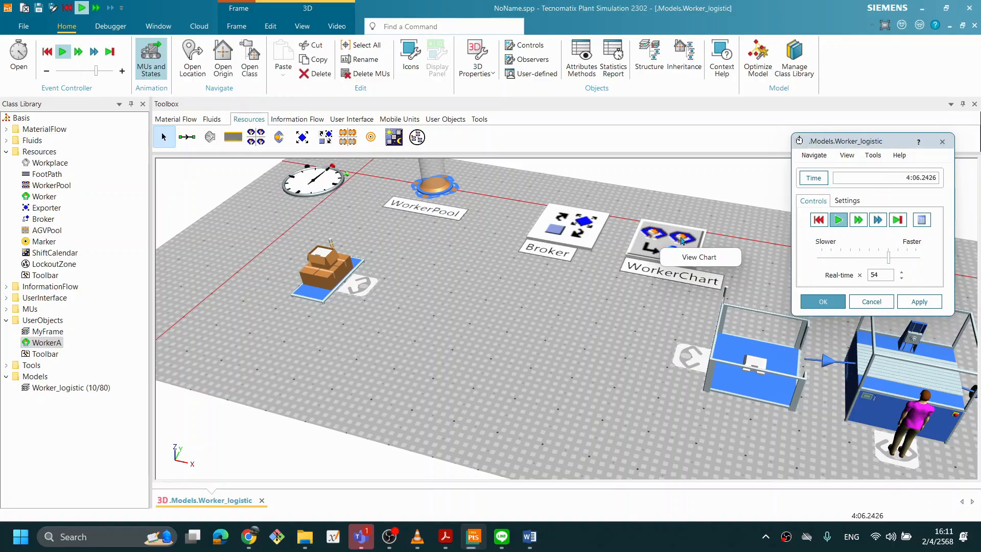
click(699, 237)
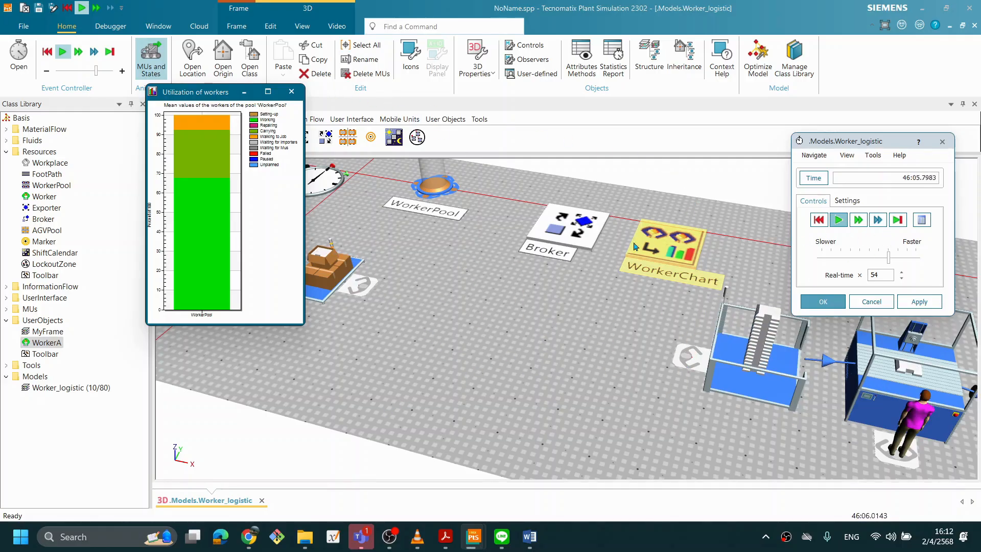
Close the utilization chart and reopen it from the WorkerChart to view updated values
click(292, 92)
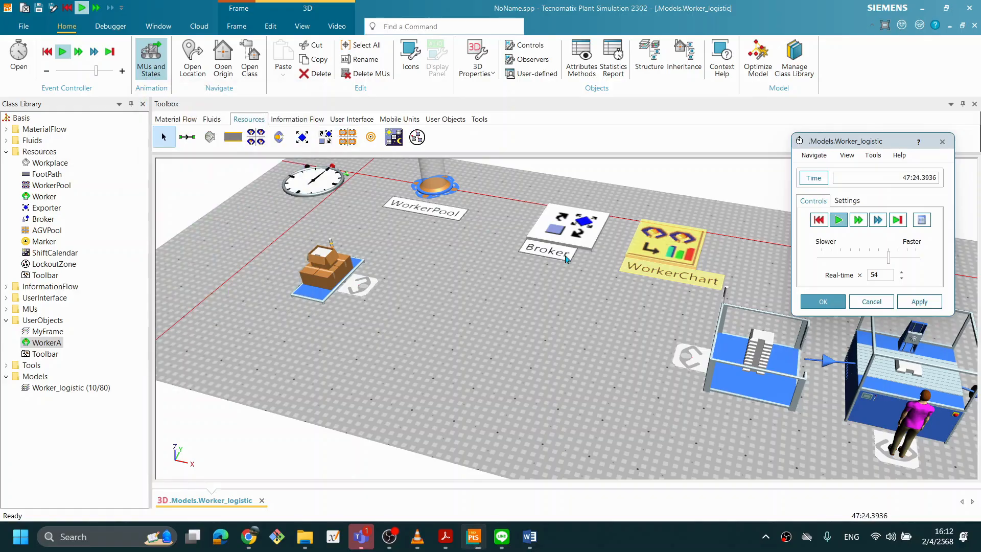
right_click(654, 243)
click(691, 252)
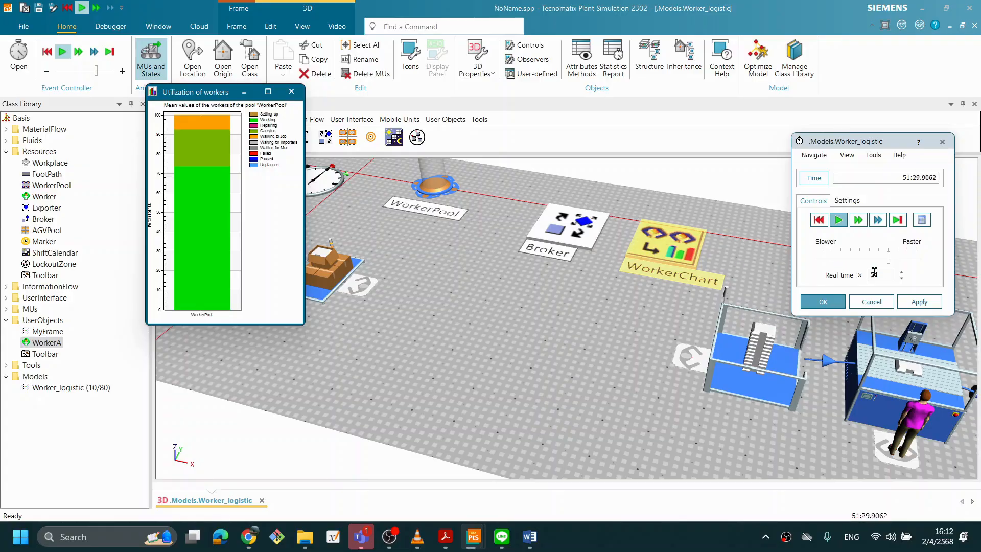
Speed the simulation up to a real-time factor of 210 and reopen the worker utilization chart
click(890, 261)
drag(890, 261, 909, 262)
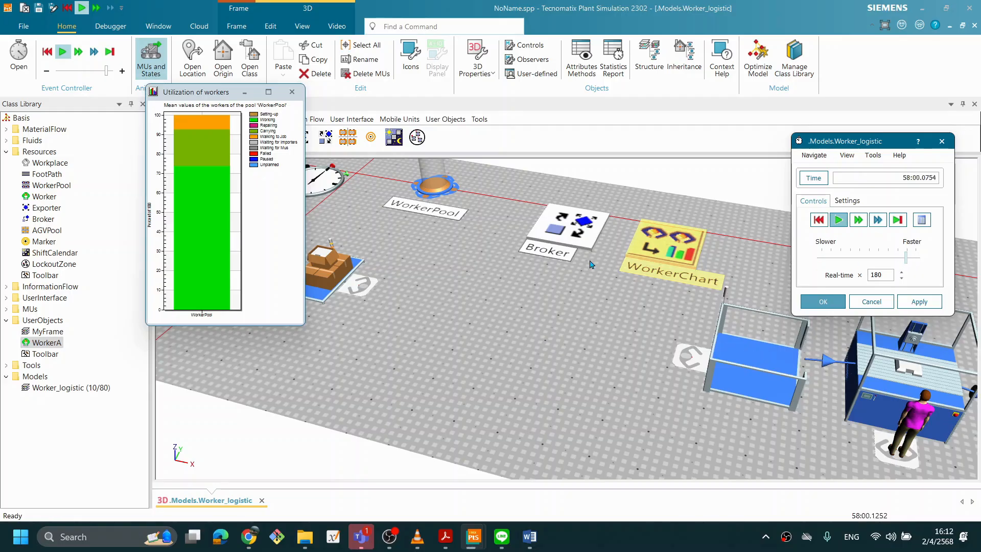
drag(906, 259, 911, 262)
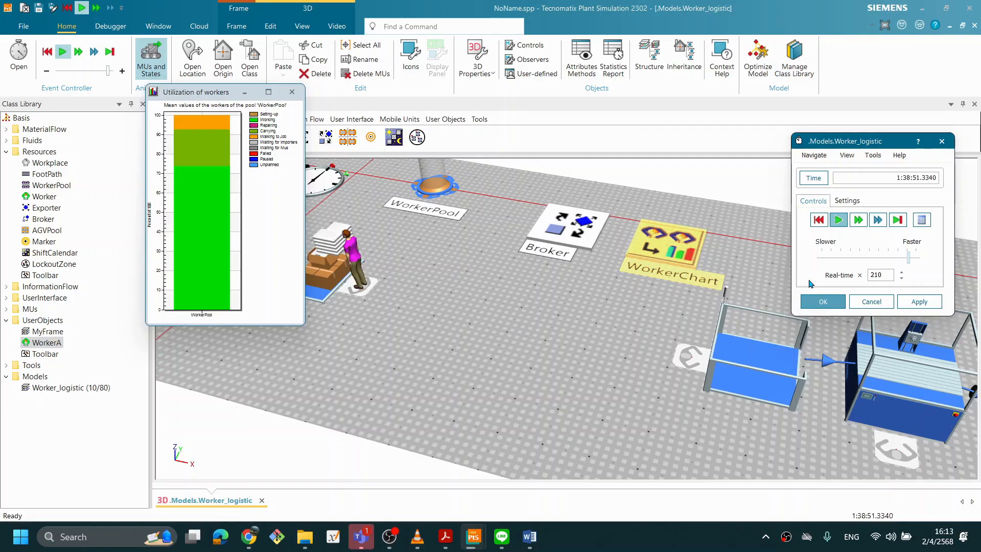
click(291, 92)
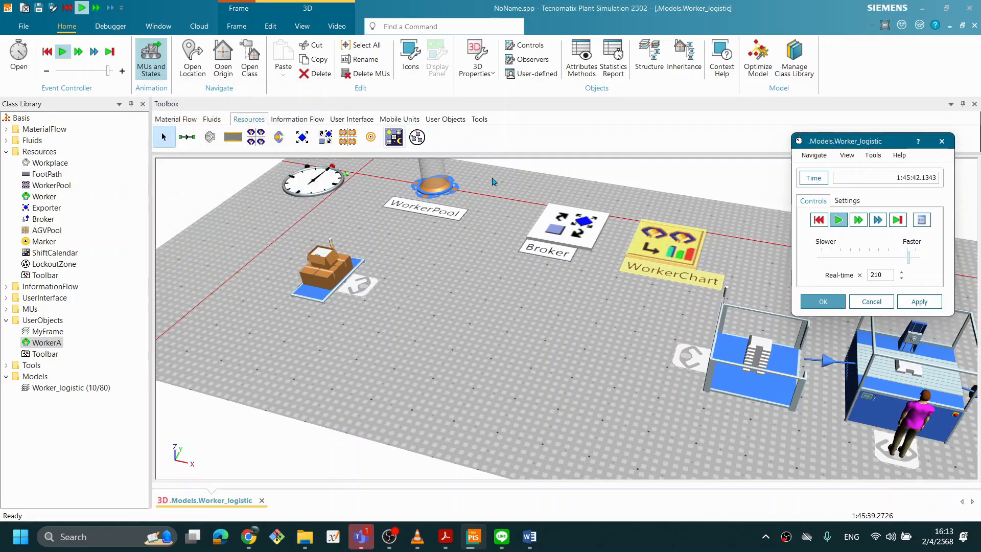
double_click(673, 251)
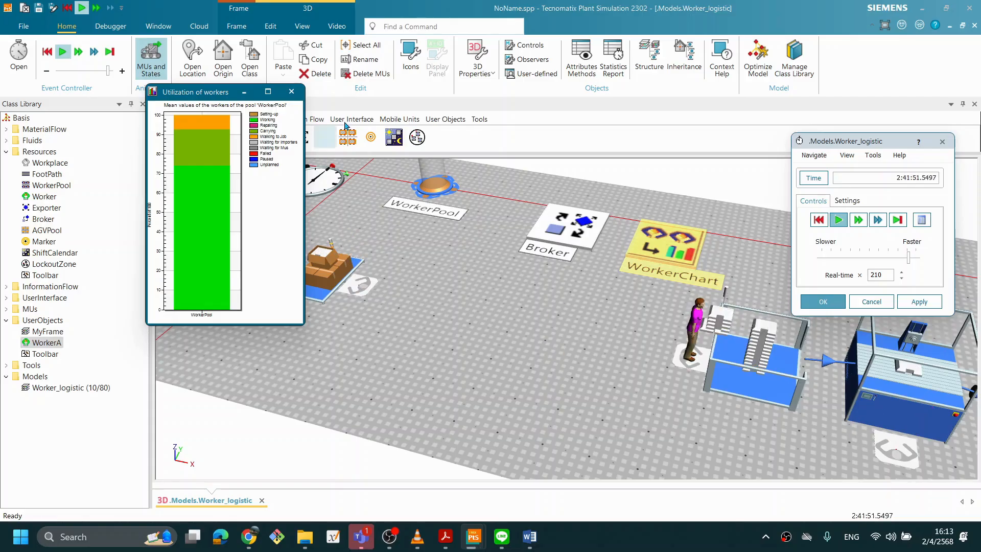
Close the event controller and the utilization chart, and reset the simulation
click(872, 301)
click(291, 92)
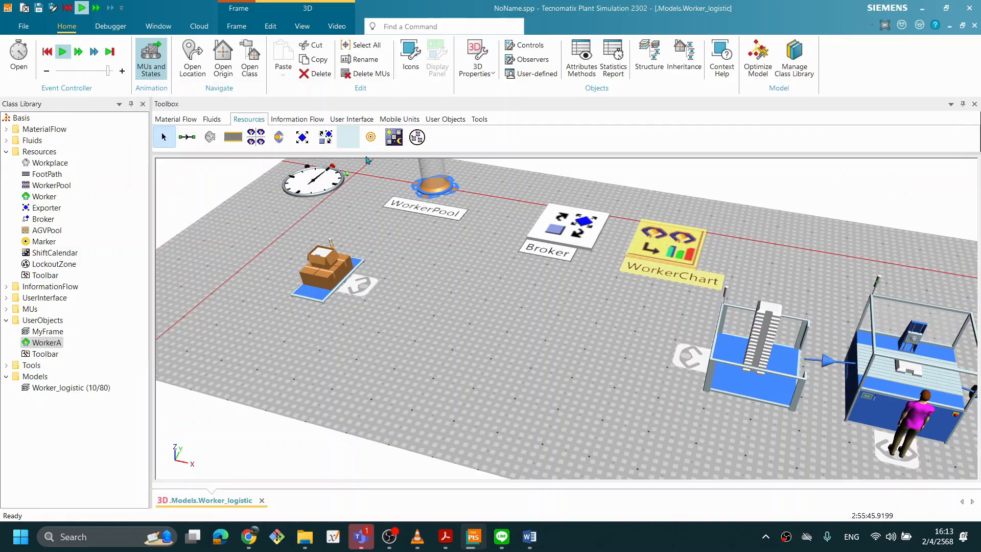
click(459, 273)
click(487, 270)
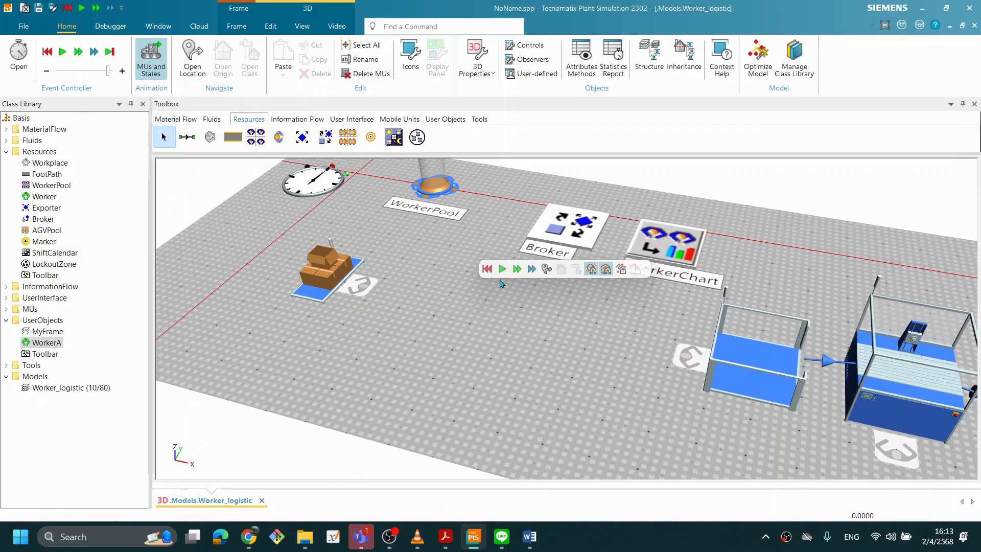
middle_drag(514, 329, 575, 353)
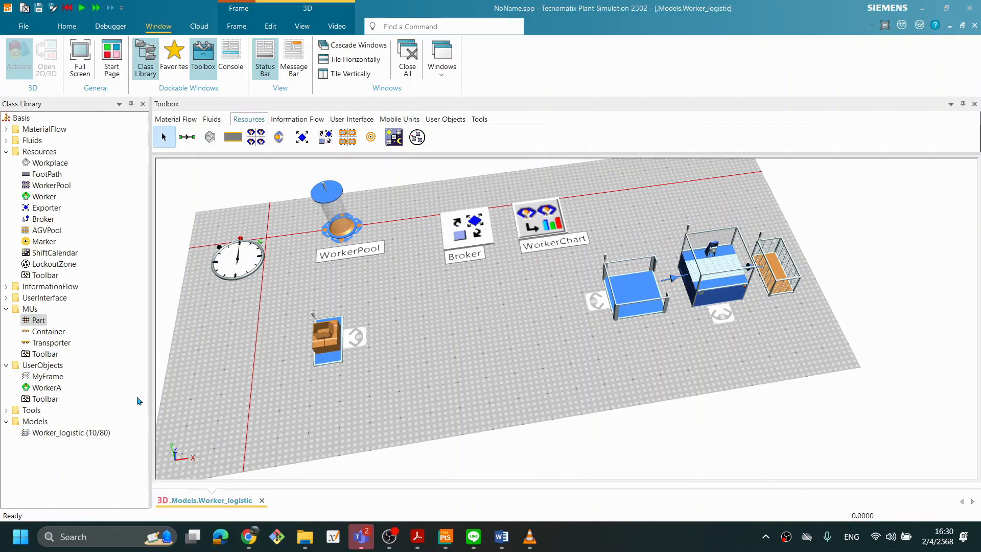
Open the WorkerA class from UserObjects and bring up the MU Animation settings of its 3D properties
double_click(46, 388)
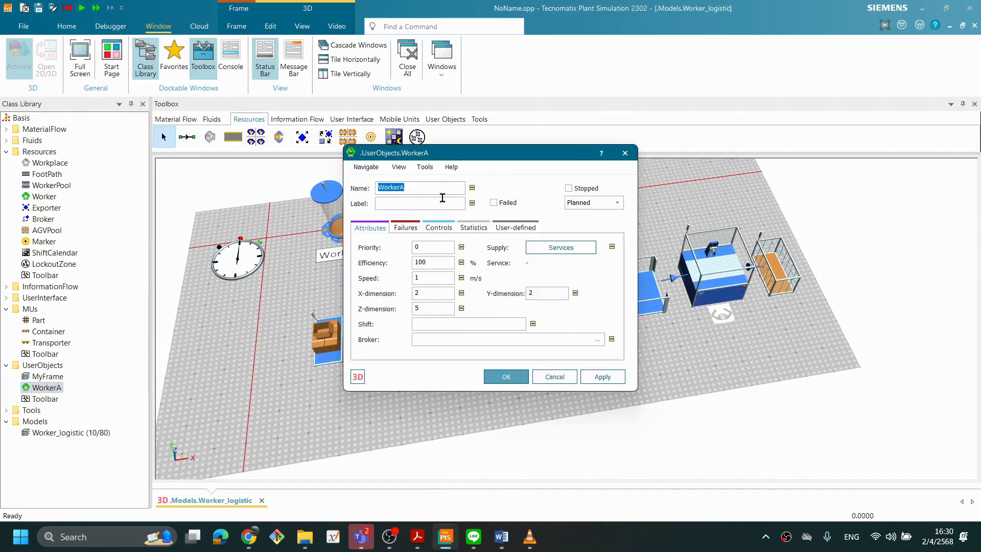
drag(498, 153, 484, 203)
click(375, 272)
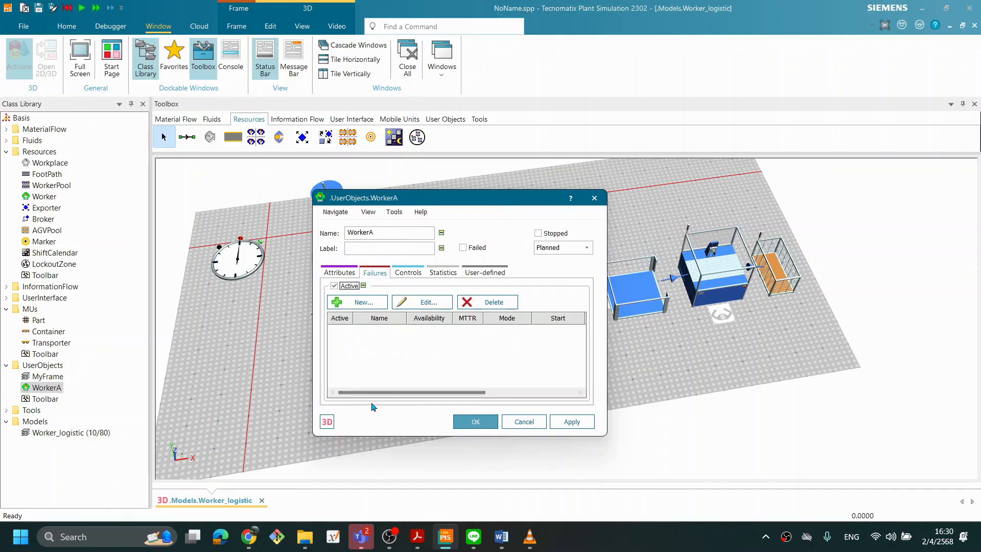
click(327, 422)
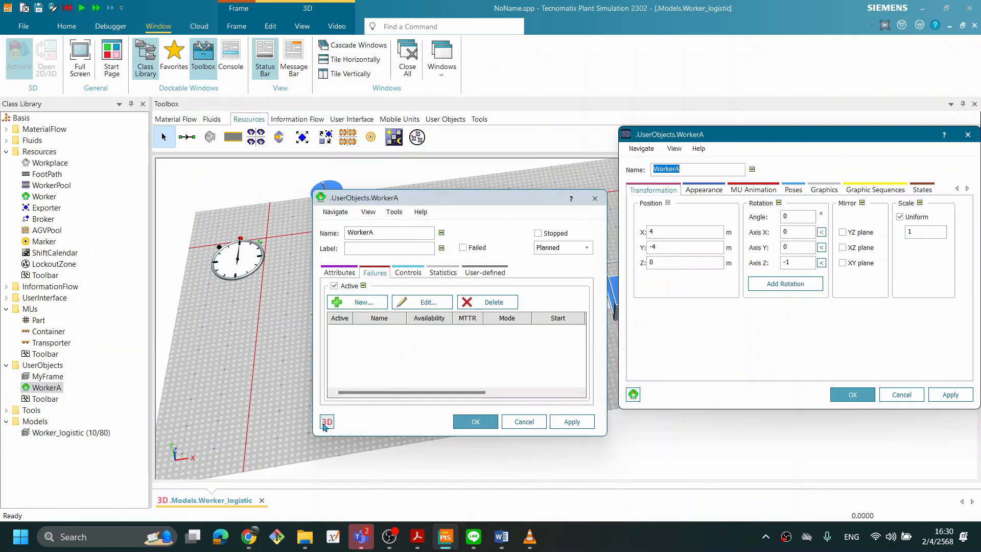
drag(509, 191, 221, 101)
drag(734, 135, 780, 118)
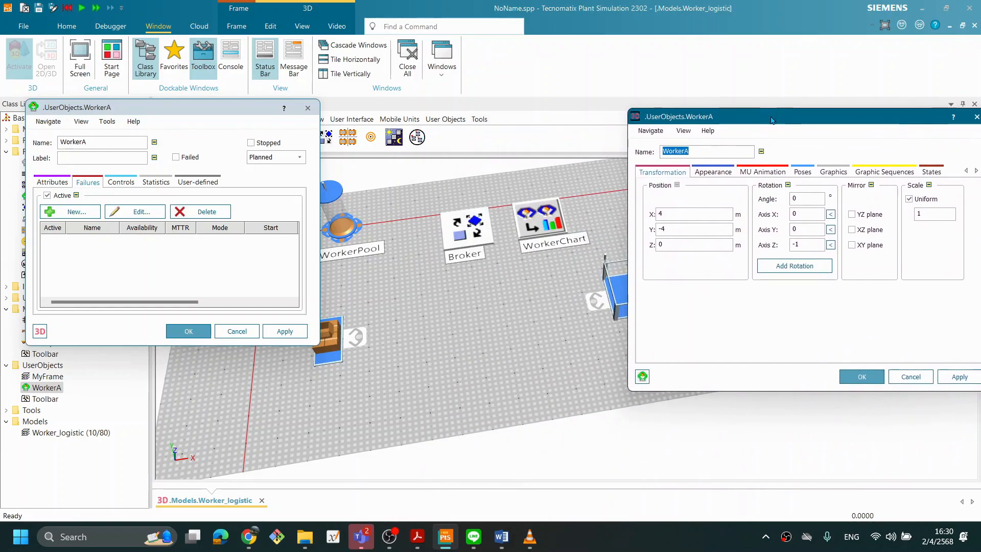
click(767, 172)
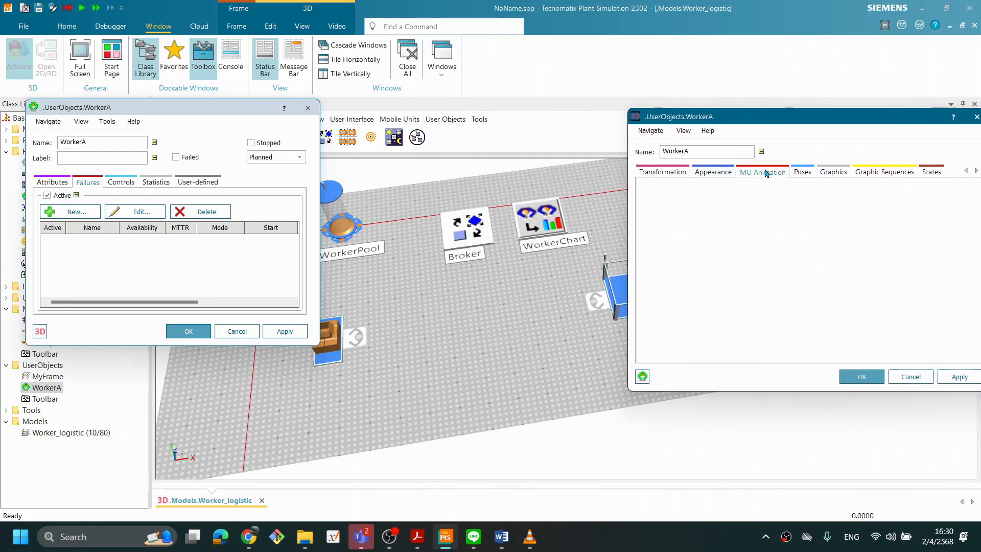
drag(781, 121, 679, 121)
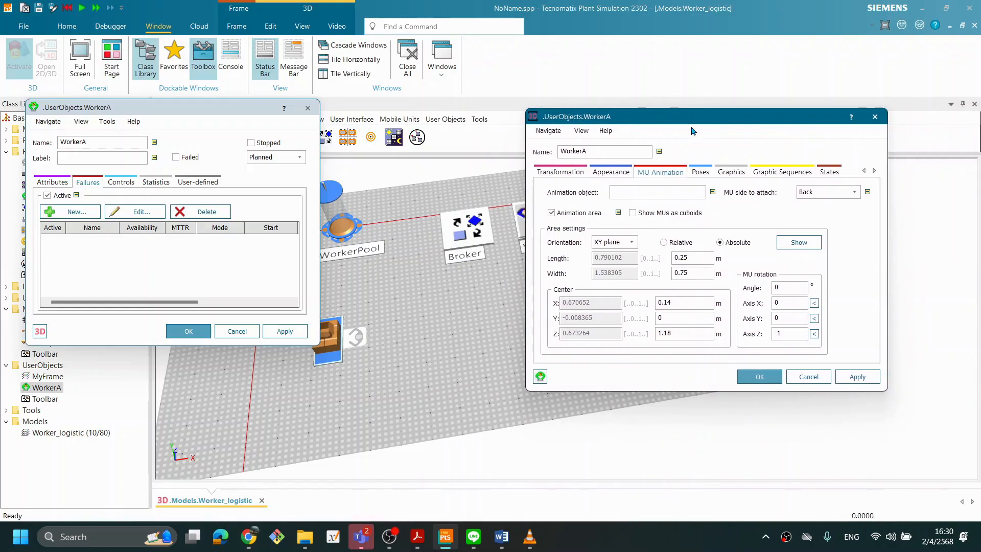
Show WorkerA's MU animation area in 3D and examine its placement relative to the worker's body
click(798, 243)
drag(687, 120, 776, 124)
middle_drag(583, 400, 532, 376)
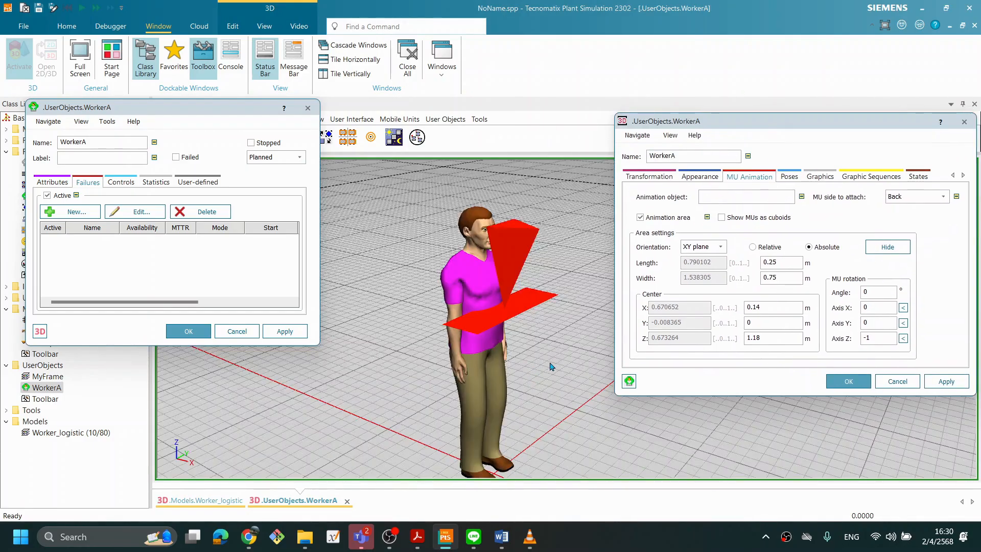
middle_drag(527, 294, 547, 332)
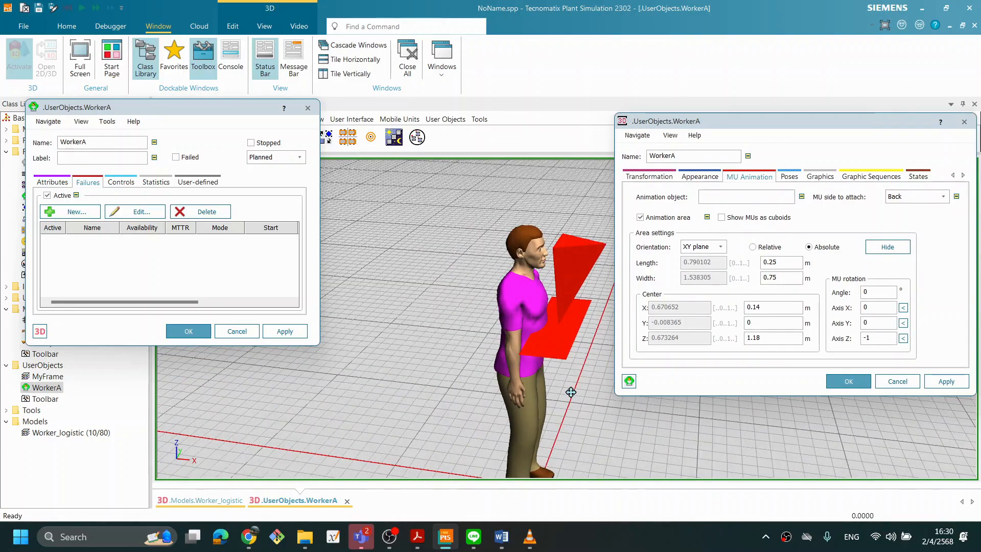
middle_drag(570, 392, 532, 335)
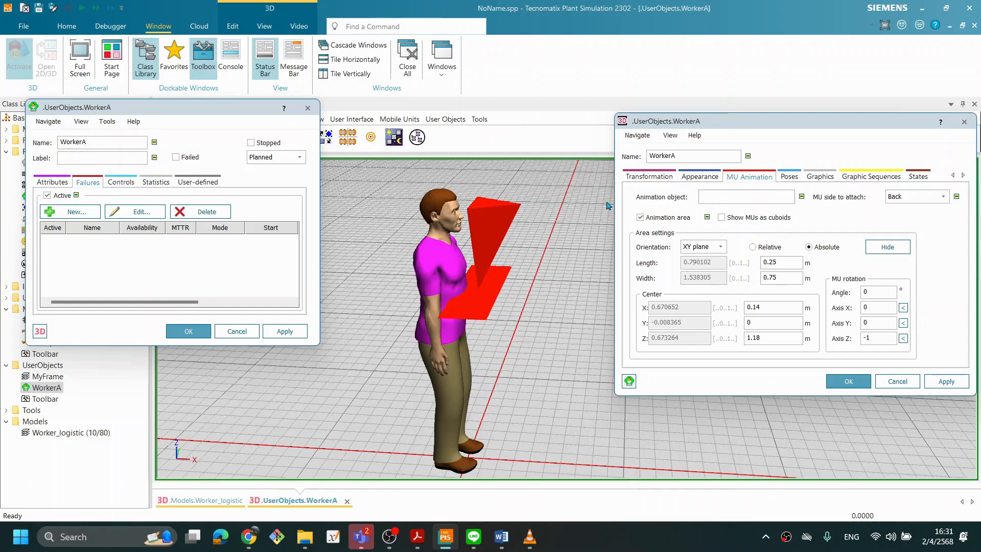
Check the Part's MU size in its properties and close them without changes
drag(184, 108, 277, 35)
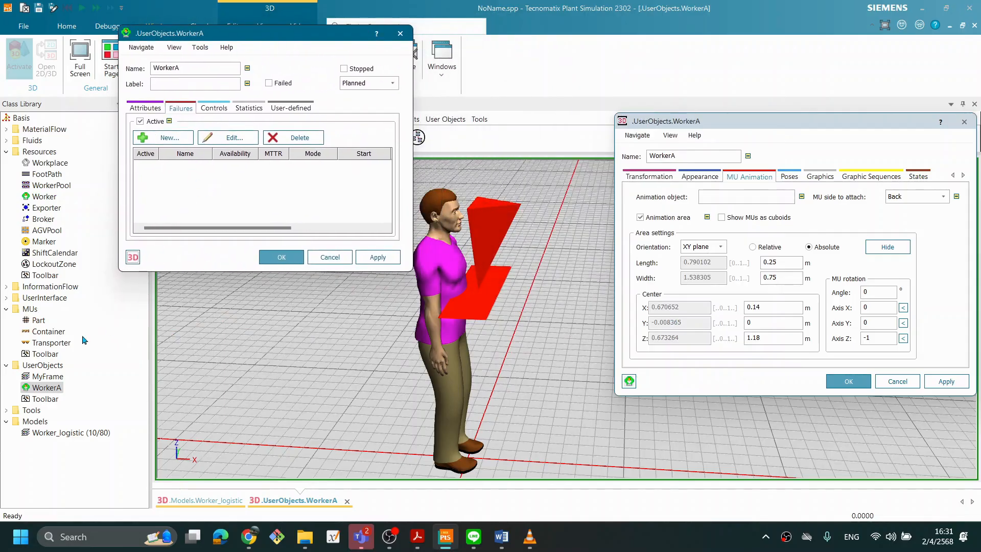
double_click(38, 321)
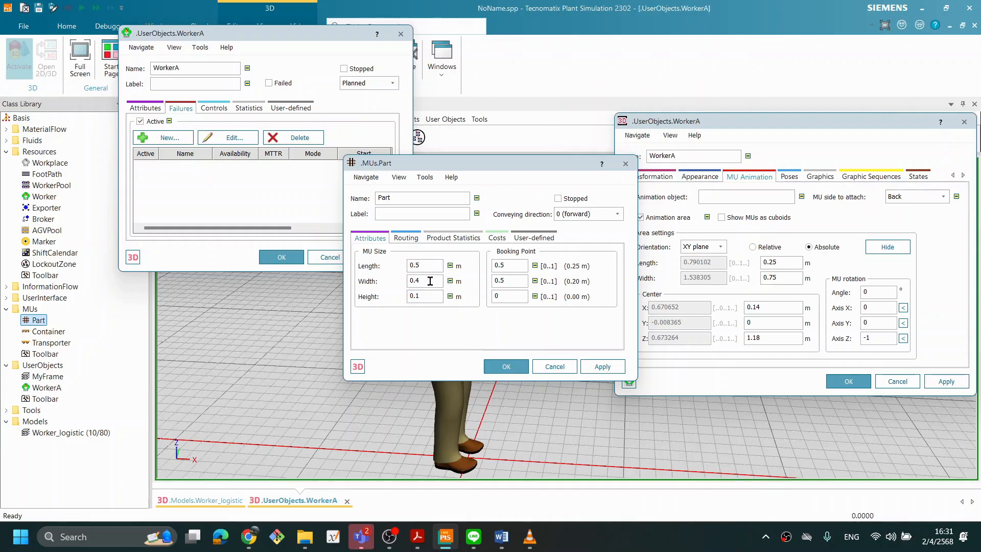
click(553, 368)
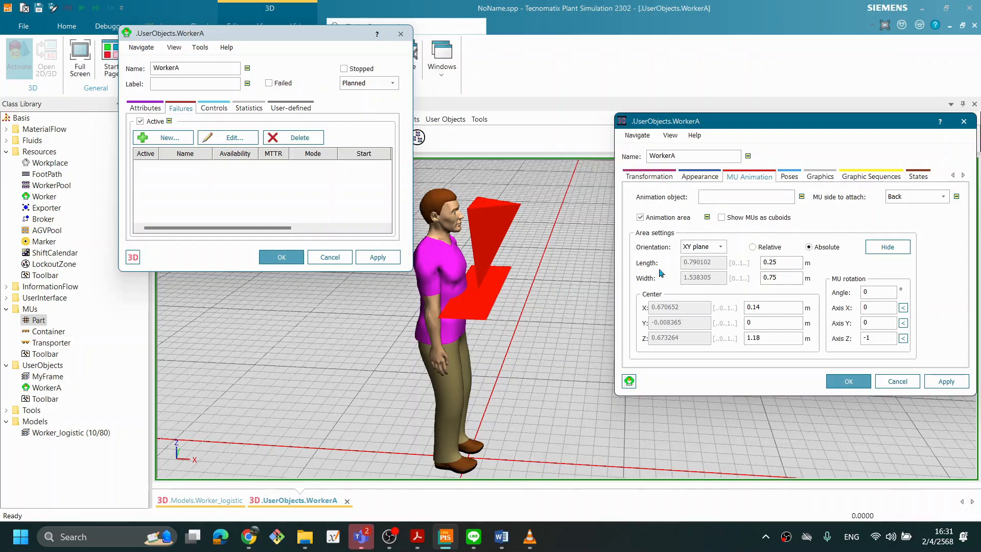
Set the length of WorkerA's MU animation area to 0.8 m
middle_drag(508, 288, 519, 283)
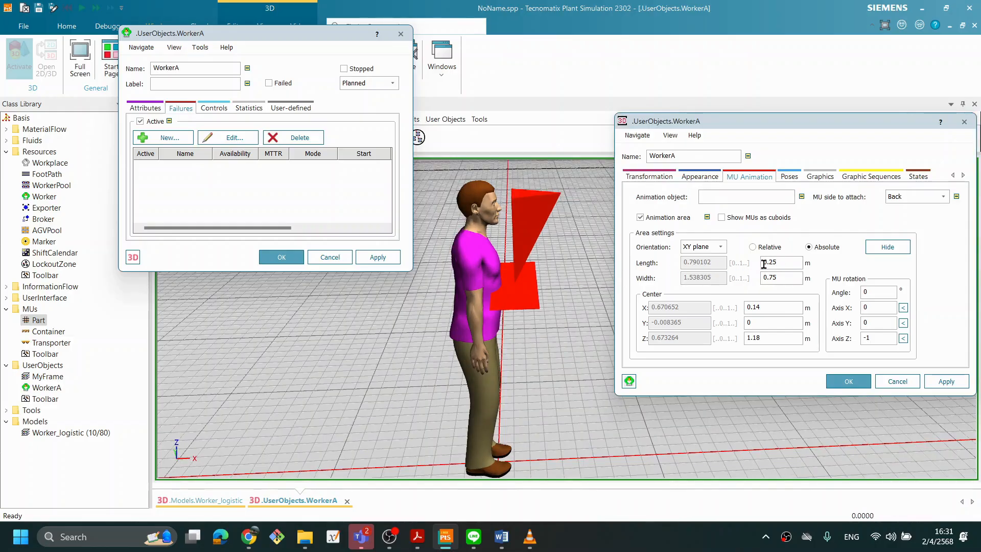
click(786, 263)
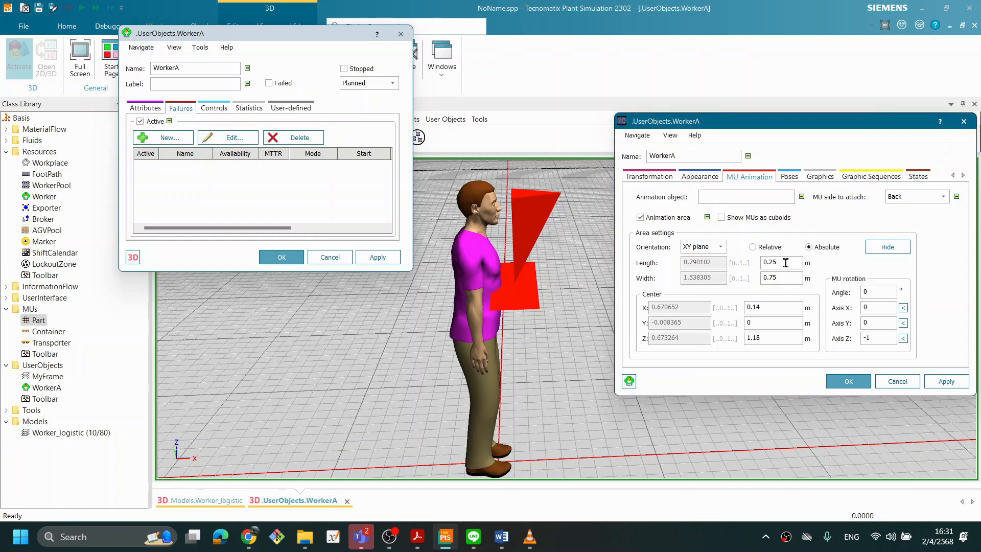
key(BackSpace)
key(BackSpace)
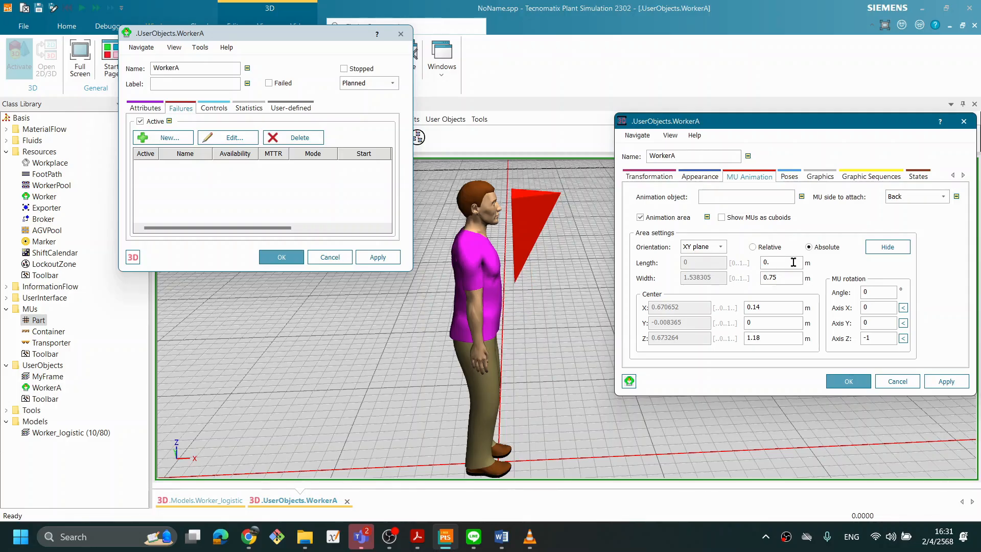
text(5)
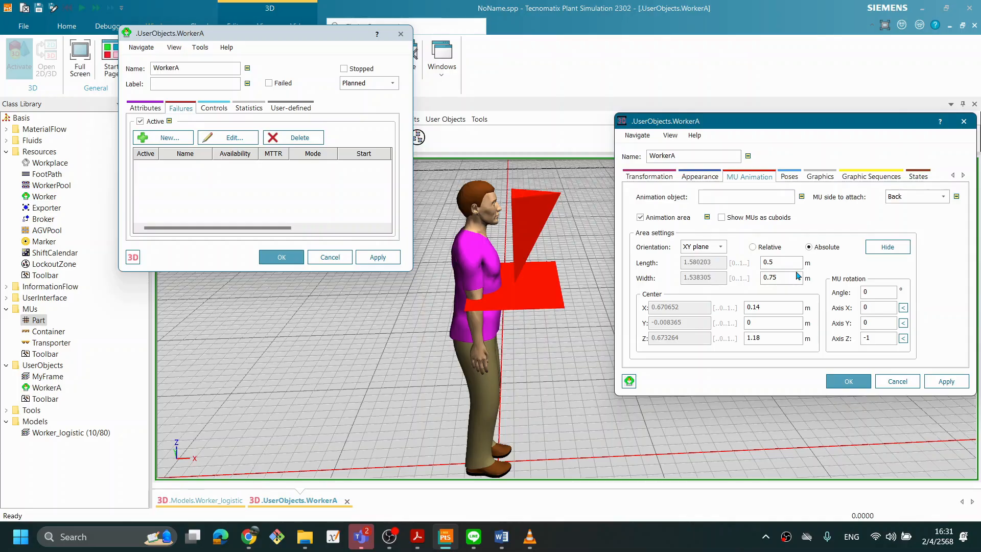
key(BackSpace)
text(8)
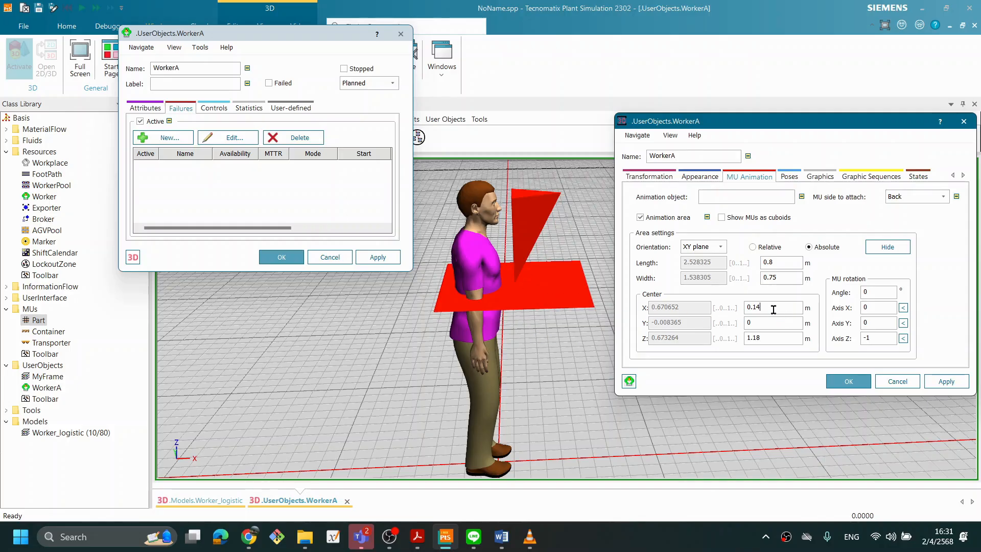
Set the X center of WorkerA's MU animation area to 0.5 m and inspect the area in front of the worker
drag(774, 310, 751, 307)
text(5)
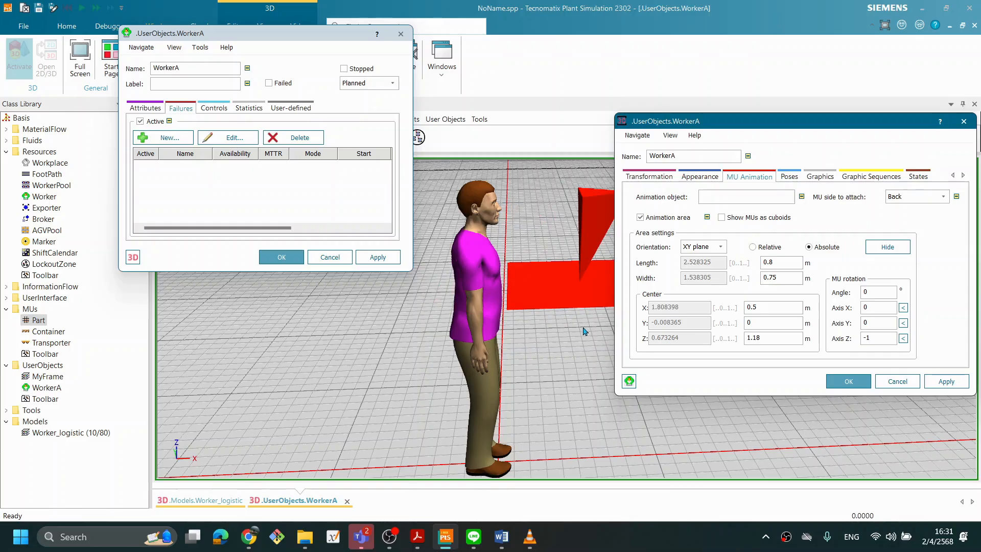
scroll(583, 332, down, 1)
mouse_move(581, 331)
middle_down()
mouse_move(557, 346)
mouse_move(570, 345)
mouse_move(581, 322)
middle_up()
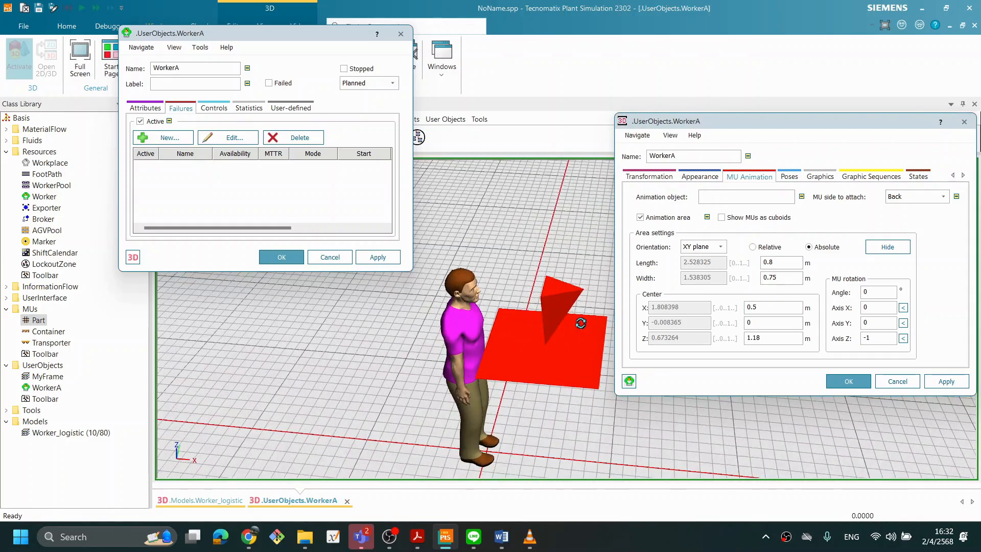
drag(792, 125, 605, 15)
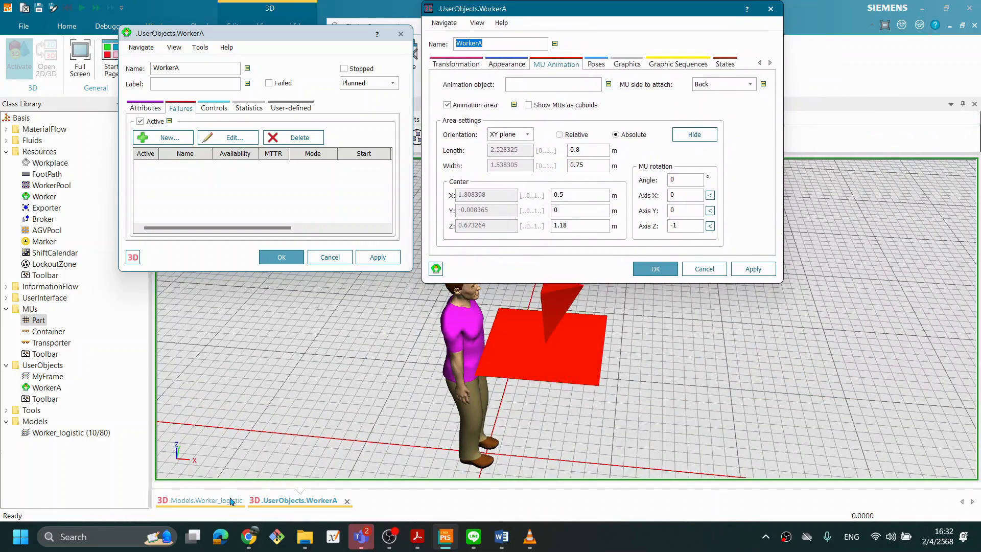
drag(565, 13, 617, 52)
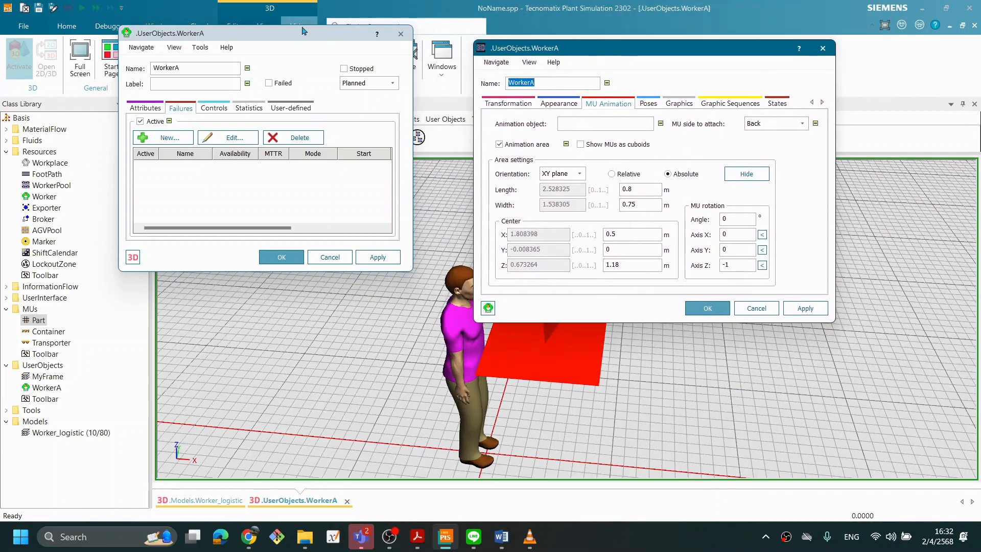
Try to tile the open 3D windows vertically and move the WorkerA dialogs clear of the 3D view
drag(295, 34, 294, 96)
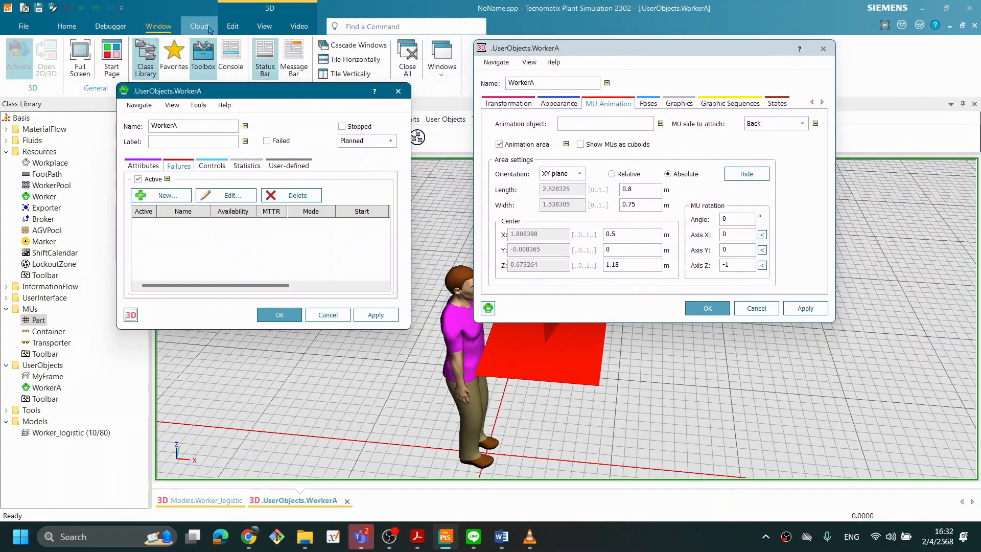
drag(217, 91, 219, 102)
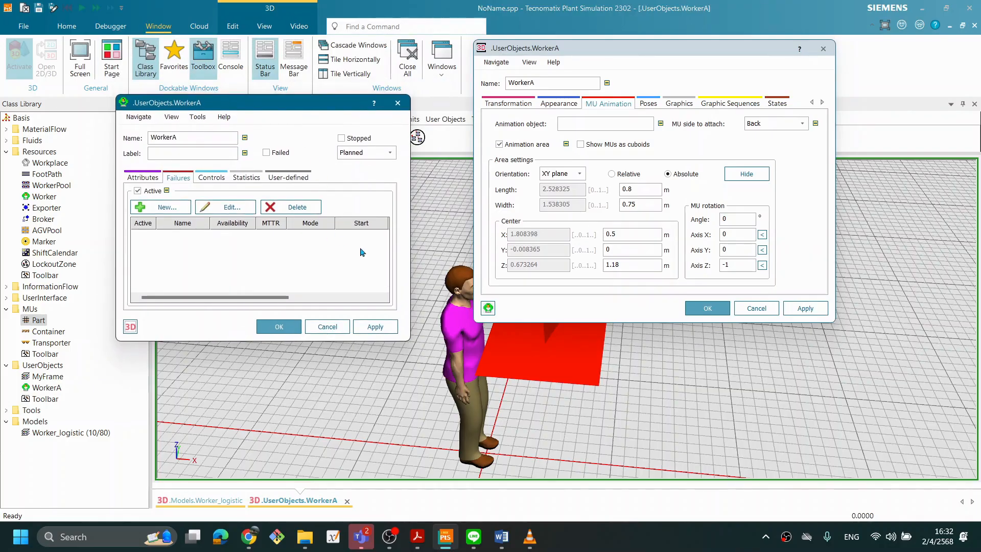
drag(542, 51, 604, 51)
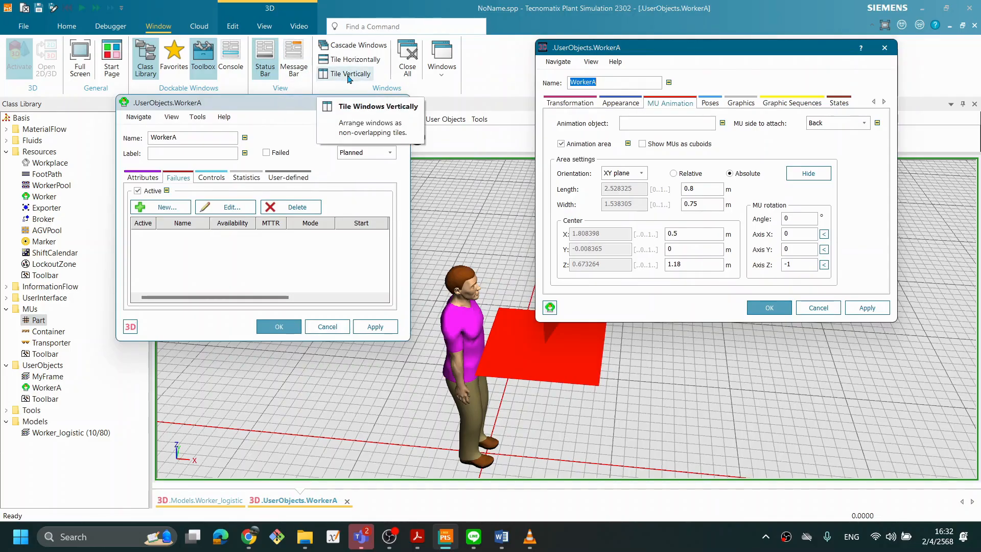
click(349, 75)
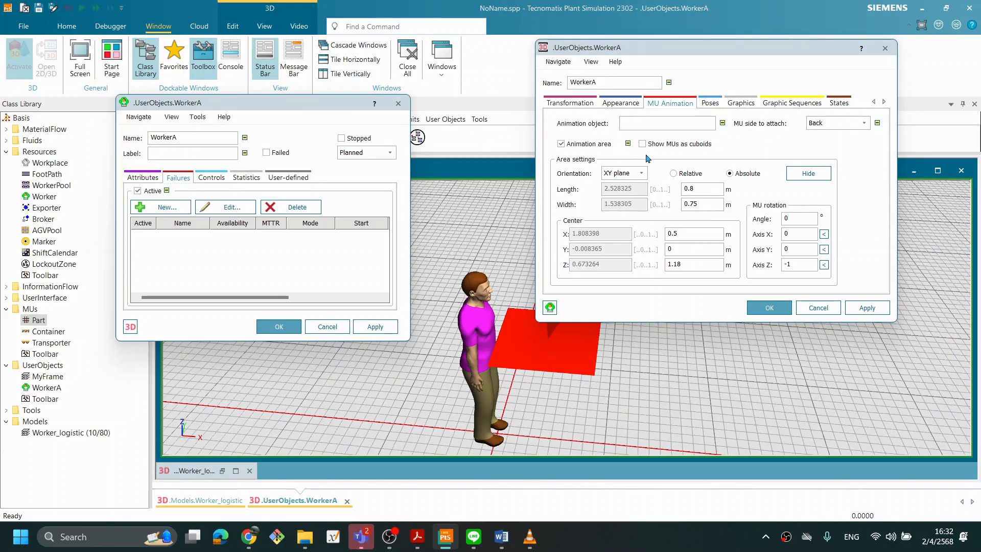
drag(698, 48, 538, 41)
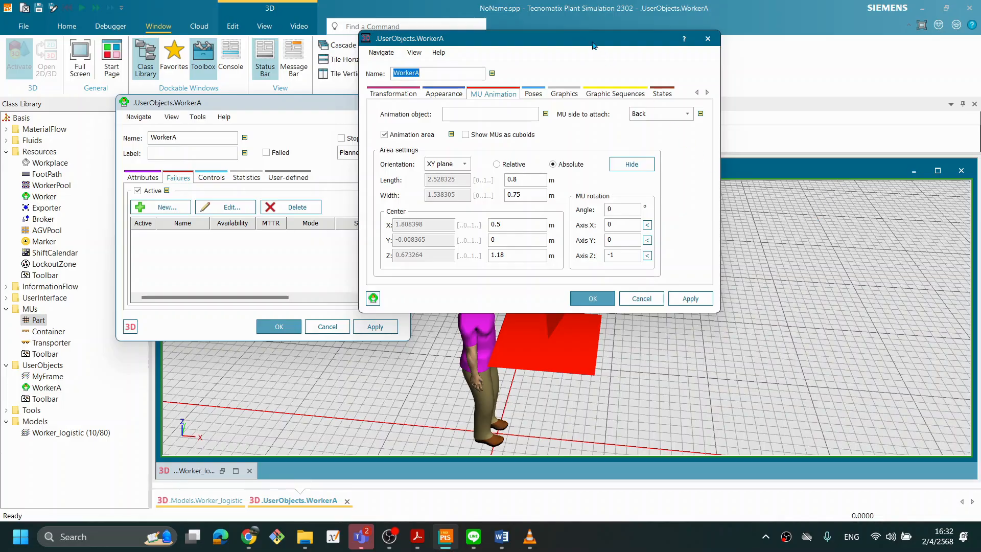
drag(592, 45, 297, 47)
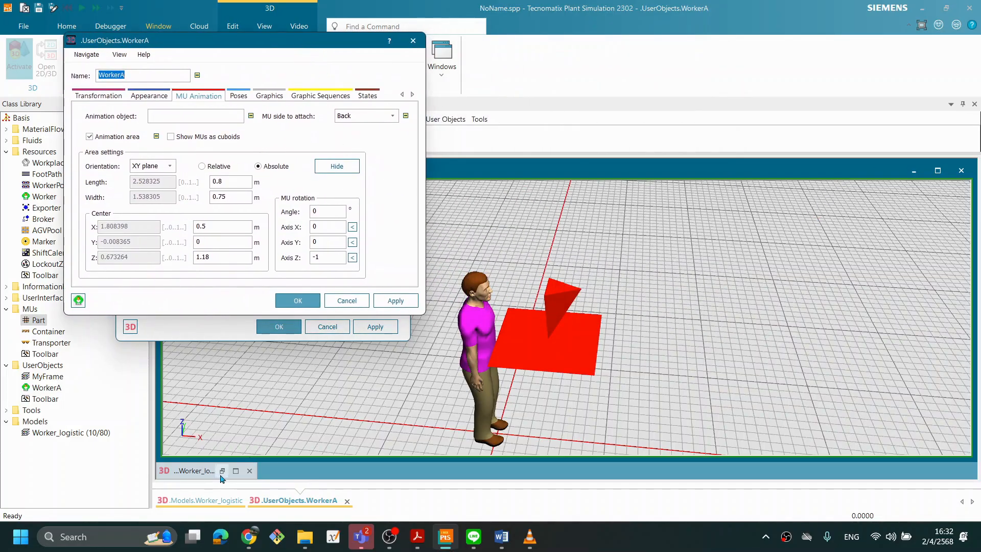
Bring back the minimized Worker_logistic 3D window and tile it vertically beside the WorkerA 3D window
click(235, 471)
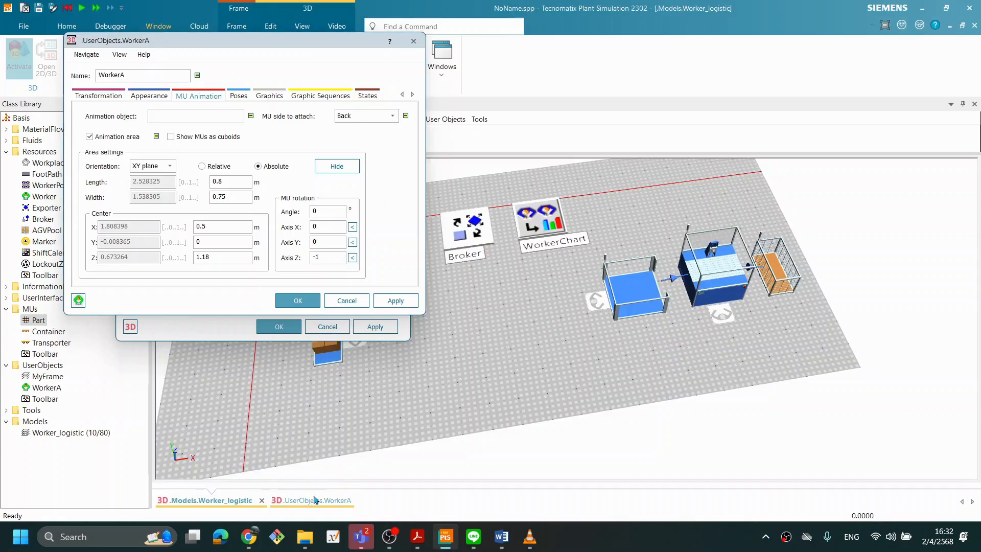
drag(346, 37, 313, 74)
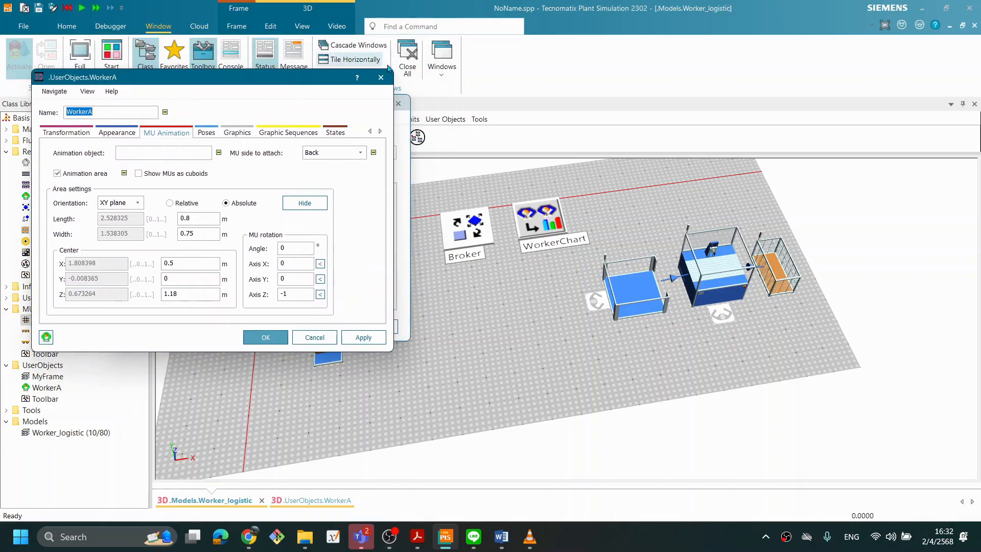
click(340, 60)
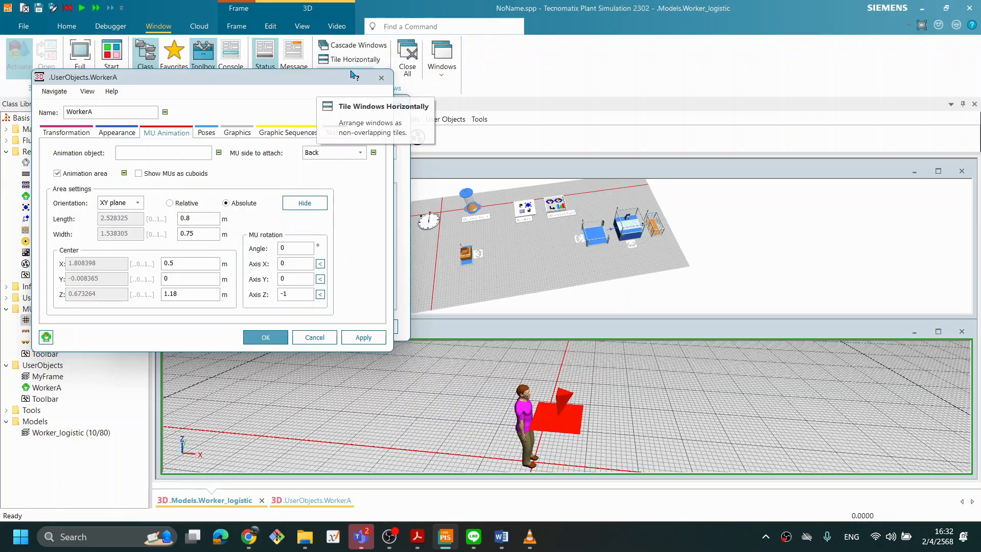
drag(351, 75, 345, 100)
click(351, 75)
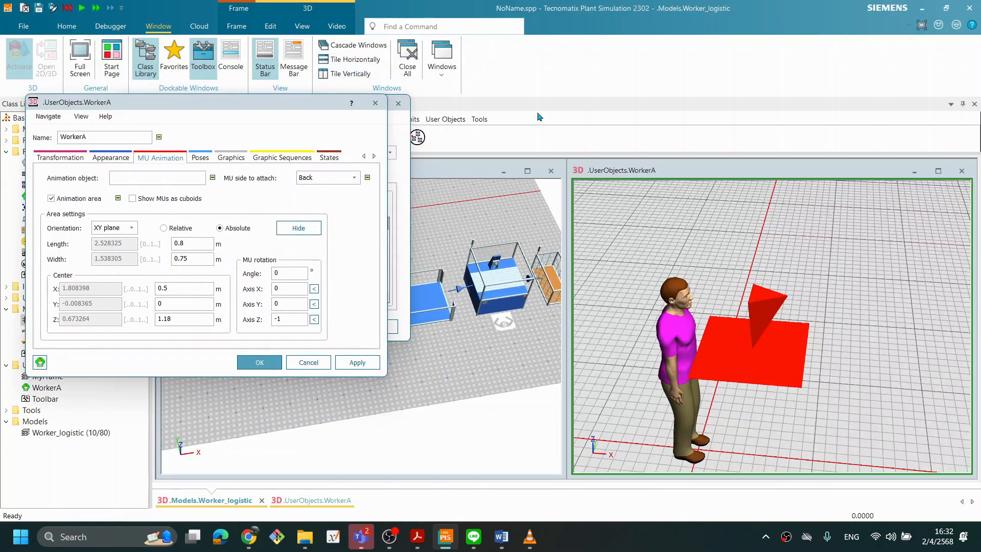
Close WorkerA's object properties dialog and move its 3D properties dialog clear of the Worker_logistic view
drag(301, 106, 701, 54)
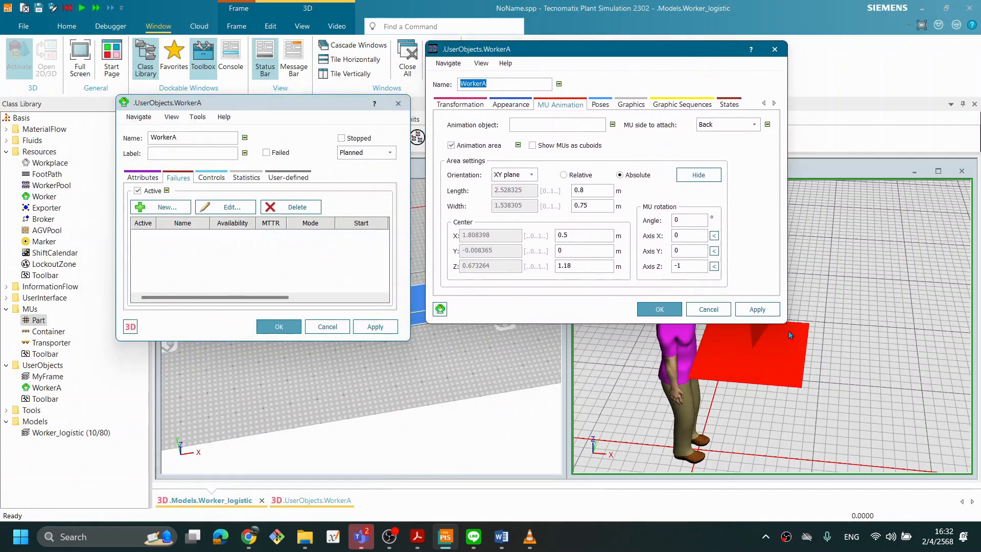
drag(585, 57, 457, 32)
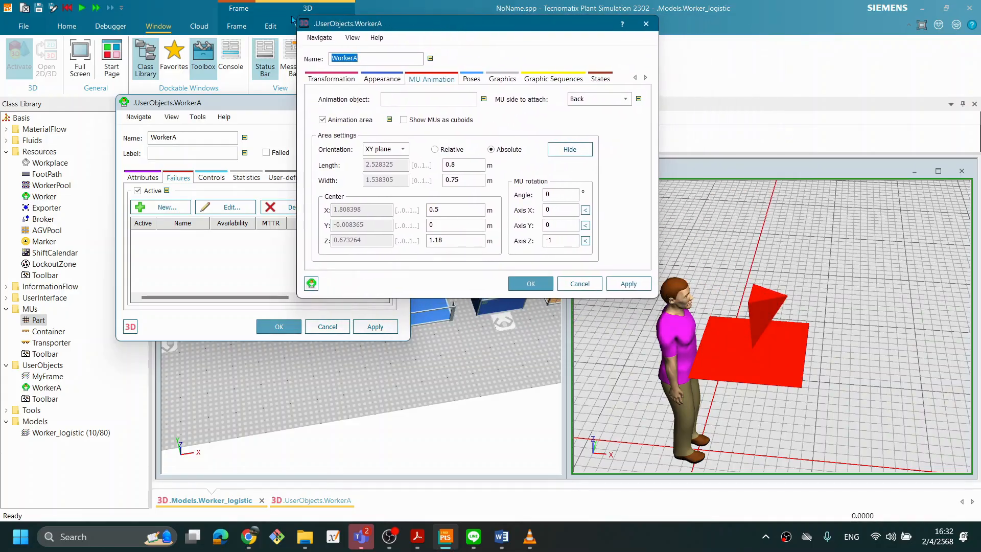
drag(217, 105, 717, 59)
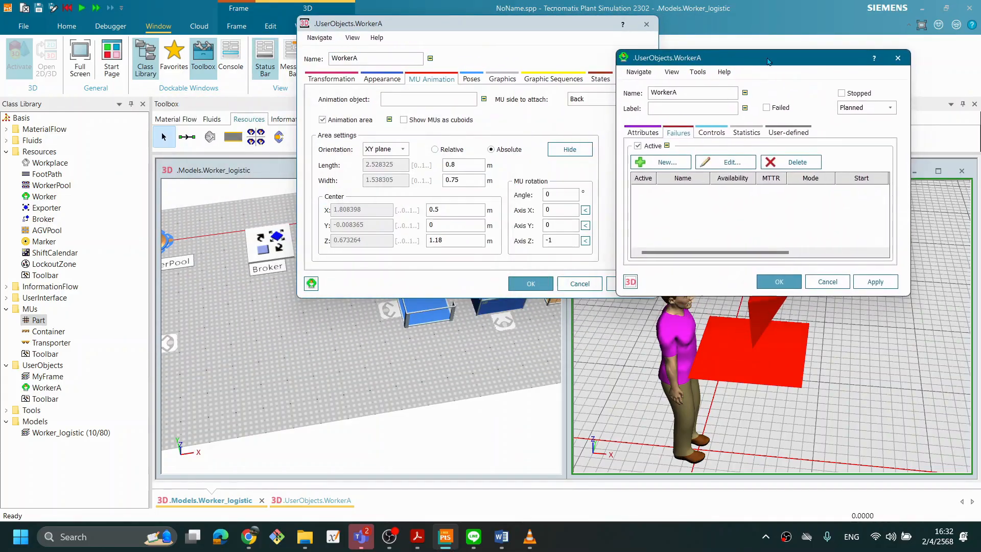
click(897, 58)
drag(505, 25, 746, 26)
Start the Worker_logistic simulation with the stacked boxes and the WorkerPool in view
click(307, 299)
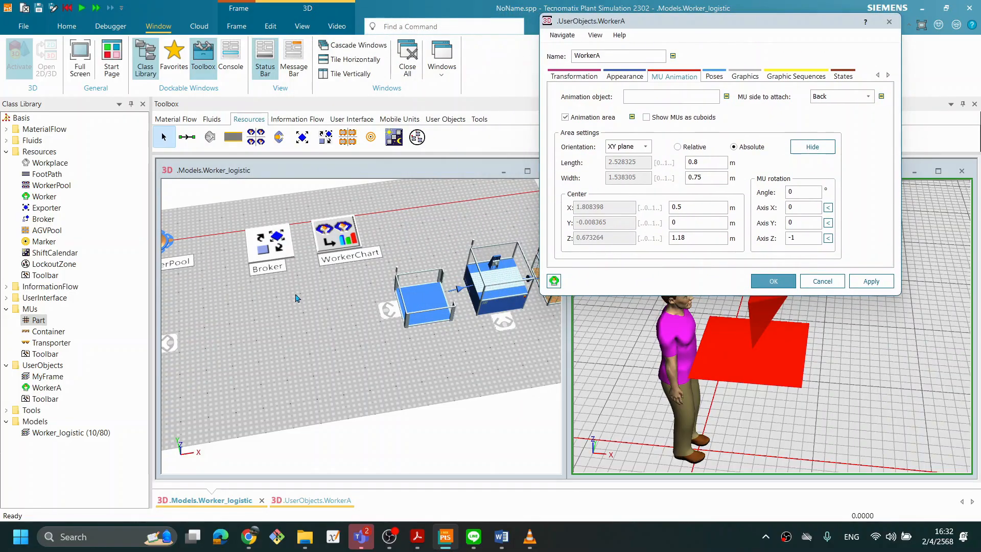
right_click(292, 297)
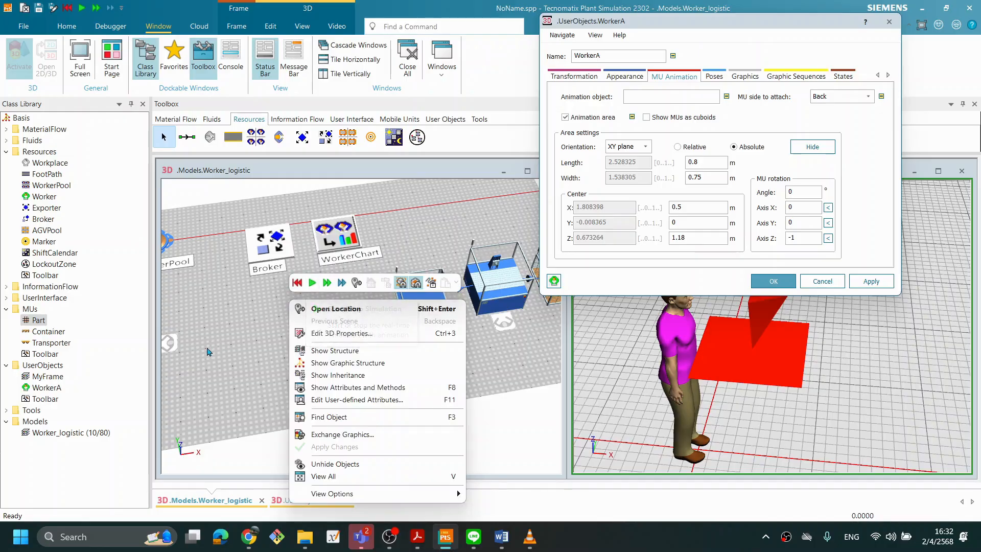
right_drag(254, 329, 335, 331)
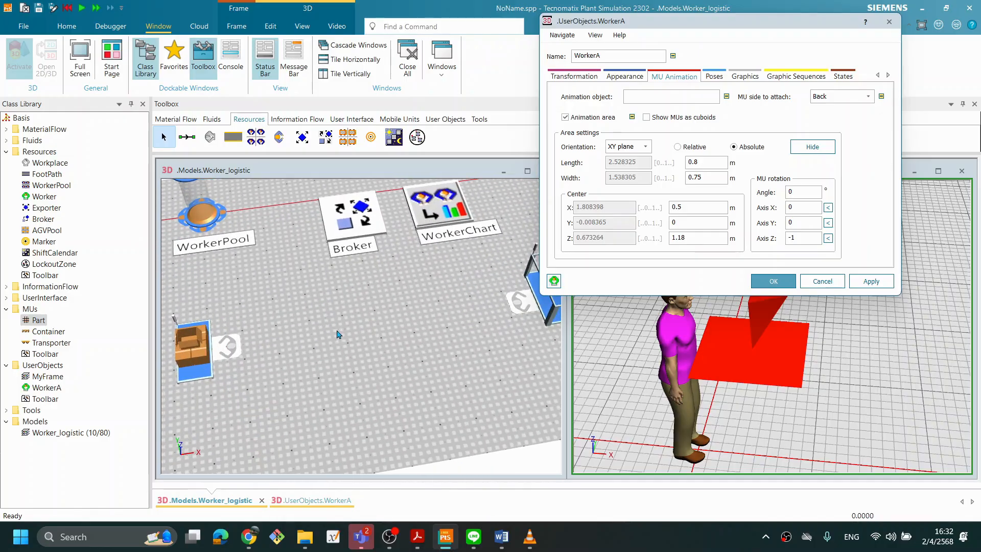
scroll(319, 330, up, 2)
scroll(328, 317, up, 2)
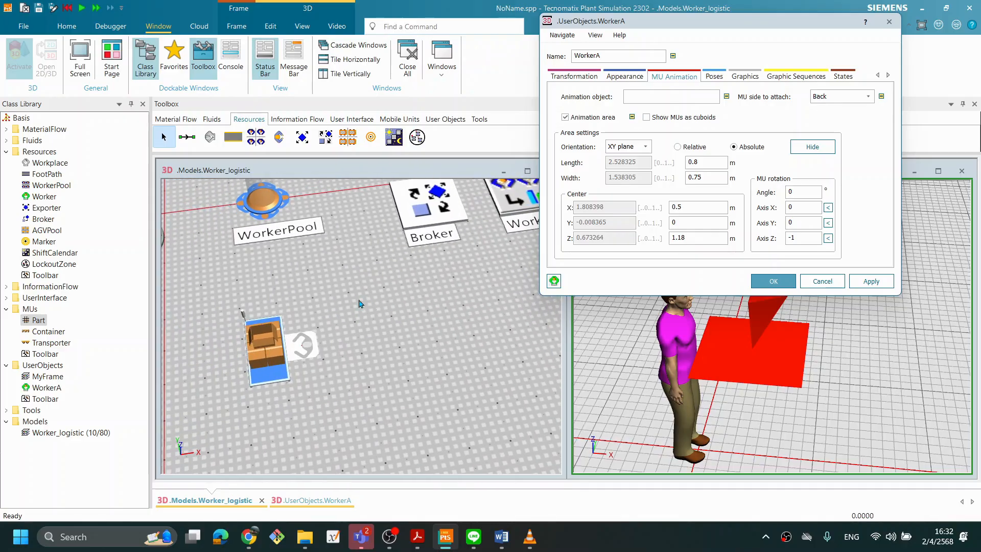
right_click(401, 293)
click(412, 276)
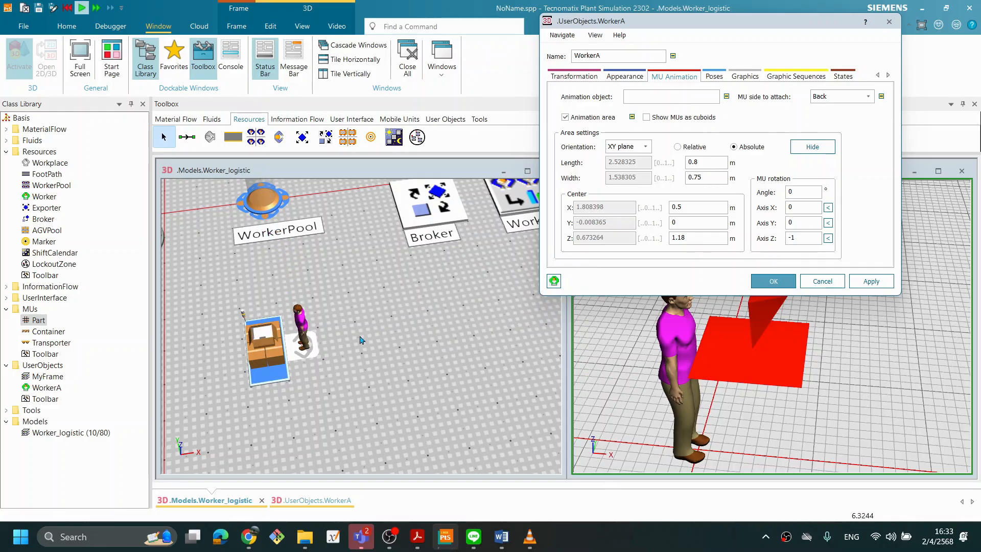
Examine how WorkerA carries the parts at the box stack, and reset the simulation
middle_drag(351, 363, 424, 353)
scroll(346, 367, up, 3)
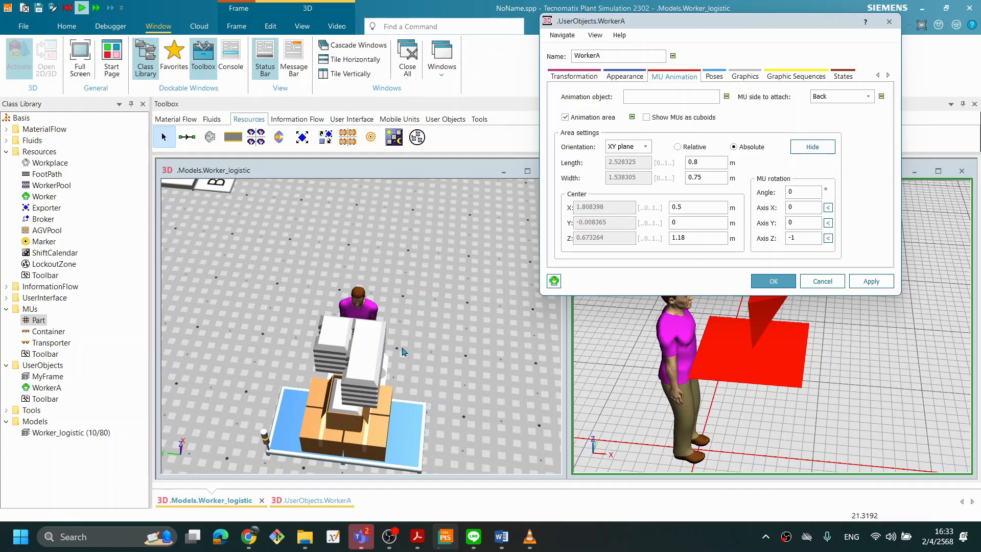
middle_drag(403, 350, 301, 339)
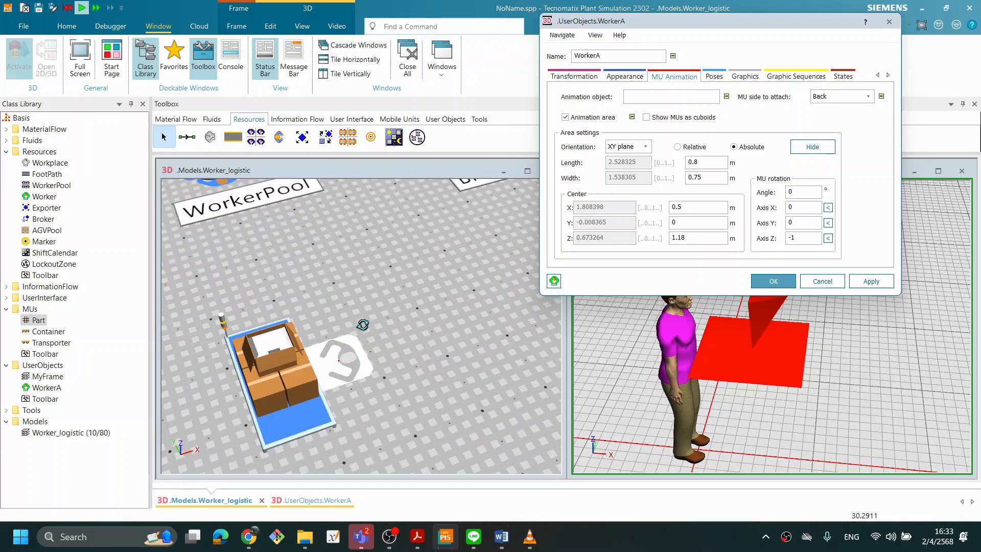
scroll(381, 324, down, 5)
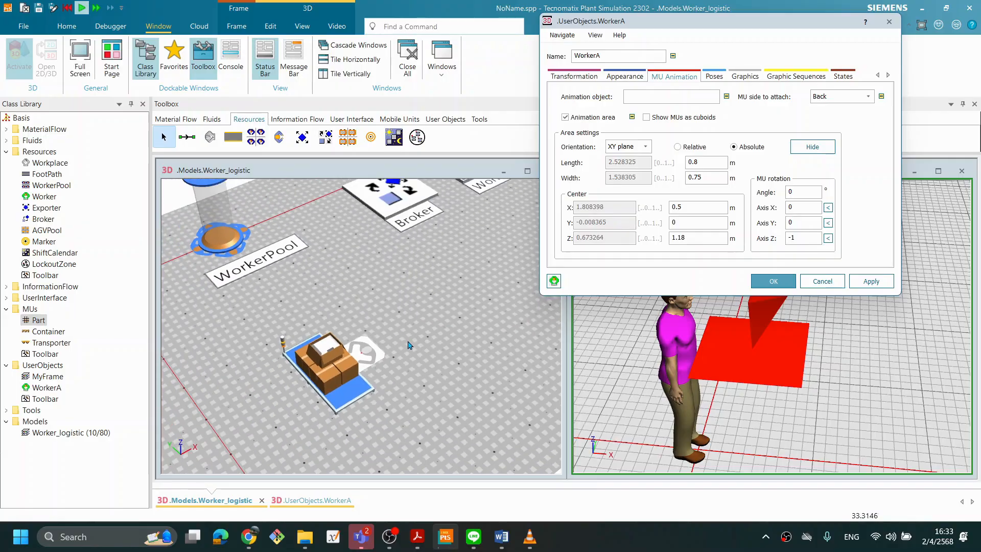
scroll(413, 329, down, 2)
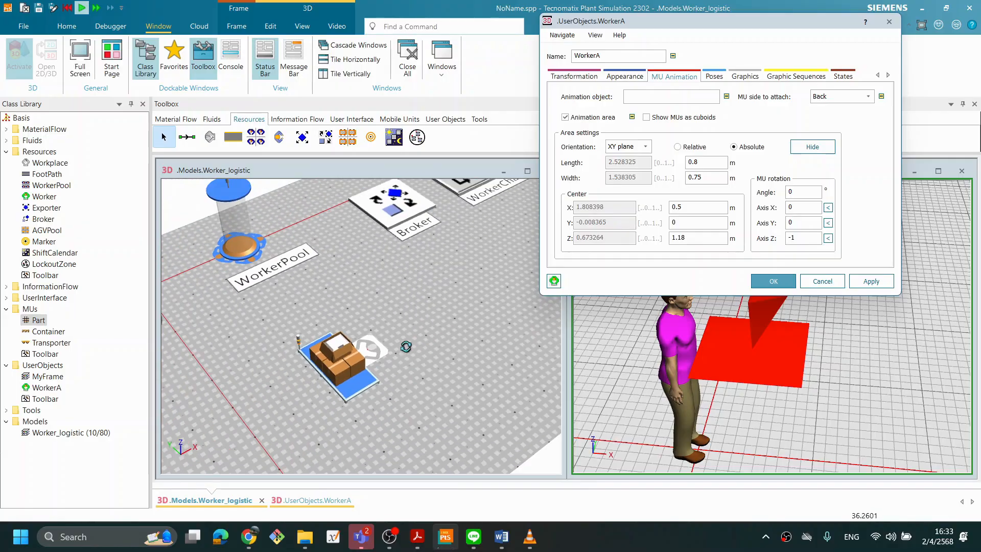
right_click(418, 307)
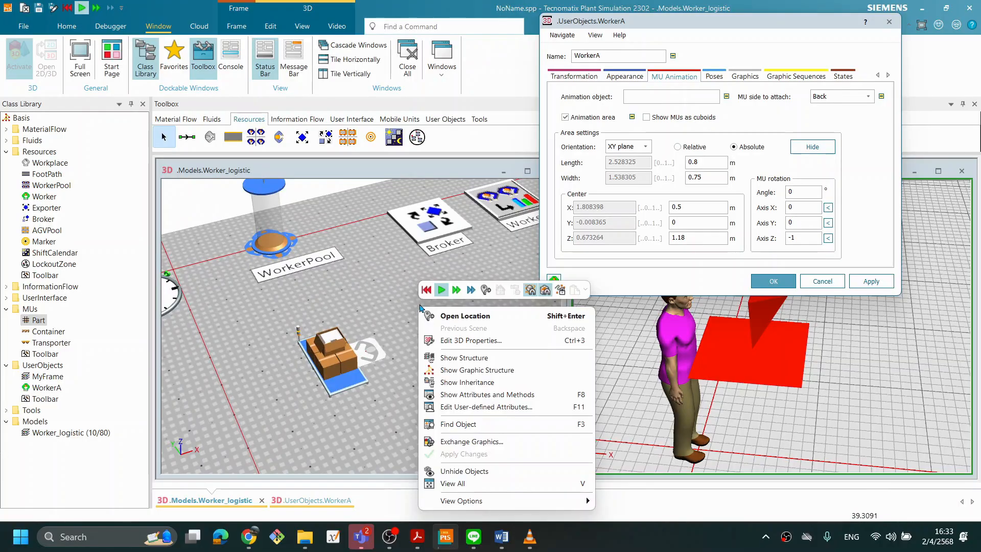
click(425, 289)
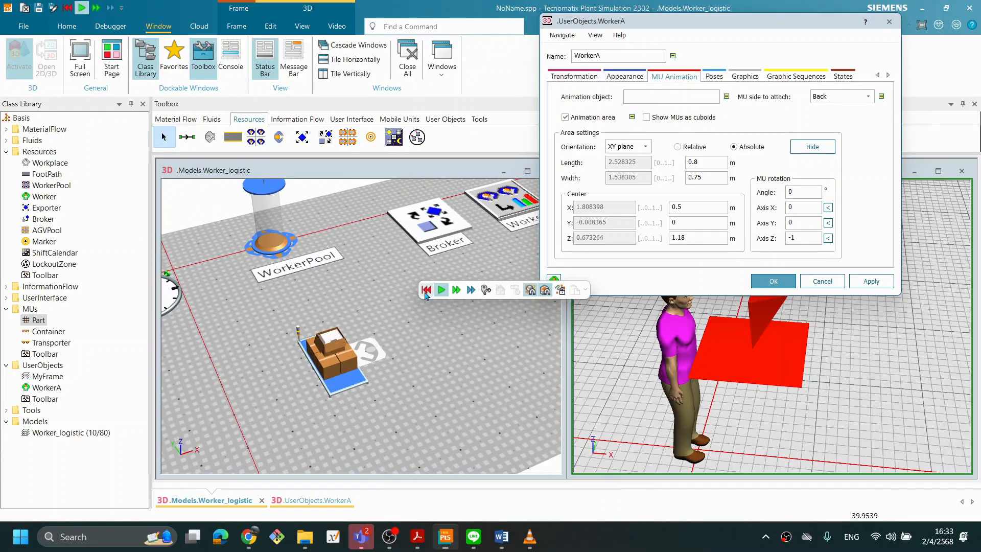
Set the X center of WorkerA's MU animation area to 0.45 m and apply it, closing the 3D properties
click(698, 207)
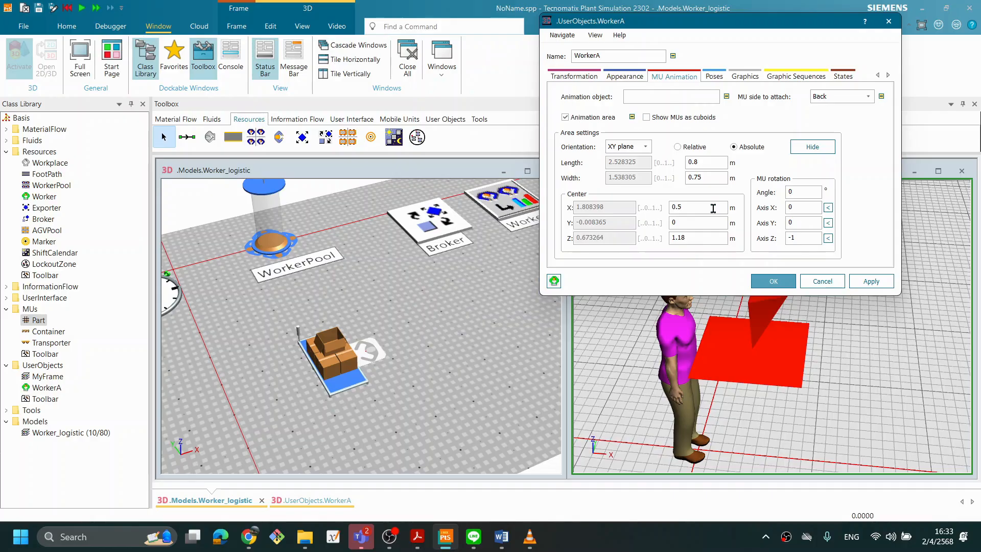
key(BackSpace)
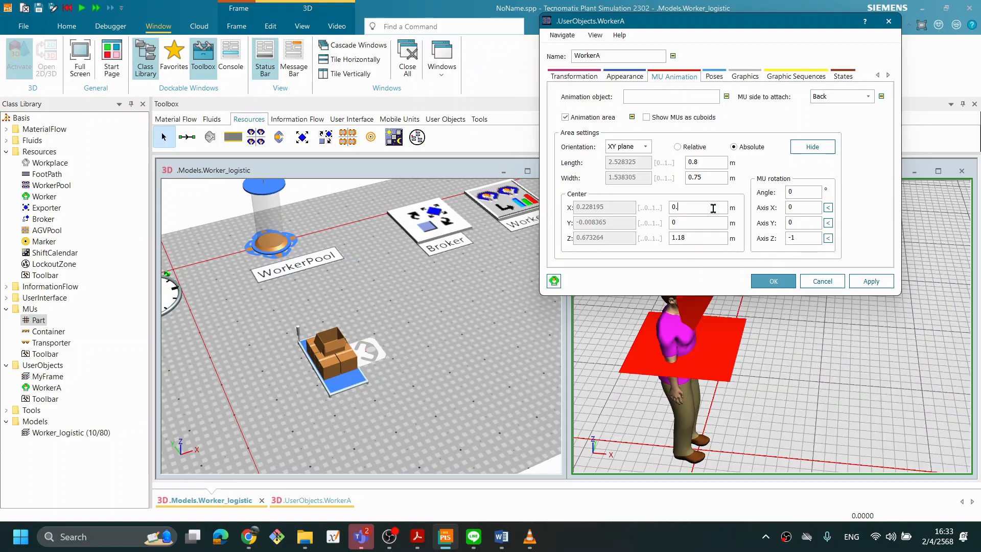
text(45)
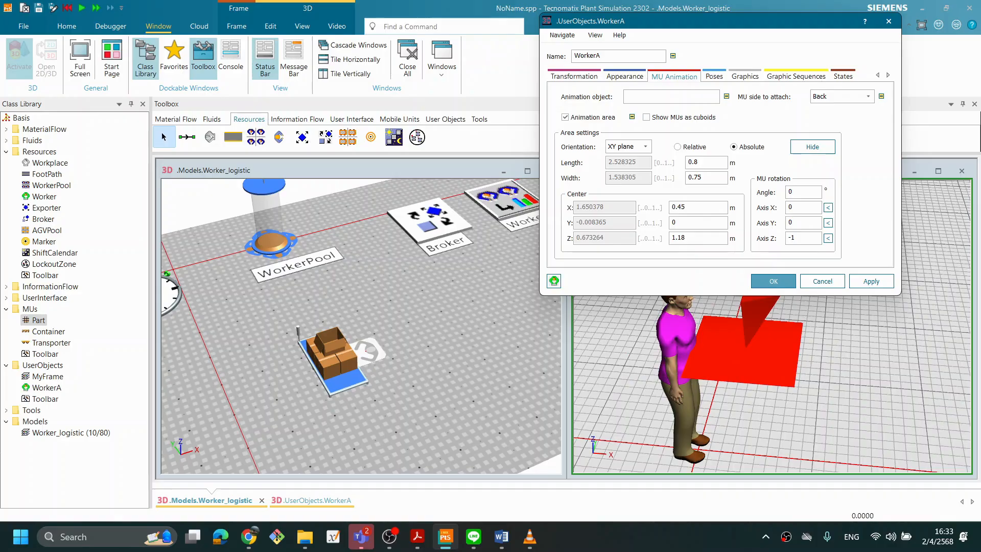
mouse_move(719, 356)
right_down()
mouse_move(741, 349)
mouse_move(713, 351)
right_up()
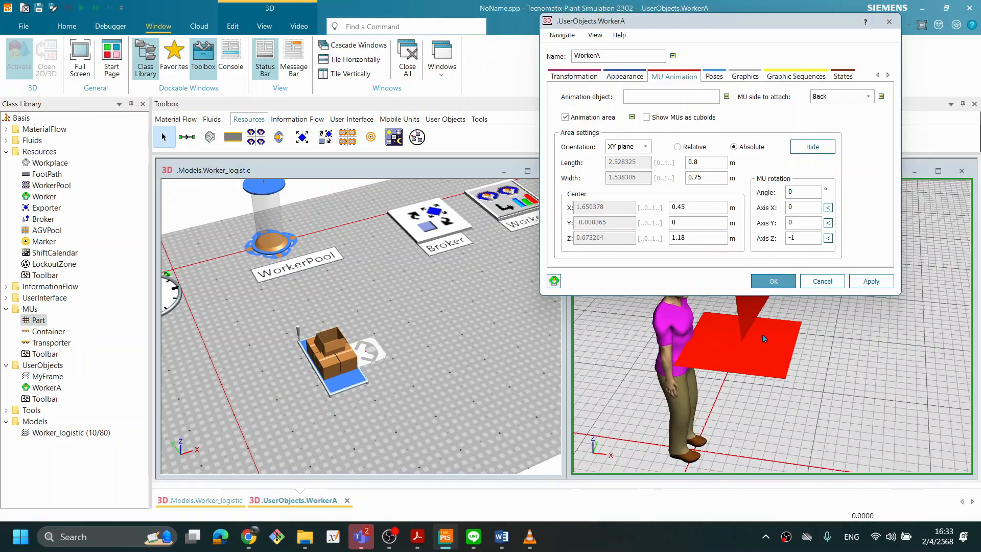
click(879, 285)
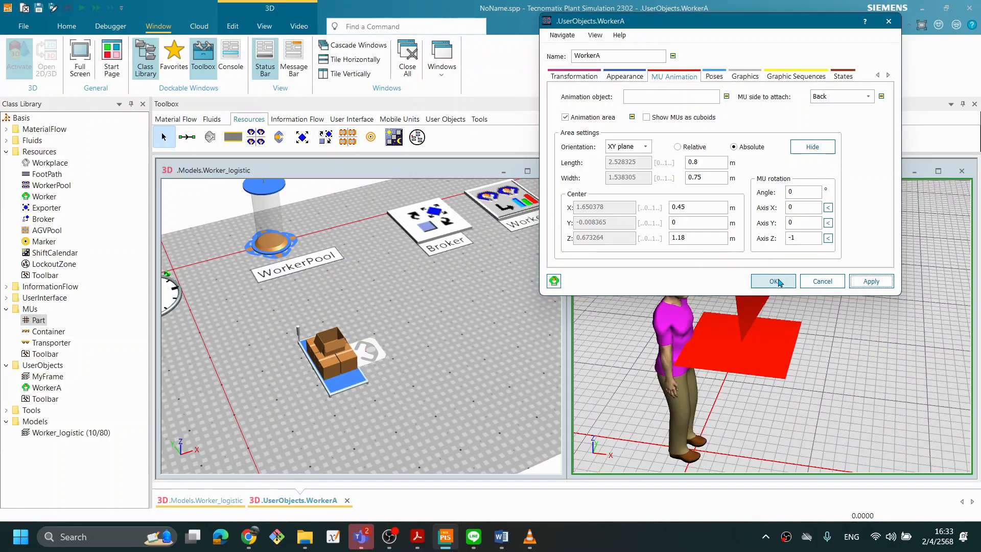
click(775, 282)
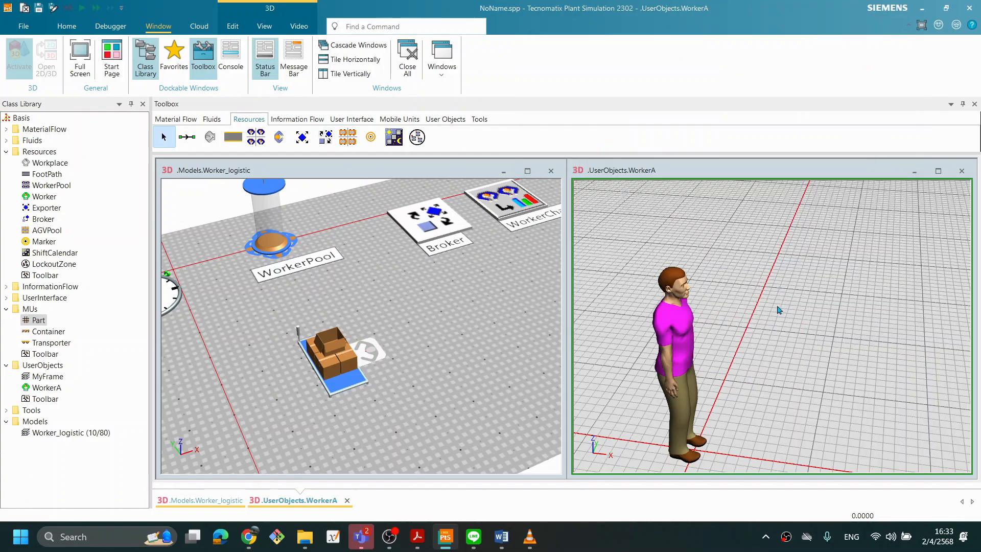
Maximize the Worker_logistic 3D window and run the simulation to watch WorkerA carry parts from the box stack
click(458, 177)
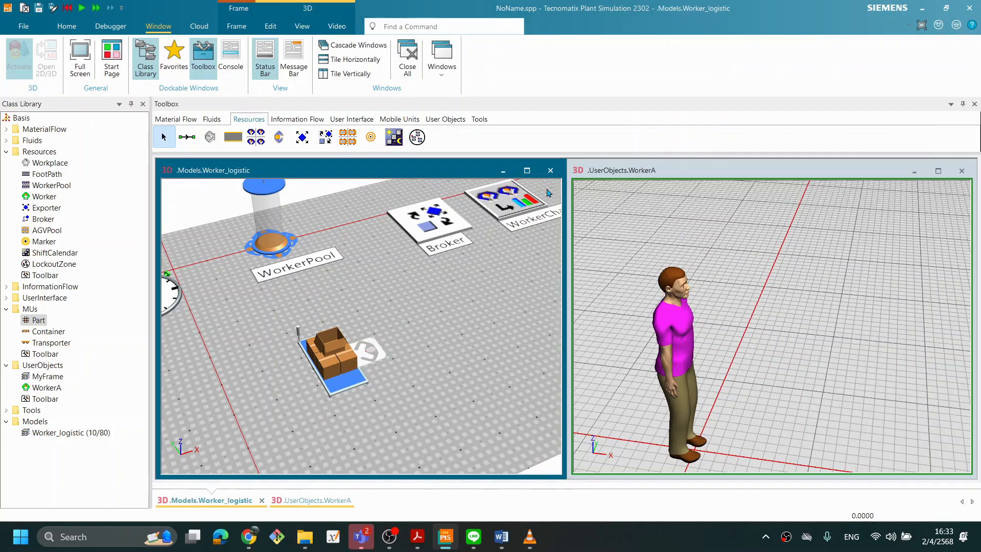
click(526, 170)
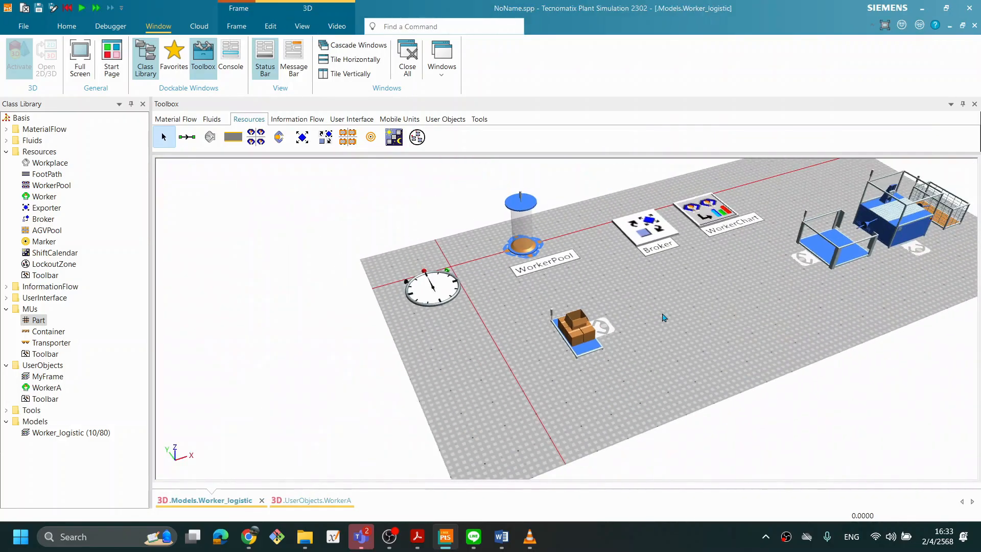
middle_drag(664, 318, 685, 326)
right_click(685, 326)
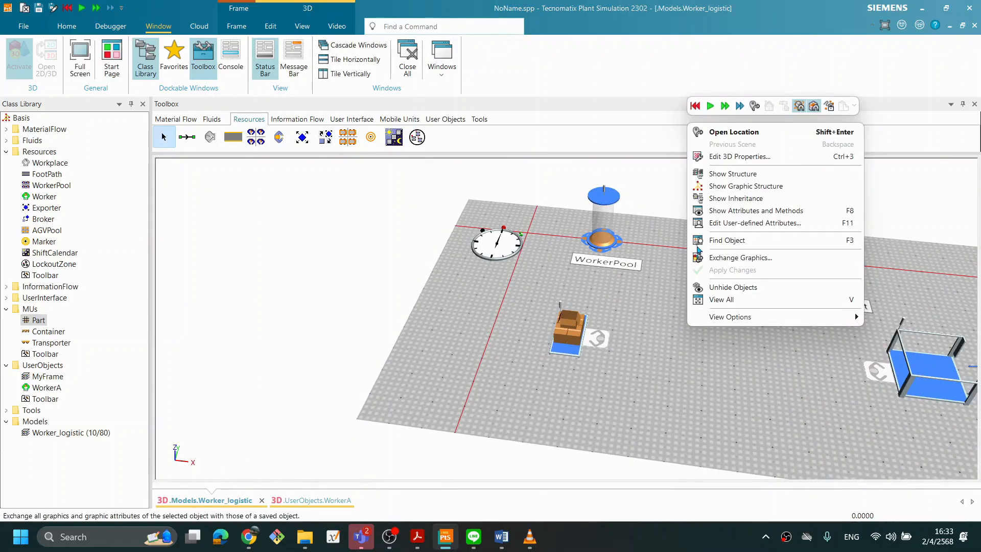
click(725, 107)
middle_drag(749, 216, 706, 206)
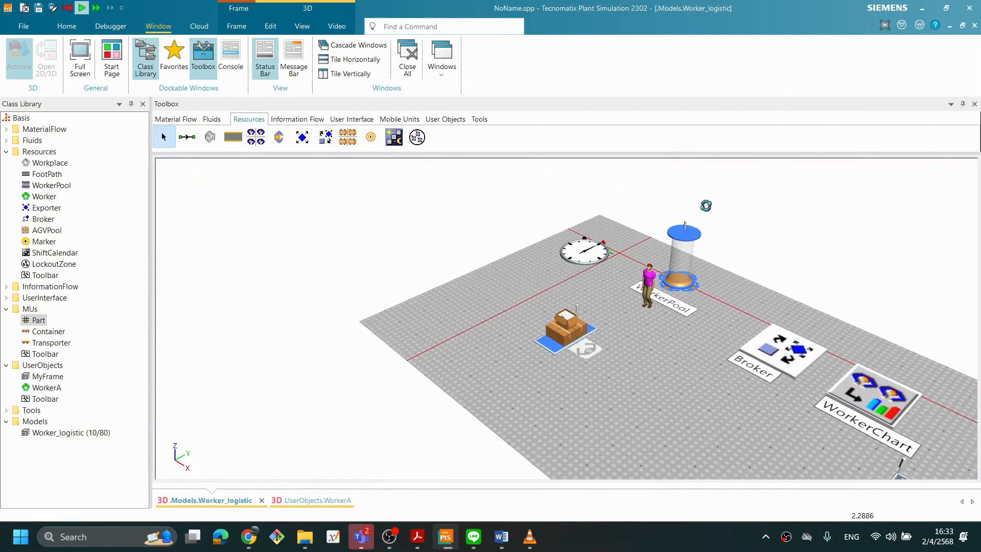
scroll(685, 322, up, 5)
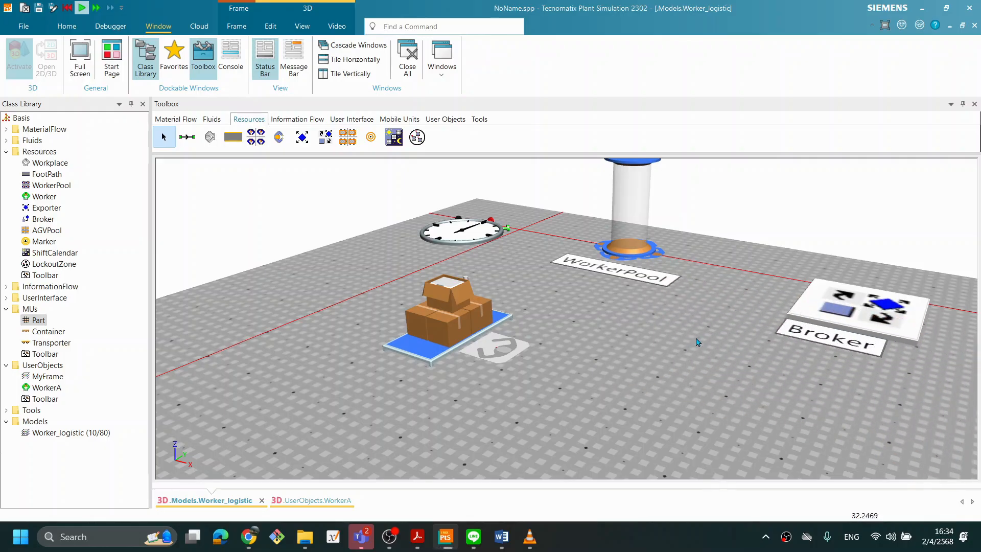
Reset the simulation, and set the X center of WorkerA's MU animation area to 0.4 m and apply it
right_click(657, 317)
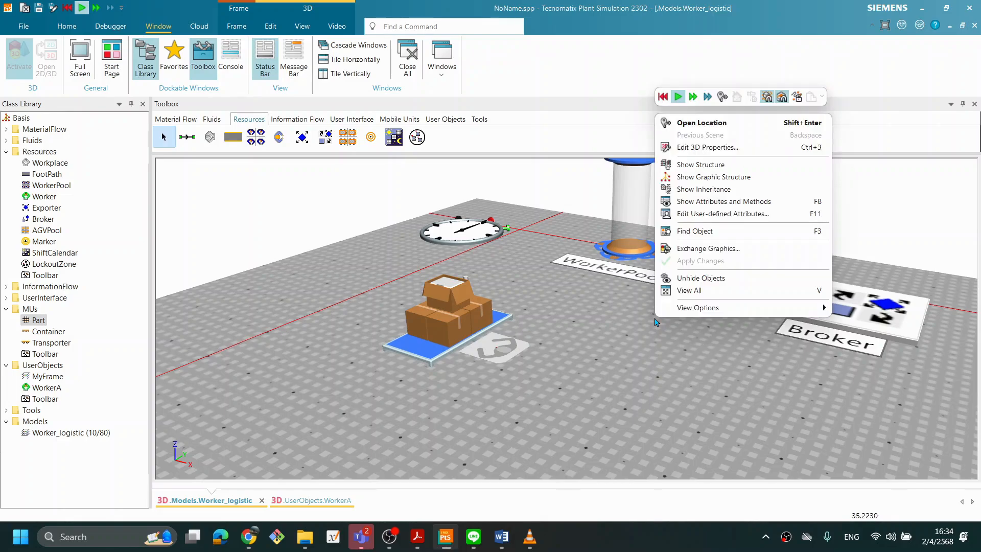
click(663, 97)
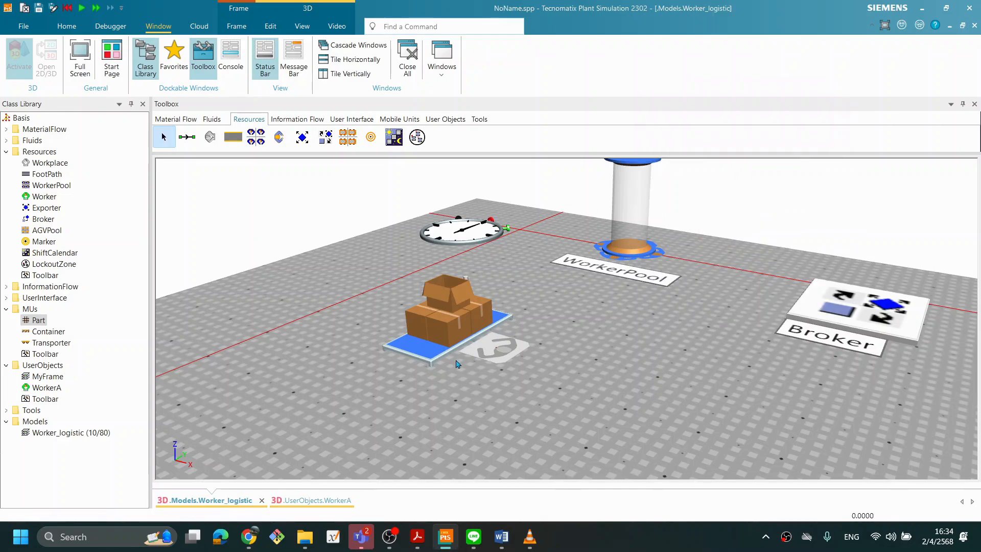
double_click(47, 388)
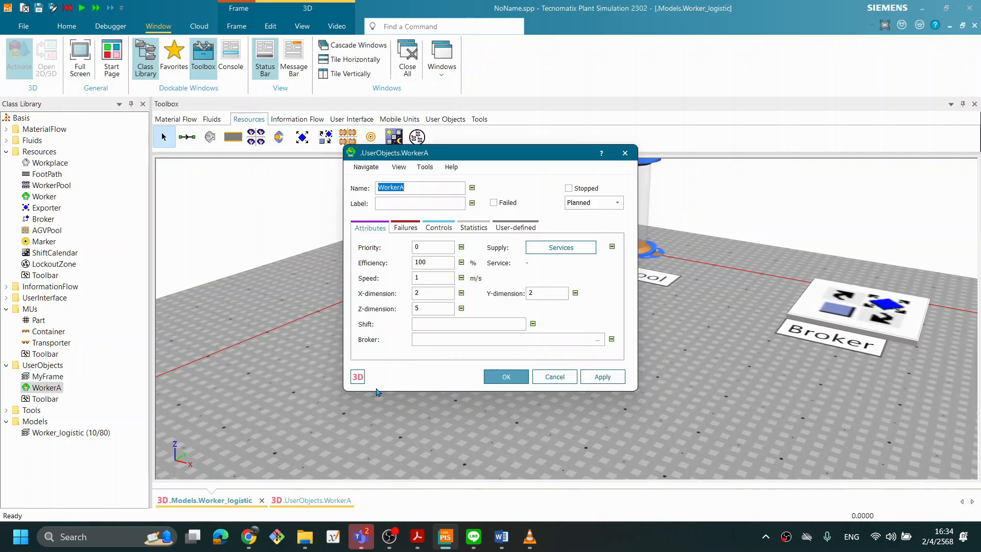
click(358, 377)
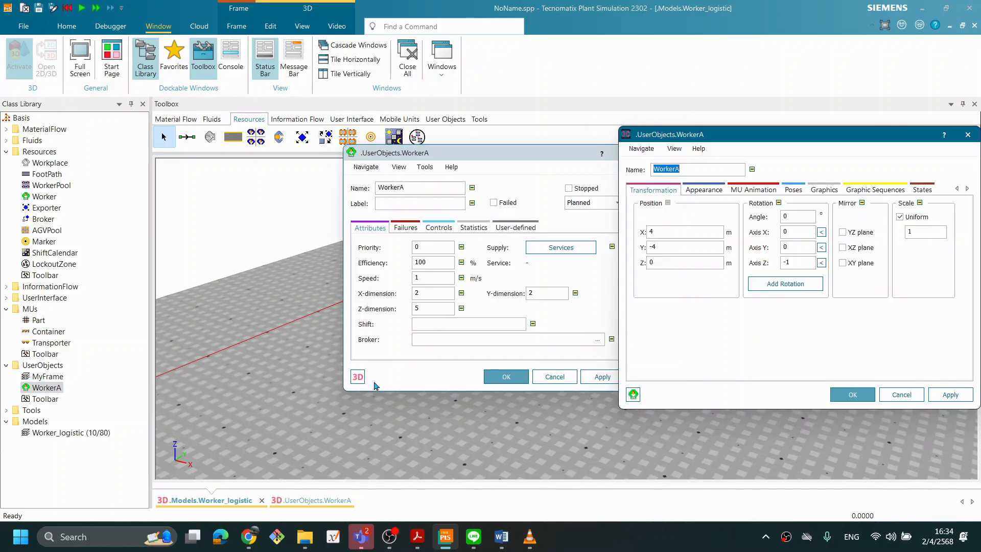
drag(766, 134, 510, 166)
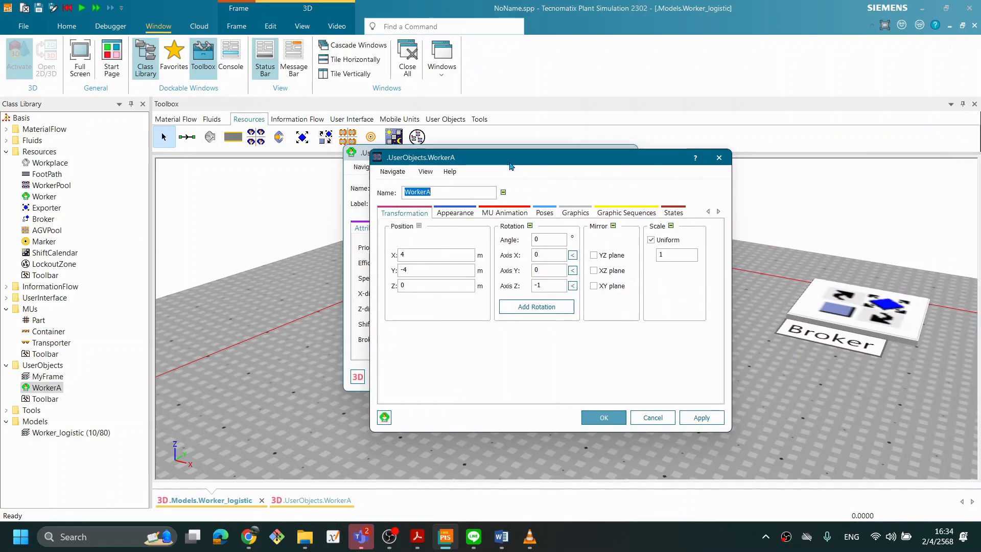
click(506, 213)
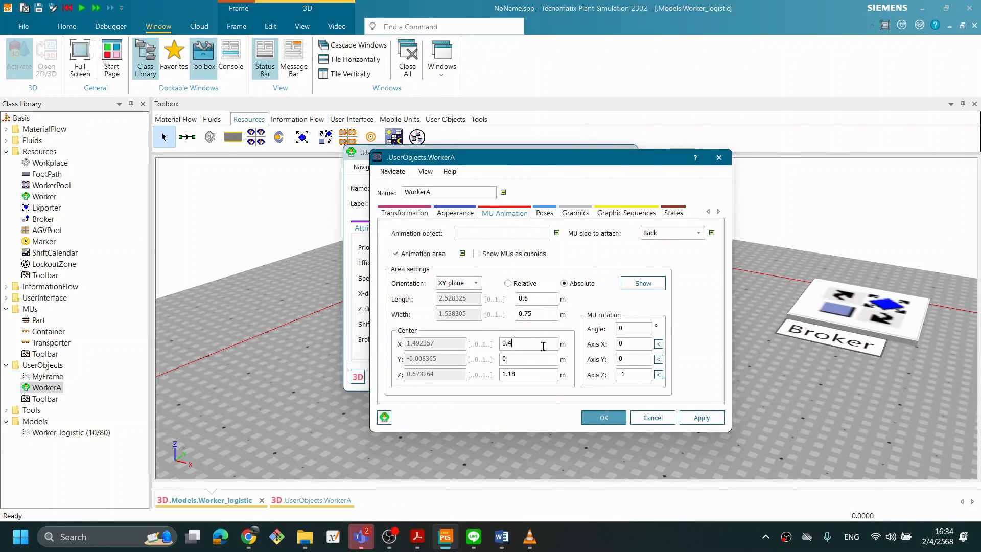
click(695, 418)
Display WorkerA's MU animation area on the figure to examine its placement, and close both WorkerA dialogs with OK
click(645, 283)
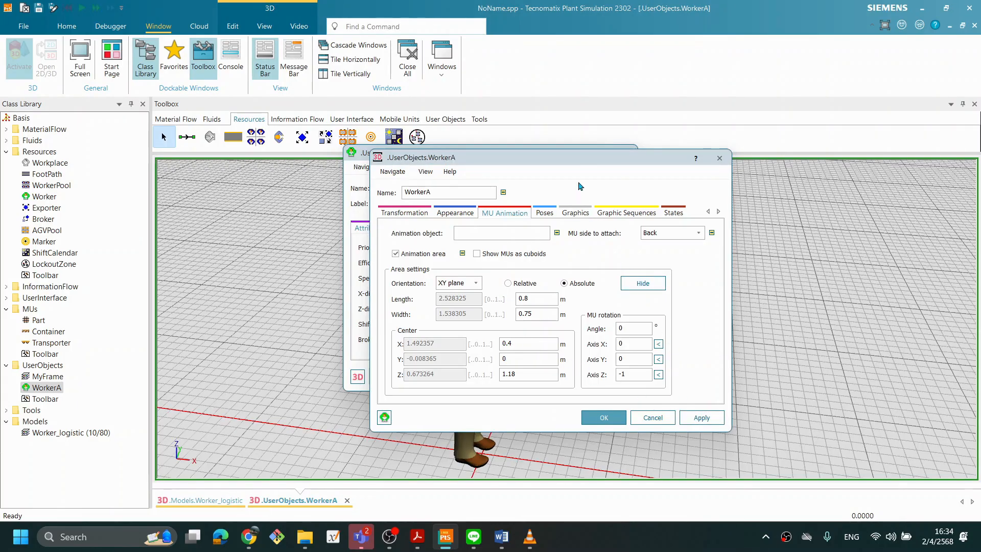
drag(578, 167, 886, 225)
drag(543, 162, 276, 172)
middle_drag(475, 368, 503, 364)
drag(802, 222, 701, 215)
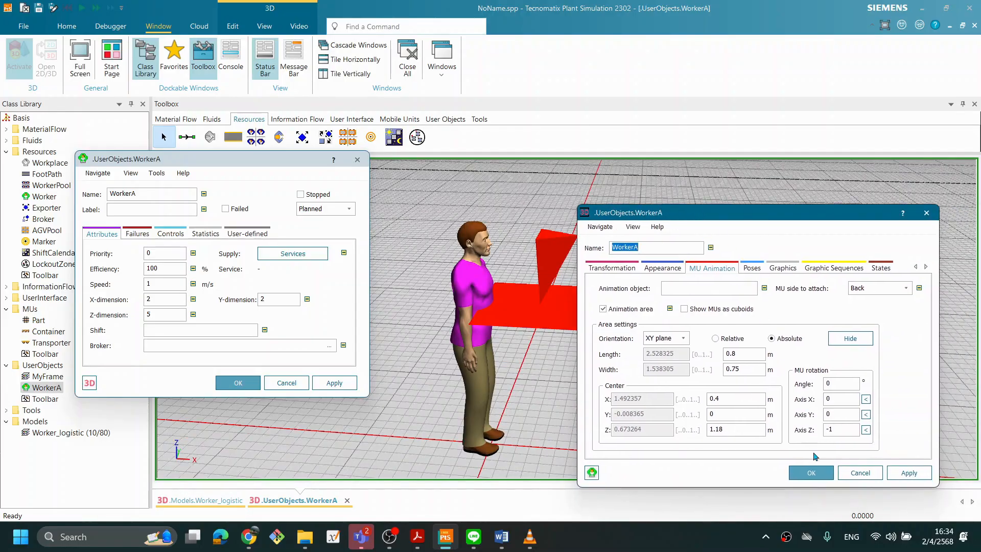
click(812, 469)
click(249, 383)
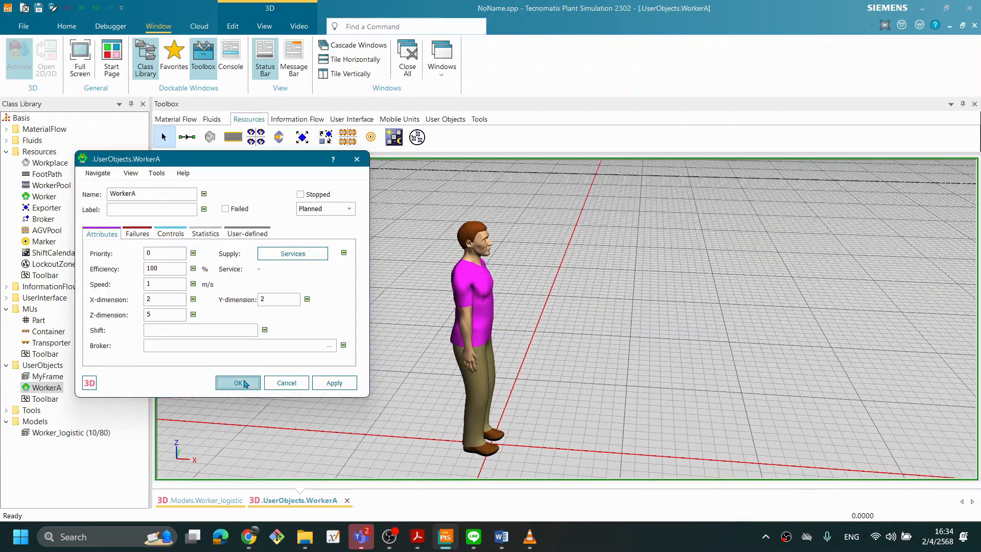
Return to the Worker_logistic 3D model, run the simulation to watch WorkerA carry parts, and reset it
click(207, 501)
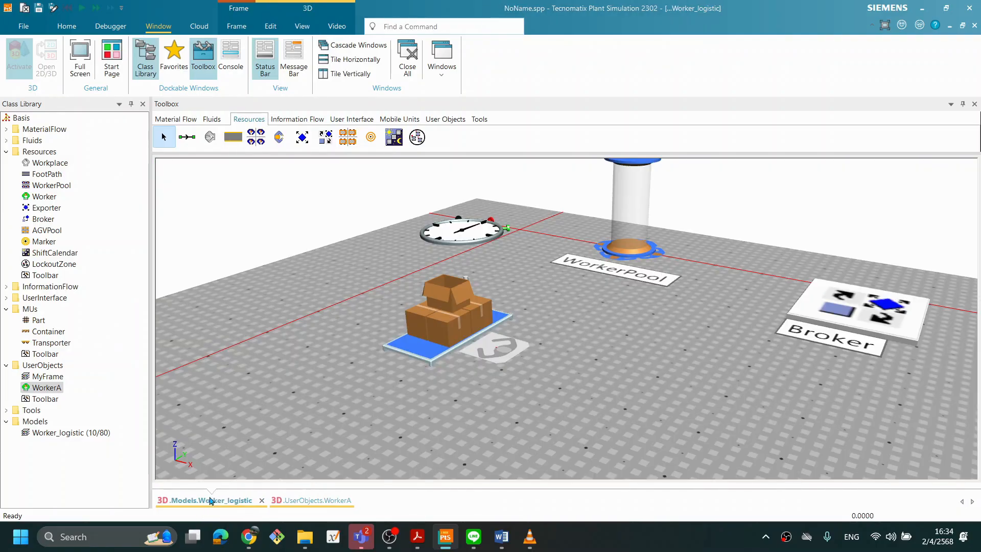
right_click(620, 378)
click(656, 152)
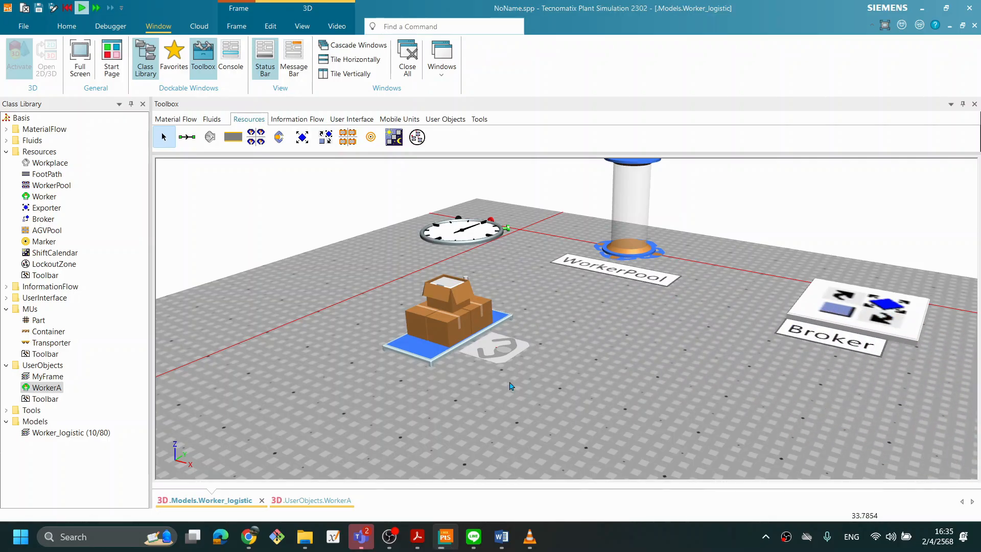
right_click(581, 334)
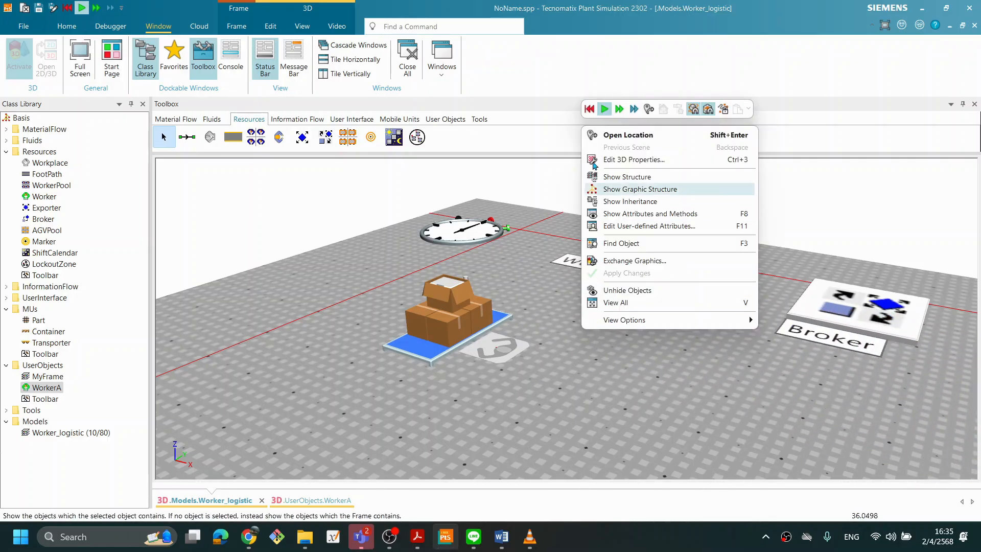
click(589, 109)
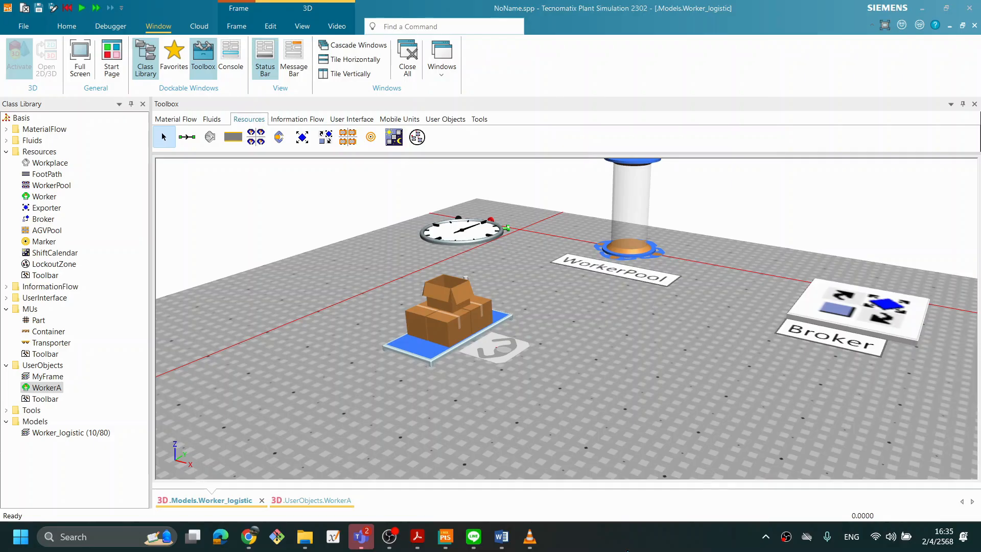
Set the X center of WorkerA's MU animation area to 0.3 m in its 3D properties and apply it
double_click(46, 387)
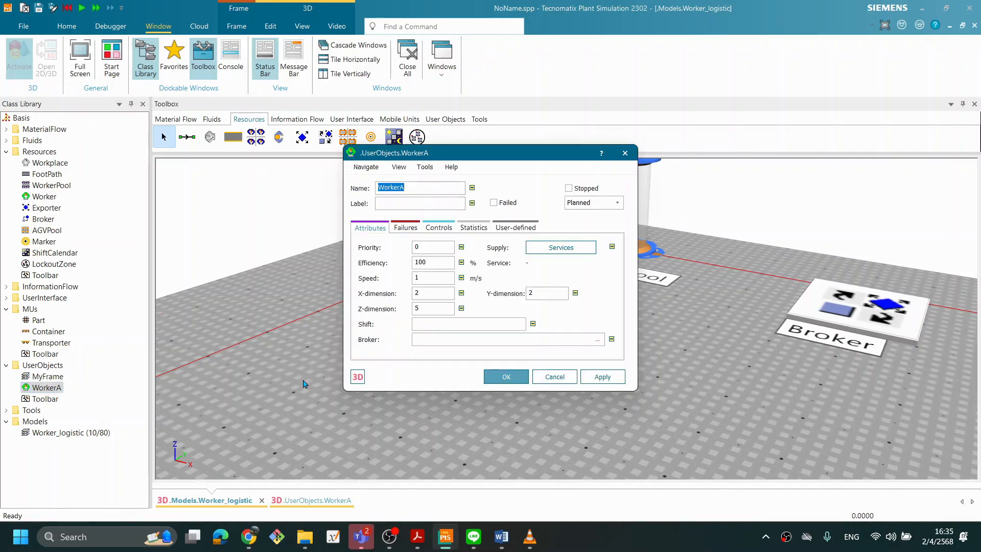
click(358, 376)
drag(475, 153, 188, 153)
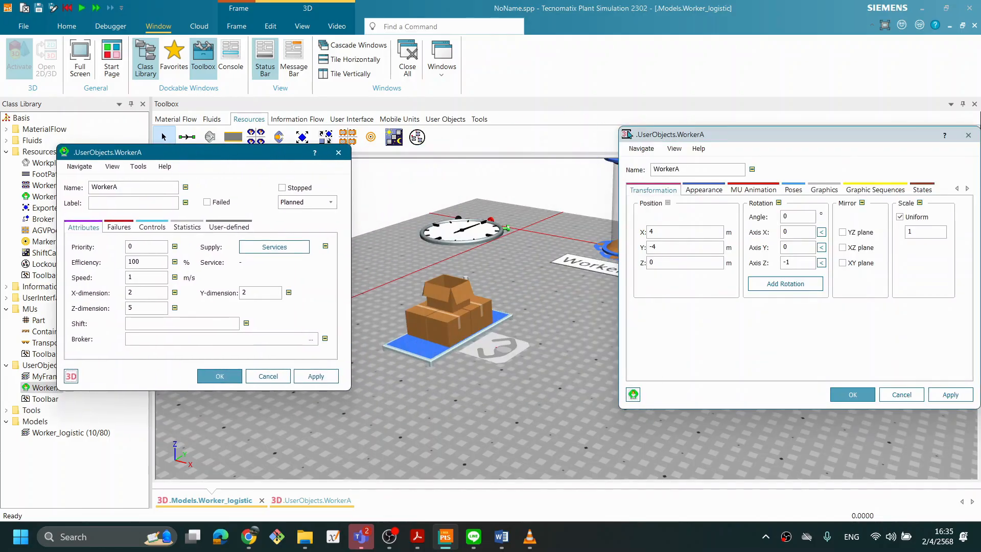
drag(705, 134, 352, 126)
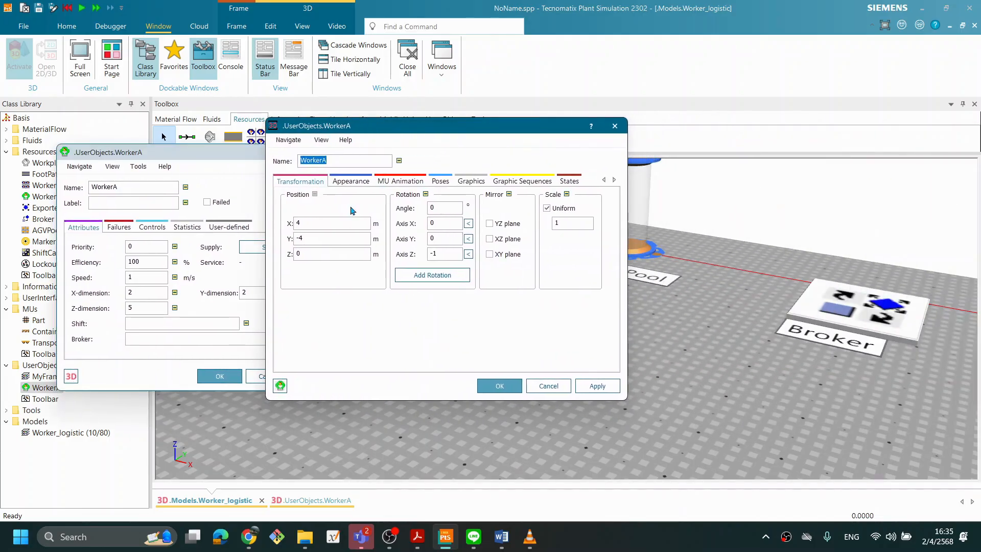
click(400, 181)
drag(424, 312, 382, 312)
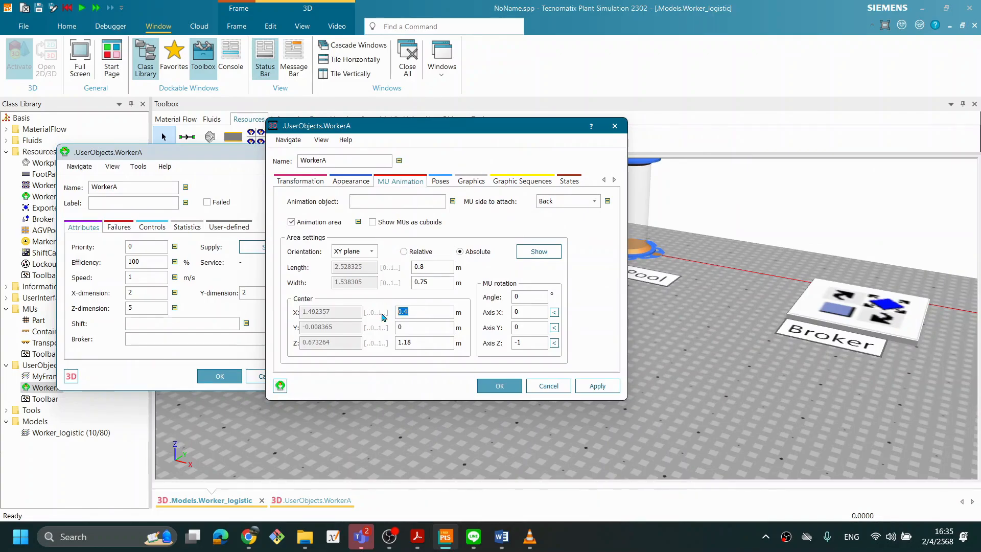
text(0.)
click(596, 386)
Clear the WorkerA dialogs from the box stack and start the simulation to watch how the worker carries the parts
drag(460, 128, 790, 148)
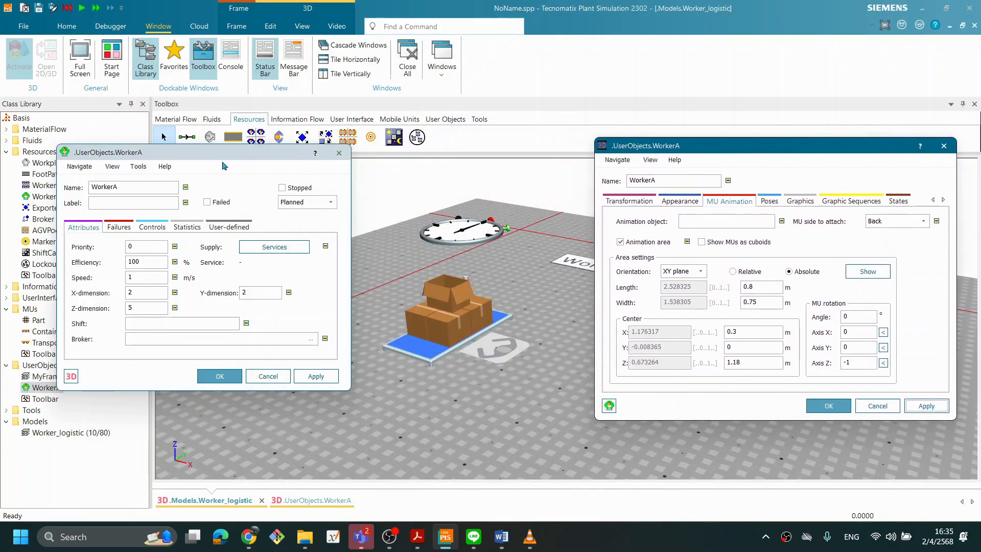
drag(222, 165, 844, 114)
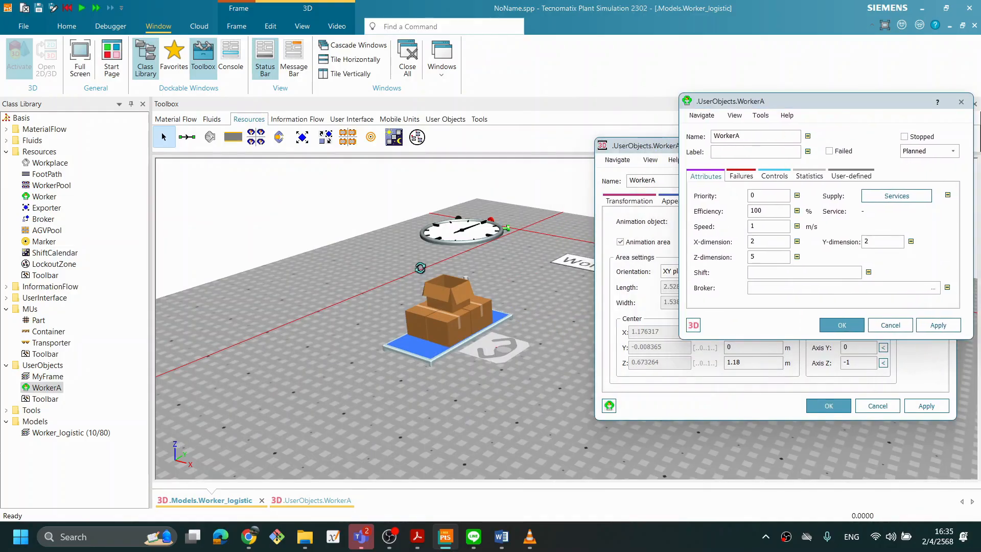
middle_drag(420, 268, 521, 286)
right_drag(521, 286, 455, 291)
scroll(455, 290, down, 1)
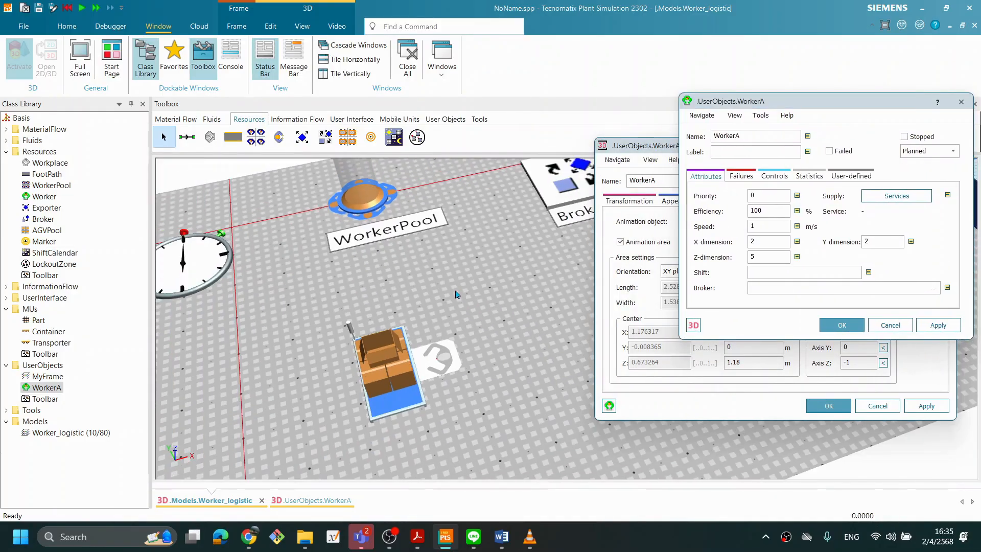
right_click(456, 298)
click(478, 280)
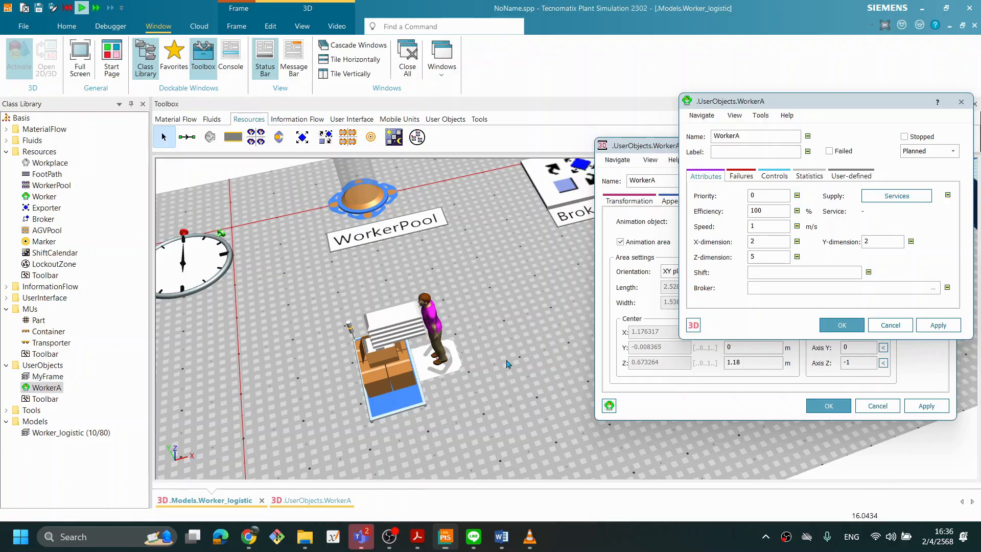
middle_drag(505, 361, 494, 353)
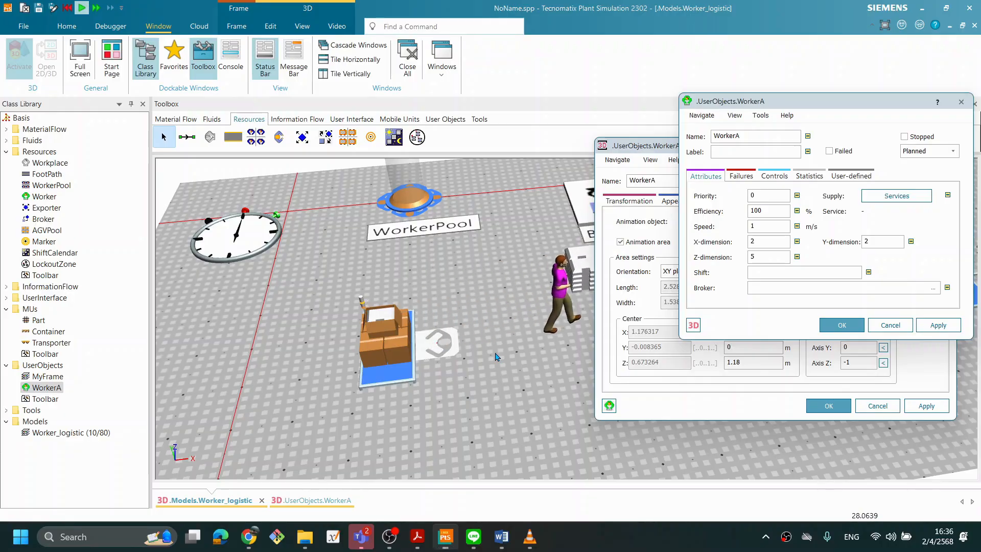
Close both WorkerA dialogs with OK and watch the running simulation across the whole production line
click(841, 325)
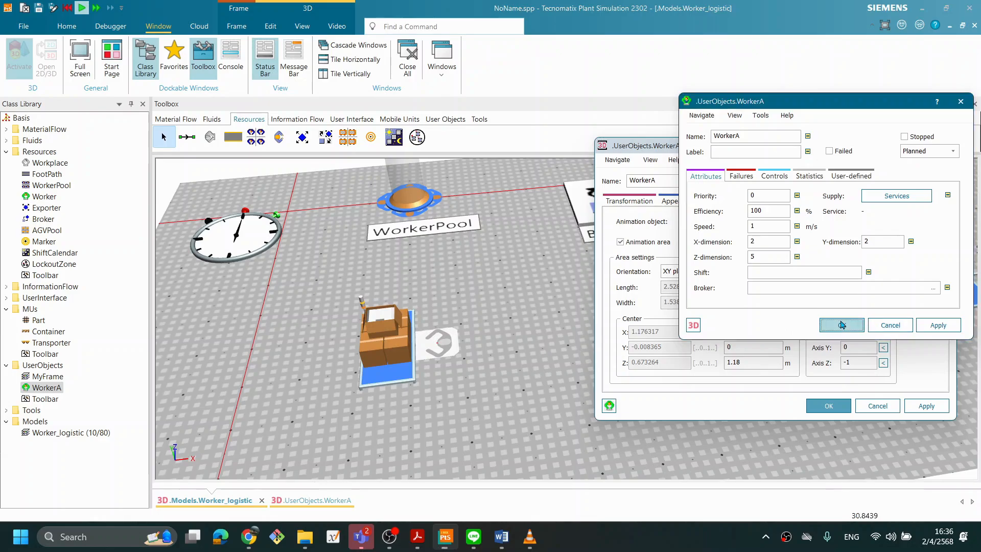
click(828, 406)
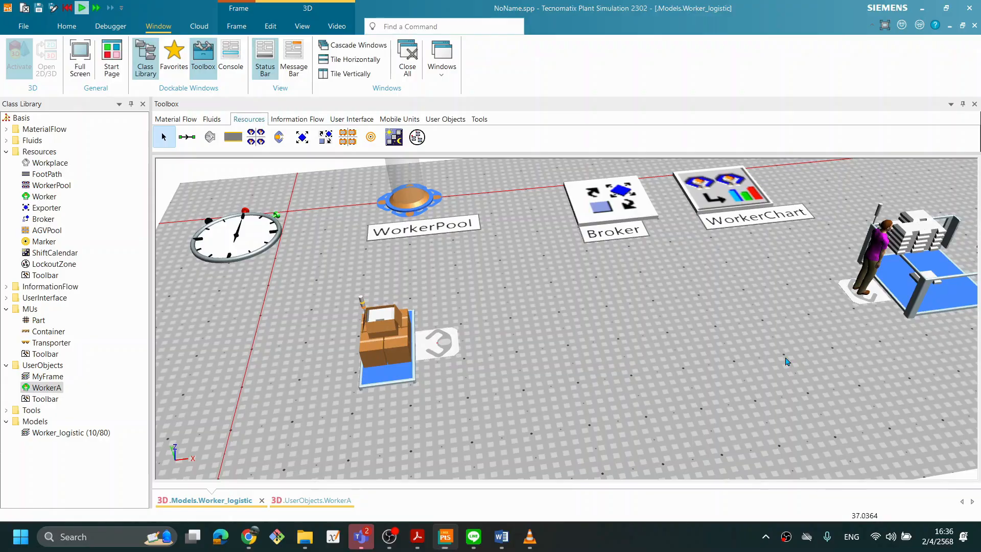
scroll(685, 304, down, 5)
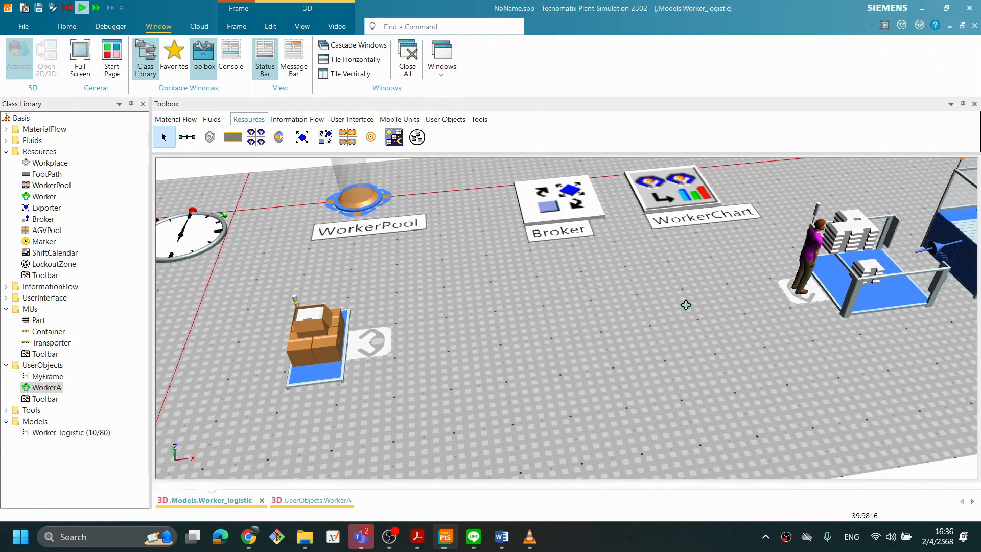
right_drag(748, 313, 634, 322)
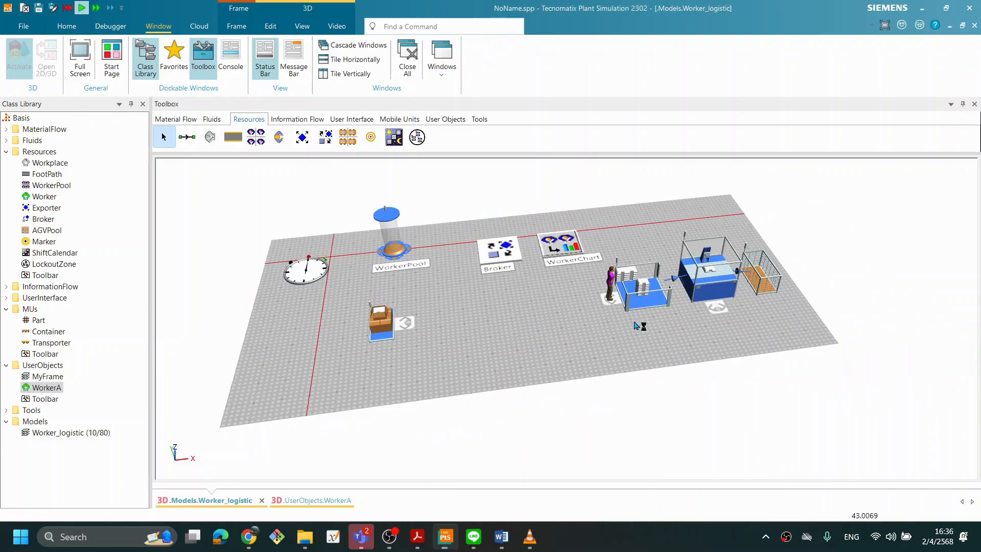
middle_drag(635, 323, 609, 325)
scroll(642, 331, up, 2)
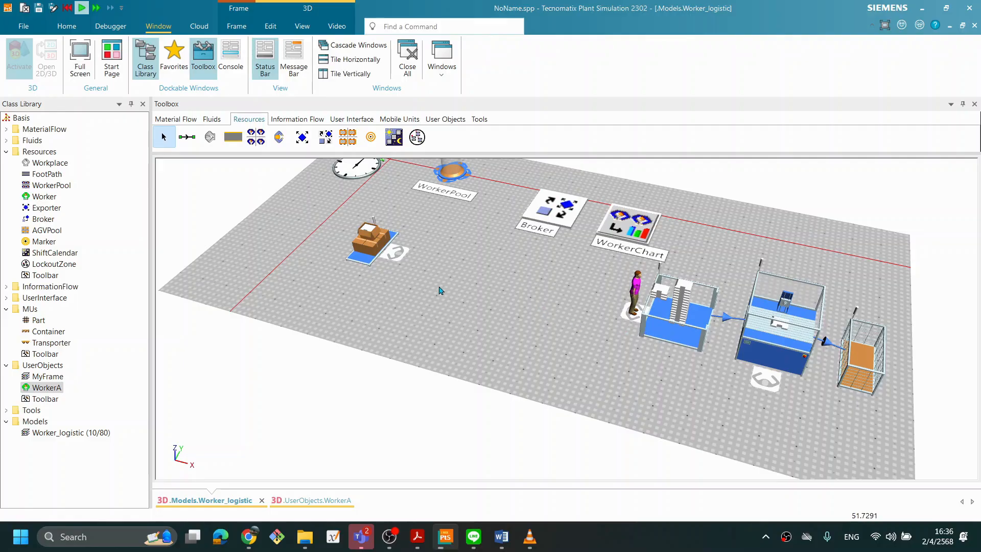
right_click(454, 260)
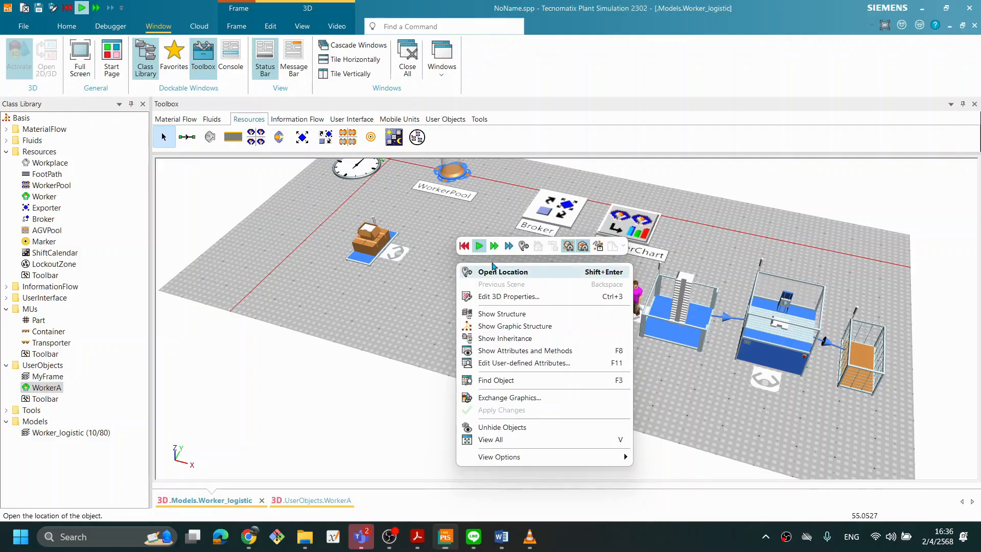
click(419, 311)
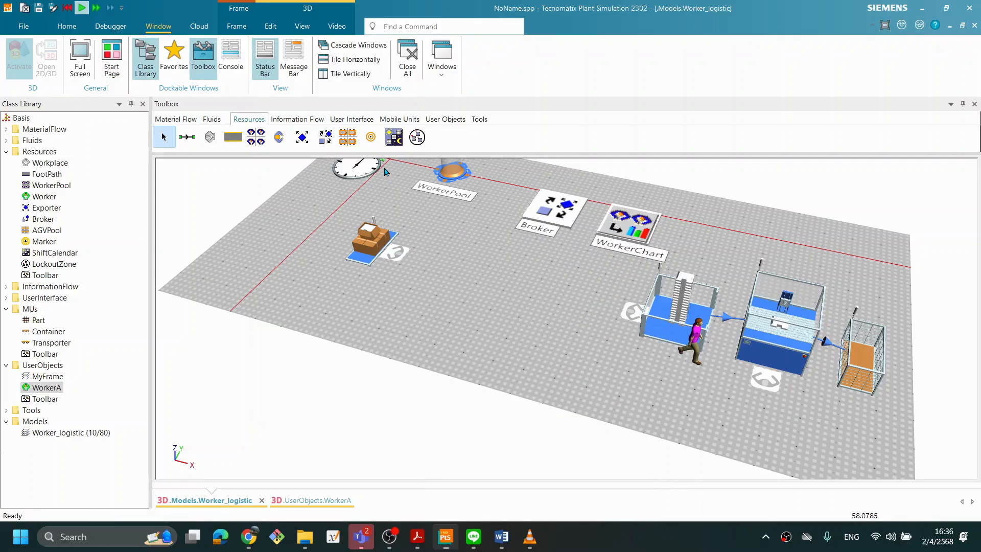
Open the event controller and speed up the running simulation to 150 times real time
double_click(356, 169)
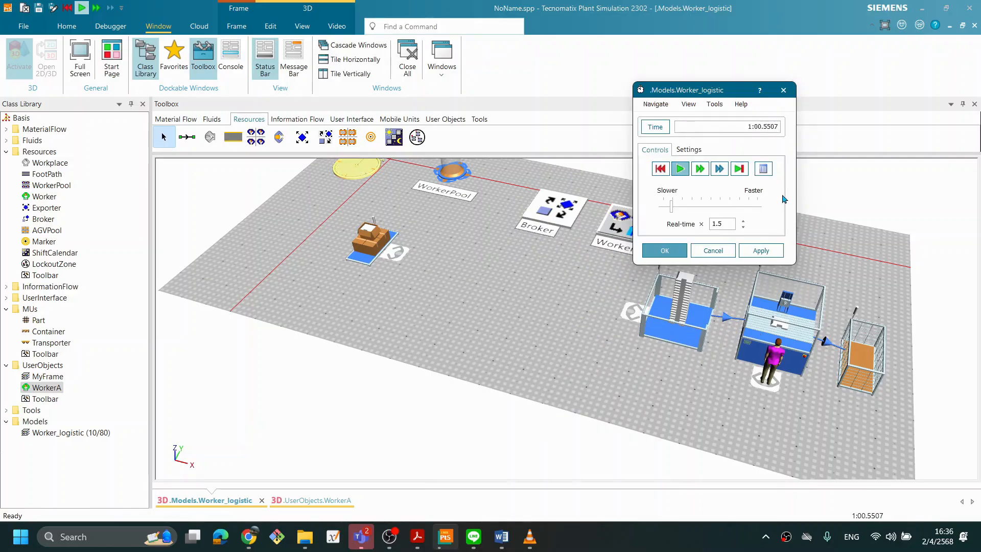
drag(671, 207, 744, 208)
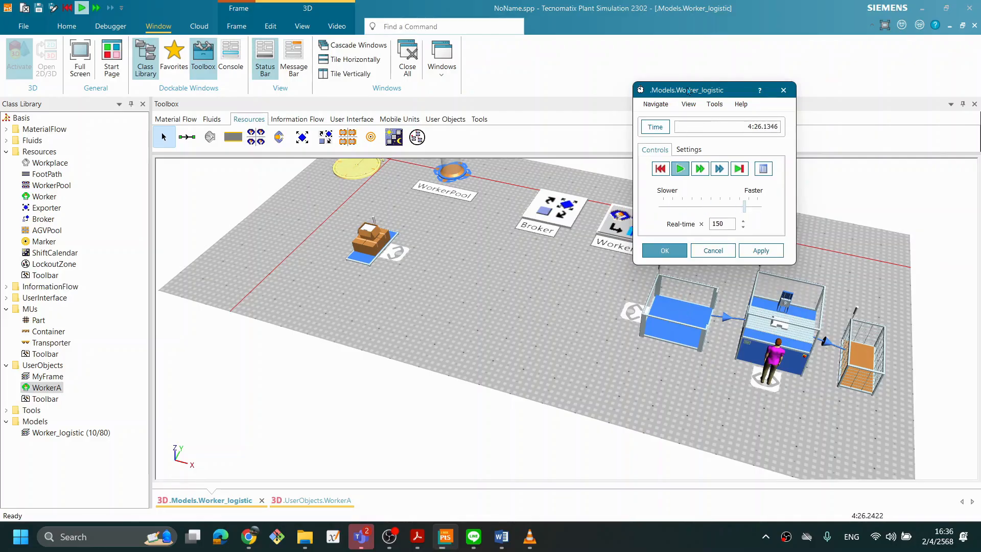
drag(688, 95, 384, 280)
right_drag(622, 352, 657, 346)
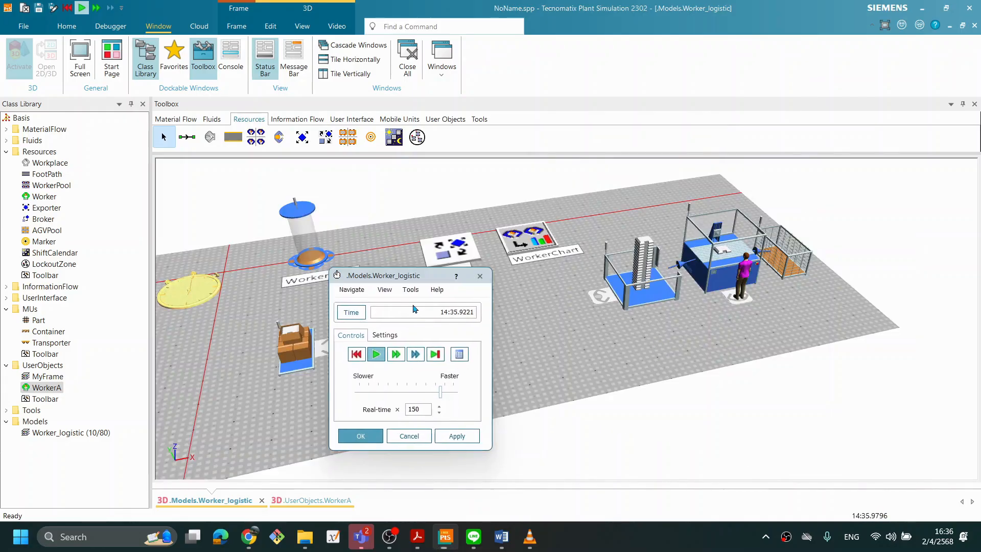
Display WorkerChart's worker utilization chart while the simulation runs, with the event controller out of the way
drag(388, 276, 807, 350)
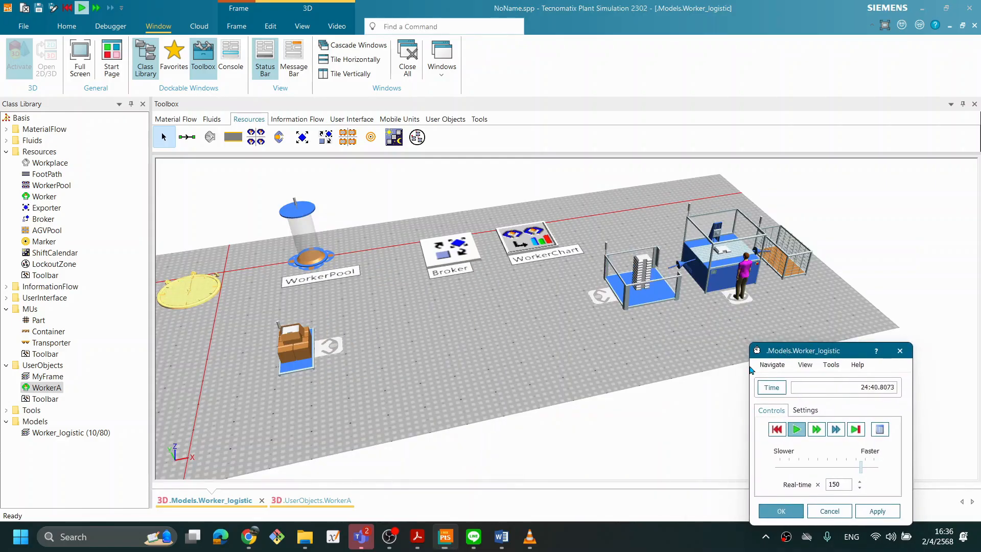
right_click(531, 245)
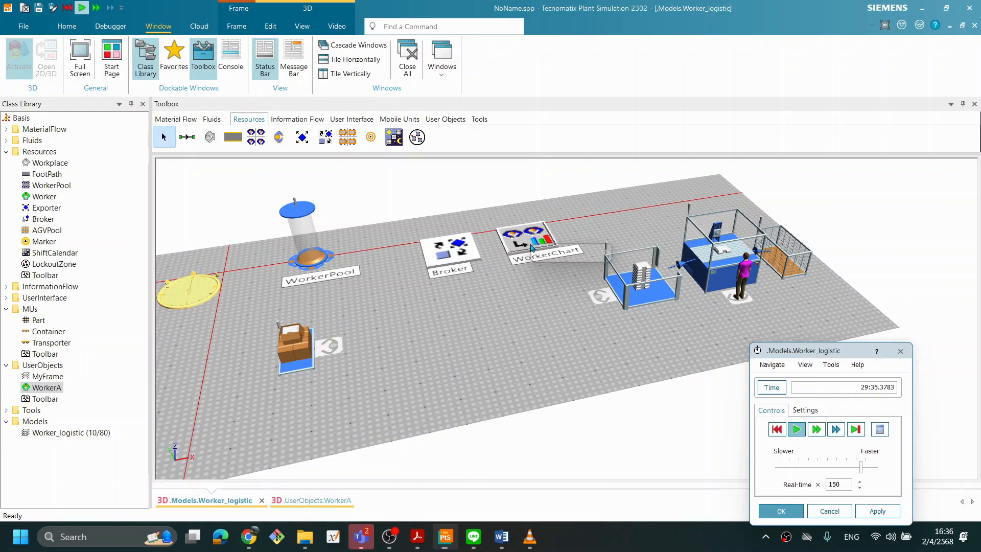
click(564, 253)
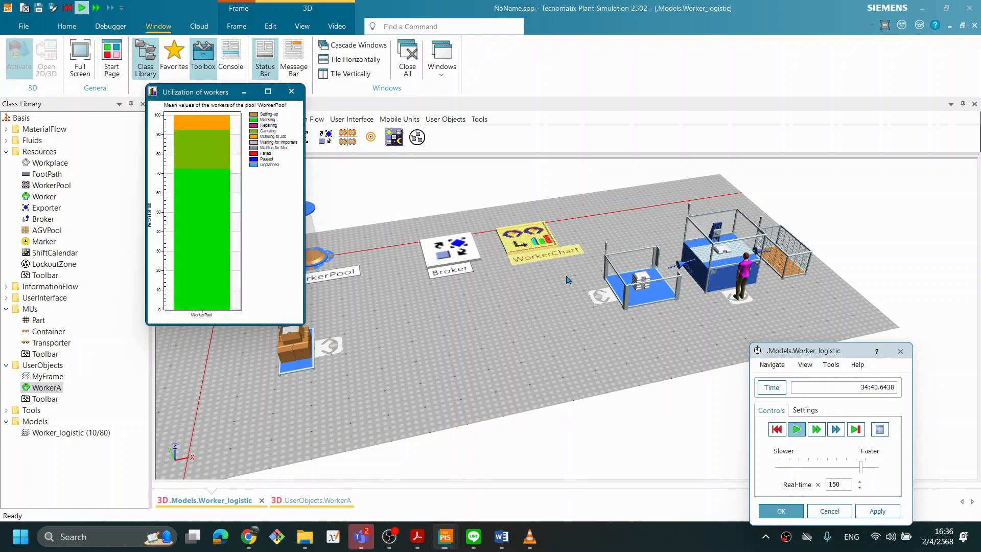
Reset the simulation from the event controller and close the controller with OK
drag(764, 348, 422, 299)
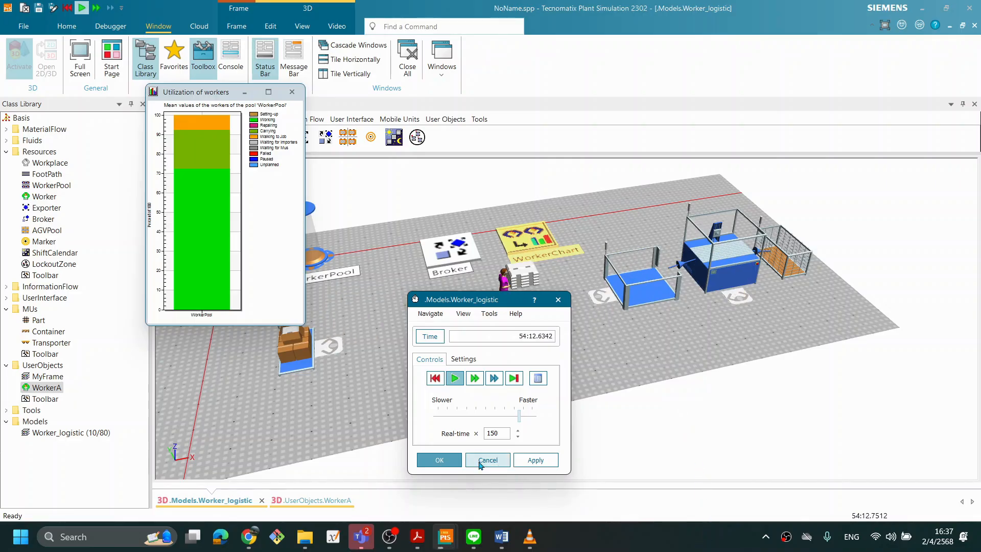
click(434, 378)
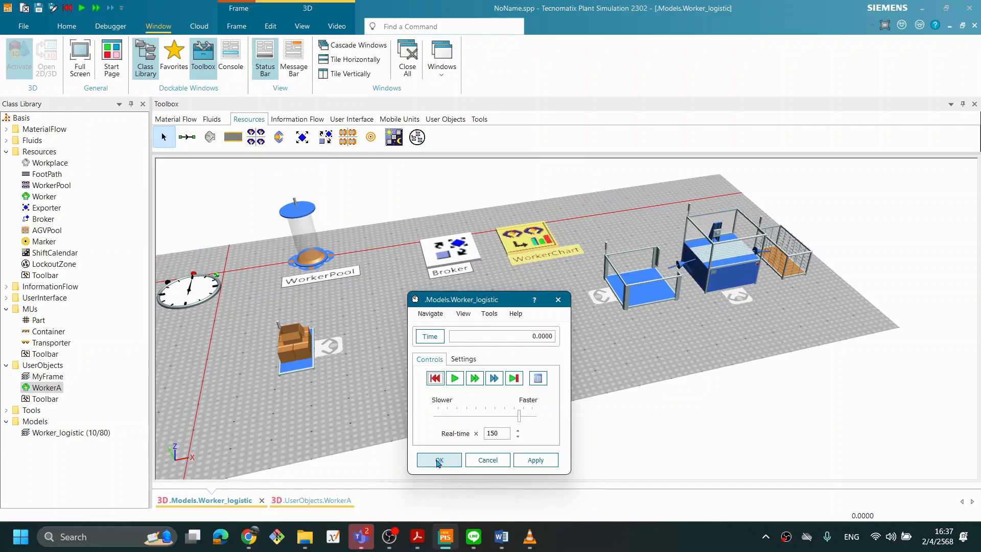
click(438, 460)
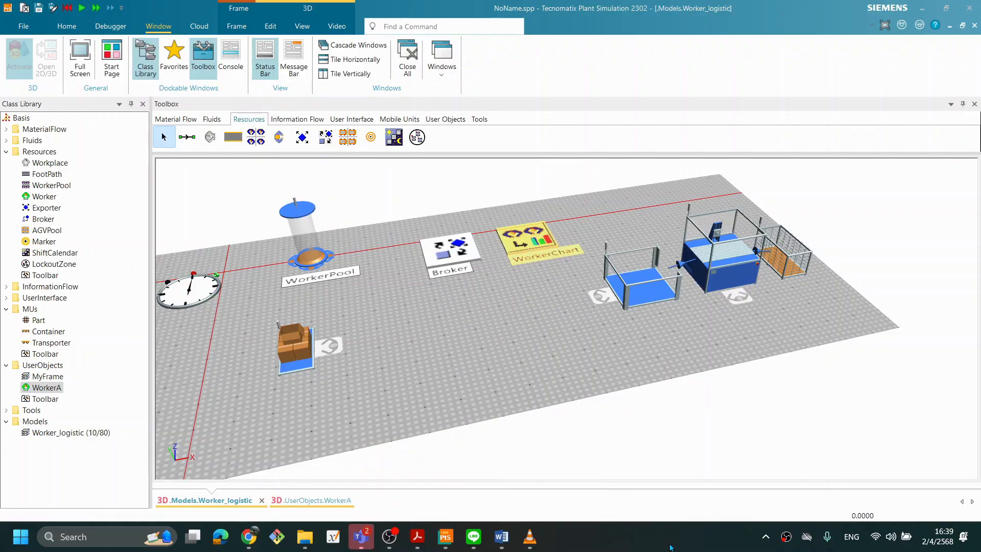
Start the simulation from the 3D view and watch the worker serve the station along the whole line
click(461, 406)
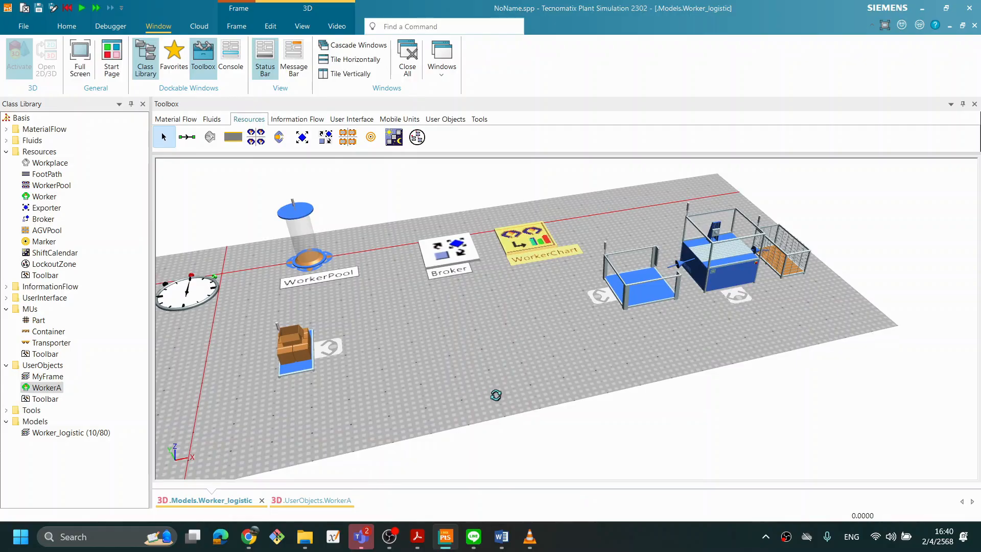
scroll(490, 322, up, 2)
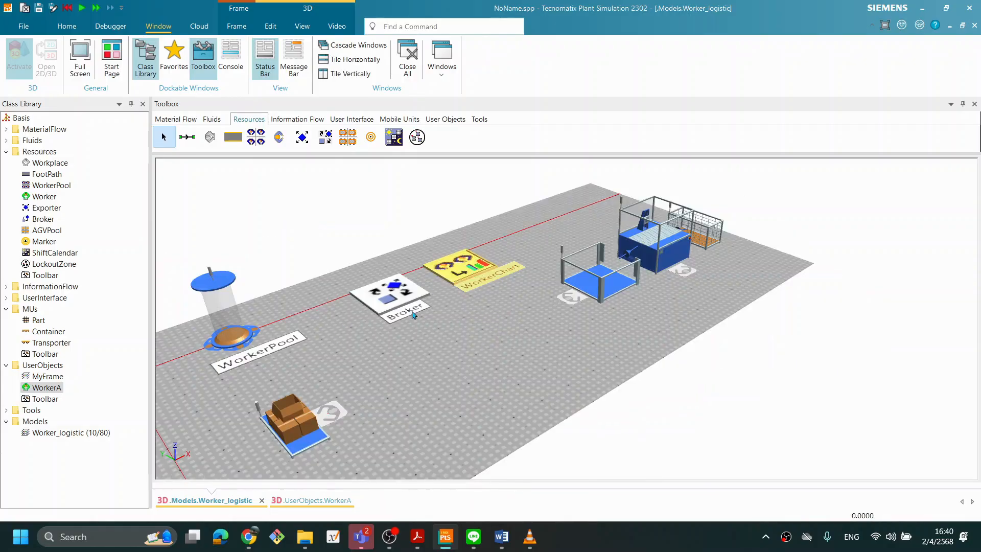
middle_drag(549, 337, 546, 339)
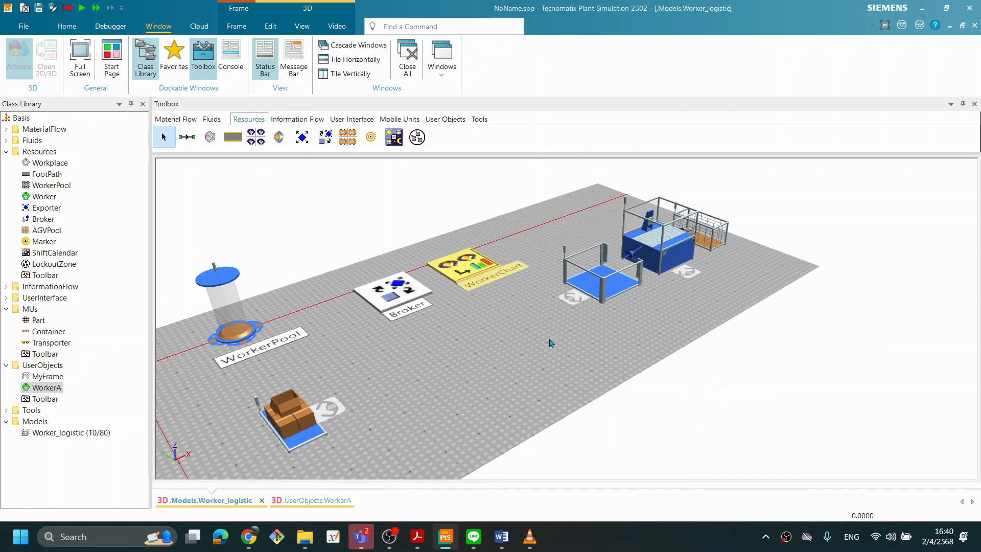
right_click(547, 127)
click(575, 118)
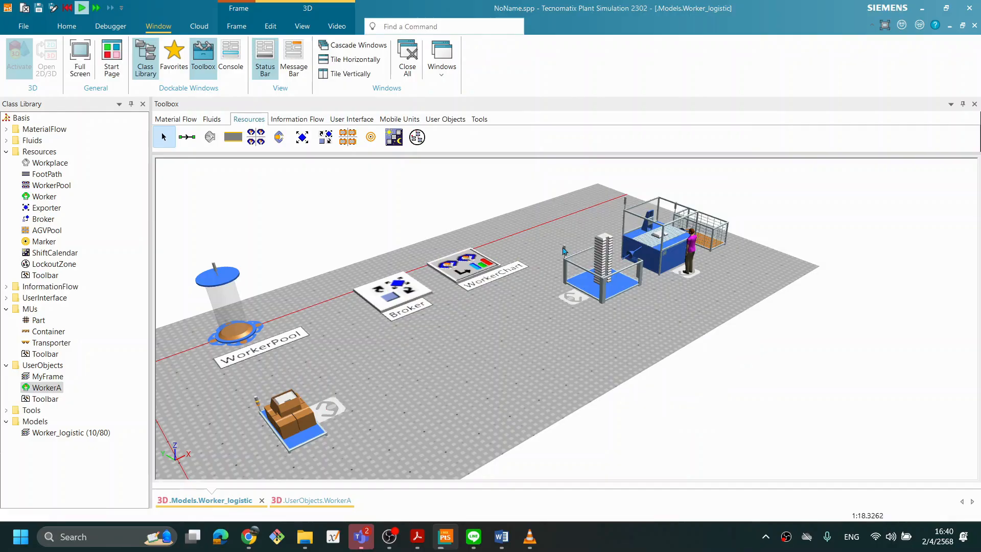
right_click(491, 335)
click(388, 344)
middle_drag(408, 322, 392, 310)
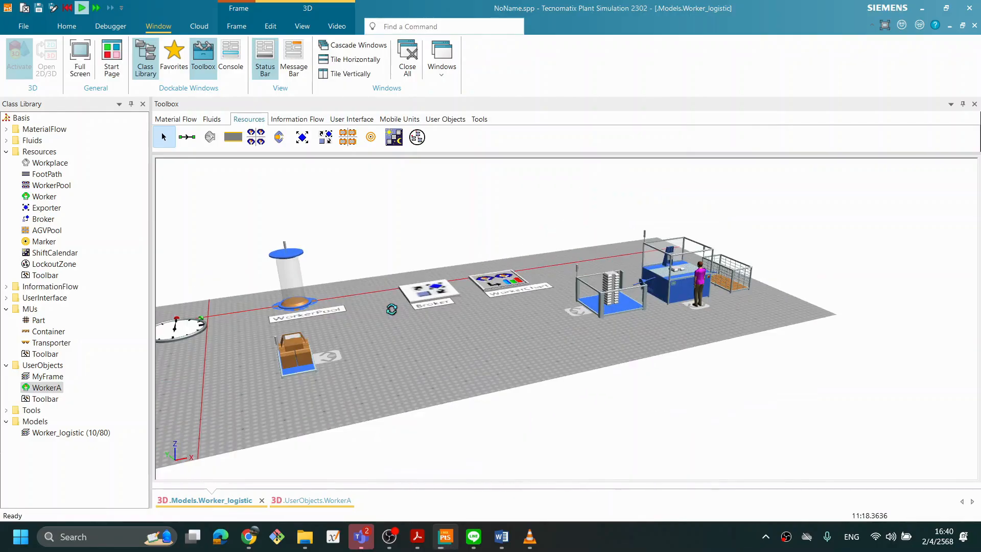
right_drag(401, 314, 497, 318)
Run the simulation at 51 times real time from the event controller and pause it while the worker carries parts
double_click(280, 331)
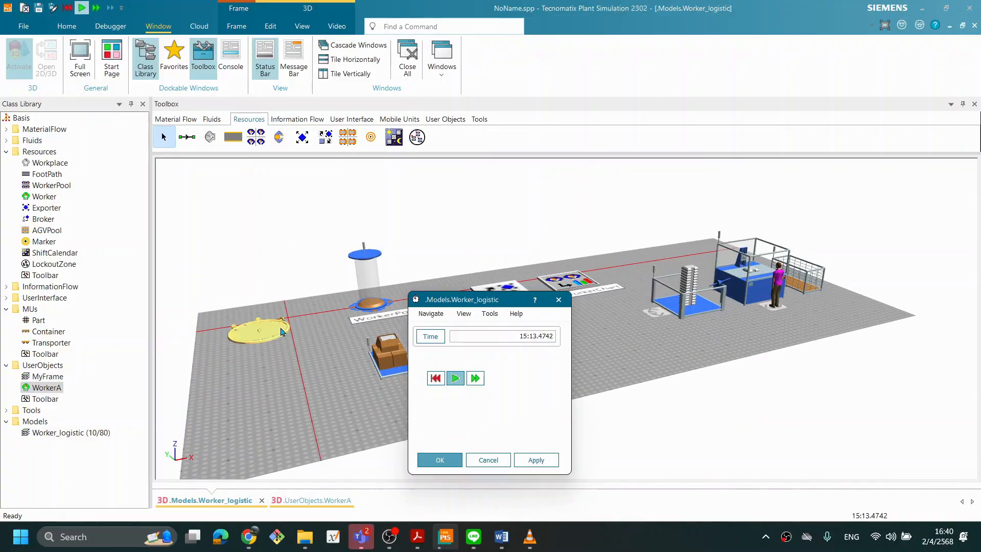
drag(481, 414, 447, 425)
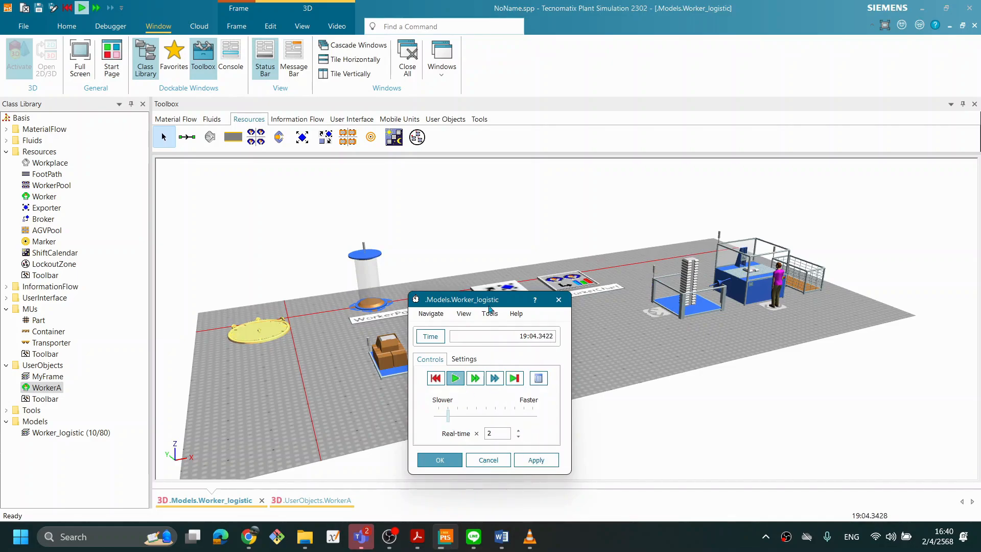
drag(489, 300, 677, 359)
mouse_move(779, 300)
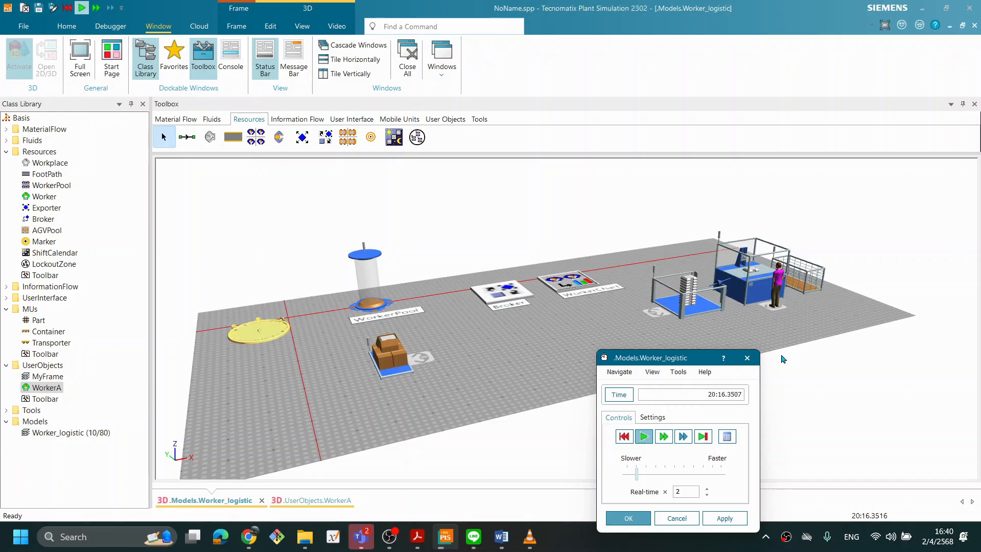
drag(640, 479, 693, 479)
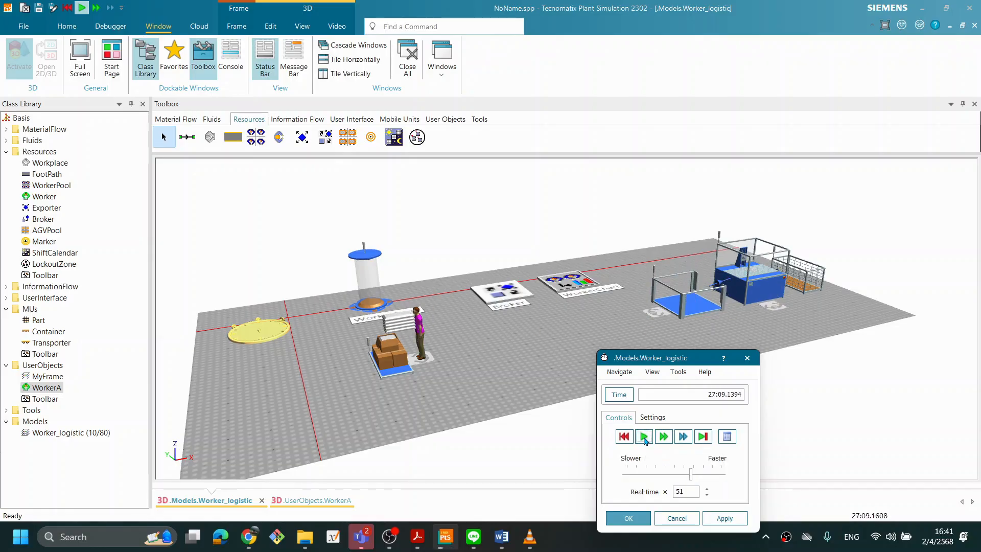
mouse_move(473, 329)
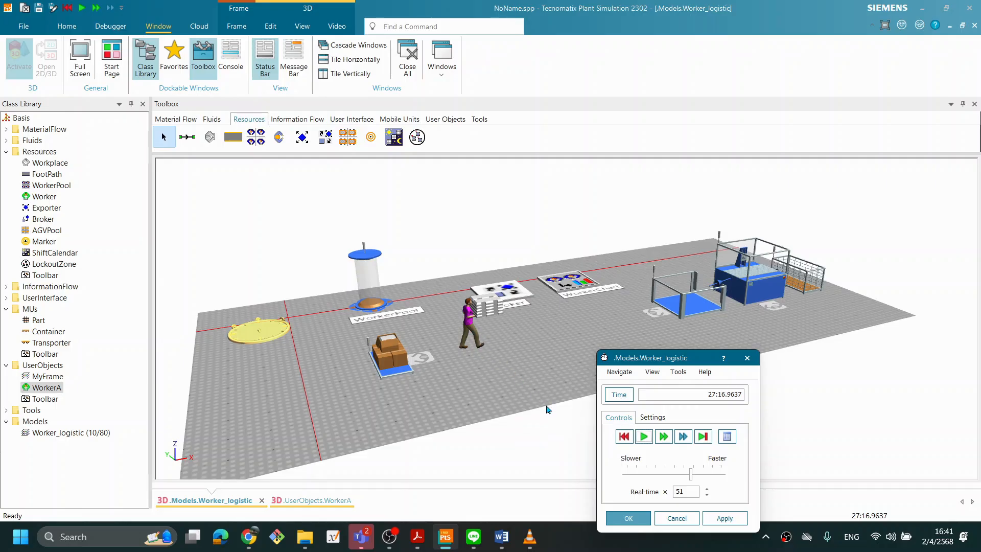
scroll(535, 401, up, 2)
mouse_move(456, 312)
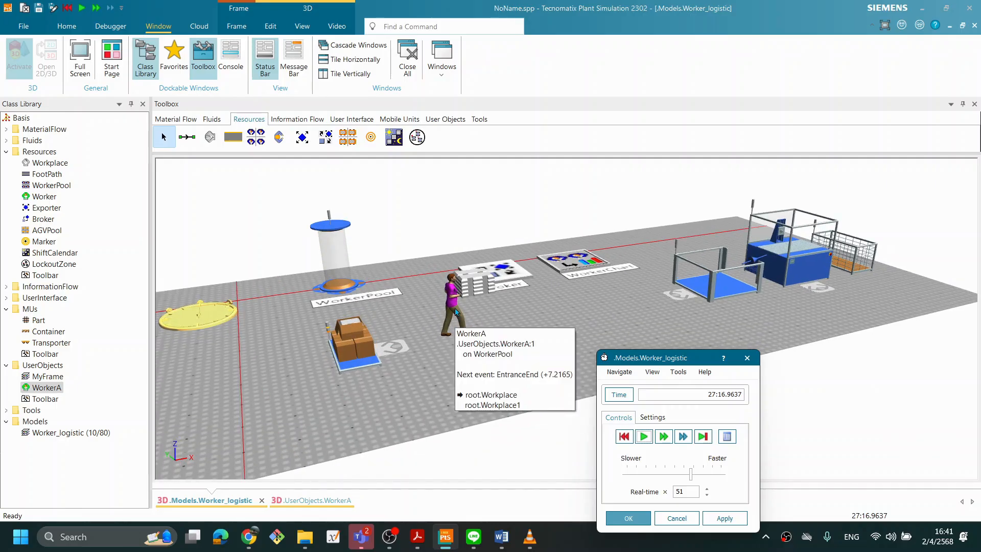
Reset the simulation and run it from the start at 0.9 times real time to inspect the worker's first transport job
drag(690, 474, 634, 474)
click(624, 436)
click(644, 437)
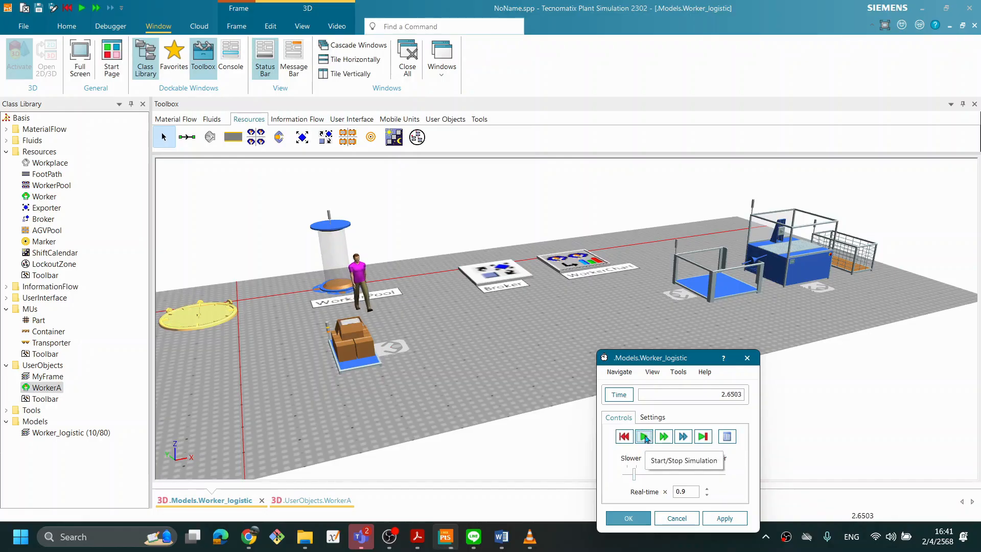
mouse_move(367, 289)
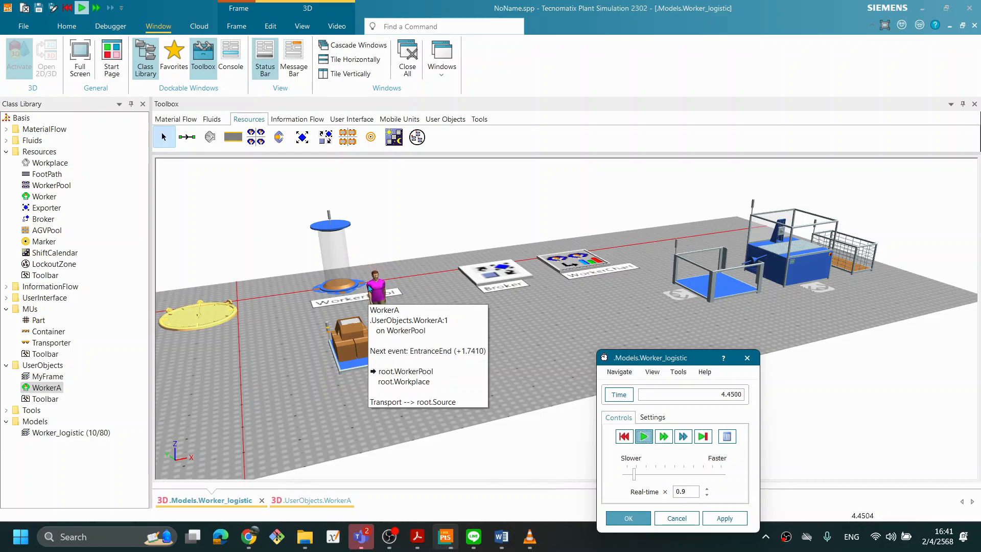
Pause the simulation when the worker reaches the source, and resume it to follow the stack carried to the station
click(643, 437)
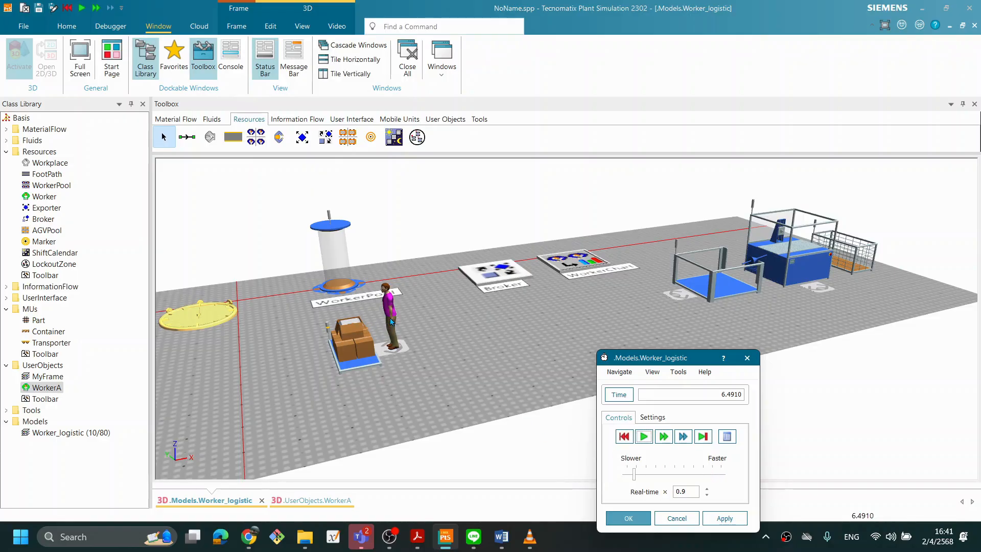
mouse_move(391, 320)
click(649, 440)
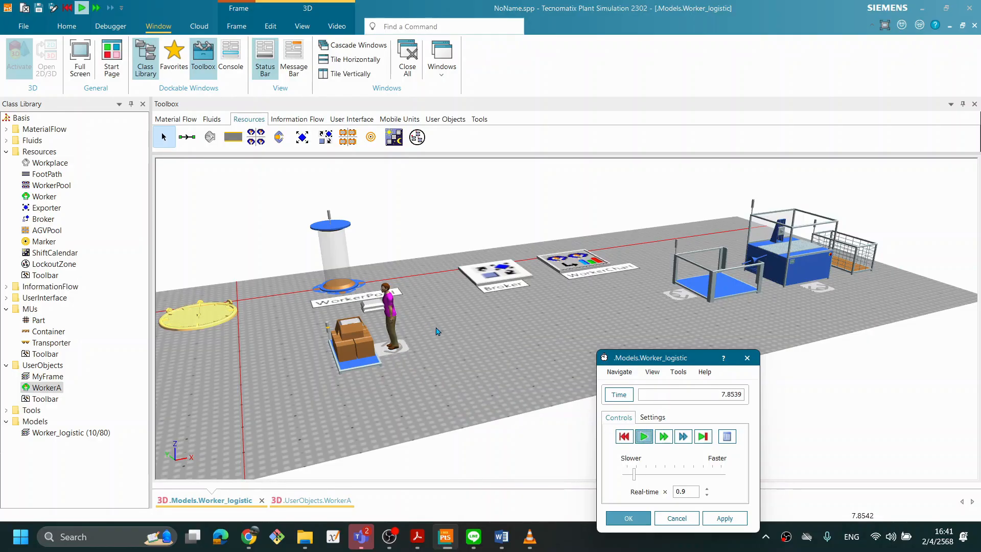
mouse_move(396, 326)
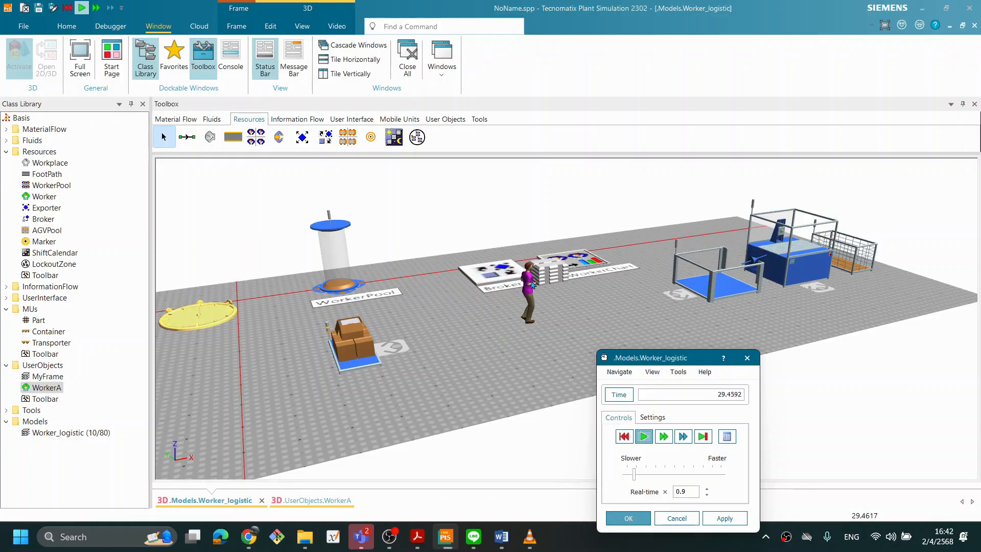
mouse_move(539, 277)
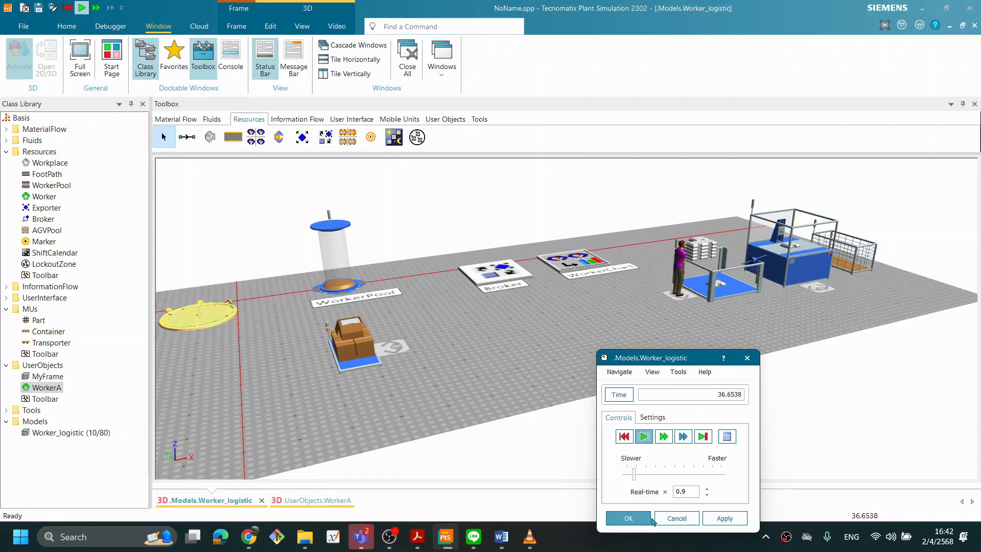
Close the event controller with Cancel and reset the simulation
click(676, 518)
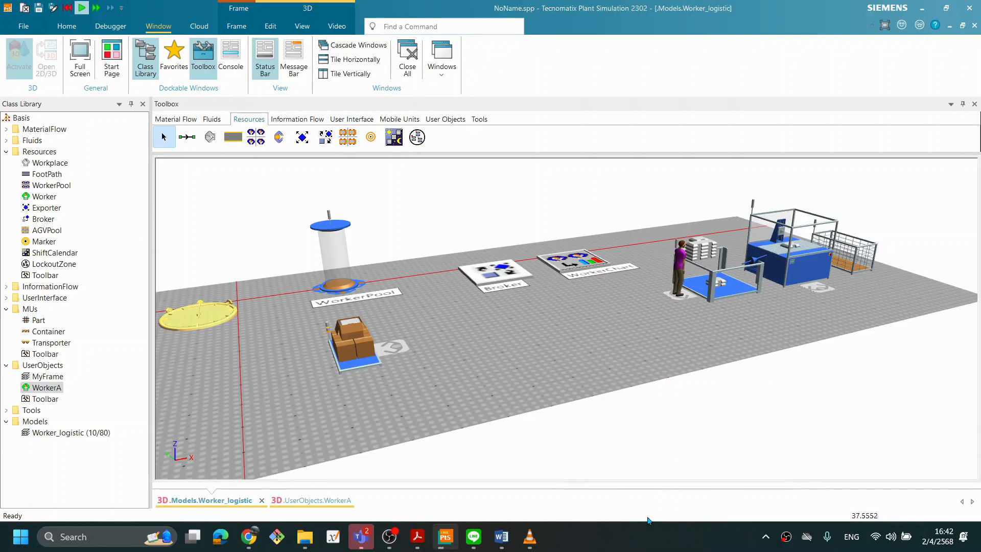
right_click(523, 344)
click(531, 122)
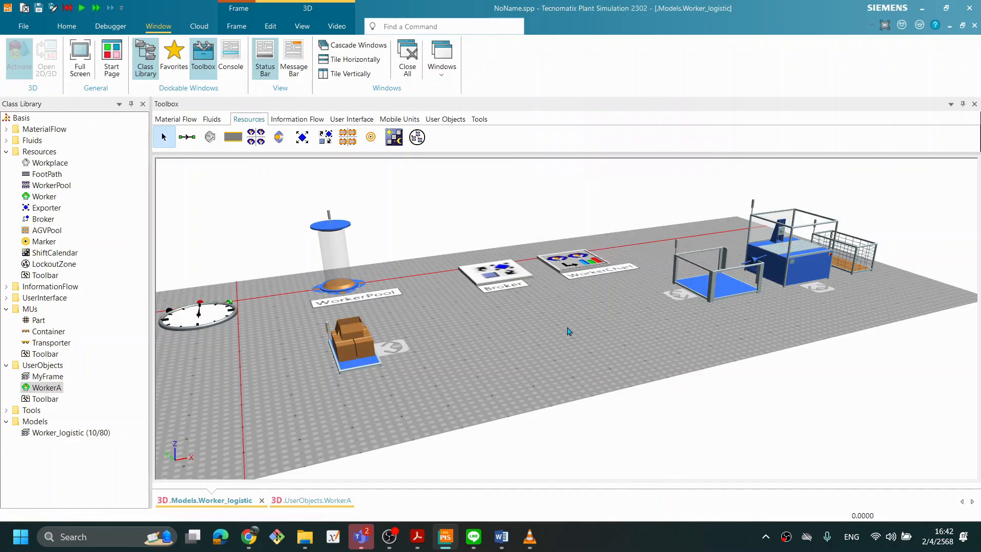
middle_drag(570, 327, 546, 335)
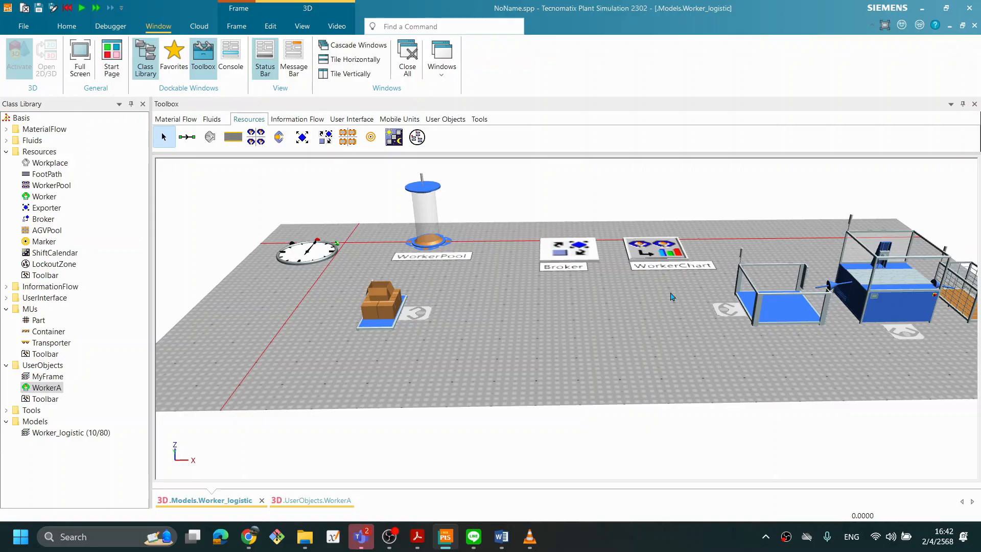
Set the Z center of WorkerA's MU animation area to 1 m and close both WorkerA dialogs with OK
double_click(50, 390)
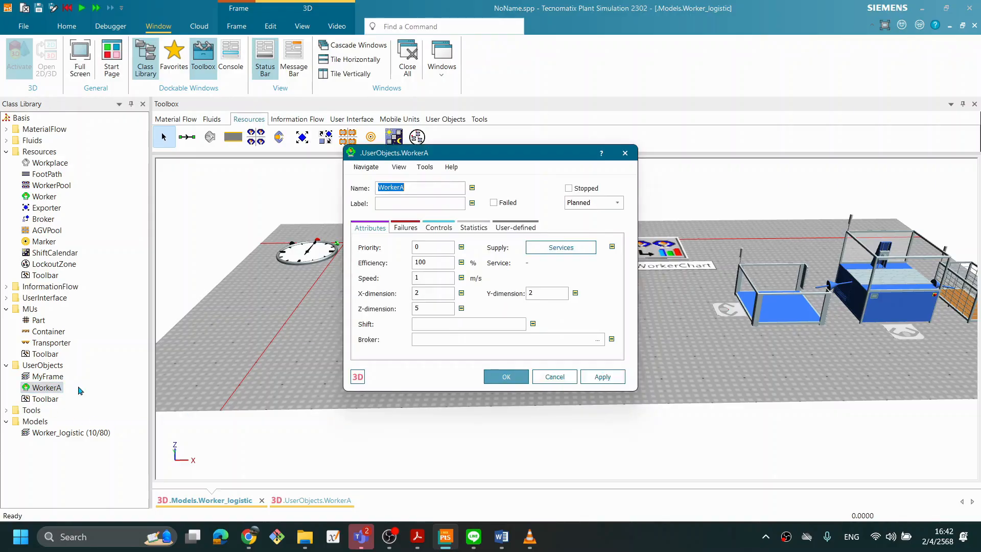
click(357, 376)
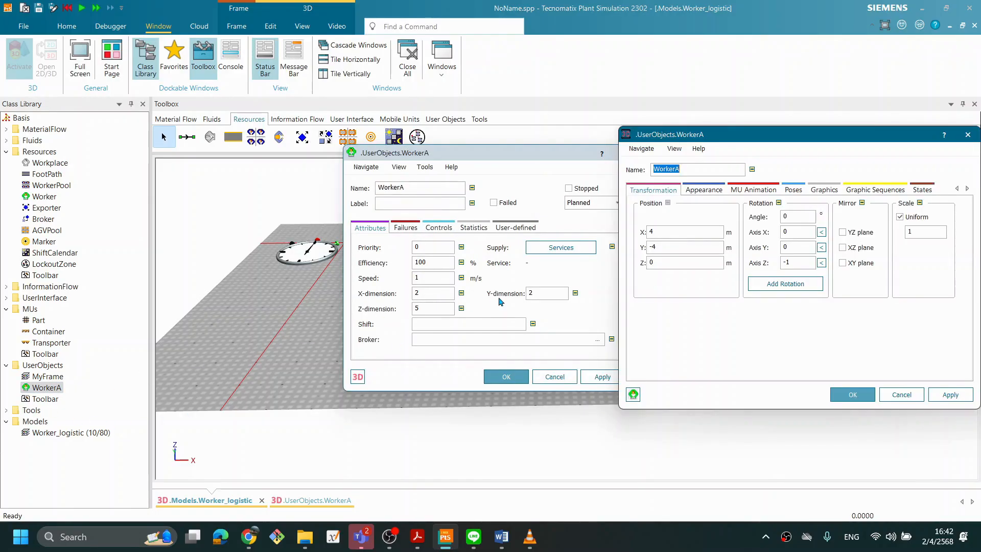
click(757, 190)
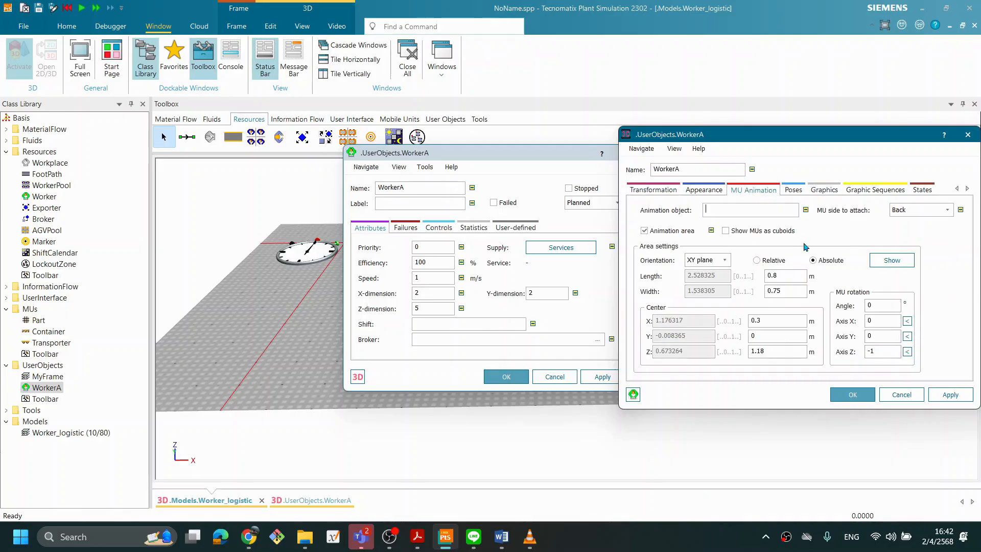
drag(774, 351, 708, 351)
text(1)
click(950, 396)
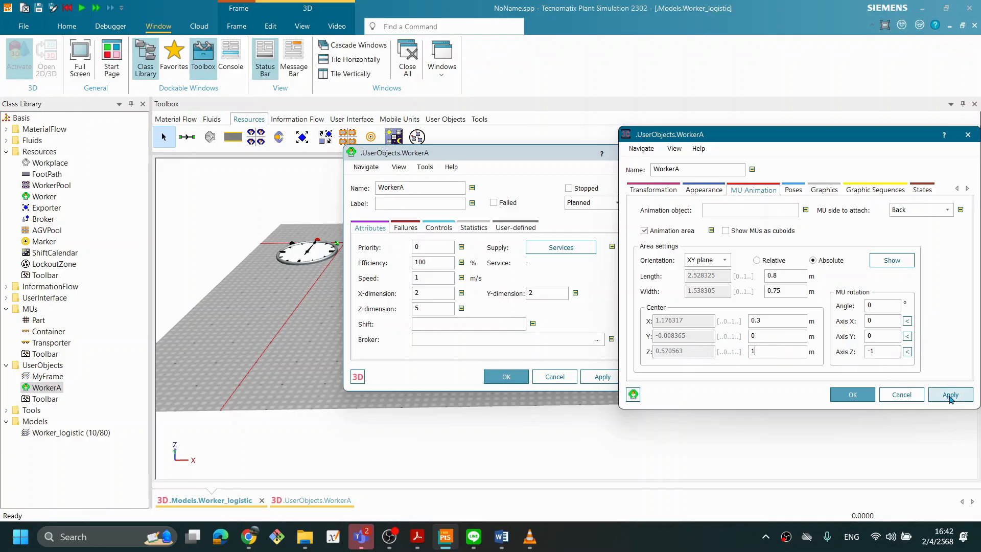
click(849, 395)
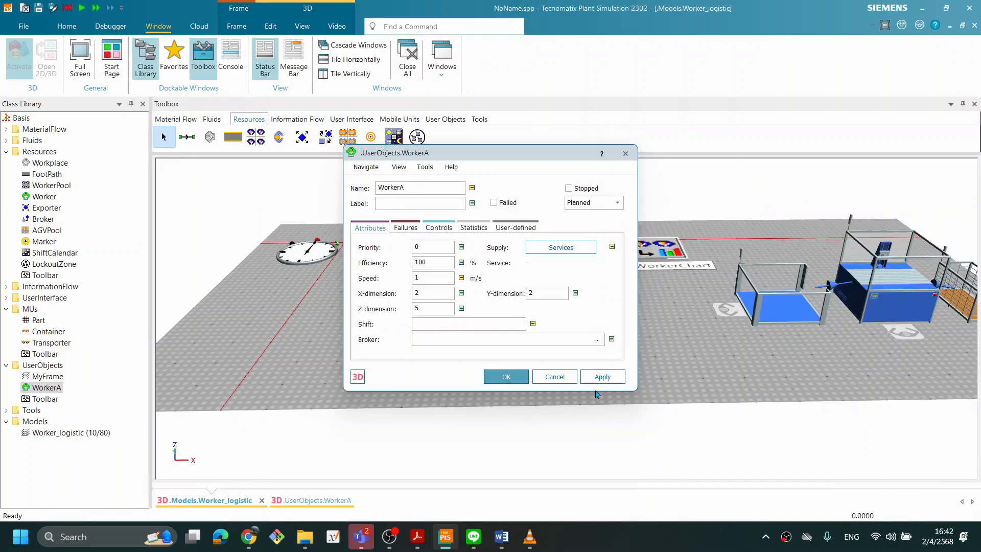
click(511, 377)
Start the simulation and run it at 6 times real time to watch the worker carry the parts
right_click(551, 353)
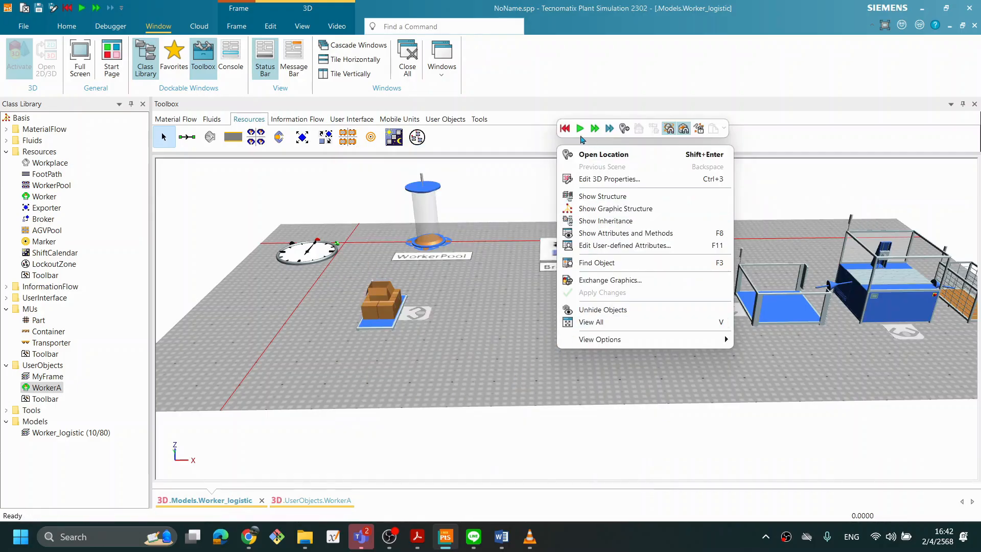
click(581, 135)
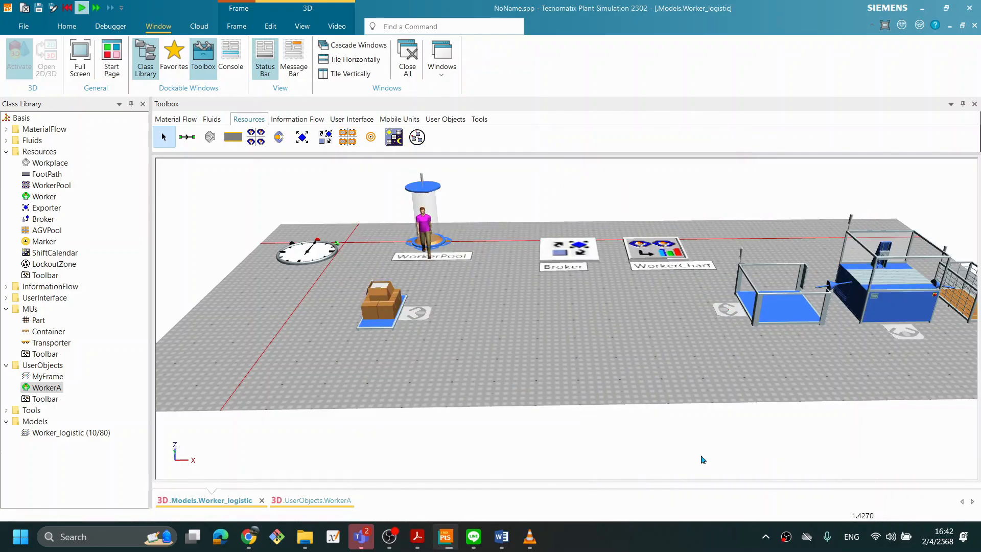
double_click(306, 250)
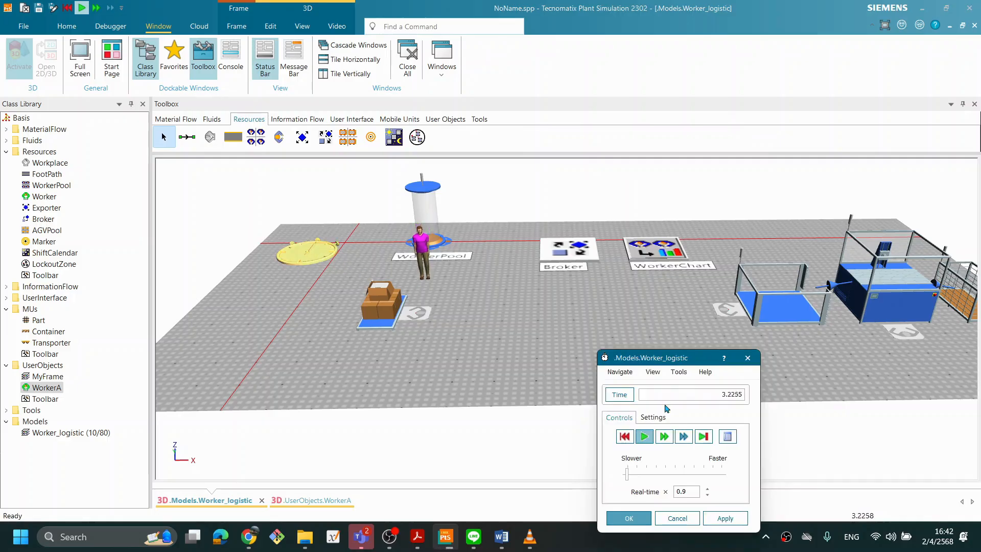
drag(633, 481, 645, 478)
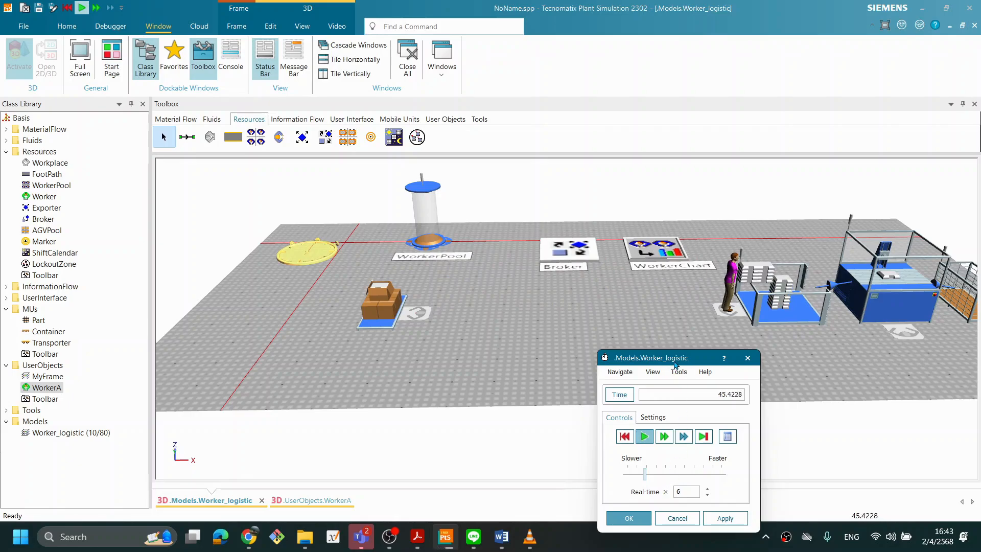
drag(674, 361, 647, 351)
click(601, 508)
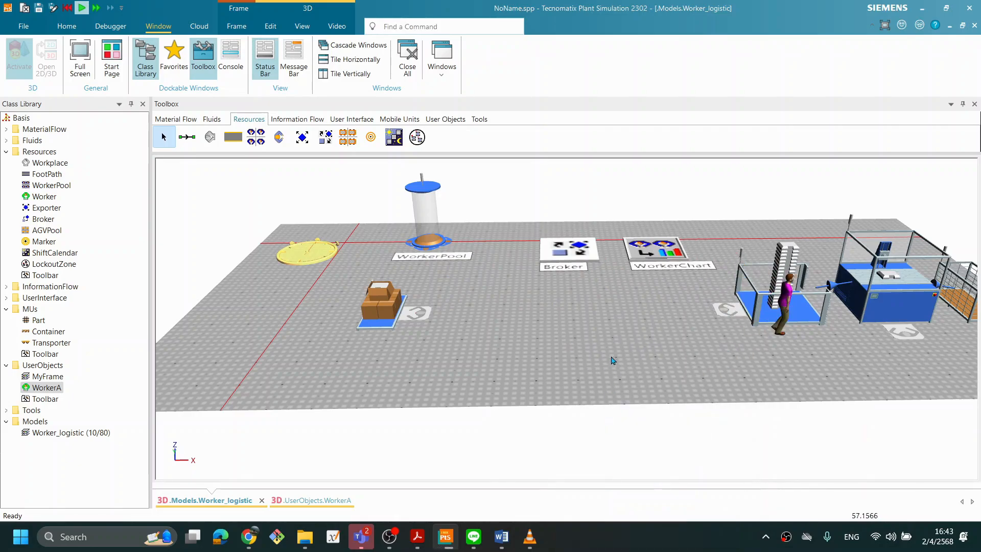
Reset the simulation and show the complete line in the 3D view
right_click(616, 349)
click(622, 128)
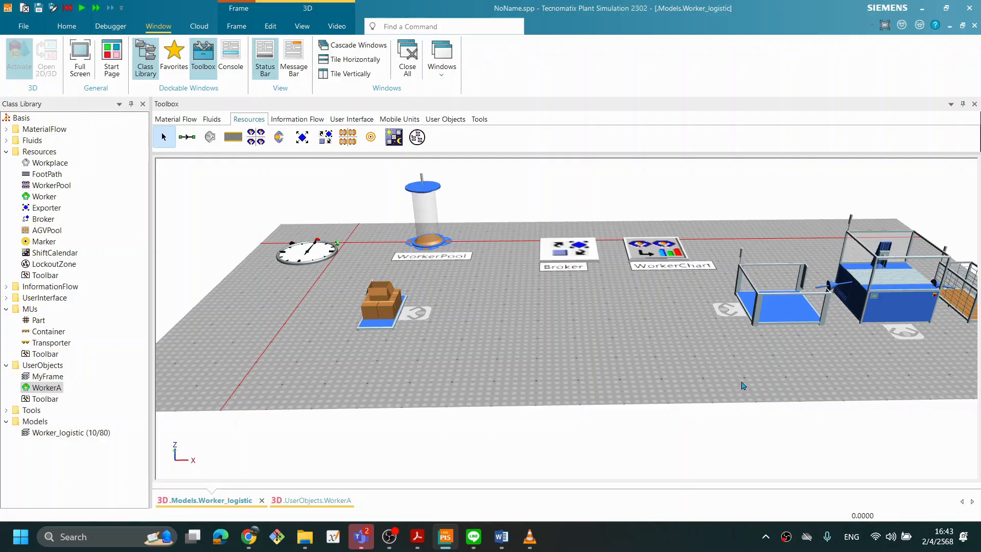
drag(634, 356, 635, 367)
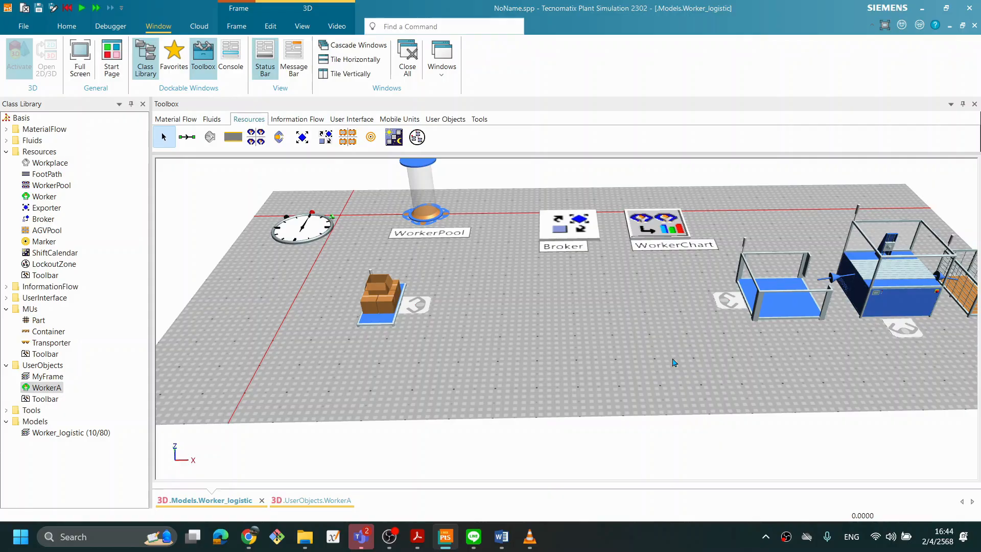
middle_drag(567, 347, 619, 355)
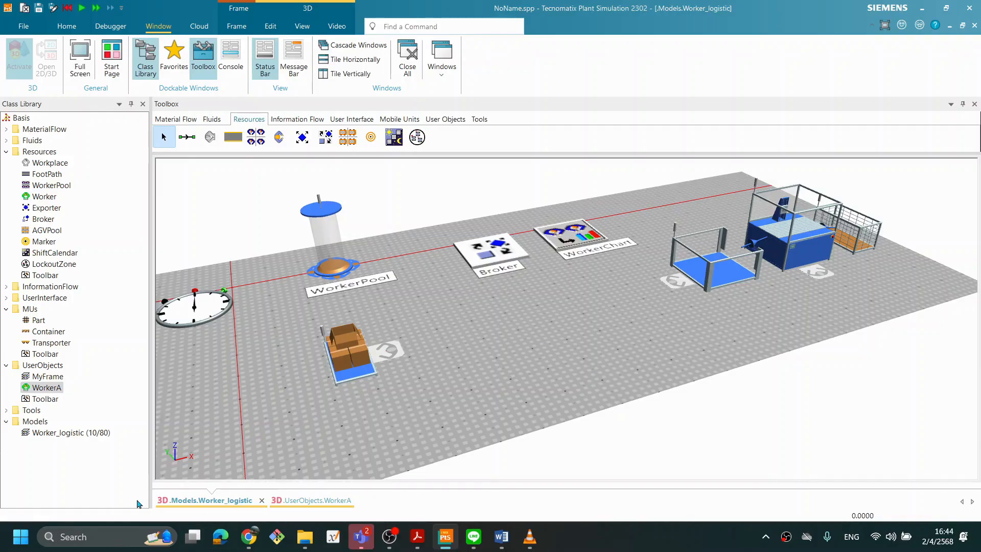
Switch to the PDF presentation in Acrobat and review the whole Basic Logistic slide
click(405, 198)
click(417, 537)
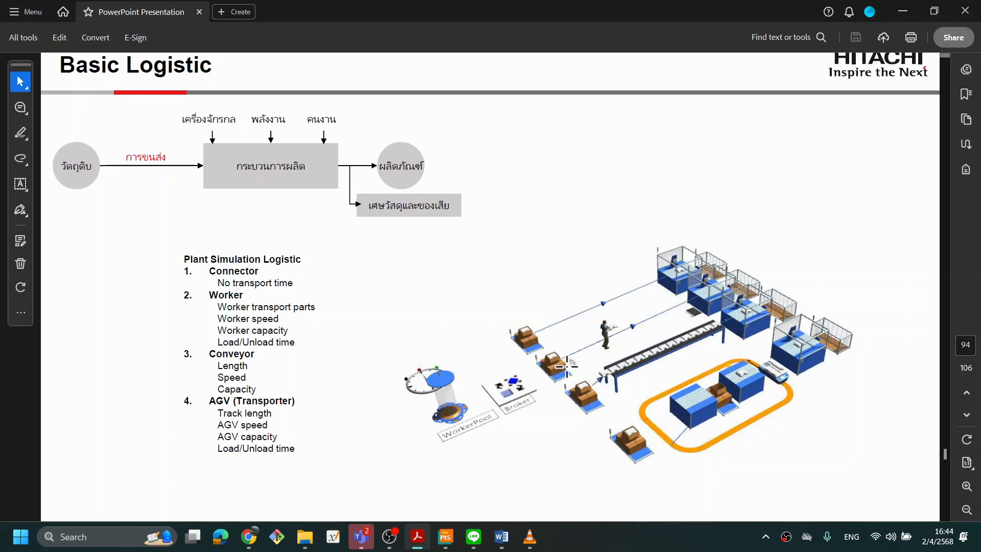
scroll(492, 403, up, 1)
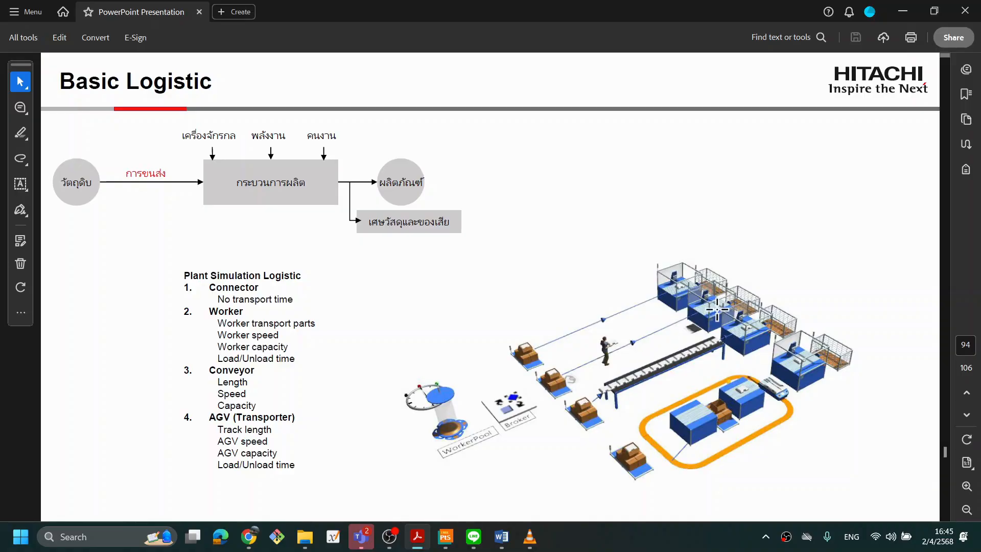
Switch to Plant Simulation and examine the Source's settings in the Worker_logistic model
click(439, 543)
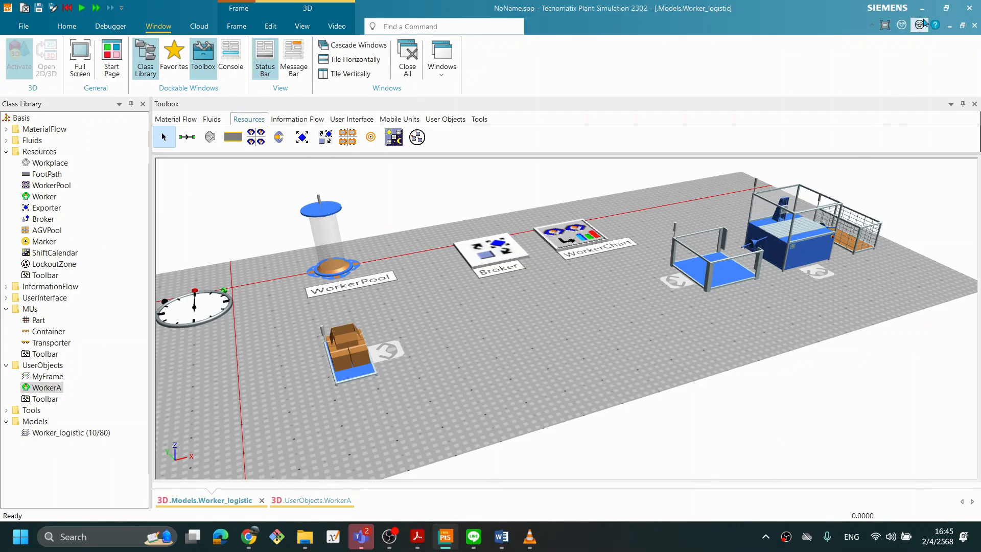
click(356, 354)
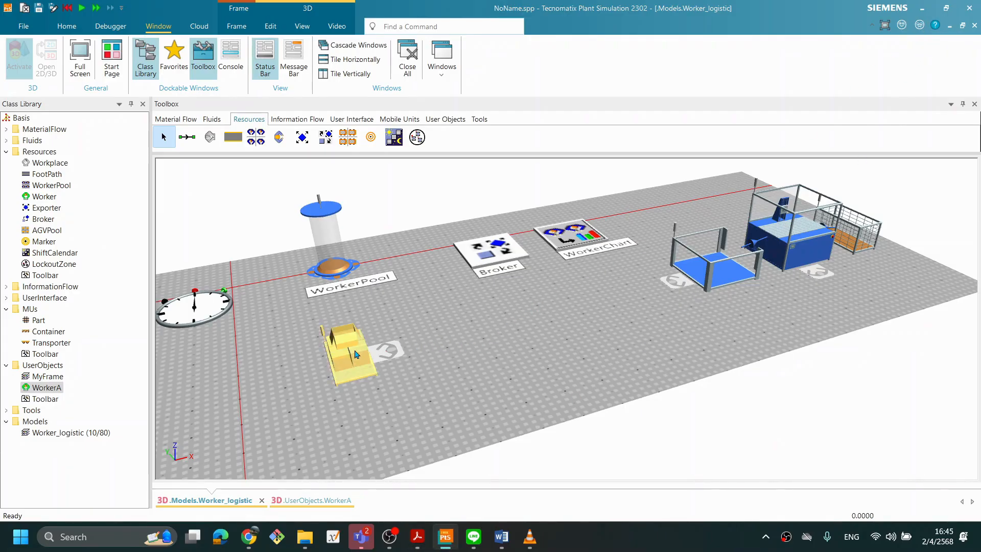
double_click(356, 354)
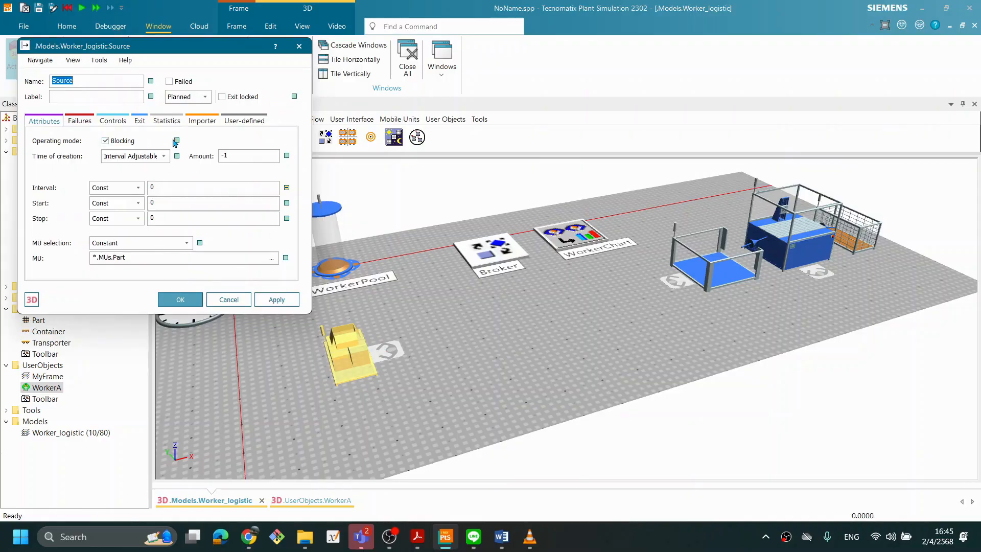
click(202, 121)
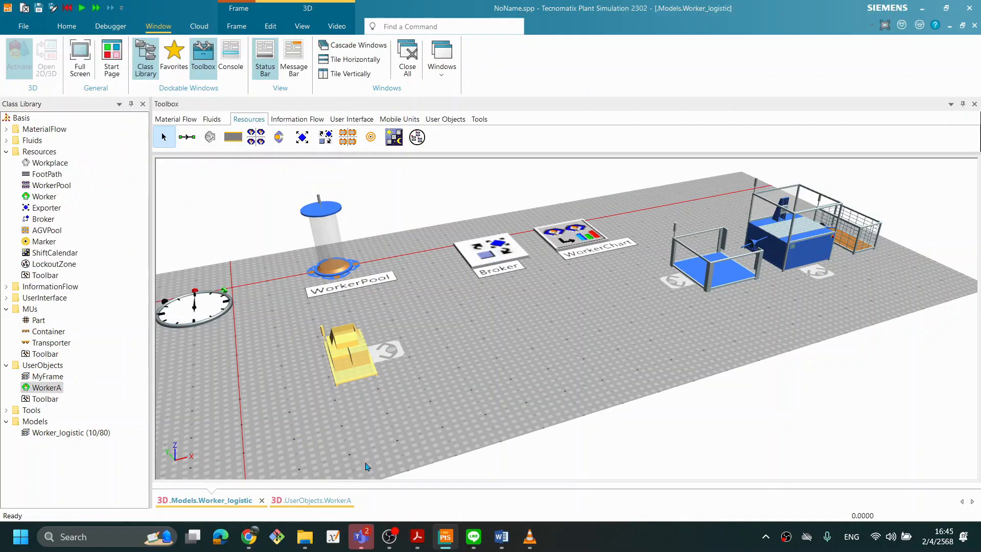
Review the Basic Logistic slide in the PDF presentation, return to Plant Simulation and look over the Worker_logistic layout
click(417, 536)
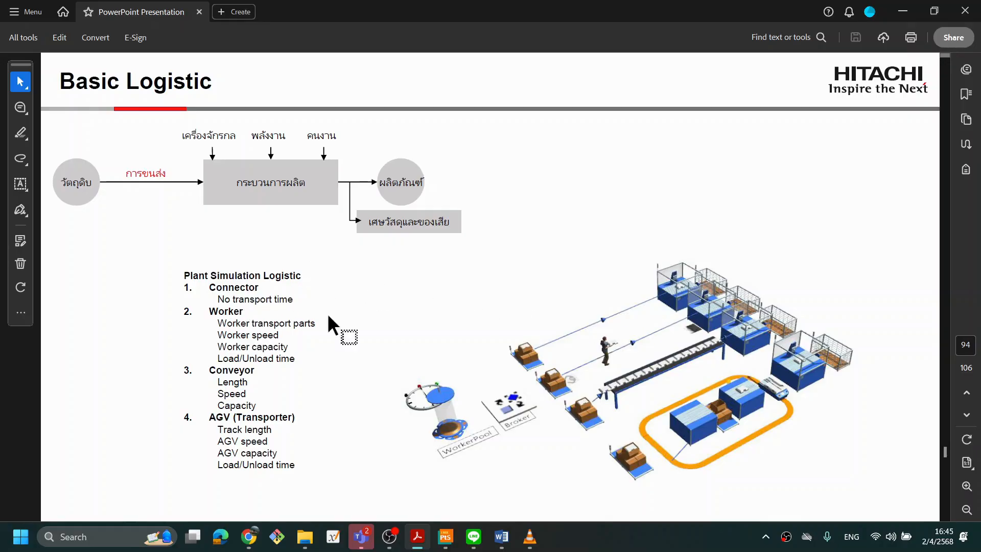
click(903, 11)
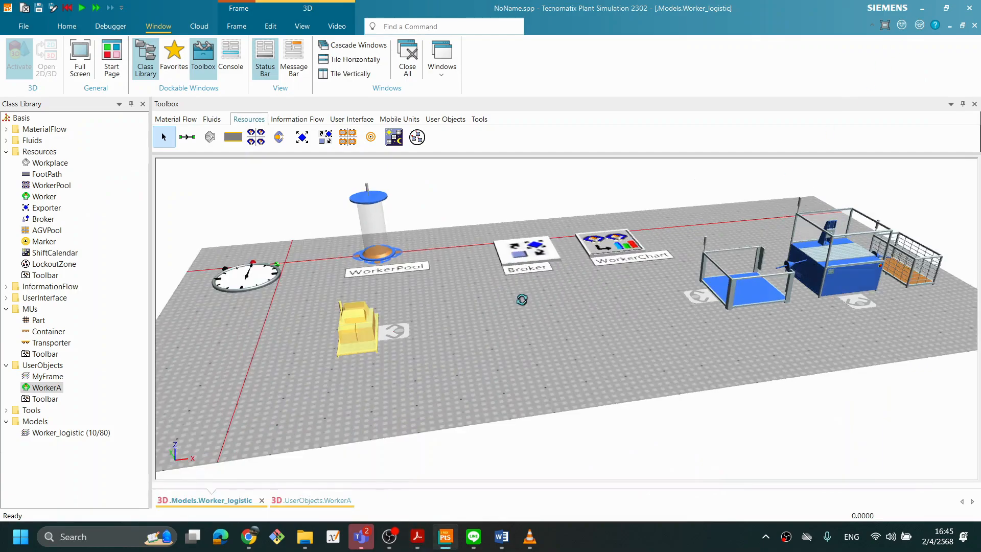
mouse_move(522, 300)
middle_down()
mouse_move(549, 309)
mouse_move(521, 313)
middle_up()
click(483, 333)
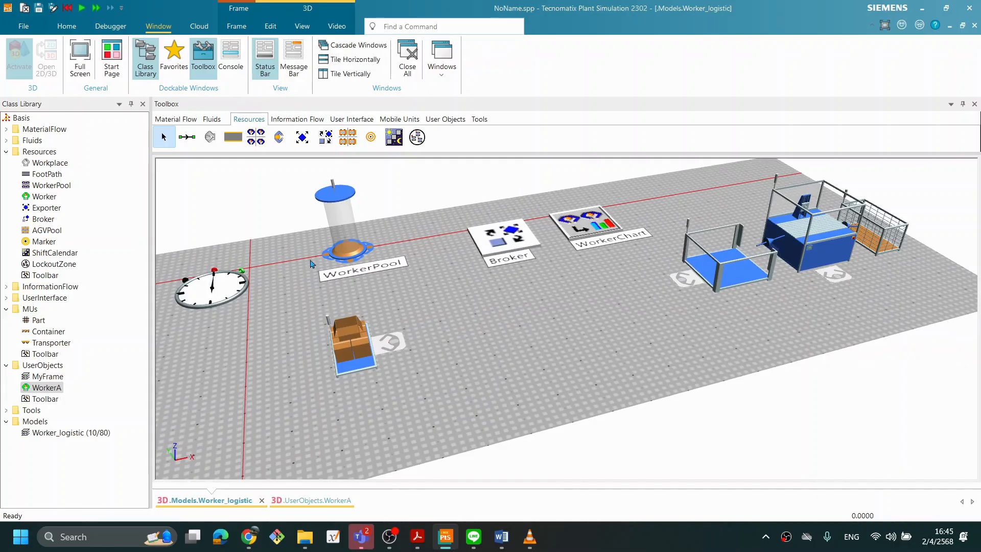
middle_drag(493, 278, 507, 285)
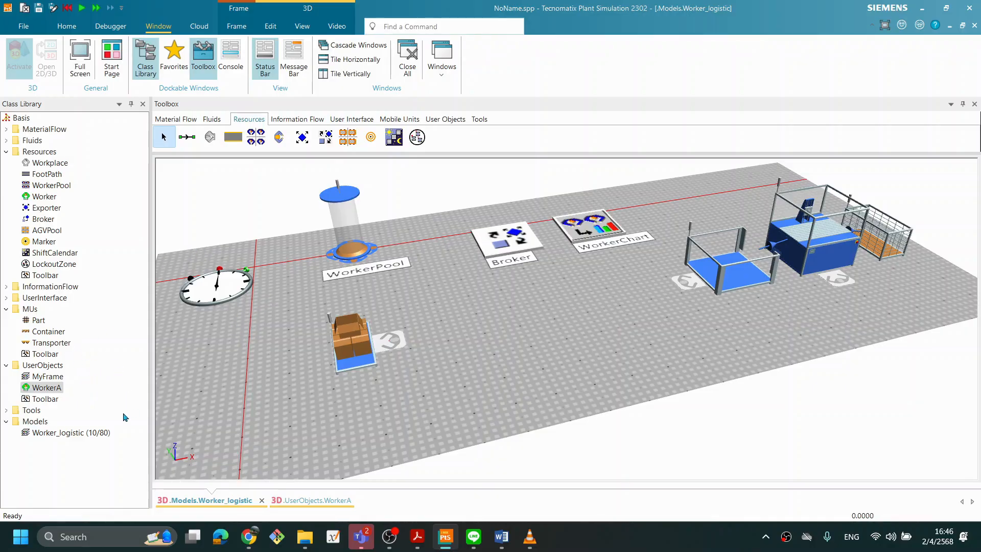
click(60, 432)
scroll(216, 416, down, 1)
scroll(217, 416, up, 1)
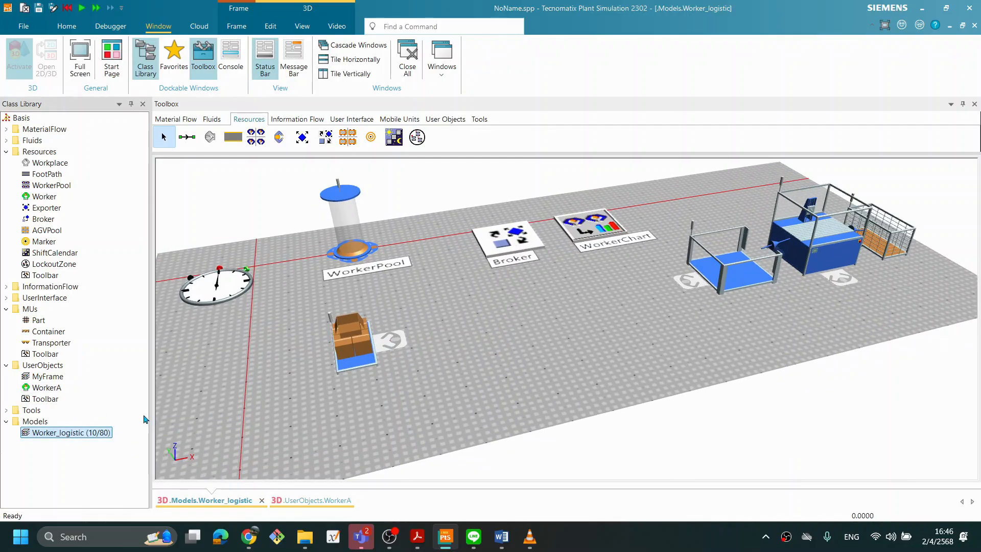
right_click(88, 434)
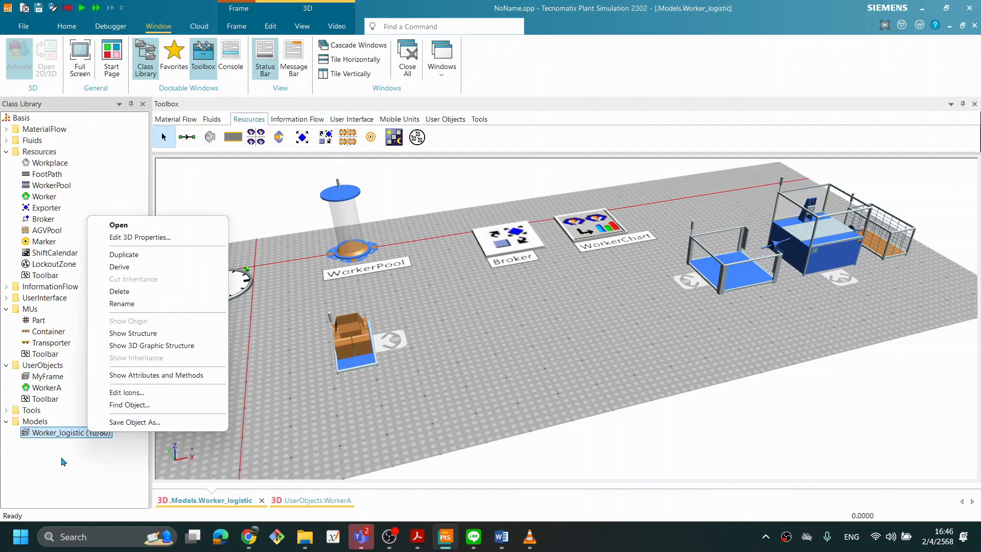
click(79, 434)
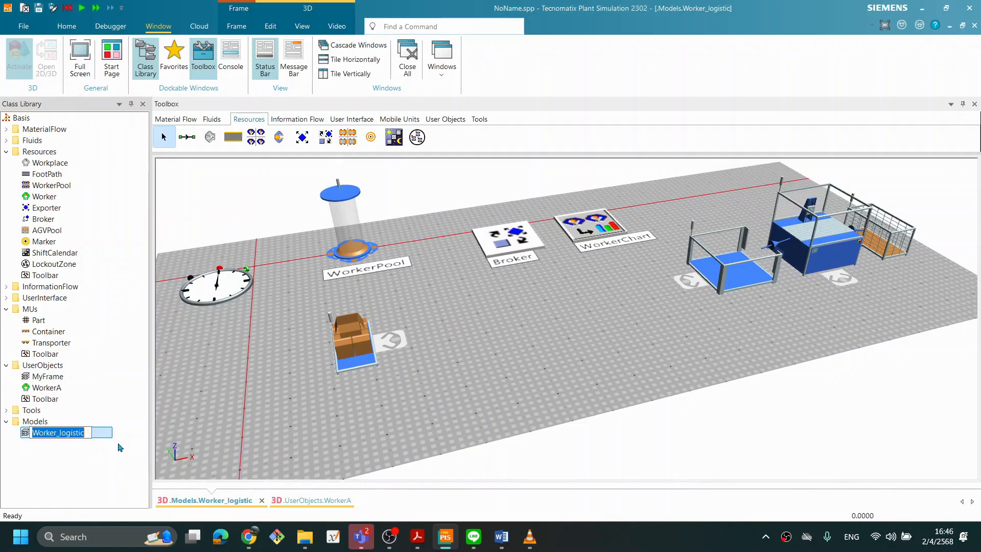
right_click(75, 438)
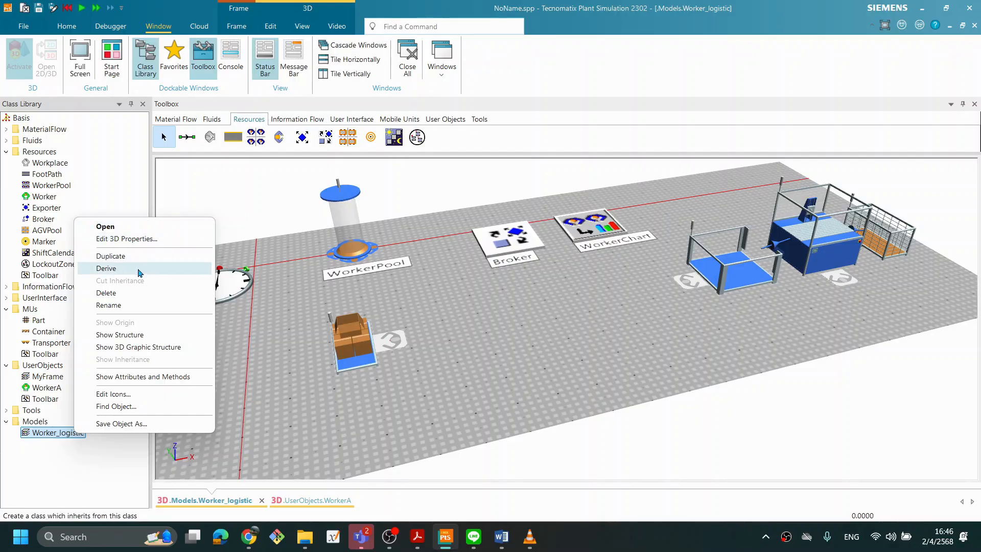
click(105, 461)
Create a new model frame in the Models folder of the class library
click(41, 423)
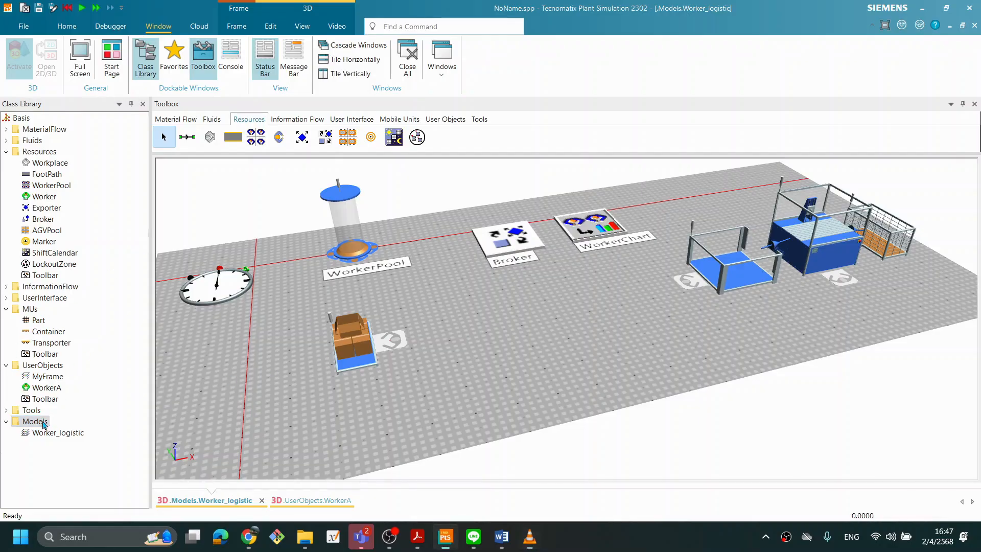
right_click(43, 422)
mouse_move(85, 253)
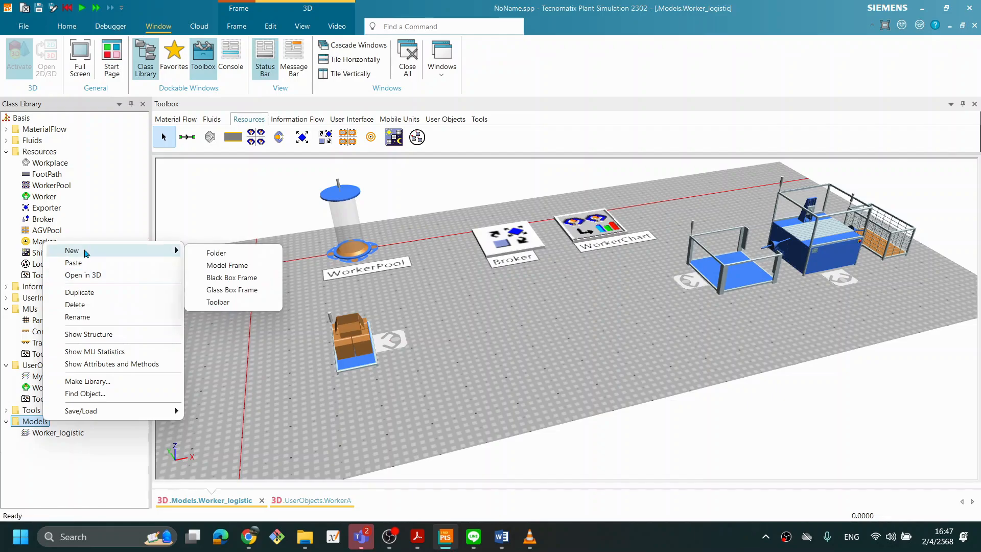
click(227, 265)
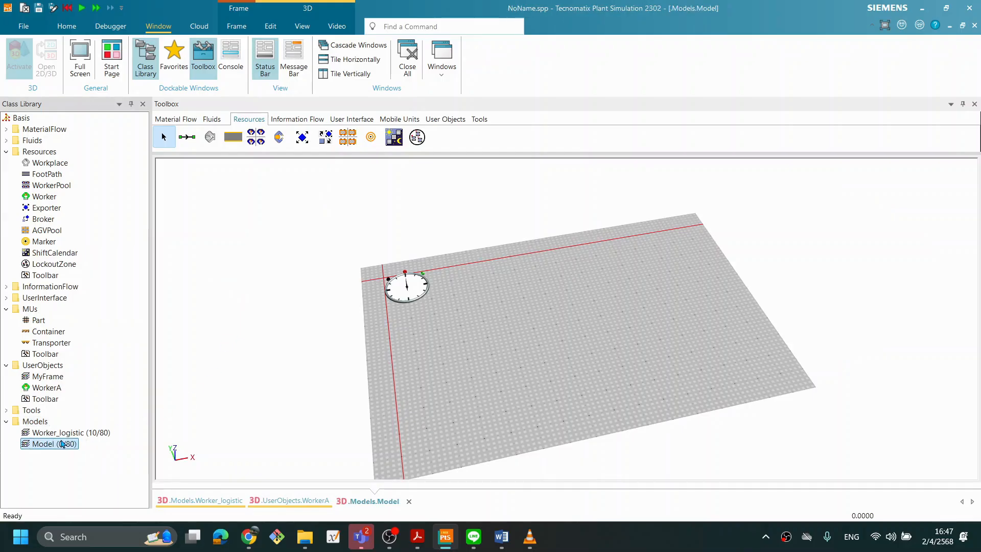
Rename the new model frame as Part_Desination
right_click(65, 446)
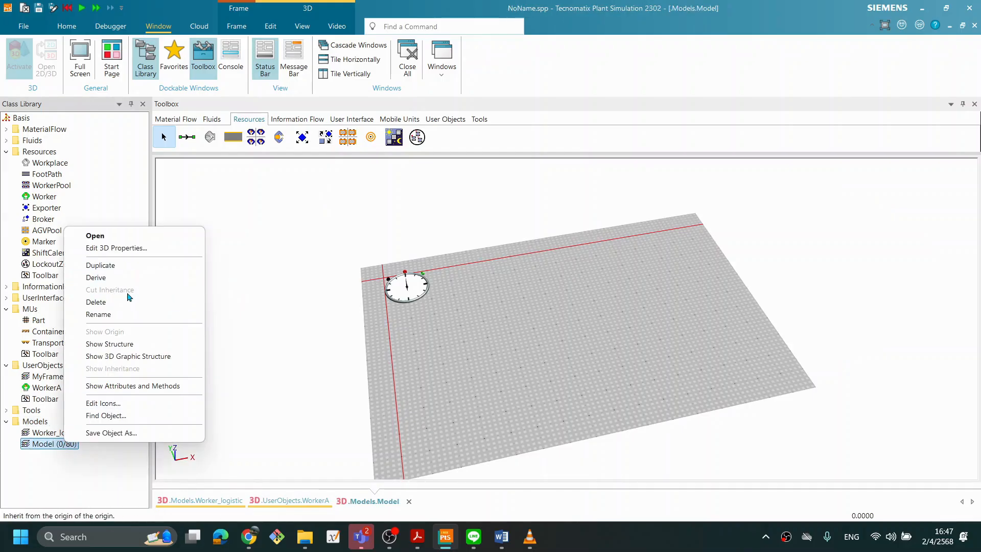
click(98, 314)
drag(493, 246, 439, 251)
text(Part_D)
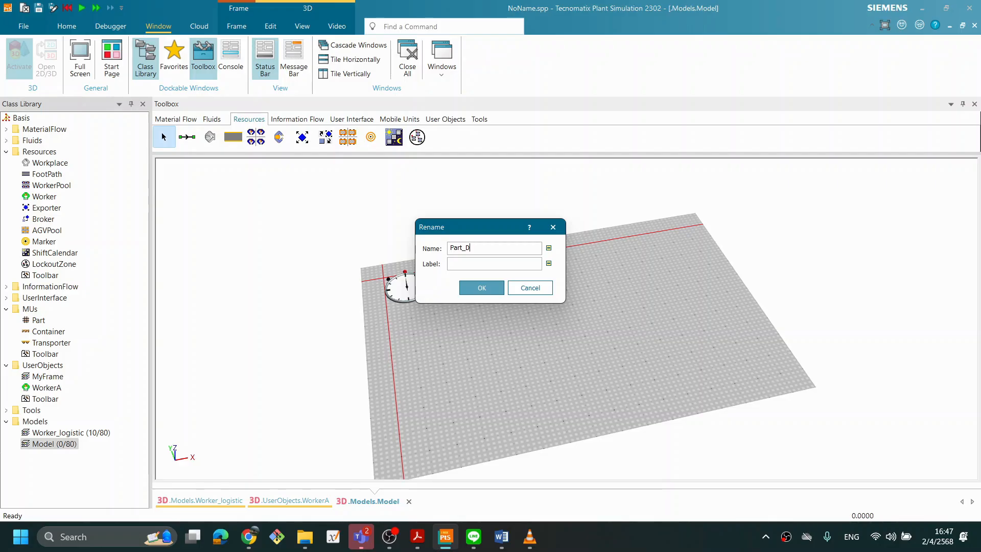
text(esination)
click(482, 289)
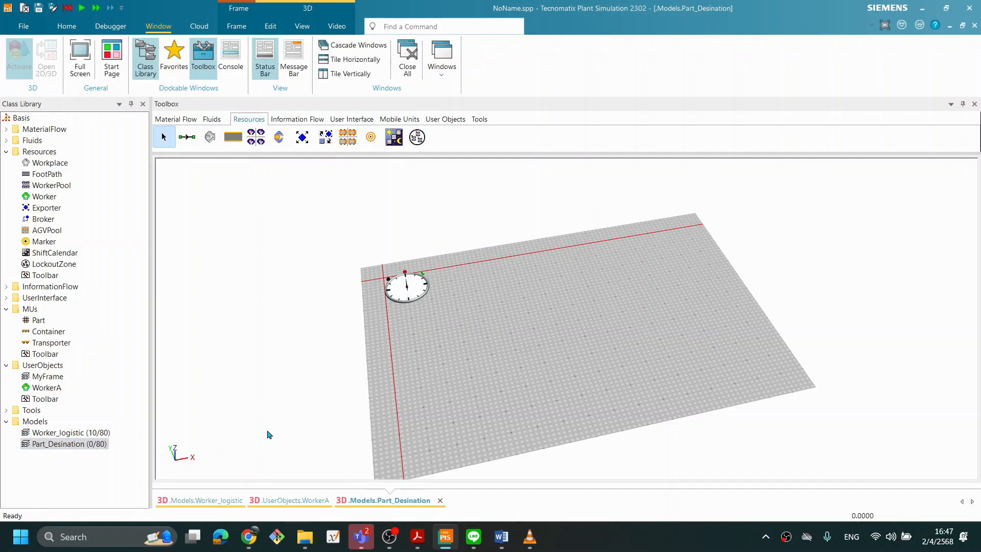
Place a Source below the event controller and a Buffer near the far corner of the frame, at about X 13 m, Y -2 m
middle_drag(573, 352, 570, 357)
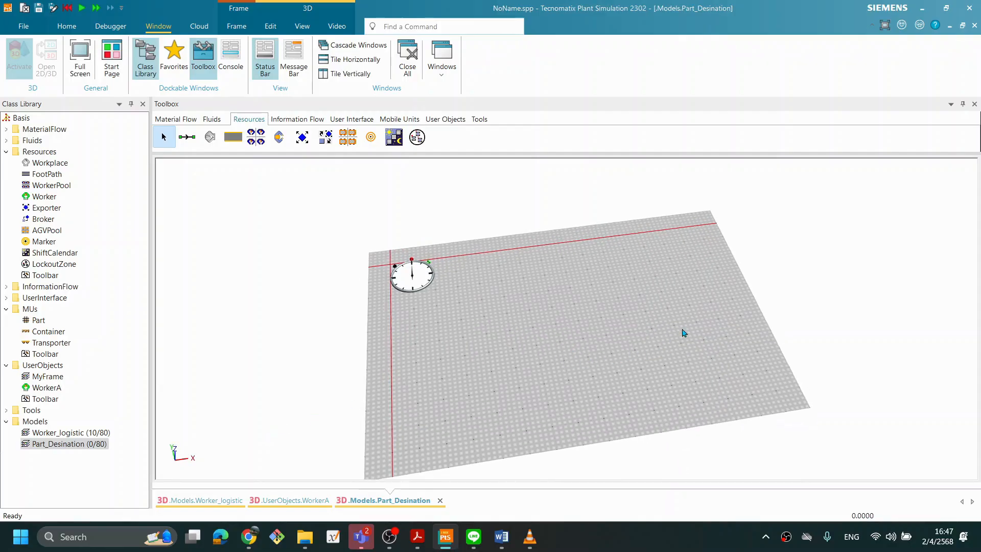
middle_drag(664, 316, 614, 340)
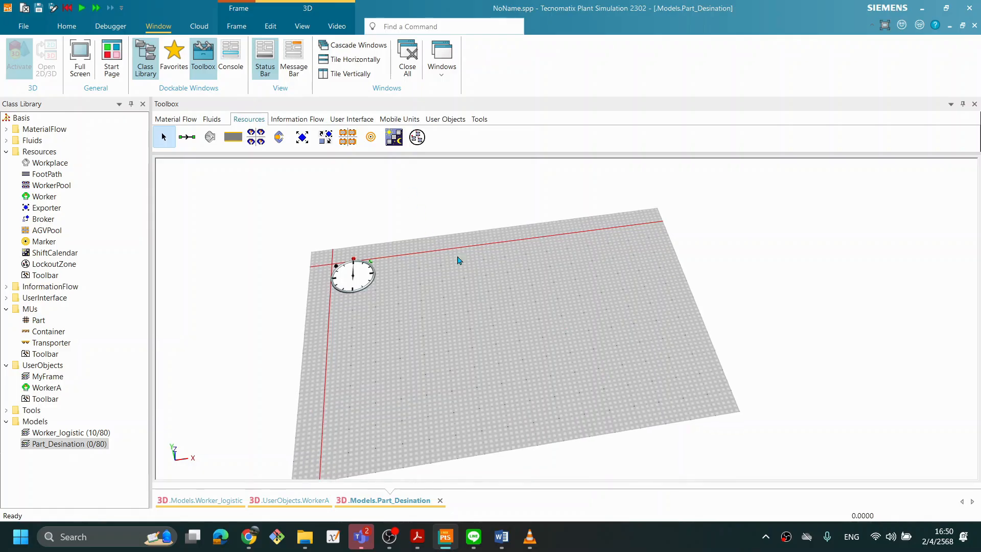
middle_drag(458, 260, 567, 295)
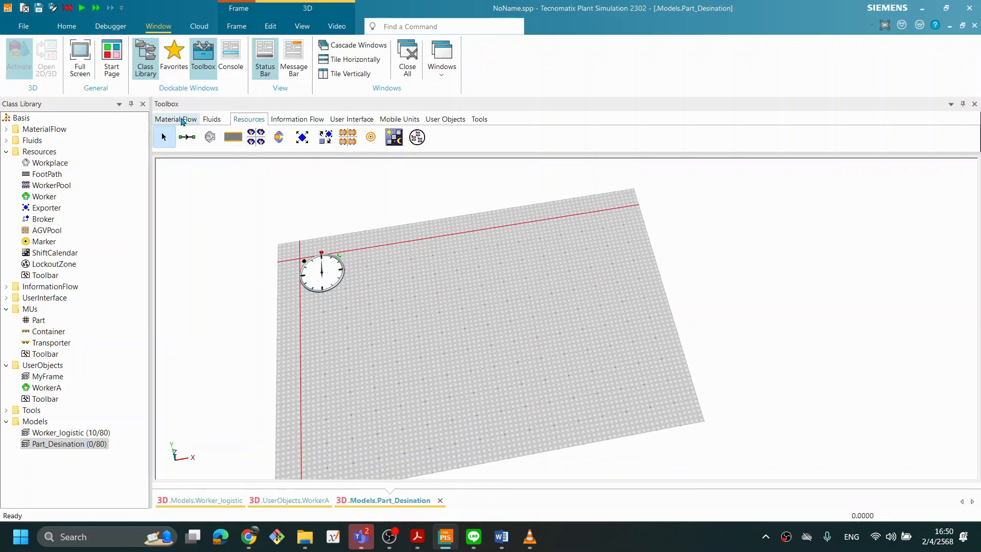
click(190, 122)
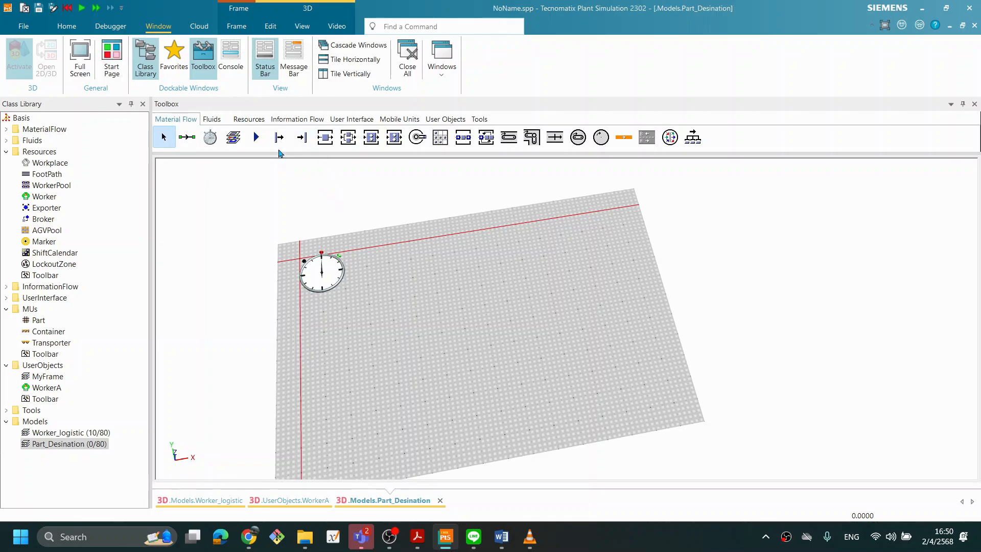
drag(279, 136, 339, 348)
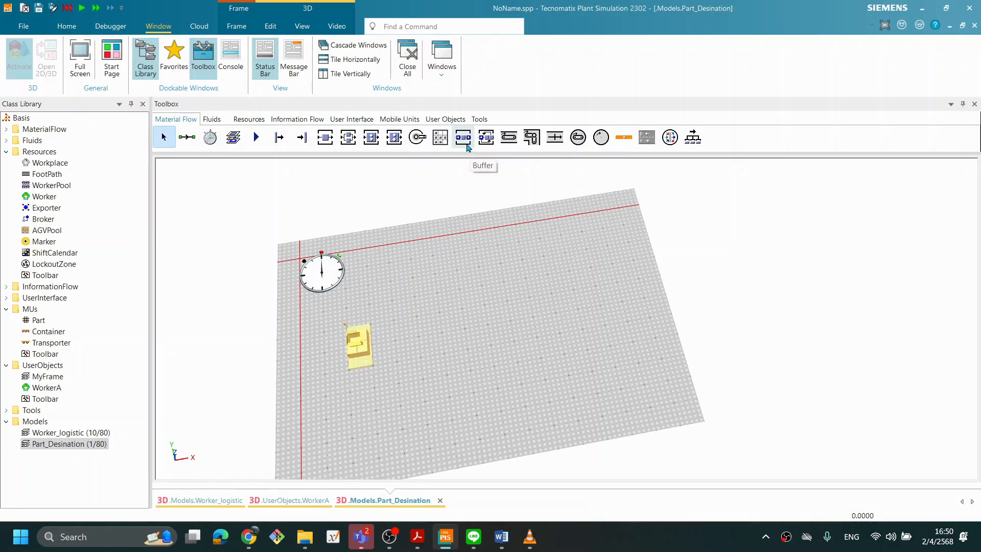
drag(466, 148, 565, 244)
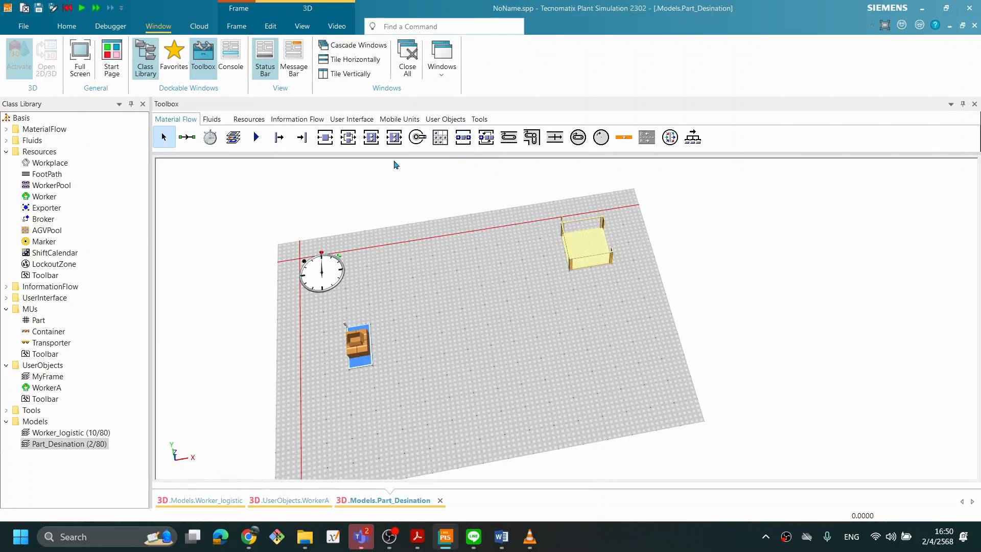
click(607, 289)
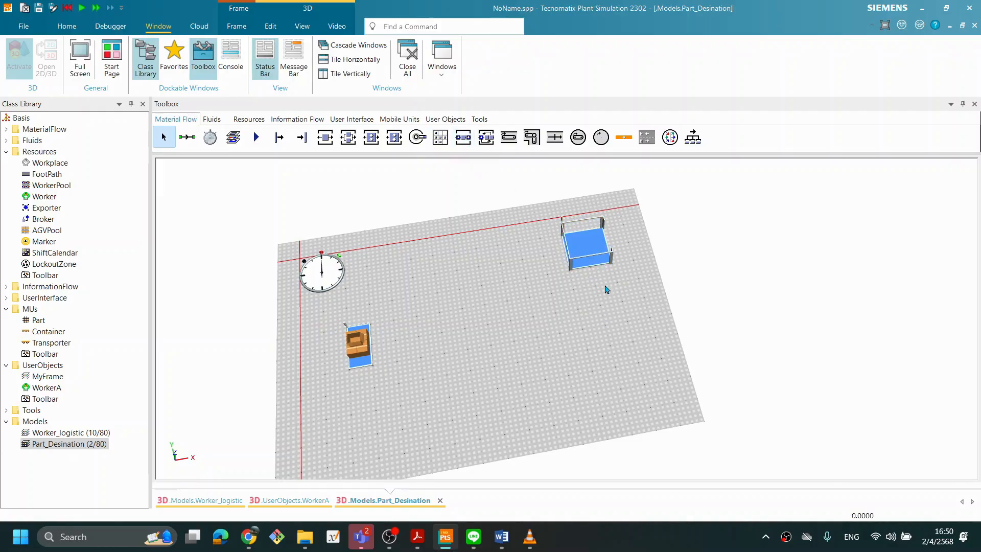
Rename the buffer as BufferA and look through its importer, statistics, controls and user-defined settings
double_click(586, 250)
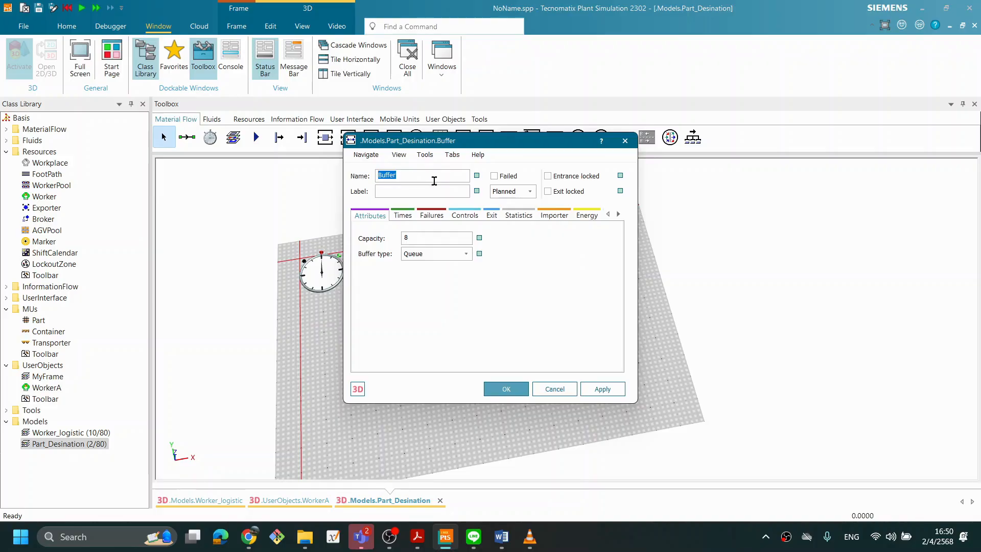
text(B)
click(618, 214)
click(619, 215)
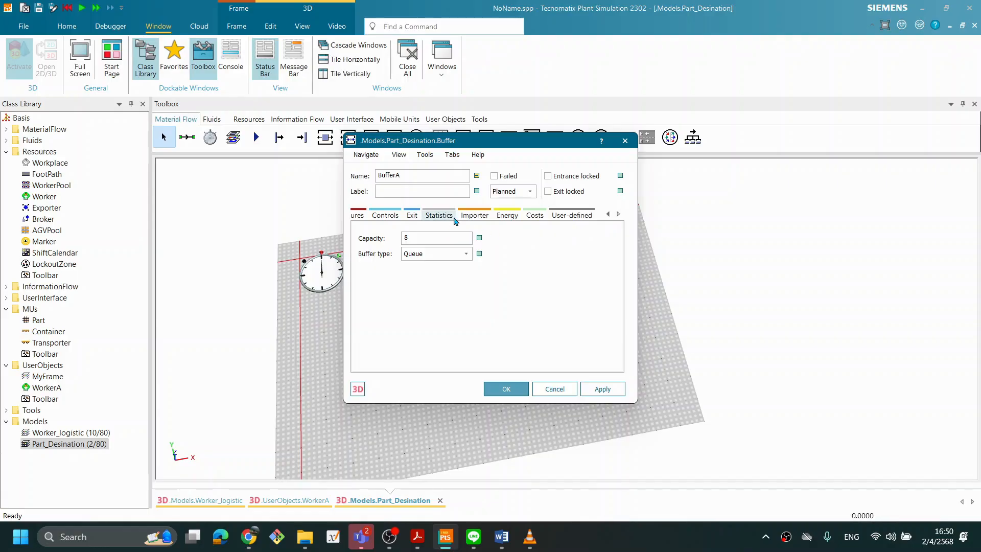
click(564, 216)
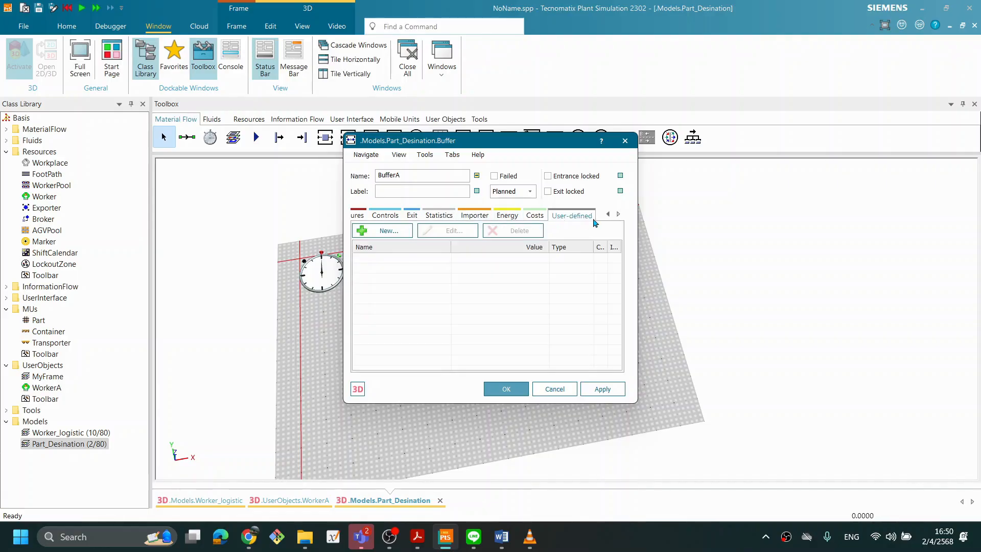
click(474, 216)
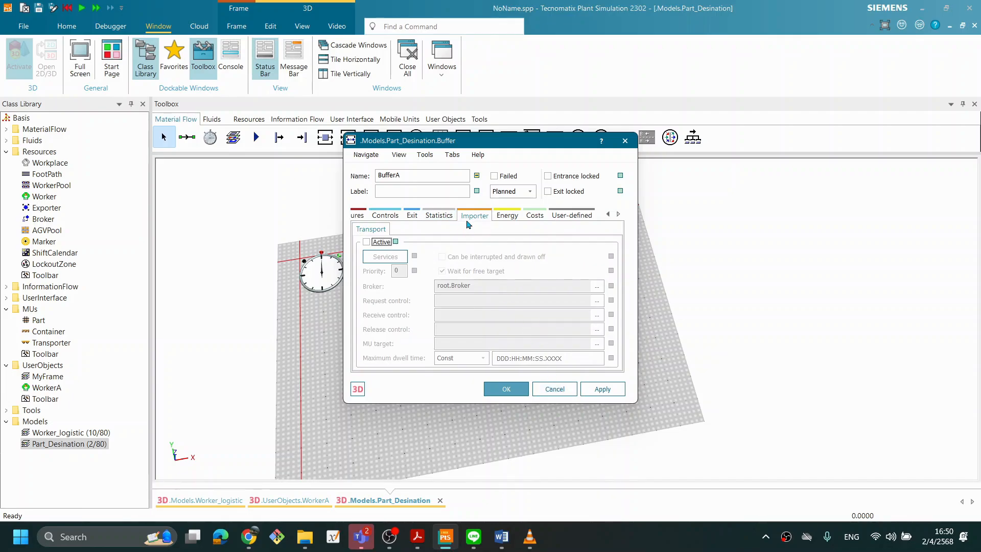
click(439, 215)
click(385, 215)
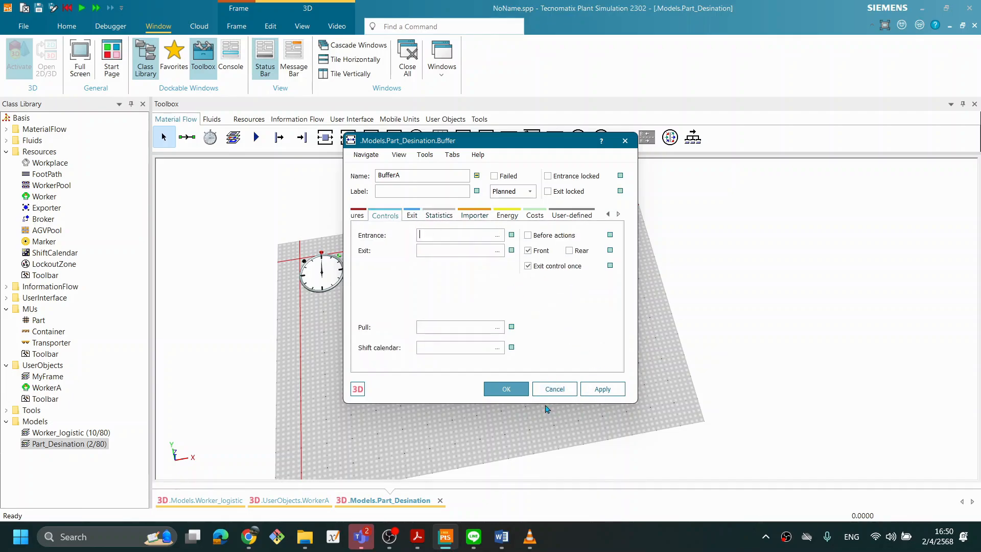
click(507, 388)
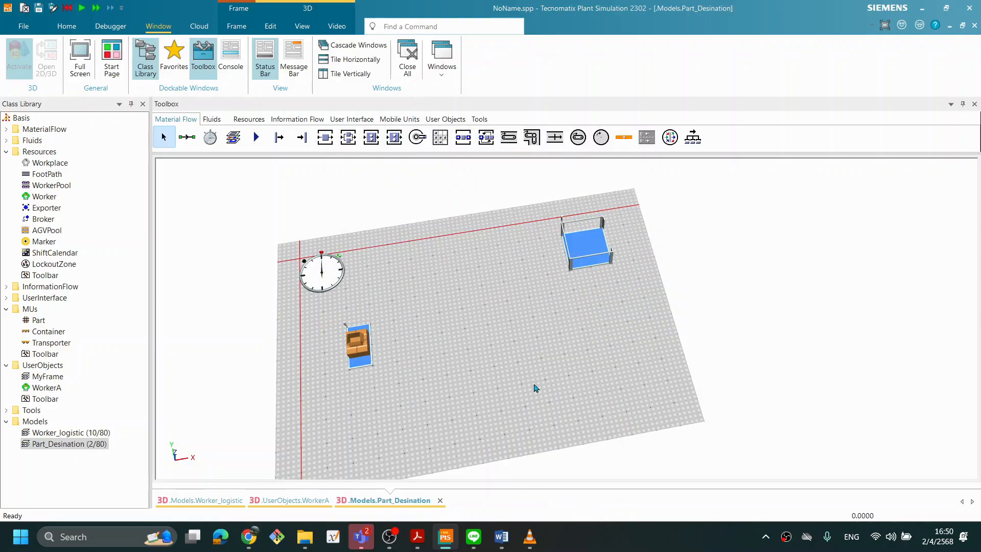
Activate the name caption in BufferA's 3D properties so its name is displayed at the buffer
click(679, 546)
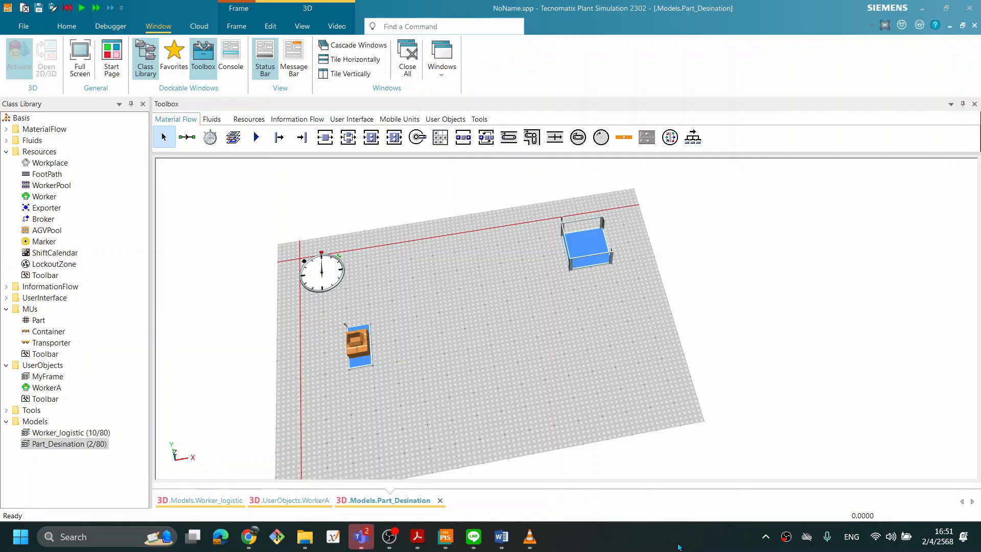
right_click(587, 253)
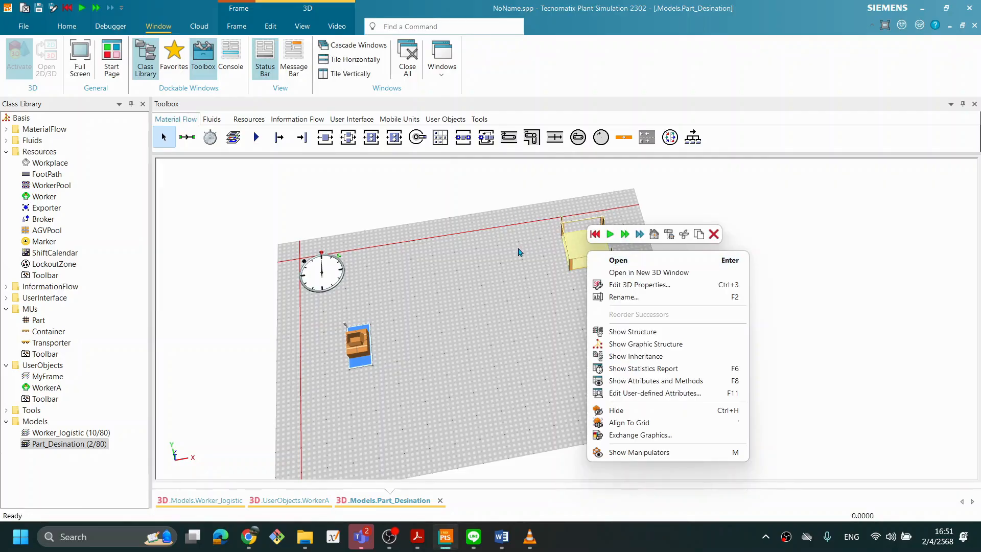
click(488, 257)
right_click(604, 244)
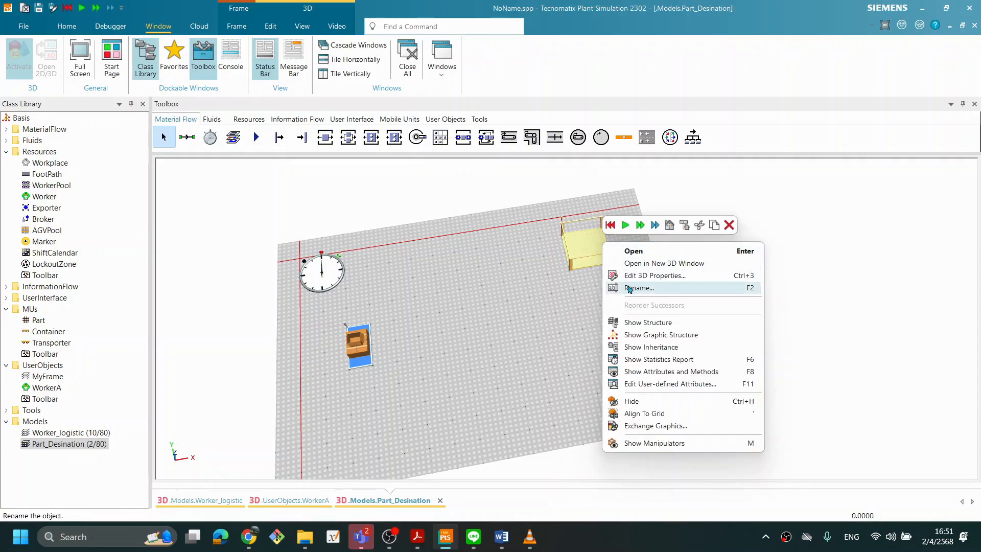
click(644, 275)
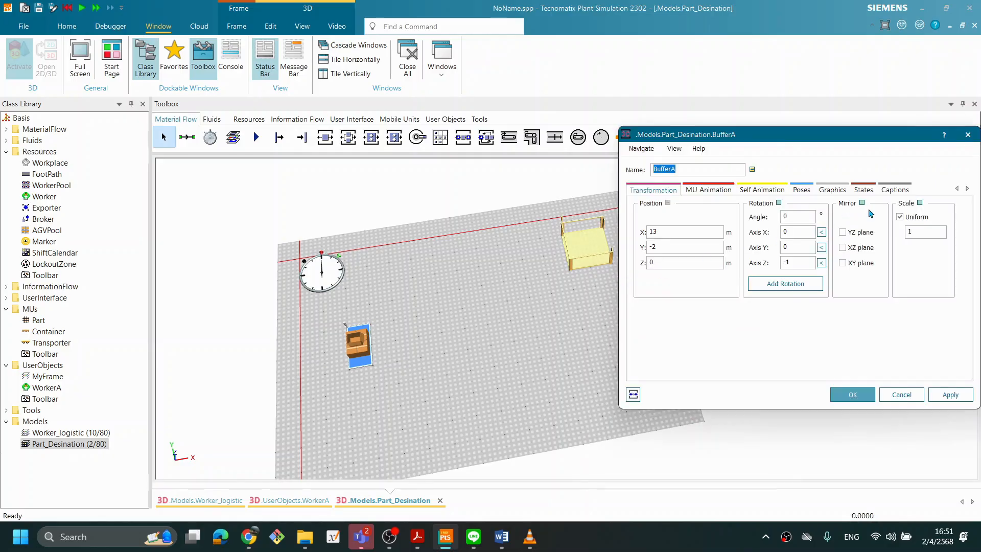
click(891, 190)
click(643, 203)
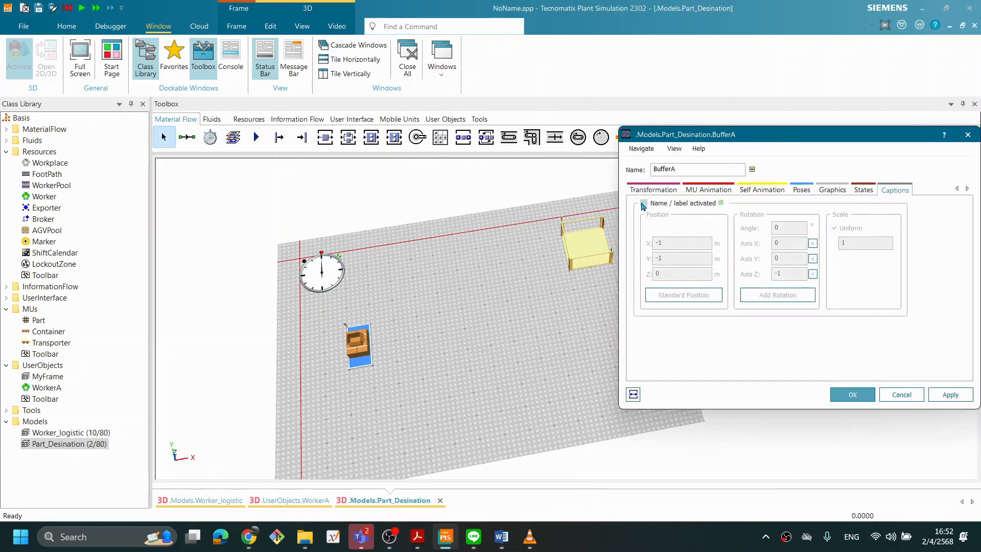
click(948, 396)
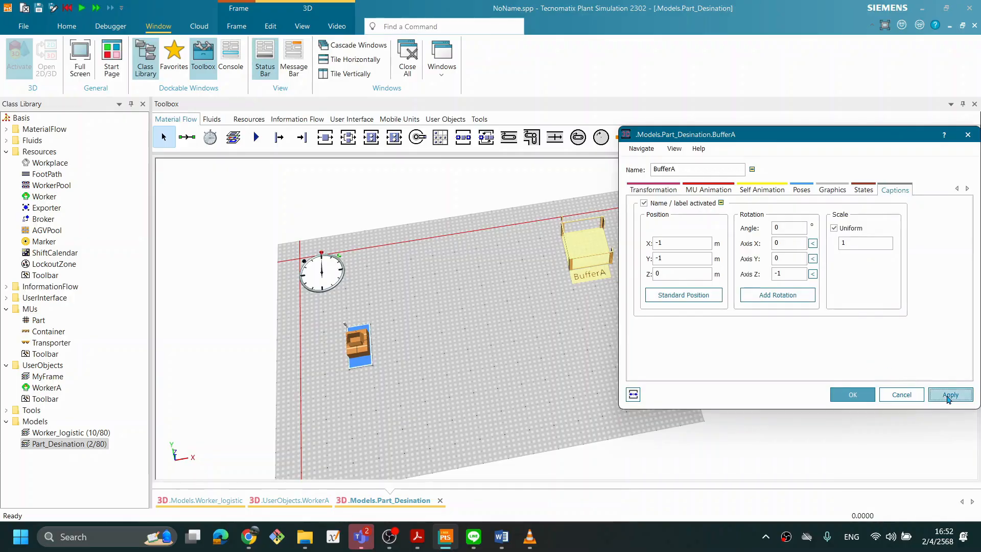
click(852, 395)
Copy BufferA to a free spot in front of it in the frame and rename the copy as BufferB
middle_drag(612, 368, 595, 363)
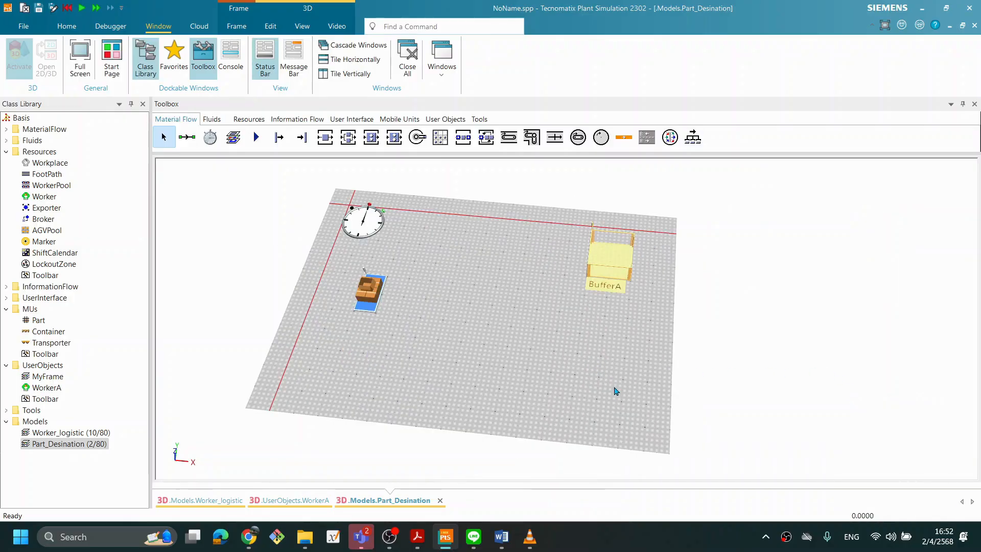
middle_drag(620, 394, 596, 387)
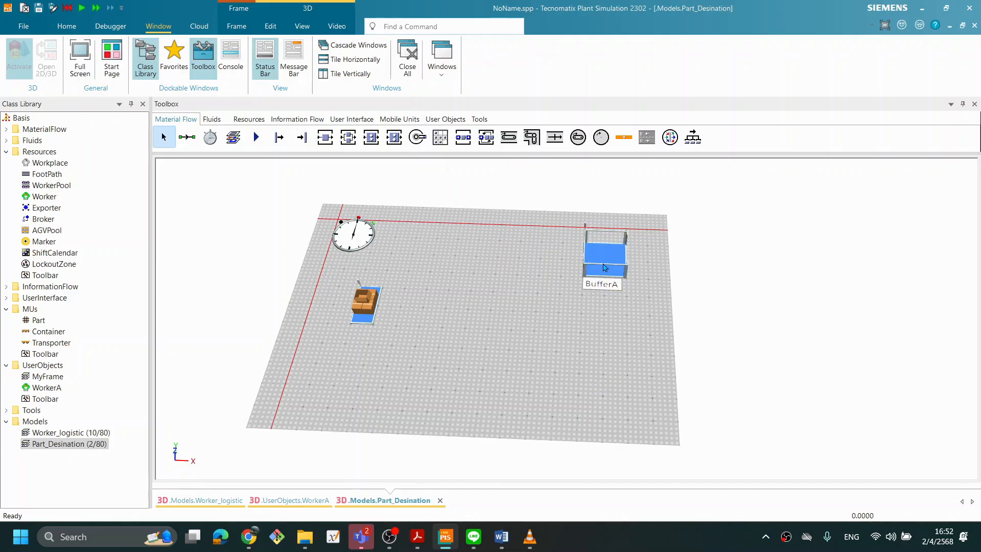
ctrl+drag(605, 263, 613, 360)
middle_drag(551, 273, 566, 300)
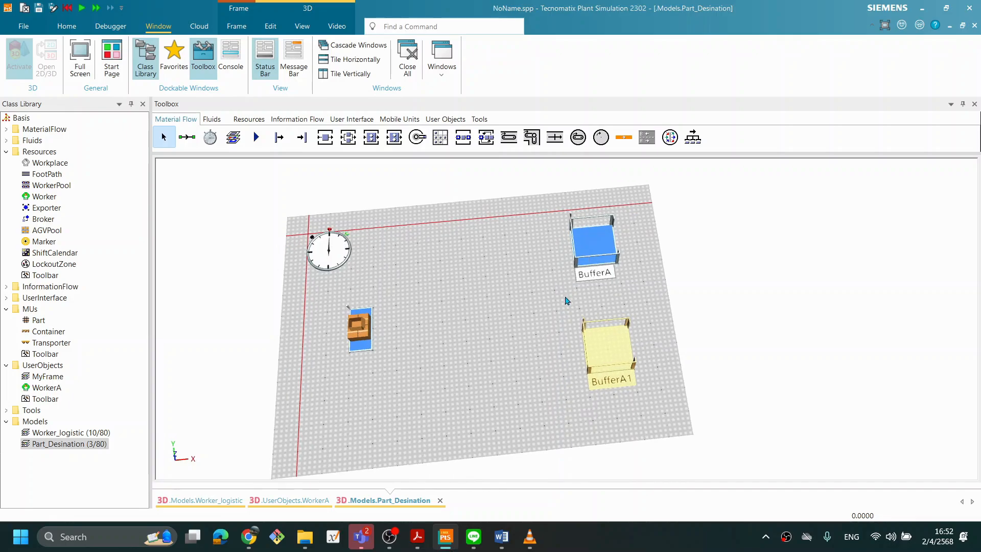
right_click(617, 350)
click(654, 185)
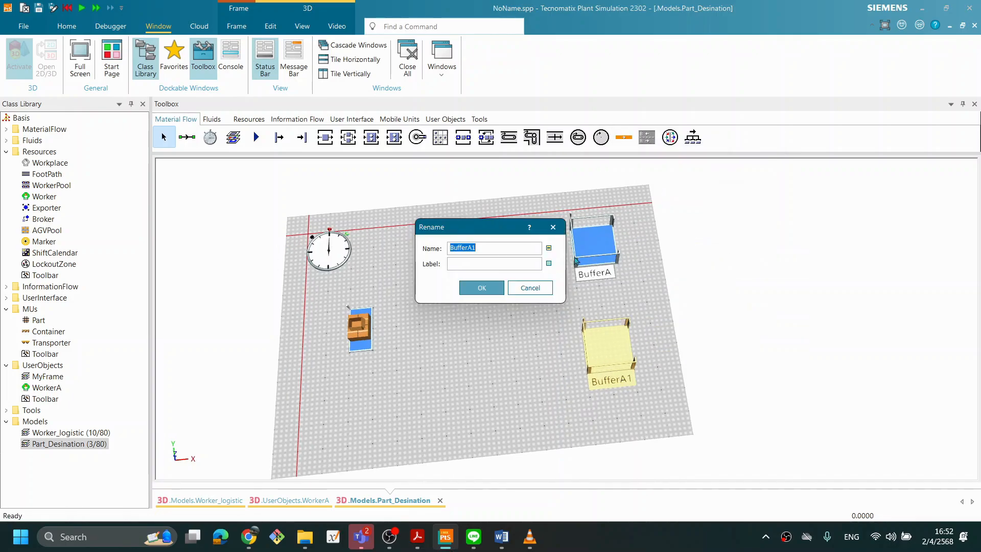
click(489, 250)
text(B)
click(481, 287)
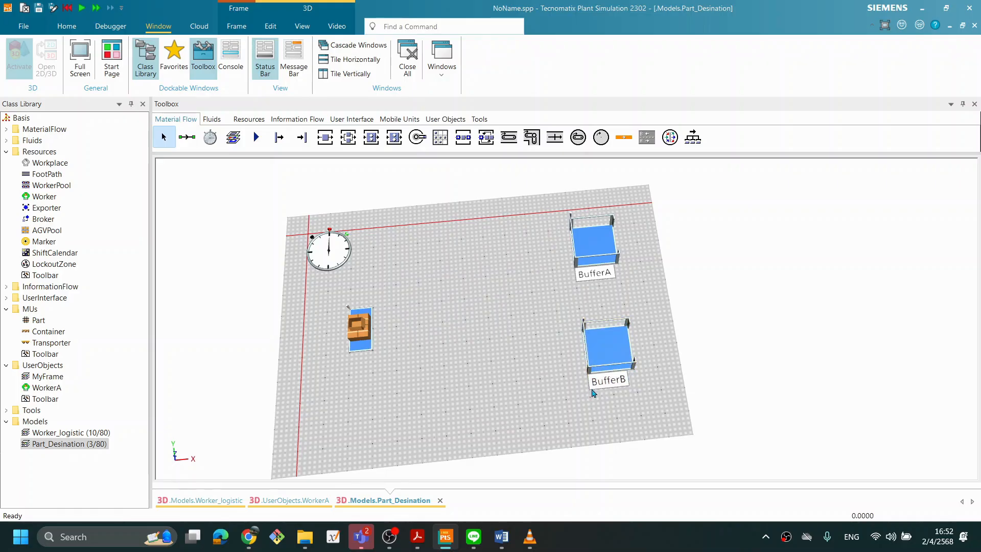
Duplicate the Part class from the MUs folder twice and place both copies in the UserObjects folder
middle_drag(578, 384, 506, 351)
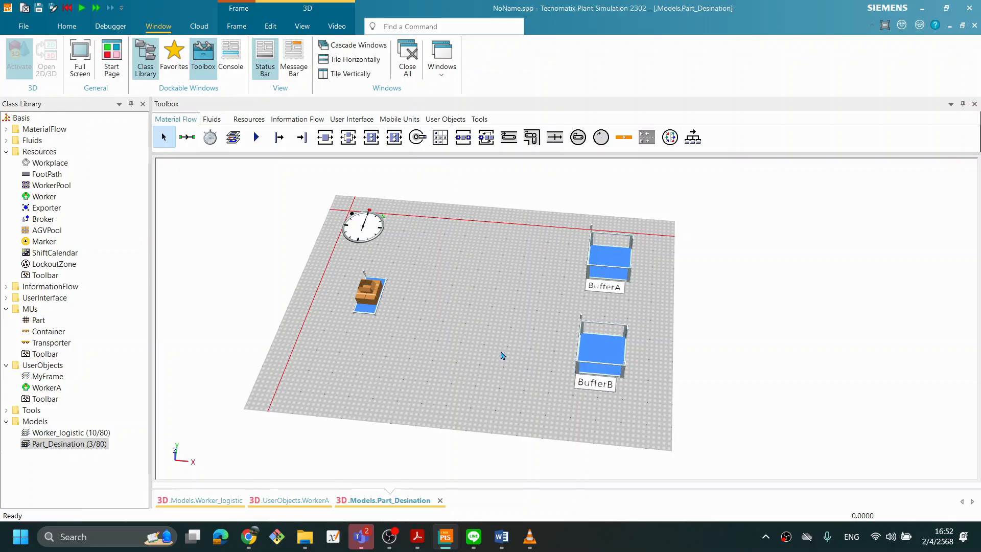
middle_drag(471, 352, 476, 365)
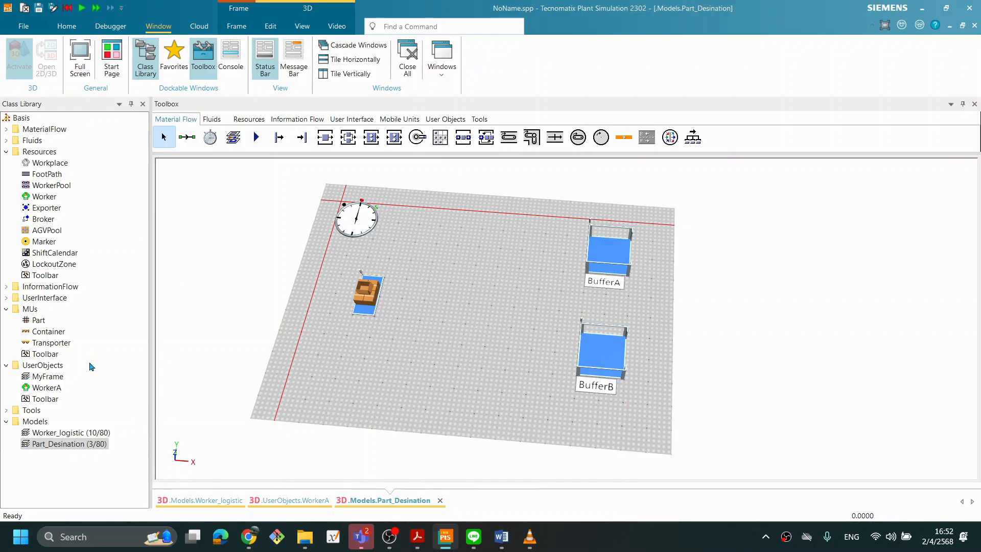
click(40, 320)
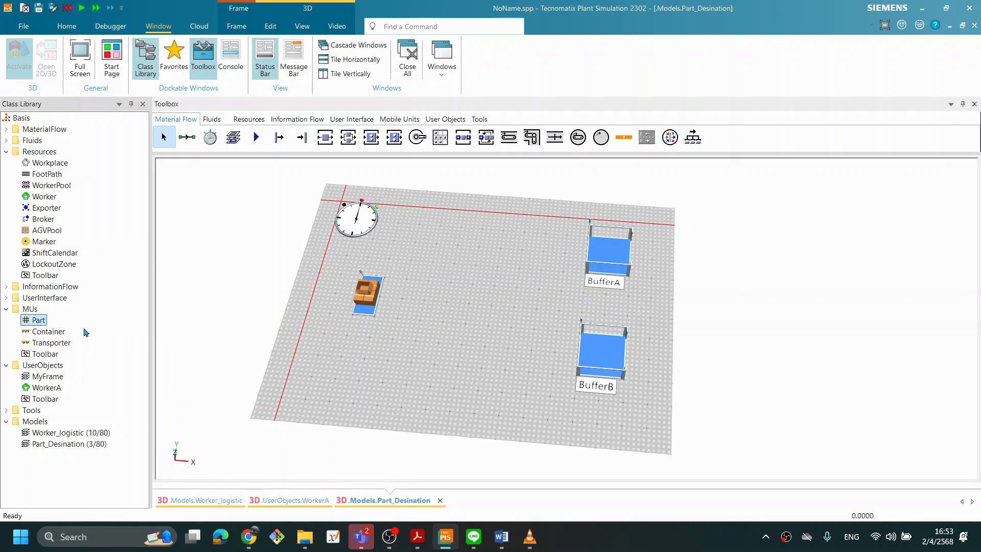
right_click(41, 323)
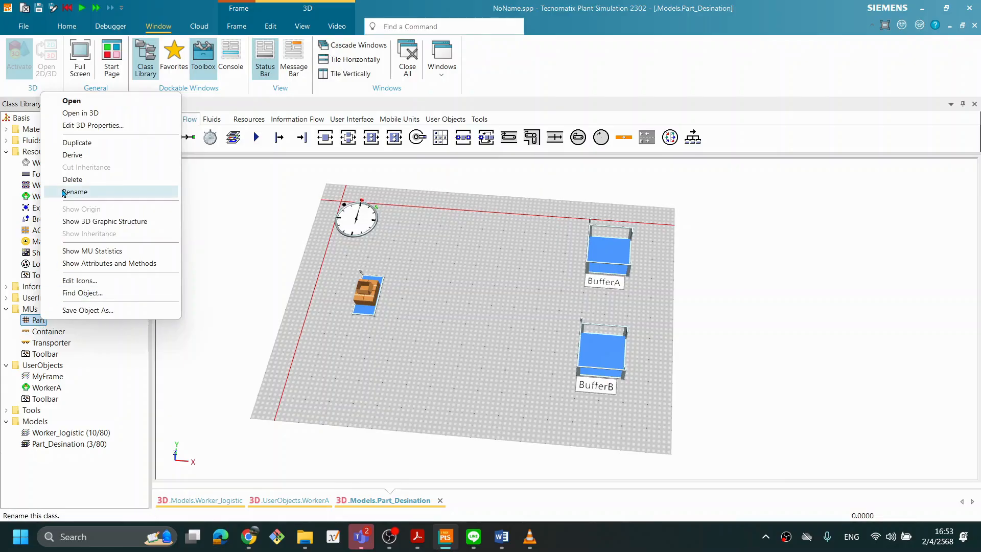
click(76, 143)
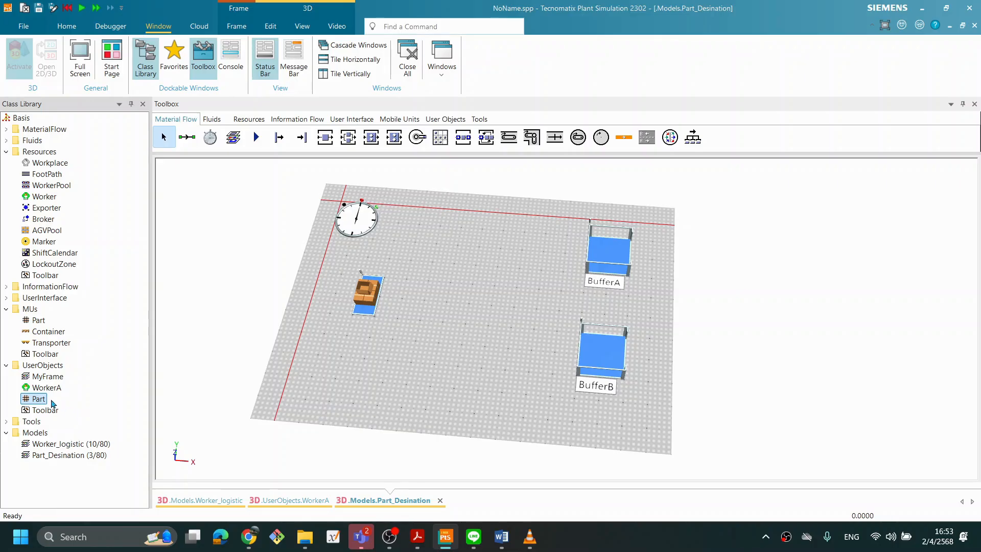
click(41, 399)
click(62, 397)
click(43, 321)
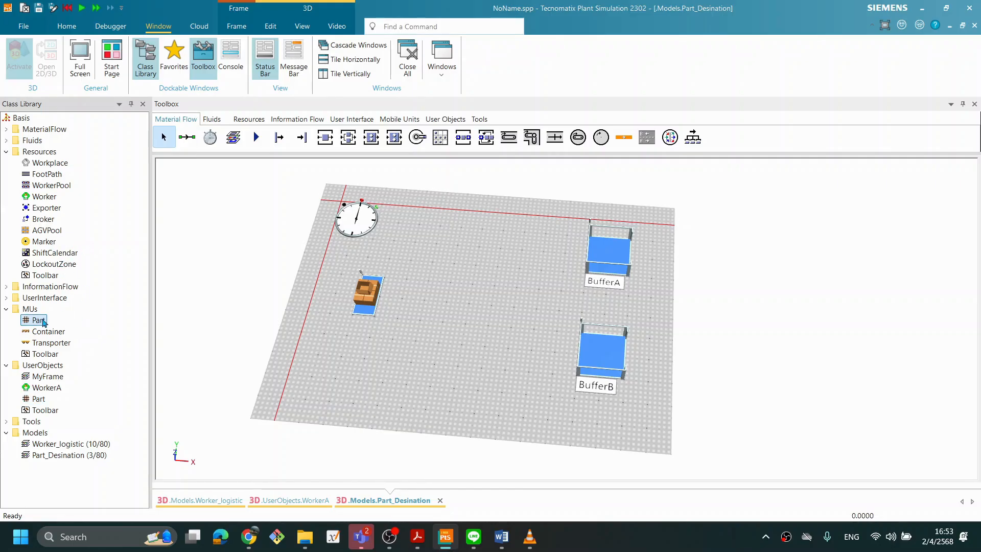
right_click(43, 321)
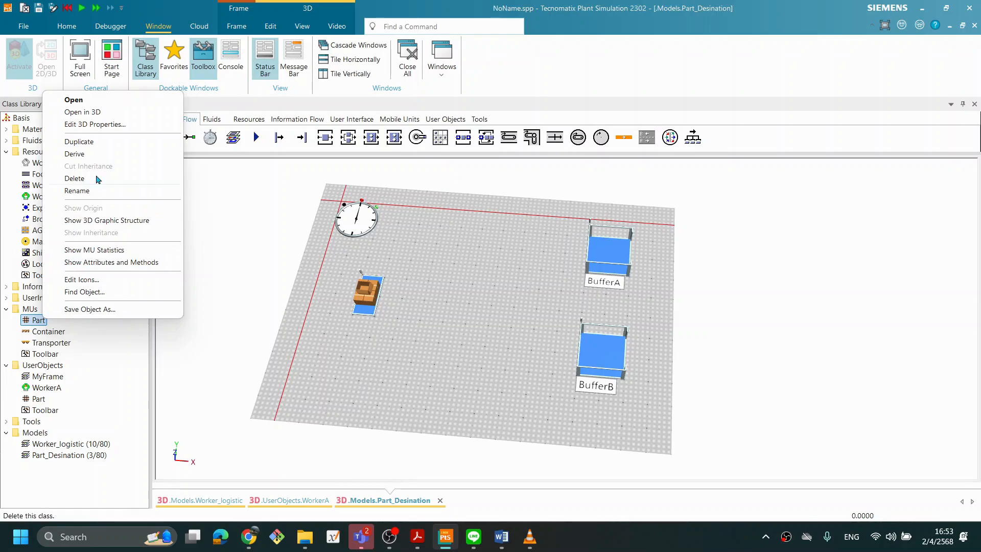
click(94, 156)
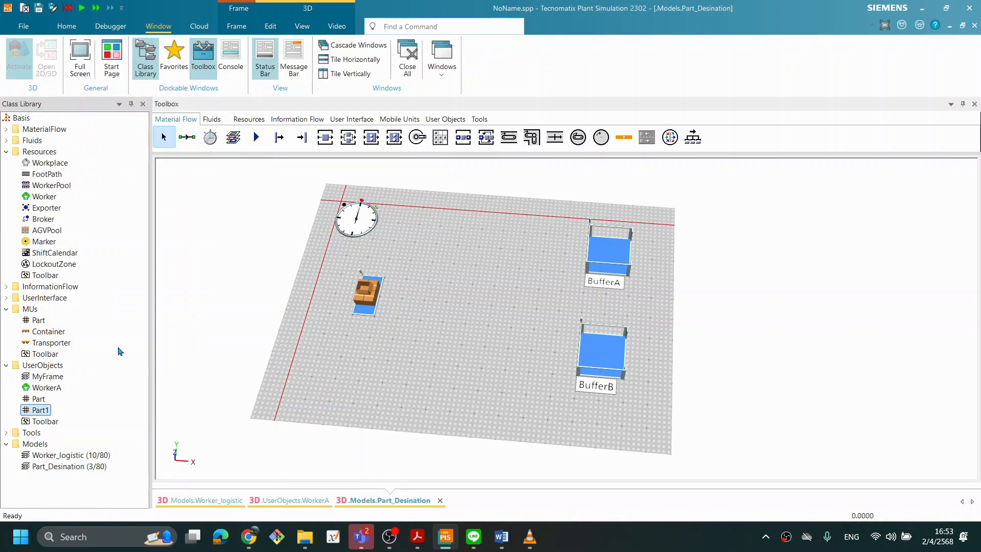
Rename the first part copy in UserObjects as PartA
click(47, 401)
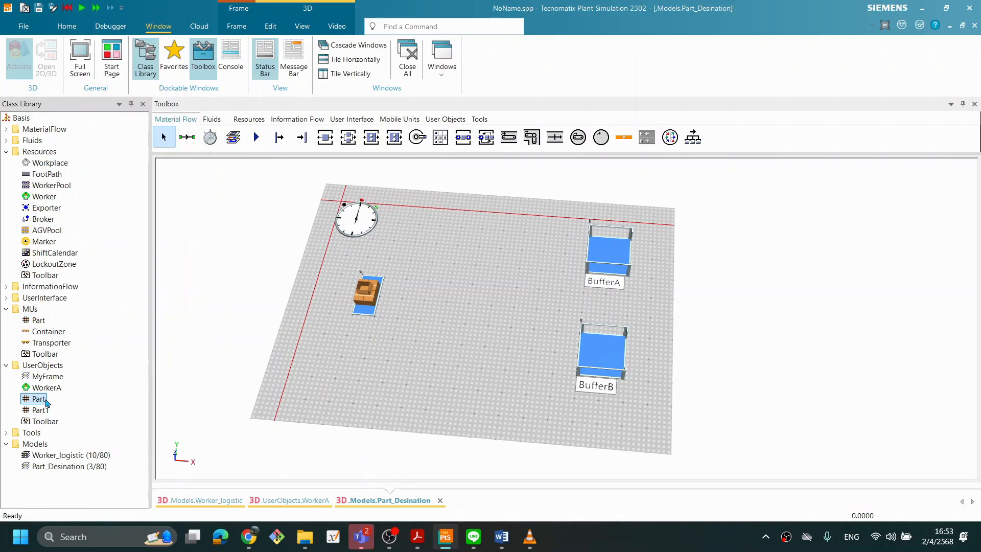
right_click(47, 402)
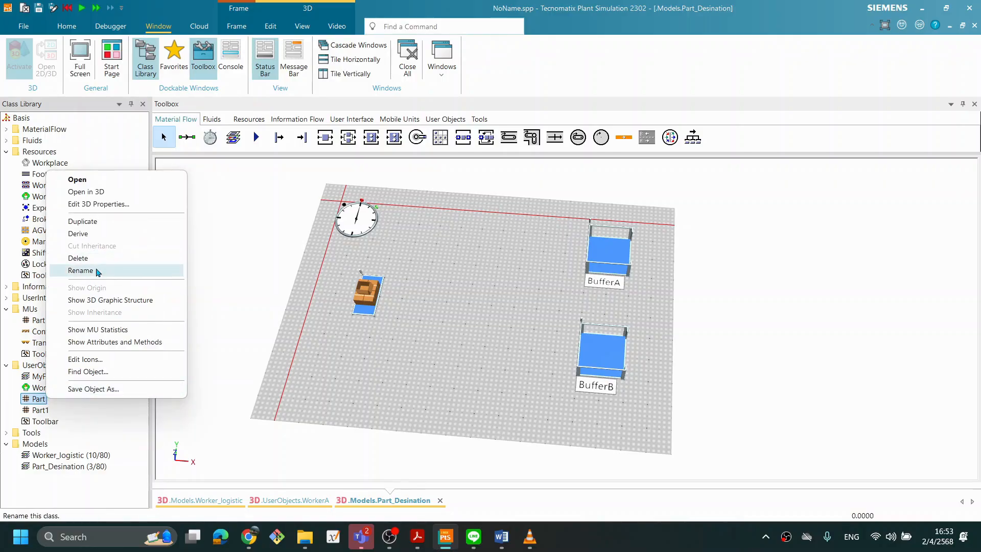
click(81, 269)
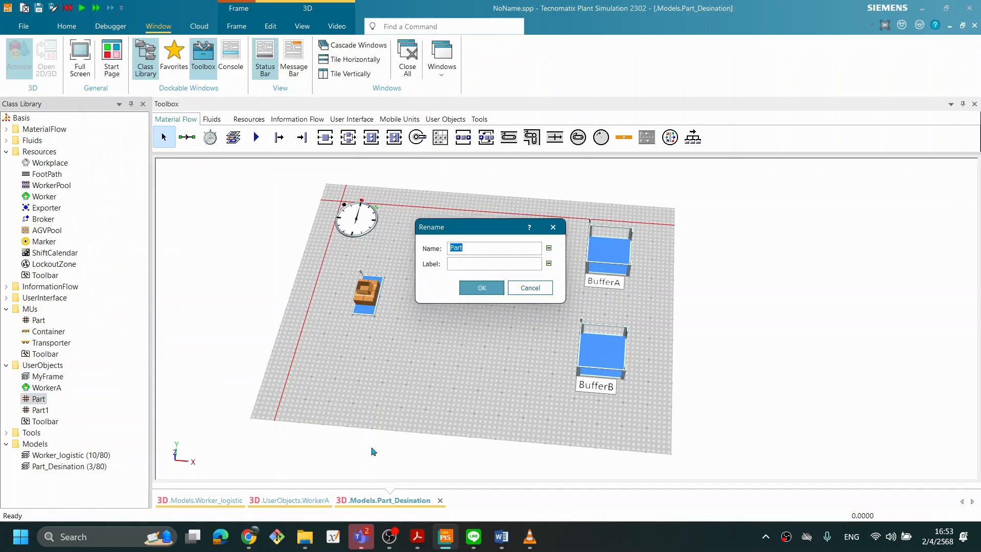
text(P)
click(481, 288)
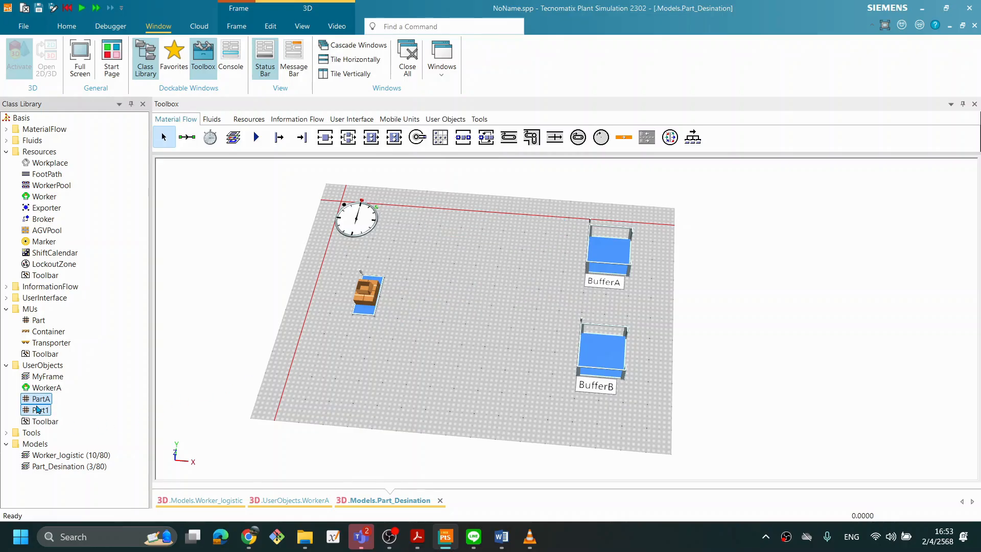
Rename the second part copy in UserObjects as PartB
click(39, 409)
right_click(46, 409)
click(94, 280)
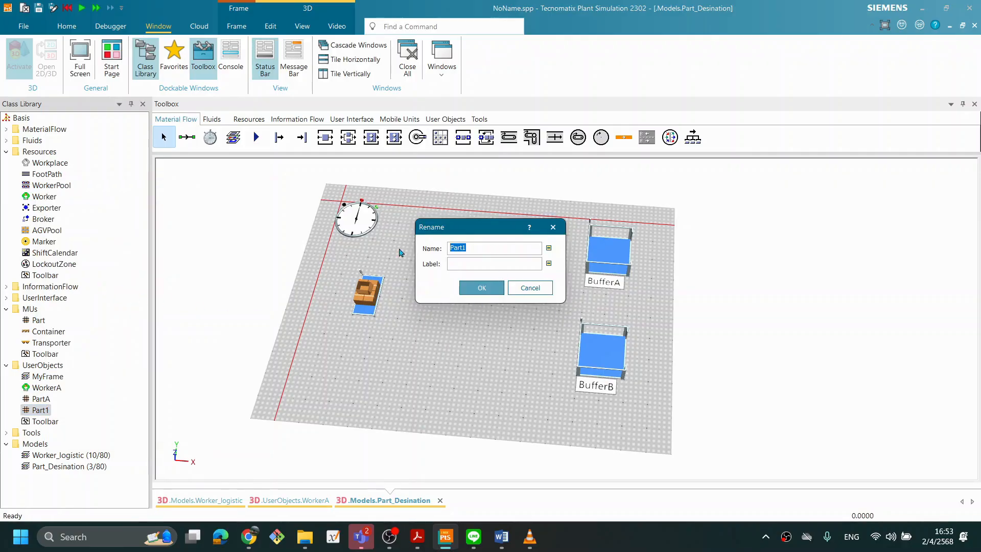
text(PartB)
click(483, 287)
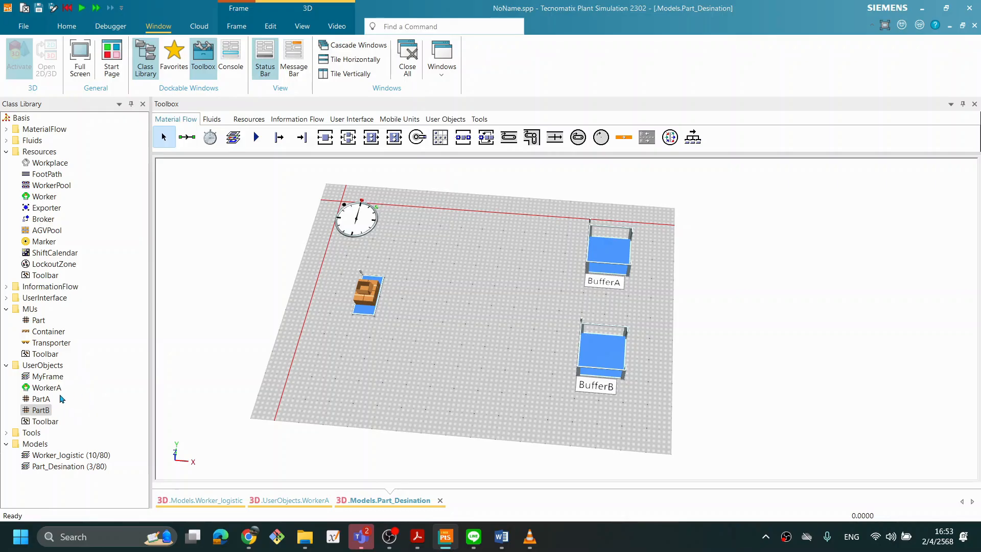
Look through the attributes of PartA and PartB and PartB's 3D appearance settings without changing anything
double_click(42, 399)
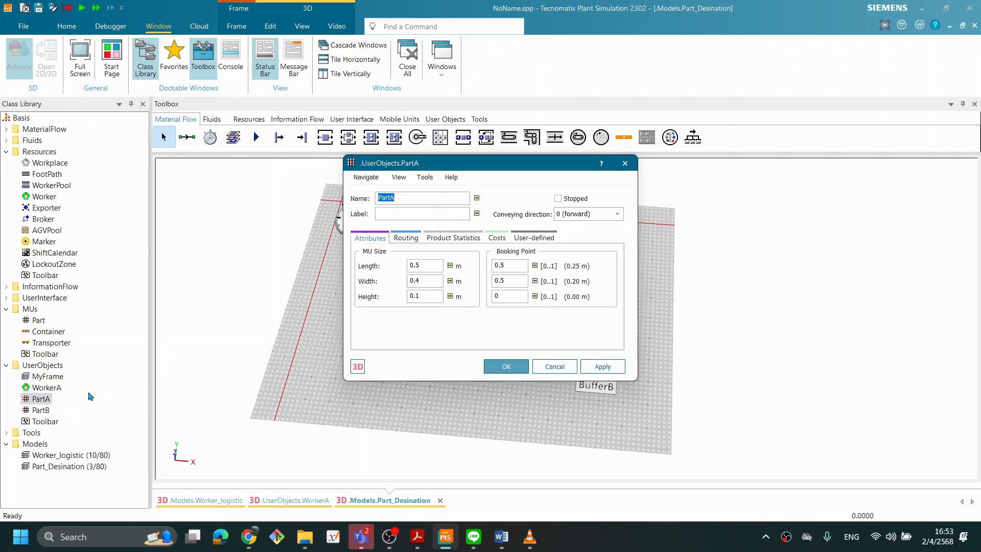
drag(476, 165, 375, 166)
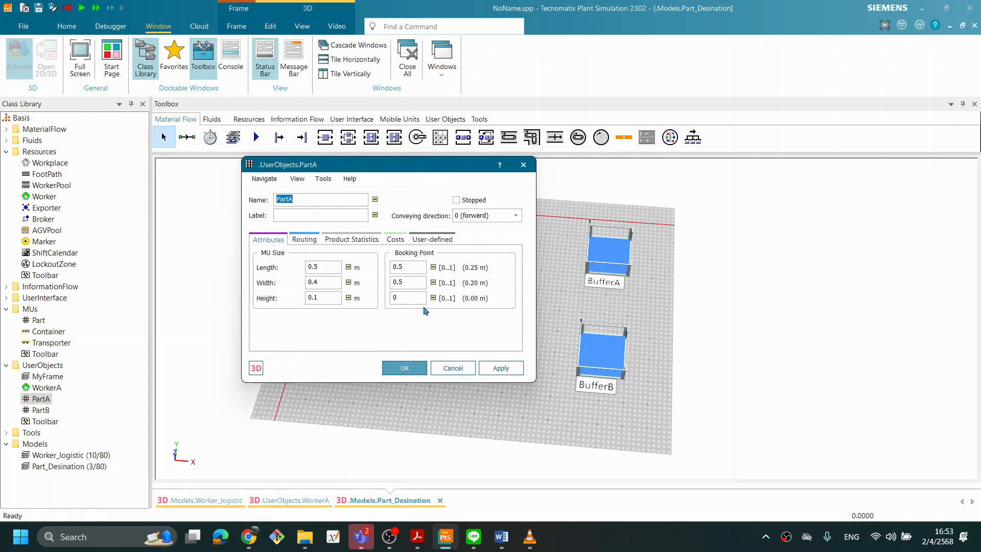
click(453, 367)
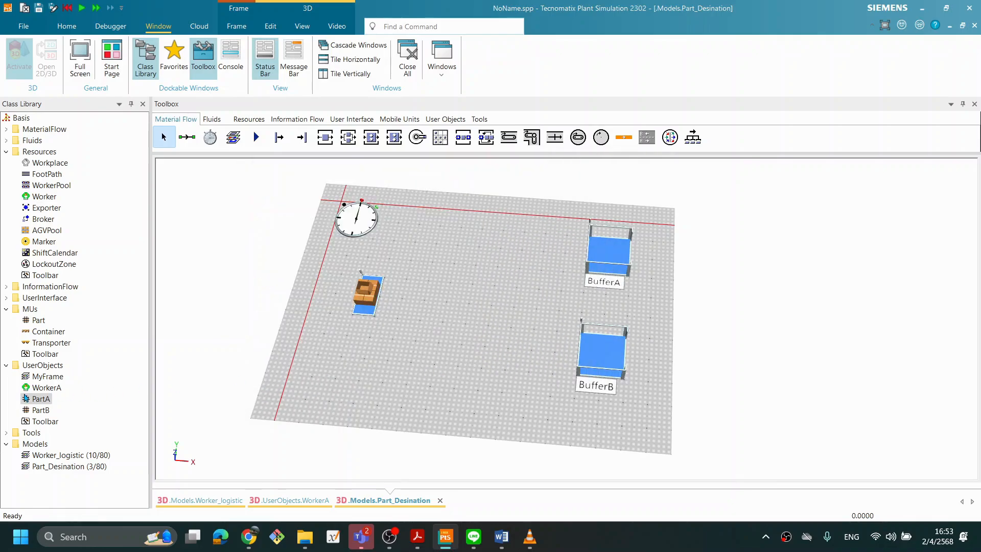
click(40, 411)
double_click(40, 412)
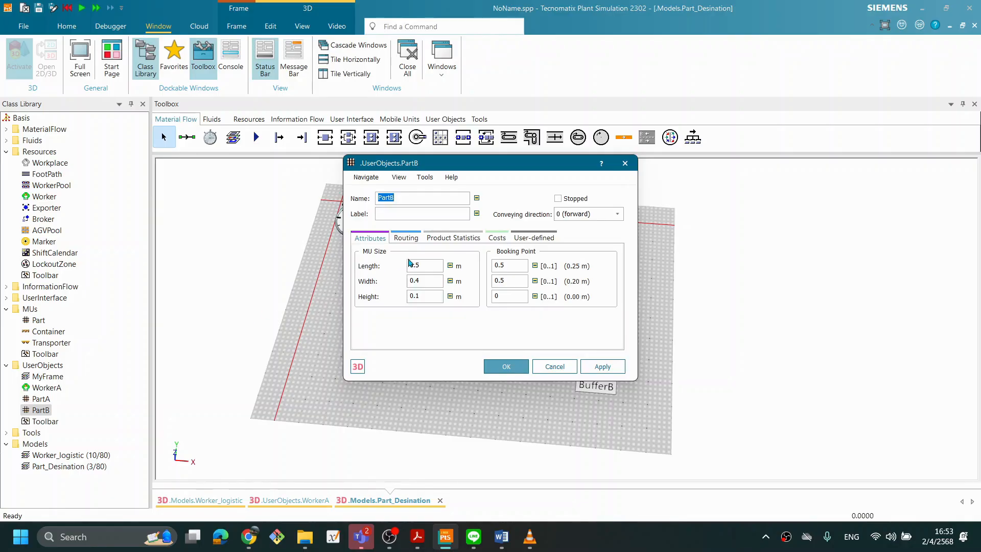
click(352, 365)
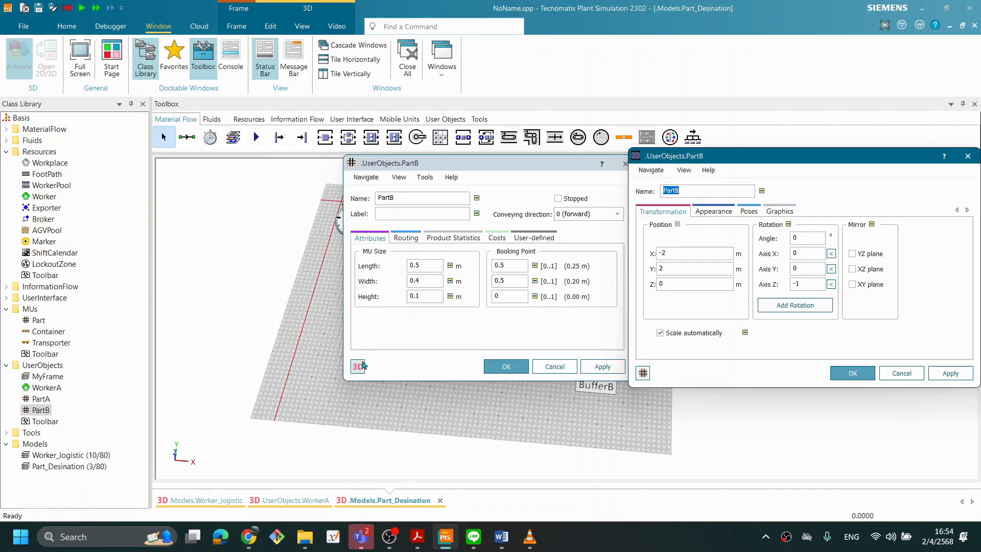
click(722, 213)
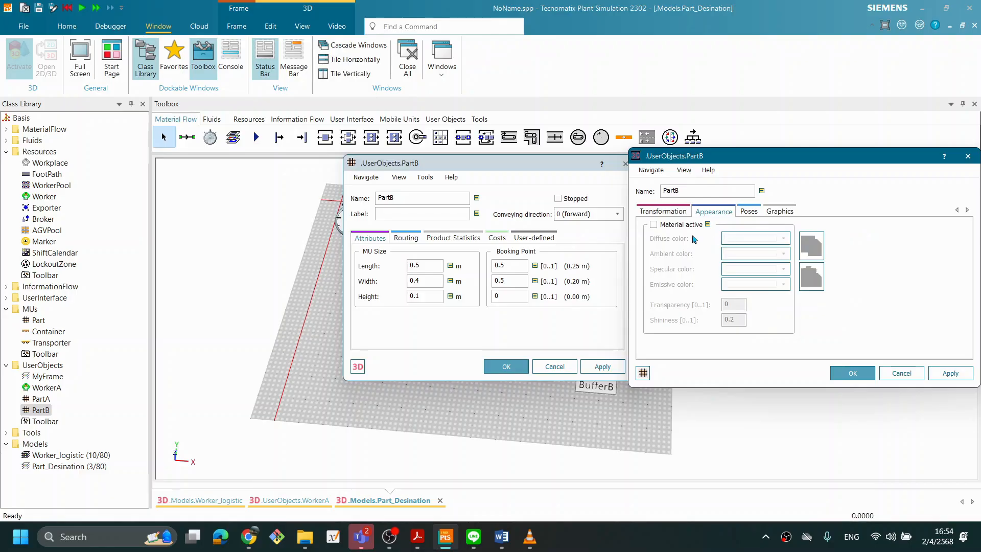
click(895, 374)
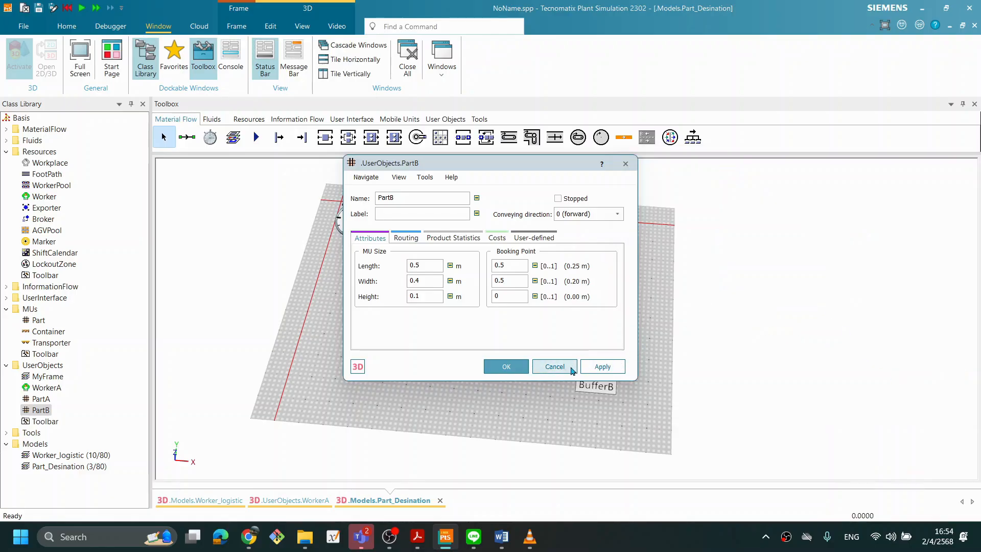
click(554, 366)
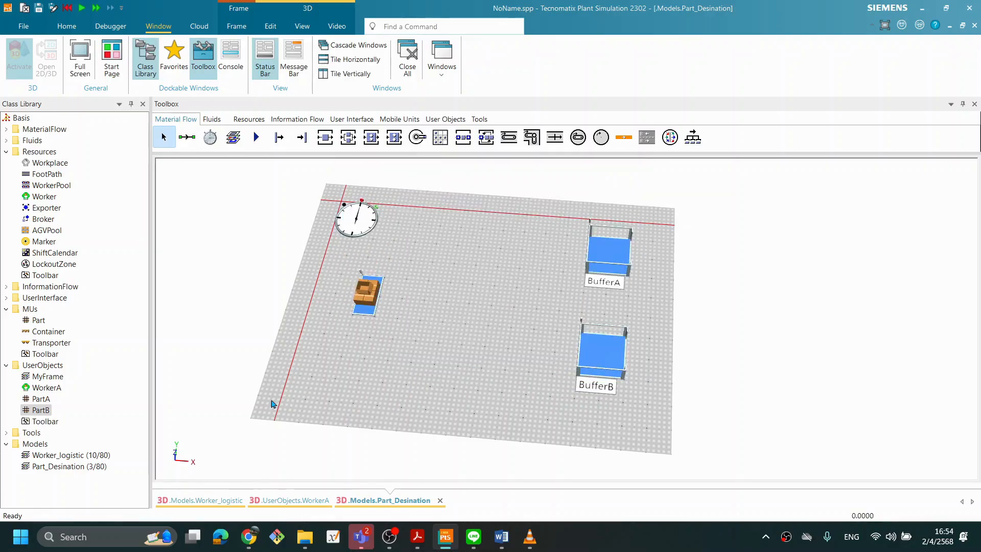
Activate the material in PartB's 3D appearance properties and set its diffuse color to red
right_click(40, 411)
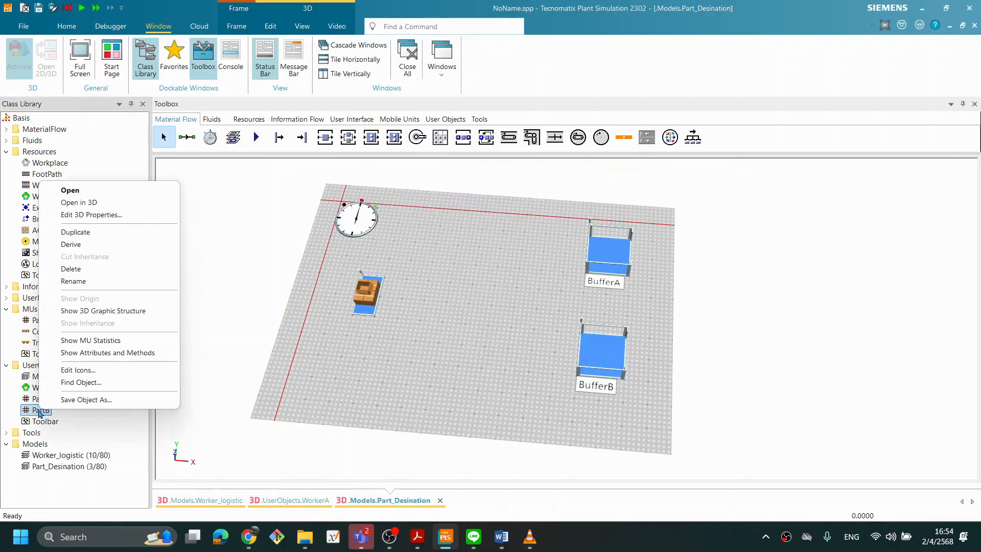
click(75, 215)
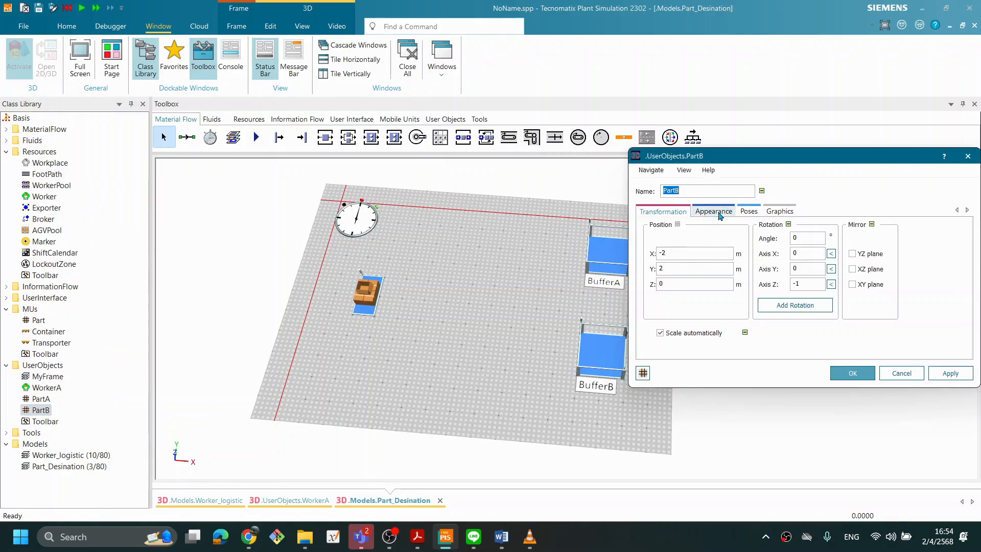
click(720, 215)
drag(767, 164, 531, 174)
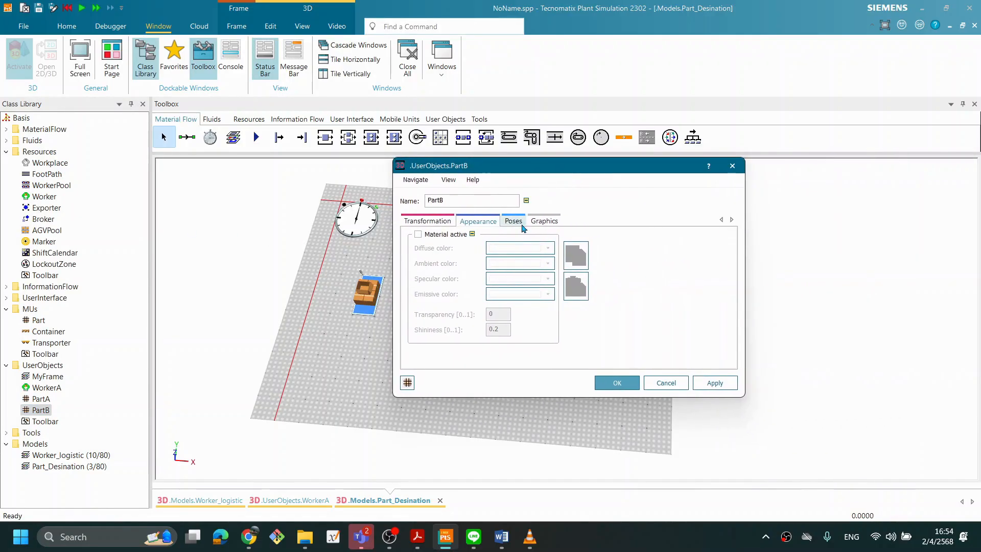
click(418, 235)
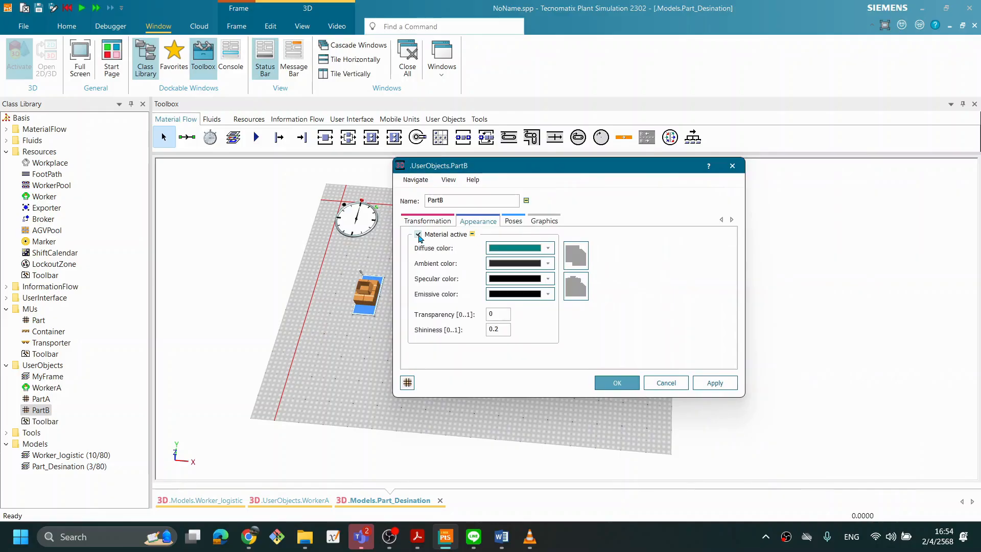
click(550, 249)
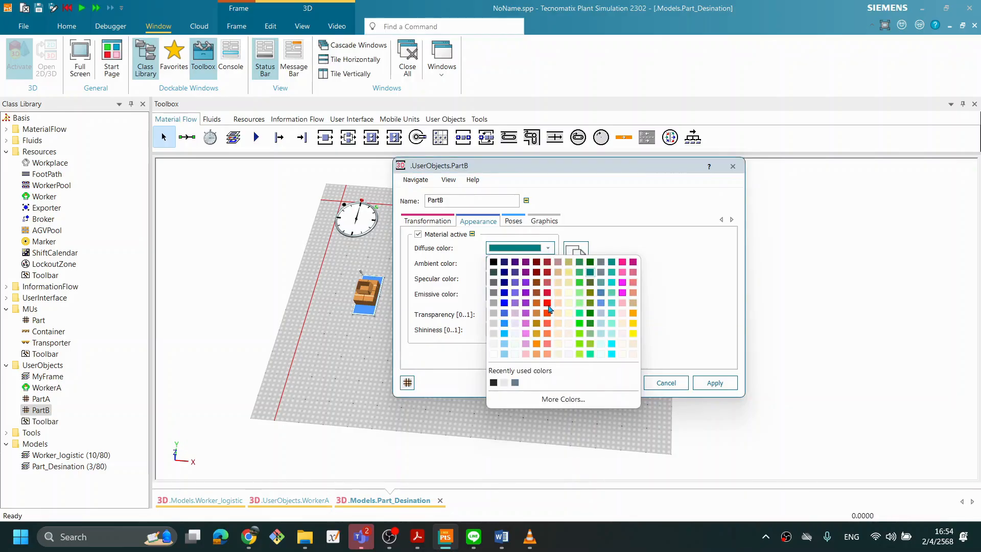
click(537, 293)
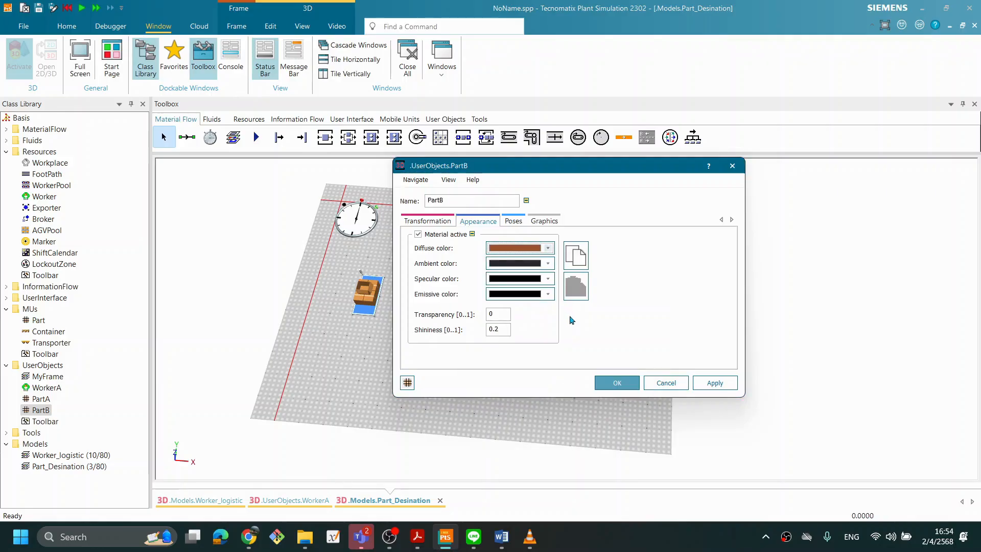
click(550, 249)
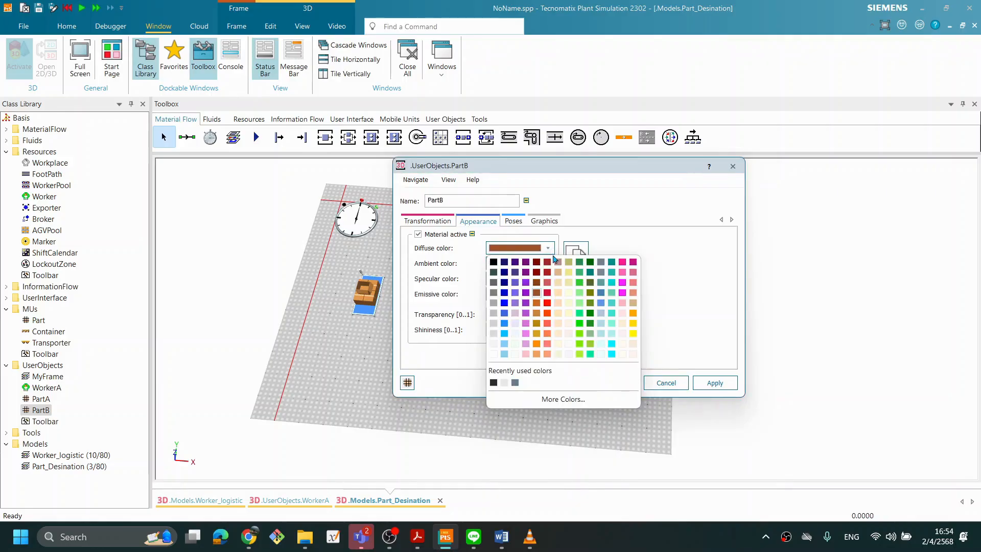
click(548, 304)
click(618, 381)
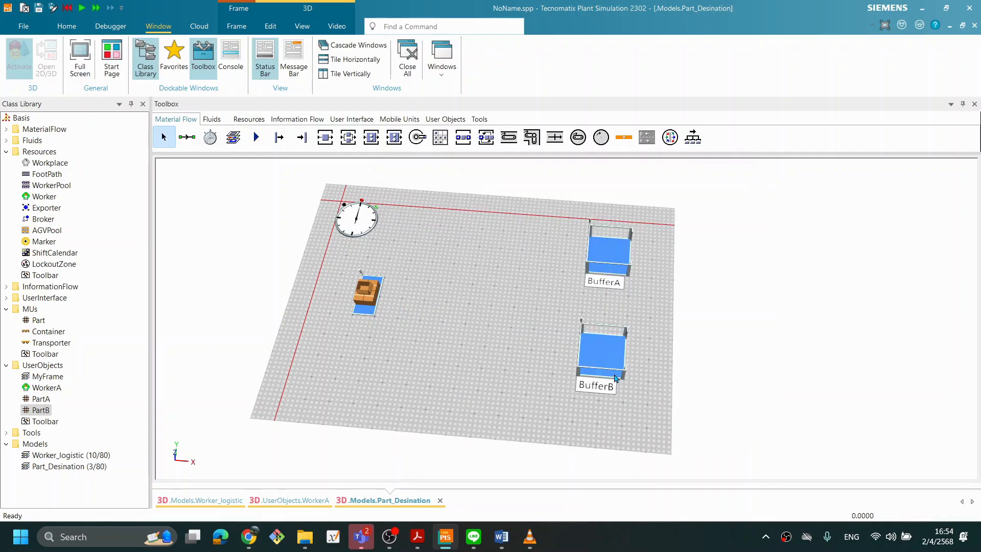
Check PartA's attributes and its 3D appearance settings without changing anything
double_click(43, 399)
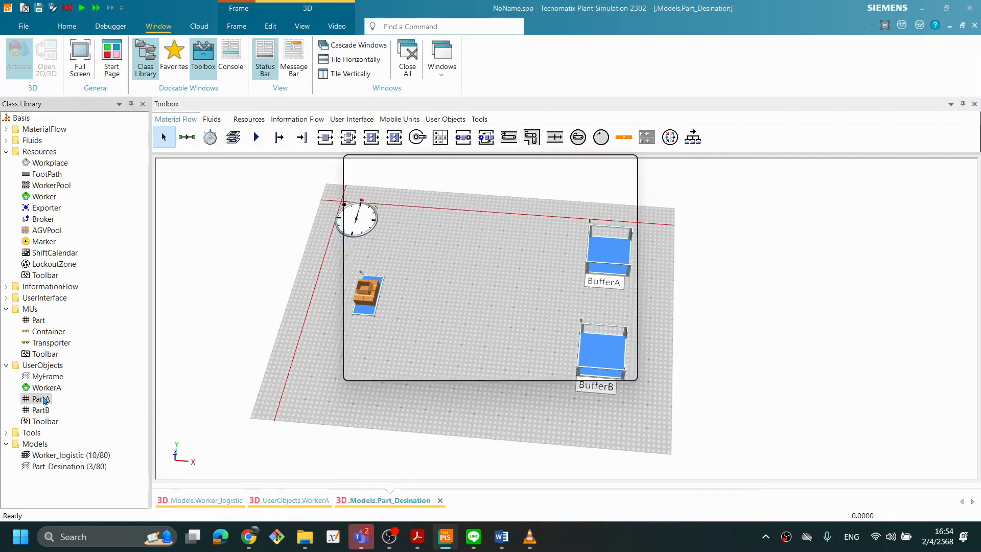
click(554, 365)
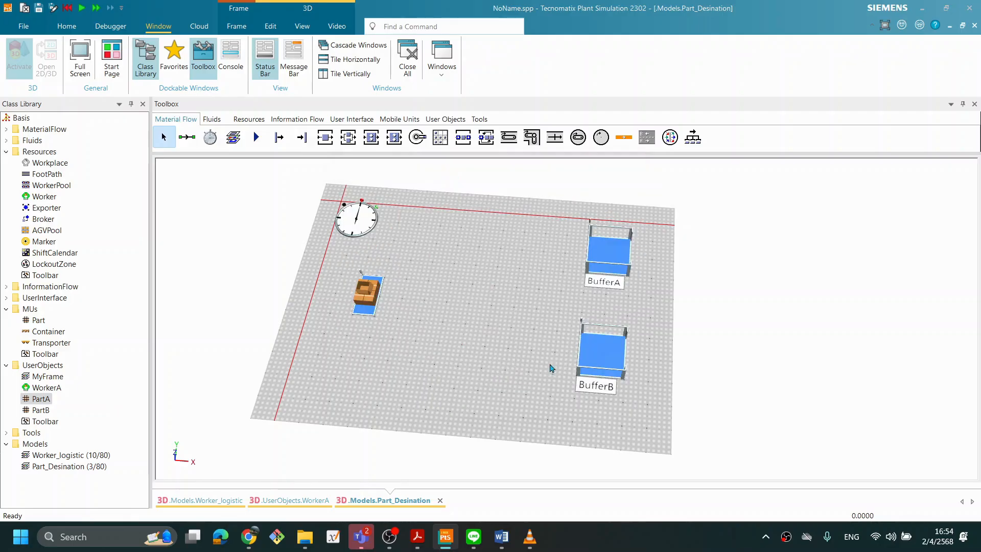
right_click(41, 399)
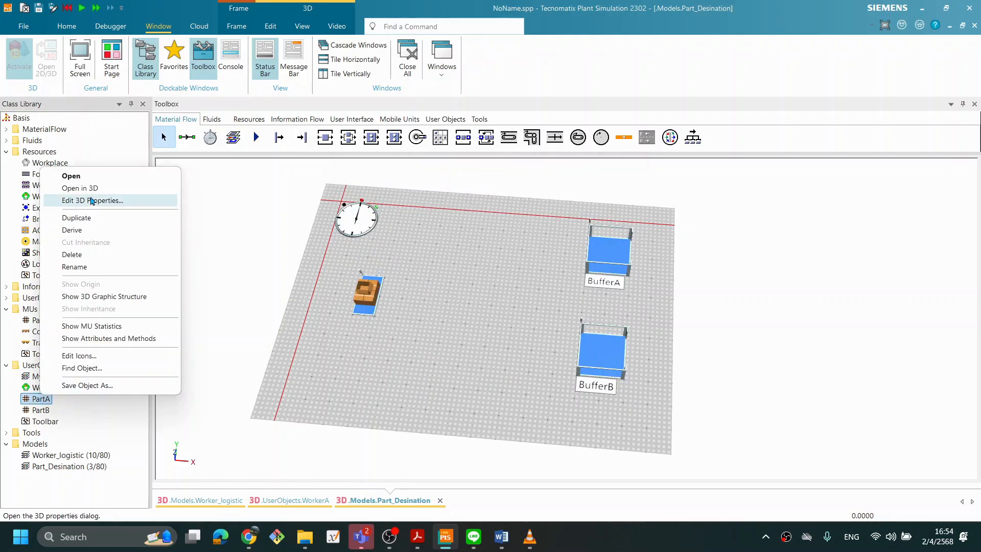
click(95, 200)
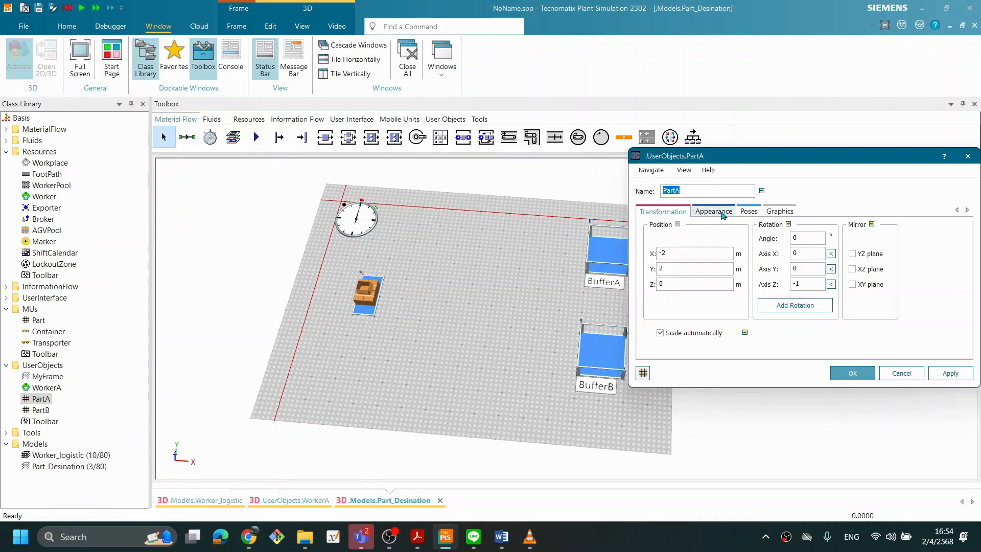
click(714, 211)
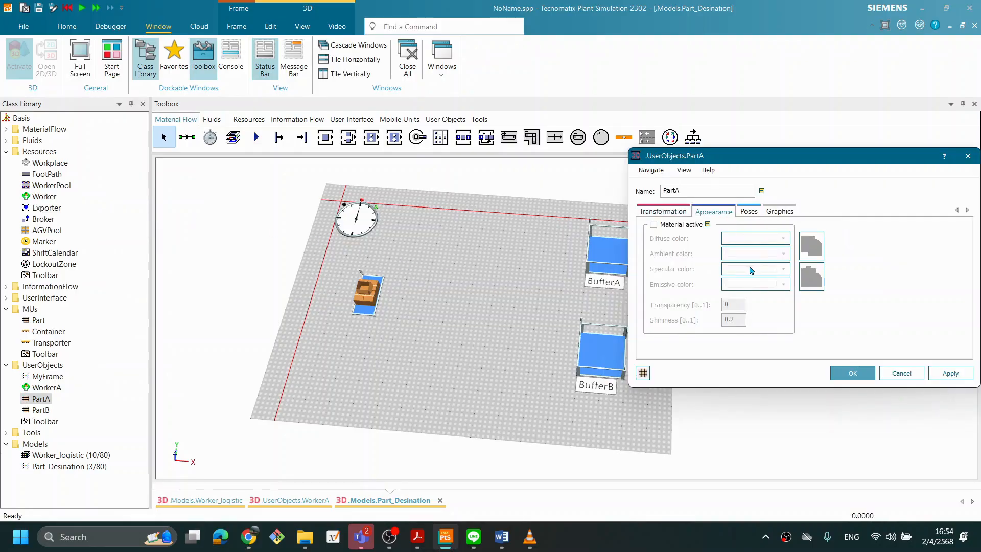
click(838, 375)
Add a Broker and a WorkerPool near the upper edge of the Part_Desination frame
middle_drag(434, 361, 529, 400)
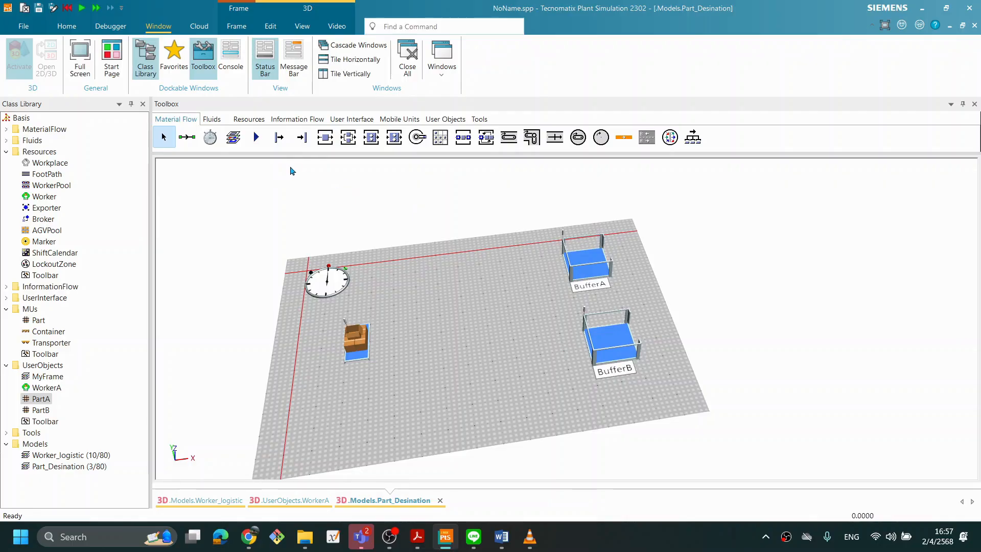
click(249, 121)
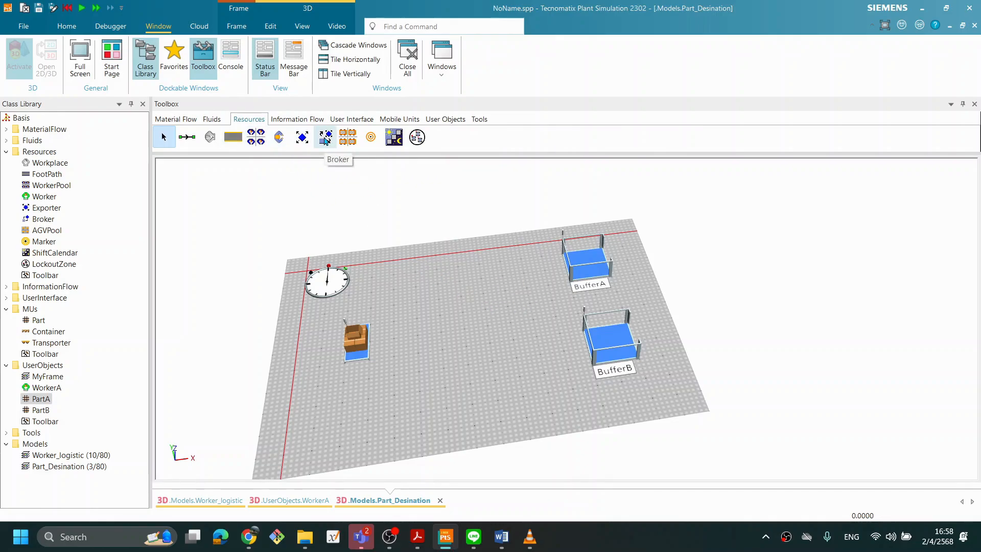
drag(325, 141, 423, 272)
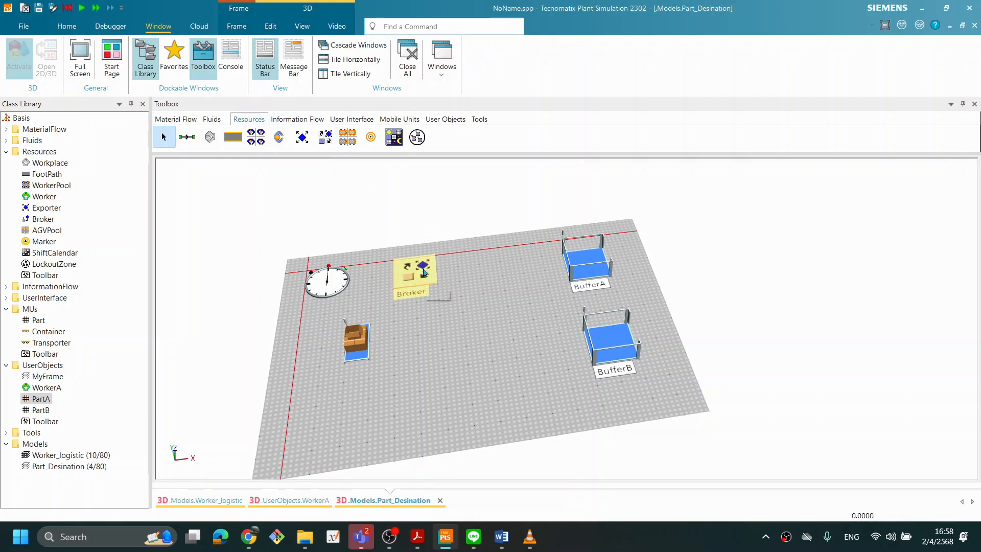
drag(255, 138, 432, 278)
Place a Workplace directly beside the Source, on its BufferA-facing side, and activate the Transport Importer for it
middle_drag(626, 275, 623, 289)
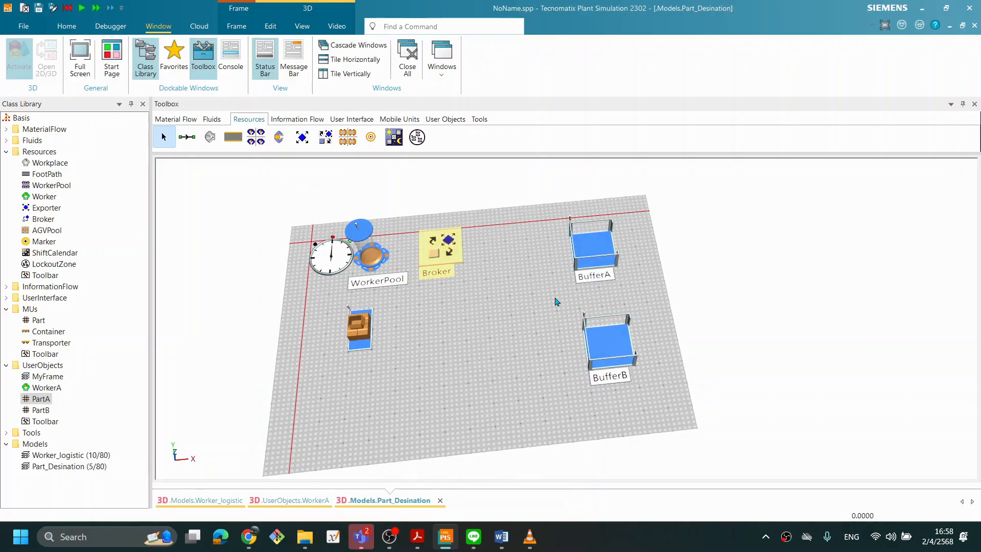
drag(214, 144, 393, 330)
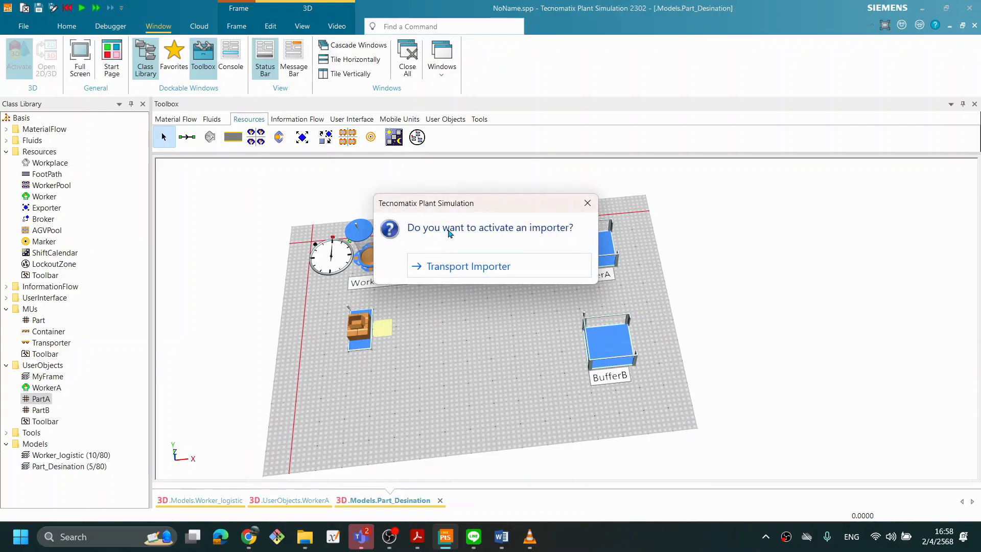
drag(479, 205, 501, 197)
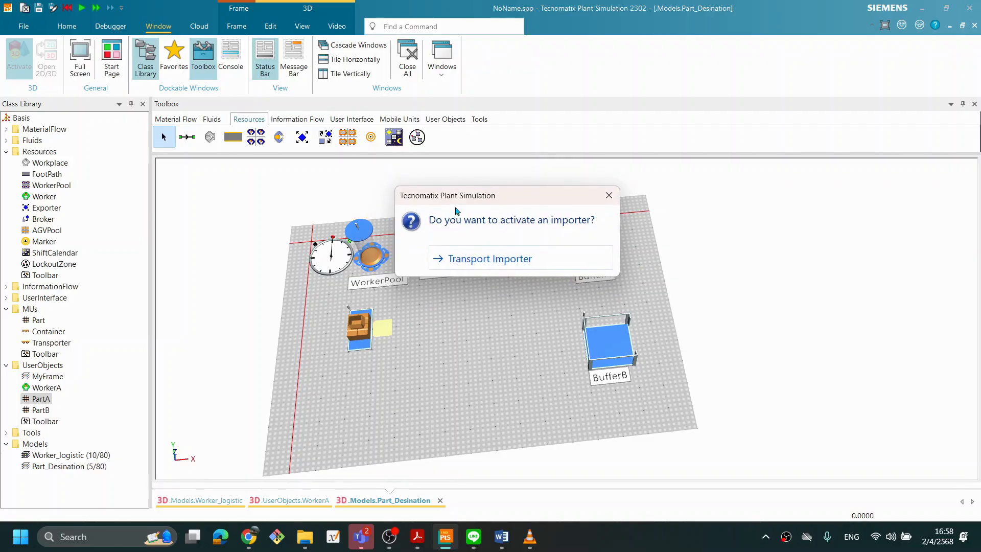
click(484, 260)
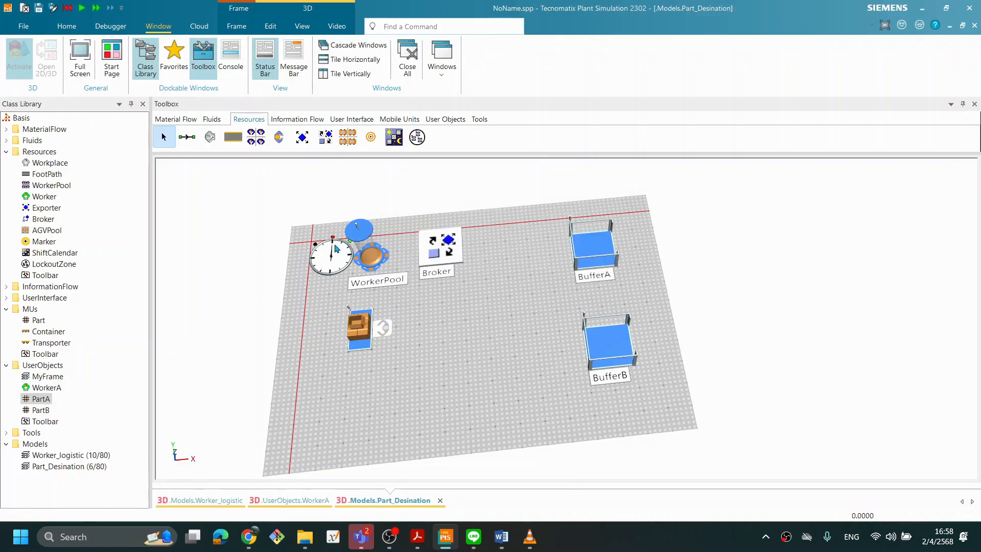
Place one Workplace beside BufferA and another beside BufferB, declining importer activation for both
drag(209, 137, 559, 261)
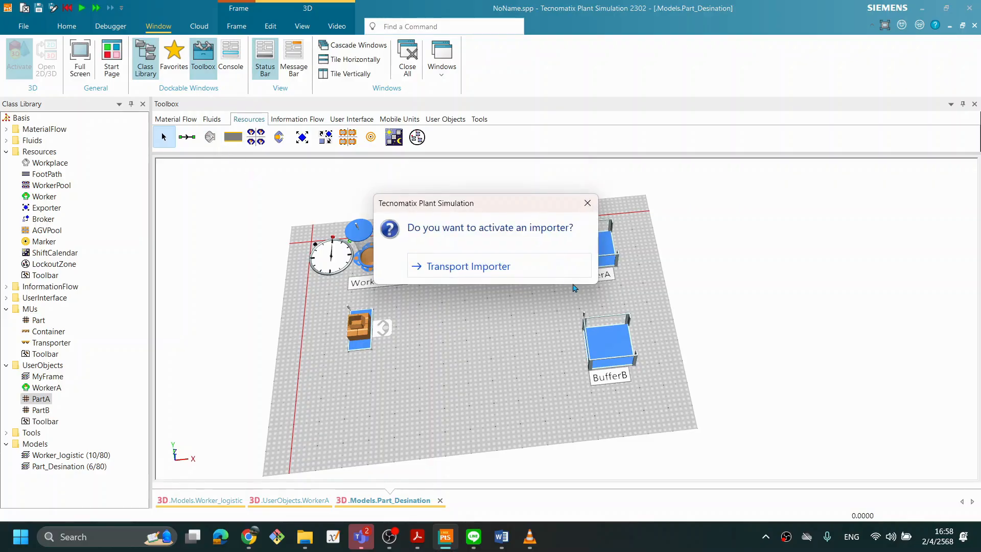
click(587, 207)
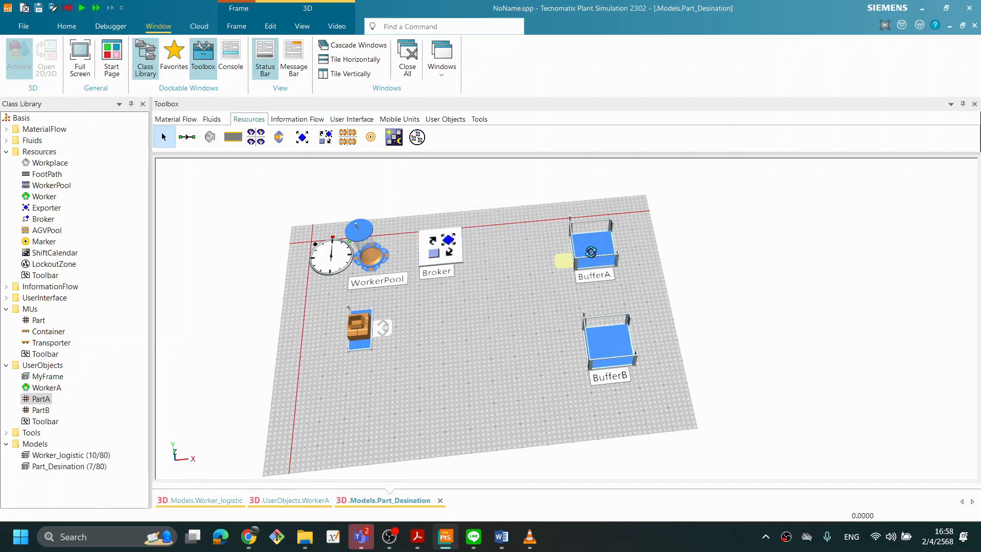
middle_drag(592, 253, 571, 281)
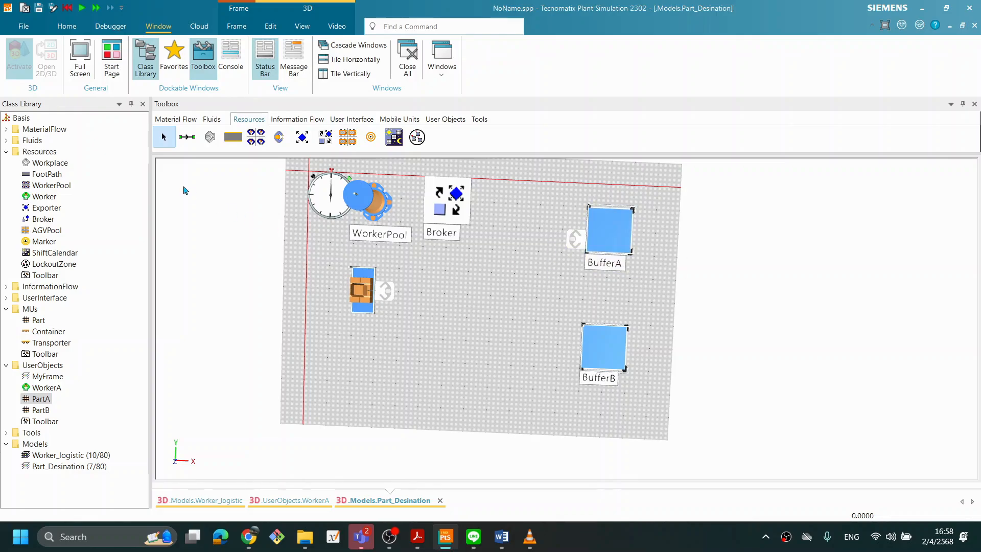
click(211, 138)
click(564, 345)
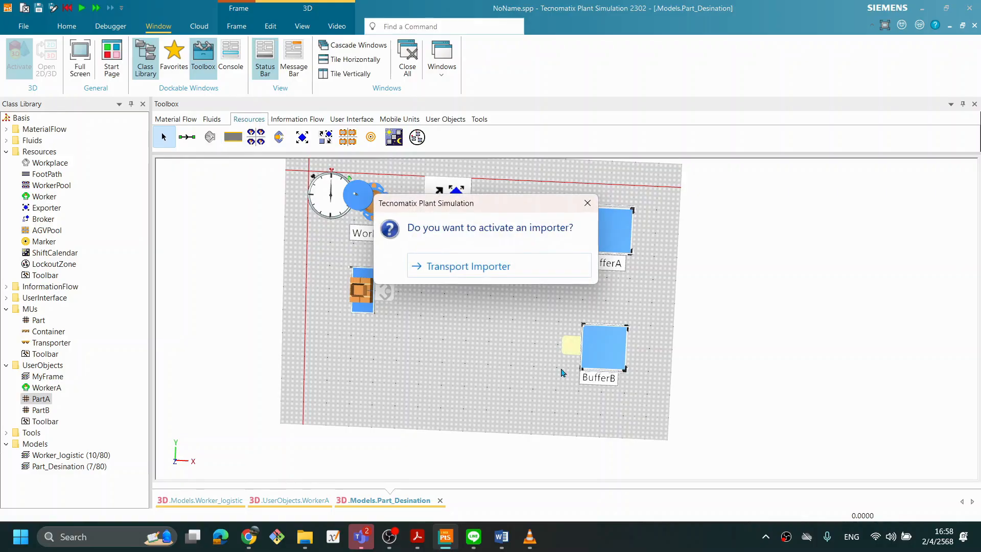
click(587, 202)
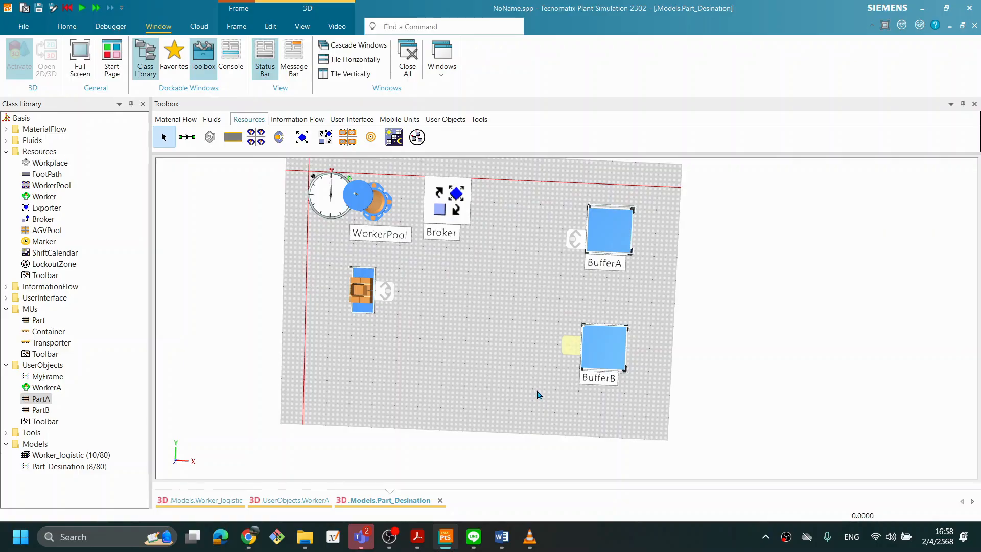
Move the WorkerPool and the Broker away from the clock, above the horizontal red axis line
scroll(440, 324, up, 1)
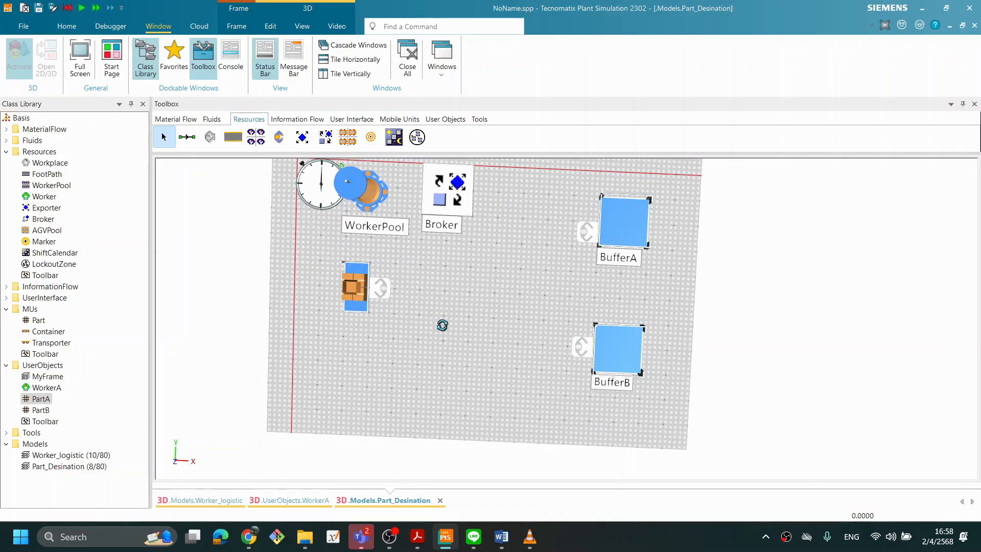
scroll(444, 318, down, 1)
drag(381, 232, 409, 194)
drag(446, 221, 469, 179)
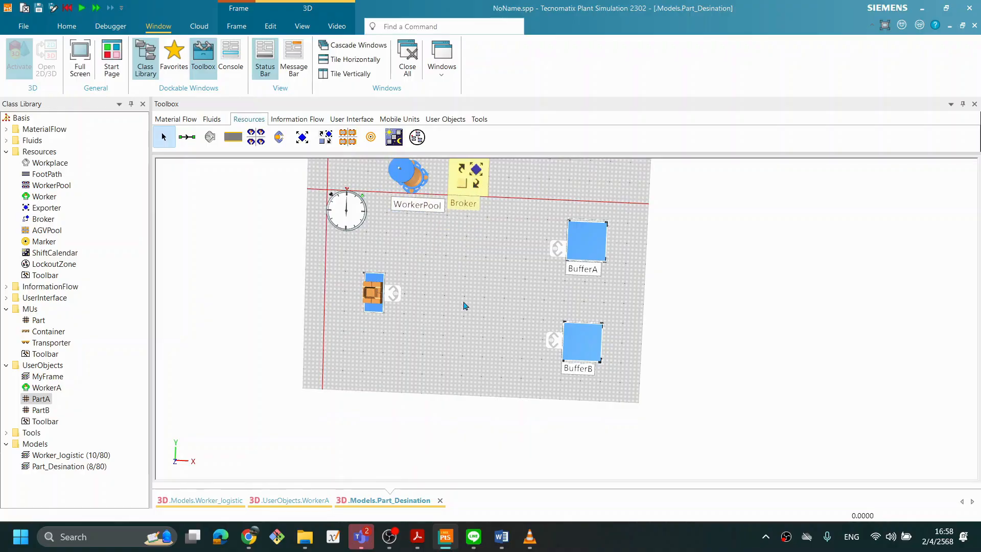
middle_drag(468, 302, 474, 294)
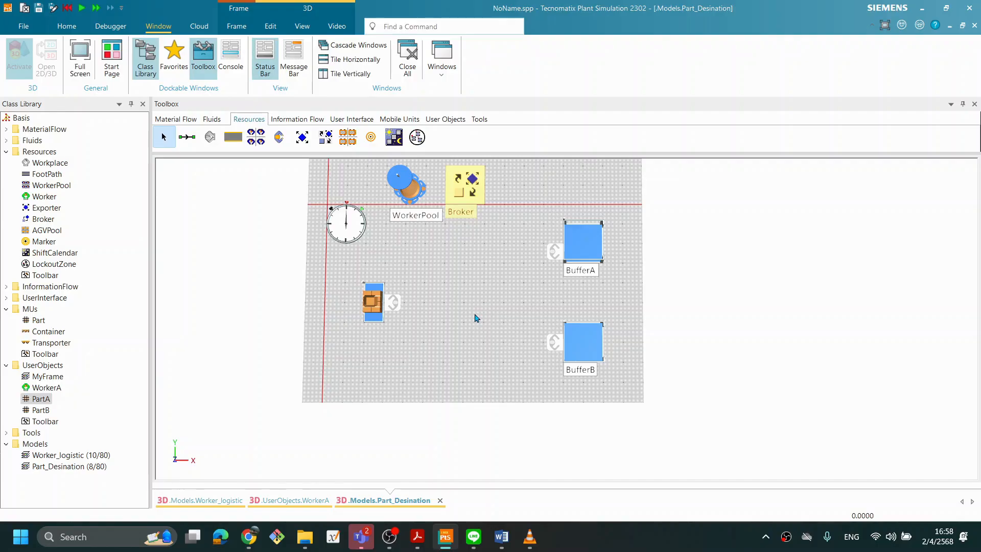
click(473, 317)
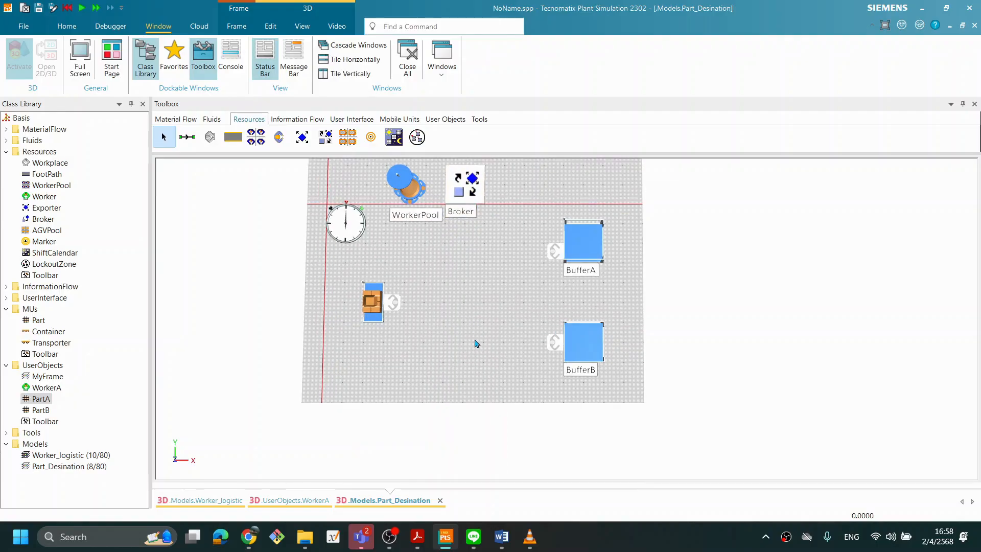
Examine the Source's Transport importer settings and the objects selectable as its MU target
scroll(475, 342, up, 1)
middle_drag(455, 330, 457, 325)
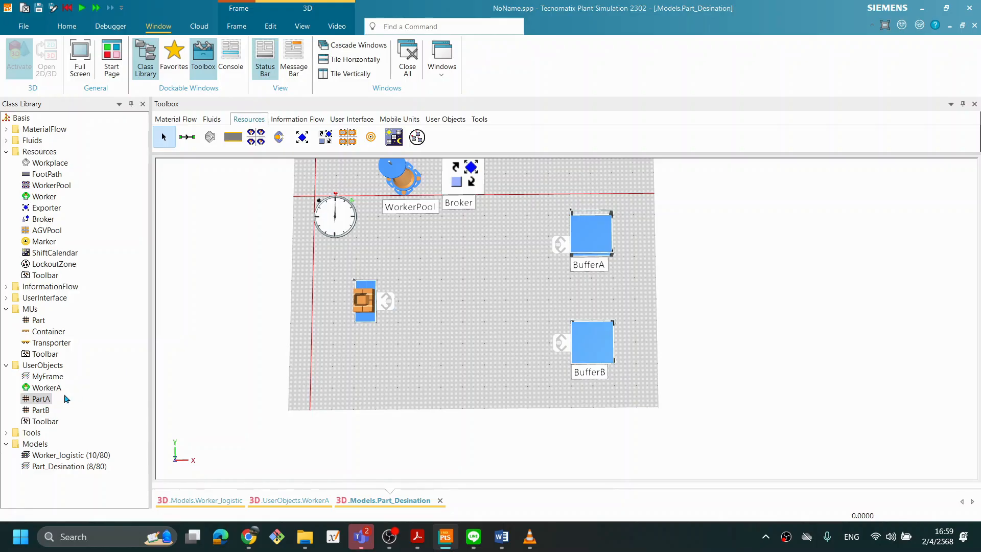
double_click(376, 299)
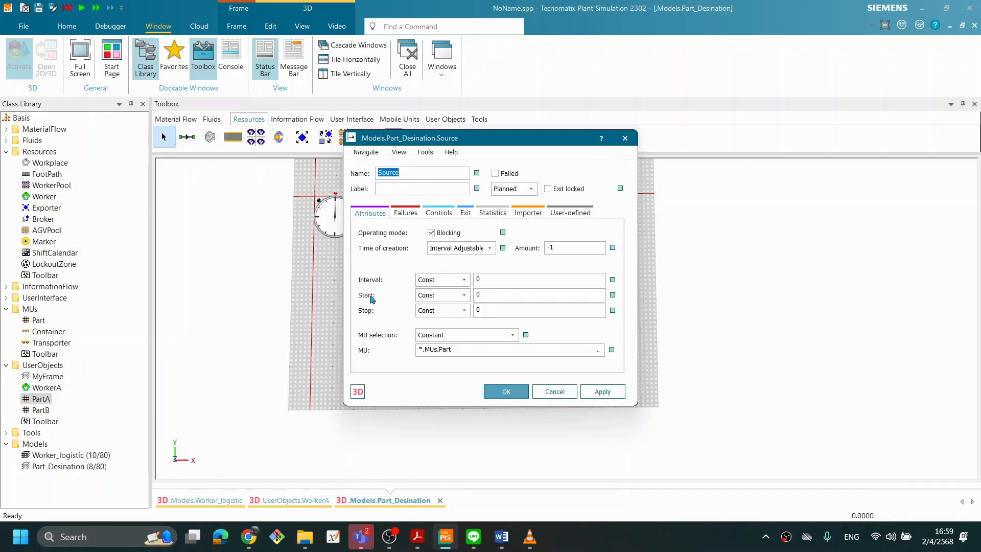
drag(472, 139, 153, 55)
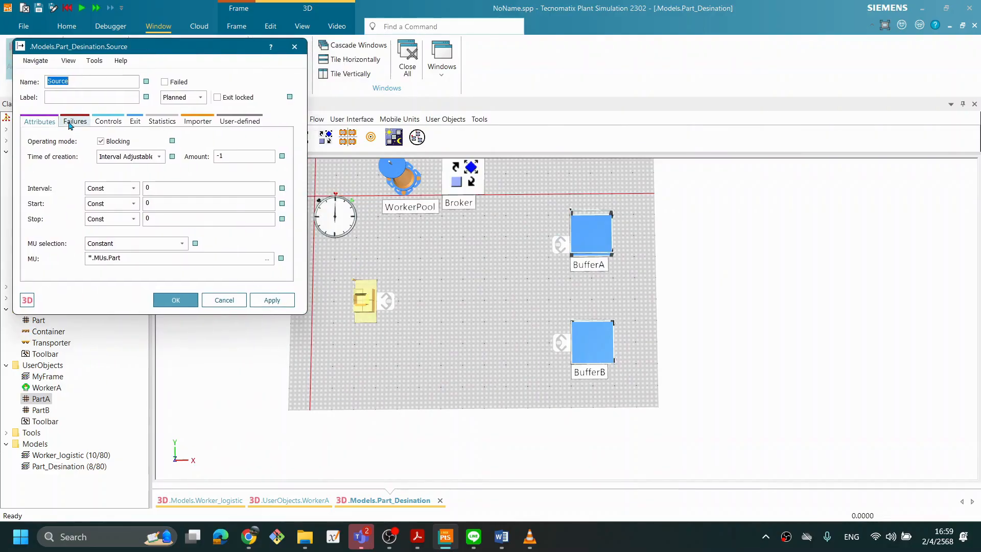
click(198, 121)
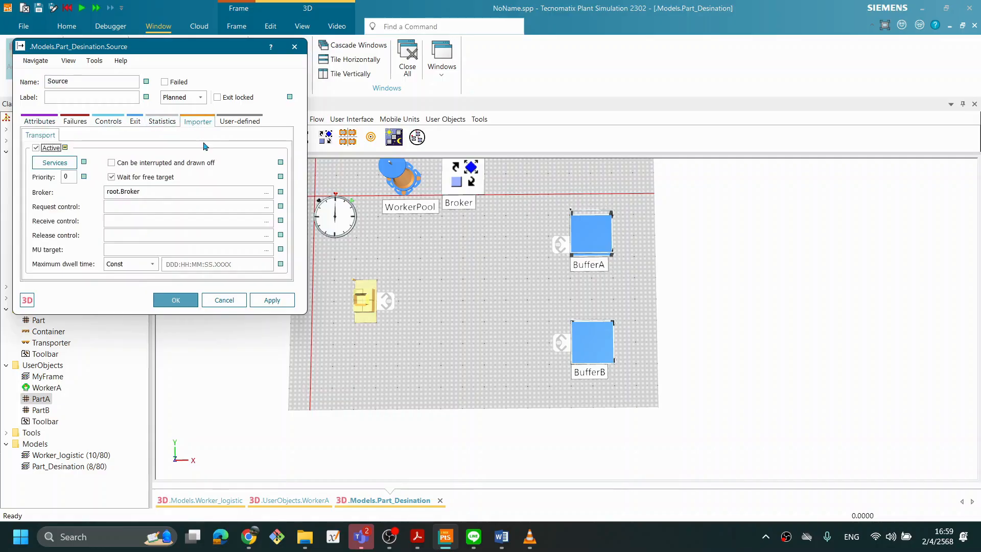
click(116, 250)
click(266, 250)
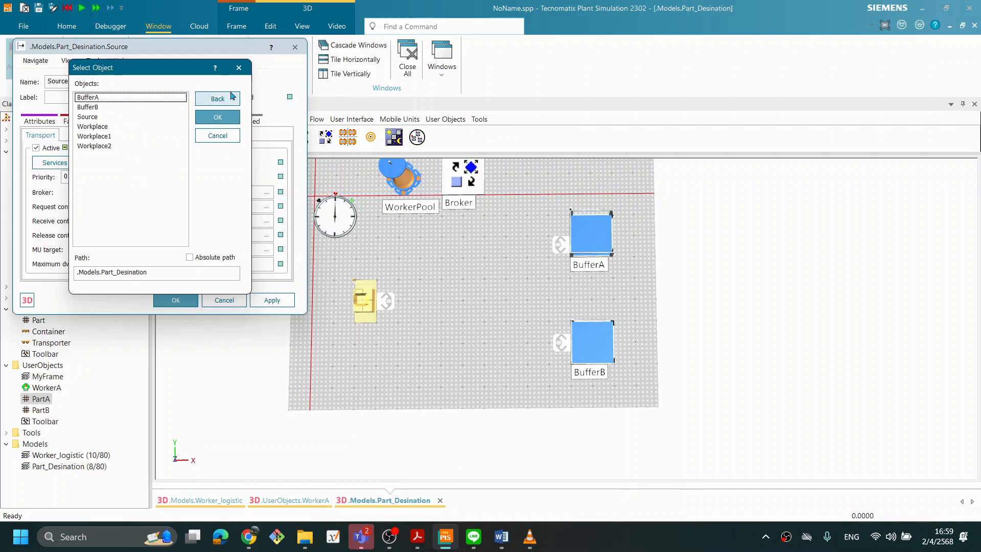
click(238, 72)
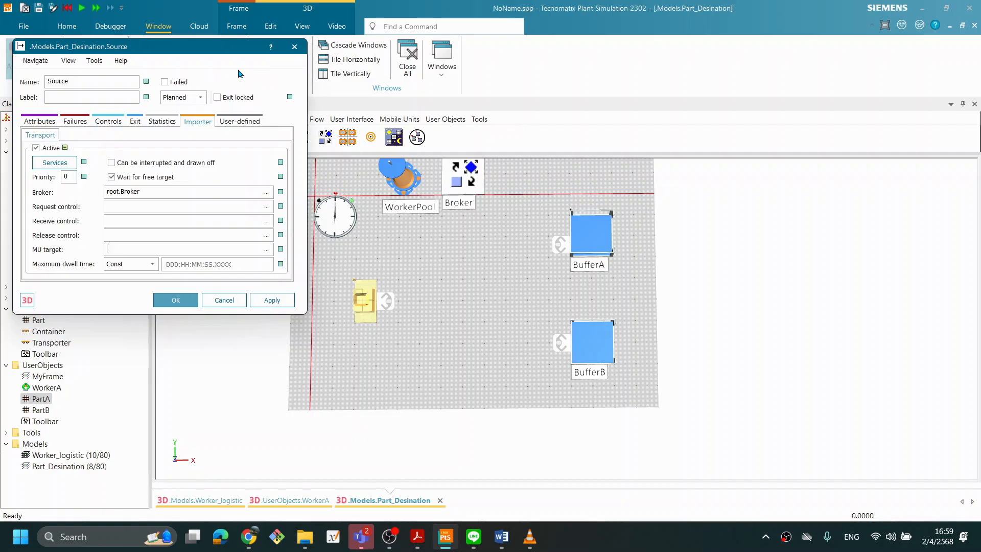
click(225, 301)
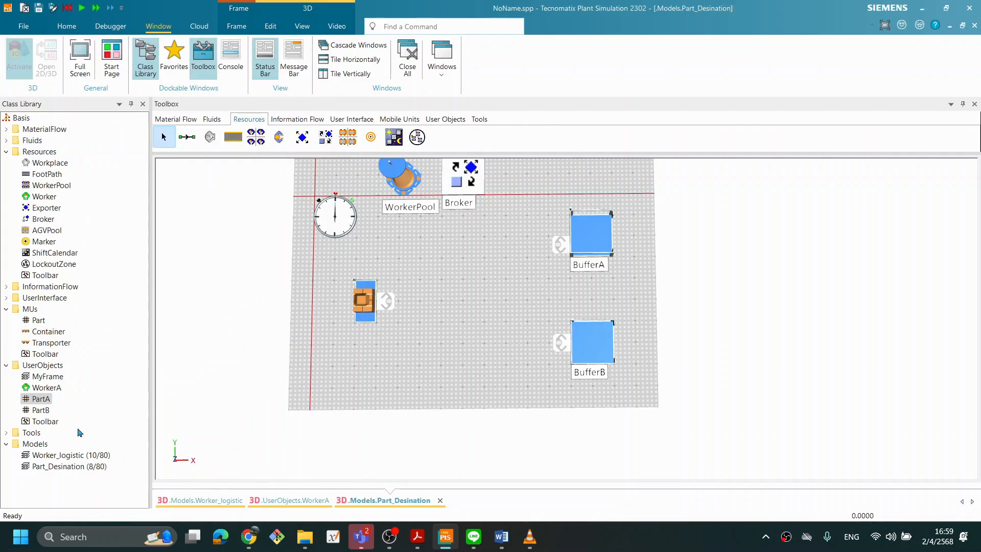
Set PartA's routing destination to BufferA and apply it
double_click(41, 399)
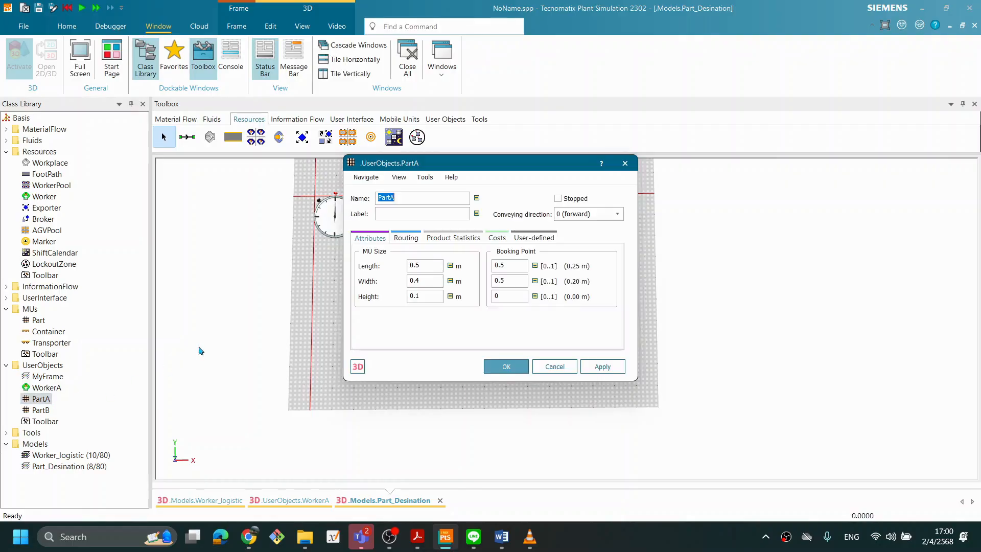
drag(460, 170, 244, 142)
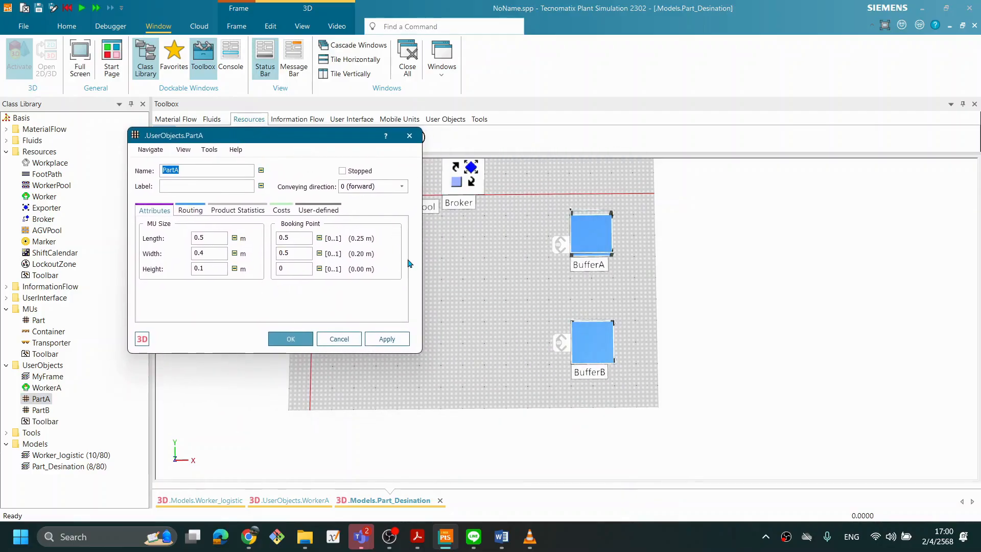
click(190, 210)
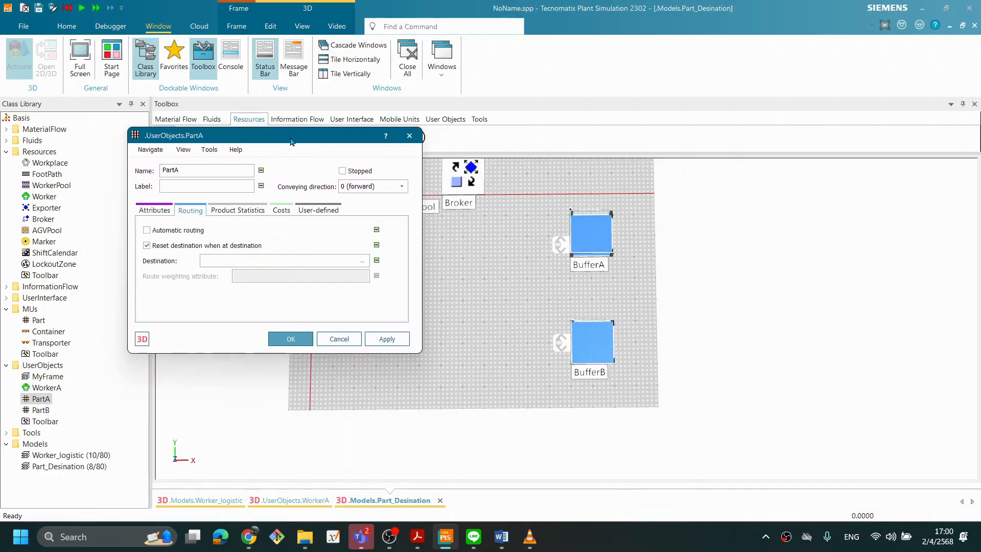
drag(290, 138, 293, 128)
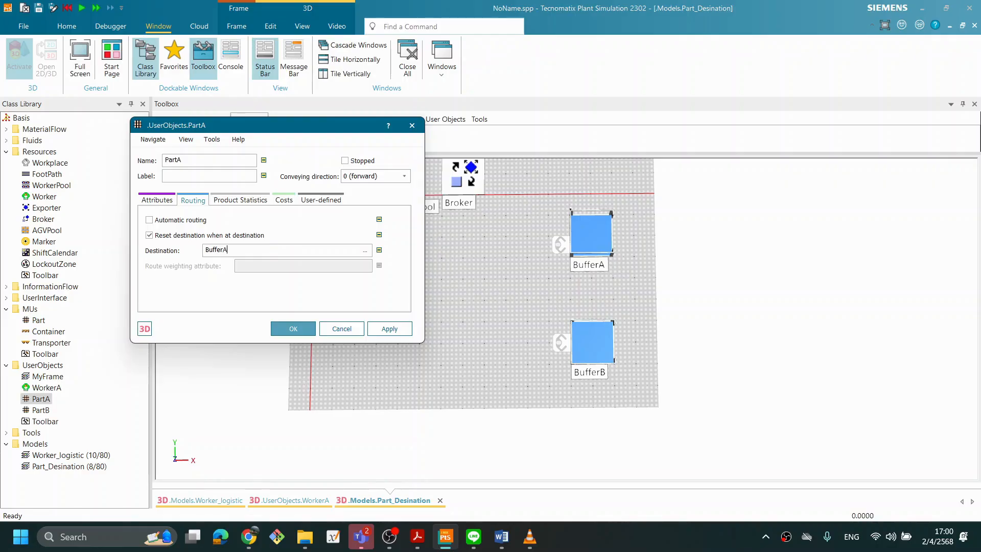
click(389, 328)
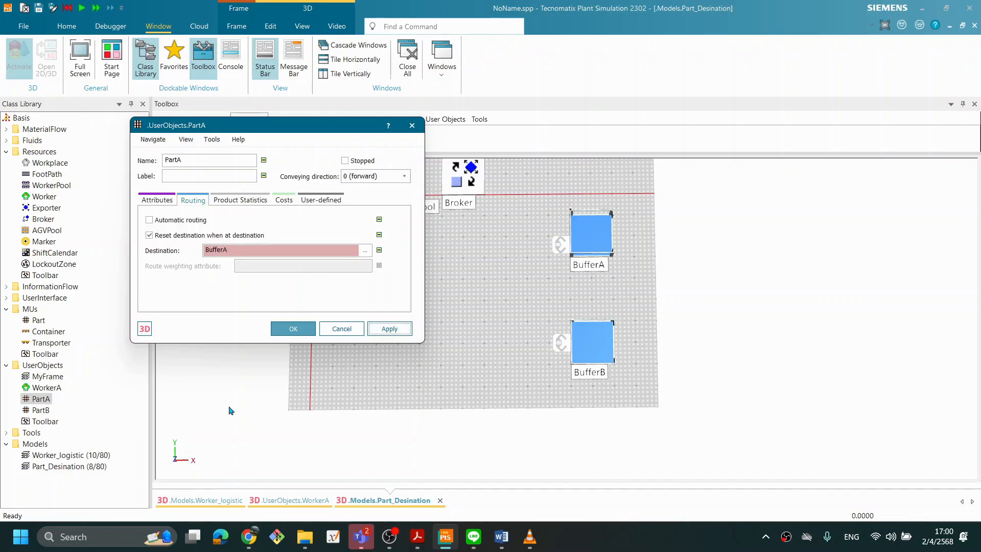
Set PartB's routing destination to BufferB, and accept the properties of both parts
click(45, 412)
double_click(45, 412)
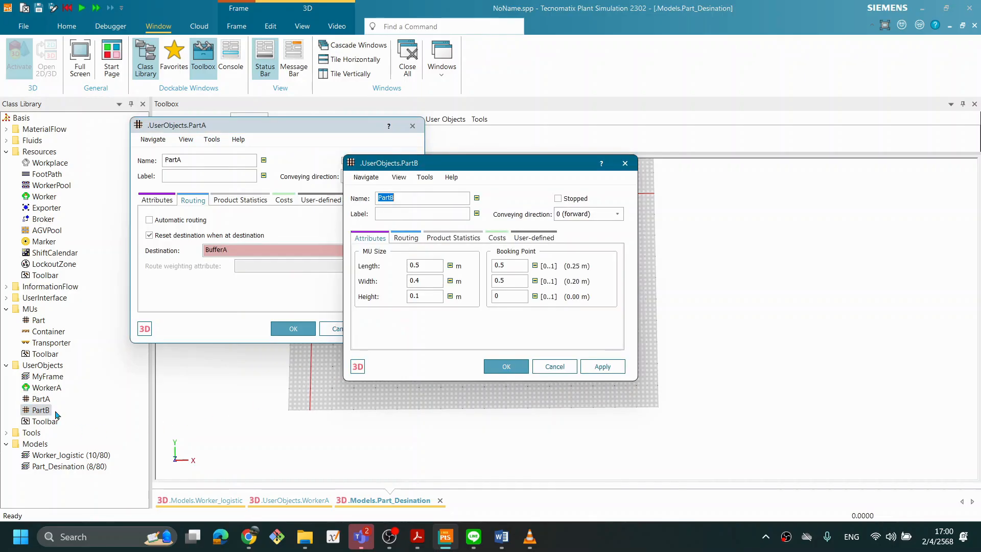
click(406, 238)
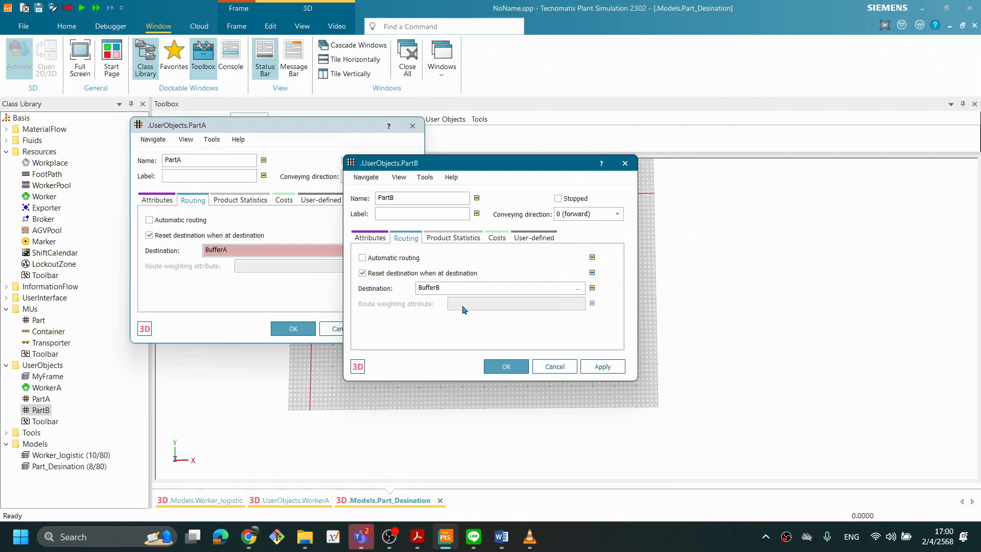
click(609, 368)
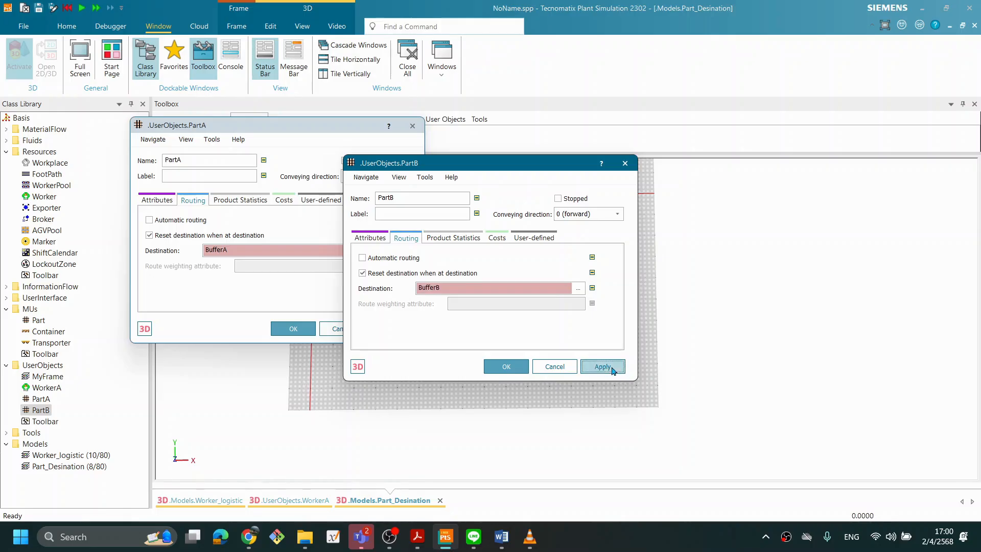
click(533, 366)
click(288, 329)
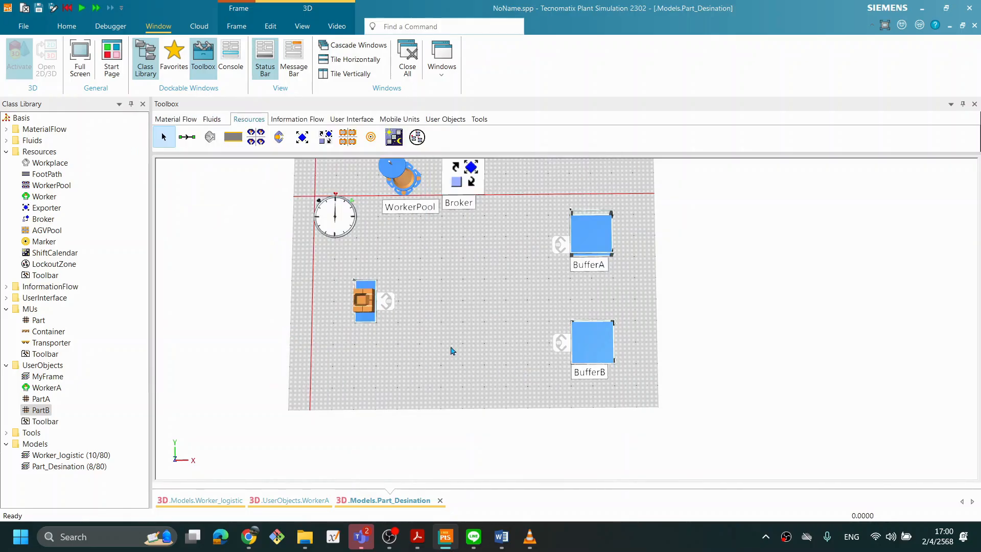
Set PartA as the MU type the Source produces, and test-run the simulation before resetting it
middle_drag(499, 384, 503, 381)
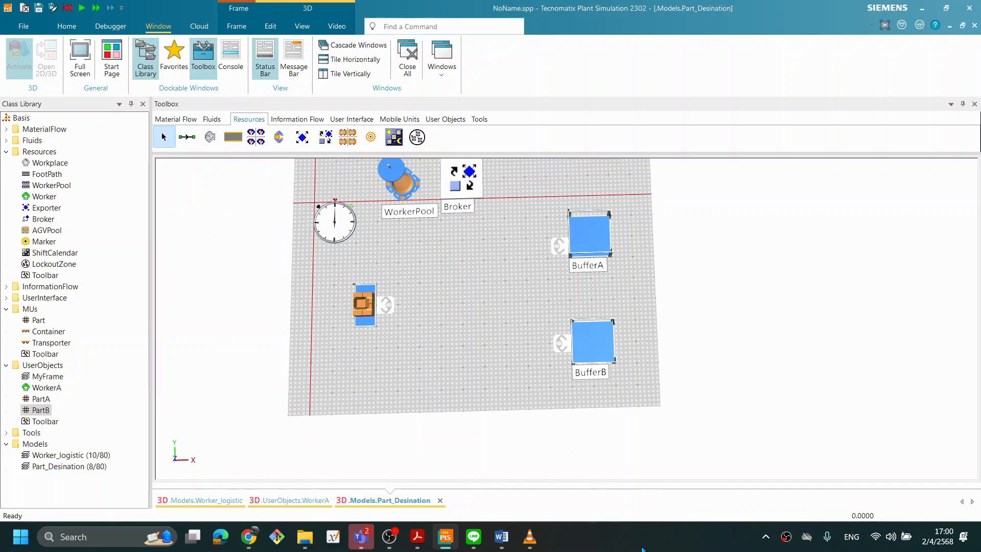
click(642, 546)
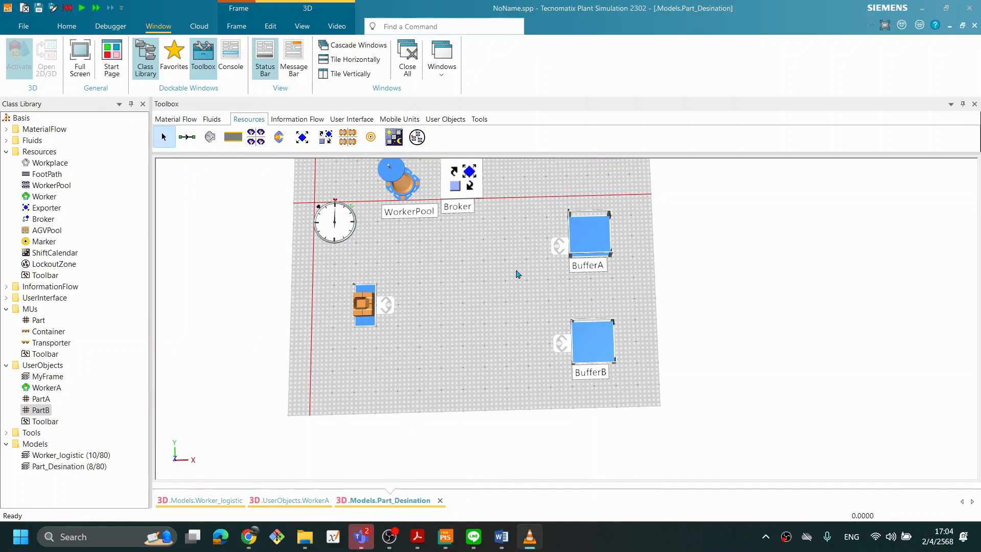
click(439, 327)
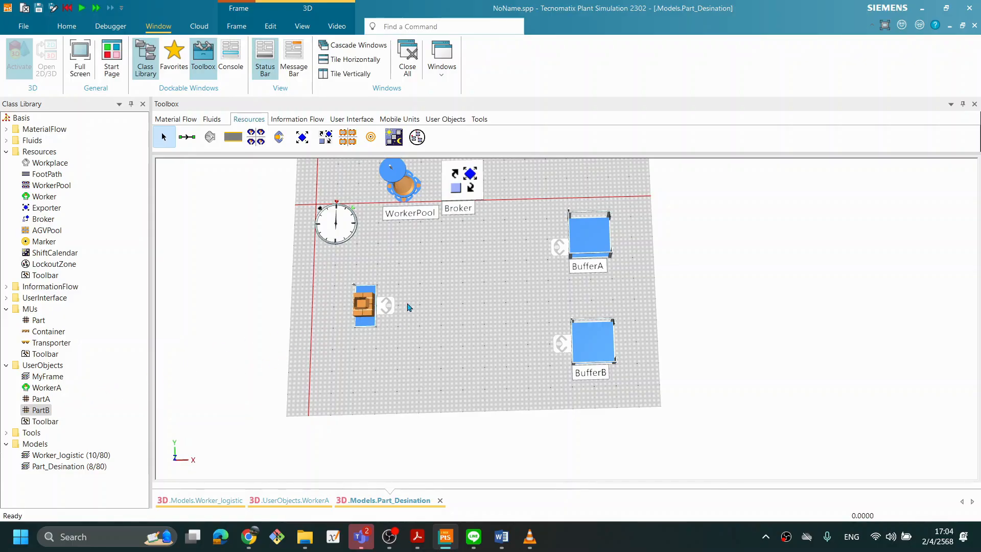
drag(41, 400, 367, 323)
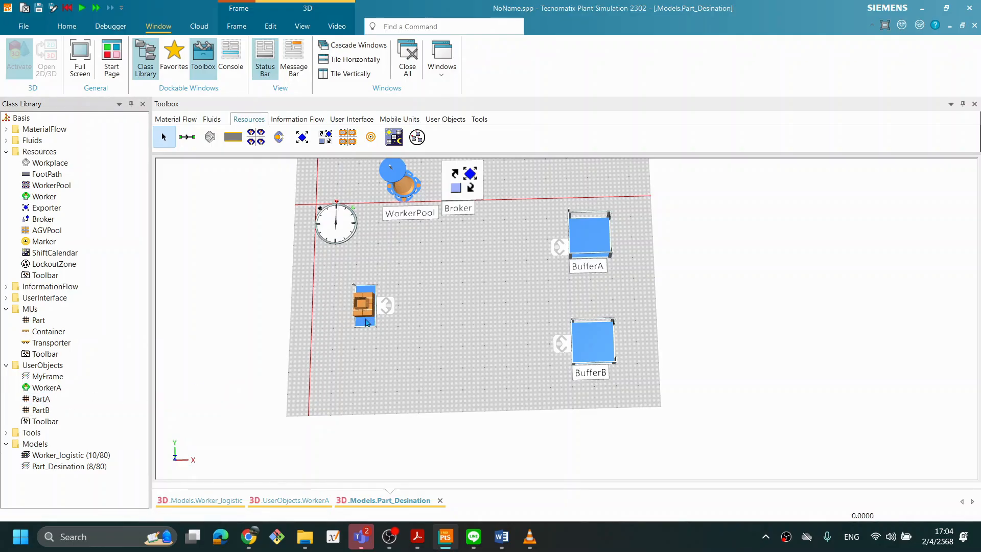
right_click(465, 271)
click(490, 259)
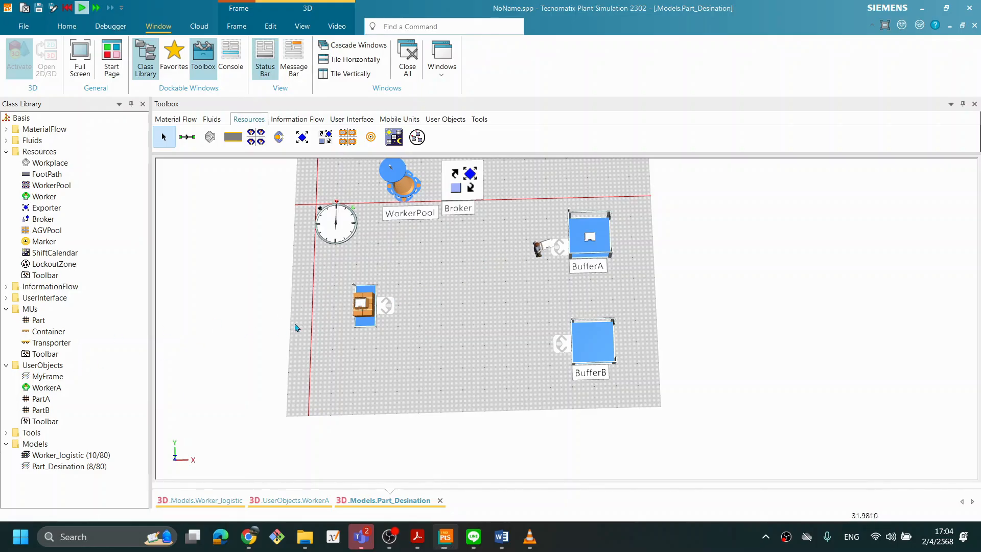
right_click(453, 255)
click(466, 241)
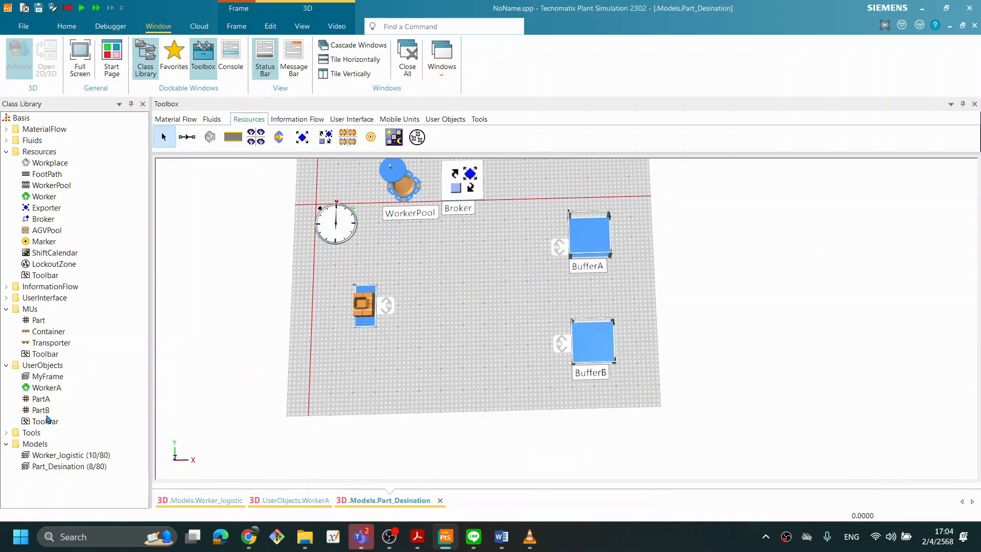
Switch the Source's MU type to PartB, and test-run the simulation before resetting it
drag(44, 410, 368, 312)
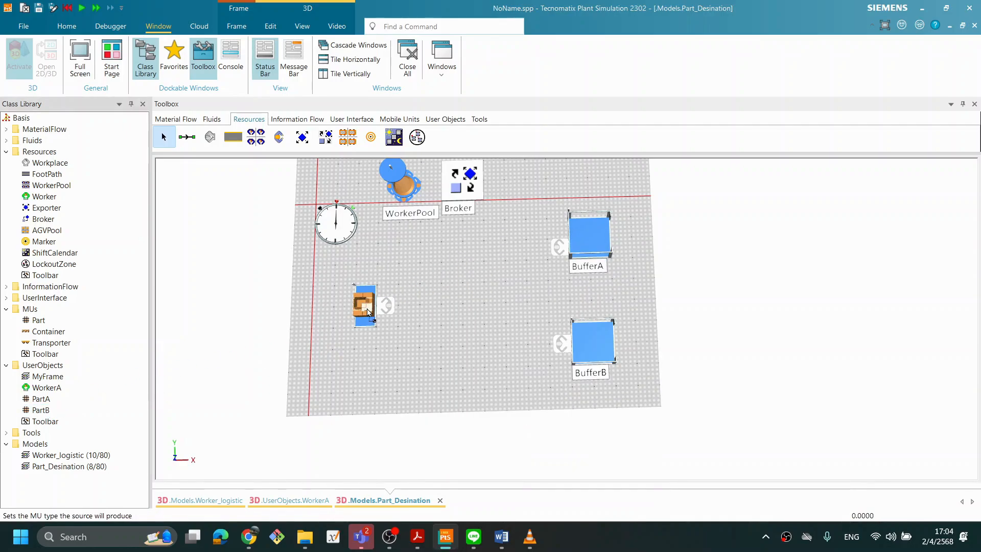
right_click(460, 296)
click(479, 280)
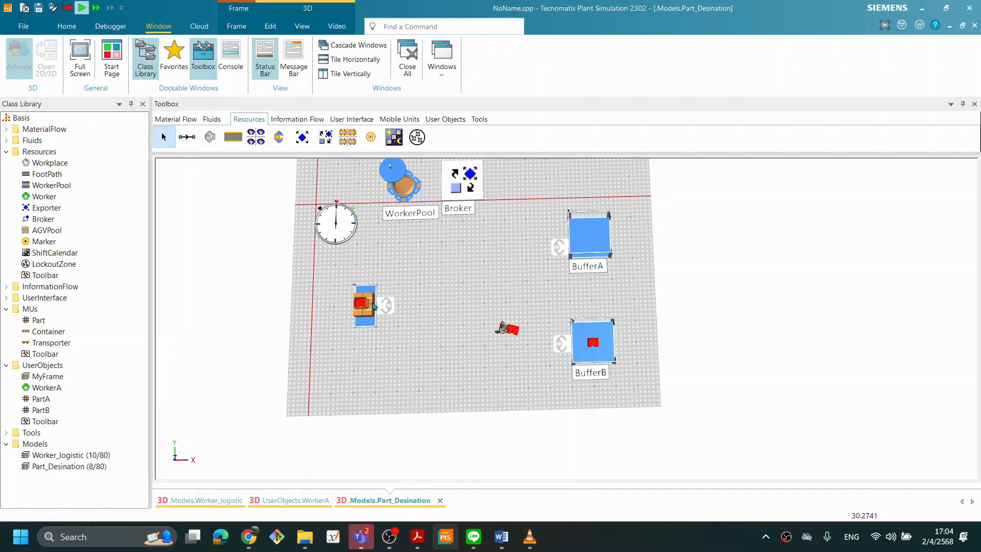
right_click(463, 302)
click(471, 287)
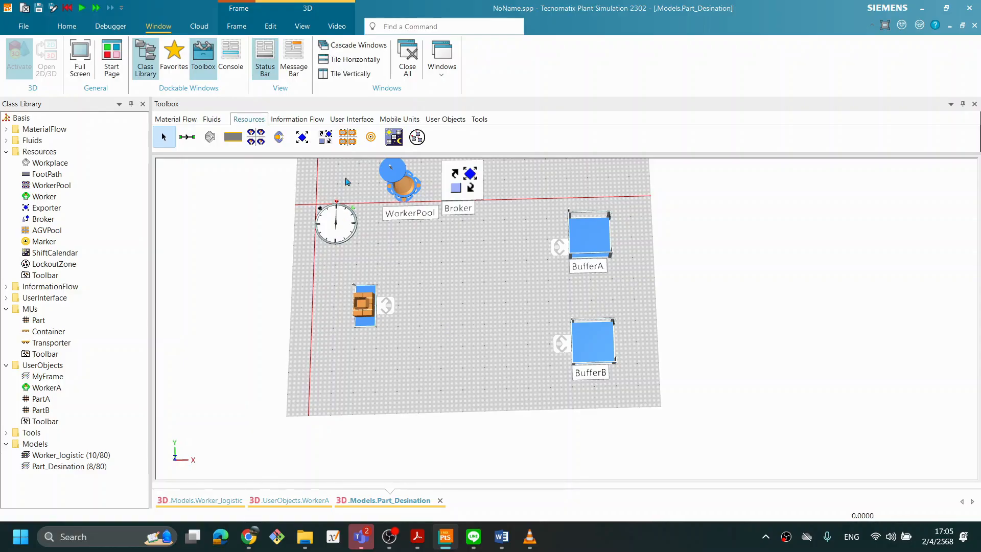
Place a DataTable just below the Source and open its MU list
click(299, 120)
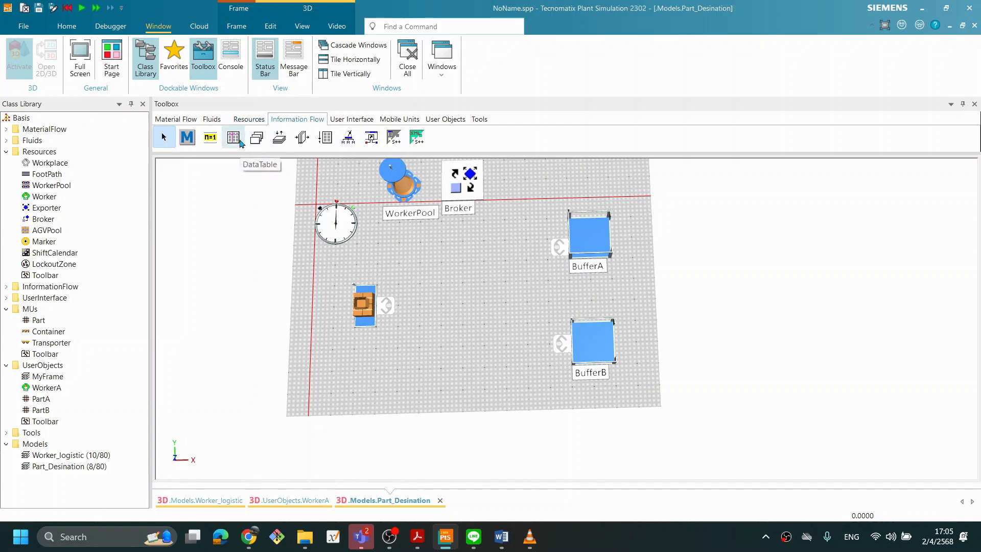
click(234, 137)
click(352, 346)
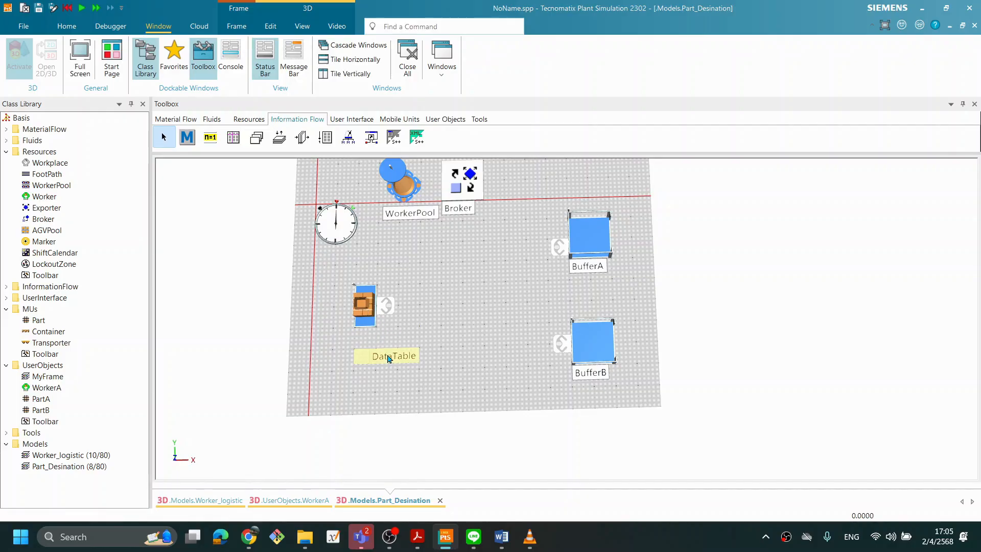
double_click(390, 356)
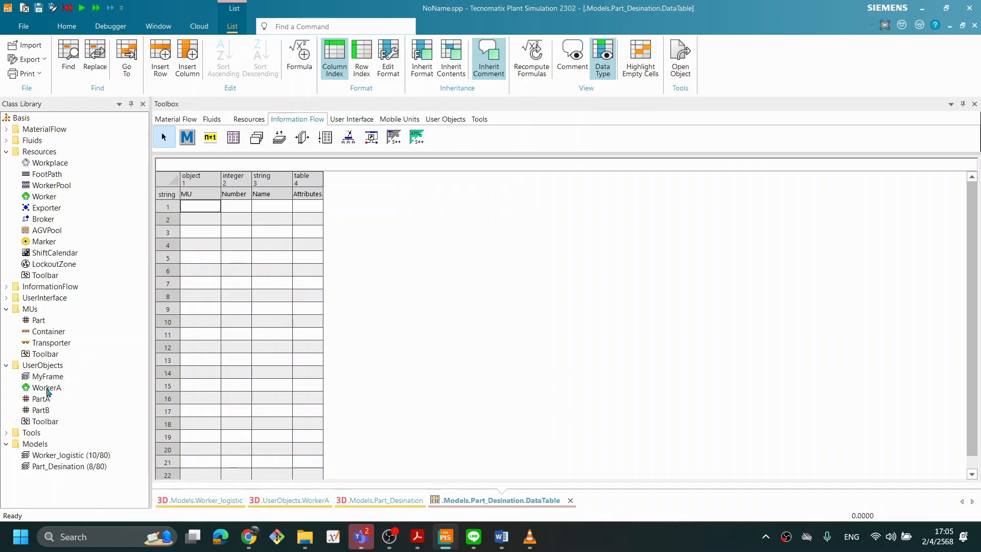
Enter PartA in row 1 and PartB in row 2 of the table's MU column, widening that column
click(43, 398)
drag(38, 403, 203, 207)
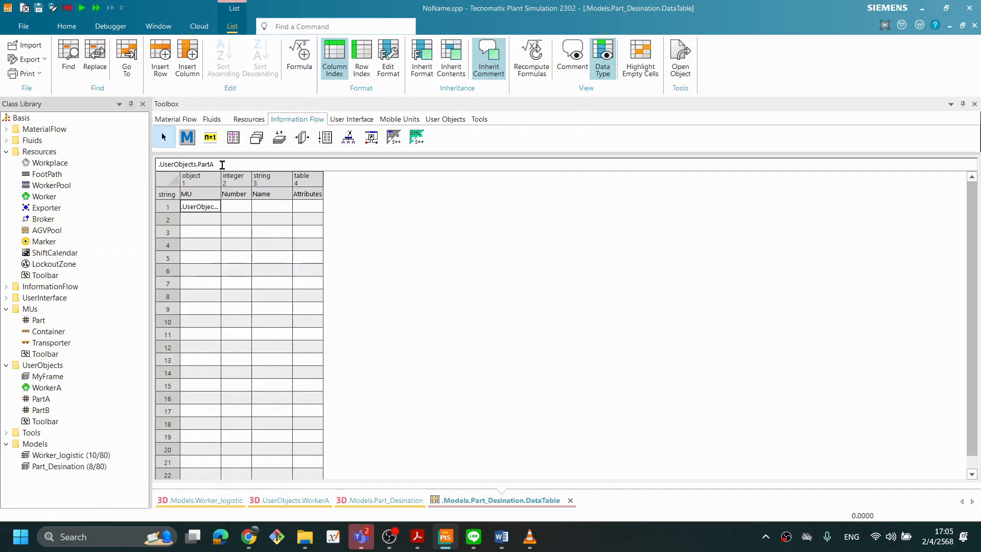
drag(221, 180, 236, 179)
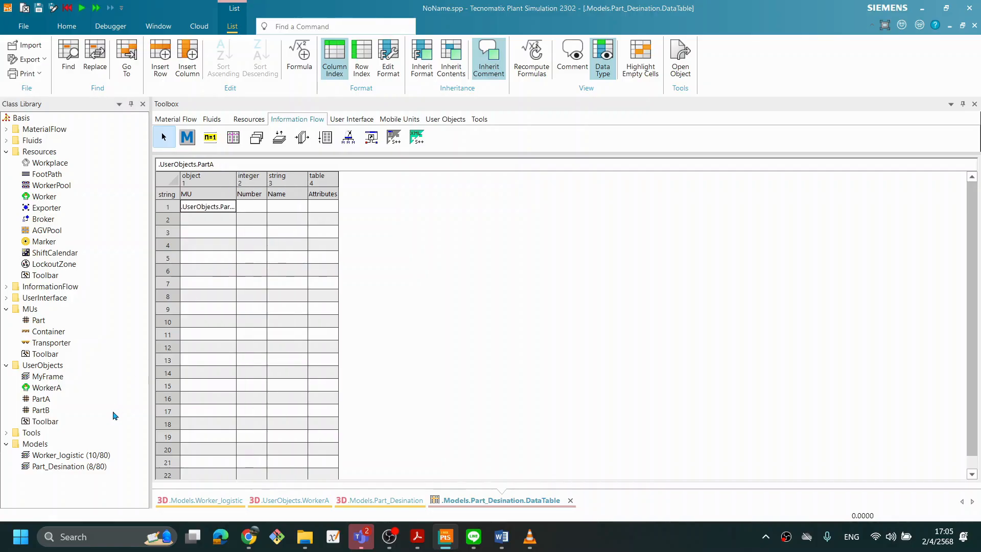
click(41, 399)
drag(45, 411, 210, 220)
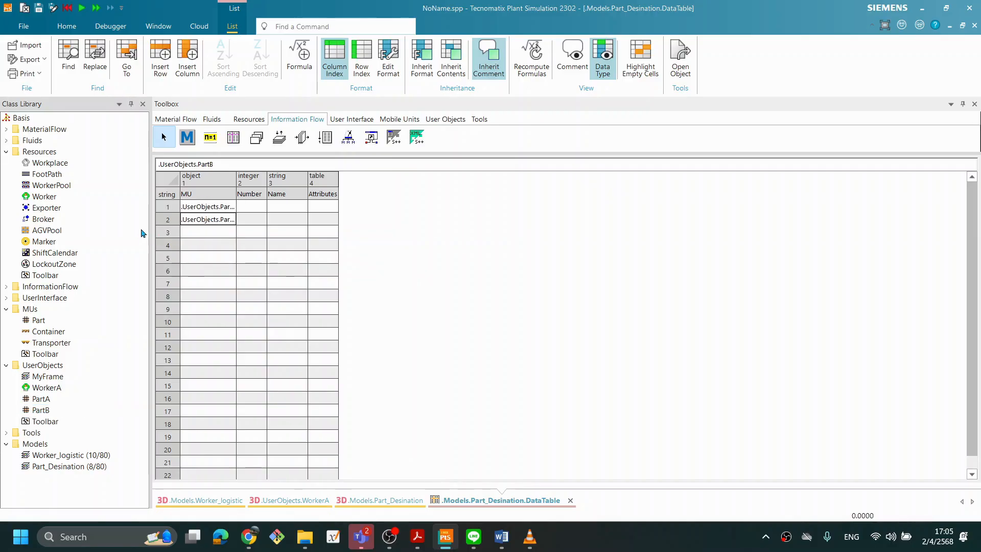
Set the Number to 1 for both the PartA and PartB rows
click(258, 207)
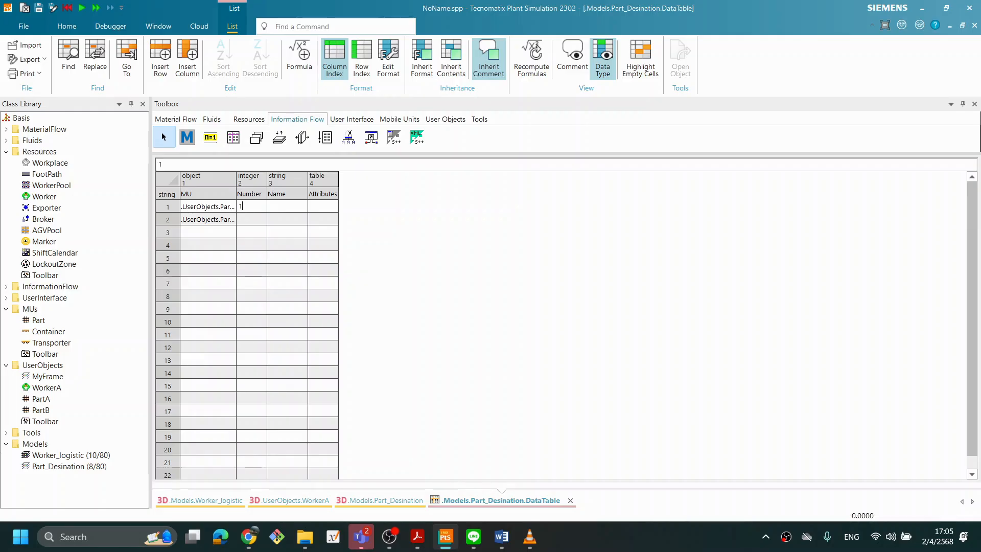
click(254, 219)
click(253, 219)
text(1)
key(Return)
Close the Worker_logistic model's window and return to the Part_Desination frame
click(204, 500)
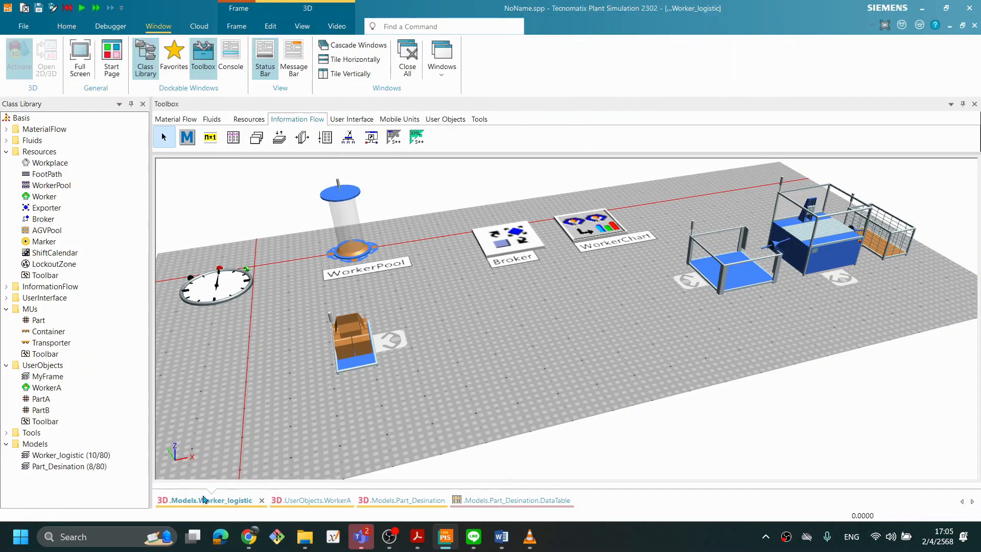
mouse_move(418, 297)
middle_down()
mouse_move(419, 312)
mouse_move(423, 301)
middle_up()
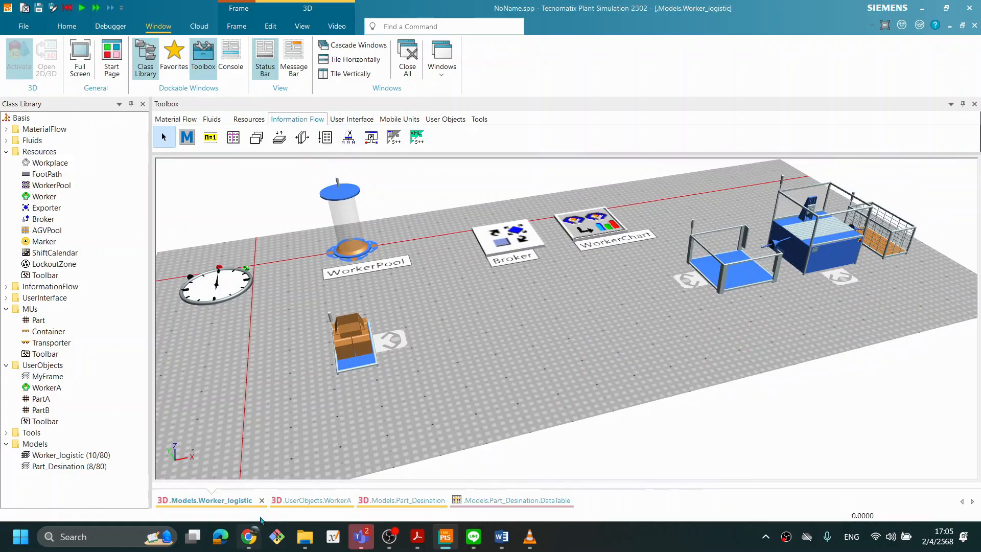
click(261, 501)
click(266, 502)
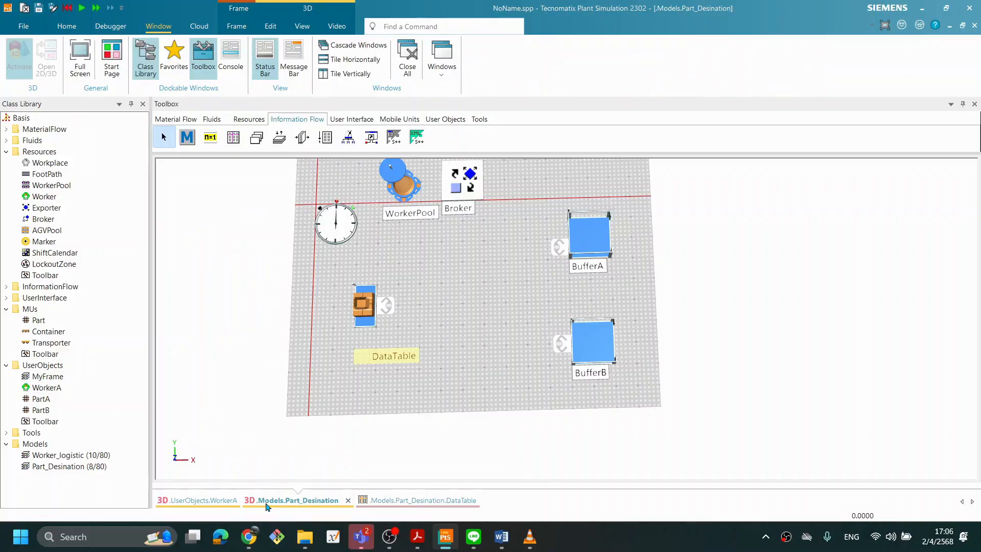
Close WorkerA's 3D window and move the DataTable closer beneath the Source in the Part_Desination frame
click(204, 501)
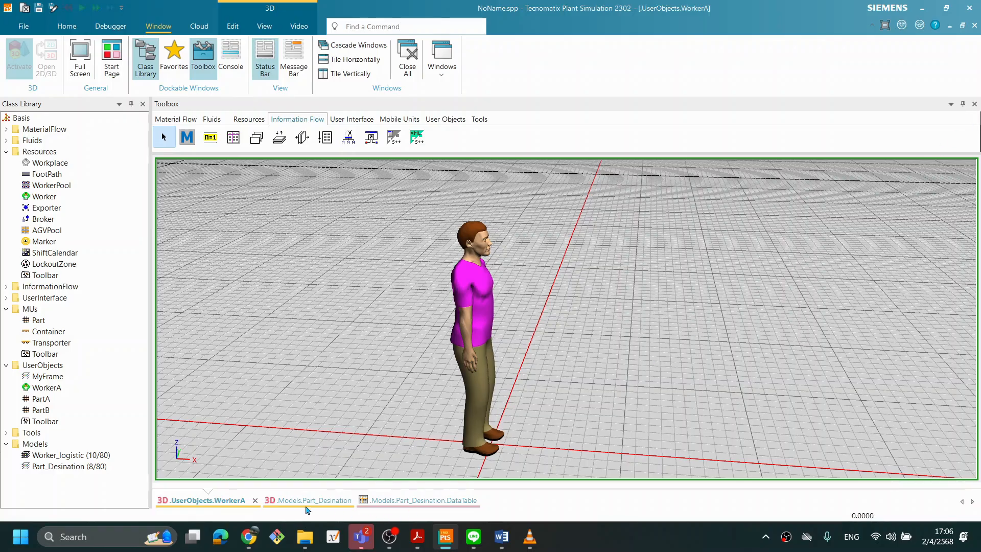
click(256, 500)
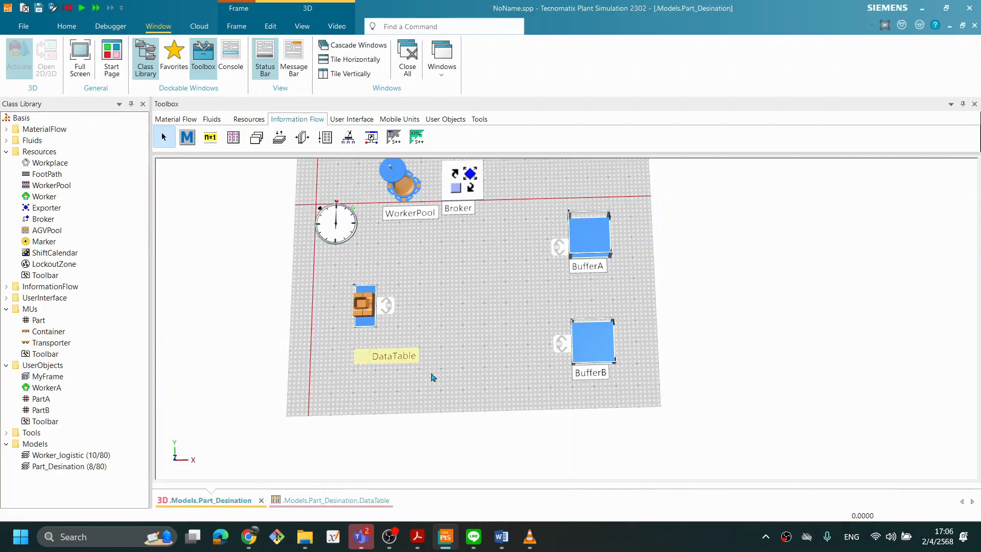
drag(378, 359, 376, 347)
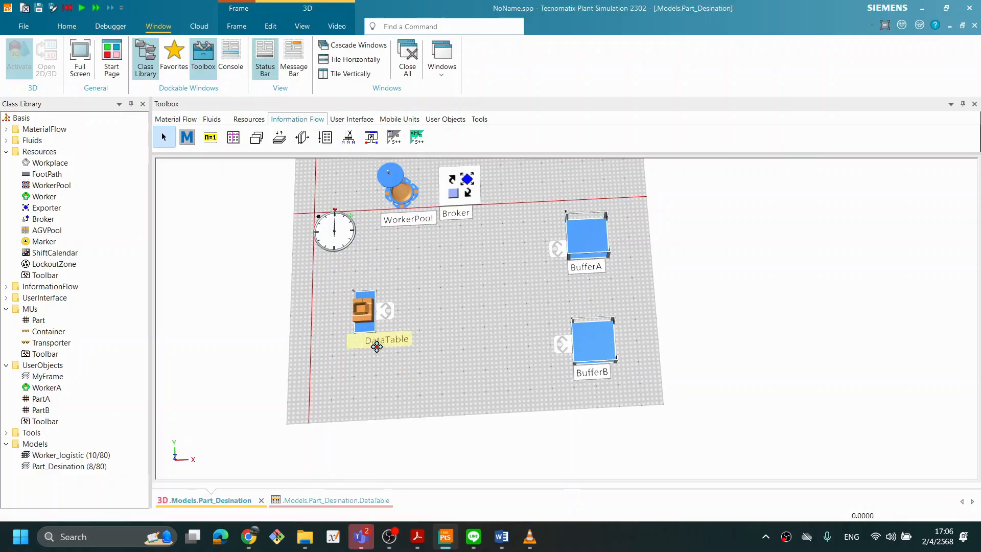
Run the Part_Desination simulation to watch the worker carry parts to BufferA and BufferB, and reset it
right_click(480, 288)
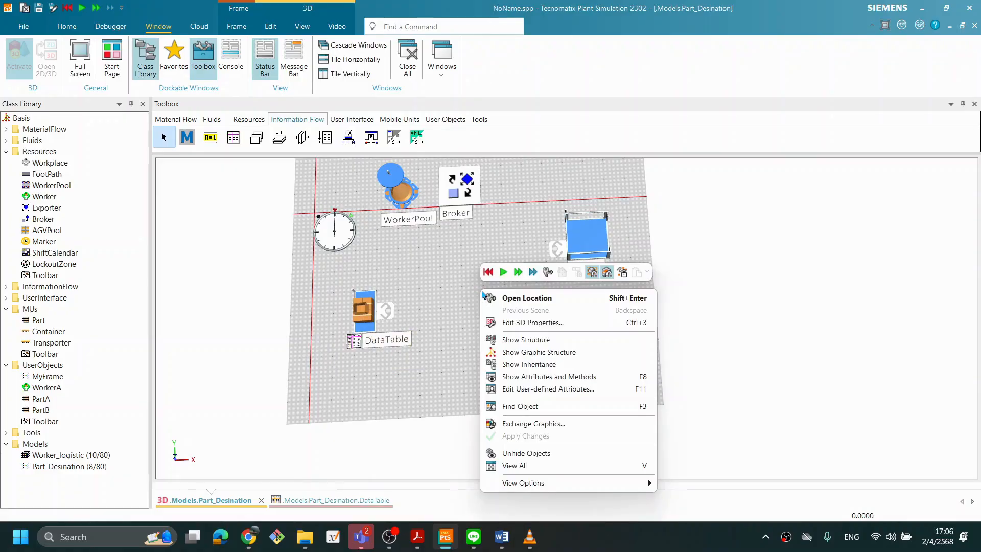
click(502, 271)
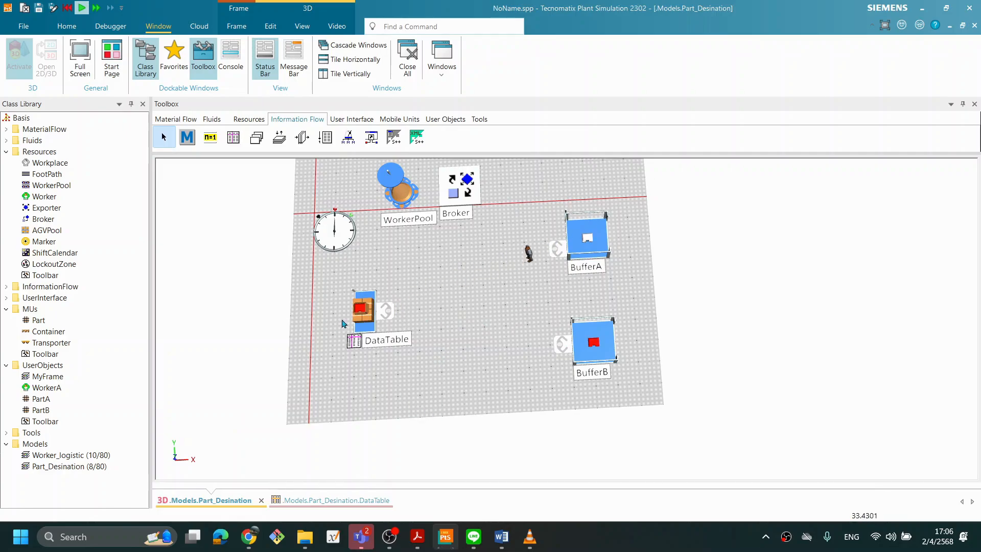
mouse_move(365, 308)
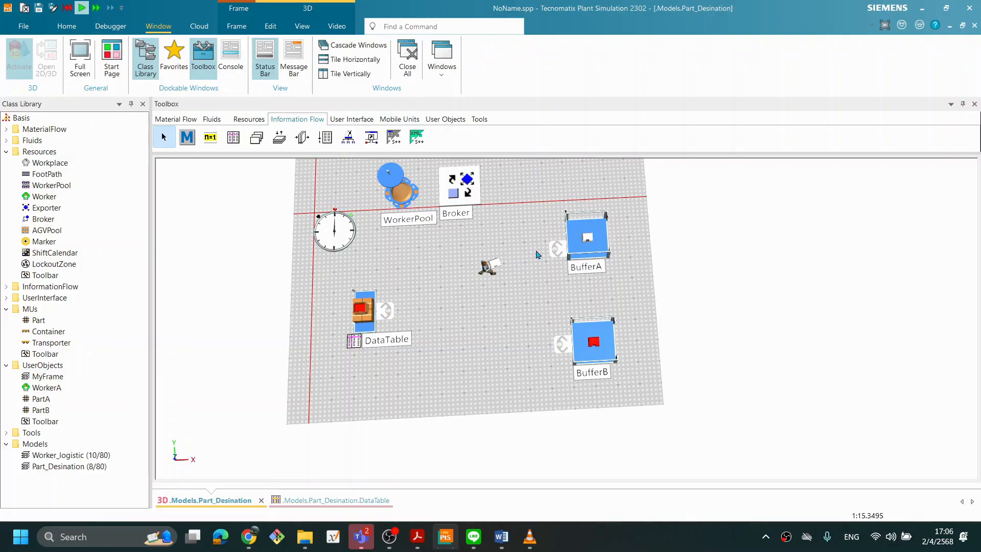
right_click(476, 338)
click(484, 117)
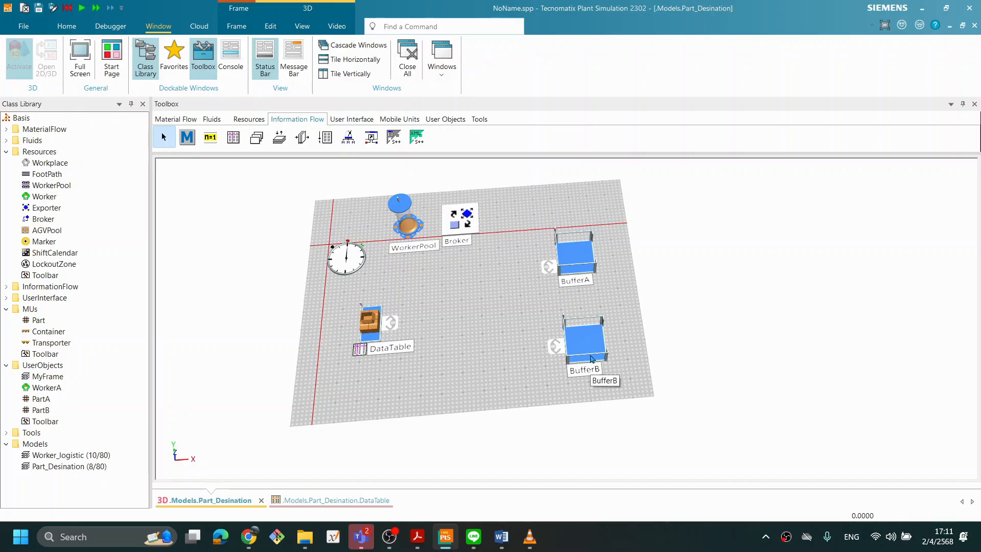
middle_drag(581, 325, 580, 339)
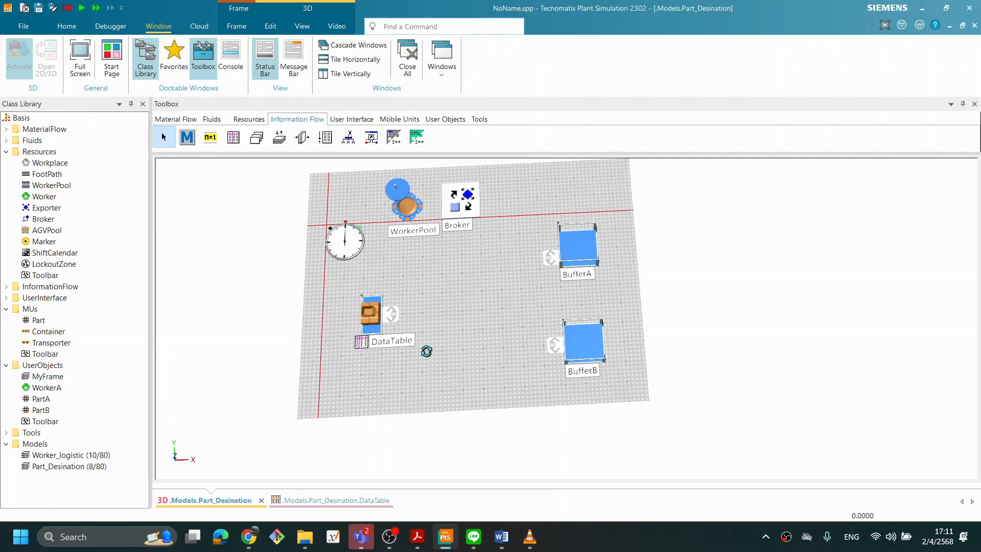
middle_drag(429, 348, 446, 341)
middle_drag(555, 354, 553, 360)
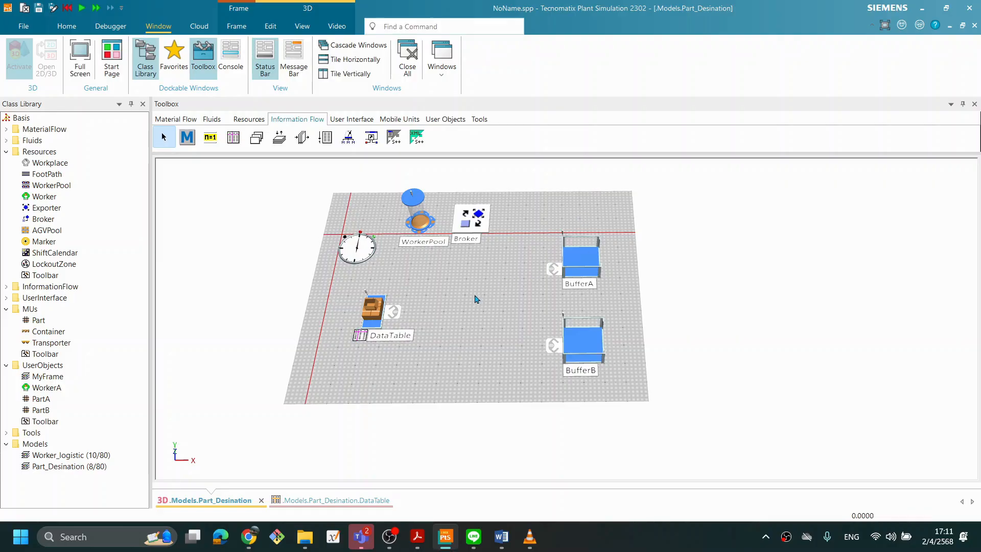
middle_drag(475, 308, 474, 304)
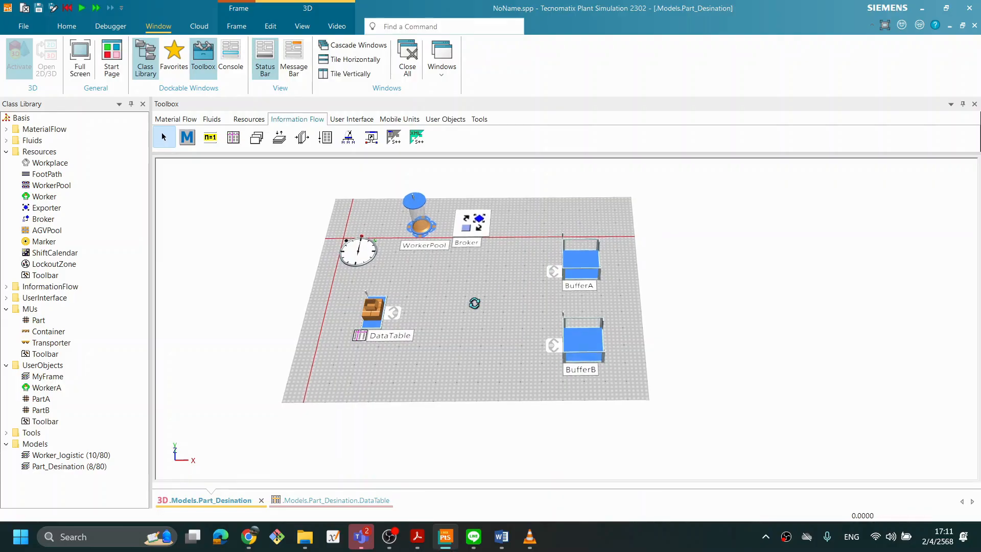
Replace the worker in row 1 of the WorkerPool's creation table with WorkerA from UserObjects and apply it
double_click(425, 229)
click(552, 379)
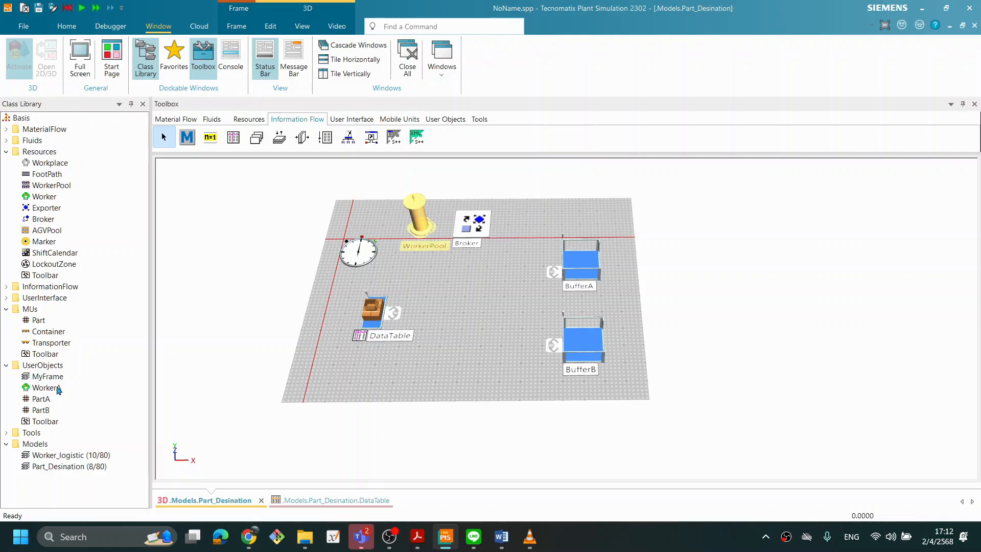
double_click(422, 229)
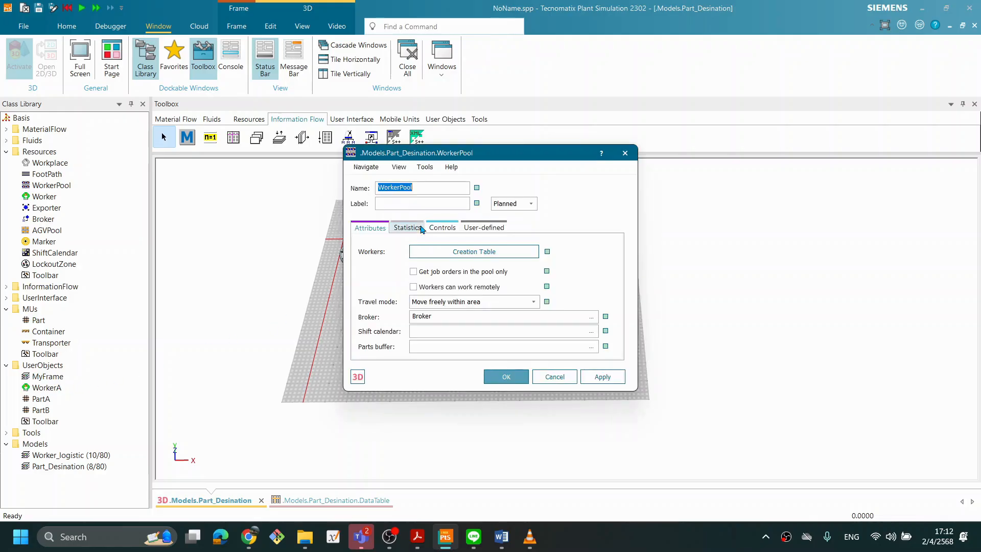
click(493, 257)
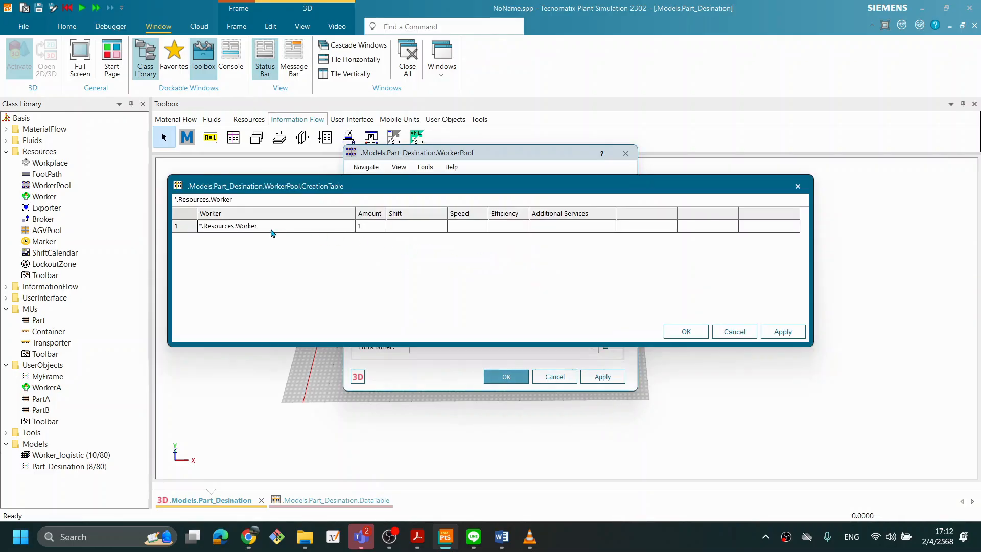
drag(55, 389, 271, 231)
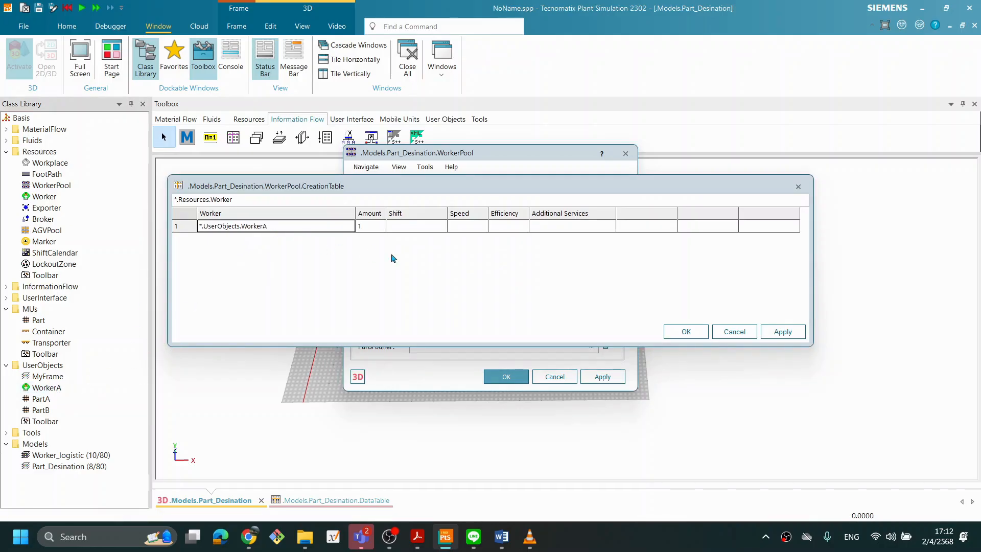
click(687, 331)
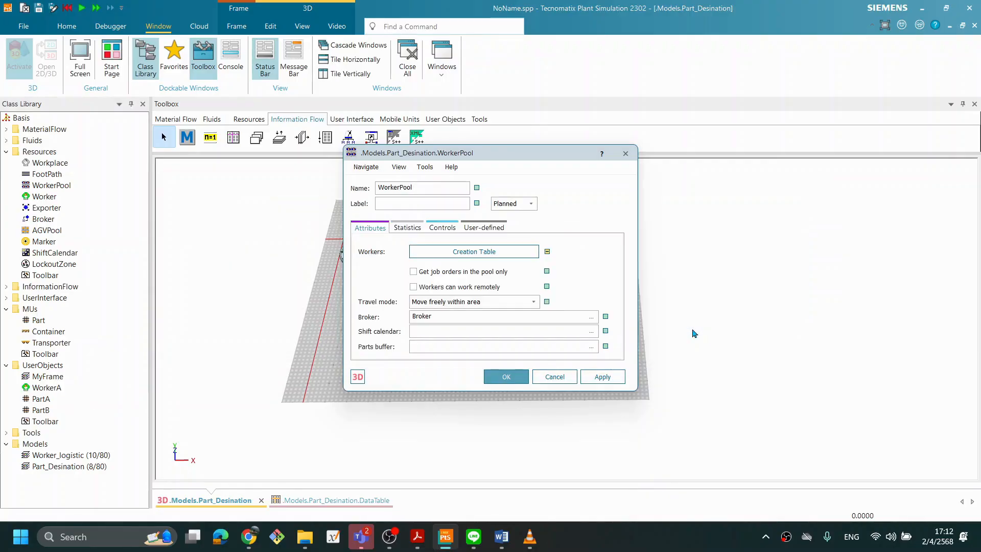
click(603, 377)
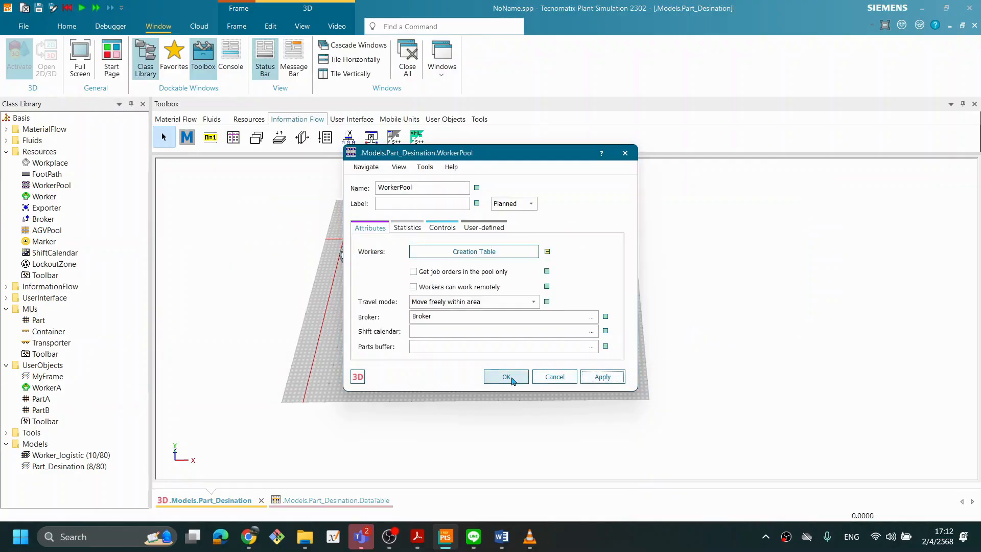
click(512, 379)
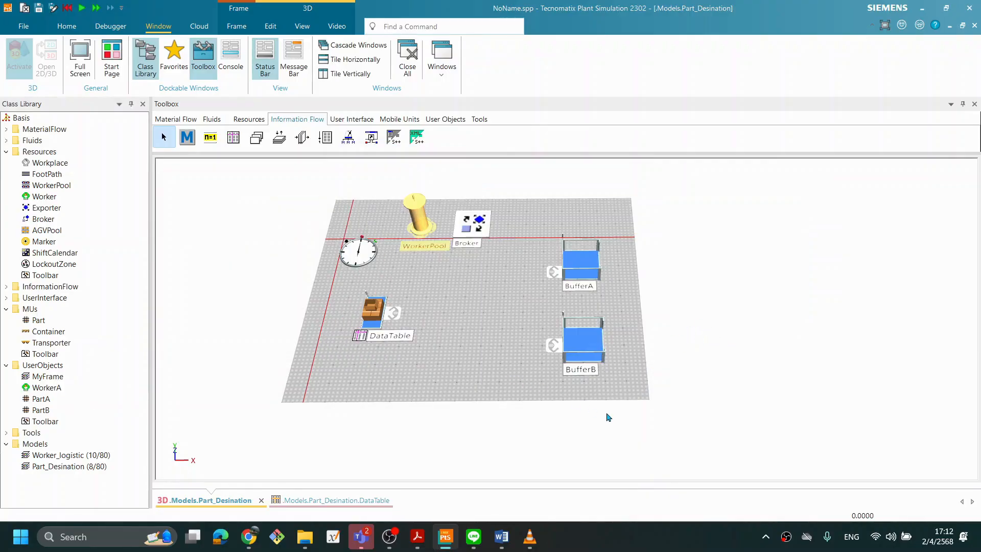
Edit the Z-dimension in the properties of the WorkerA user object and apply the settings
click(60, 388)
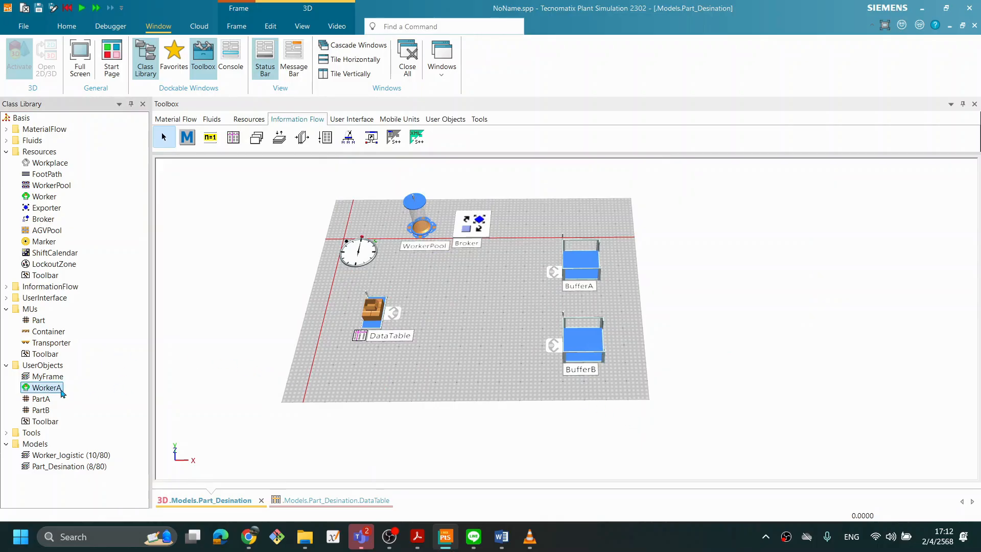
double_click(47, 387)
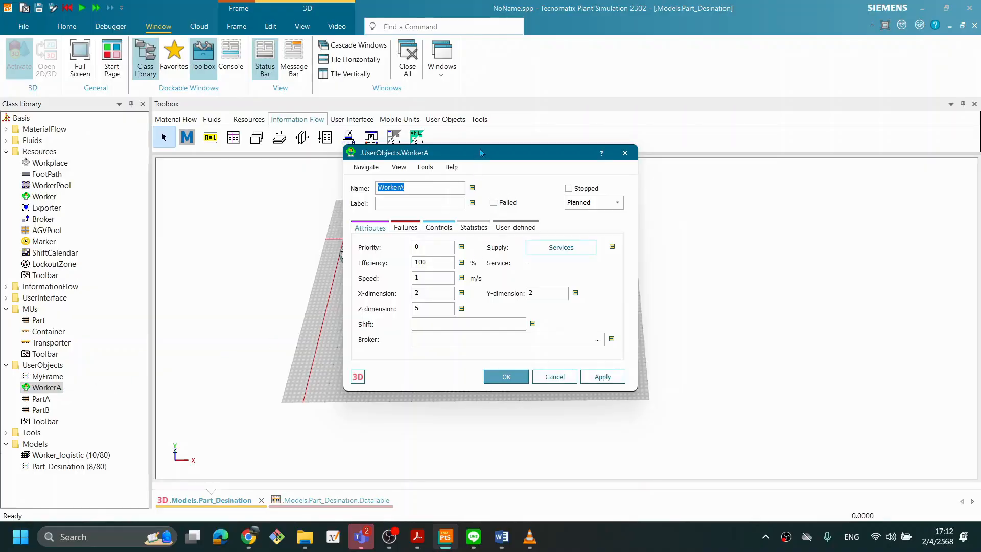
drag(481, 152, 415, 164)
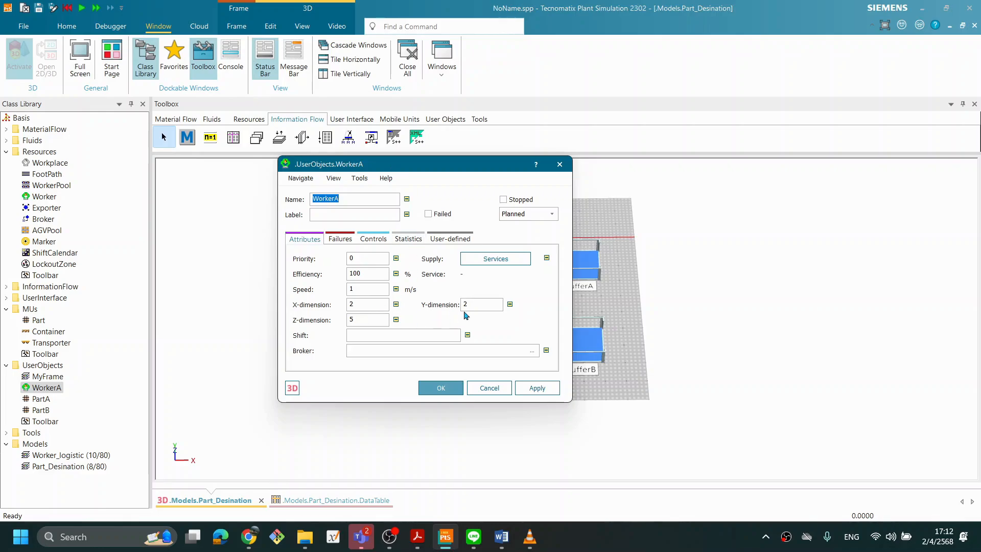
drag(363, 320, 337, 326)
click(531, 386)
click(441, 389)
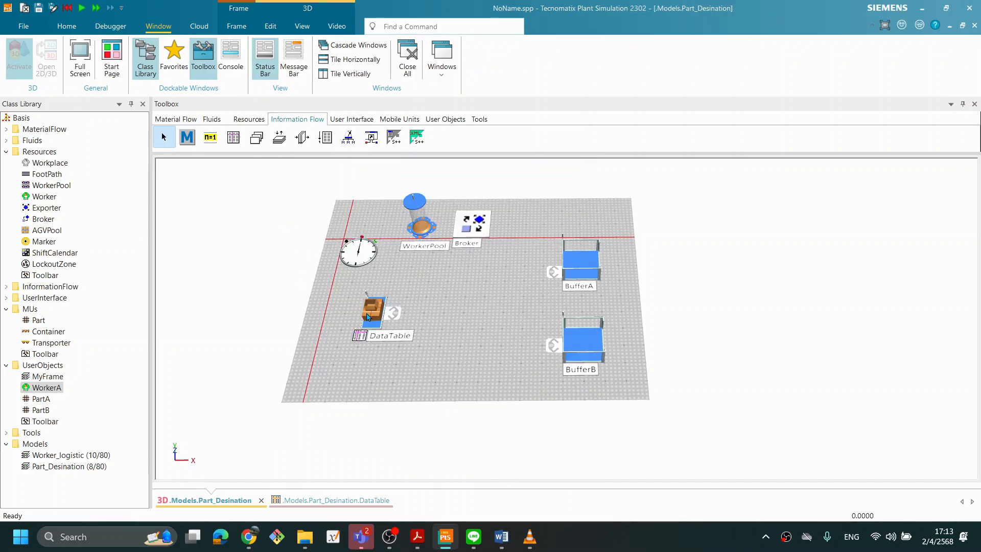
Set the maximum dwell time of the Source's transport importer to a constant 0:01
double_click(368, 317)
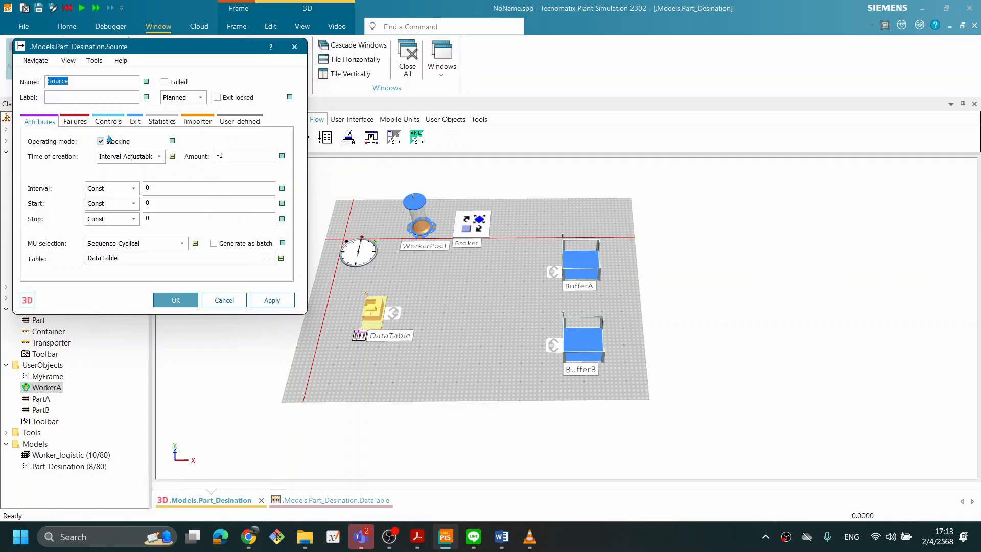
click(197, 121)
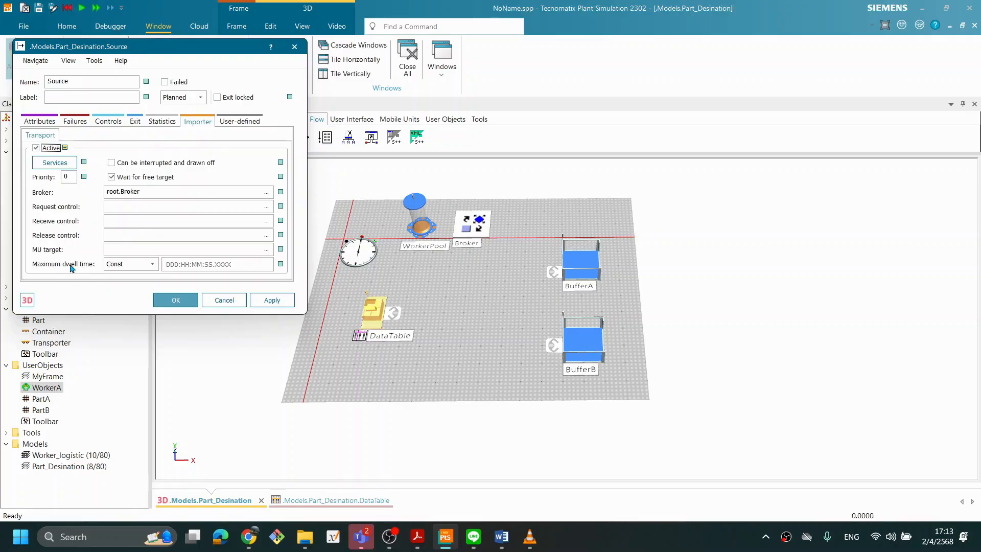
click(233, 263)
click(272, 300)
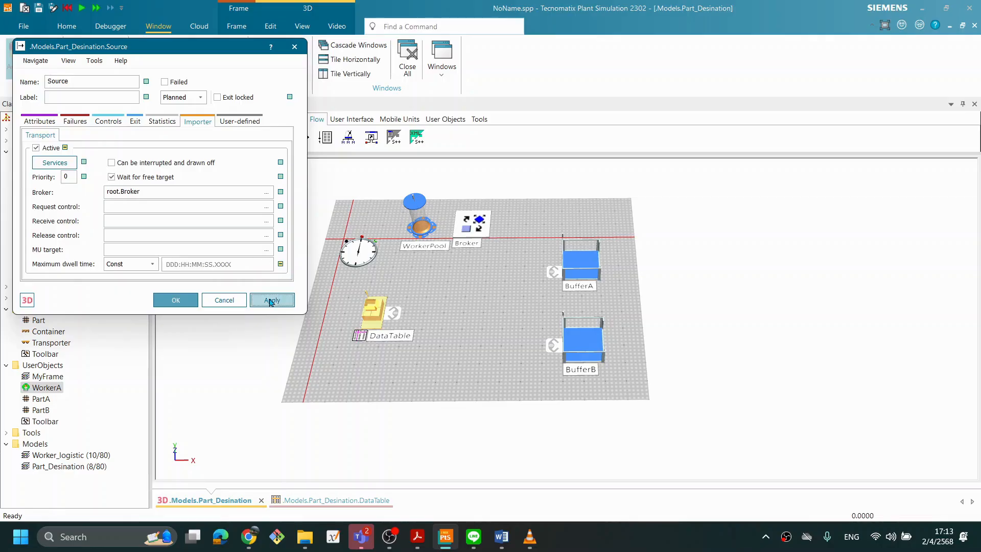
click(177, 302)
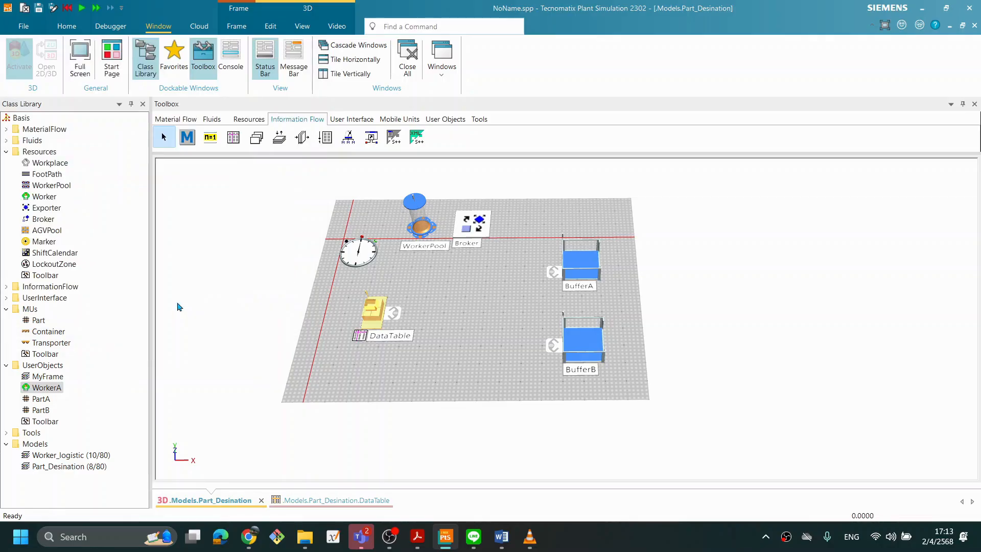
double_click(371, 310)
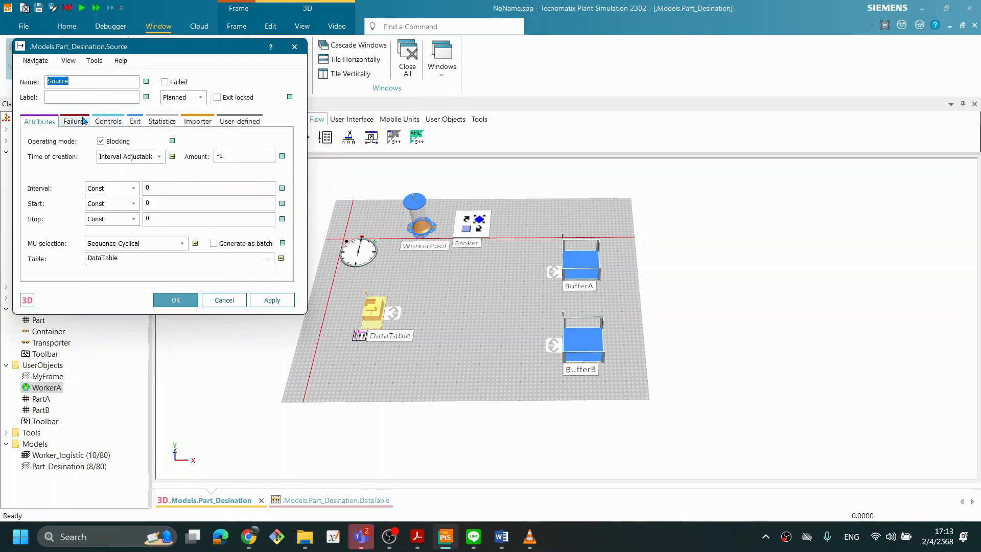
click(198, 122)
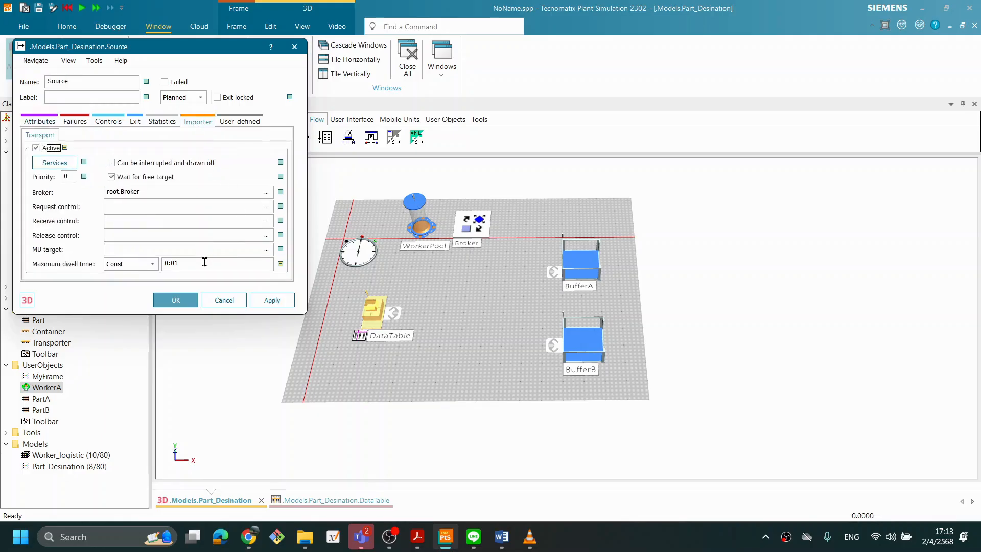
click(175, 300)
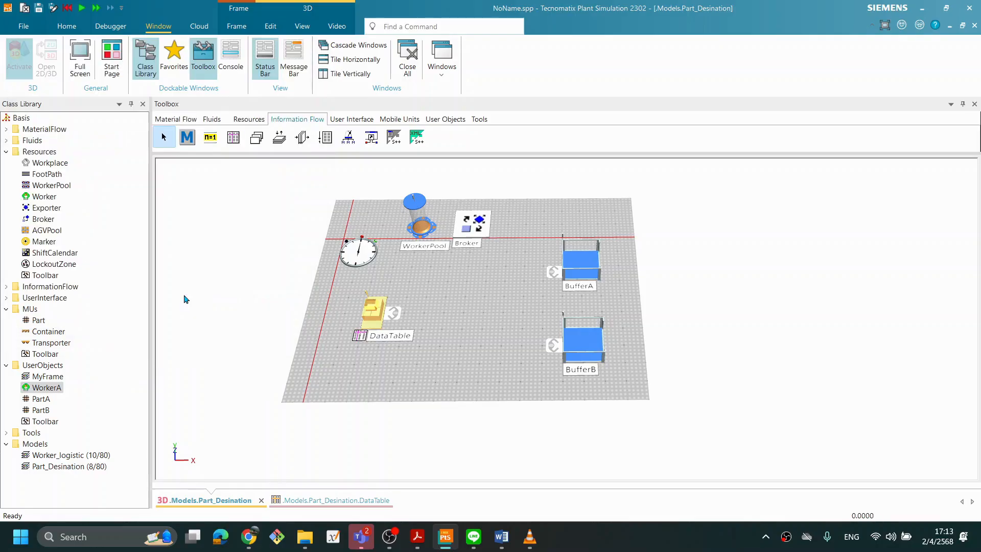
Check the loading and unloading times of the Workplace assigned to the Source
double_click(395, 313)
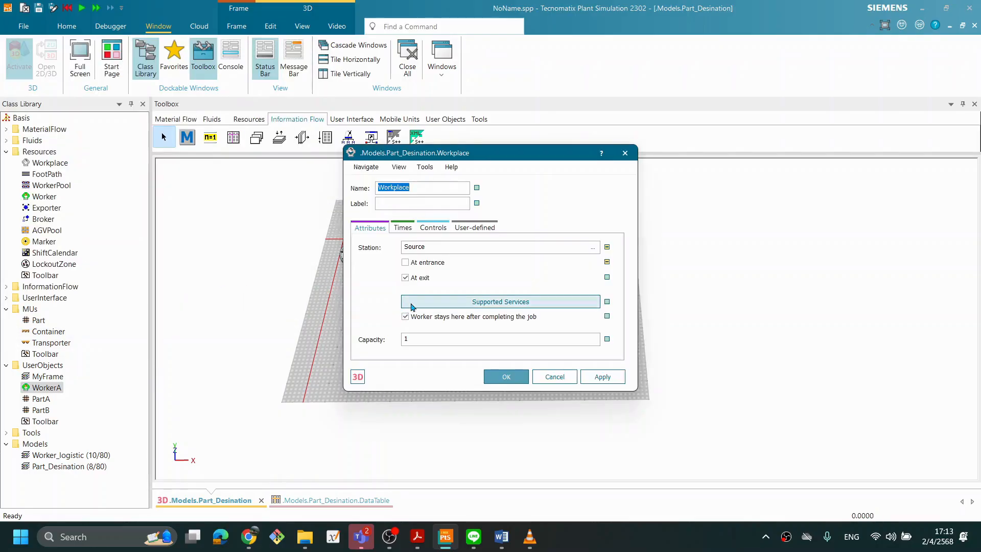
click(432, 228)
click(403, 228)
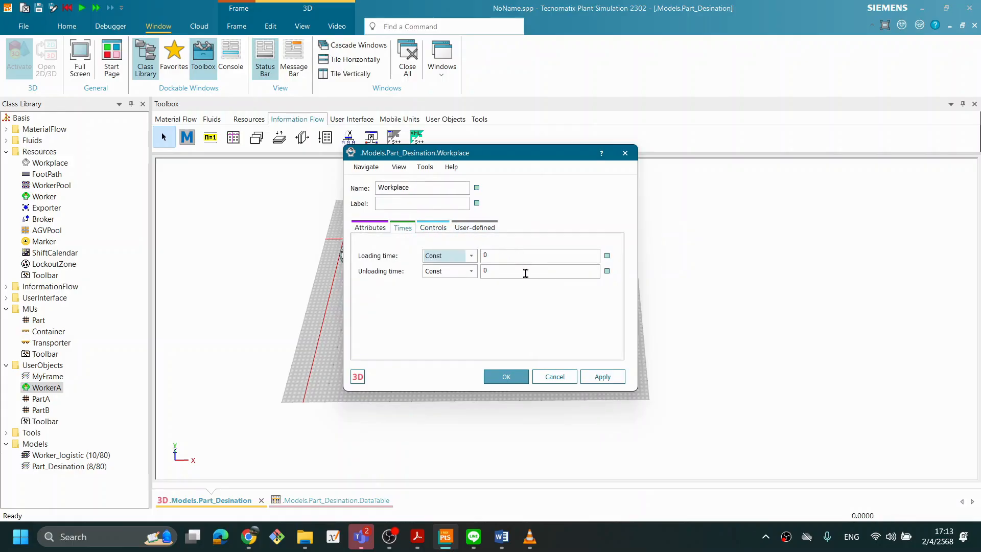
drag(509, 159, 398, 170)
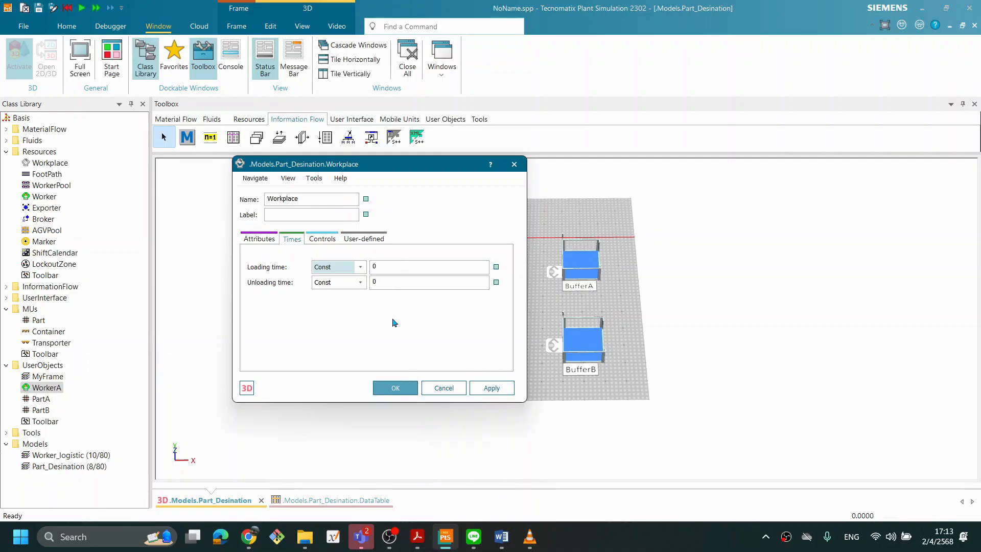
click(413, 385)
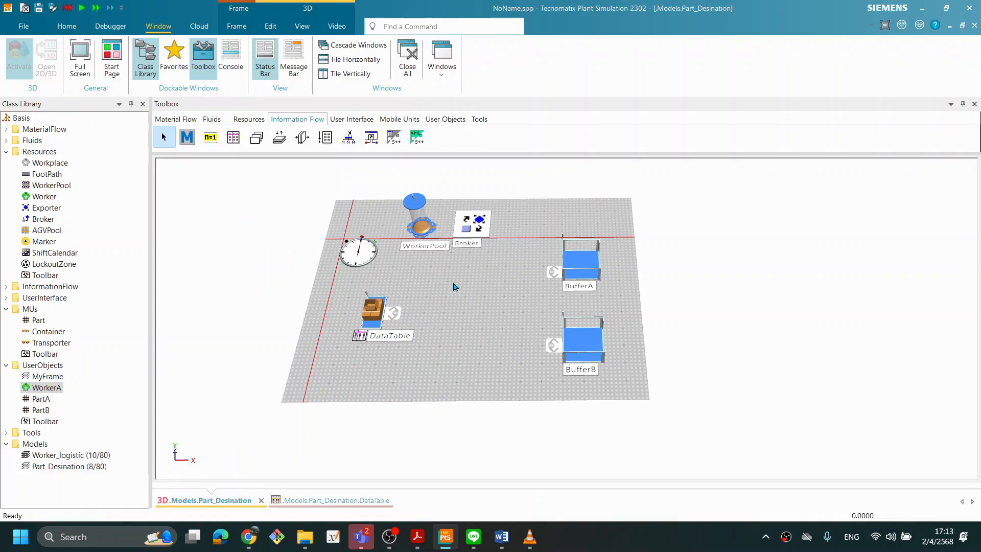
Run the simulation with WorkerA and examine the parts delivered to BufferA and BufferB up close
right_click(453, 295)
click(471, 270)
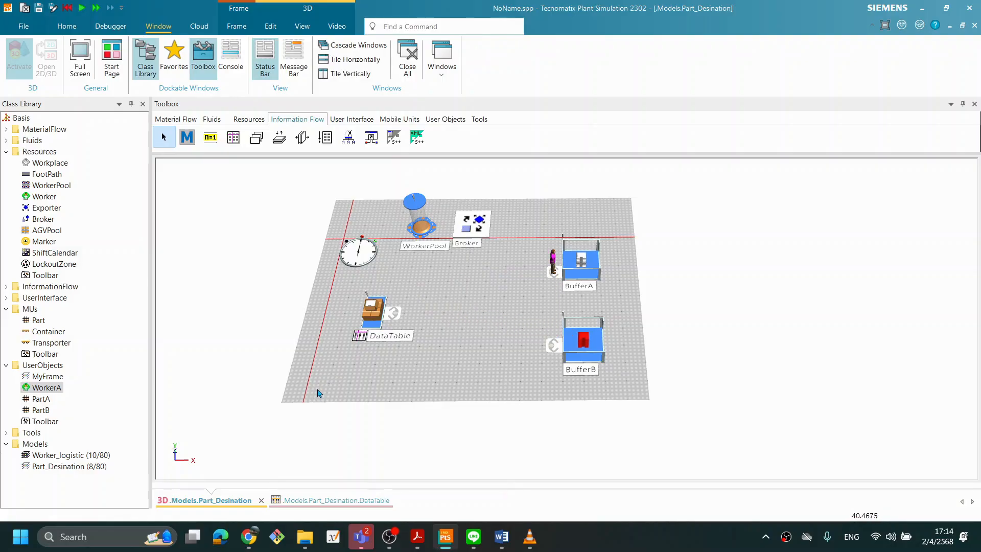
mouse_move(467, 389)
middle_down()
mouse_move(485, 352)
mouse_move(465, 376)
middle_up()
scroll(581, 381, up, 2)
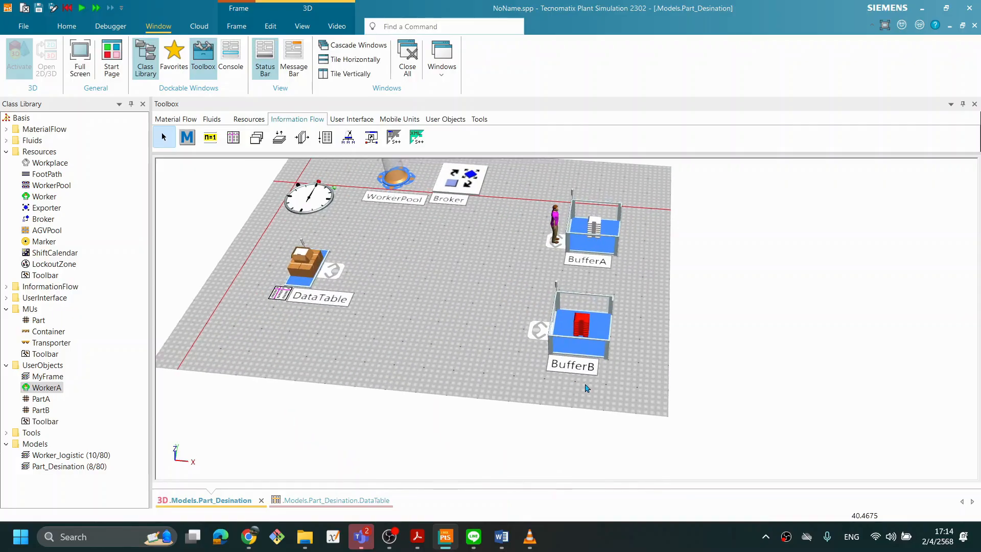
scroll(588, 384, up, 1)
scroll(588, 382, down, 2)
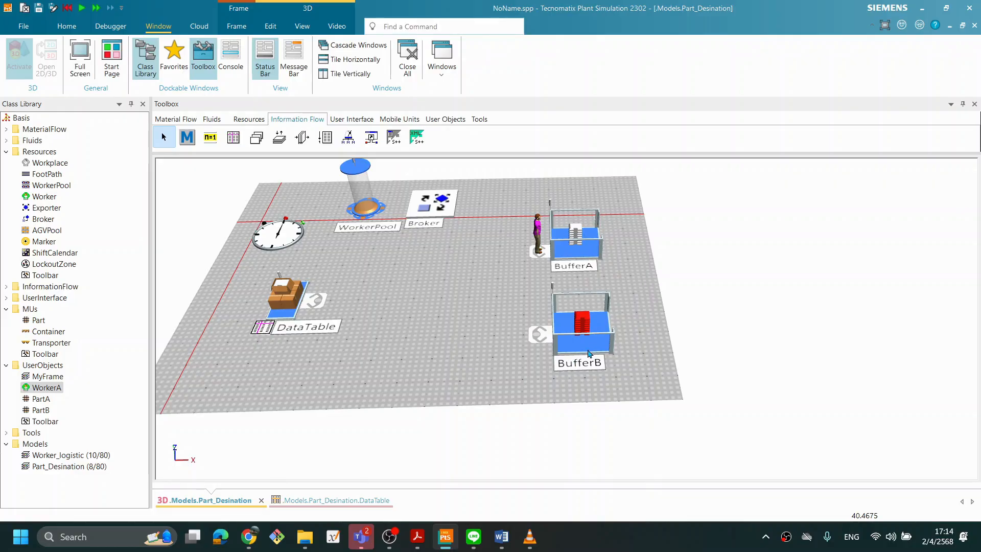
Reset the simulation and add the standard Worker from Resources as a second entry in the WorkerPool's creation table
right_click(480, 314)
click(488, 298)
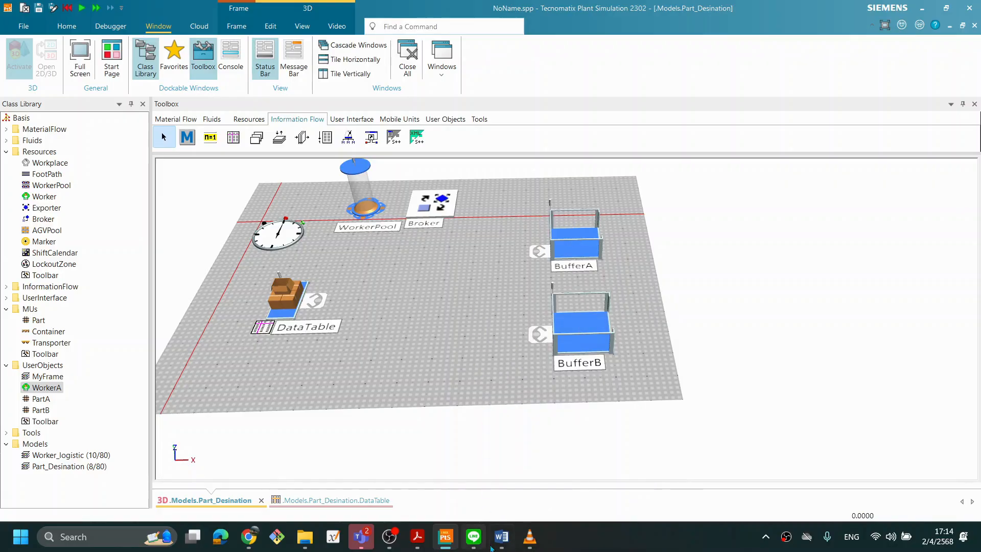
click(595, 542)
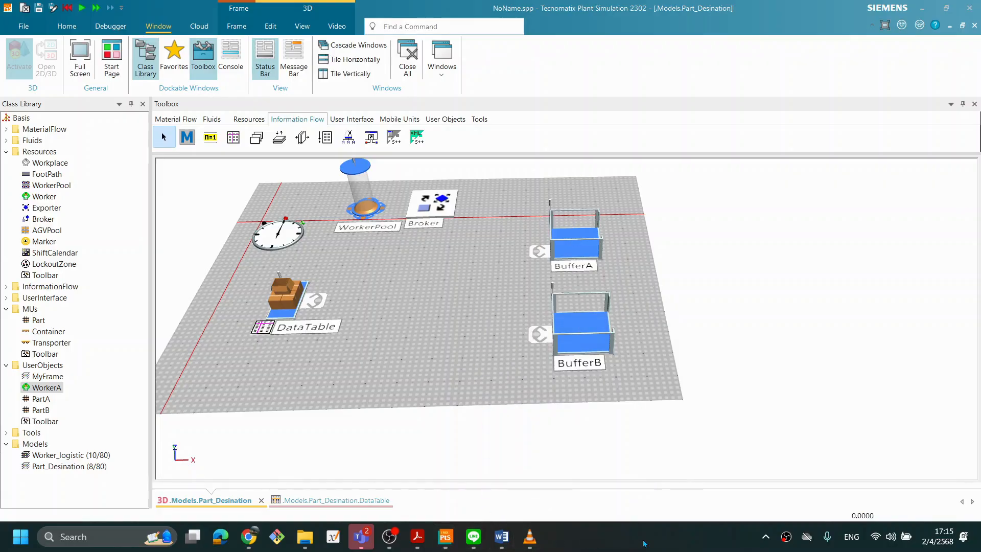
double_click(359, 173)
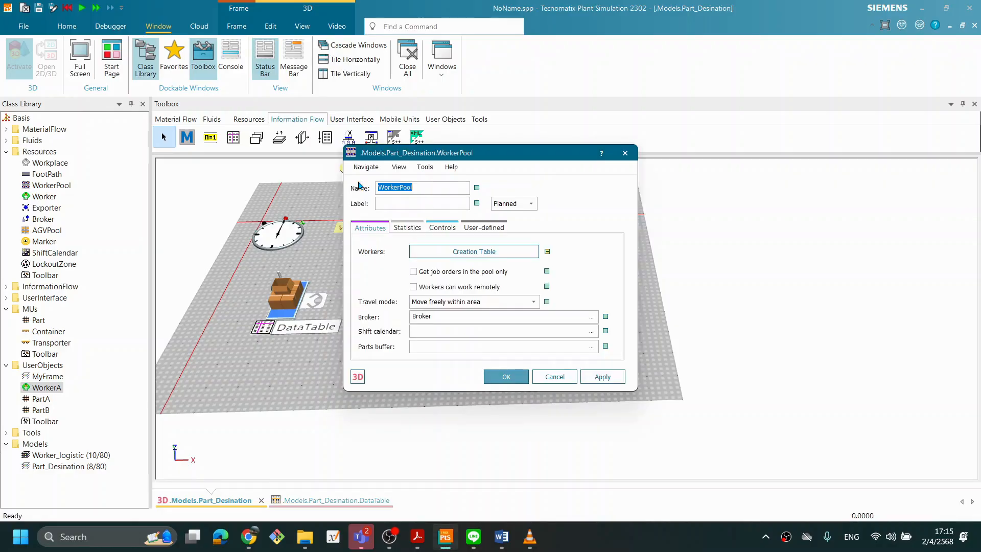
click(511, 260)
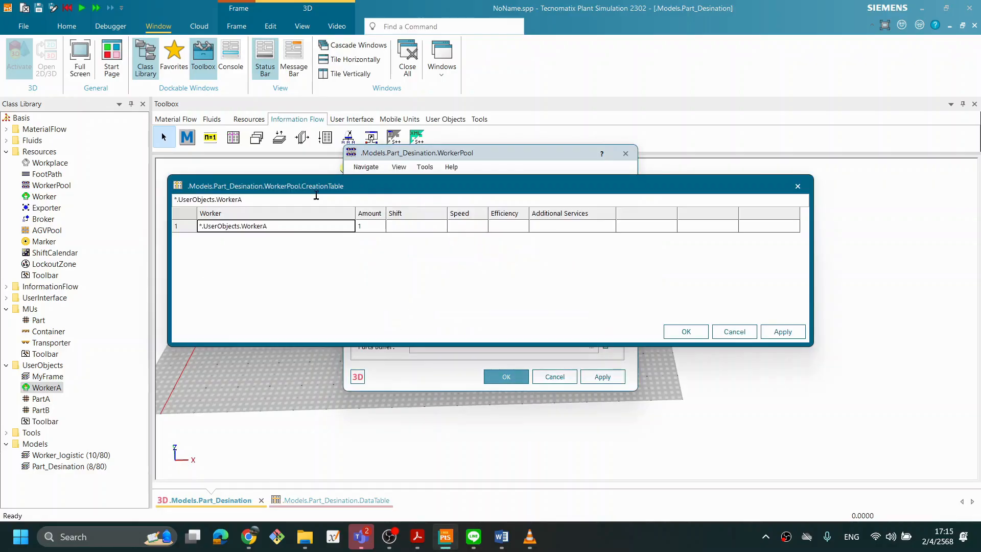
click(44, 196)
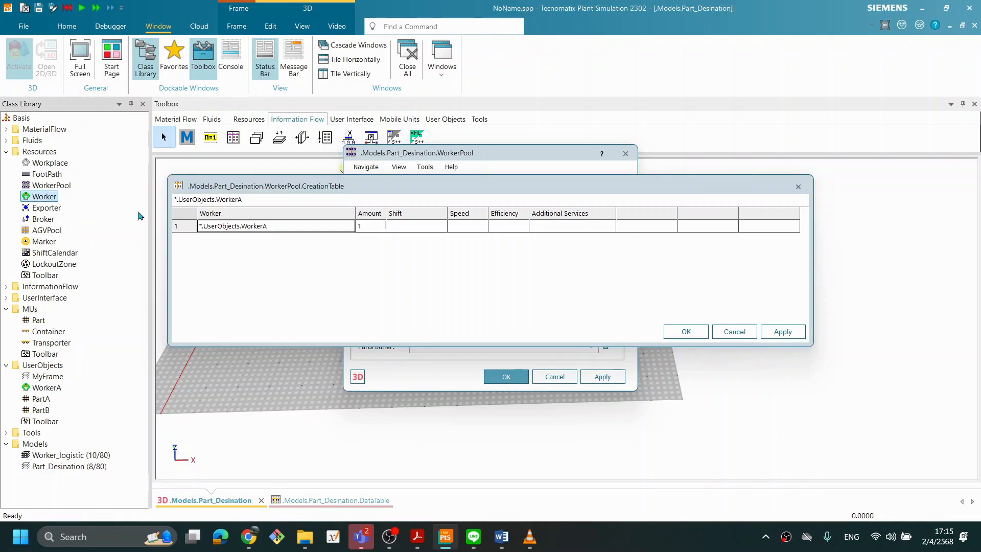
click(290, 228)
key(Return)
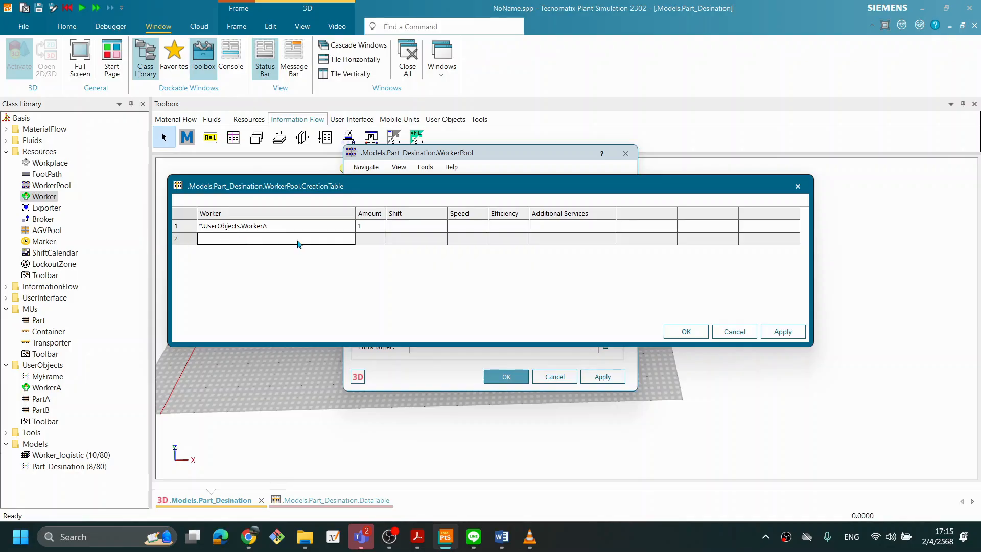
drag(46, 198, 233, 239)
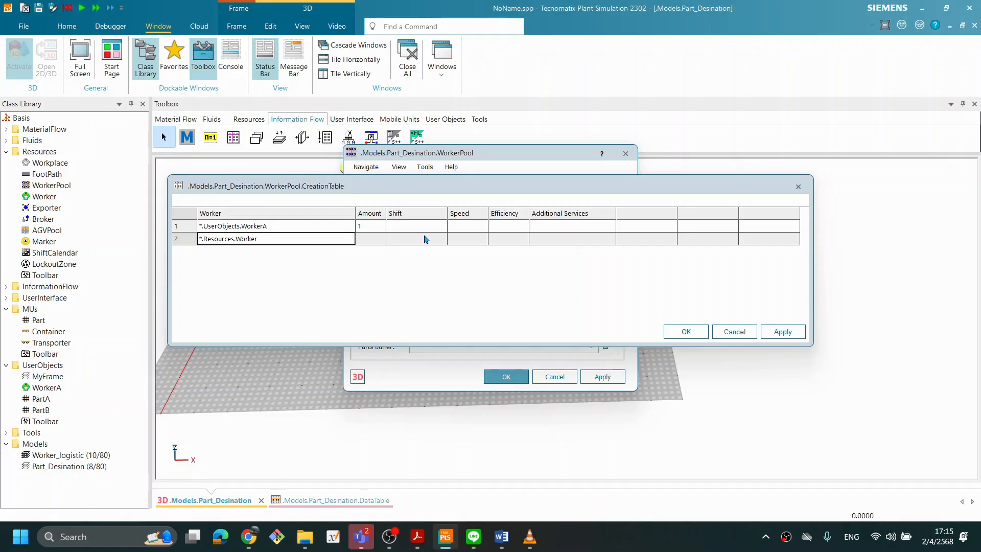
Set the amount of the second worker to 1 in the creation table and confirm the WorkerPool settings
click(376, 240)
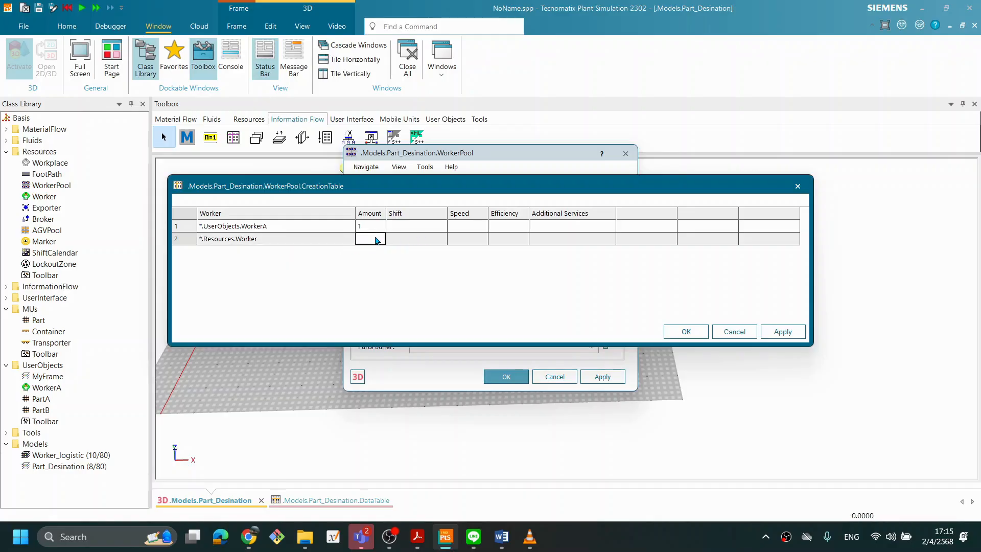
text(1)
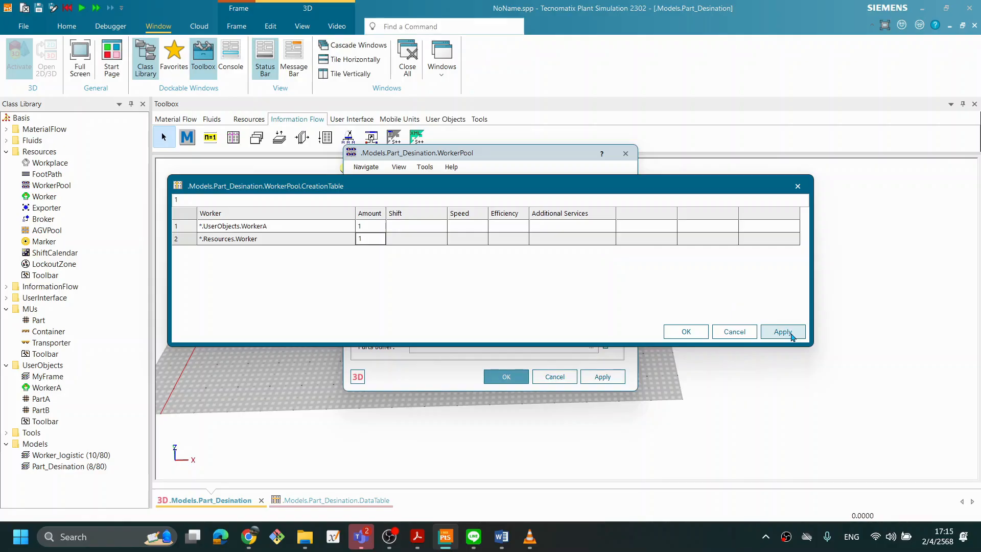
click(791, 337)
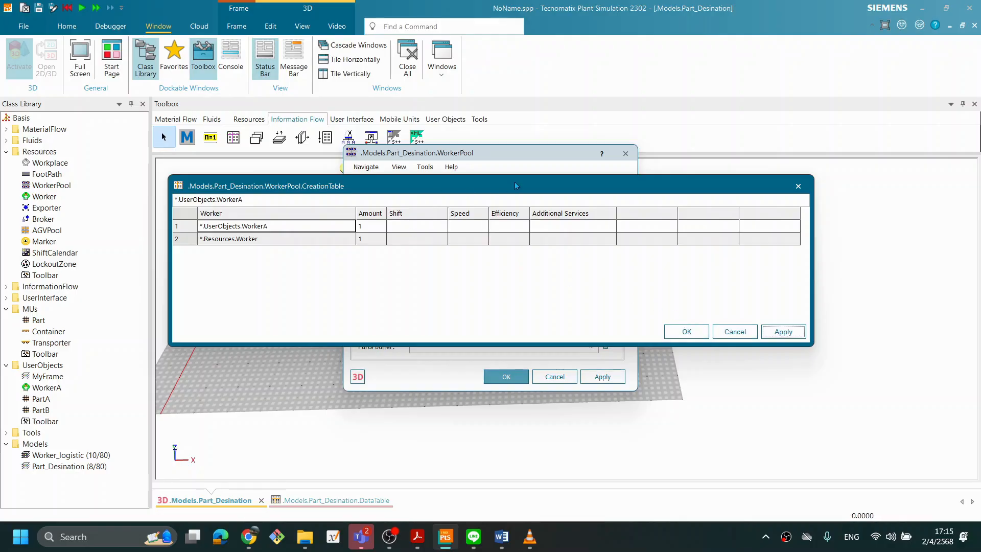
drag(561, 180, 511, 258)
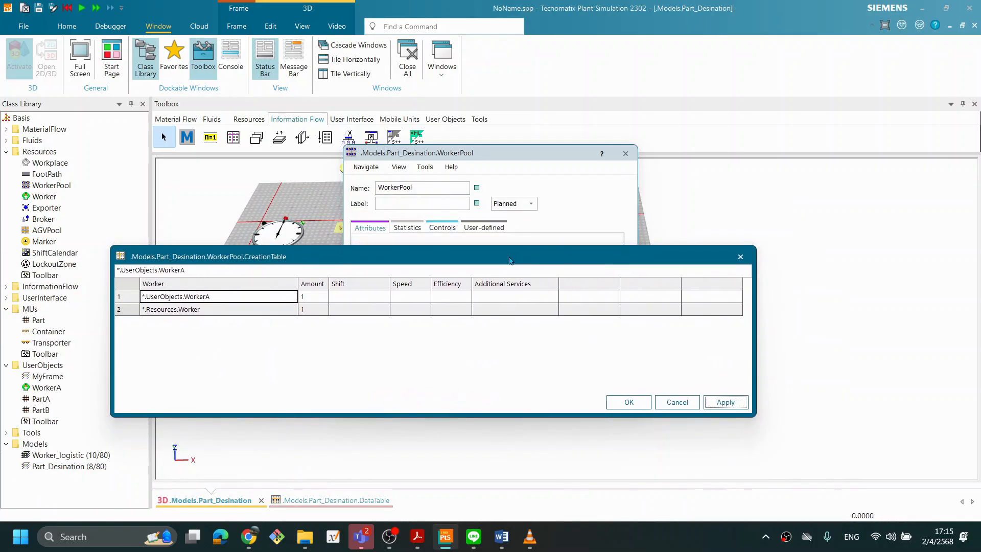
click(632, 400)
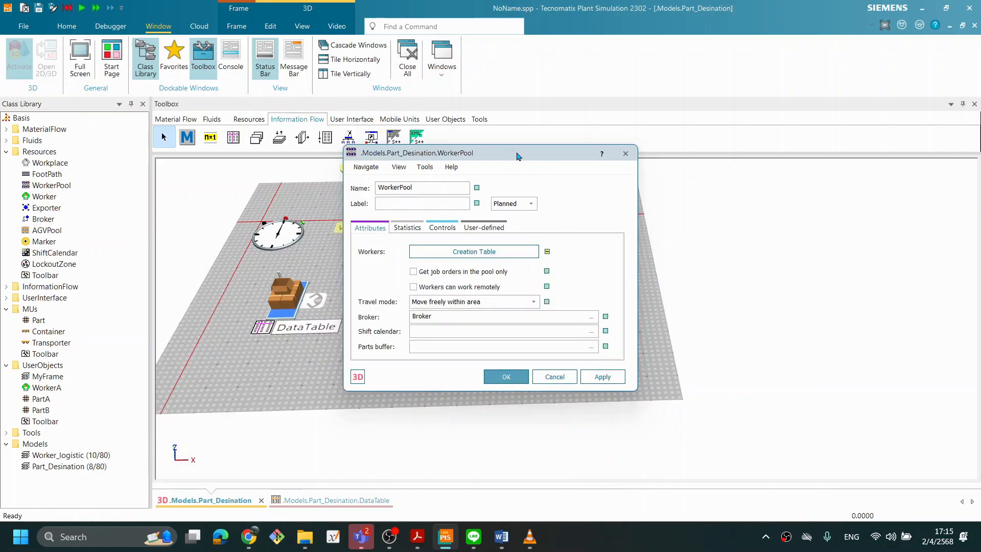
drag(517, 156, 765, 161)
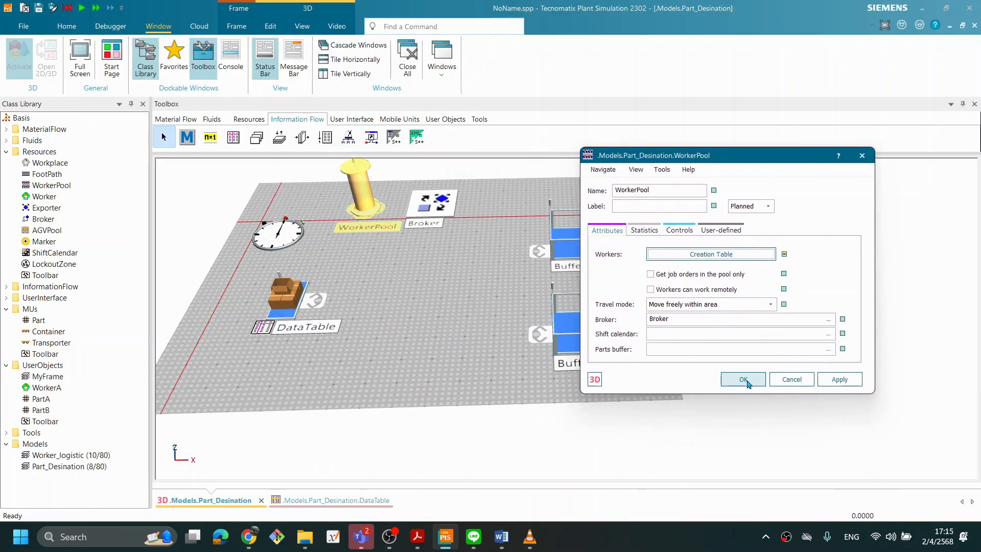
click(743, 379)
Run the simulation twice with both workers, watch where they stop after delivering the parts, and reset the model after each run
right_click(420, 299)
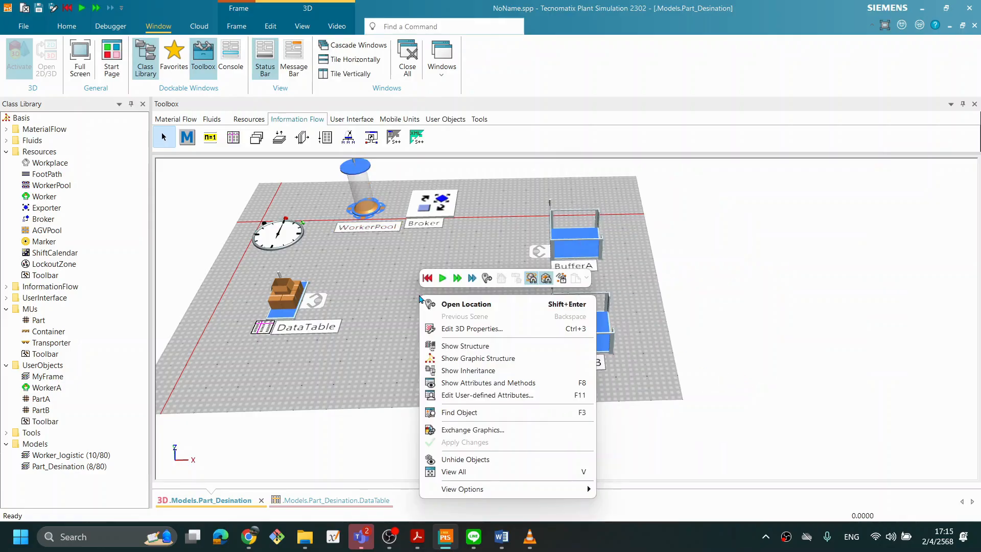
click(443, 278)
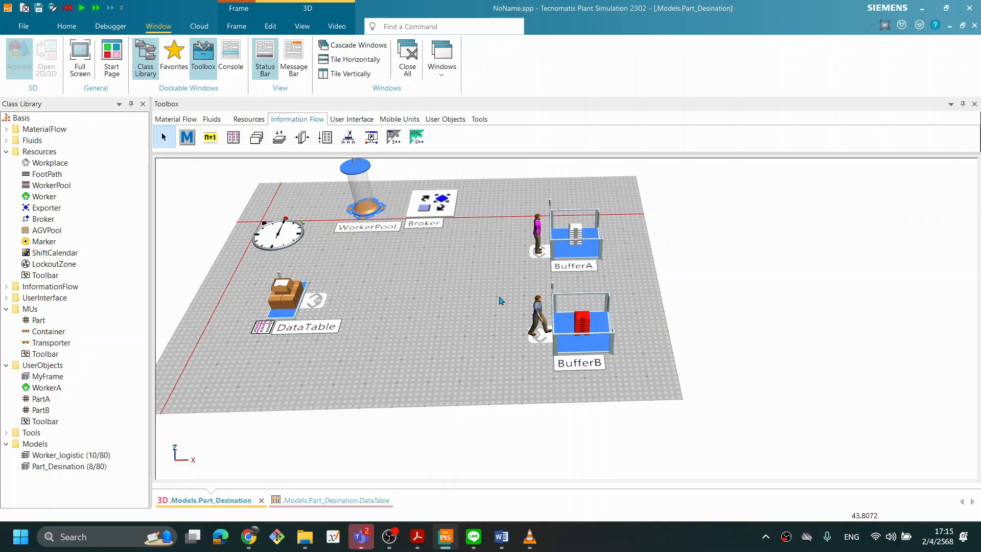
right_click(459, 300)
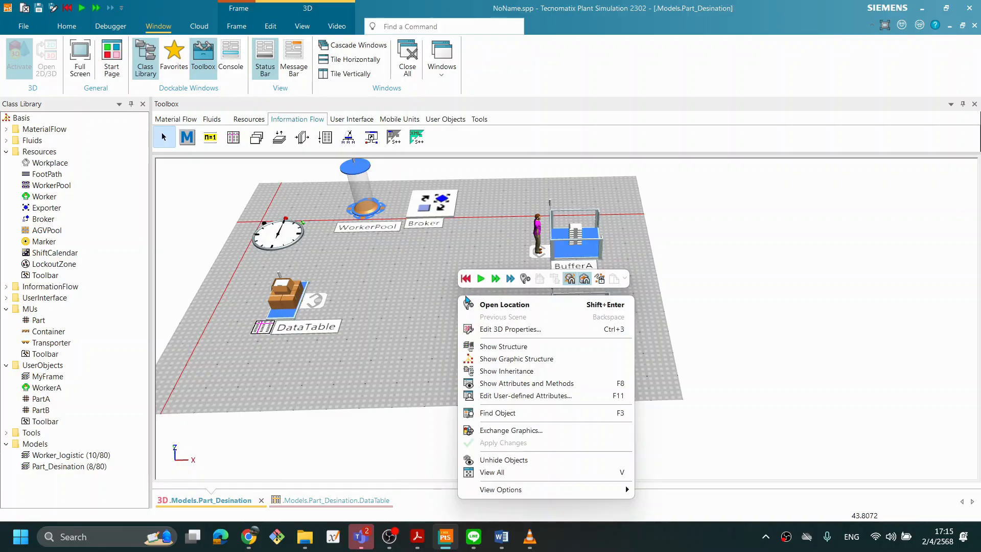
click(465, 279)
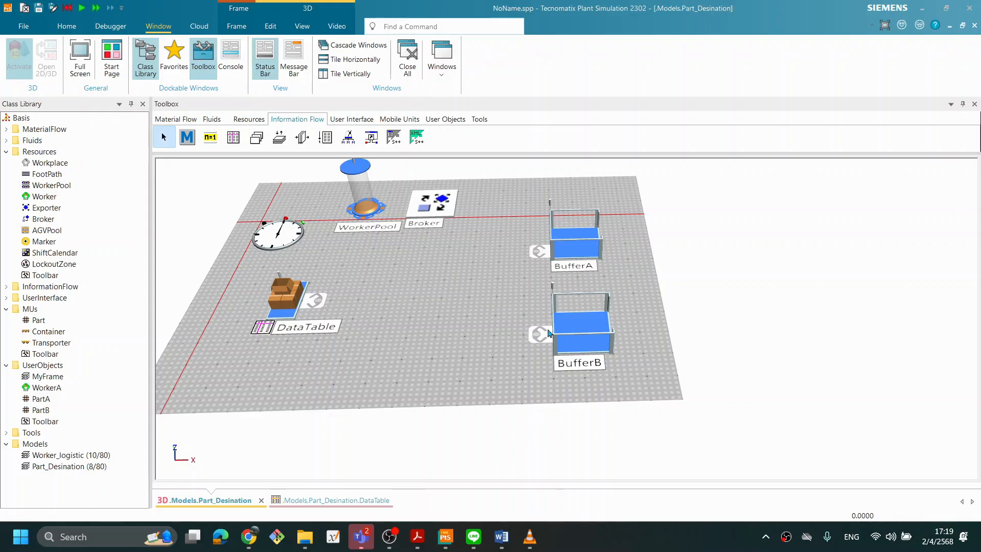
mouse_move(546, 338)
right_click(418, 265)
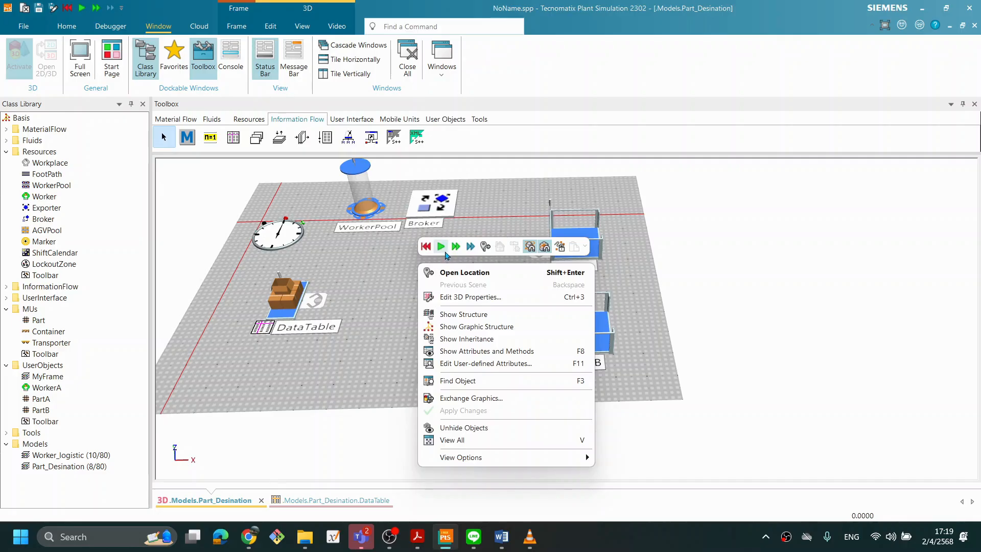
click(441, 247)
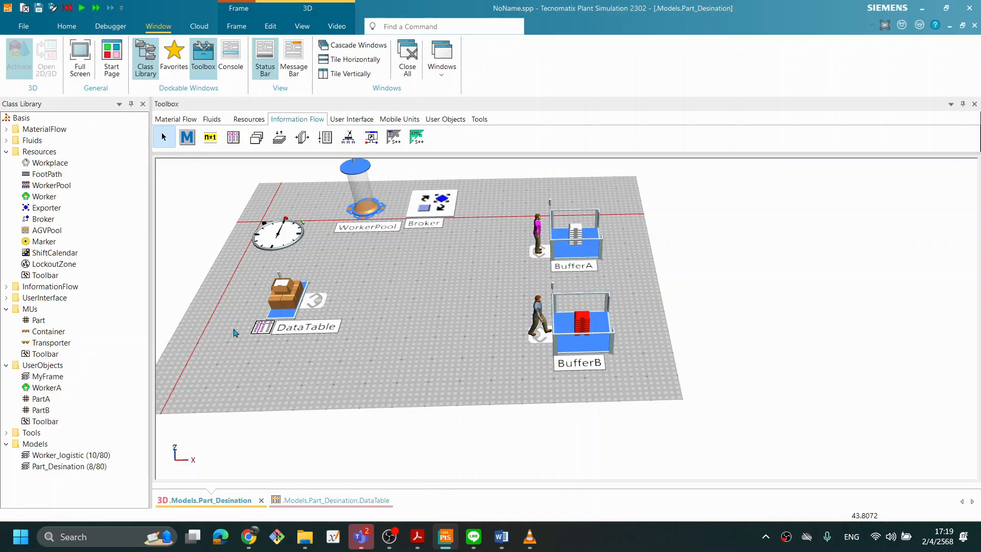
right_click(436, 274)
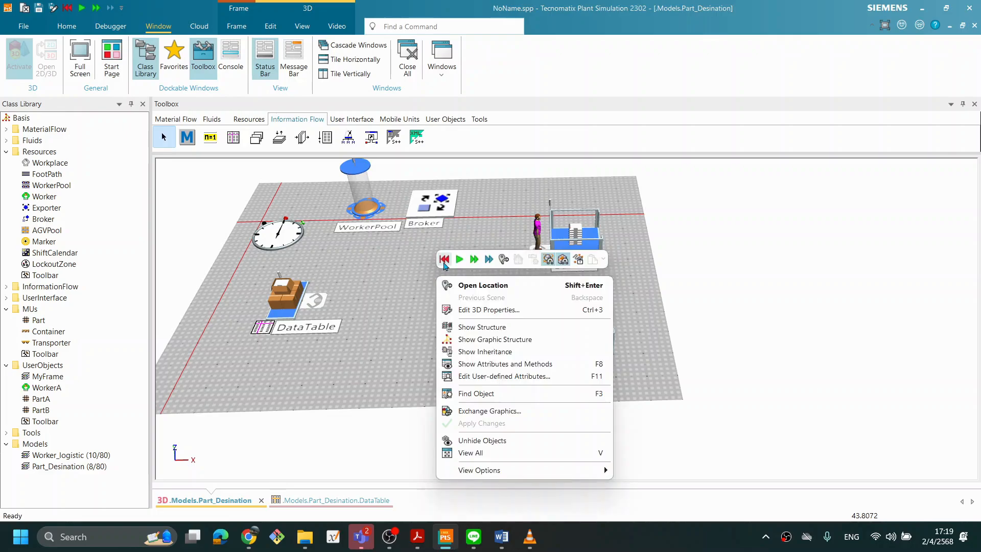
click(444, 259)
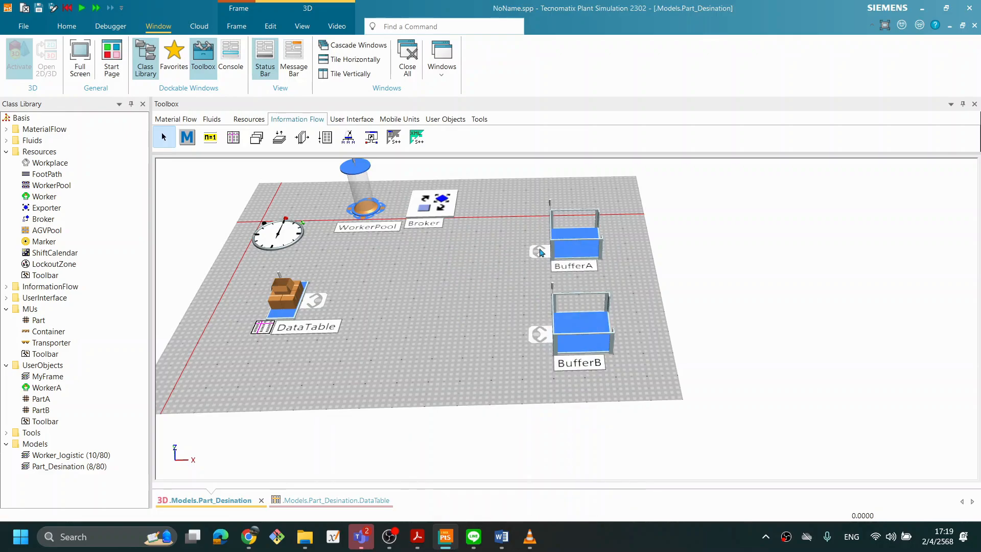
Disable "Worker stays here after completing the job" for the workplace assigned to BufferA
double_click(541, 252)
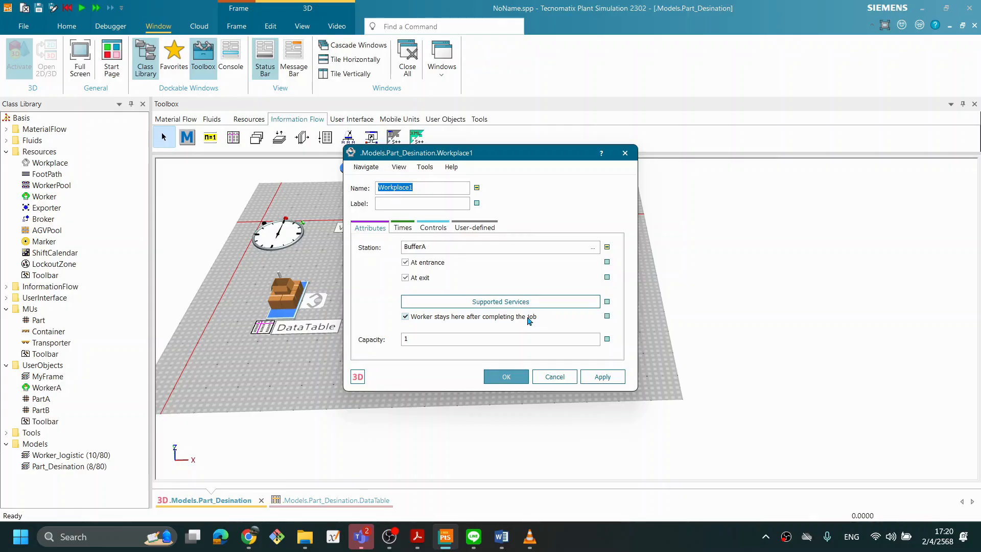
click(406, 317)
click(597, 376)
click(550, 377)
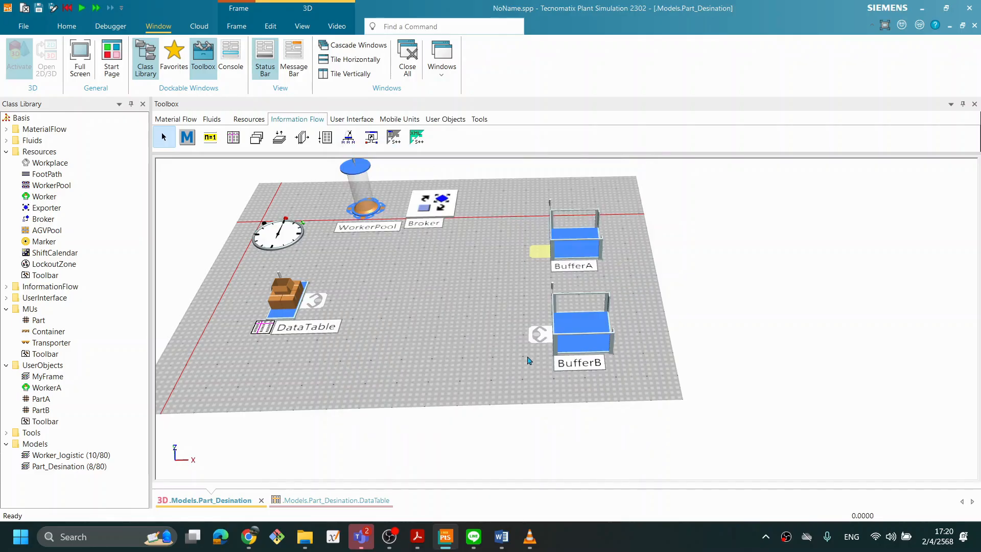
Disable "Worker stays here after completing the job" for the workplace assigned to BufferB
double_click(535, 335)
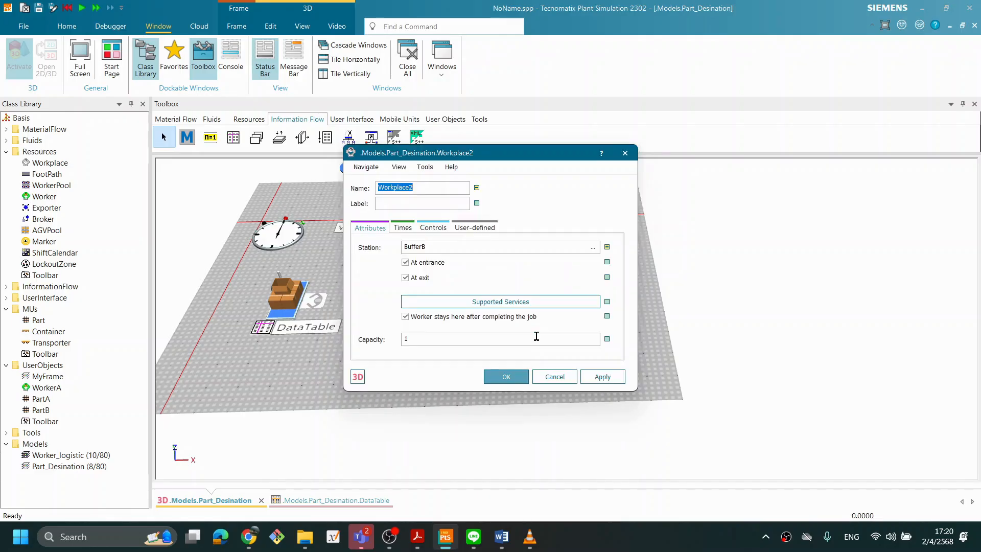
click(405, 317)
click(603, 377)
click(555, 376)
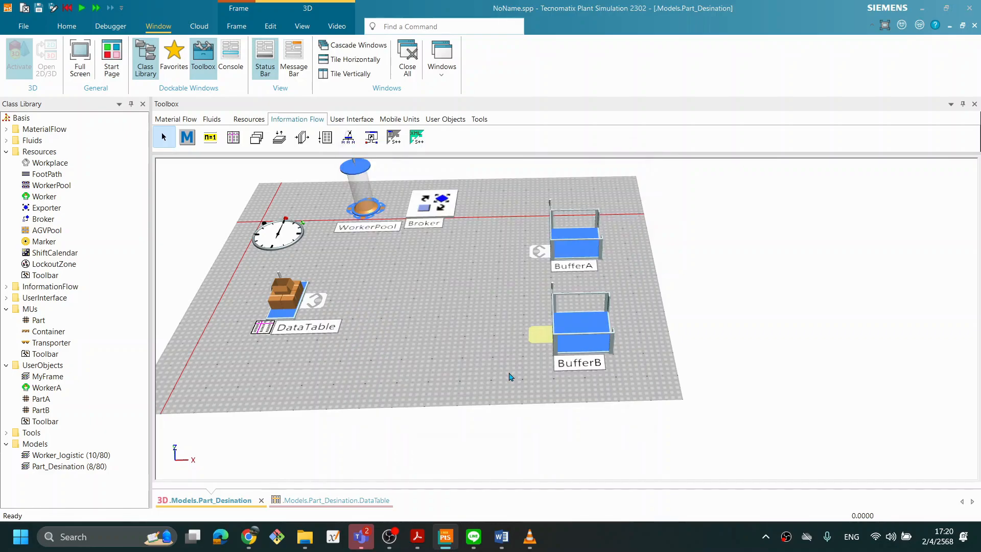
Run the simulation from the start, raise its real-time factor to 8.5, and reset it once both workers have finished
right_click(478, 352)
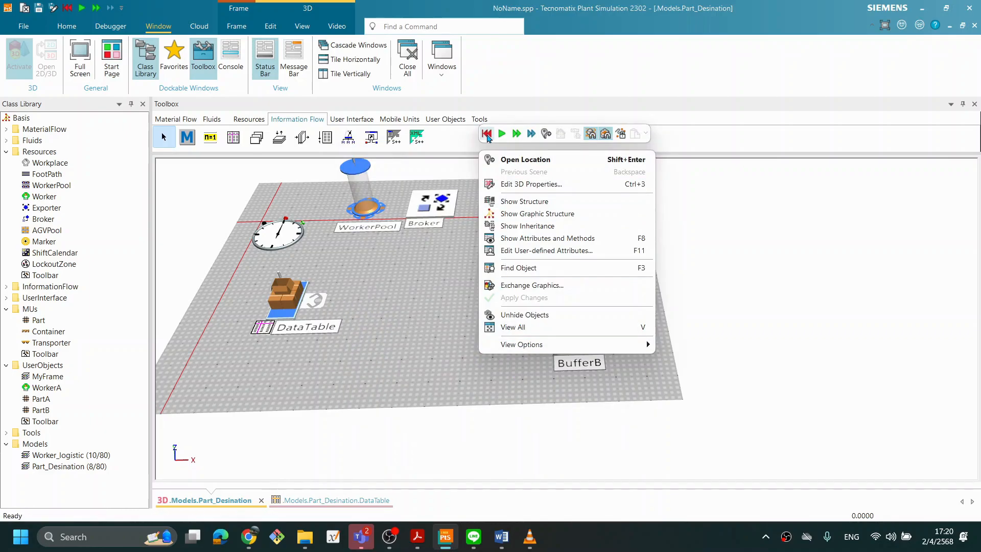
click(486, 136)
click(500, 134)
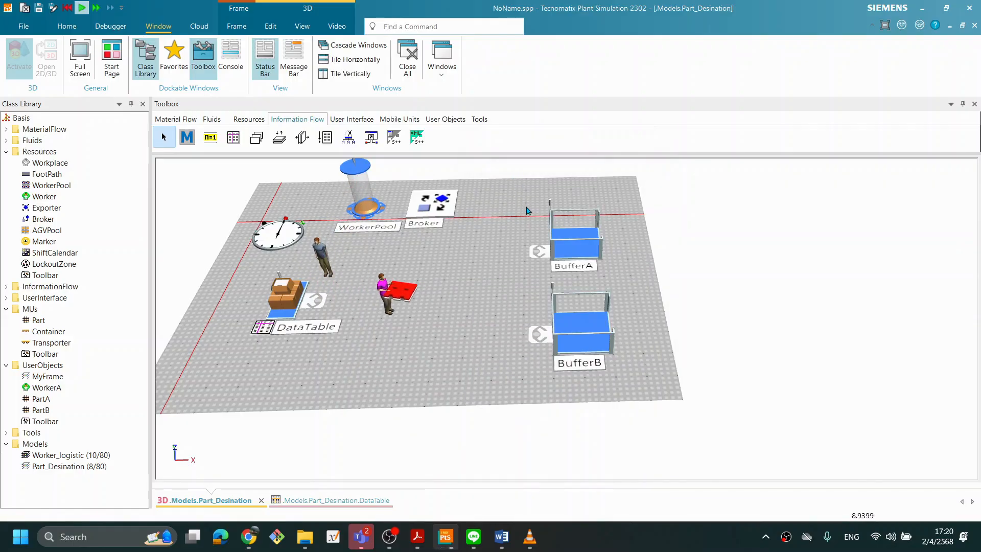
double_click(289, 240)
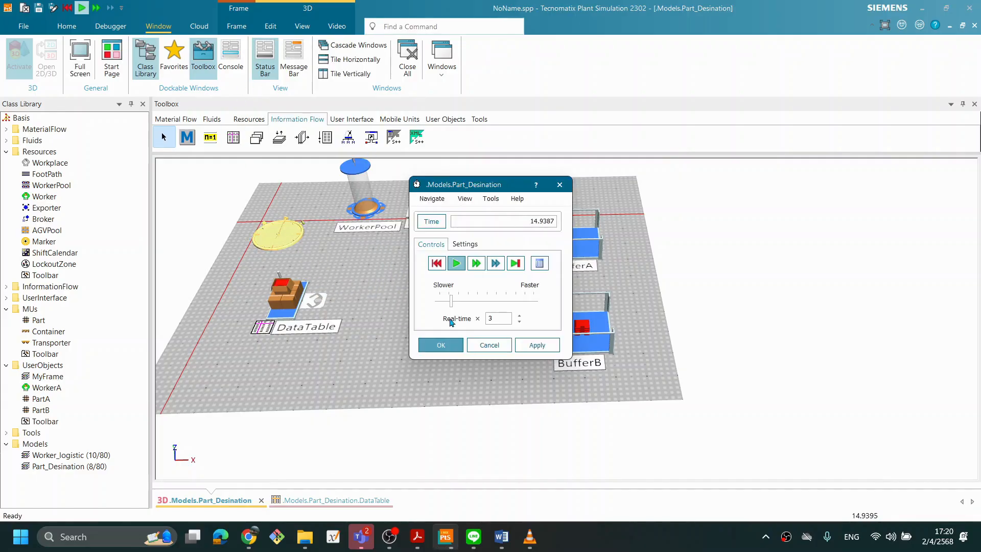
drag(452, 306, 462, 305)
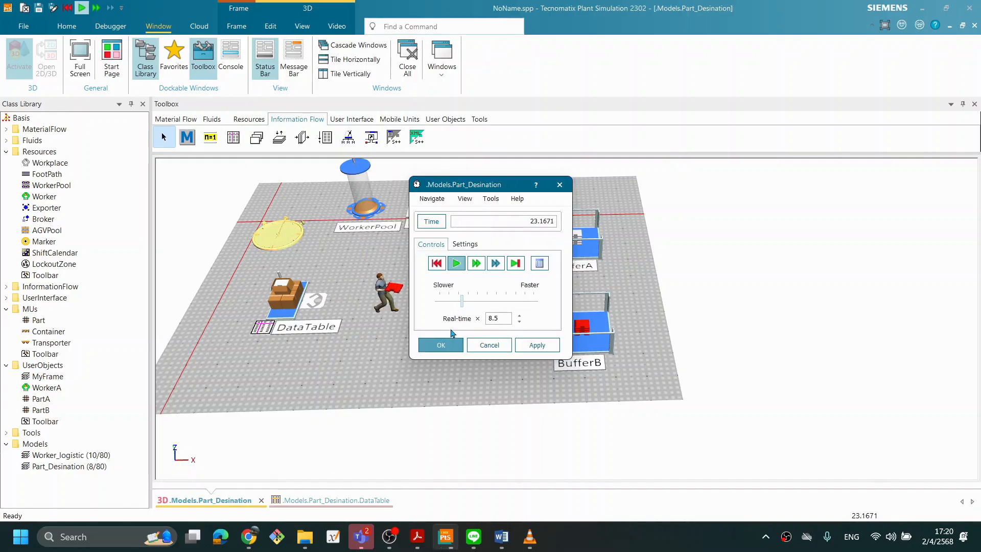
click(436, 344)
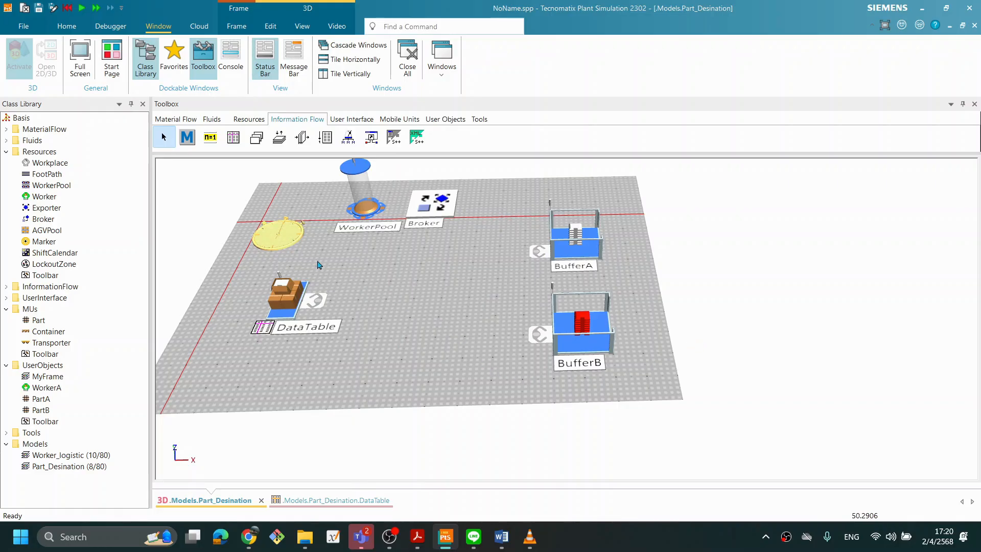
right_click(461, 374)
click(468, 155)
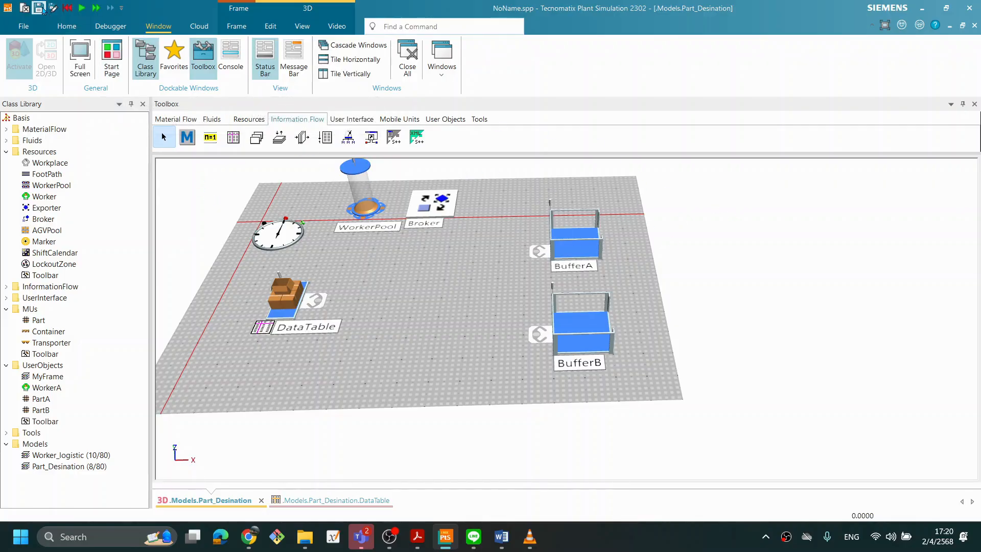
Save the model in the workshop folder as Worker_basic
key(ctrl+s)
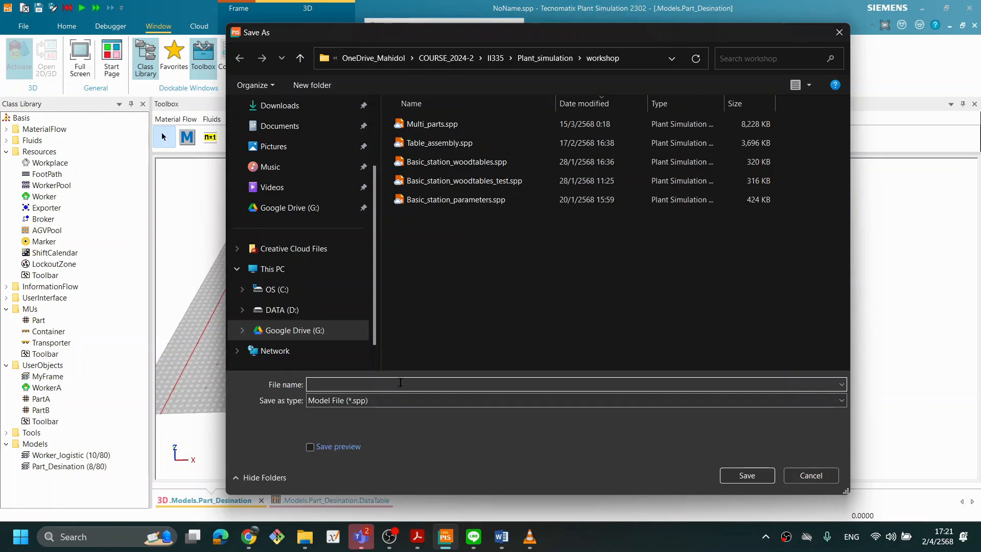
text(Worker)
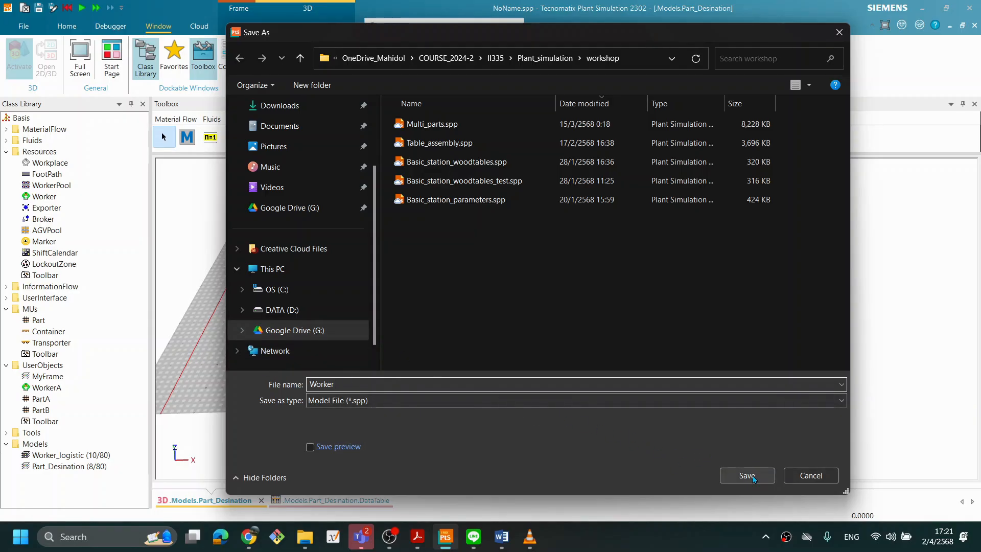
text(_)
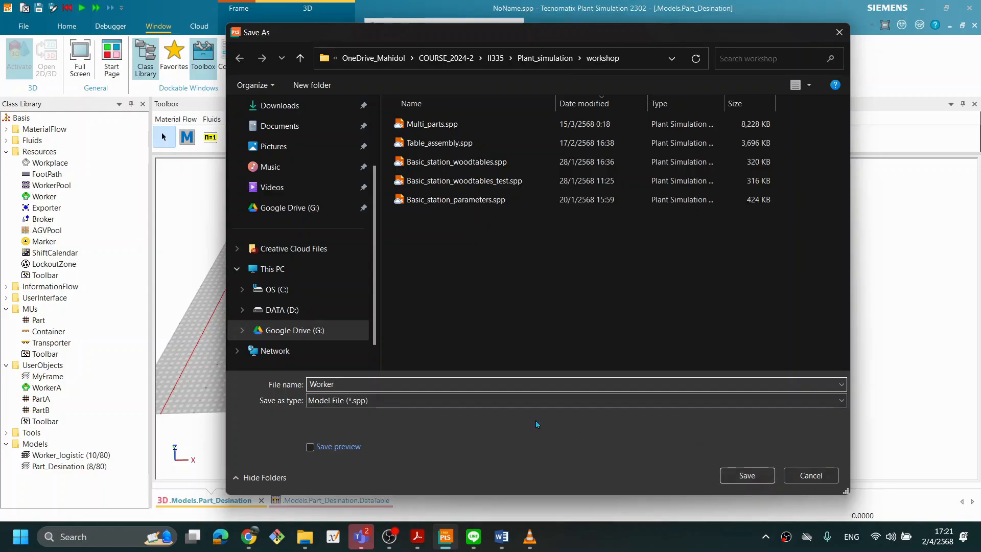
text(basic)
click(743, 475)
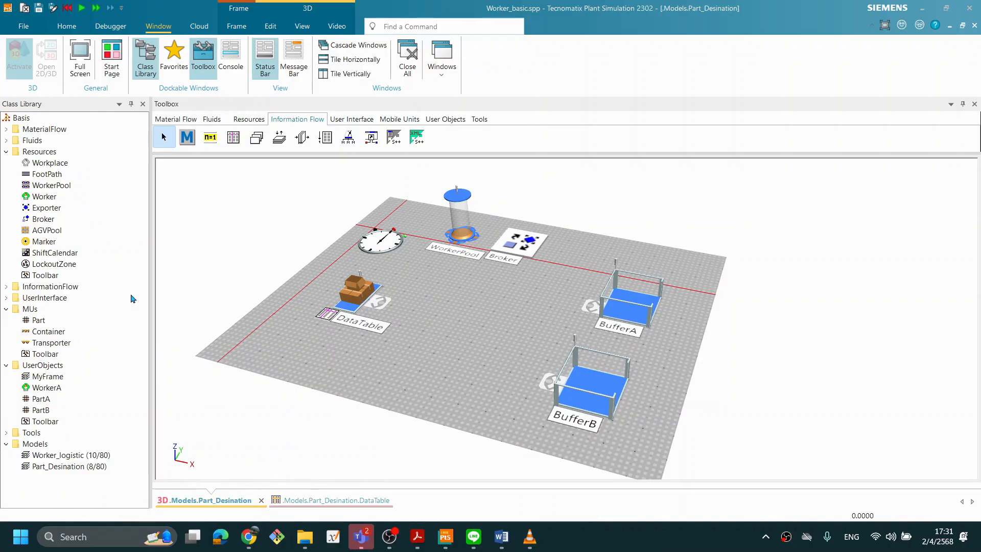
Duplicate the Worker class from Resources and rename the copy in UserObjects as Folklift
click(53, 199)
right_click(54, 201)
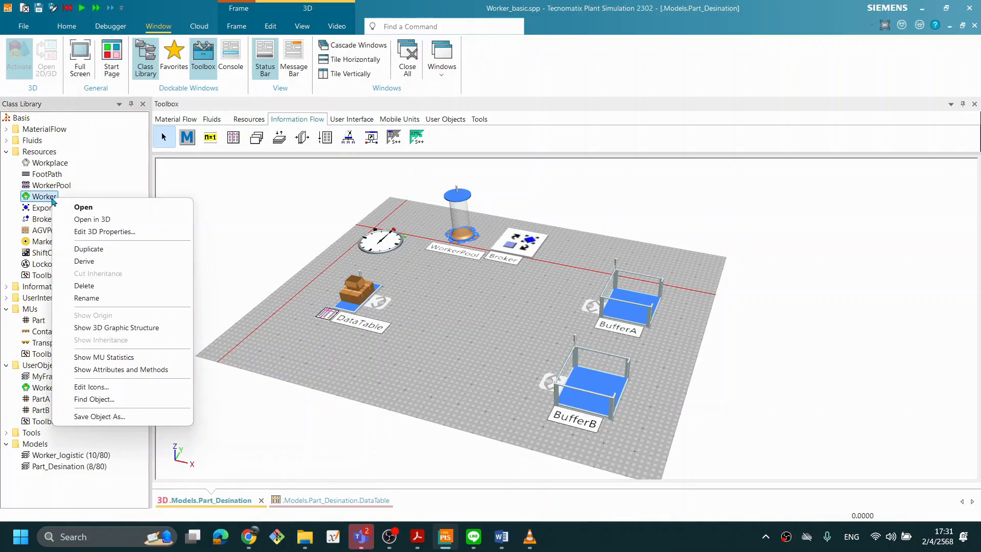
click(114, 249)
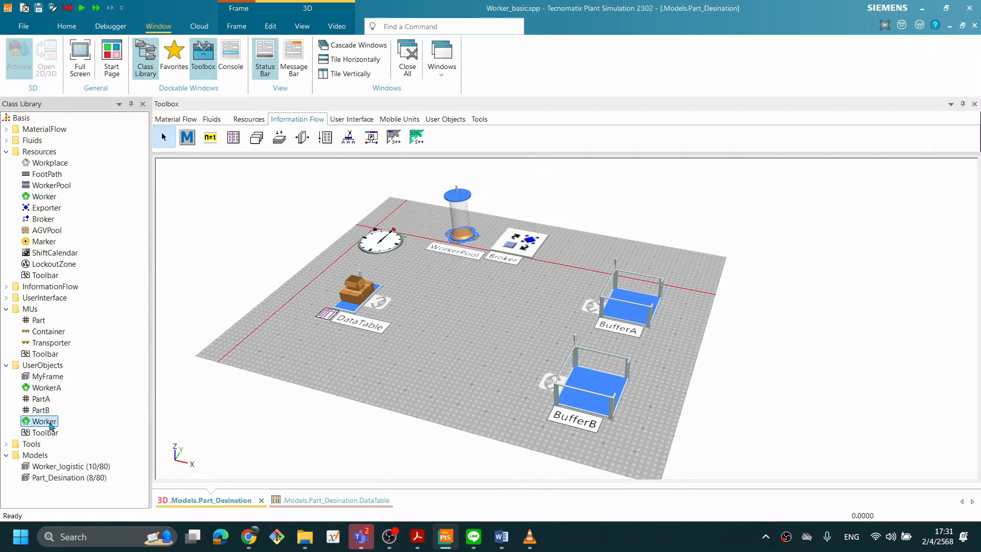
right_click(52, 426)
click(94, 298)
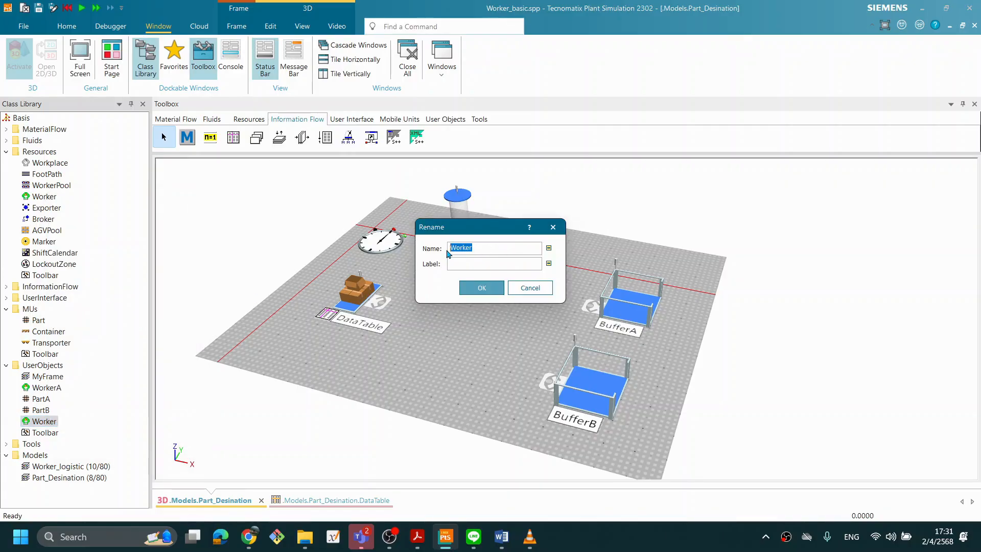
text(Folklift)
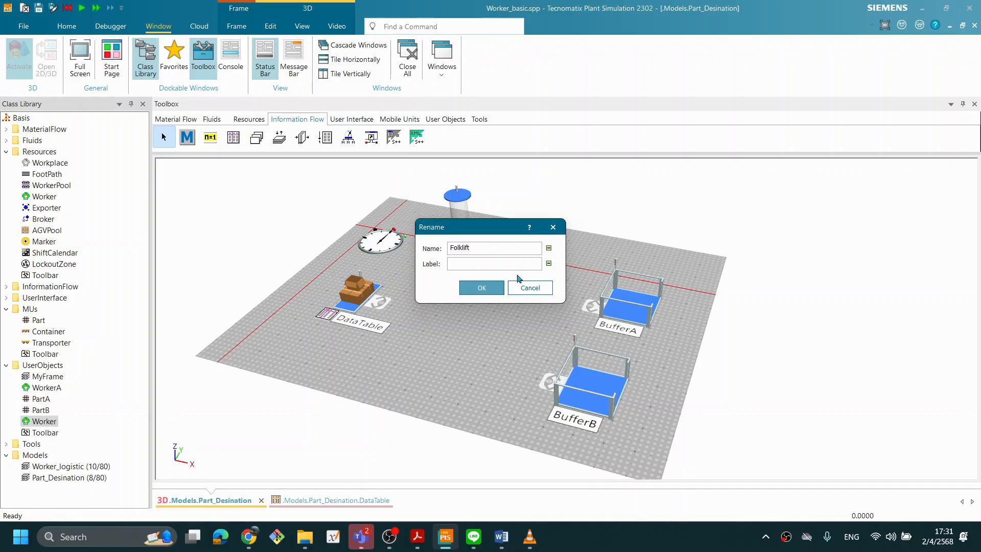
click(488, 287)
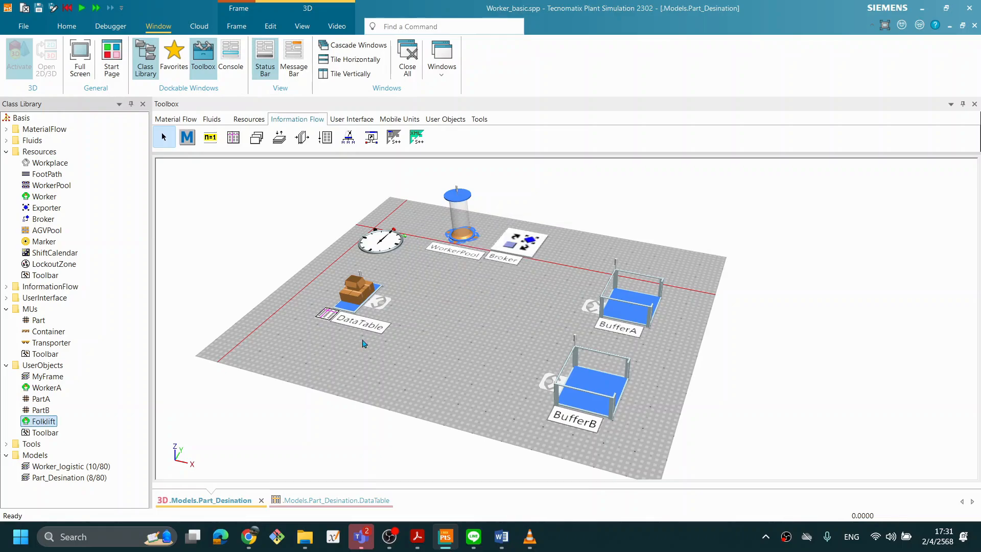
Open the Folklift class in its own 3D view
right_click(40, 425)
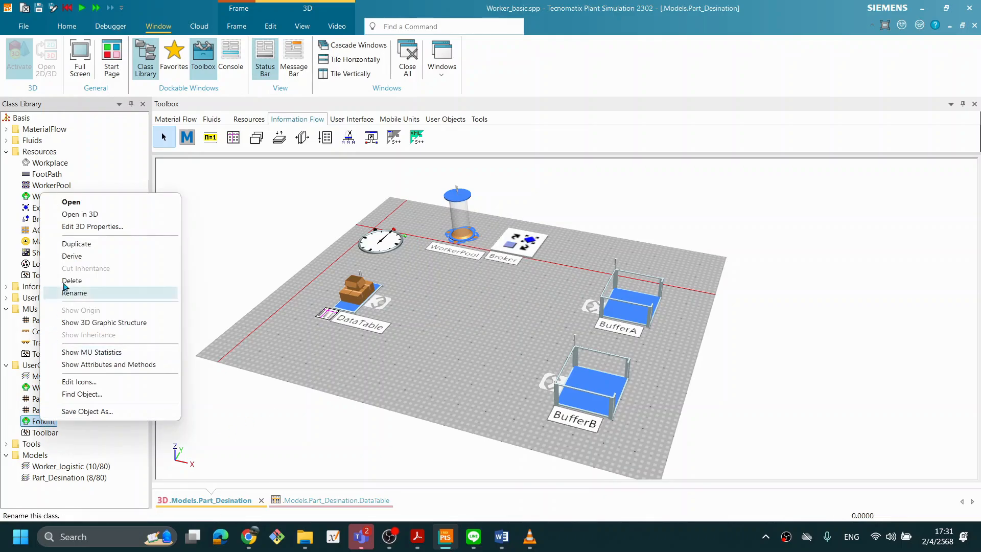
click(81, 214)
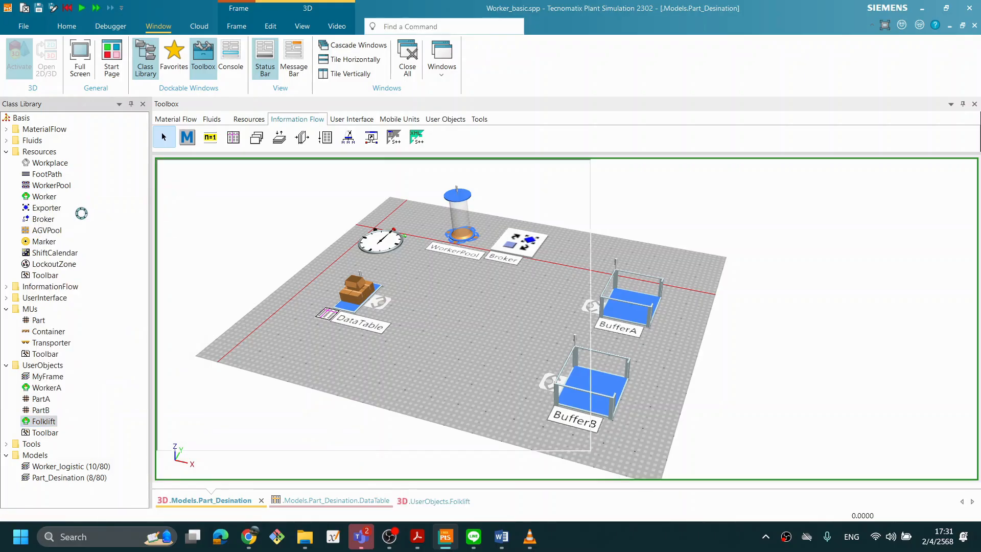
scroll(673, 294, down, 3)
middle_drag(634, 331, 673, 337)
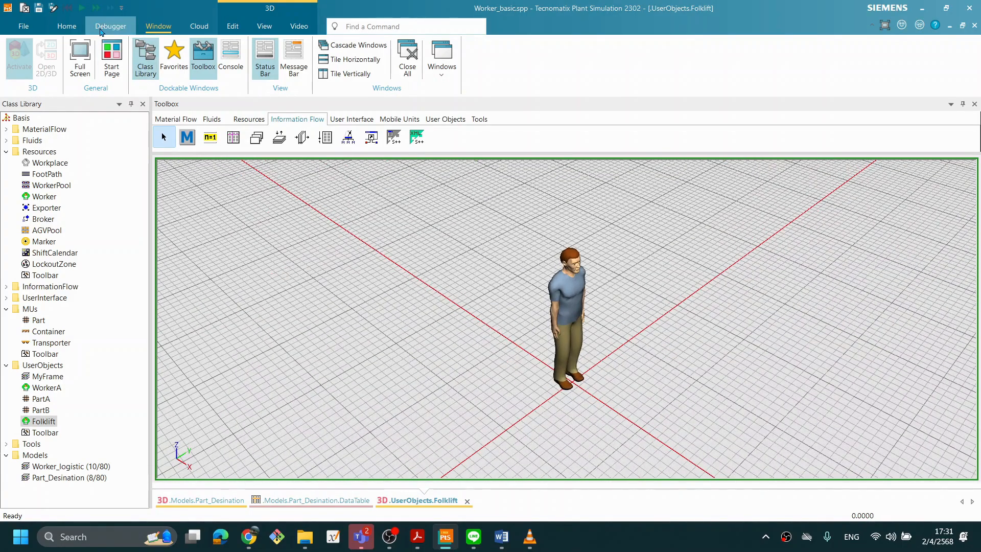
Exchange the Folklift class's 3D graphics for ForkliftAnimatable.s3d from the Transporters folder of s3d-graphics
click(69, 29)
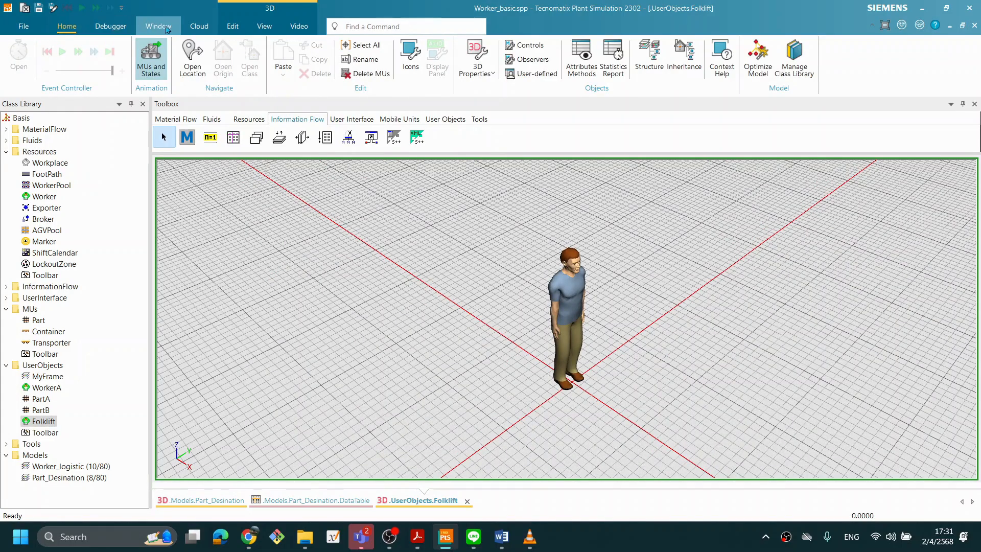
click(232, 26)
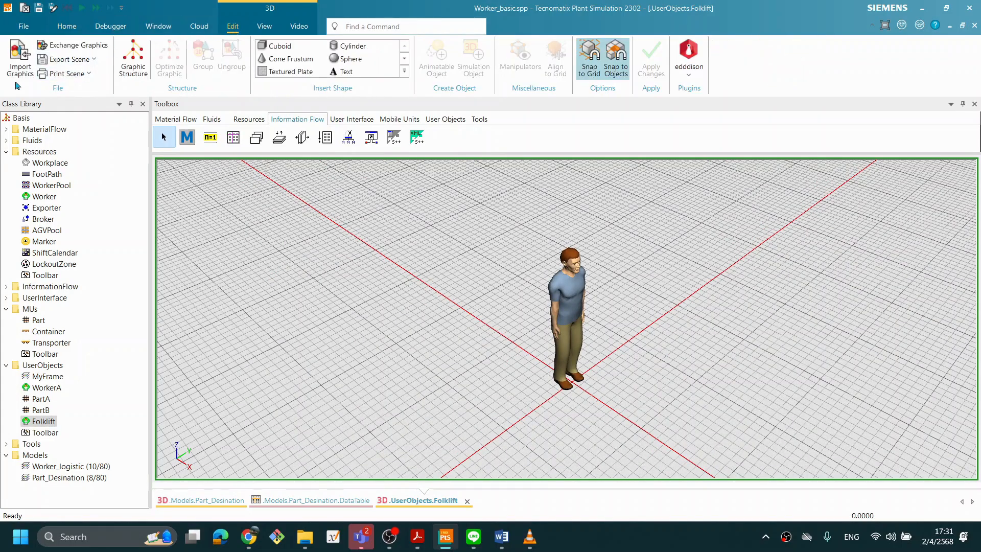
click(71, 45)
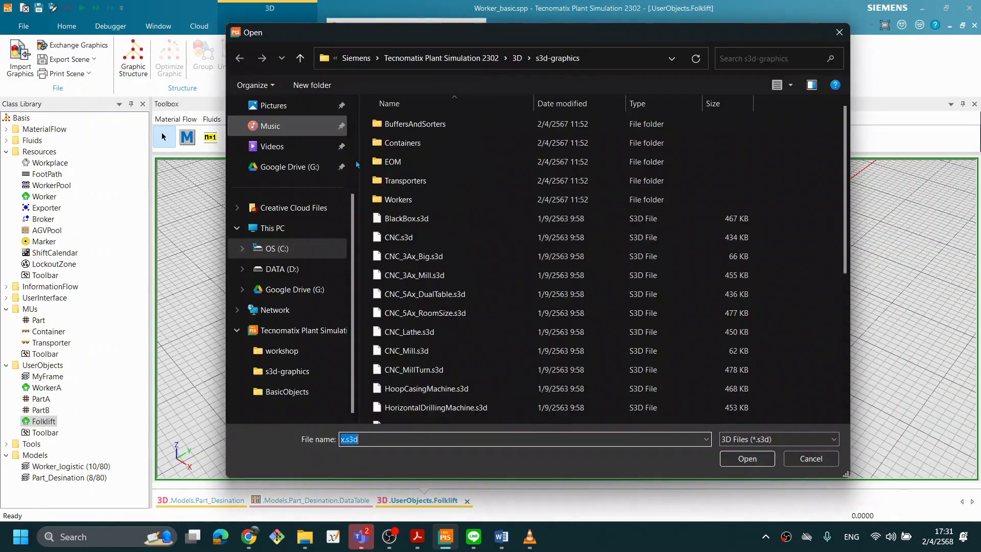
click(331, 336)
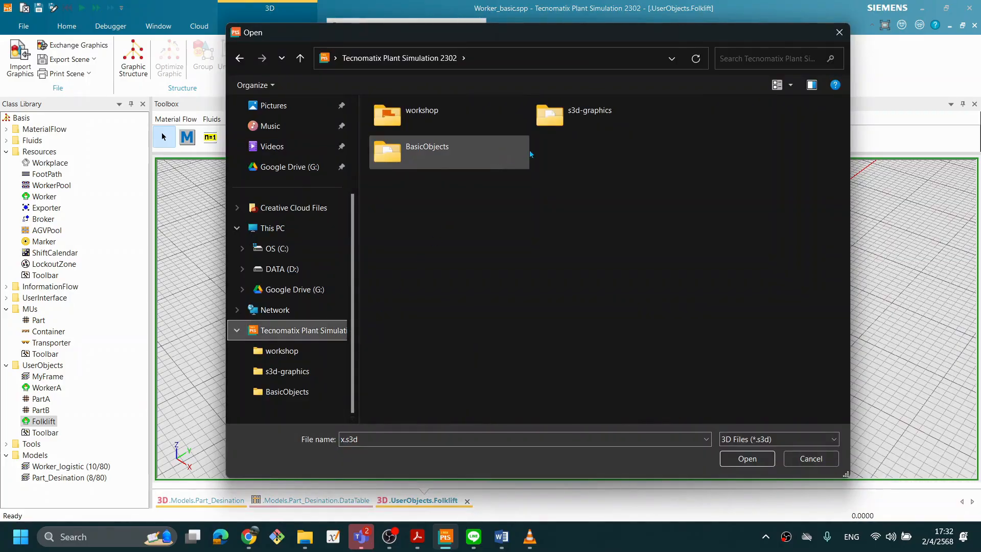
double_click(581, 115)
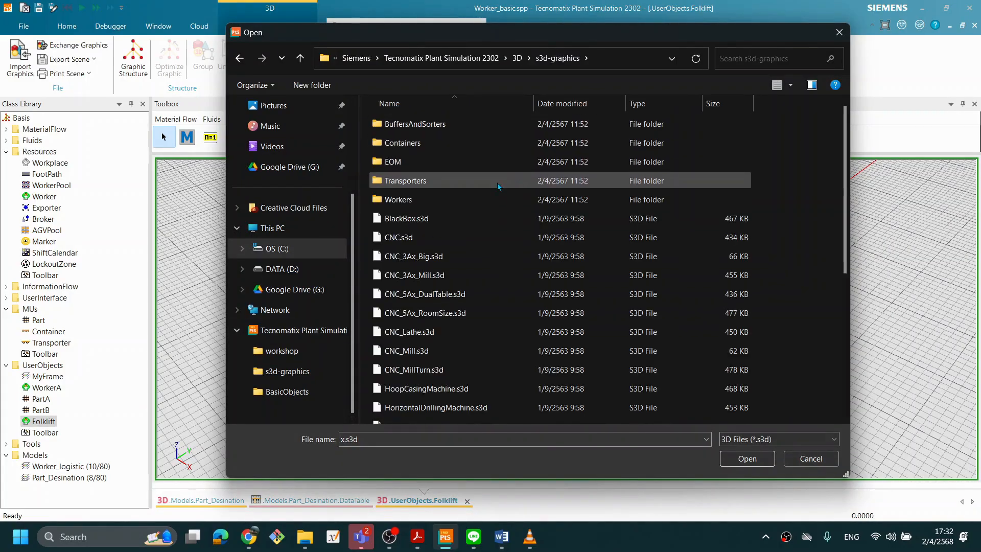
double_click(428, 180)
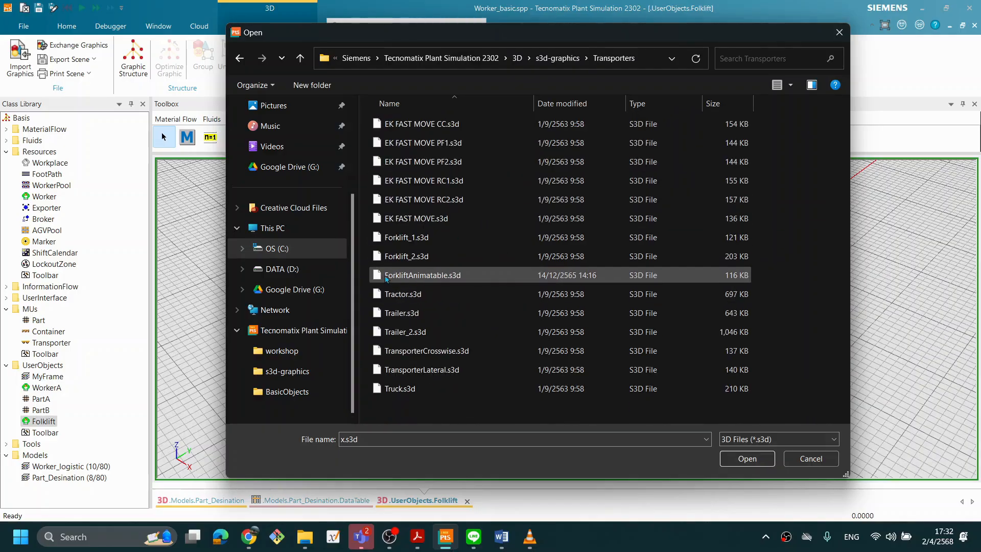
click(411, 280)
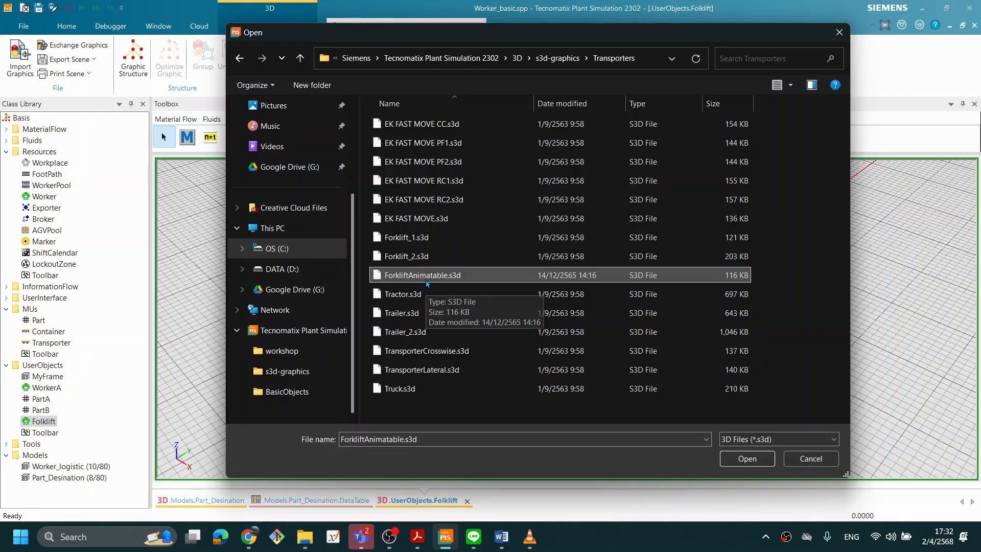
click(455, 277)
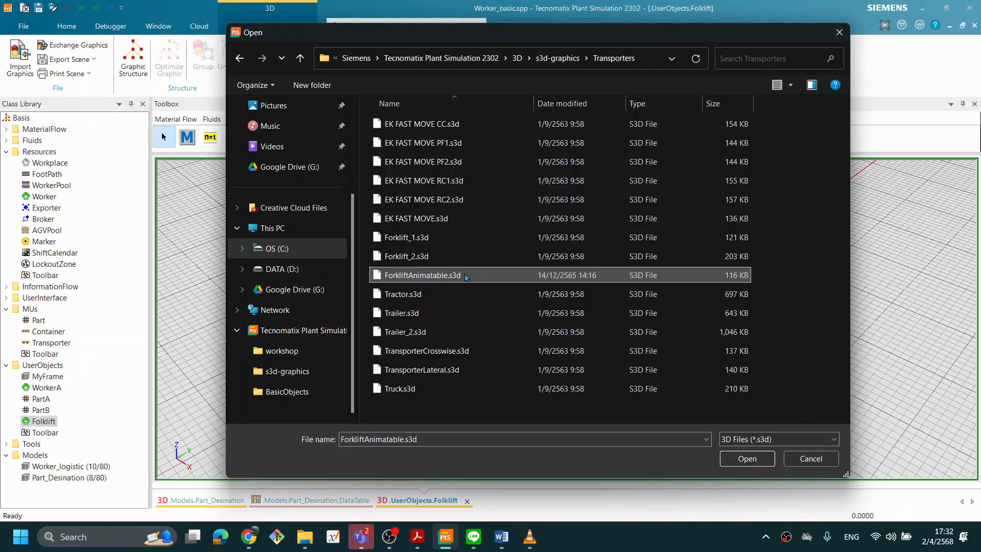
click(552, 283)
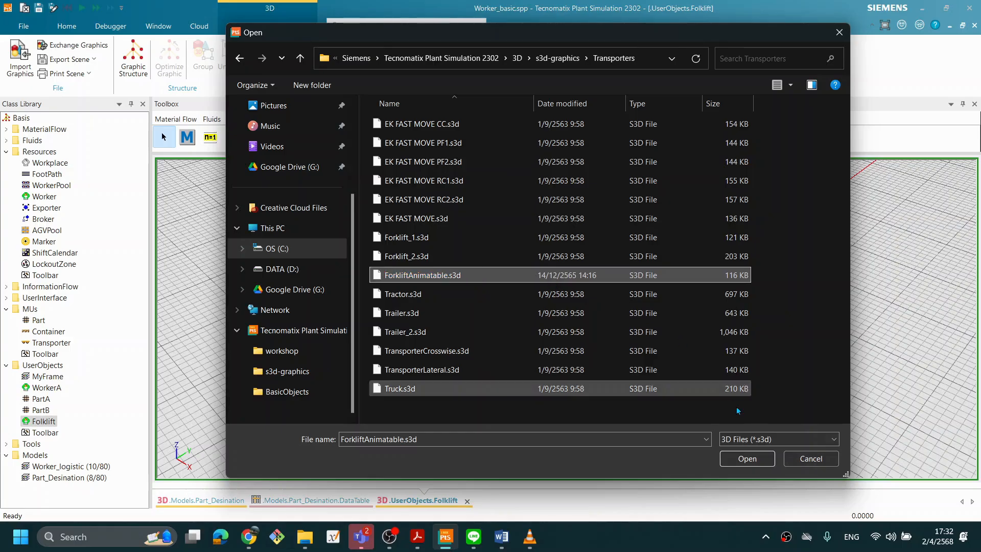
click(749, 456)
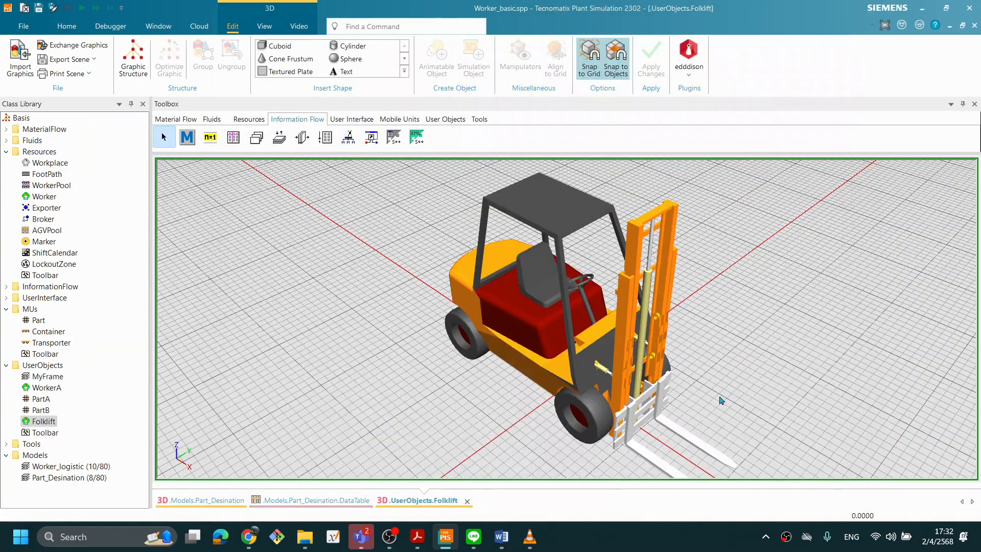
scroll(720, 400, down, 5)
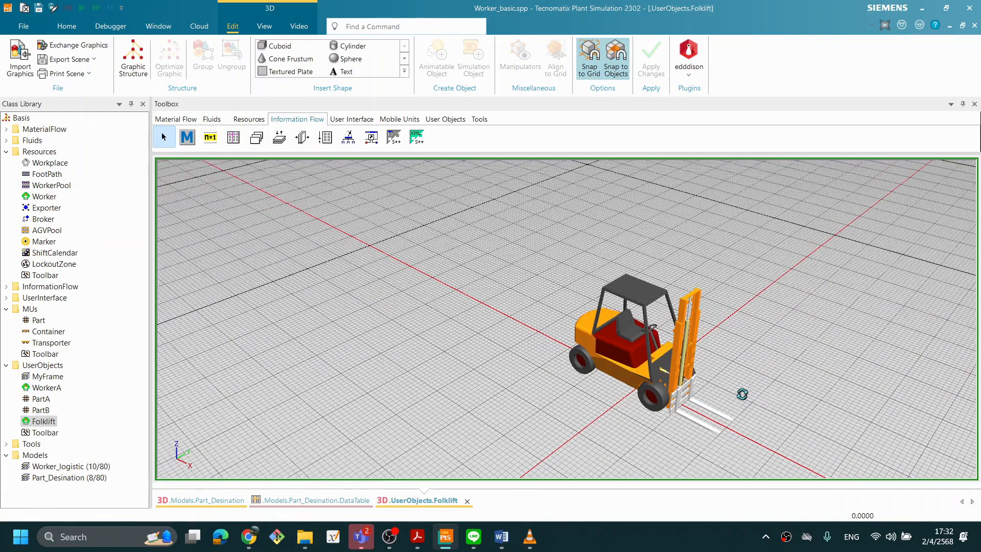
middle_drag(777, 398, 675, 378)
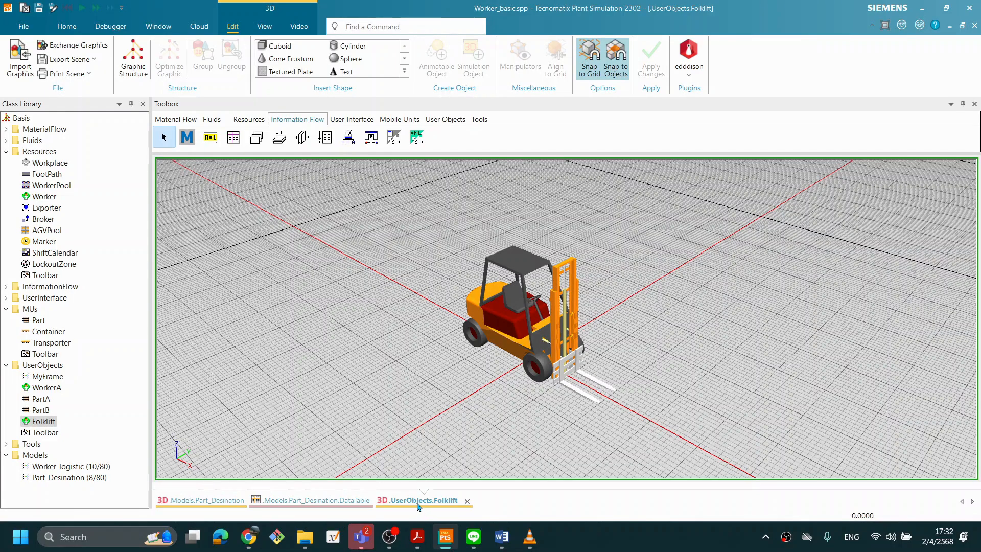
Return to the Part_Desination frame and open the creation table of its WorkerPool
click(219, 504)
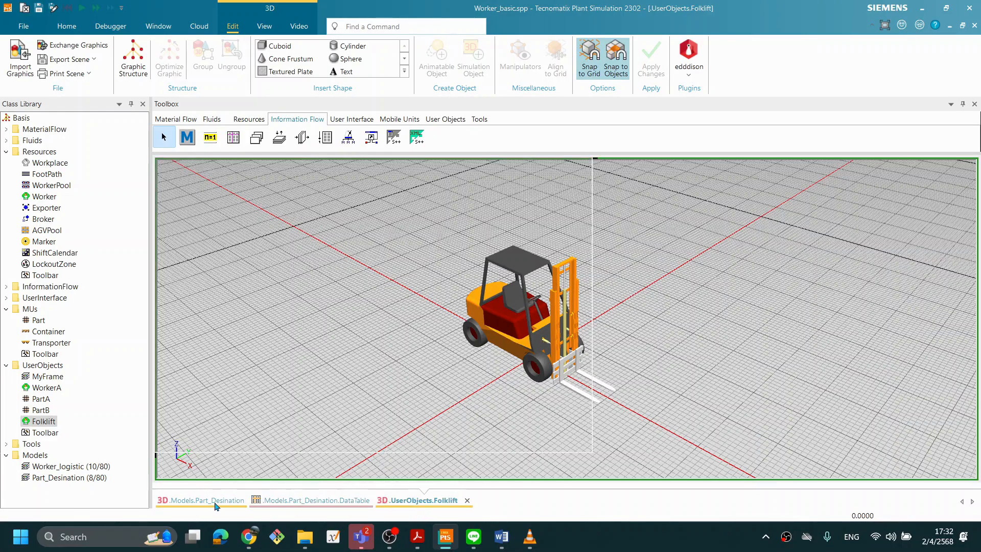
scroll(542, 307, down, 2)
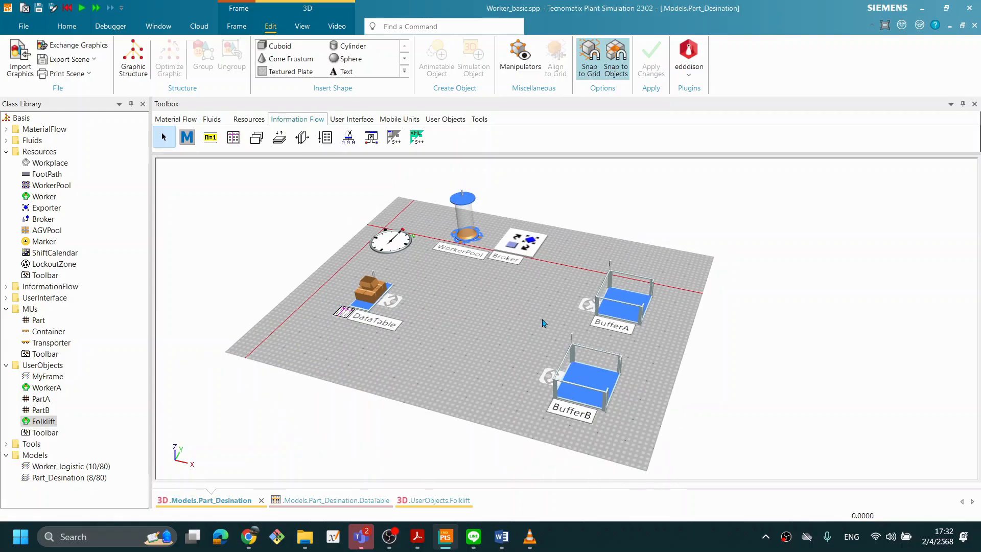
double_click(468, 233)
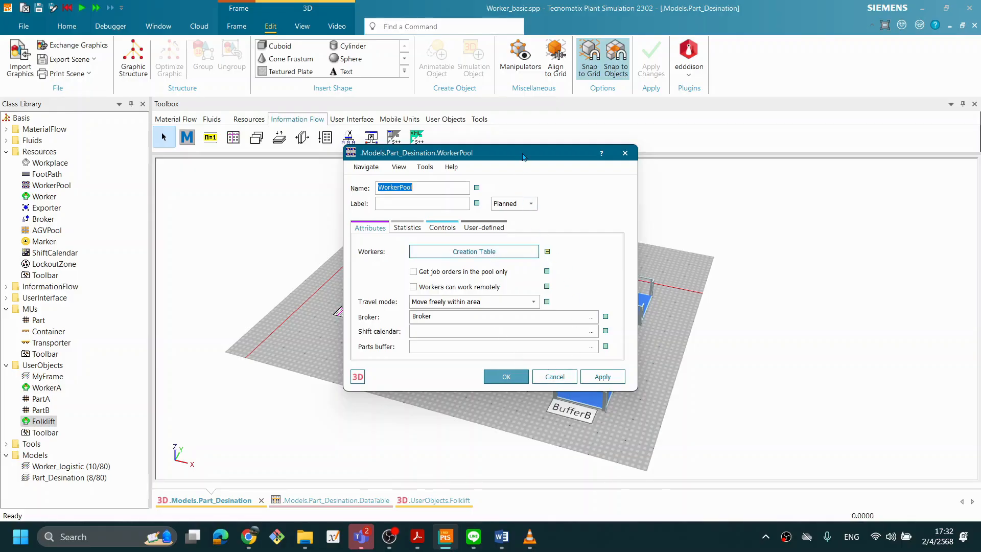
drag(524, 157, 492, 176)
click(474, 271)
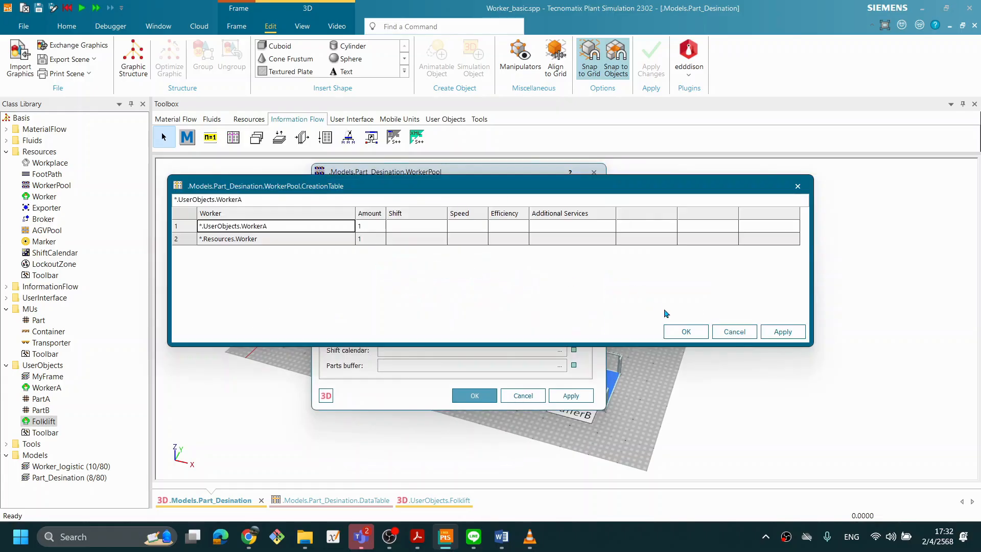
click(736, 330)
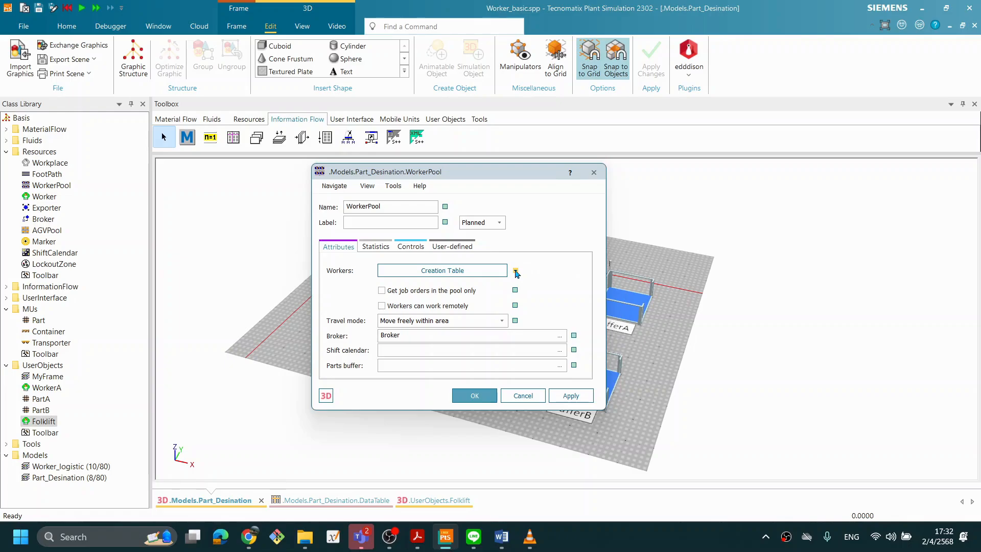
click(469, 272)
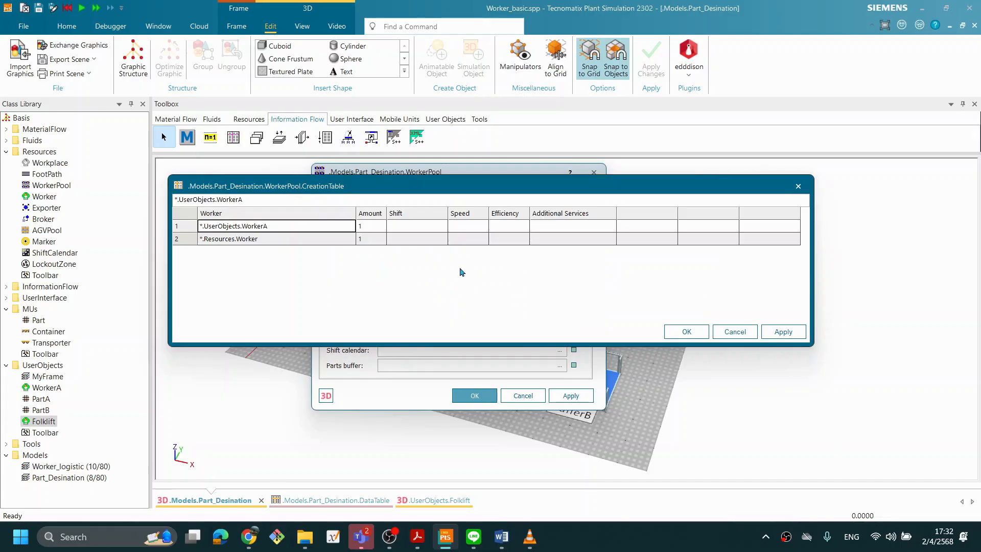
Set the amounts of both WorkerA and Worker to 0 in the WorkerPool's creation table
click(363, 230)
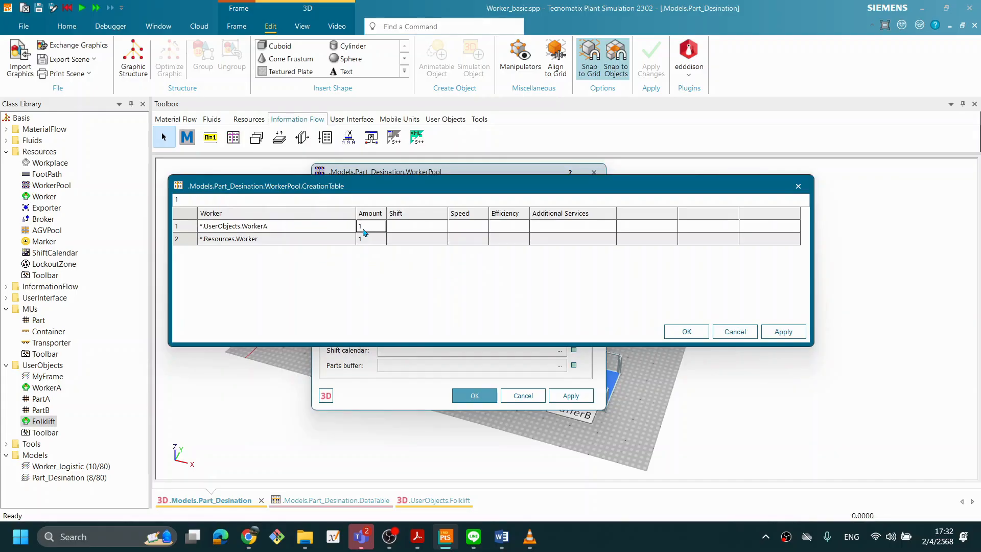
click(292, 229)
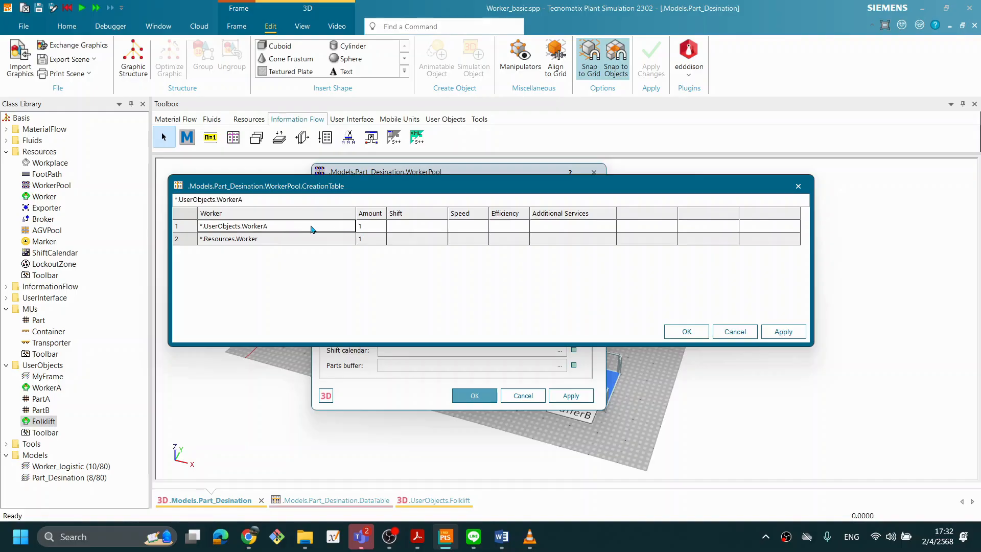
right_click(311, 226)
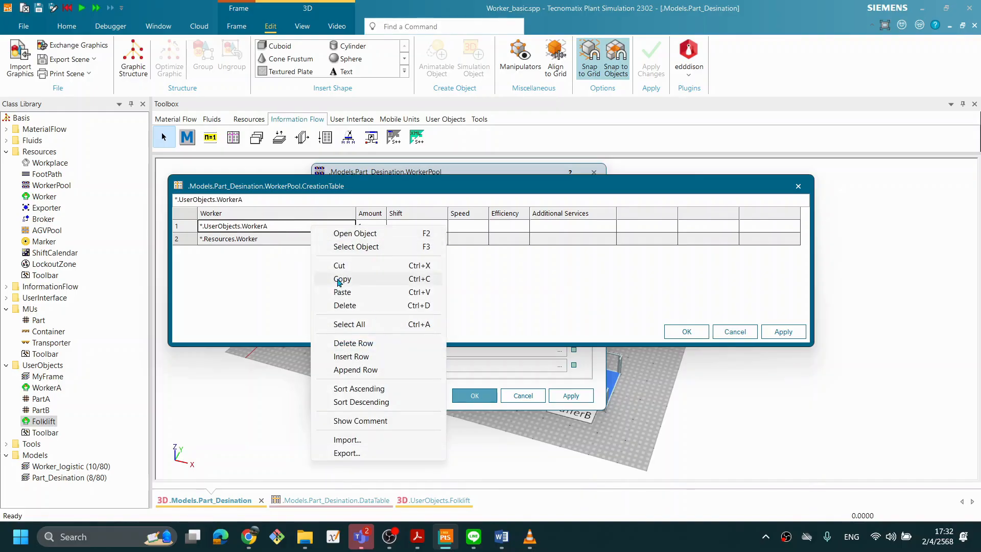
click(262, 286)
double_click(369, 226)
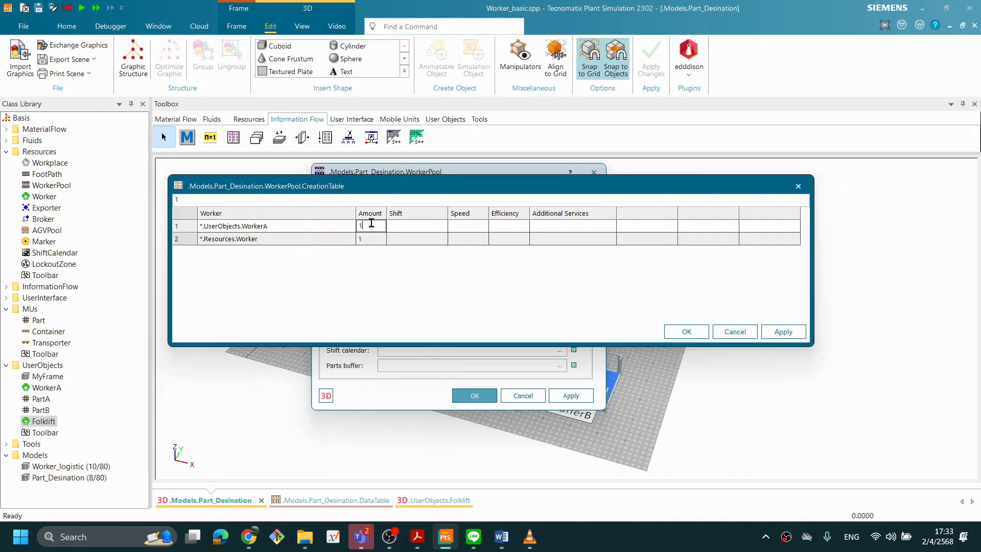
text(0)
click(371, 240)
double_click(372, 240)
text(0)
click(281, 241)
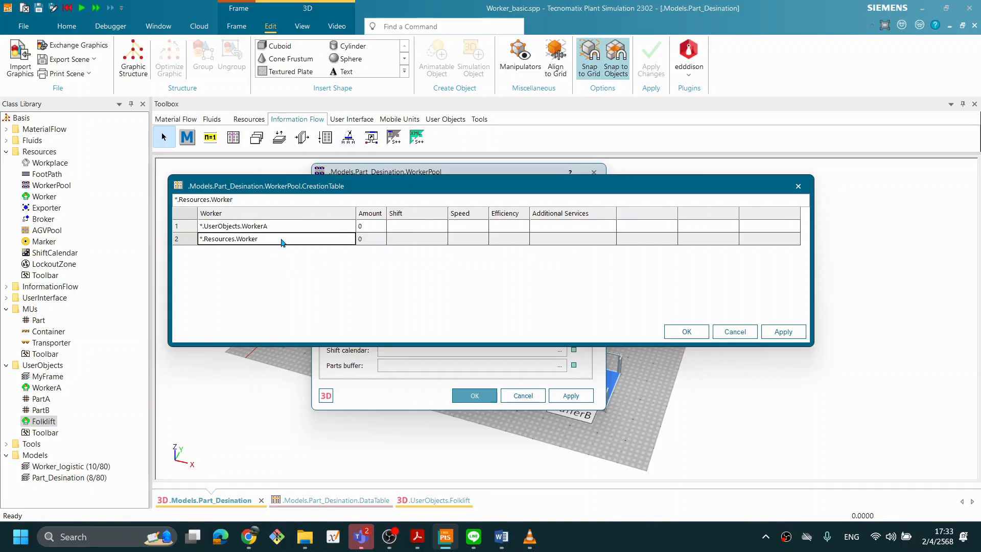
Add the Folklift class as the third worker in the WorkerPool's creation table with an amount of 1 and apply the change
key(Down)
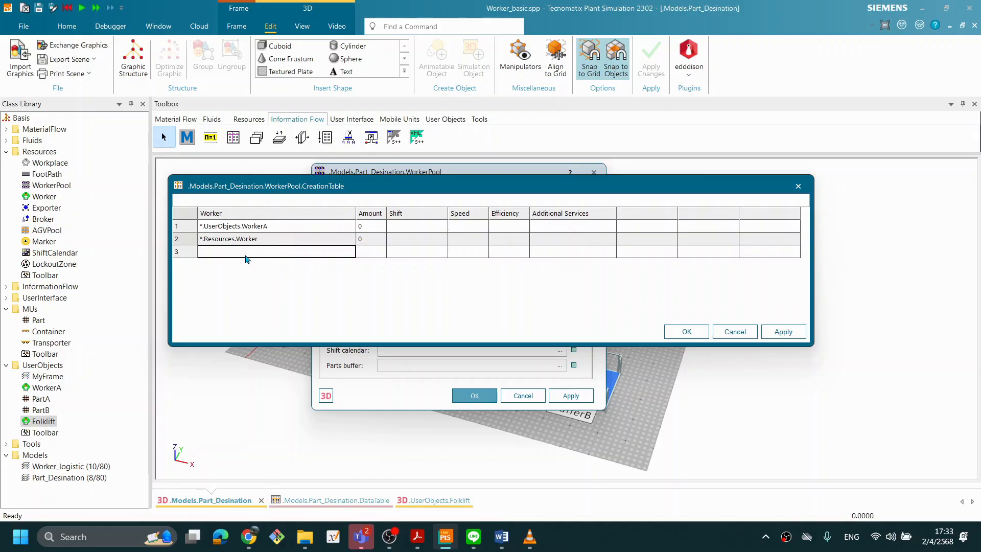
click(55, 414)
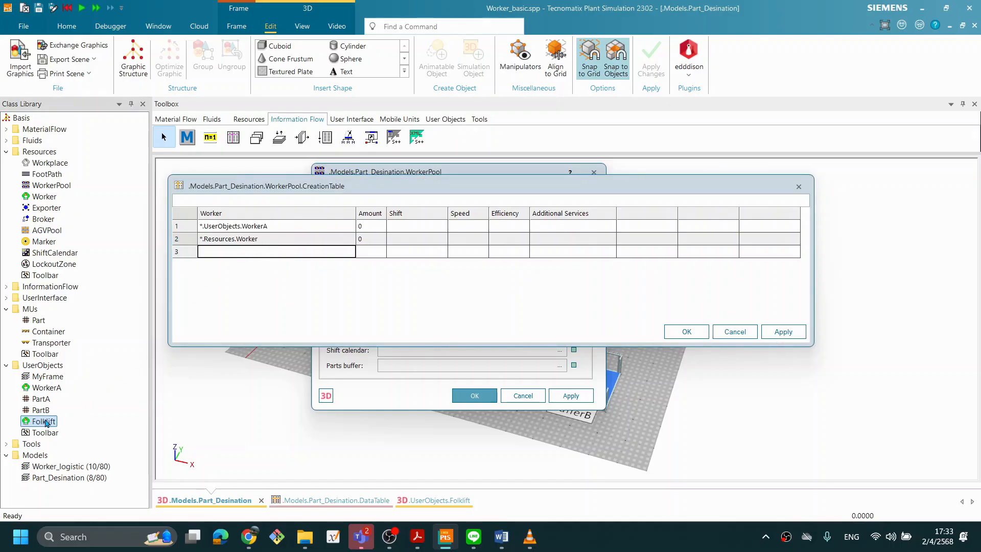
drag(45, 422, 352, 256)
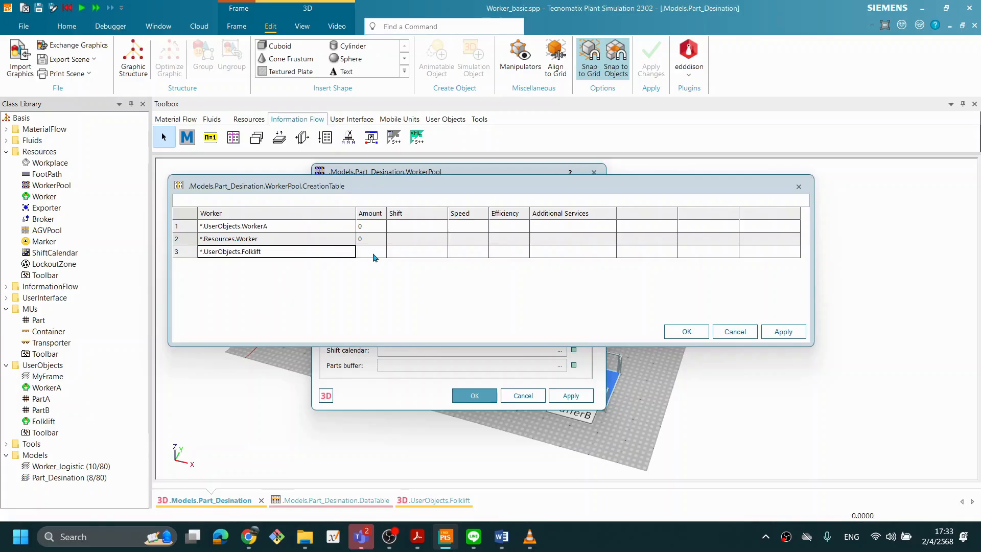
click(372, 253)
click(371, 252)
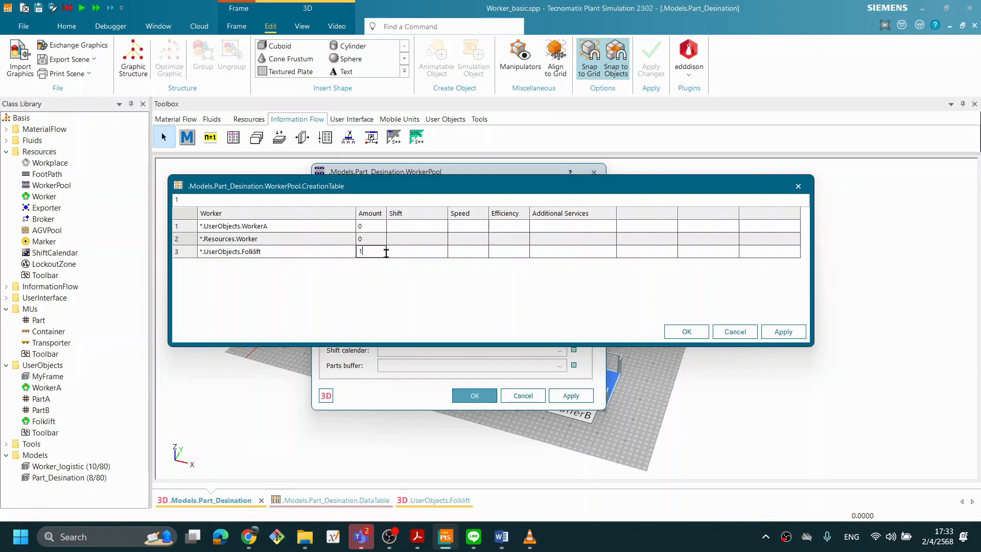
click(686, 331)
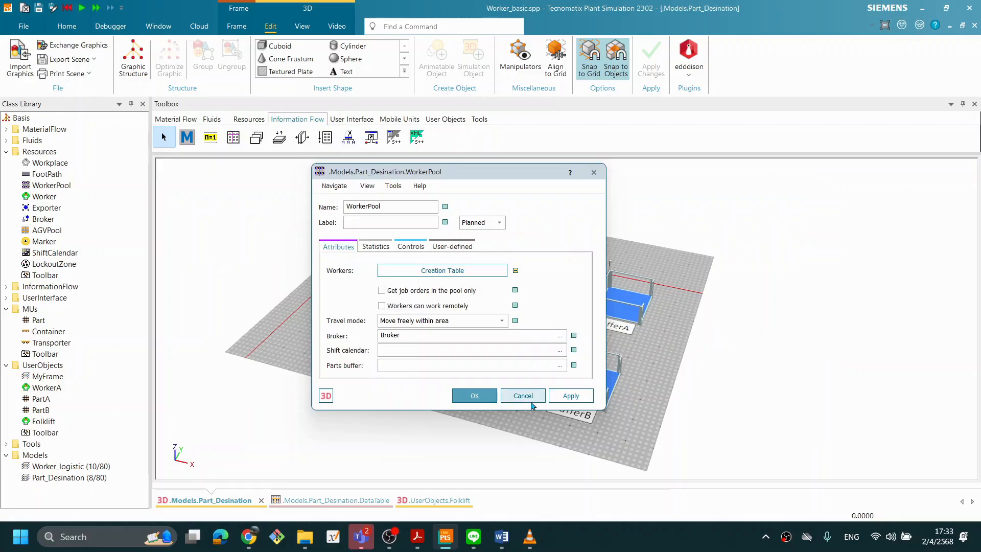
click(572, 397)
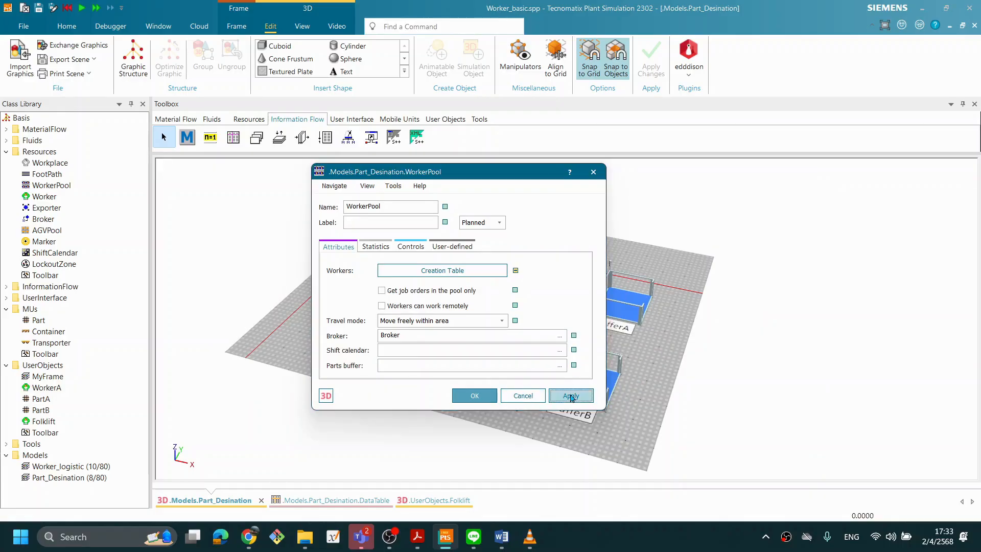
click(492, 399)
Start the Part_Desination simulation and slow its real-time factor to 2.5, keeping the simulation controls clear of the model
mouse_move(552, 366)
middle_down()
mouse_move(588, 354)
mouse_move(546, 362)
middle_up()
right_click(514, 363)
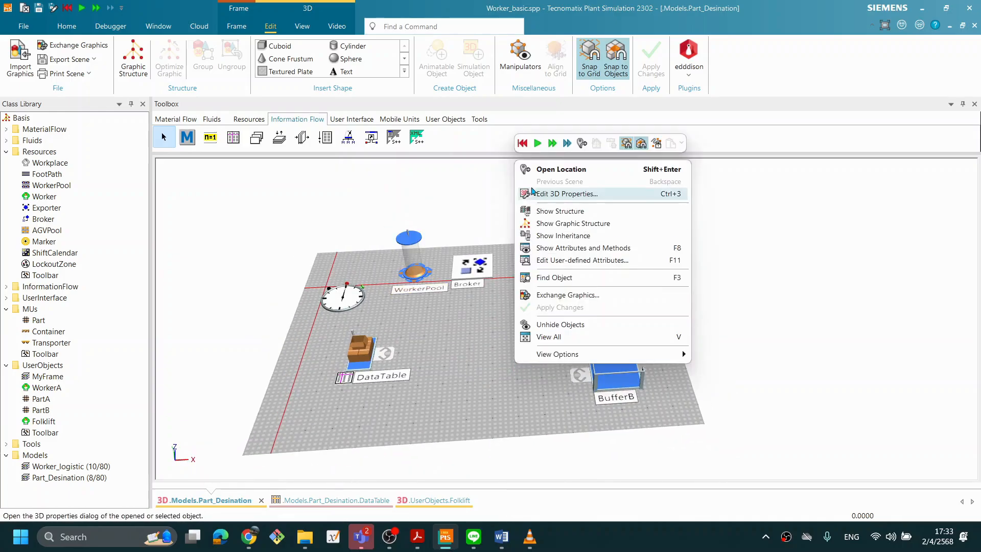
click(537, 144)
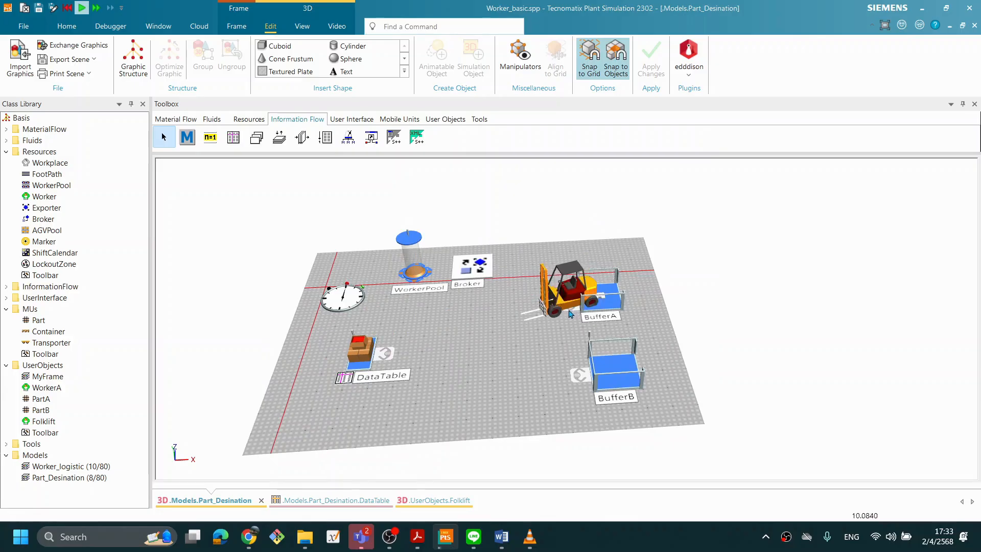
double_click(343, 298)
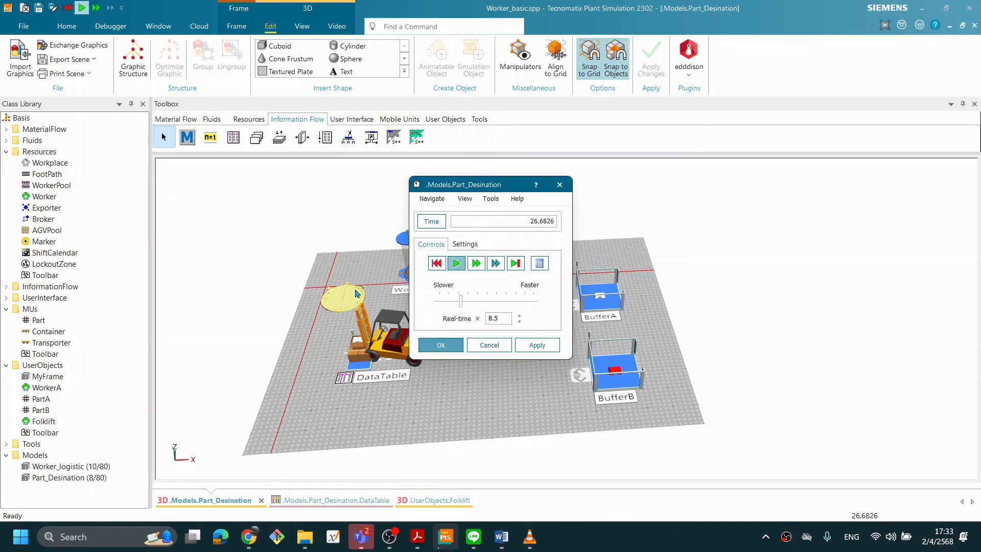
drag(460, 301, 450, 301)
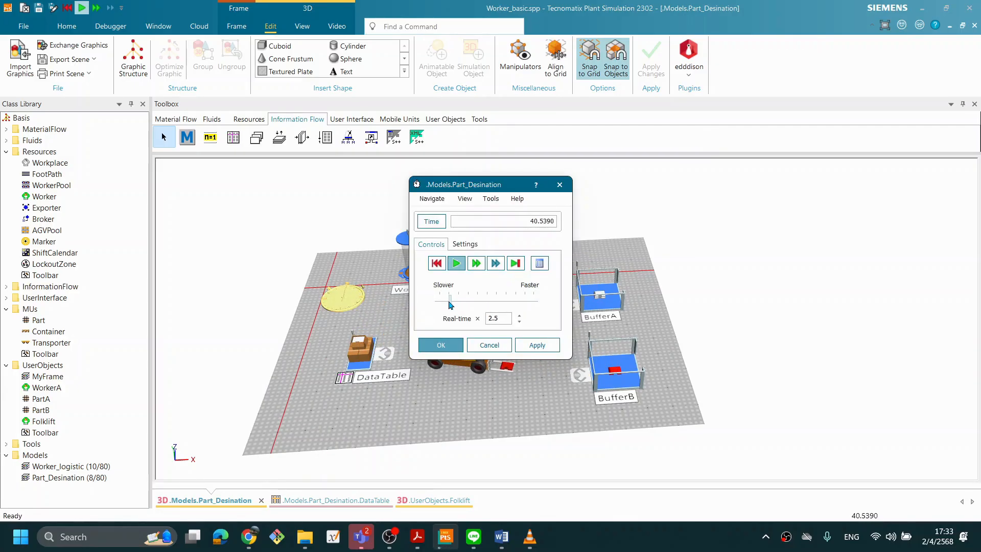
drag(494, 188, 778, 200)
click(586, 284)
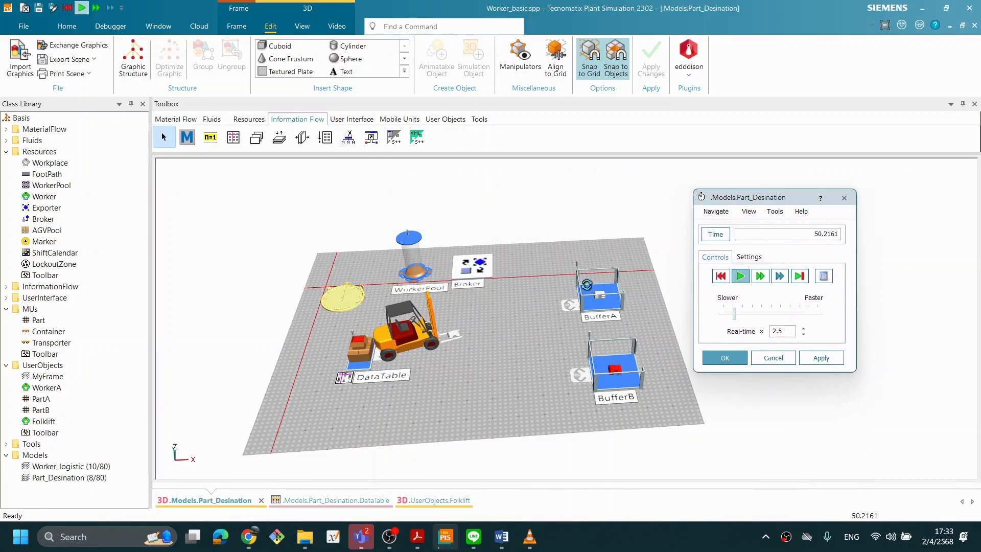
Watch how the forklift carries parts from the source to BufferA and BufferB, and reset the simulation
middle_drag(587, 285, 563, 331)
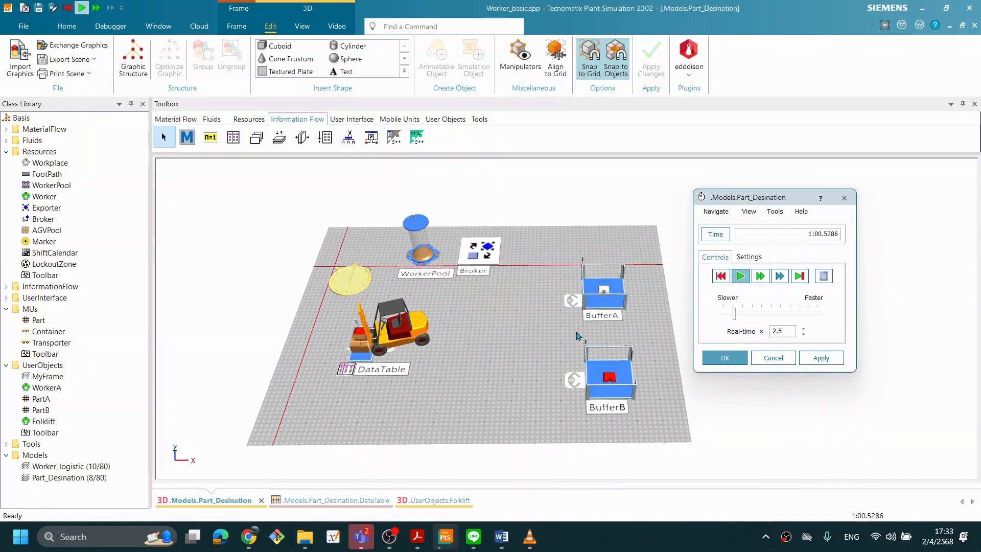
scroll(582, 337, up, 4)
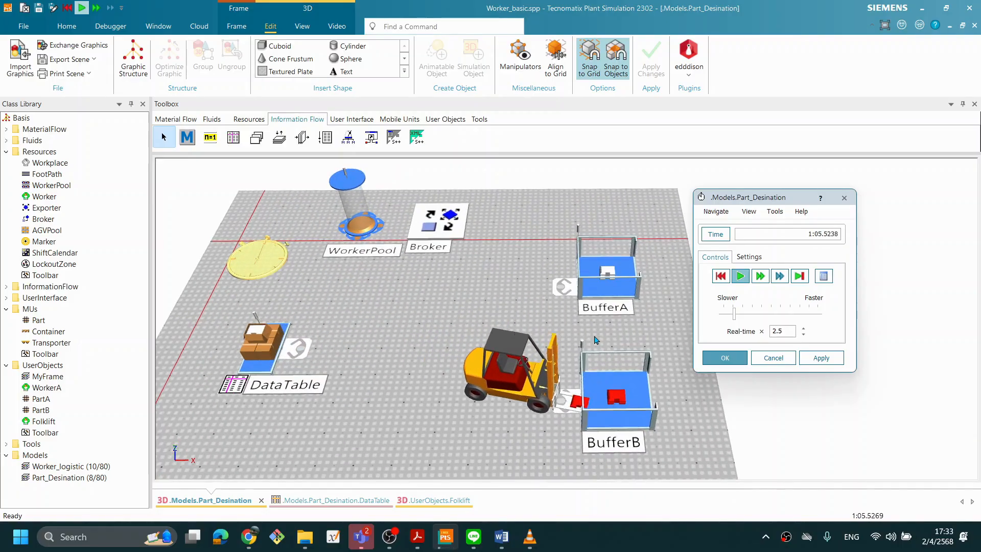
scroll(597, 343, down, 2)
scroll(600, 344, up, 2)
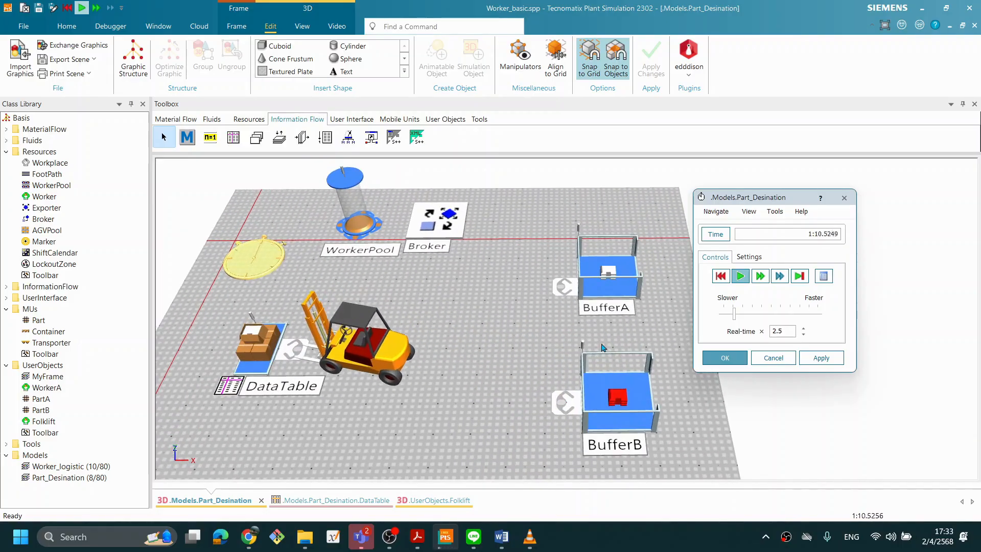
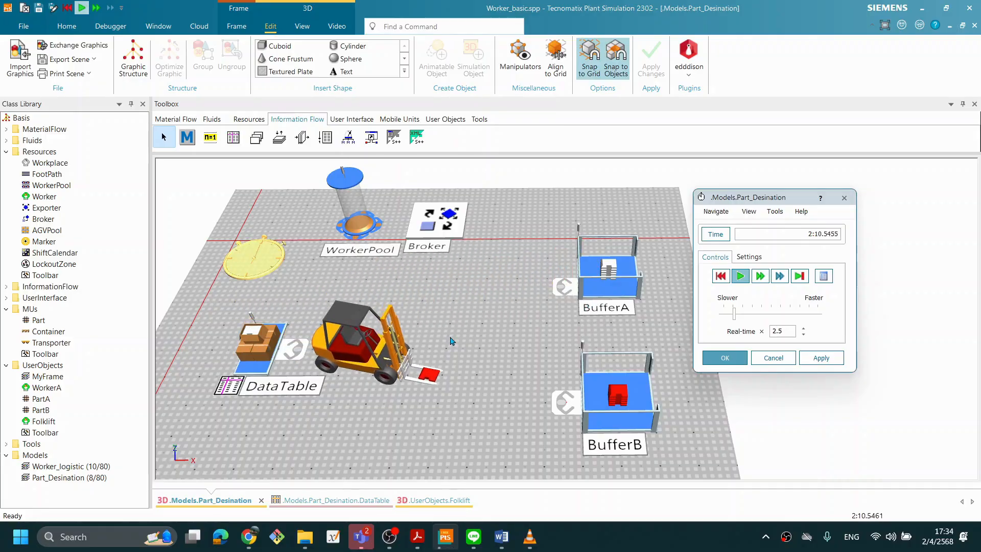
click(720, 276)
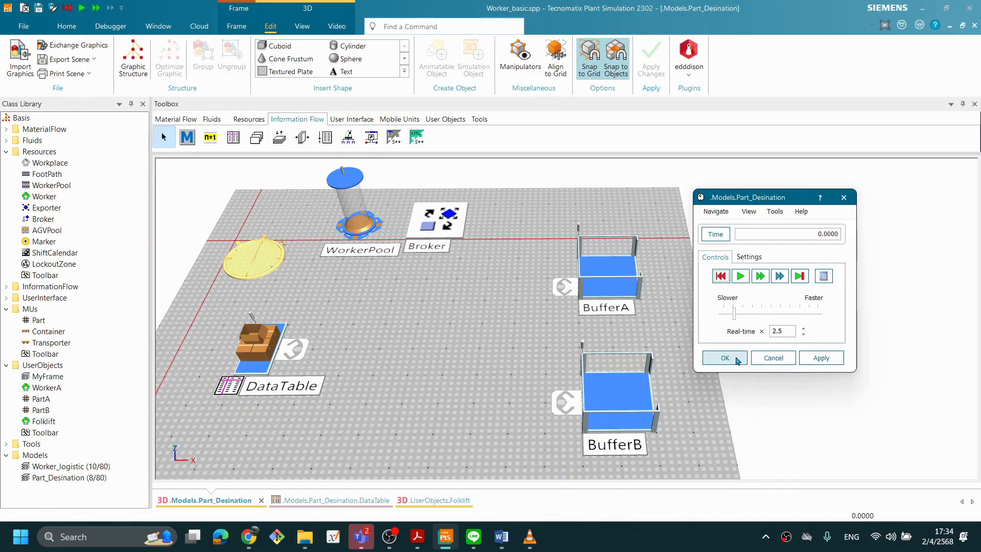
click(485, 338)
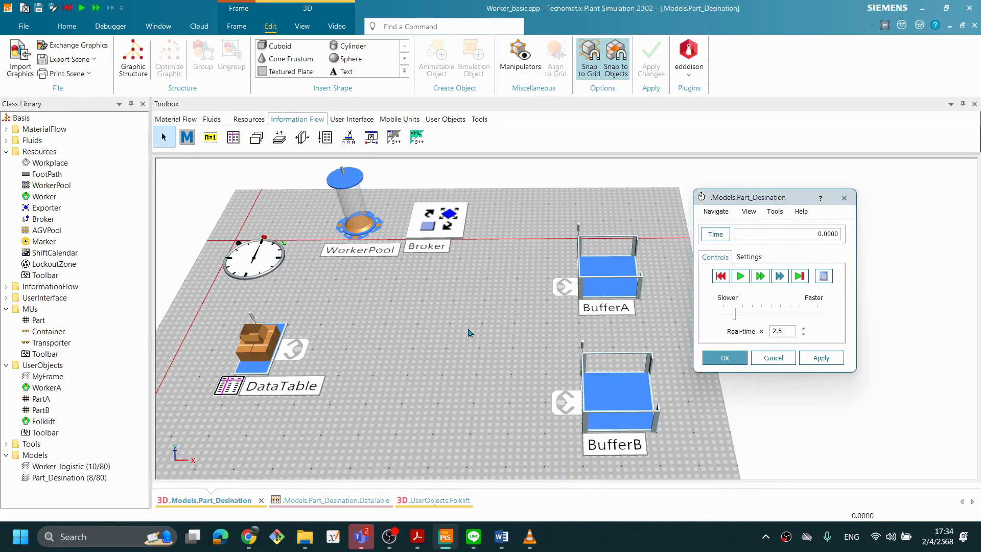
Enable the animation area for MU animation in the Folklift class's 3D properties and apply it
click(48, 423)
double_click(46, 422)
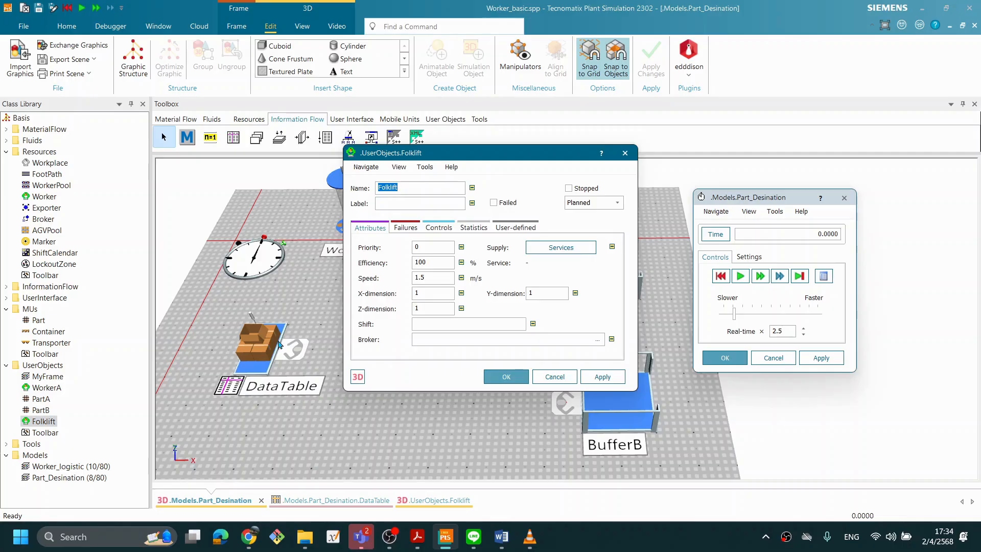
click(353, 378)
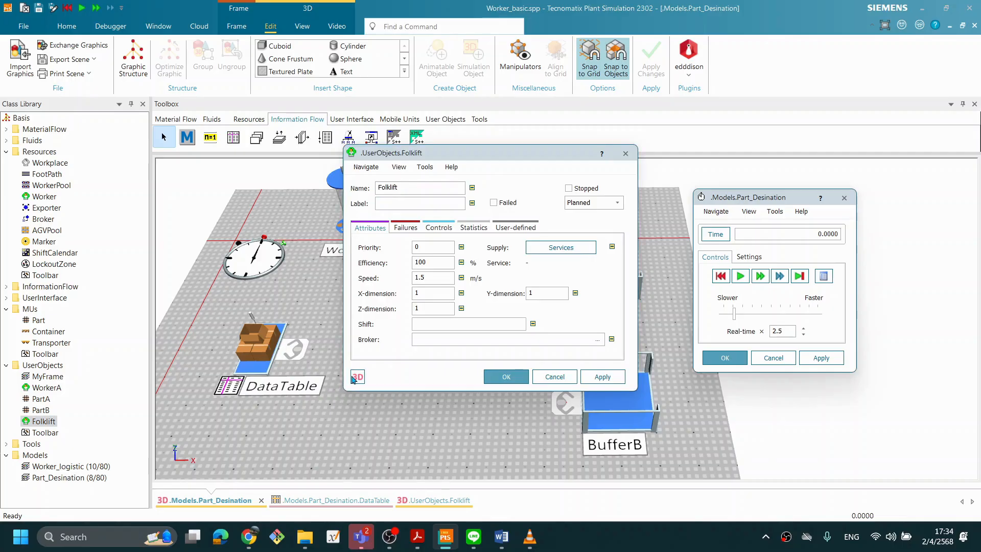
drag(721, 143, 301, 138)
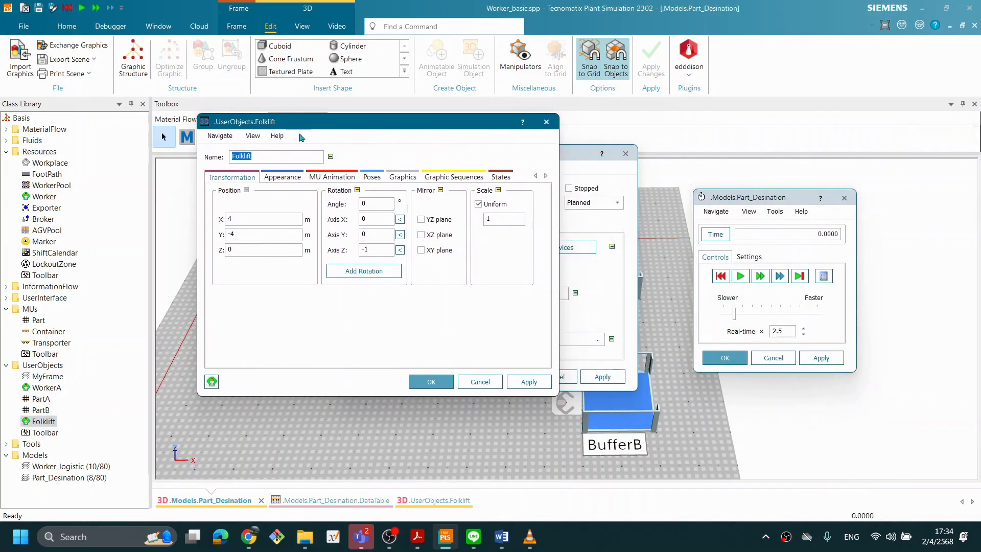
click(327, 178)
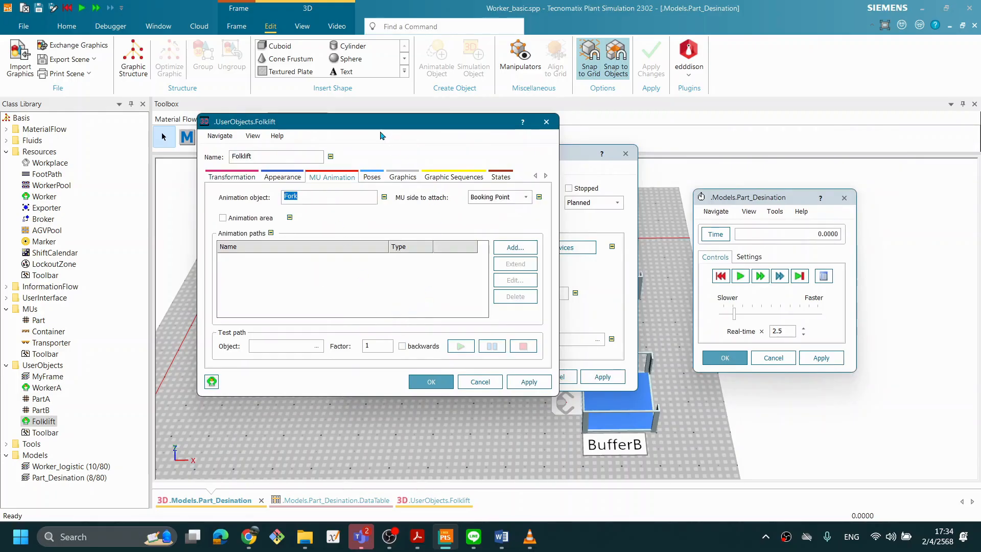
drag(378, 128, 398, 123)
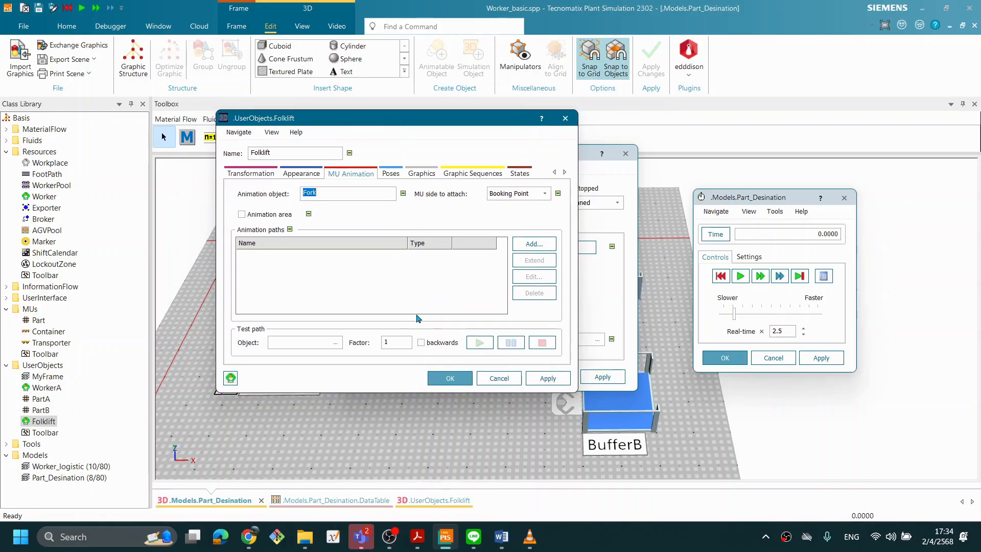
click(372, 241)
click(359, 172)
click(242, 215)
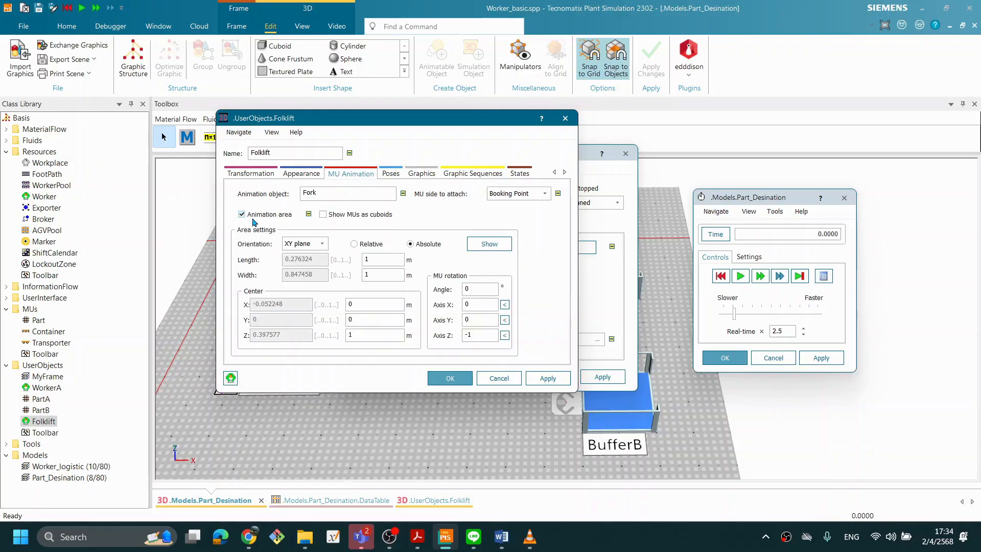
click(548, 378)
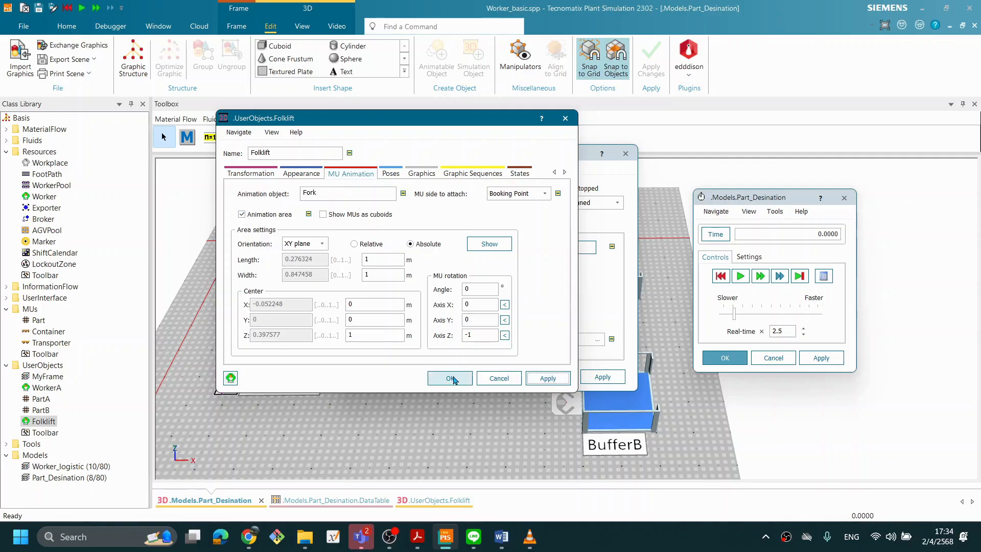
Show the animation area in the Folklift's 3D view and examine the fork with the dialogs moved aside
click(490, 244)
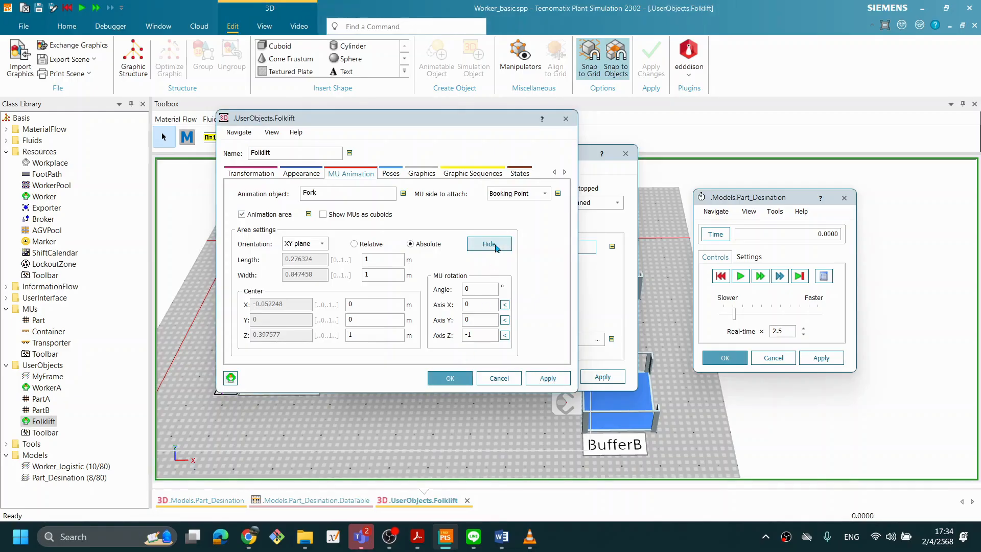
drag(490, 126, 115, 273)
drag(433, 159, 779, 316)
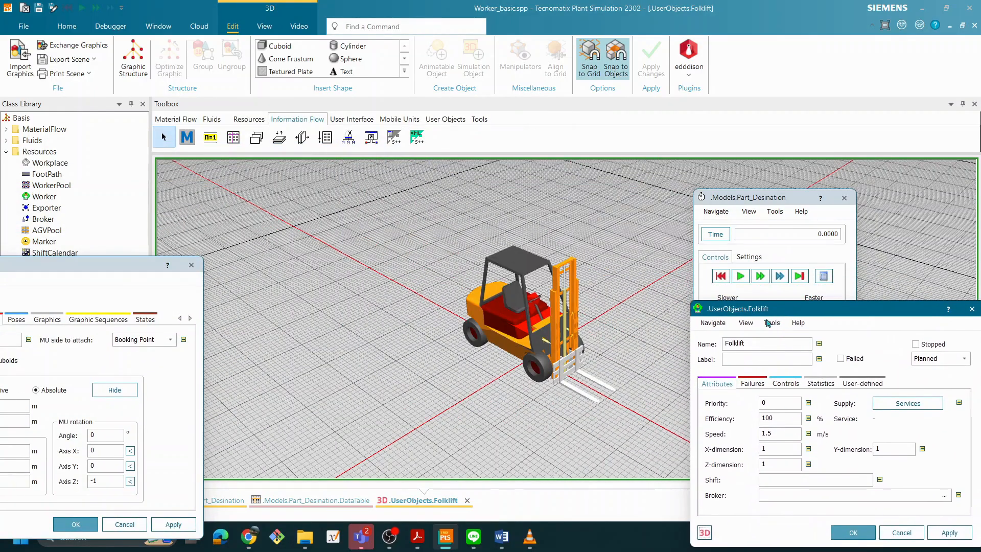
drag(128, 272, 339, 210)
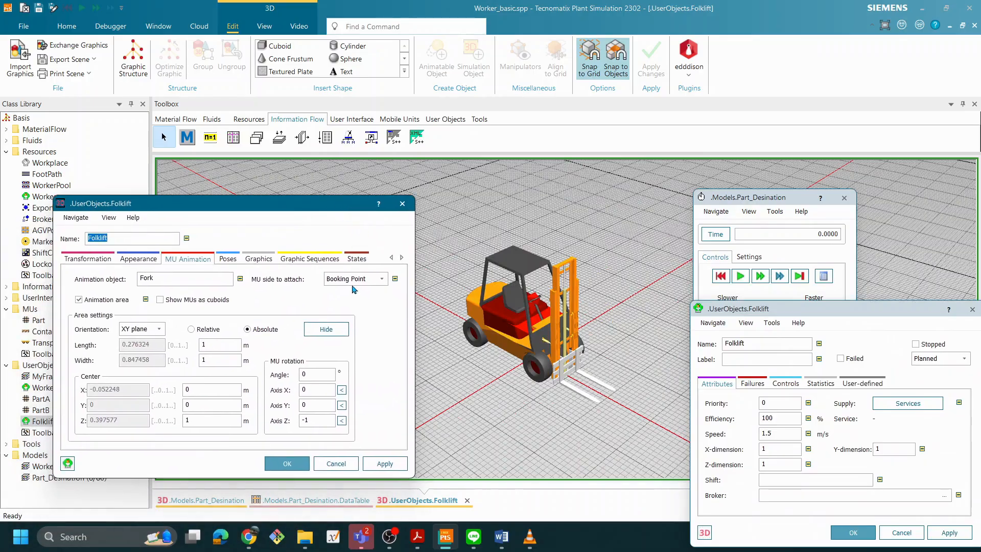
click(328, 330)
click(329, 330)
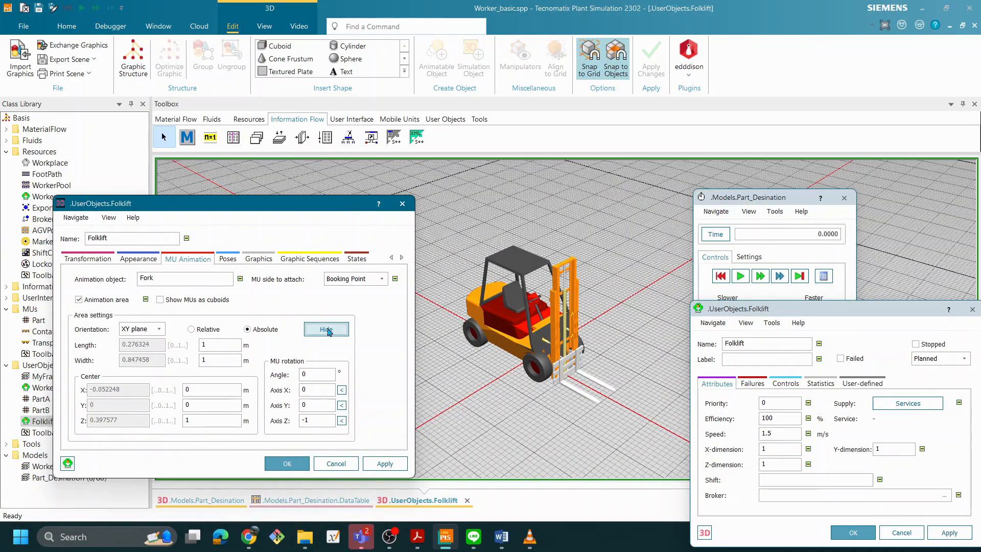
mouse_move(575, 364)
middle_down()
mouse_move(618, 343)
mouse_move(580, 356)
middle_up()
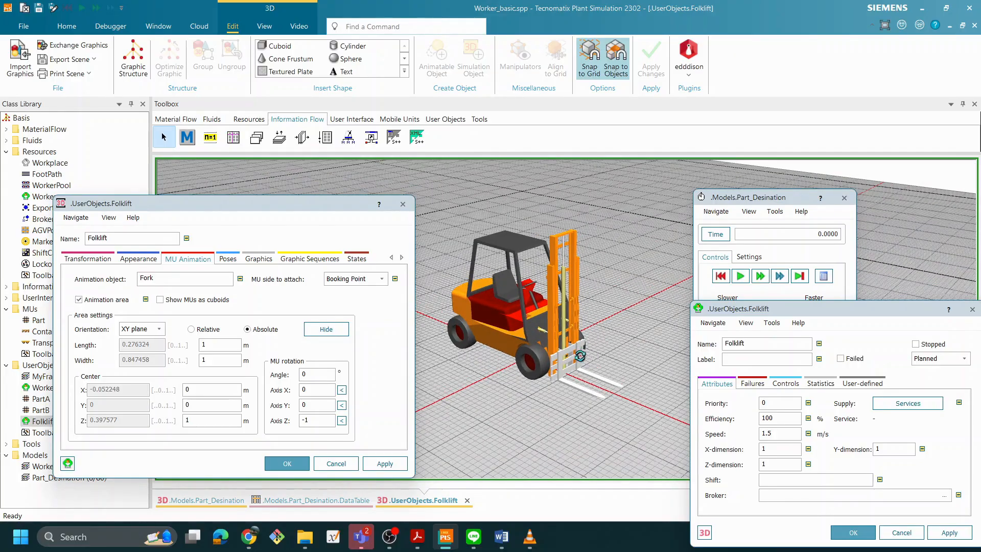
drag(264, 207, 325, 193)
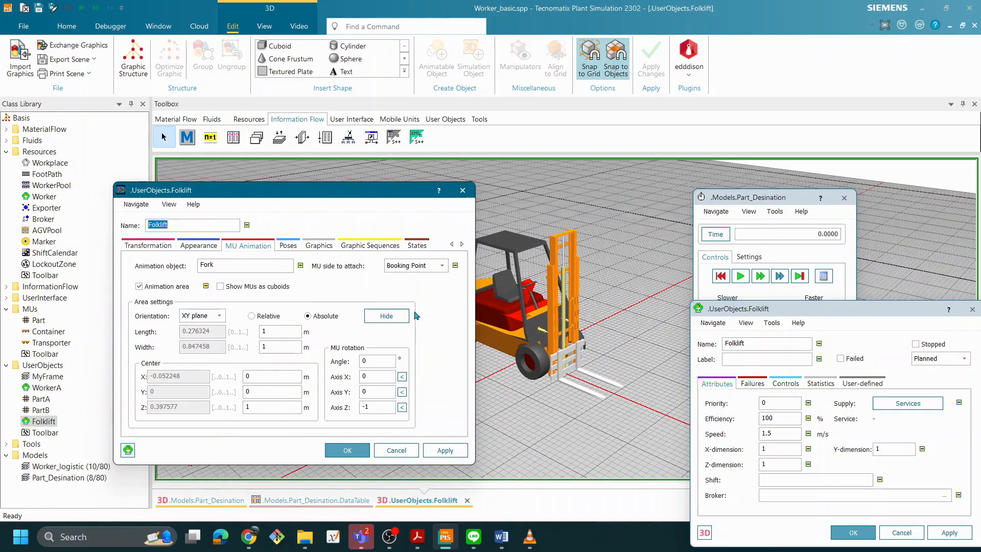
Try Center bottom as the MU side to attach to the Folklift's fork
click(442, 265)
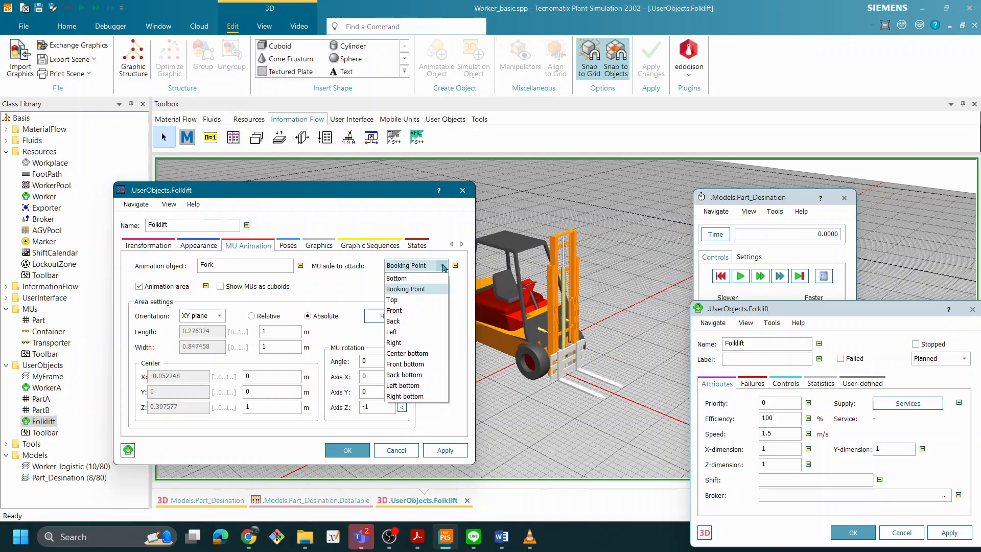
click(431, 356)
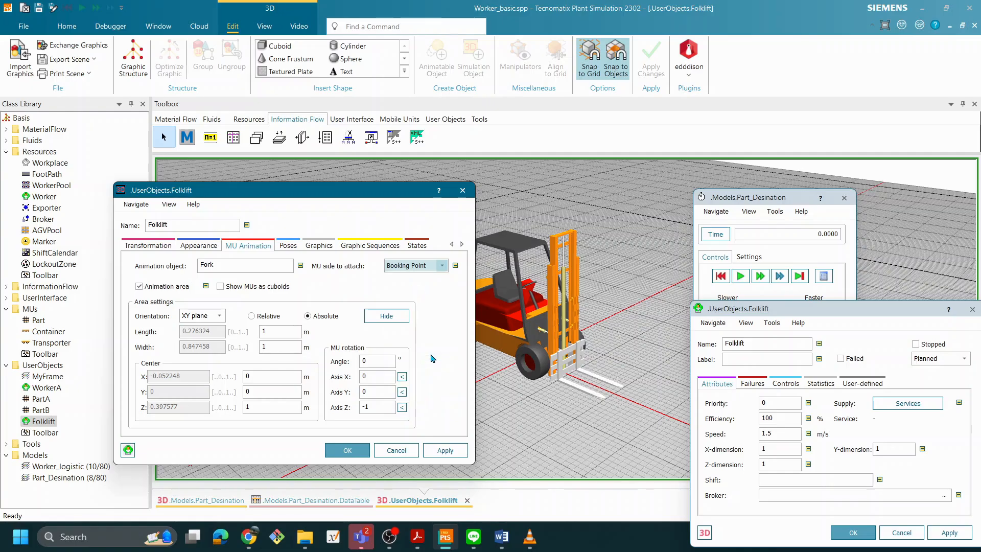
click(443, 449)
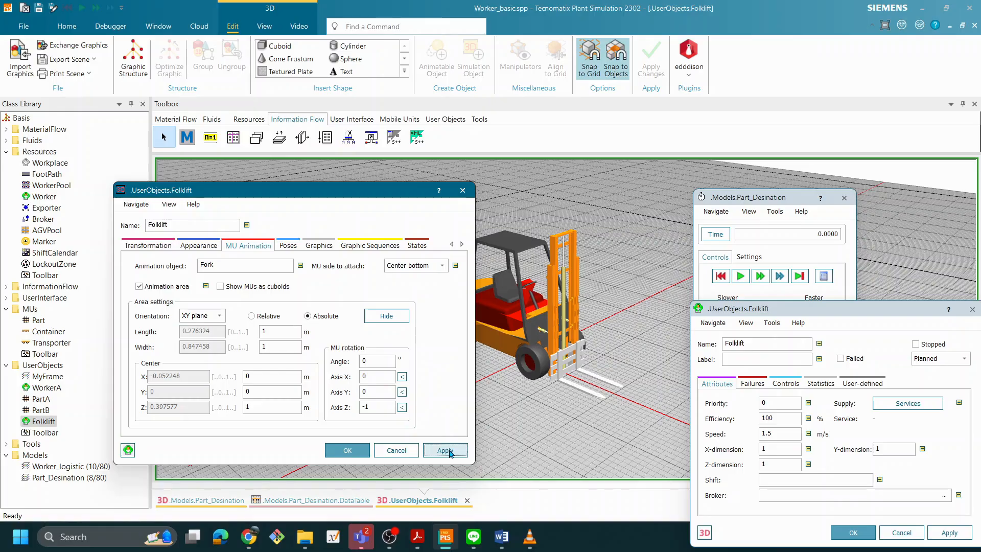
Set the MU side to attach for the Folklift's fork to Bottom and apply it
click(440, 273)
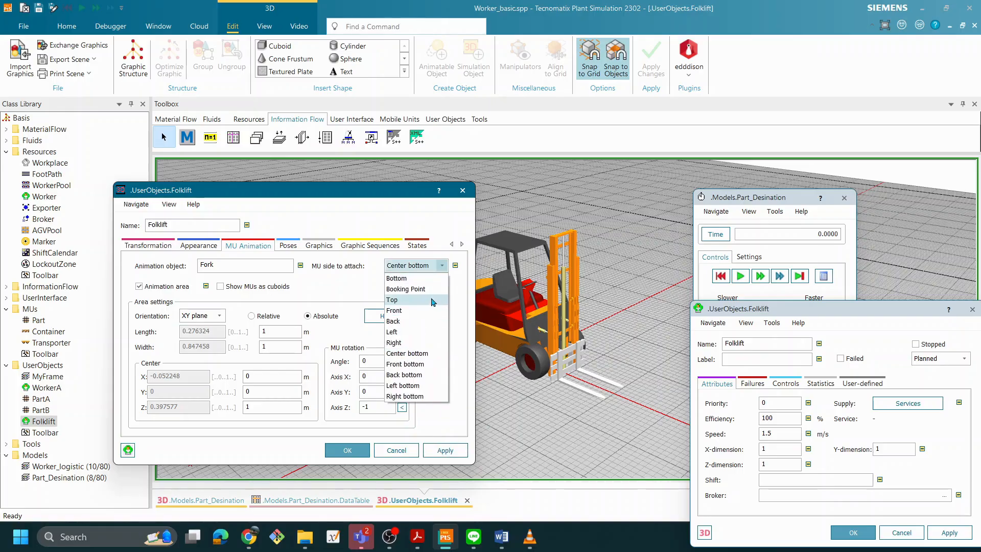
click(420, 280)
click(445, 449)
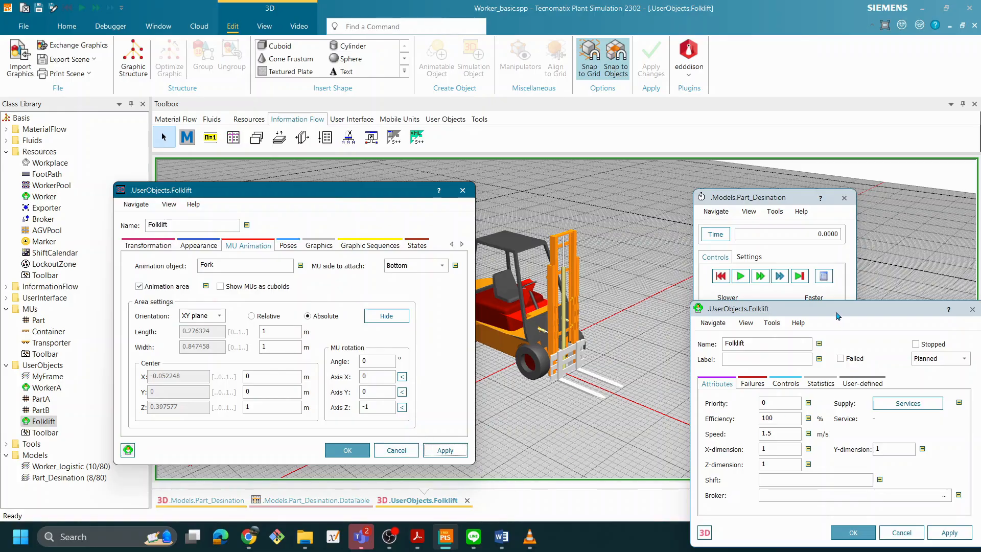
Close the Folklift class's property dialogs and the Part_Desination simulation control dialog, leaving only the Folklift's 3D view open
drag(837, 315, 685, 273)
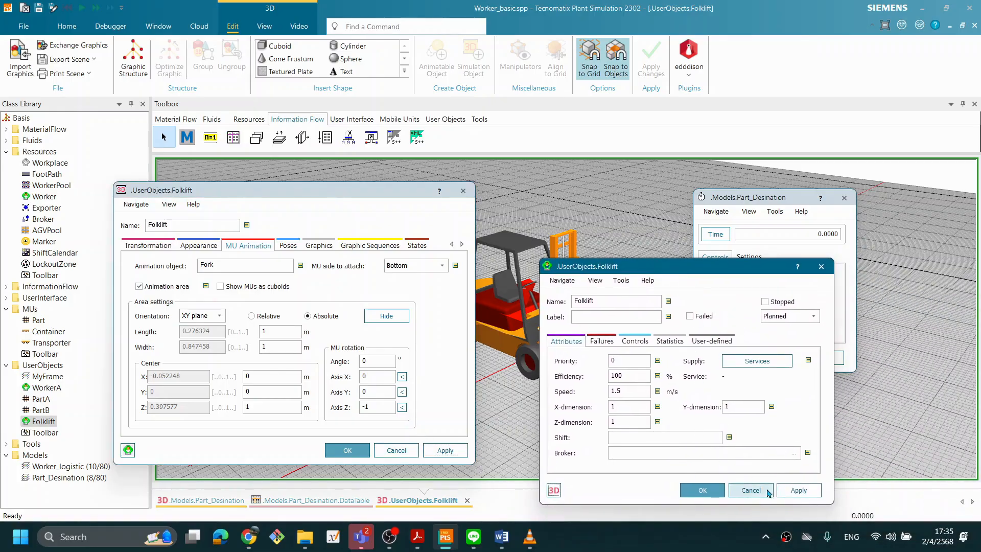
click(751, 490)
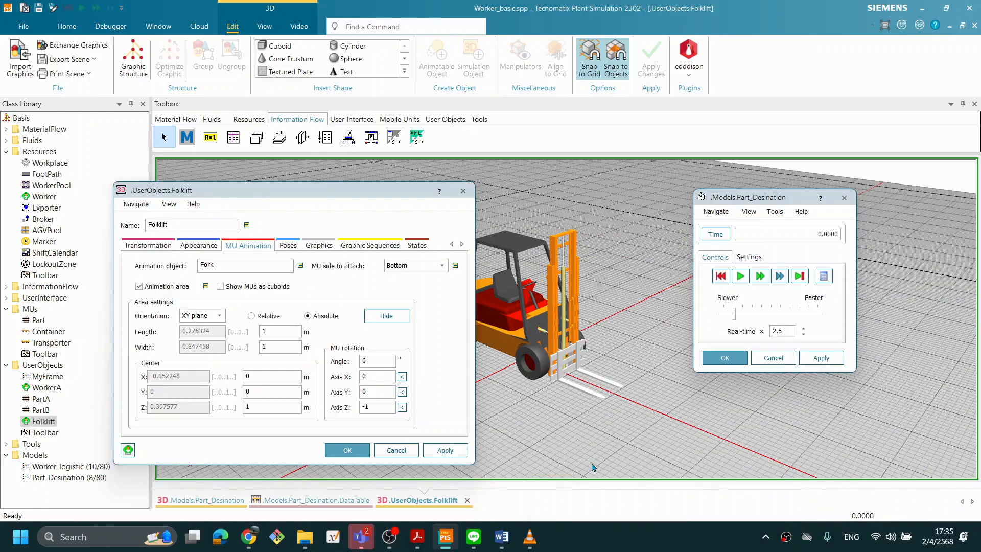
click(390, 451)
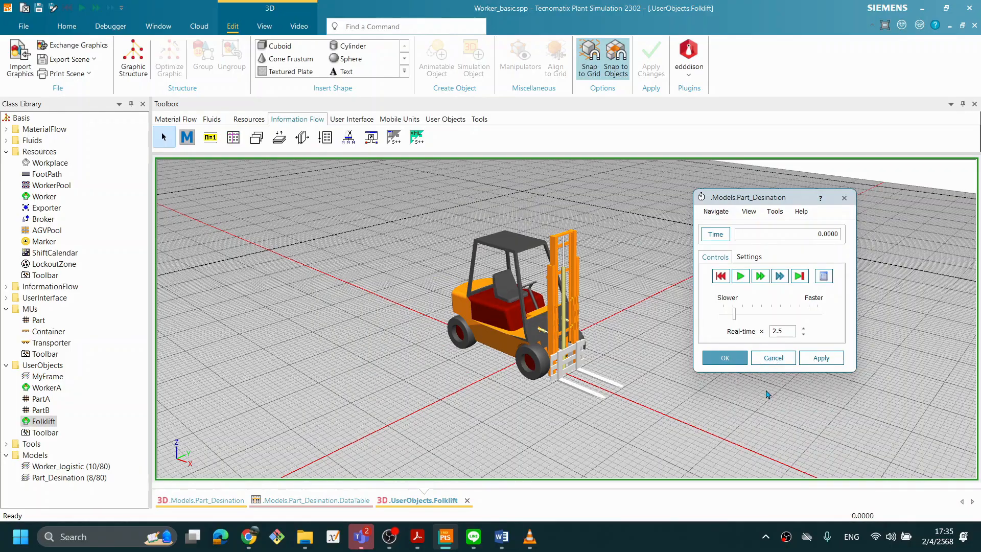
click(774, 358)
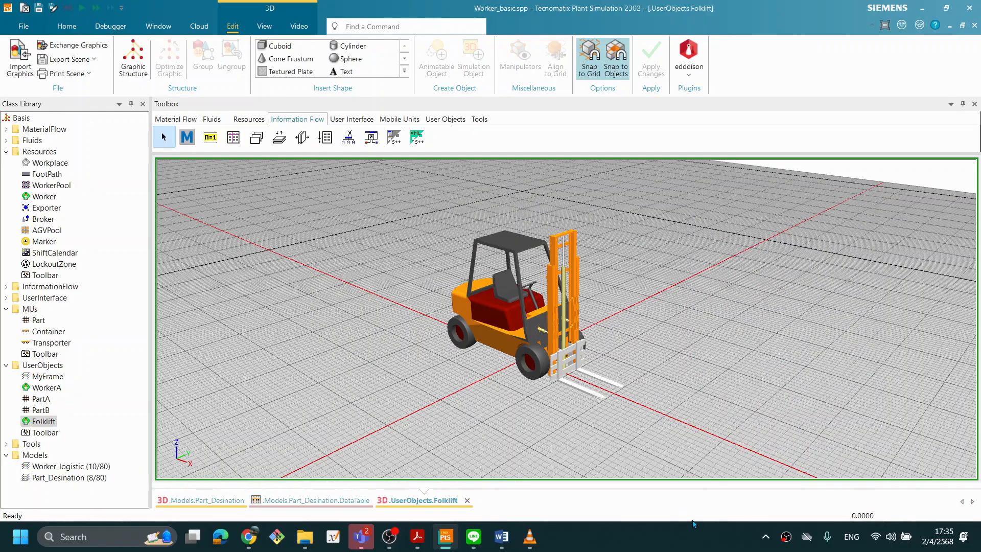
click(697, 536)
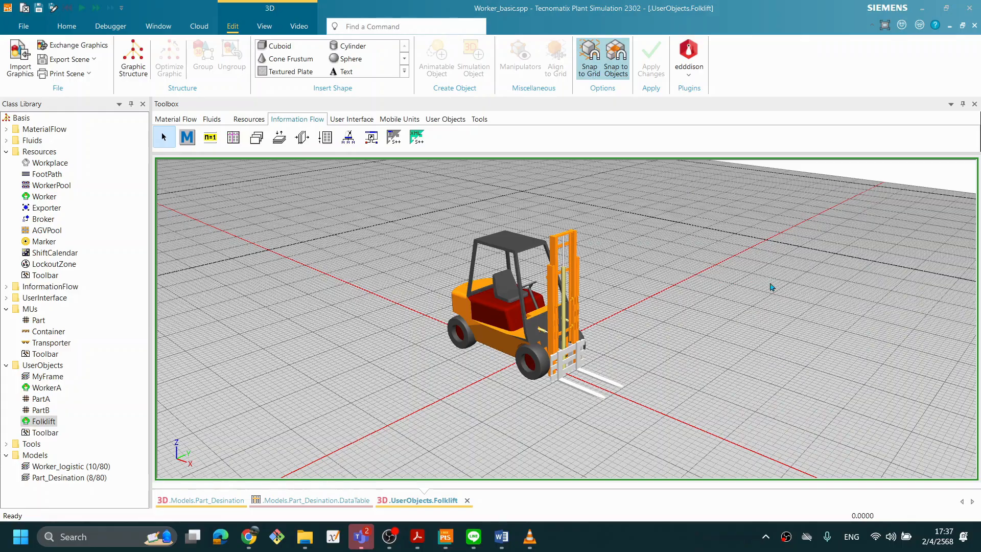
Enable the animation area in the Fork part's own 3D properties for MU animation and show it in the view
click(571, 366)
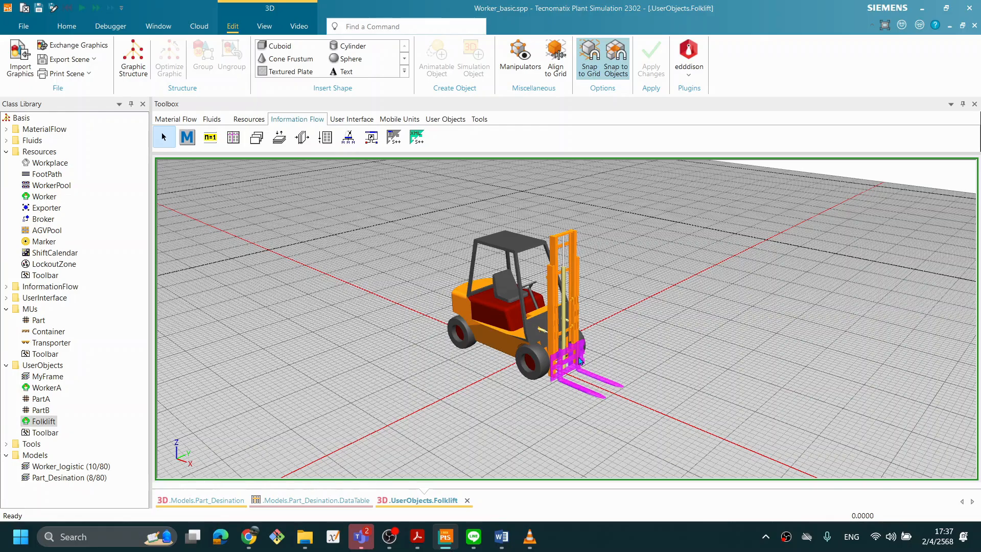
right_click(579, 360)
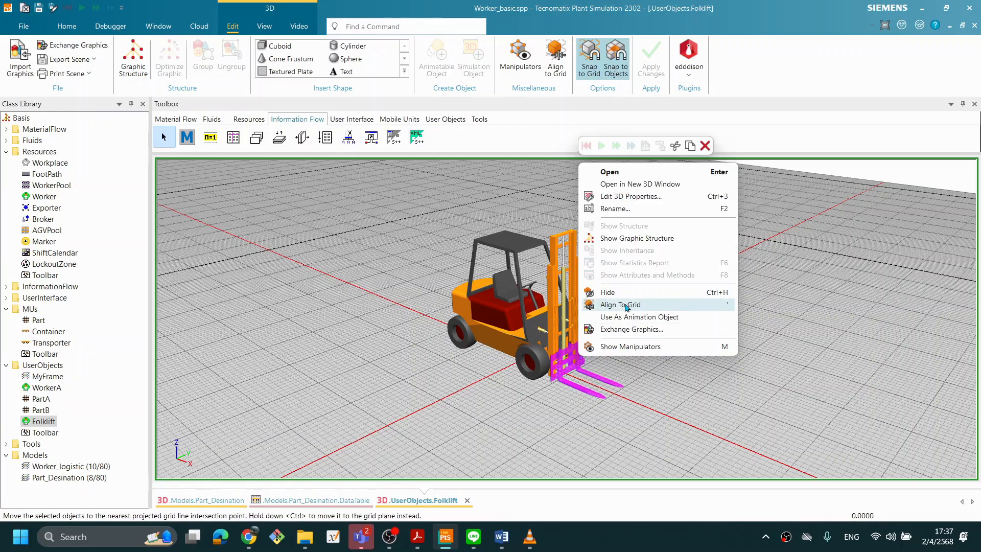
click(640, 197)
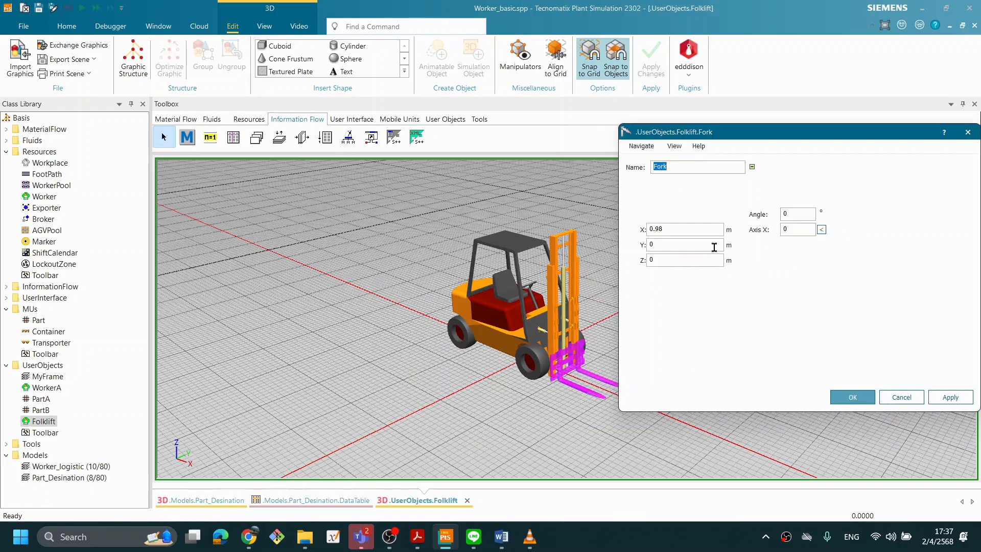
click(715, 187)
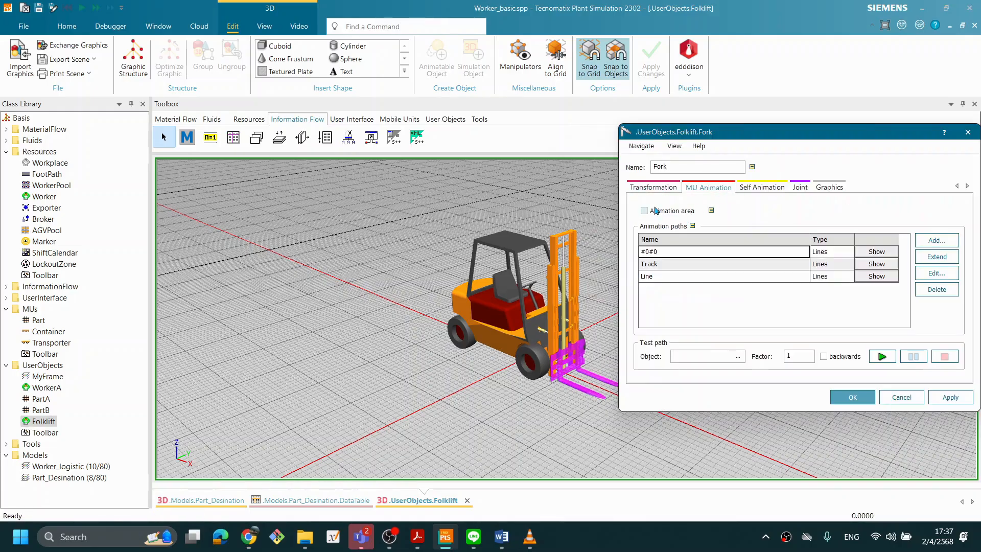
click(655, 211)
click(891, 240)
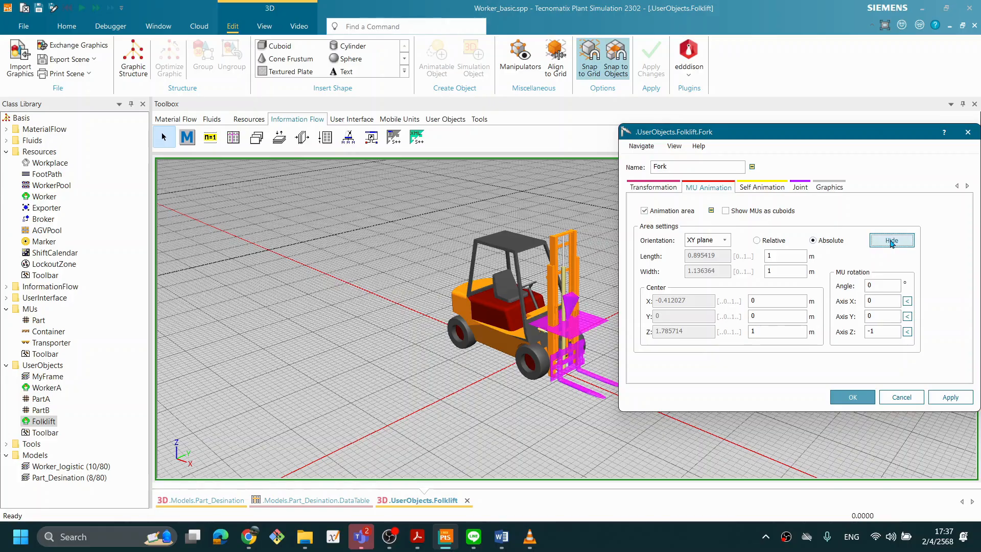
Set the X center of the Fork's animation area to 0.5 m after trying 1 m
middle_drag(577, 281, 518, 278)
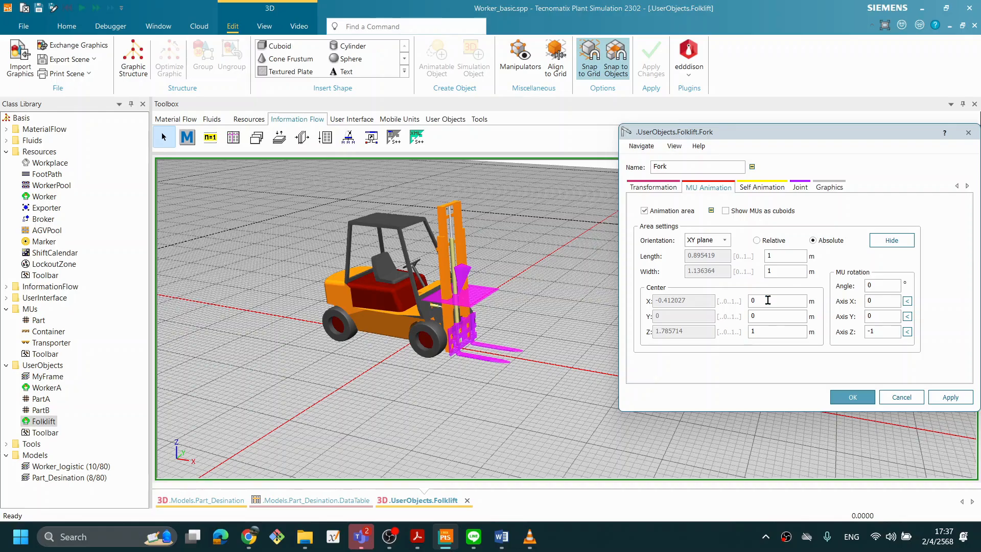
drag(766, 300, 745, 300)
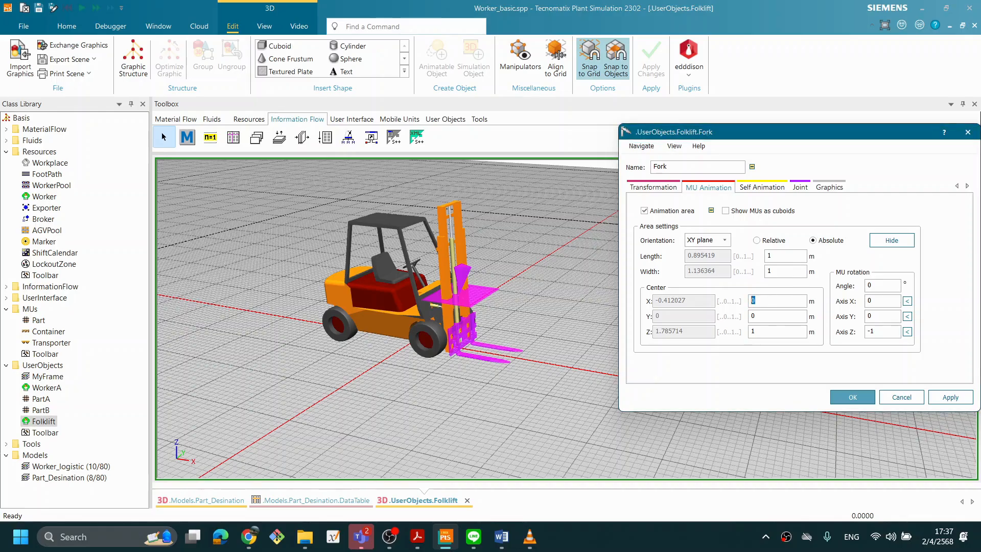
text(1)
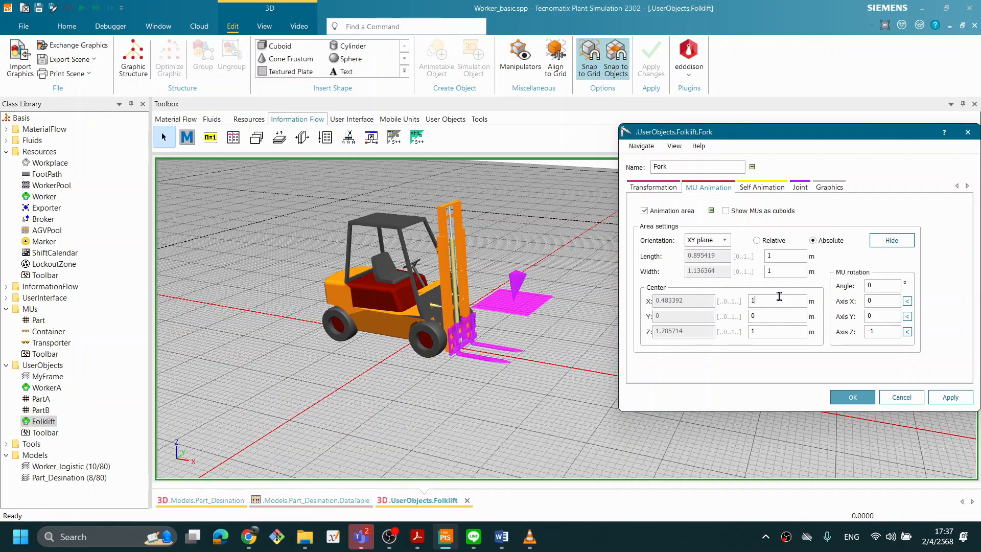
drag(779, 297, 730, 301)
text(0.5)
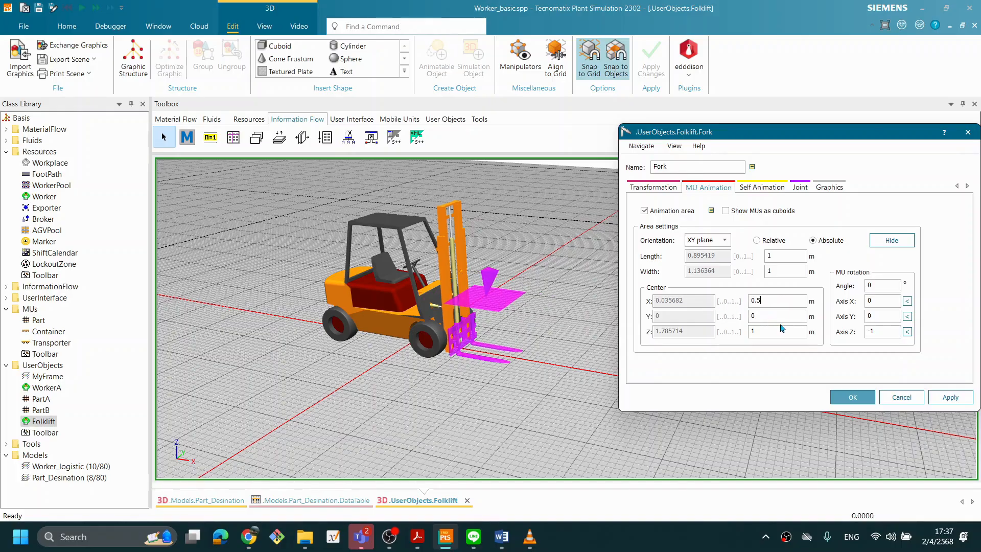
Set the Z center of the Fork's animation area to 0.2 m after trying 0.5 and 0.8 m, and accept the settings
drag(779, 330, 748, 333)
text(0.5)
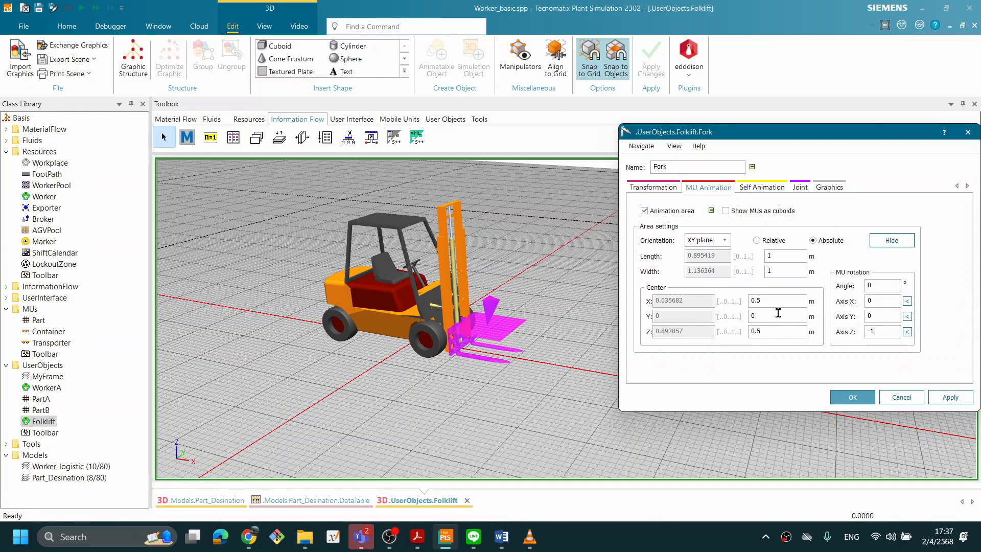
key(BackSpace)
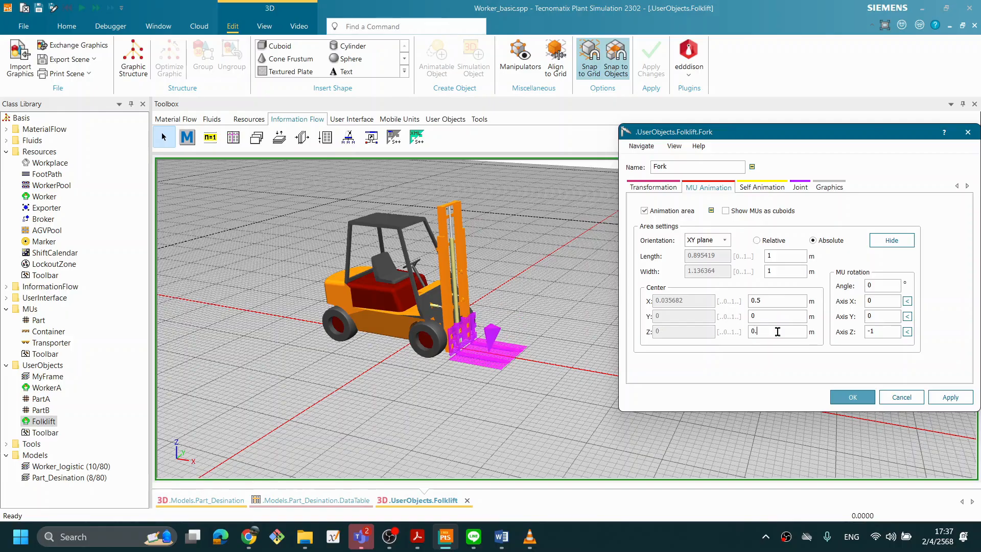
text(8)
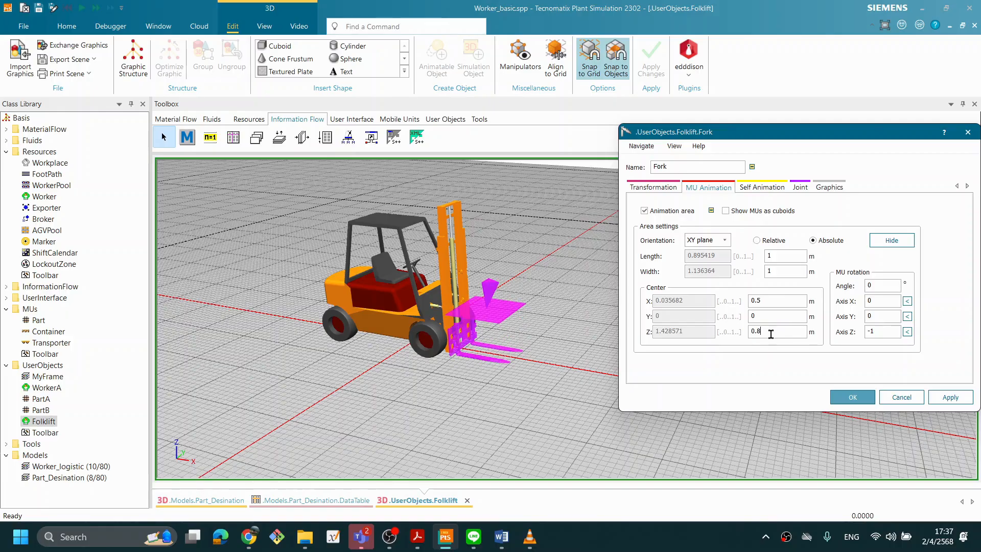
drag(765, 333, 687, 332)
text(0.2)
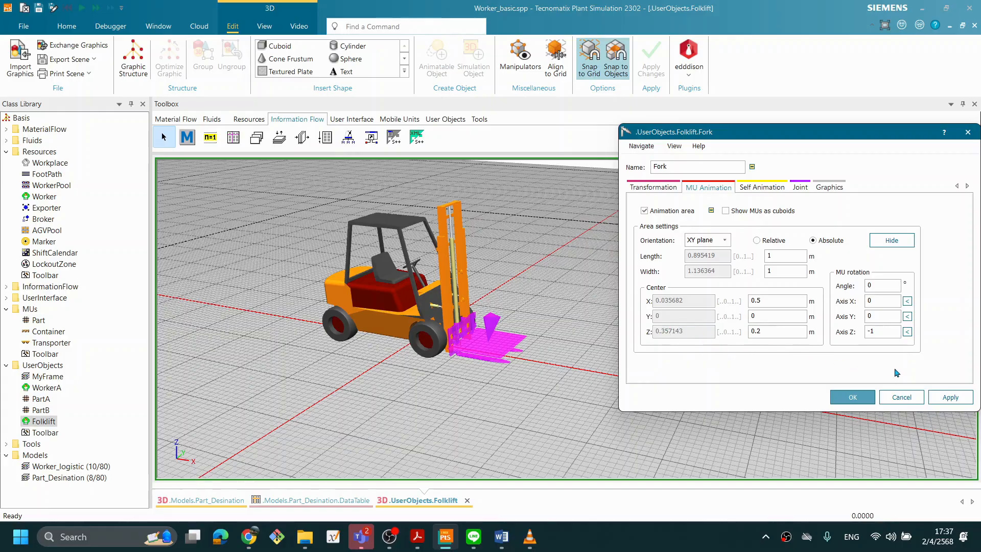
click(949, 397)
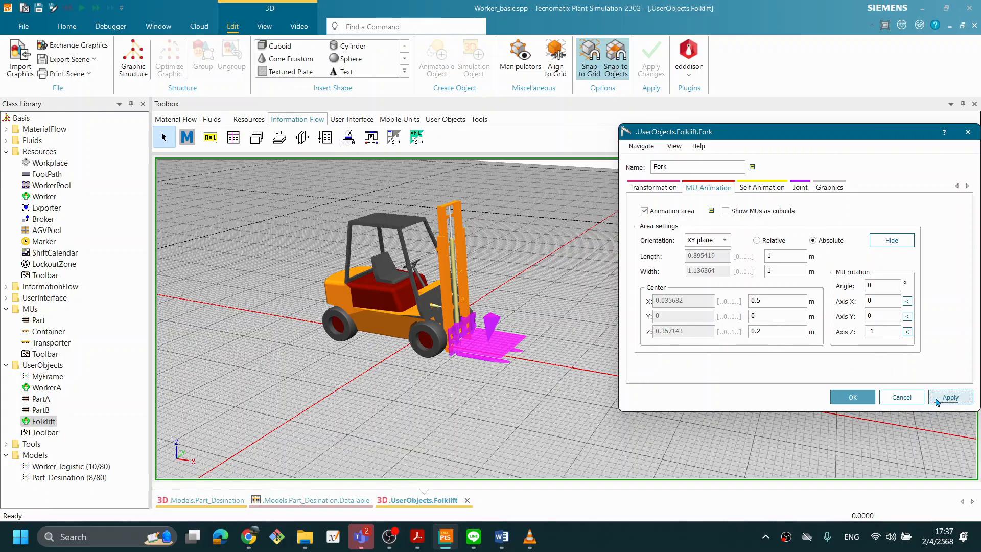
click(852, 397)
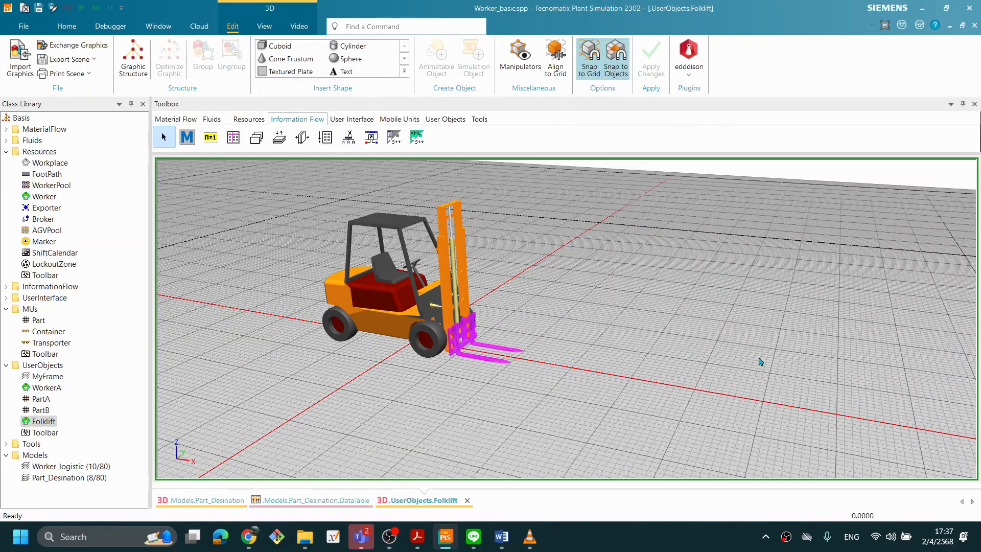
Run the Part_Desination simulation to check how the forklift carries the parts on its fork, and reset it
click(218, 500)
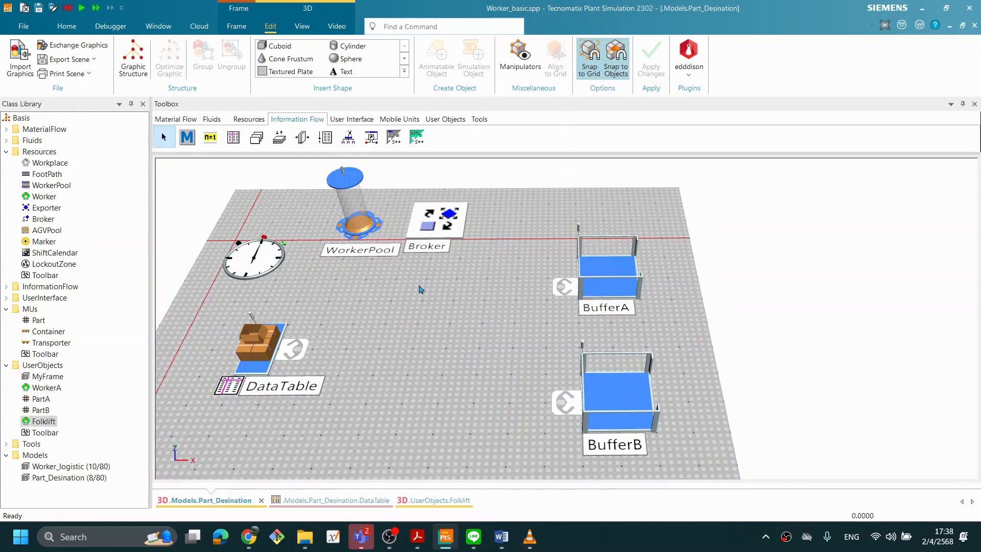
right_click(426, 282)
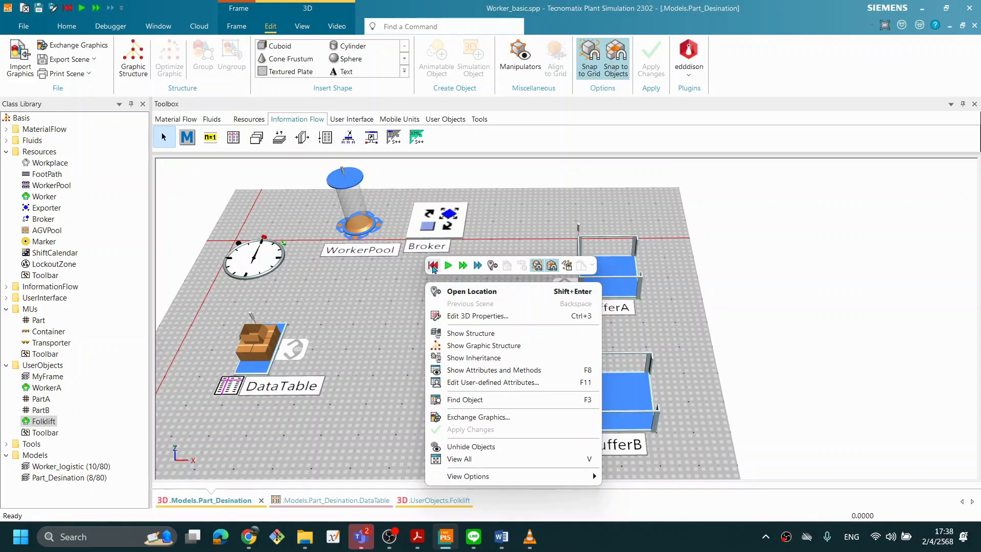
click(433, 266)
click(451, 271)
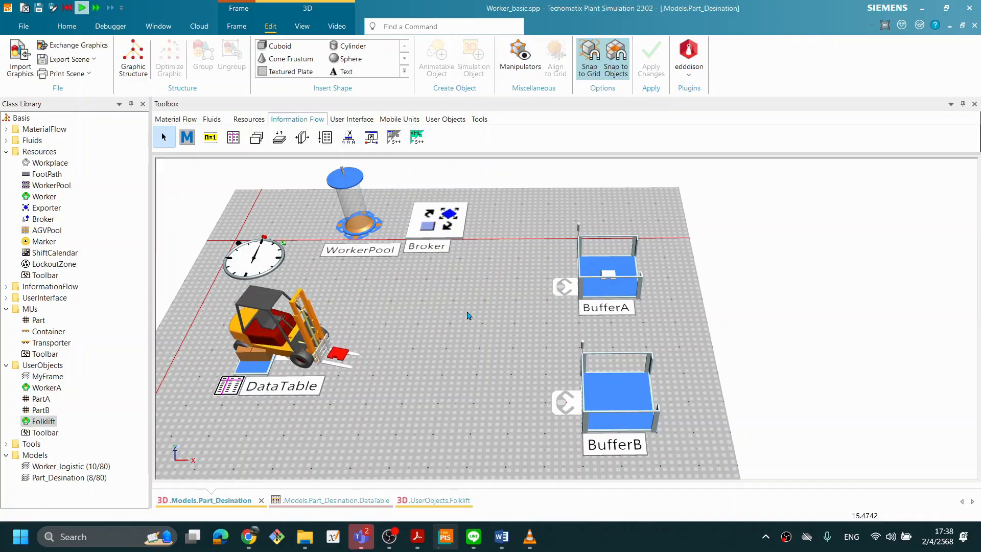
mouse_move(517, 276)
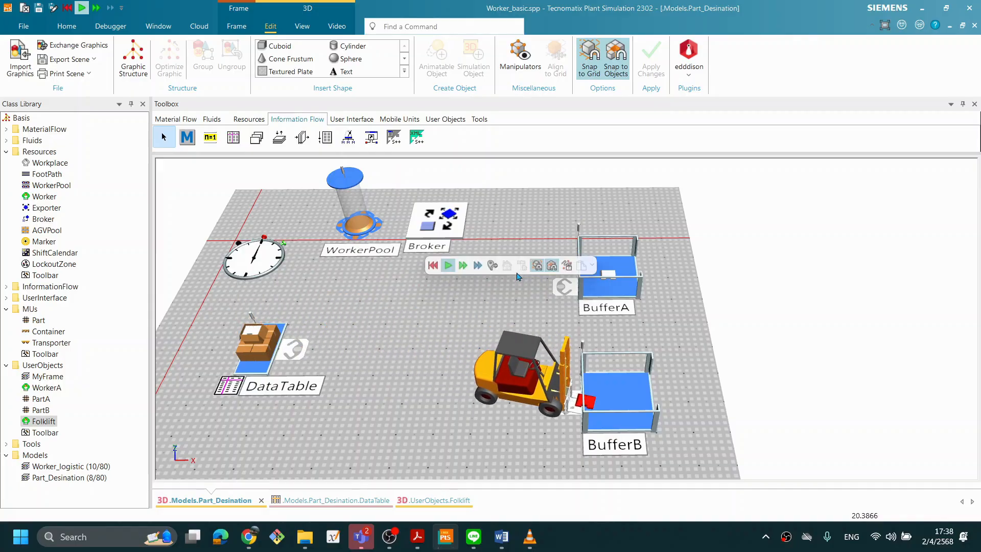
right_click(494, 307)
click(498, 284)
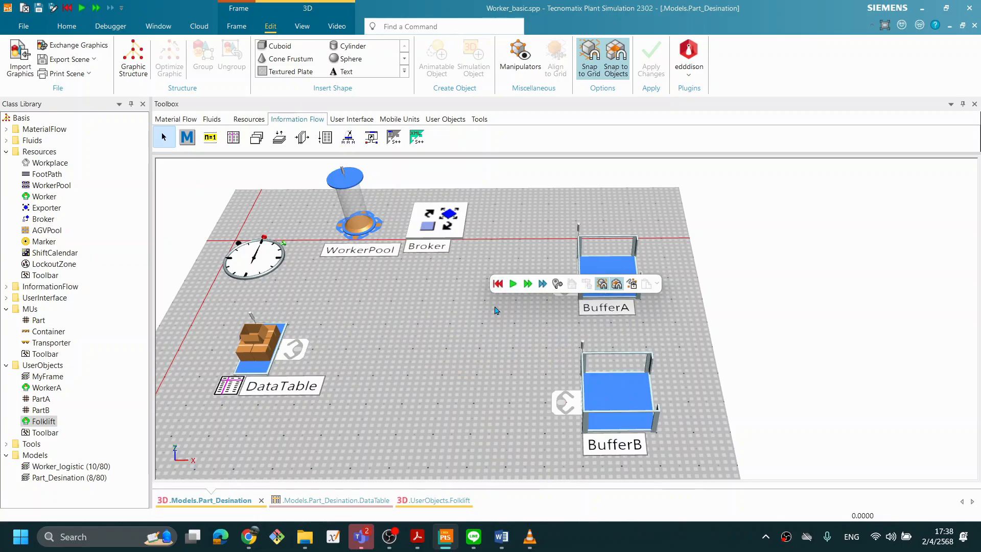
click(675, 549)
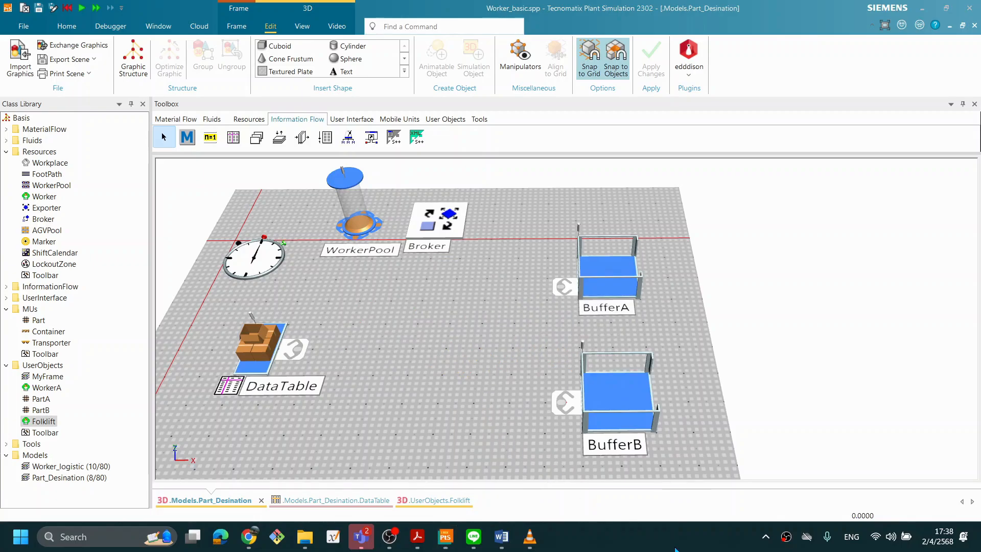
Return to the Folklift's 3D view, reopen the Fork's MU animation settings and show its animation area
click(445, 504)
click(679, 549)
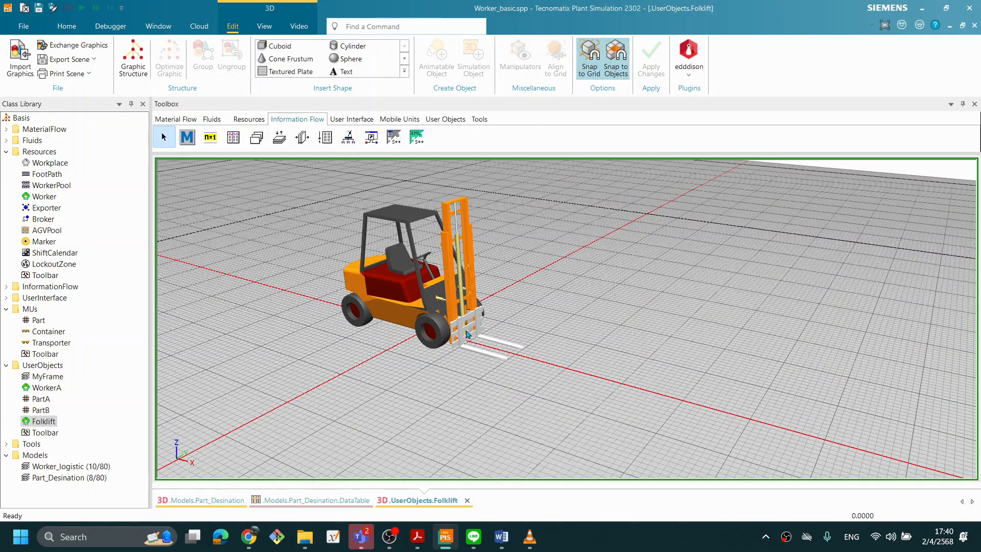
click(467, 334)
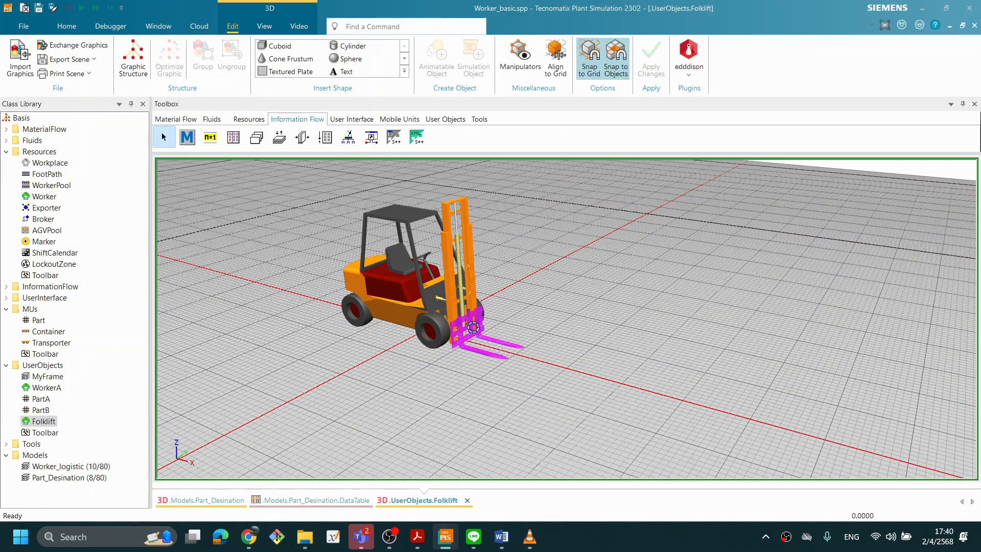
double_click(473, 327)
click(716, 187)
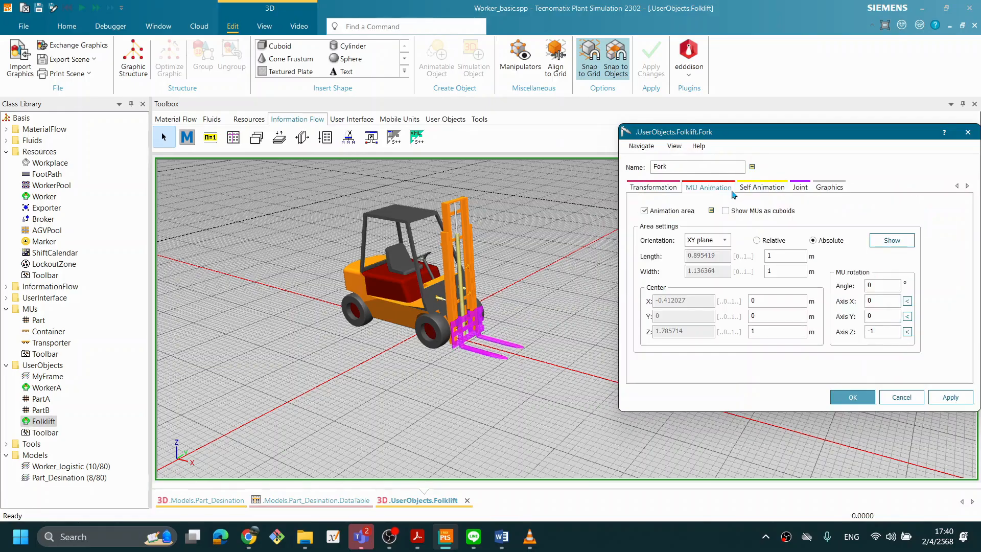
click(875, 244)
middle_drag(476, 282, 534, 259)
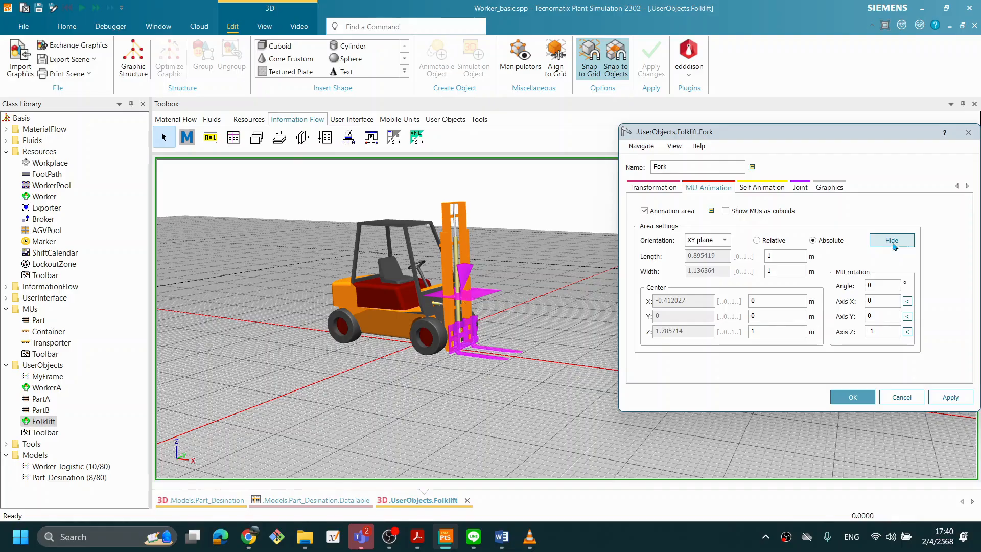
Set the Fork's animation area center to X 0.5 m and Z 0.1 m, and accept the settings
click(778, 299)
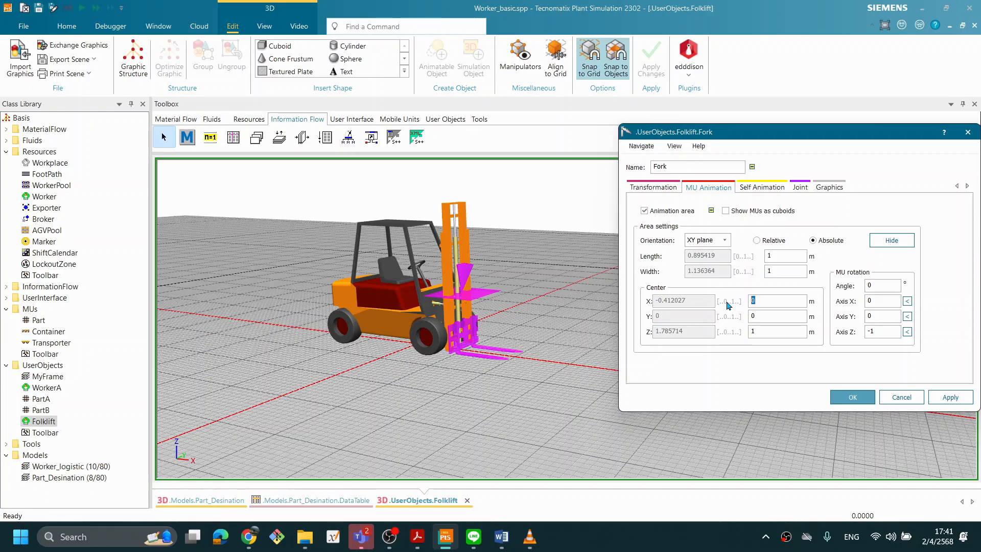
text(0.5)
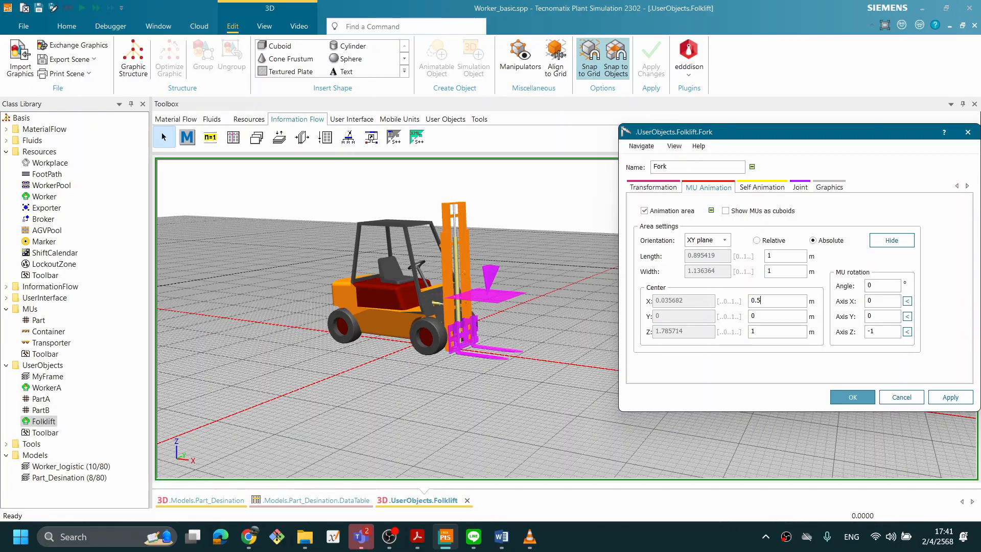
click(774, 329)
text(0.1)
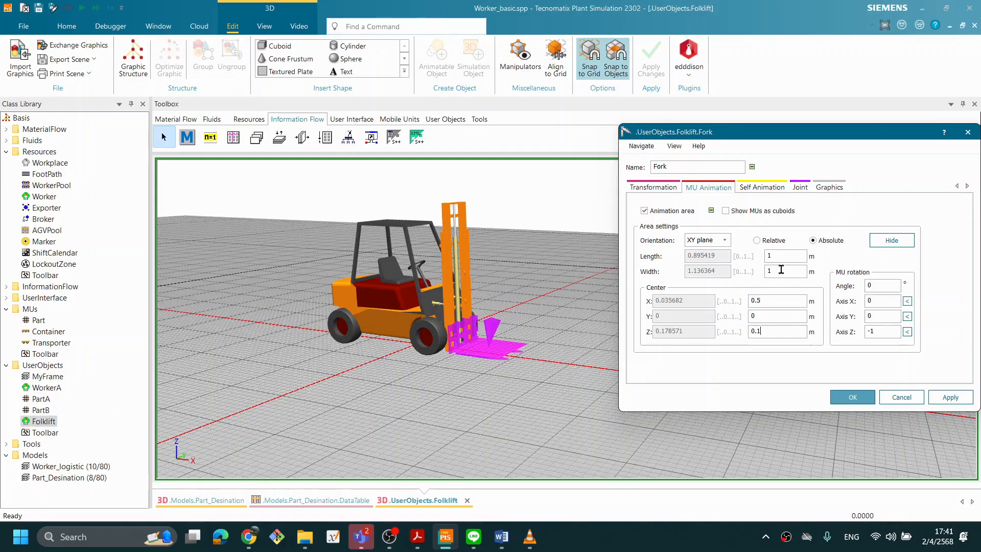
click(938, 398)
click(851, 397)
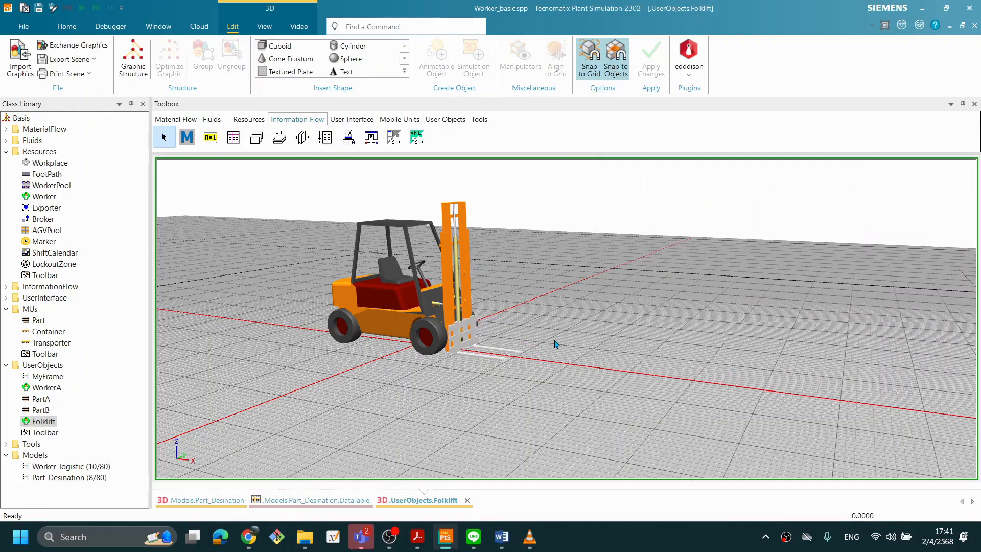
middle_drag(602, 322, 599, 323)
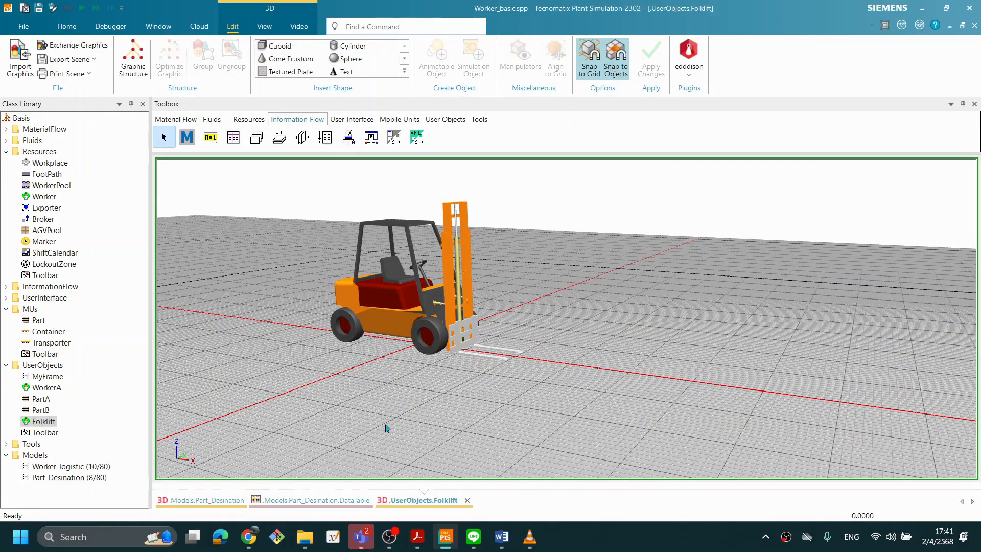
Return to the Part_Desination model and set the Folklift's X-dimension and Y-dimension to 2, accepting the settings
click(200, 501)
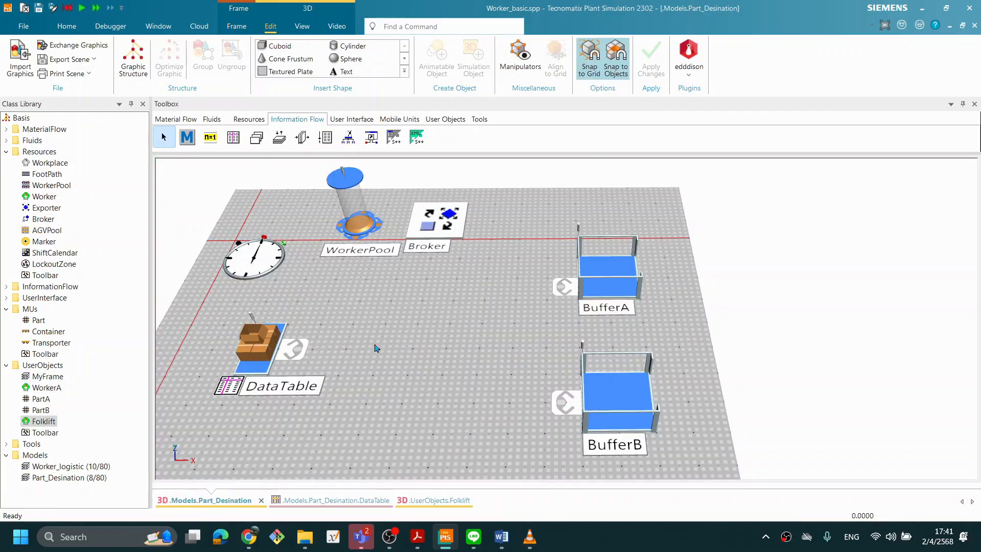
double_click(43, 422)
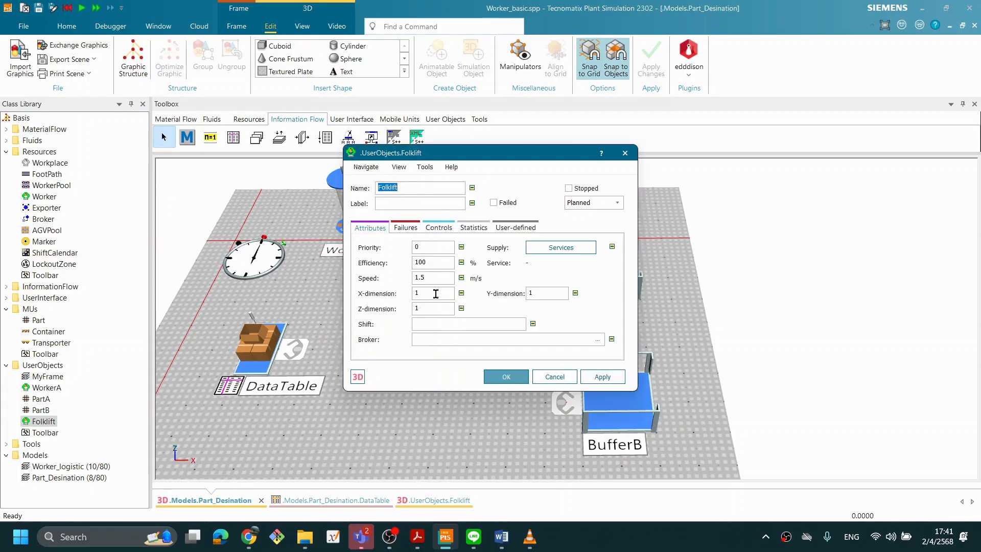
double_click(436, 293)
text(2)
key(Tab)
text(2)
double_click(545, 294)
click(601, 377)
click(521, 382)
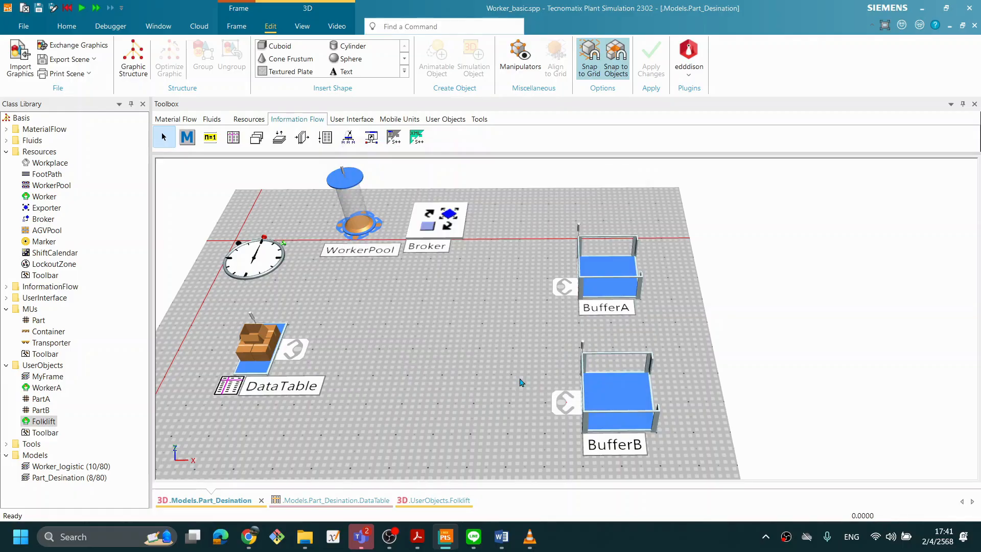
Run the Part_Desination simulation to check how the resized forklift moves between the stations, and reset it
right_click(417, 306)
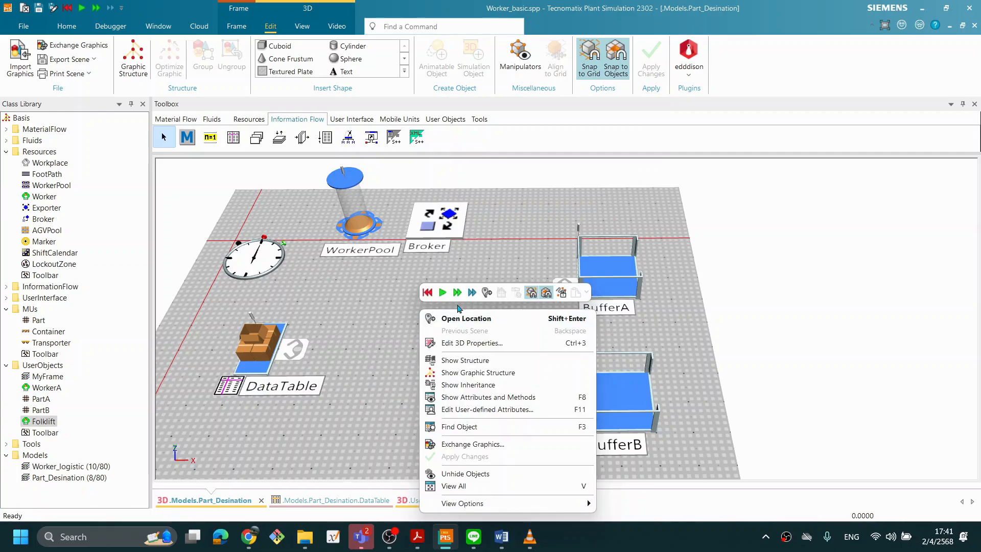
click(442, 293)
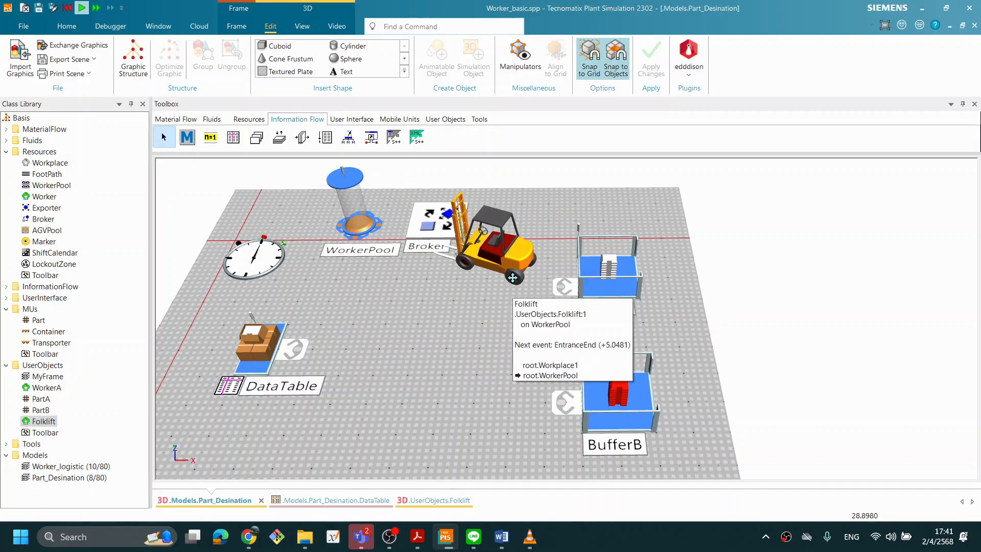
right_click(525, 279)
click(520, 261)
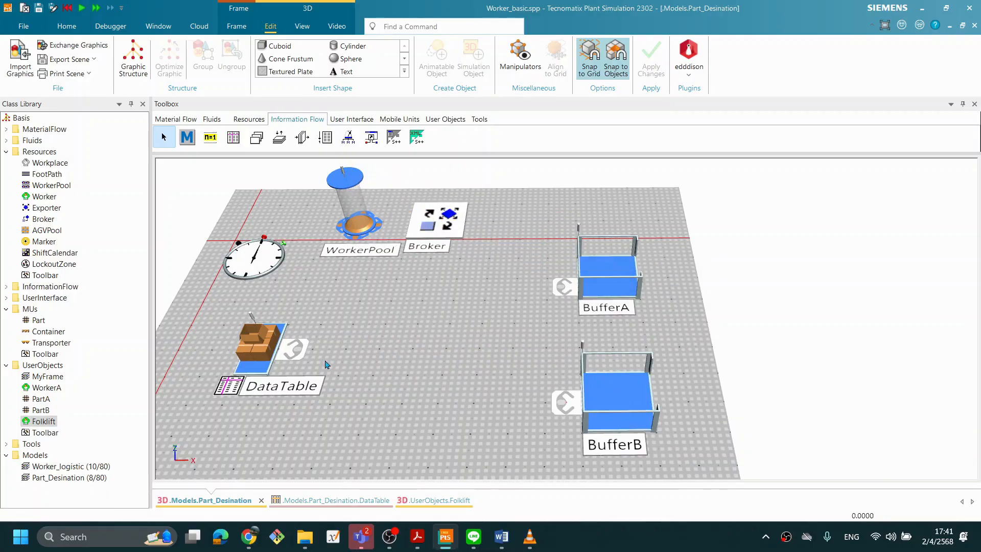
Move the three workplaces farther away from the part source, BufferB and BufferA to give the forklift more room
click(306, 359)
drag(307, 359, 349, 349)
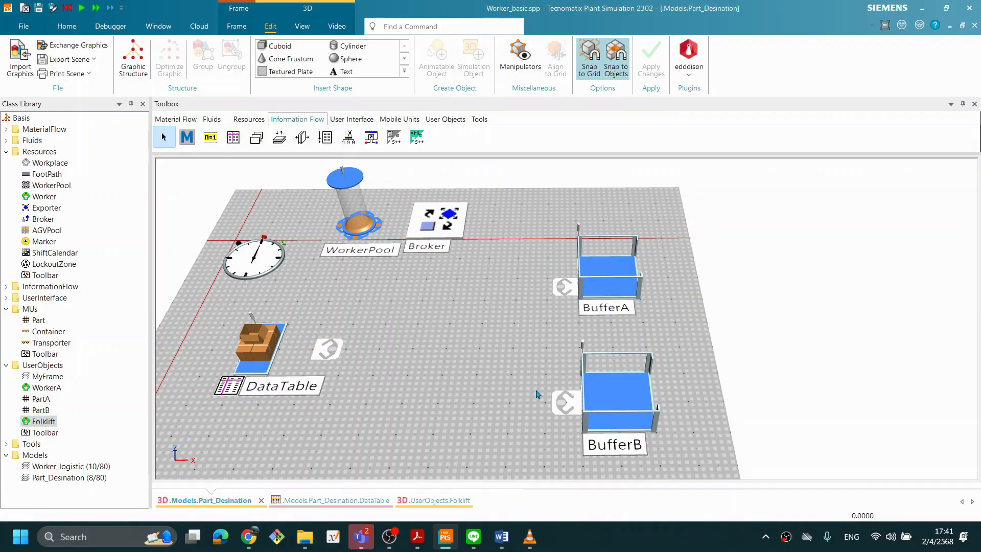
click(567, 403)
drag(566, 407, 525, 408)
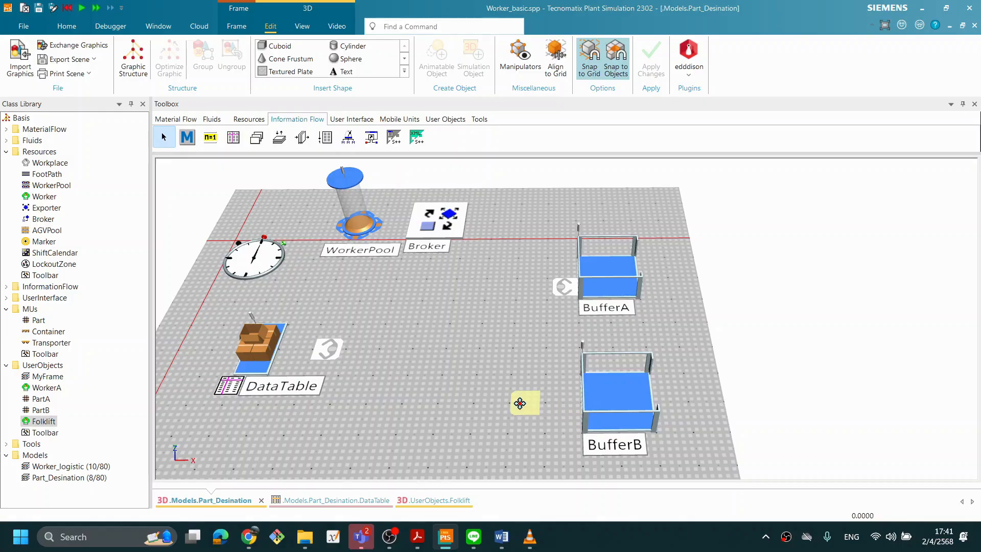
click(562, 292)
drag(573, 290, 536, 289)
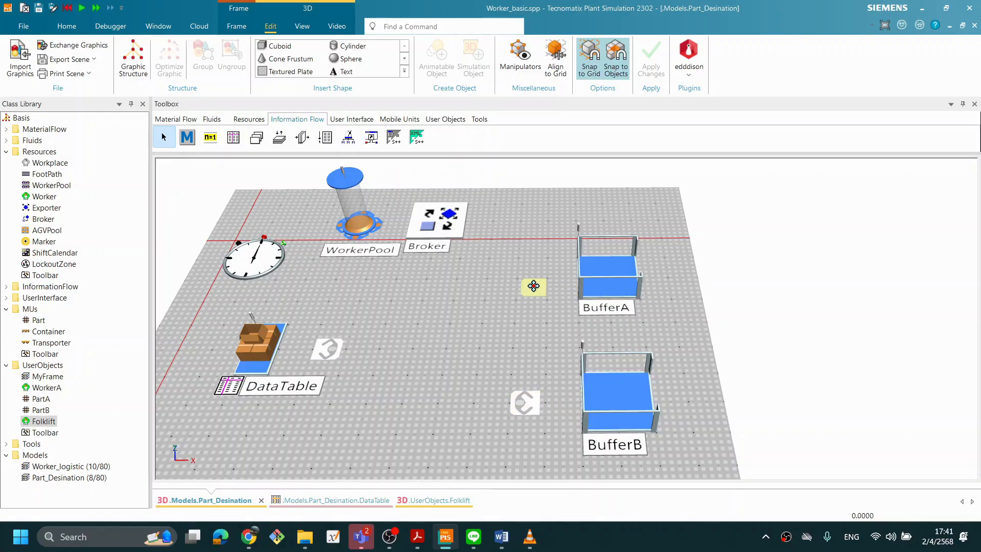
click(470, 340)
Reset and run the simulation to check the forklift's stops at the moved workplaces, and reset it again
right_click(421, 313)
click(430, 296)
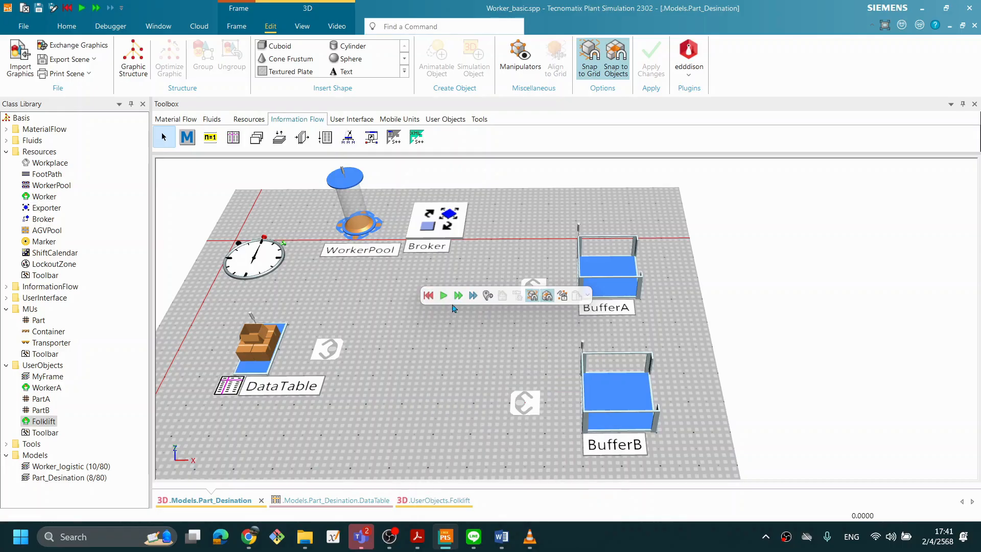
click(445, 297)
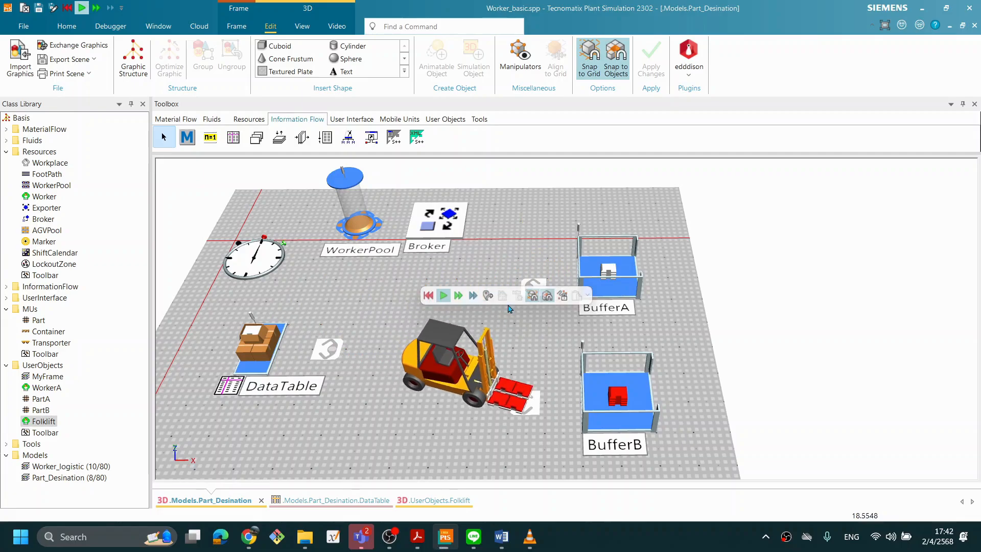
right_click(424, 326)
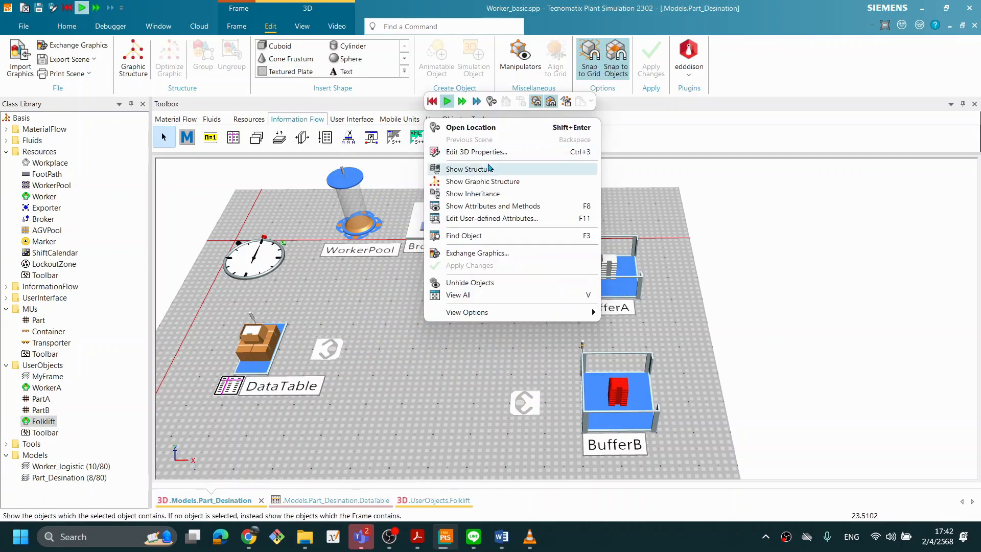
click(430, 102)
click(430, 101)
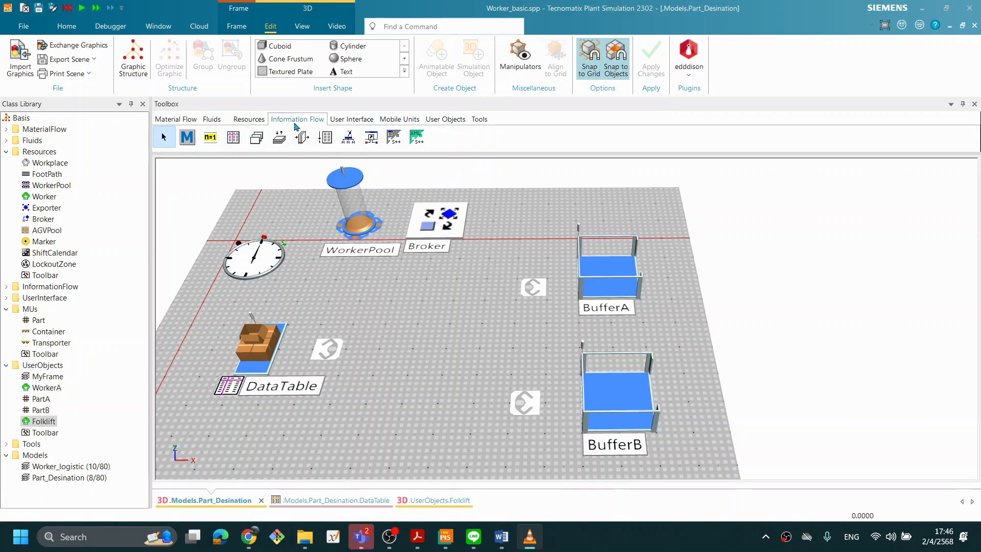
click(249, 120)
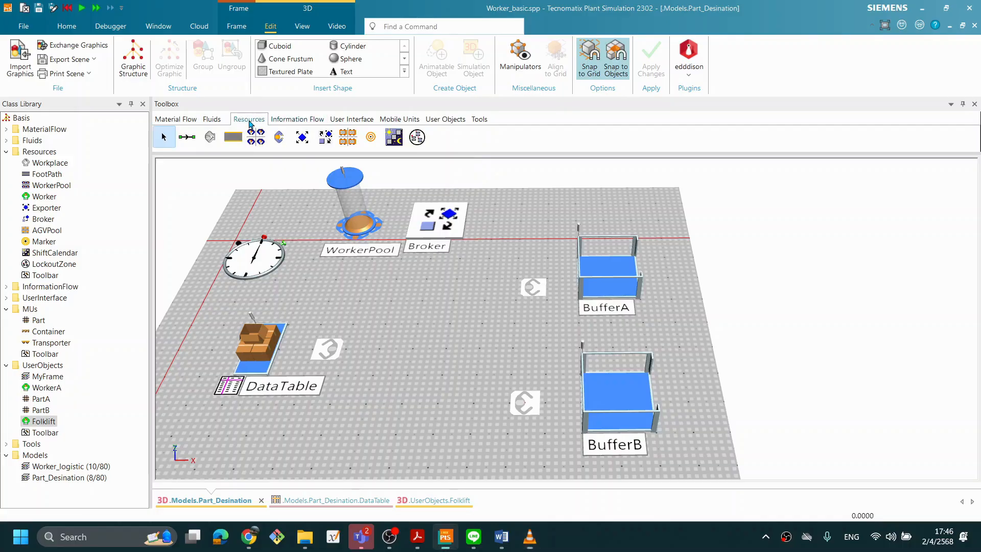
click(184, 121)
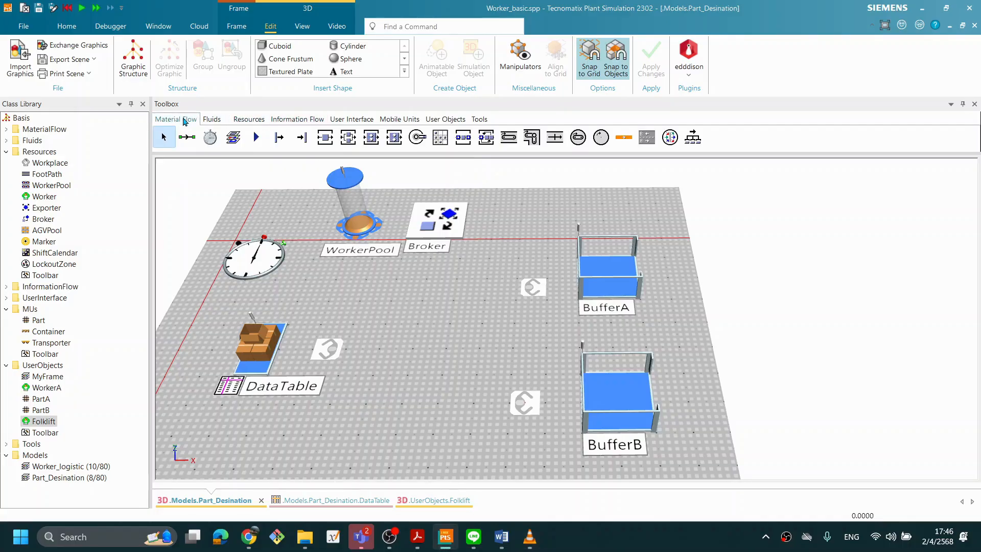
click(363, 121)
click(303, 121)
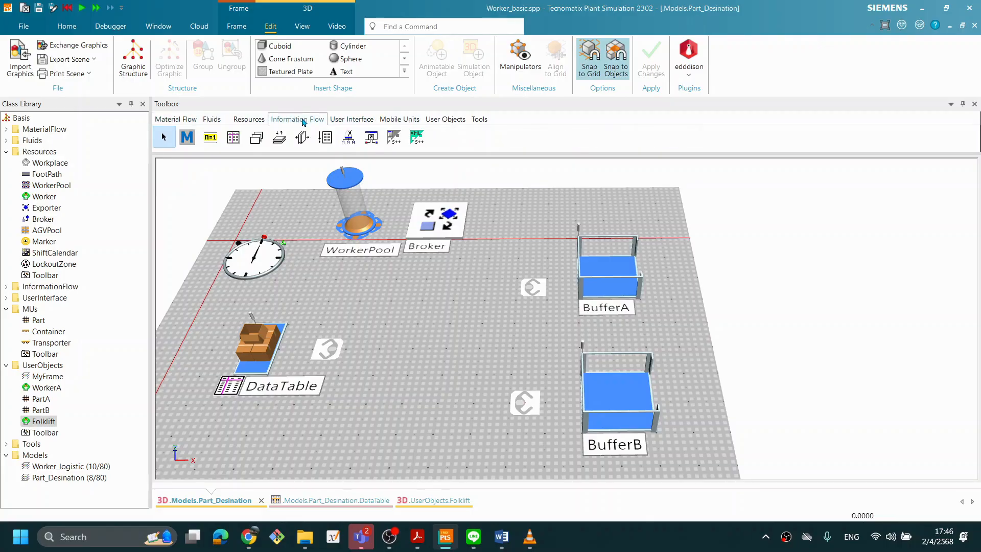
click(256, 121)
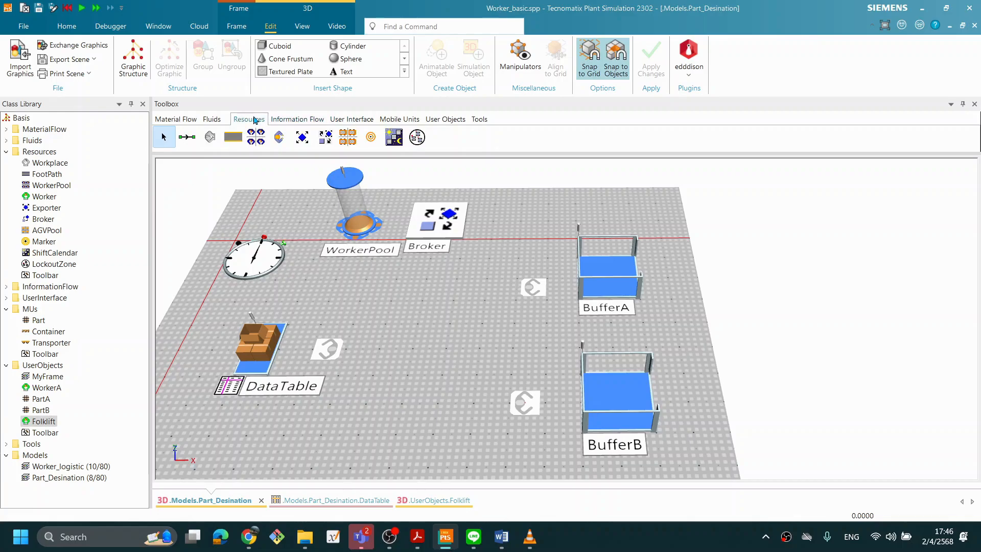
click(211, 120)
click(444, 121)
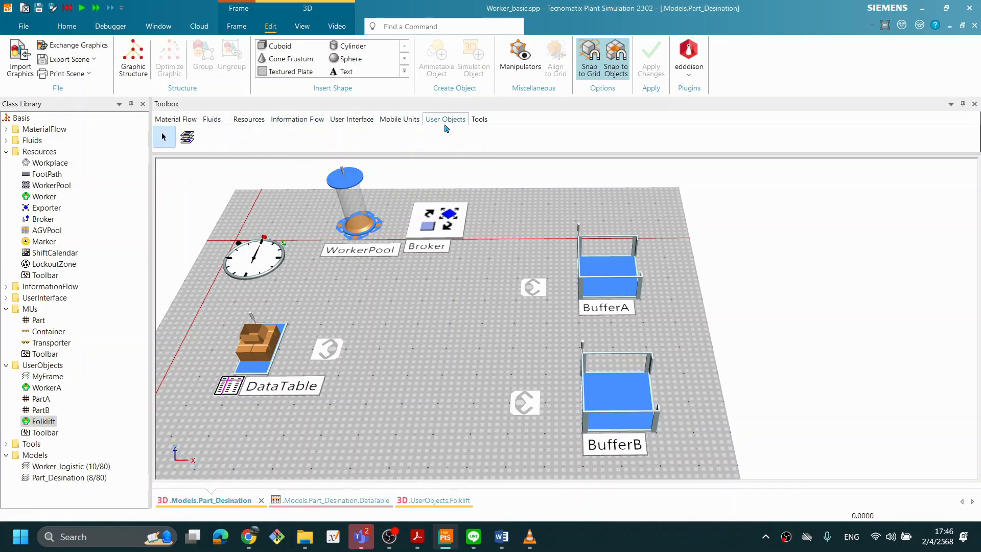
click(479, 120)
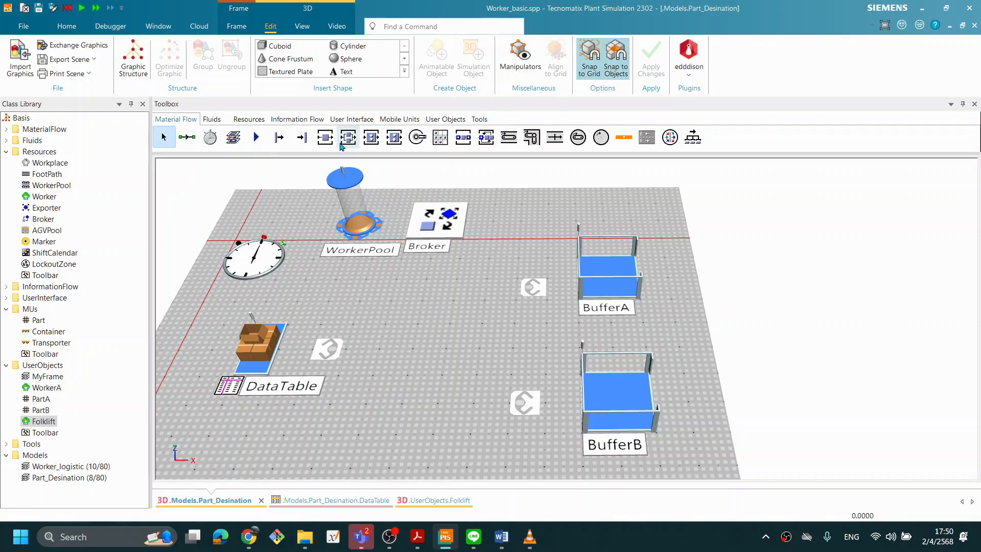
Insert a SankeyDiagram into Part_Desination beside the Broker
click(297, 119)
click(344, 120)
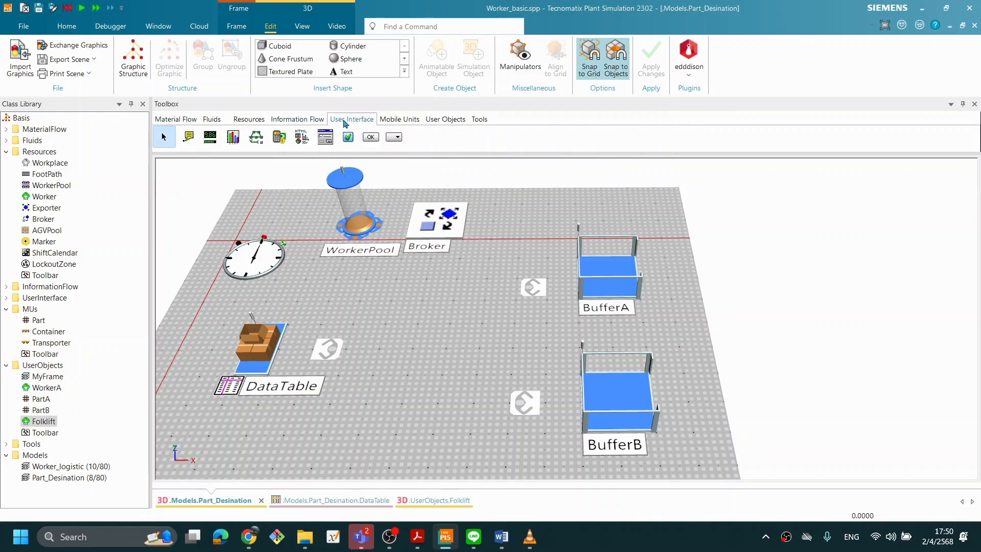
drag(256, 136, 502, 220)
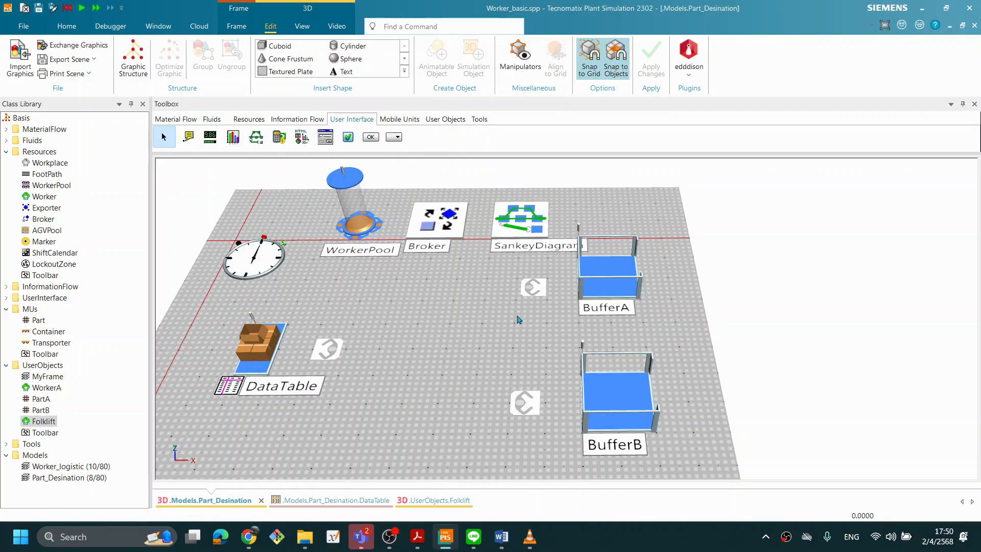
middle_drag(517, 315, 517, 327)
scroll(517, 326, down, 1)
Turn off inheritance for the SankeyDiagram's object list, replace .MUs.Part with .UserObjects.PartA, and accept the settings
double_click(516, 213)
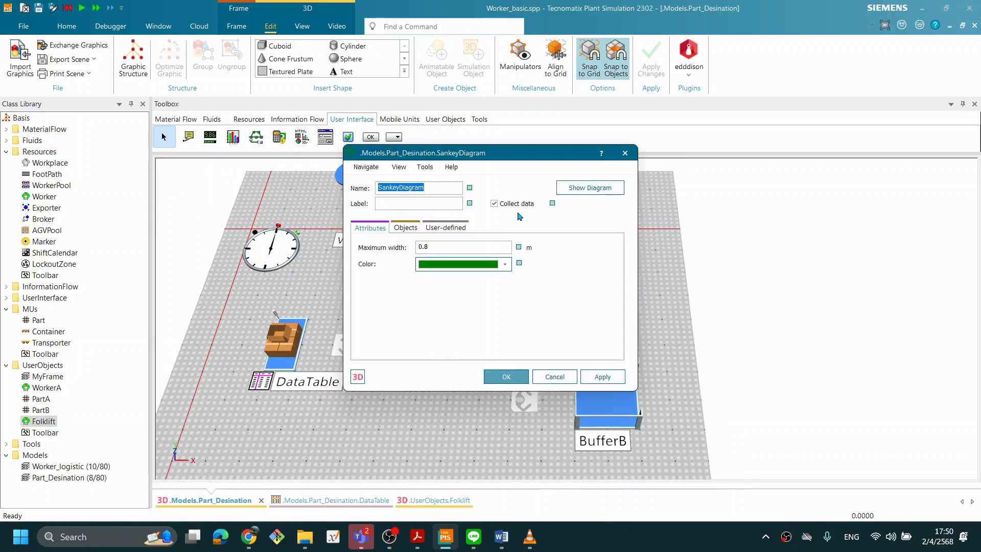
drag(483, 160, 264, 115)
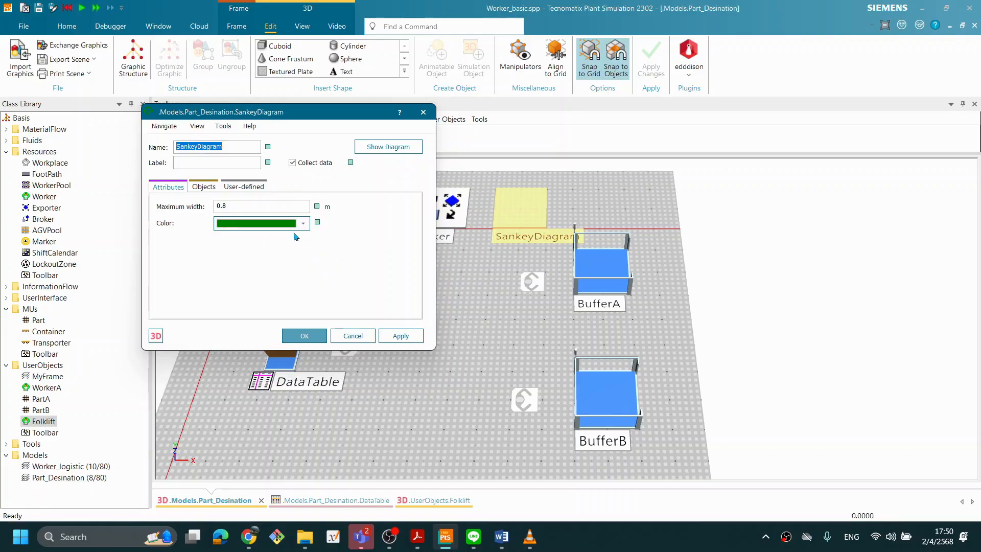
click(205, 187)
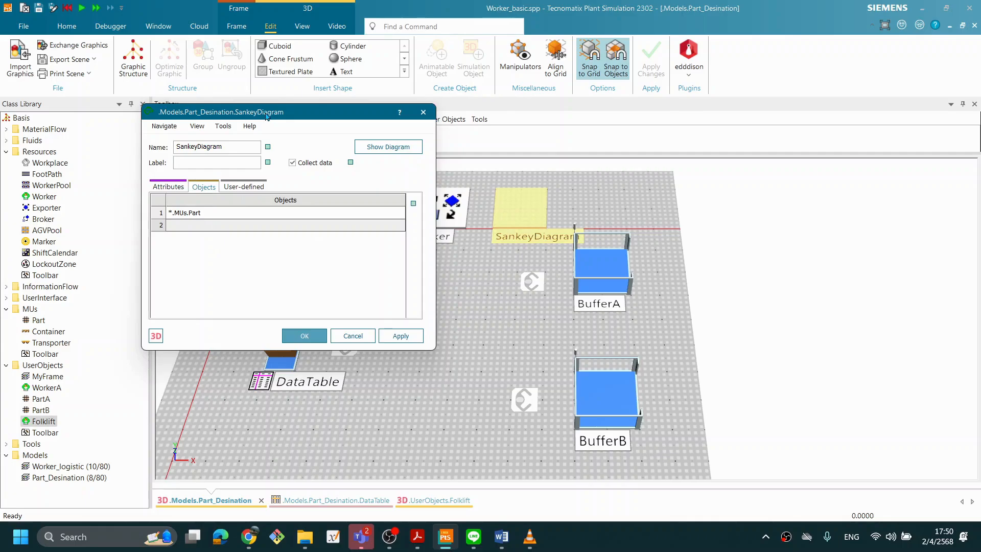
drag(266, 116, 358, 114)
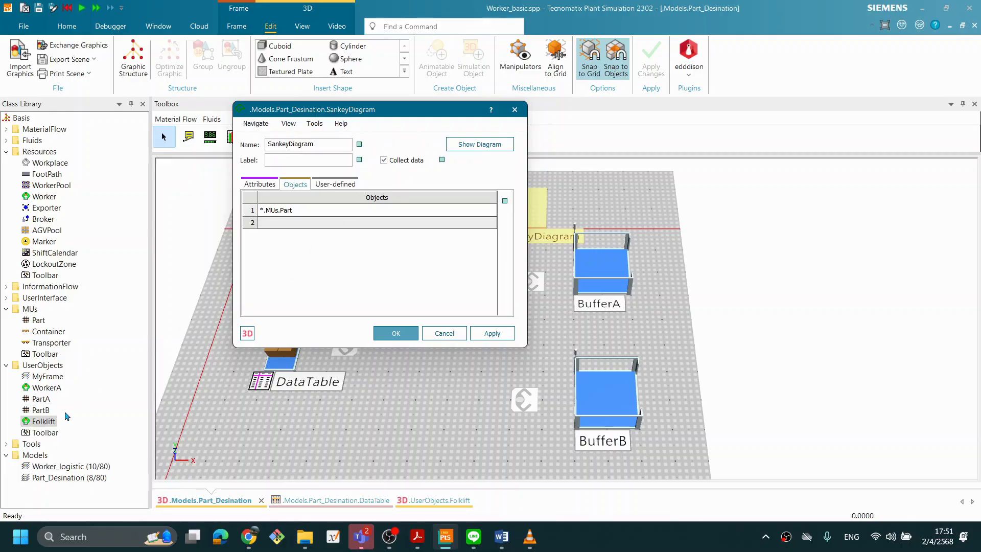
click(49, 401)
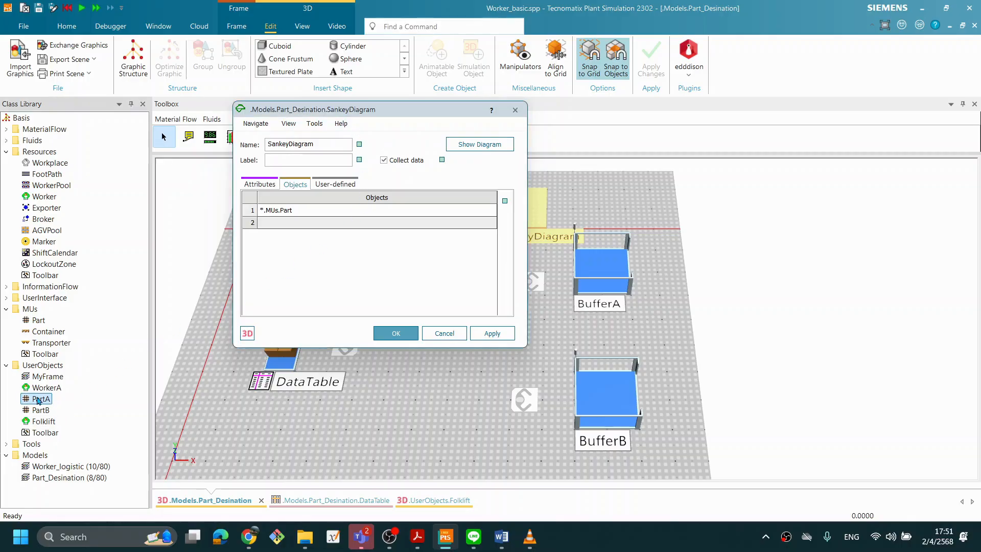
drag(38, 401, 335, 215)
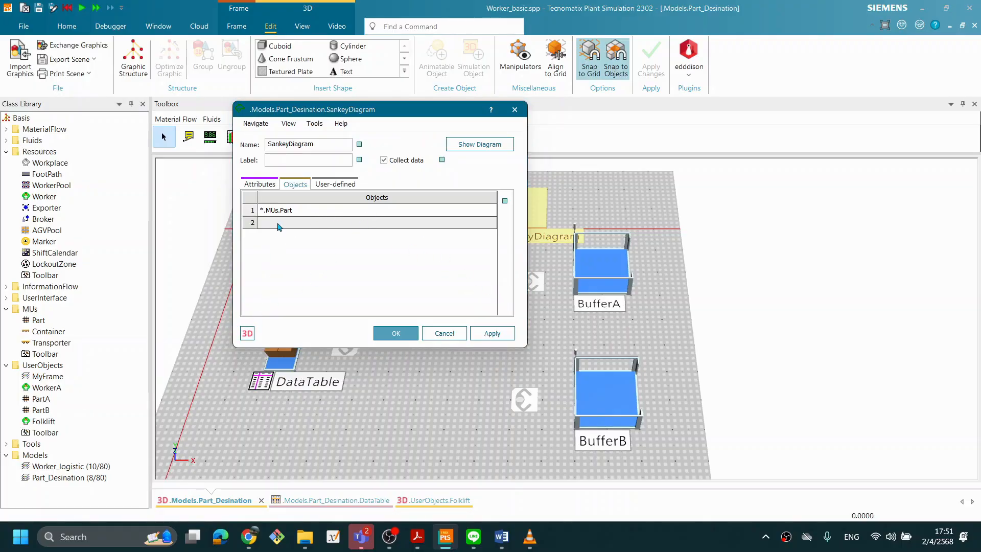
click(505, 201)
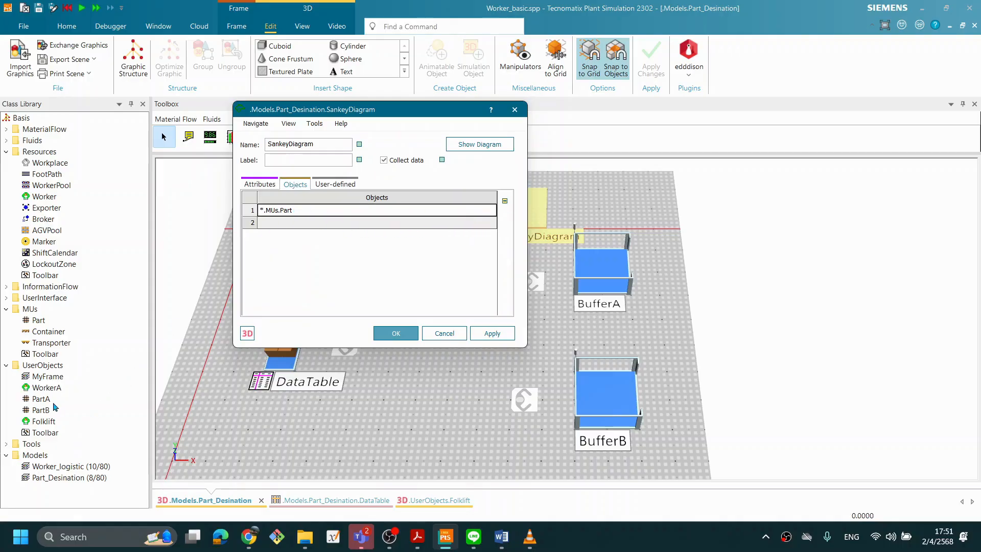
drag(53, 401, 369, 215)
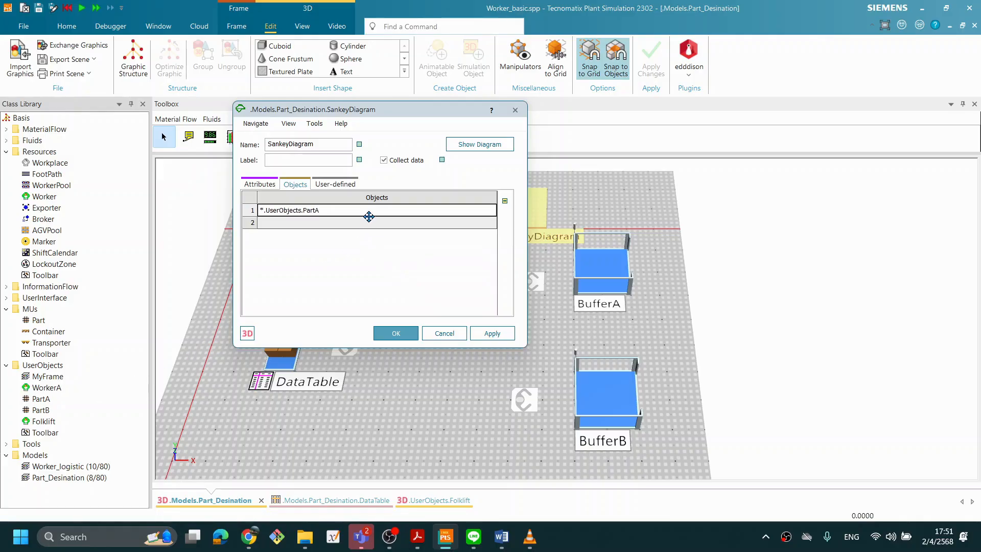
click(491, 333)
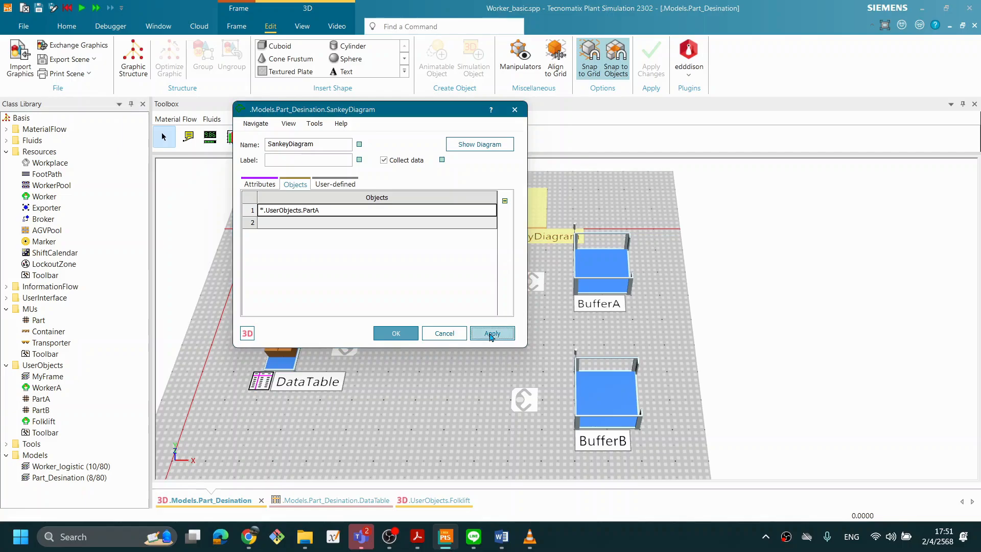
click(396, 333)
Run the simulation so parts reach both buffers, and show the Sankey diagram of PartA's flow in the model
right_click(436, 334)
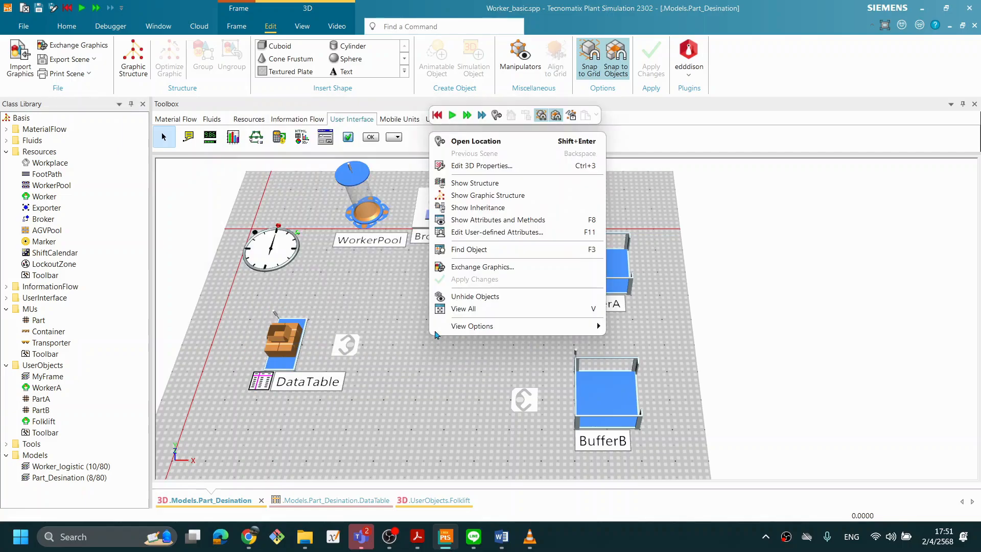
click(453, 115)
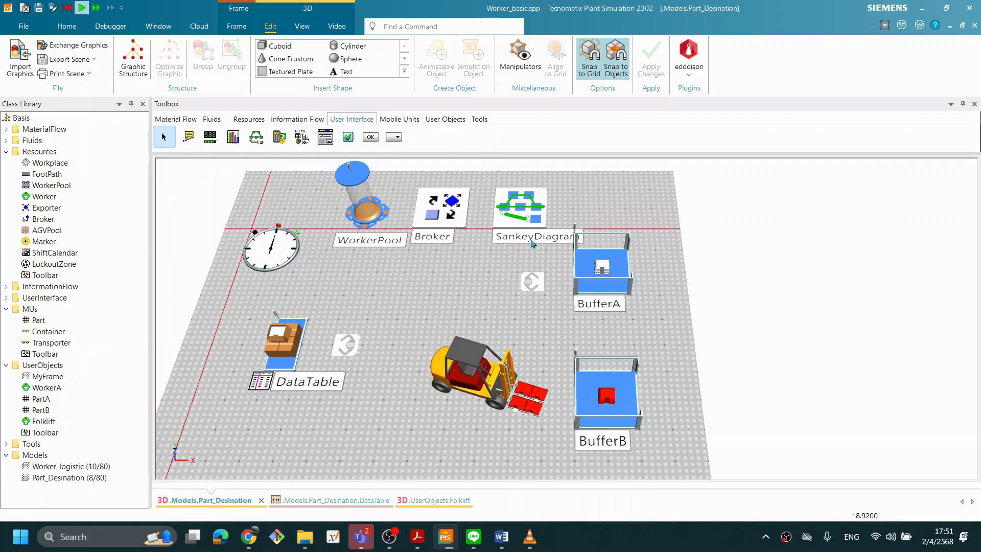
right_click(522, 213)
click(565, 220)
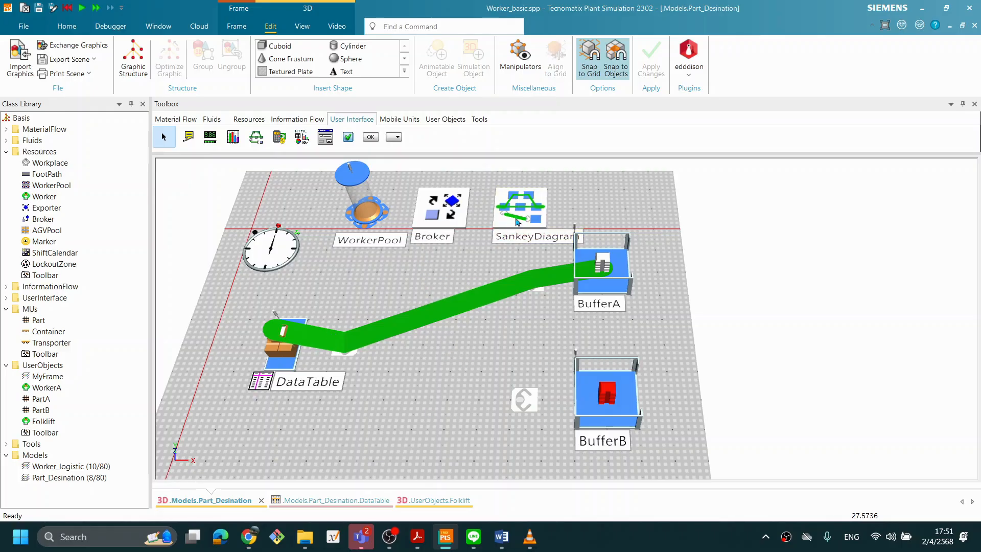
Move the SankeyDiagram closer to the Broker and insert a second SankeyDiagram beside it, above BufferA
mouse_move(516, 220)
mouse_down()
mouse_move(489, 220)
mouse_move(509, 213)
mouse_up()
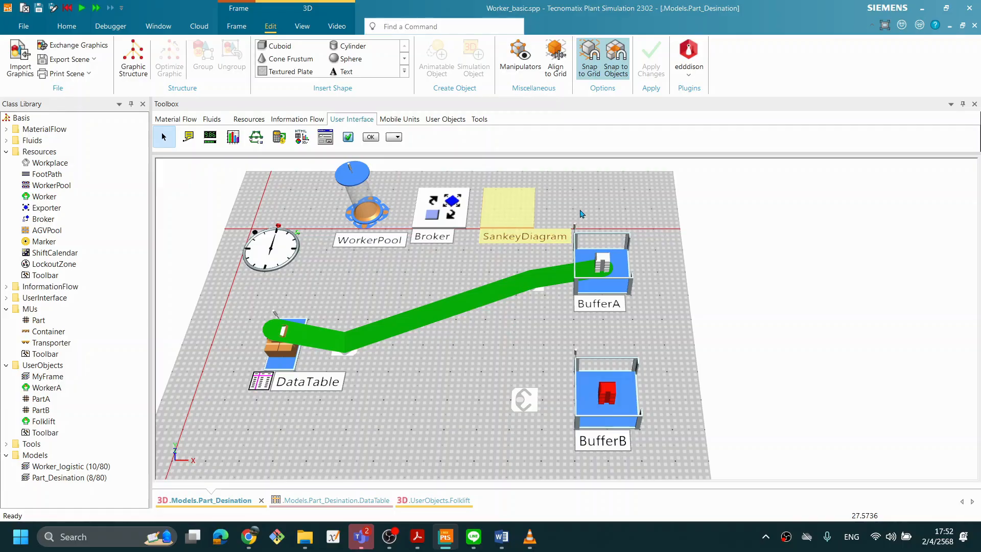
click(257, 141)
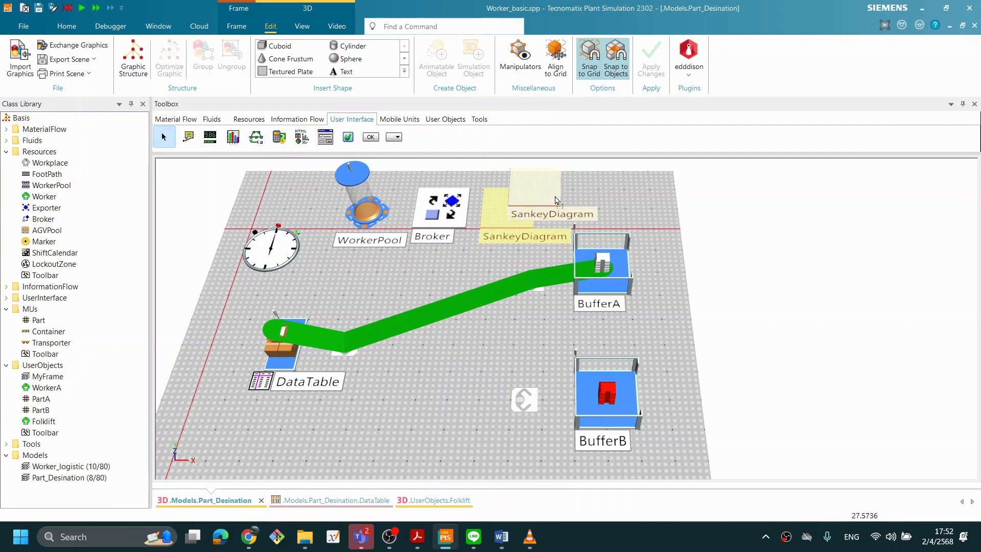
click(598, 211)
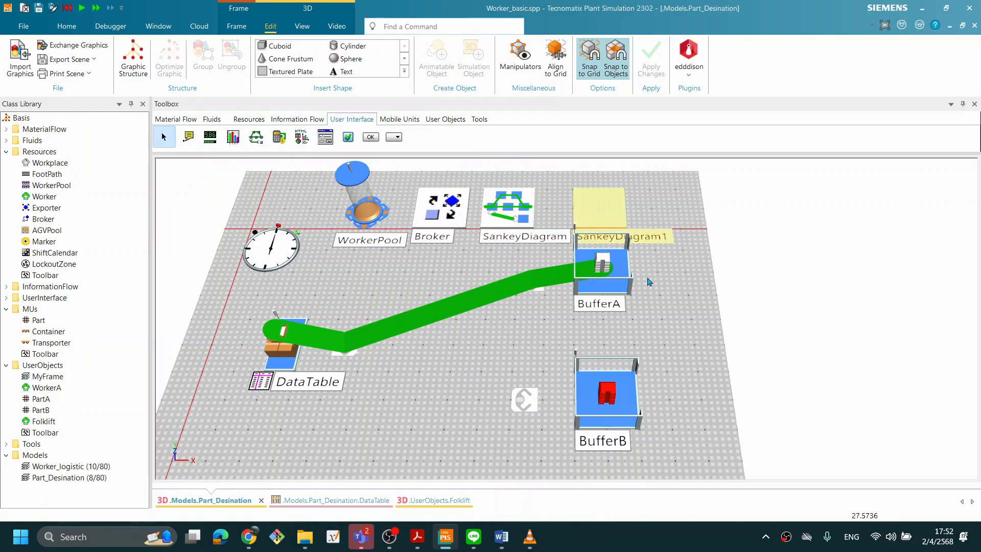
Set the color of the second SankeyDiagram to magenta
double_click(604, 211)
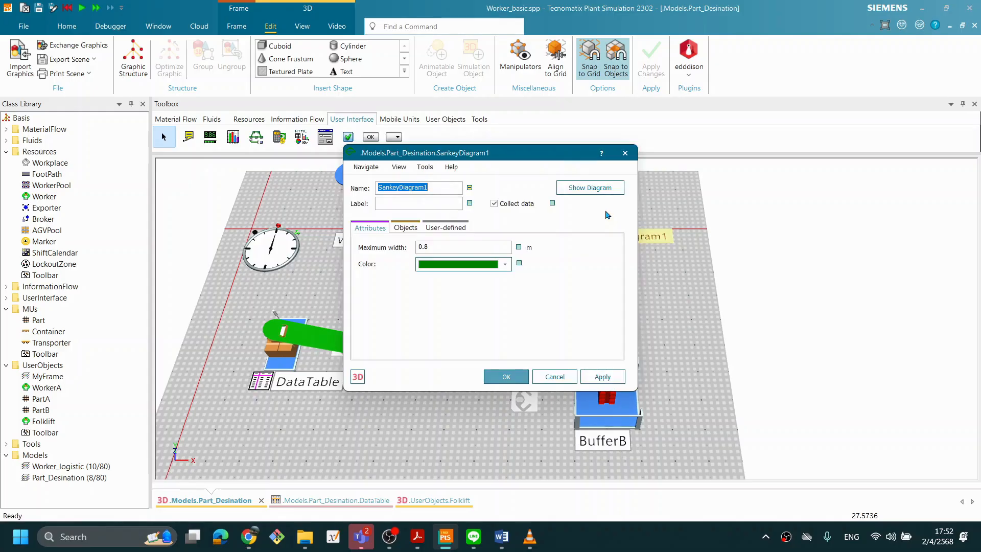
click(466, 264)
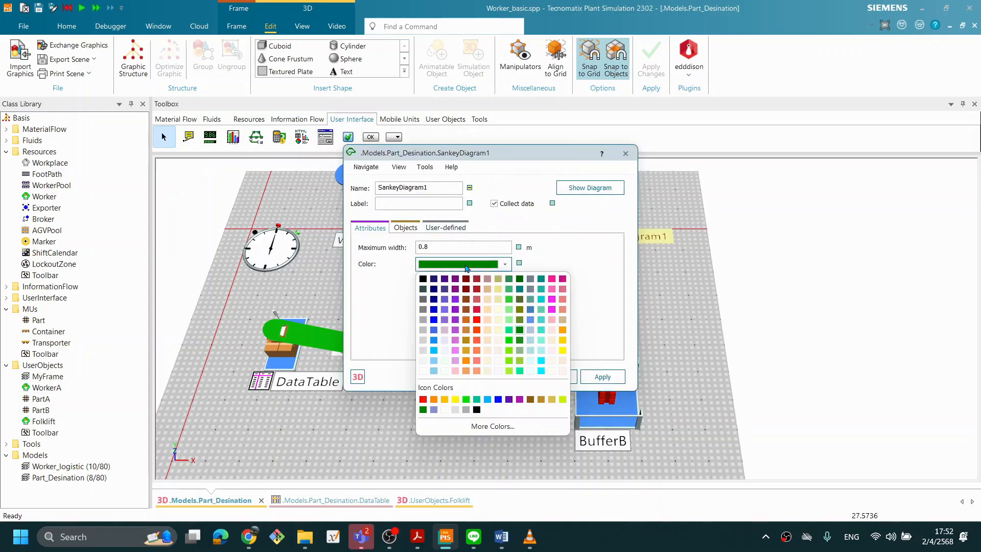
click(552, 309)
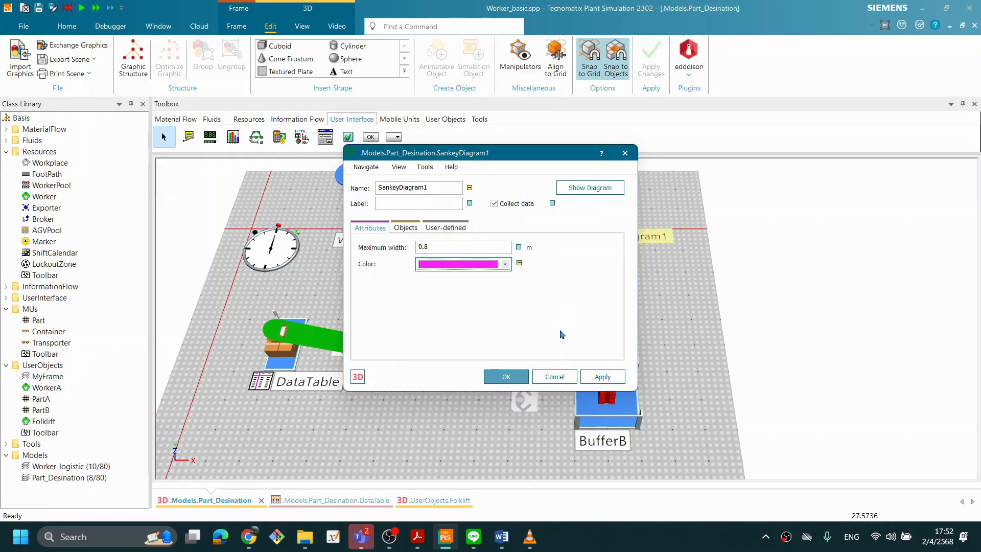
Replace .MUs.Part with .UserObjects.PartB in the second SankeyDiagram's object list, and accept the settings
click(409, 229)
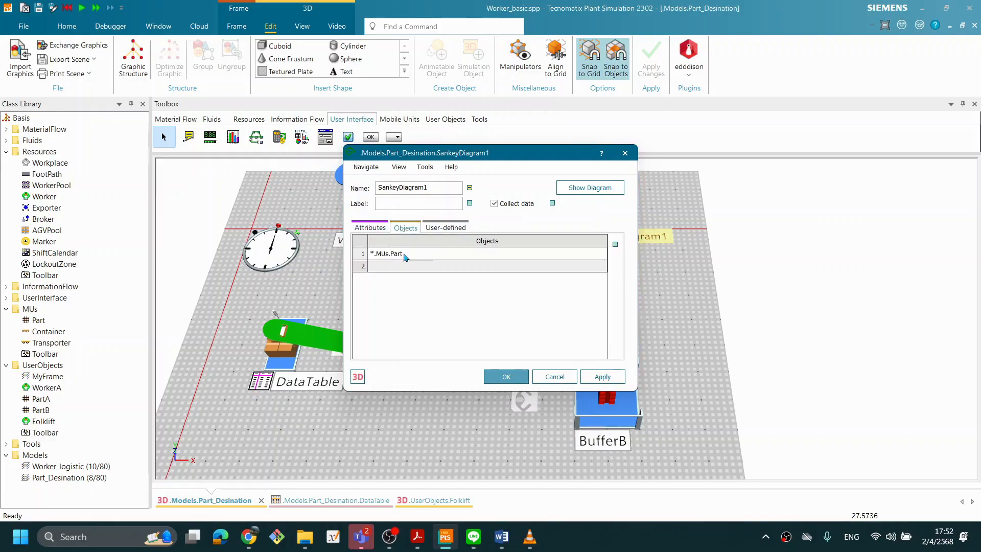
click(422, 252)
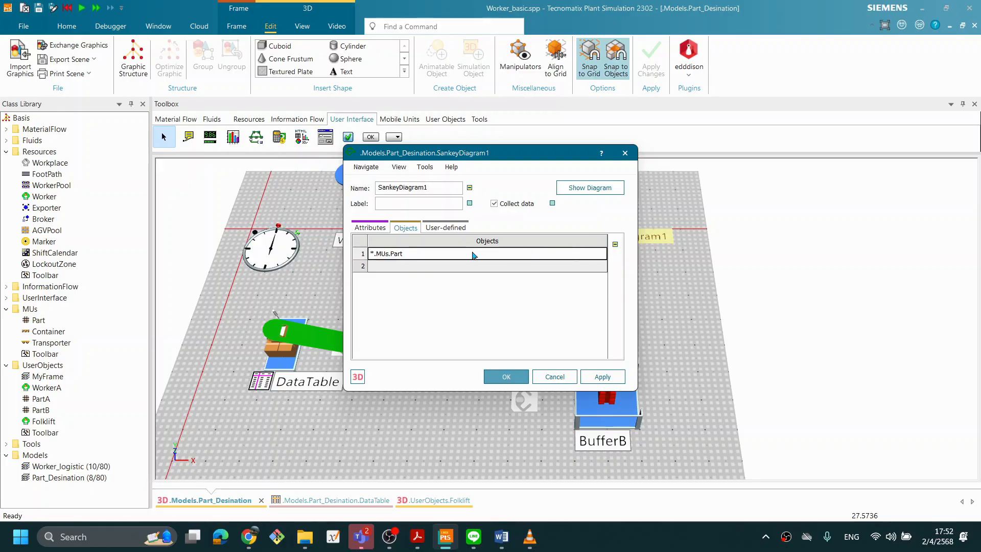
click(41, 411)
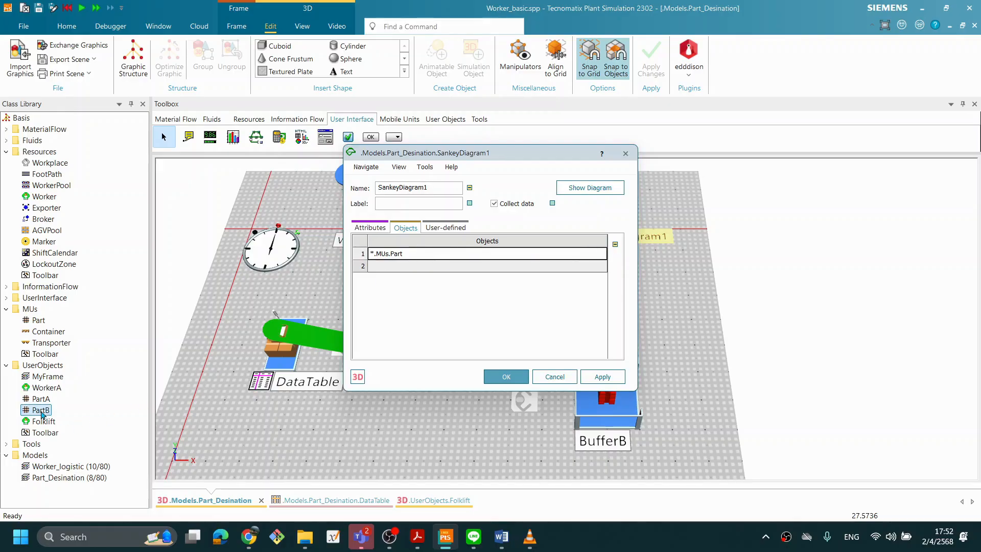
drag(43, 414, 449, 259)
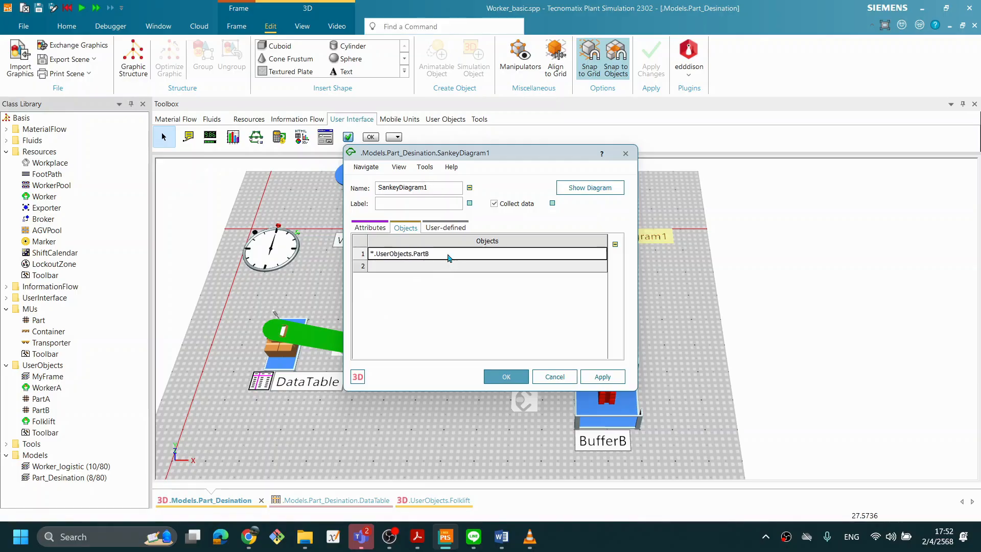
click(603, 377)
click(507, 377)
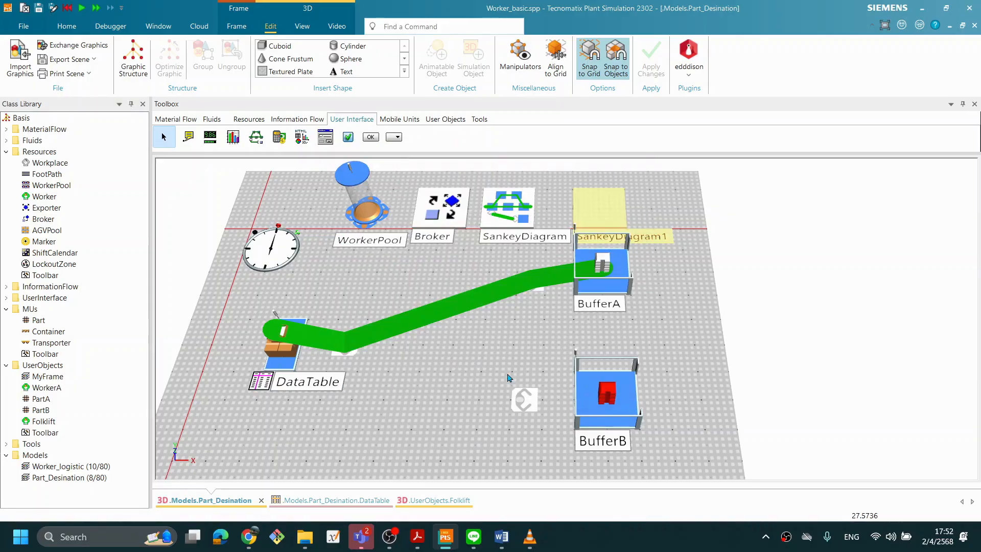
Reset the simulation and move the second SankeyDiagram closer to the first one
right_click(385, 281)
click(395, 265)
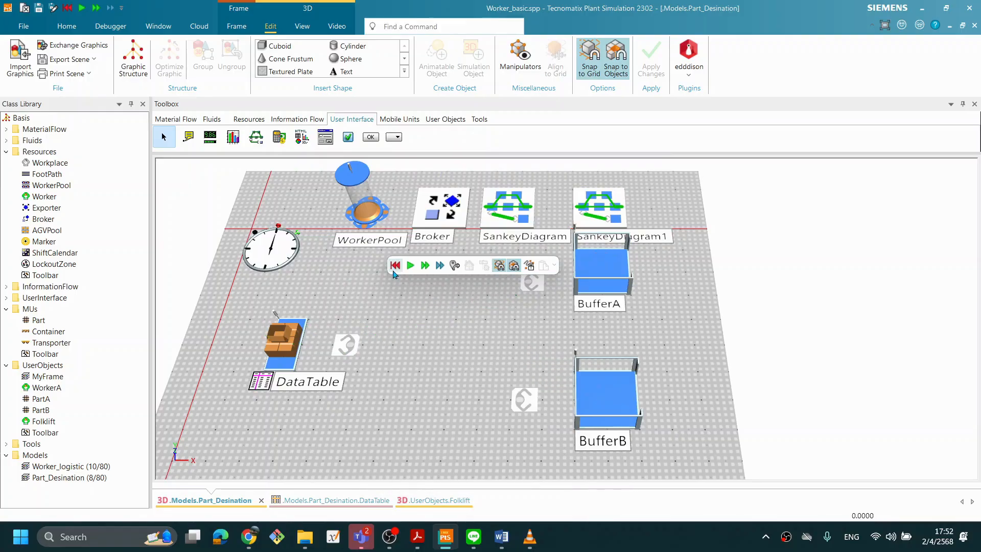
right_click(462, 292)
click(577, 209)
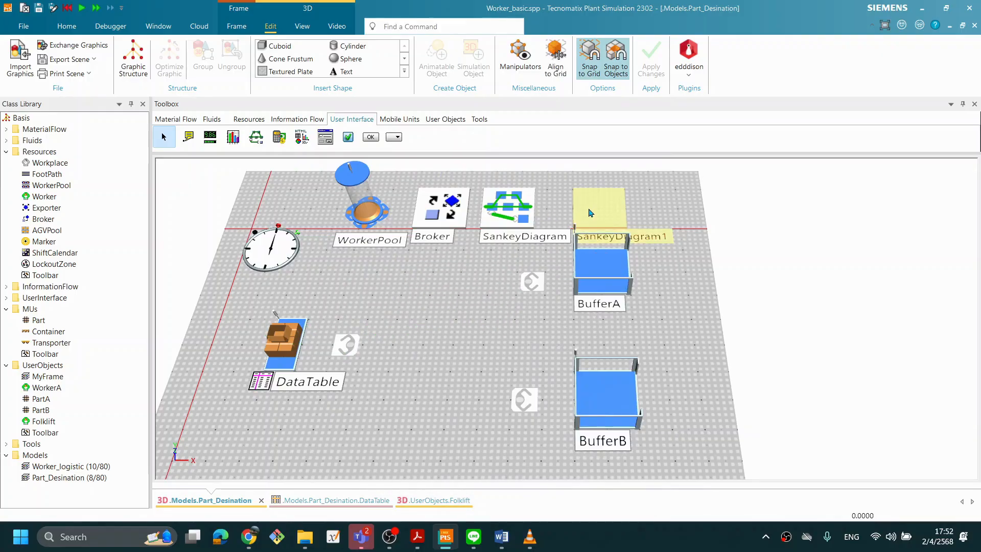
drag(589, 209, 565, 207)
click(678, 284)
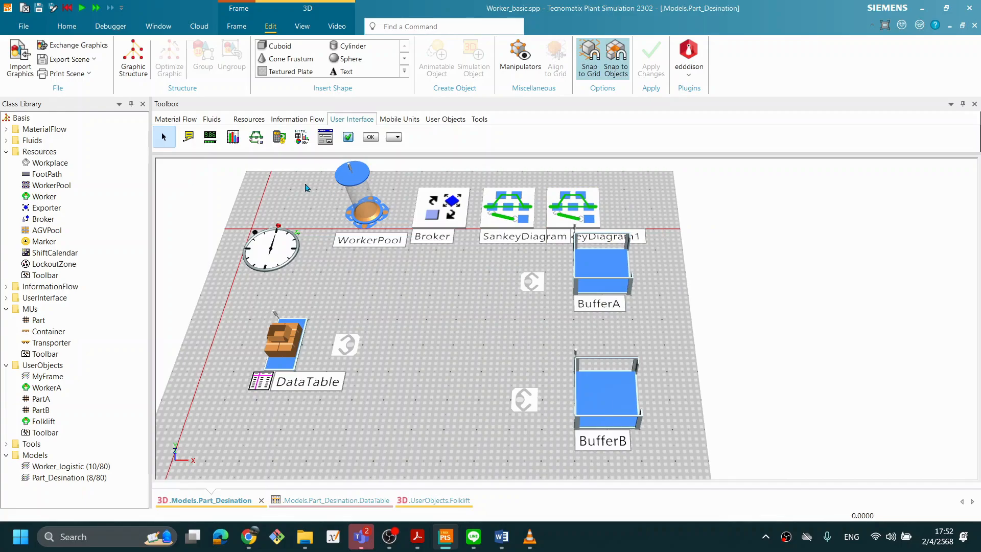
Insert a third SankeyDiagram beside the other two and set its color to yellow
drag(257, 139, 650, 212)
click(697, 273)
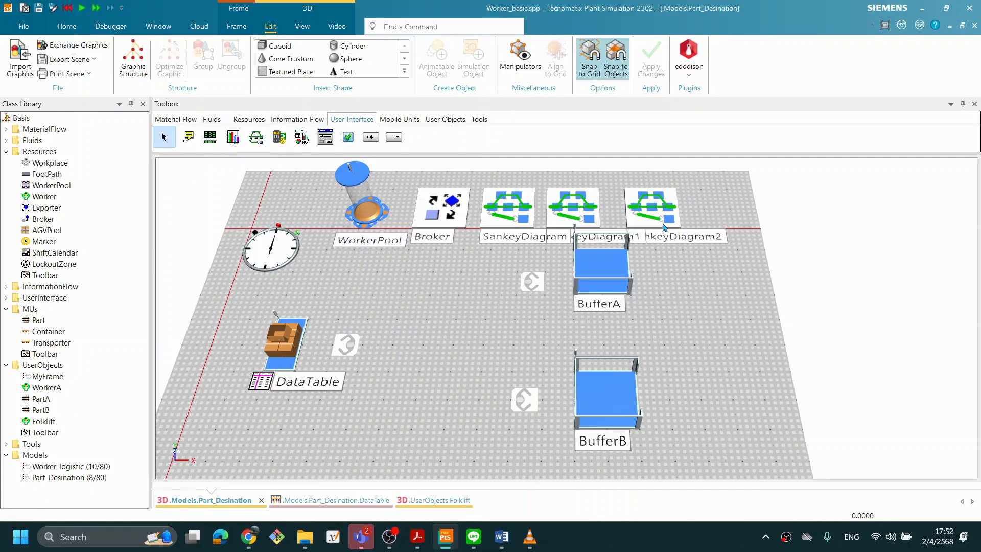
click(662, 223)
double_click(662, 223)
click(507, 264)
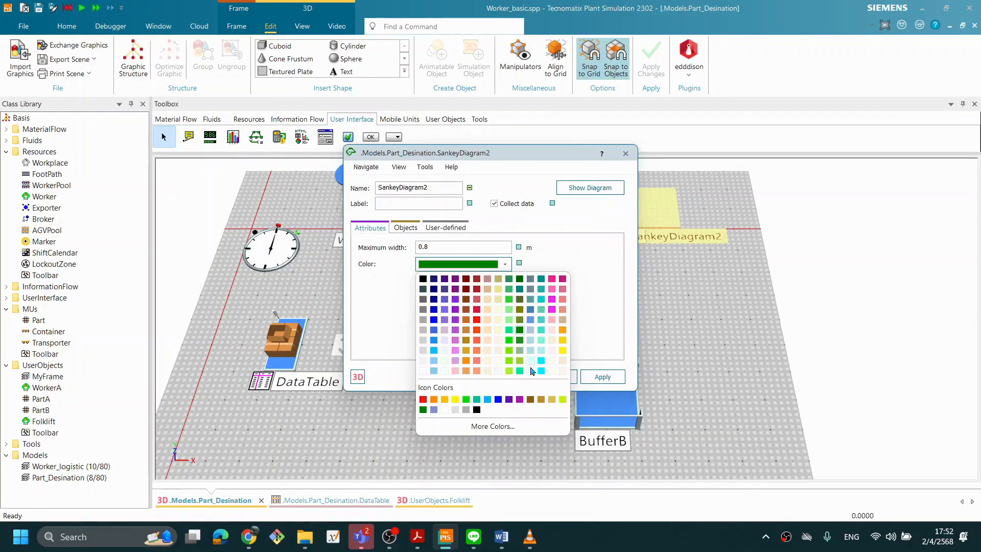
click(455, 399)
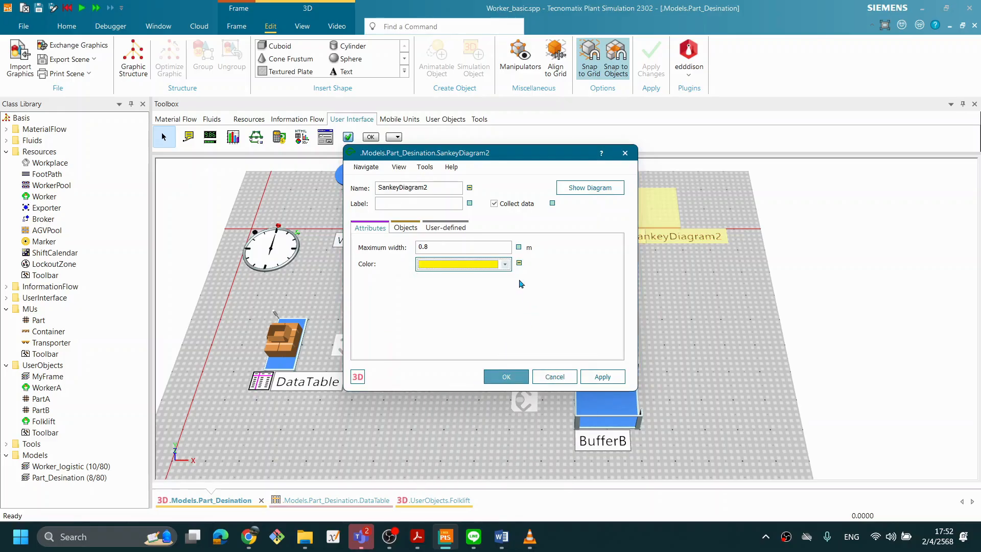
Replace .MUs.Part with .UserObjects.Folklift in the third SankeyDiagram's object list, and accept the settings
click(406, 228)
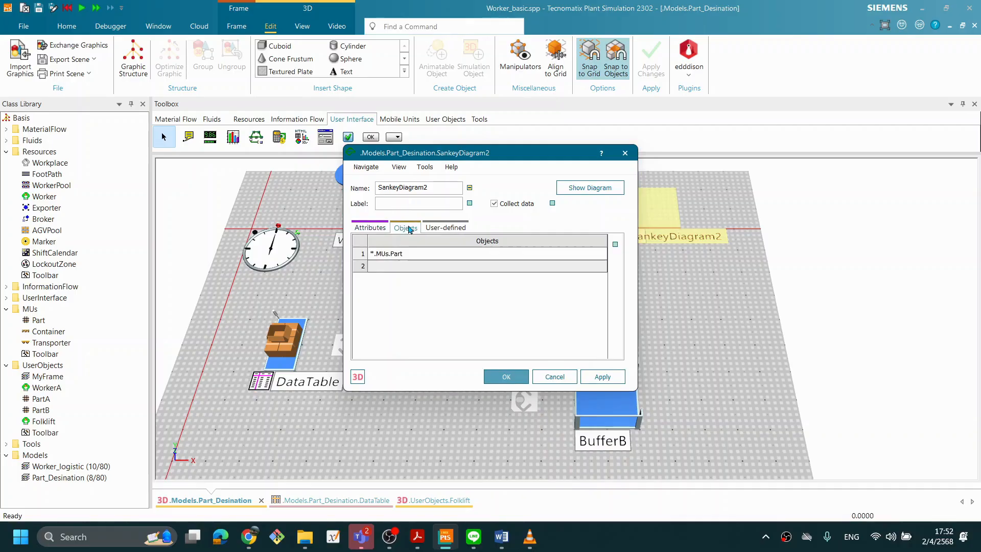
click(601, 265)
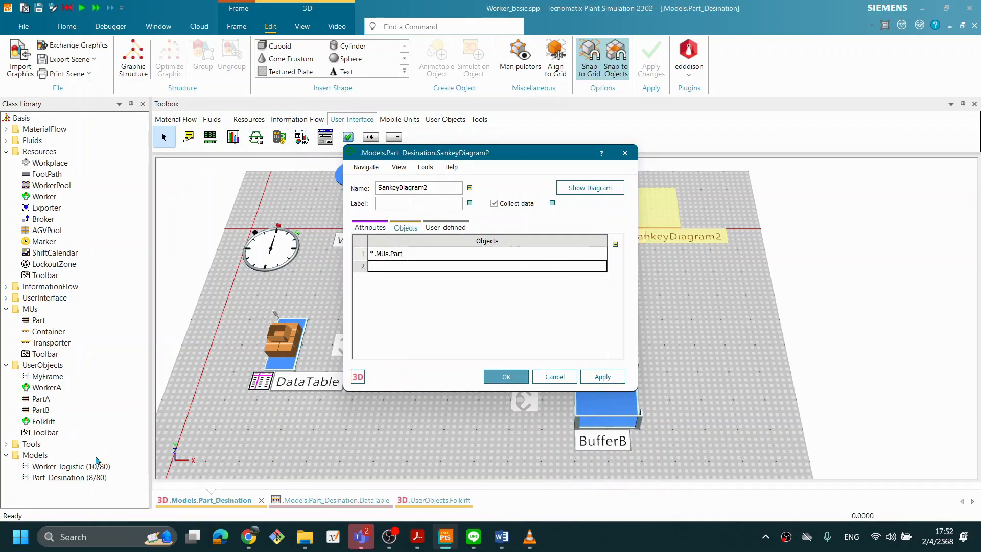
drag(51, 421, 434, 258)
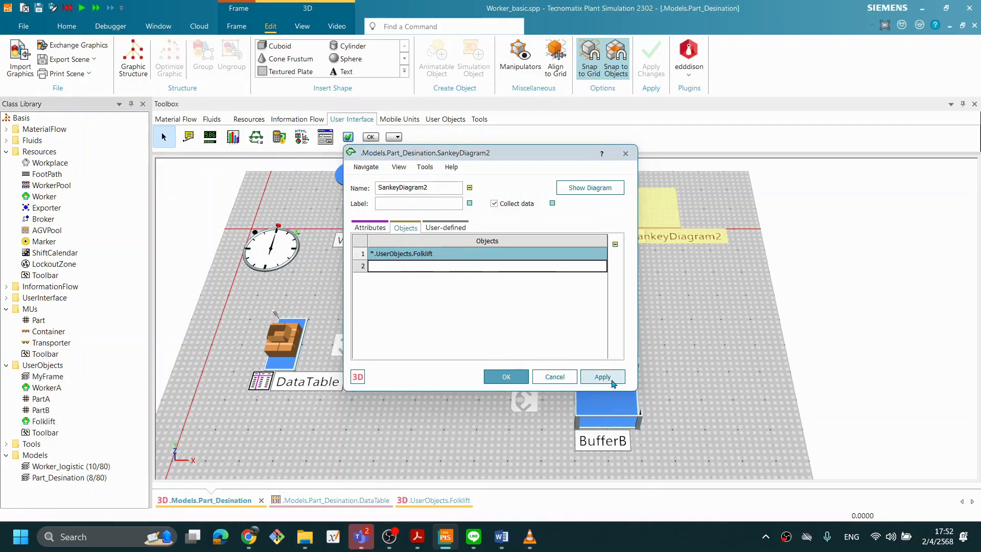
click(506, 377)
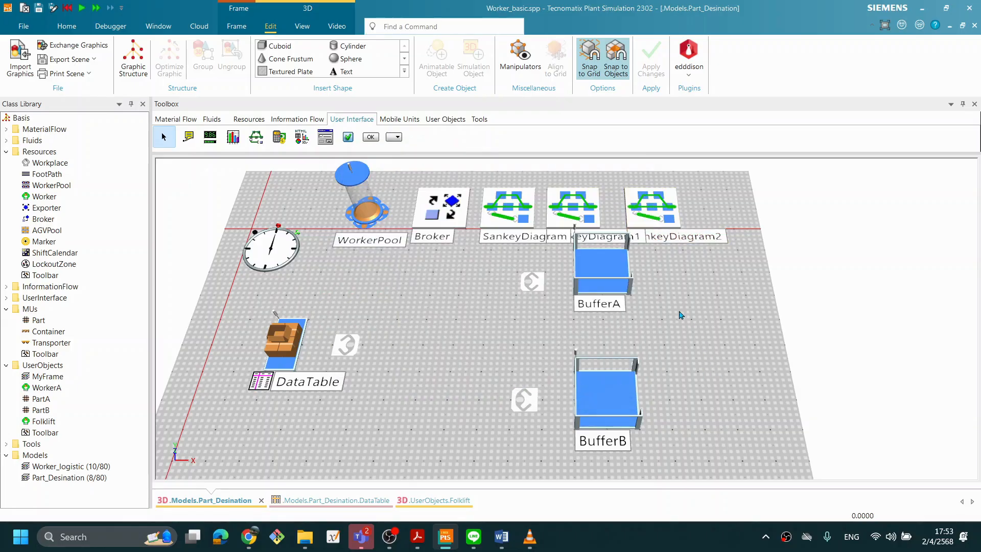
Run the simulation so the forklift delivers parts to BufferA and BufferB while the Sankey diagrams collect data
click(656, 215)
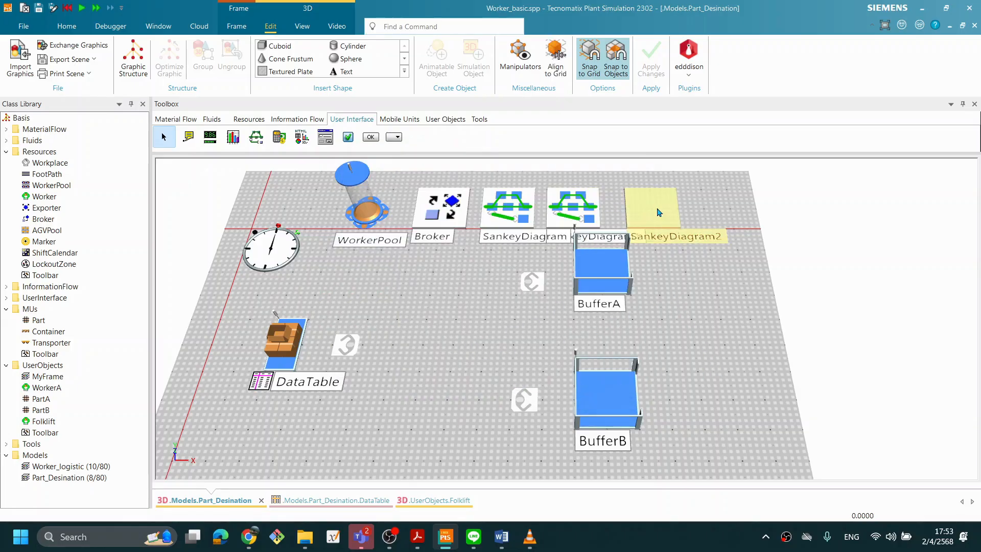
click(605, 212)
scroll(667, 339, down, 3)
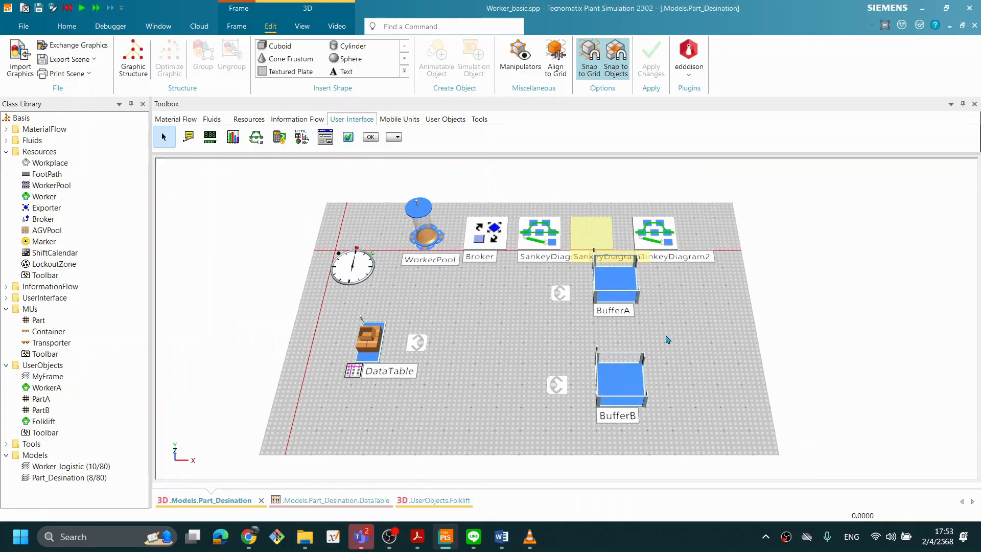
right_drag(666, 337, 665, 359)
click(698, 346)
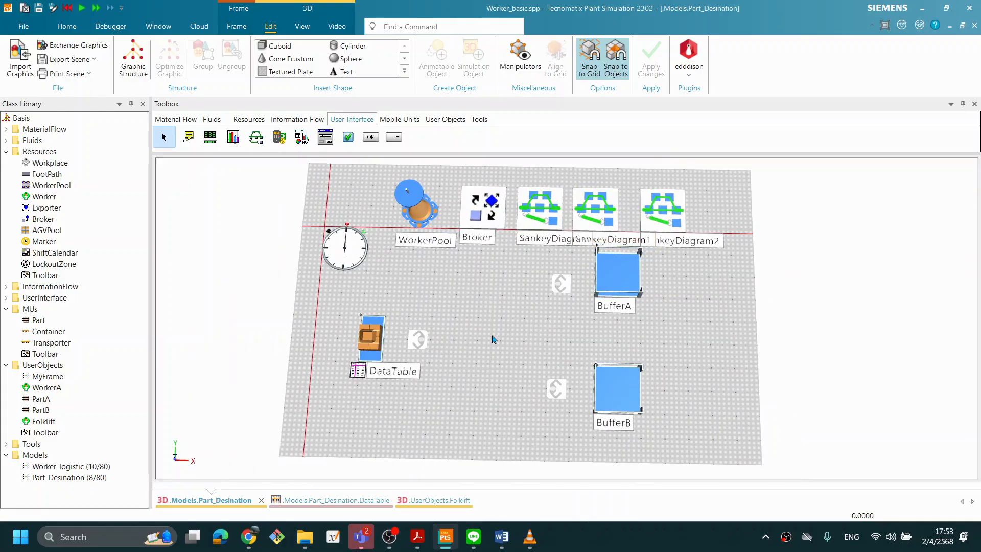
right_click(456, 342)
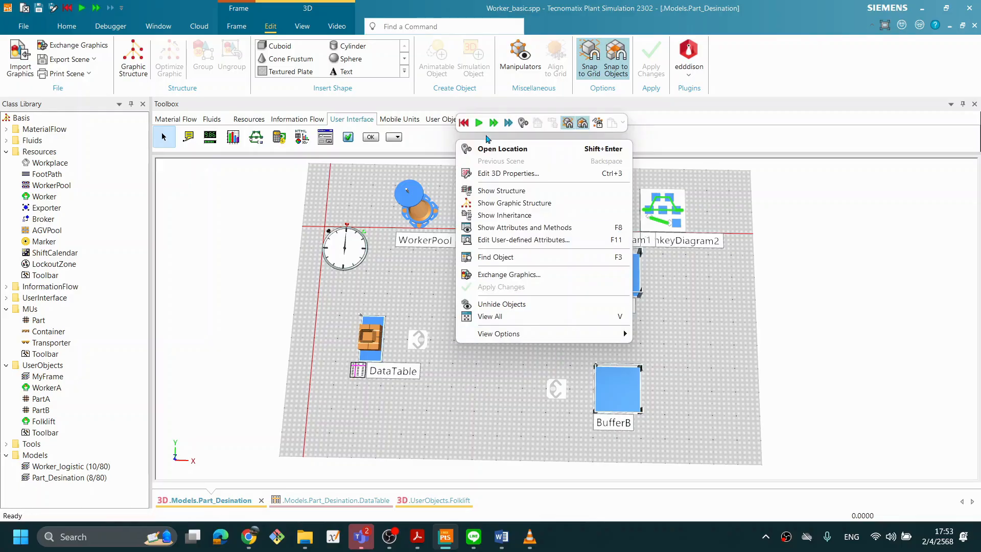
click(478, 124)
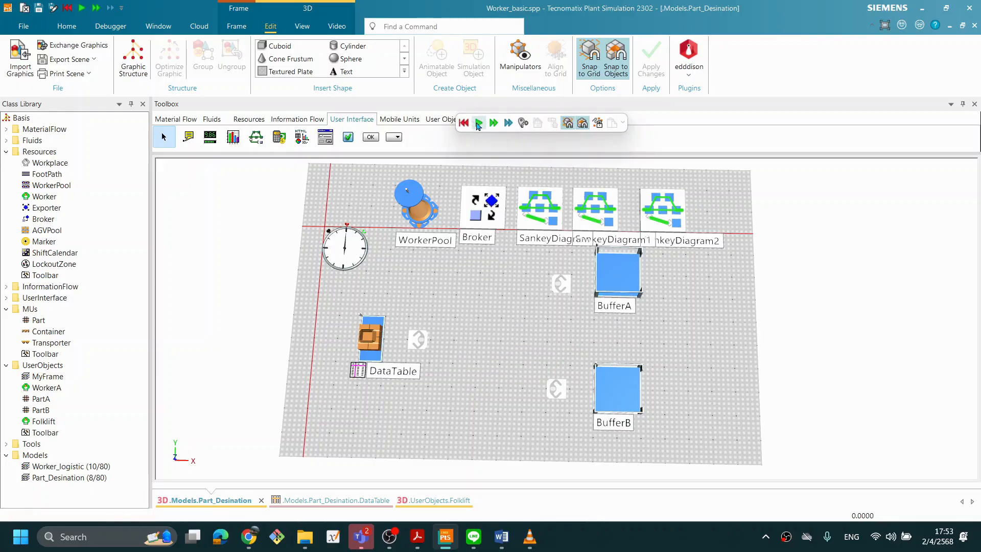
click(478, 123)
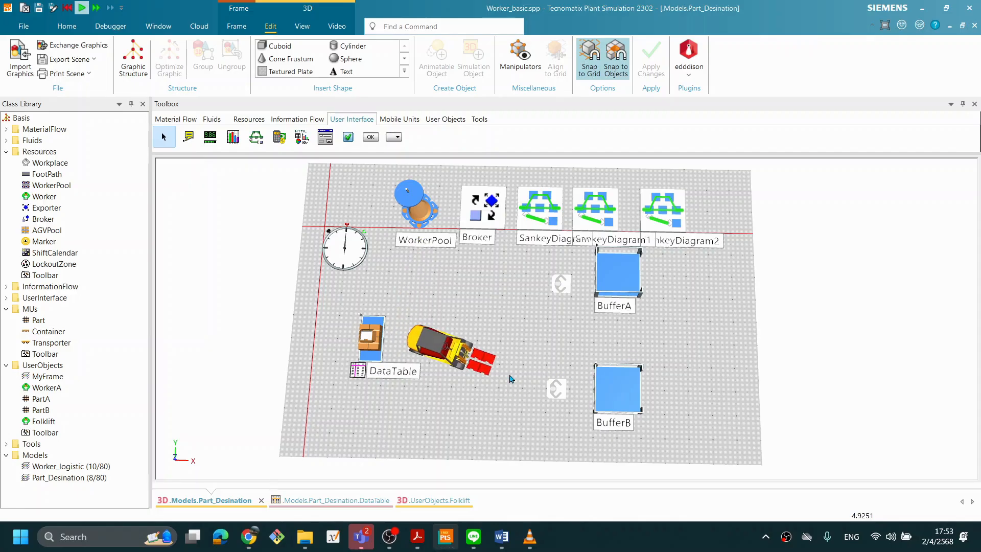
middle_drag(424, 408, 433, 398)
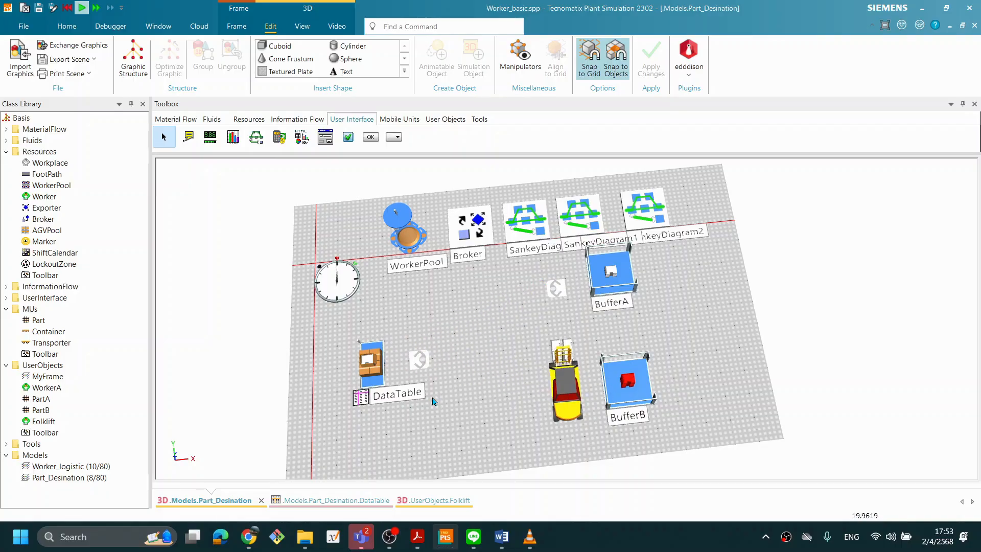
Show all three Sankey diagrams in the model to compare the flows of PartA, PartB and the forklift
right_click(541, 214)
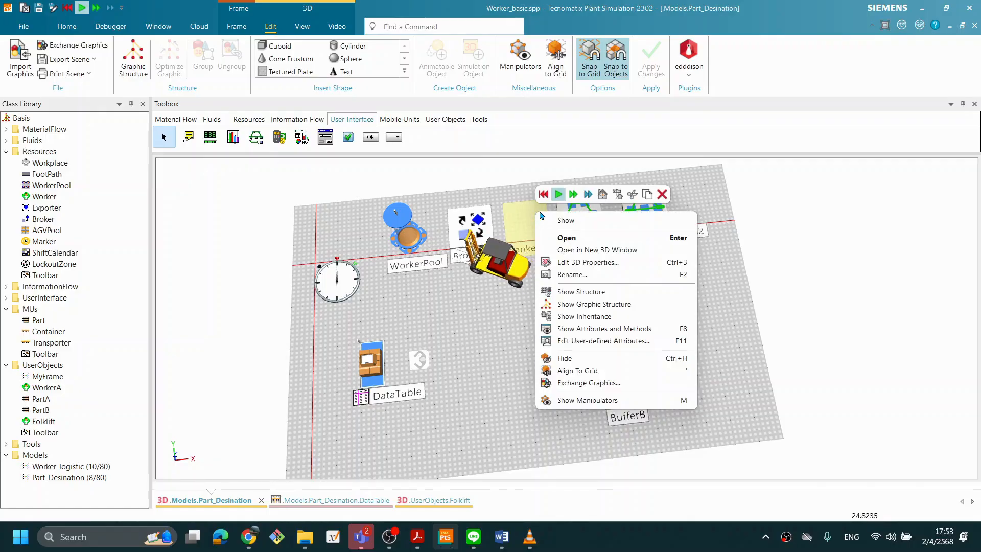
click(562, 221)
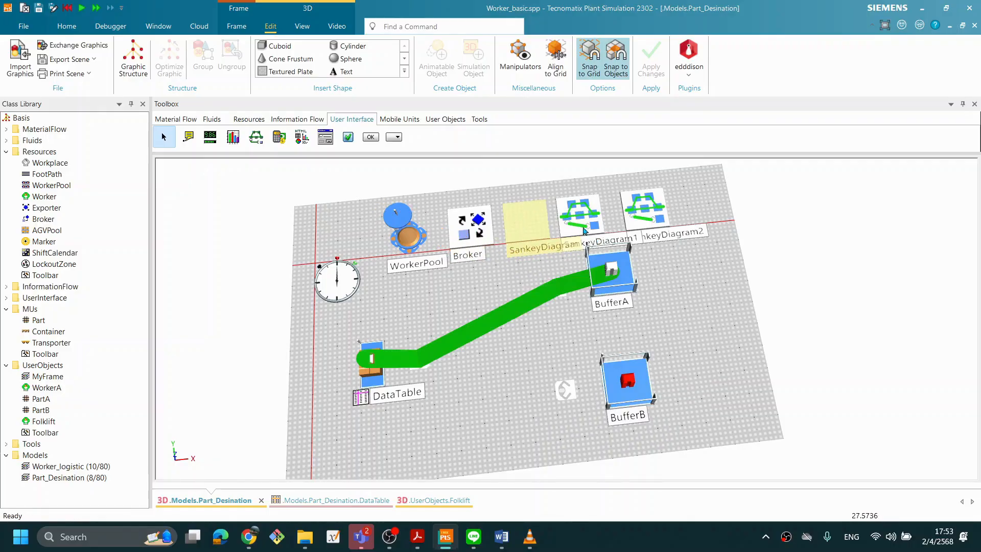
right_click(593, 225)
click(616, 230)
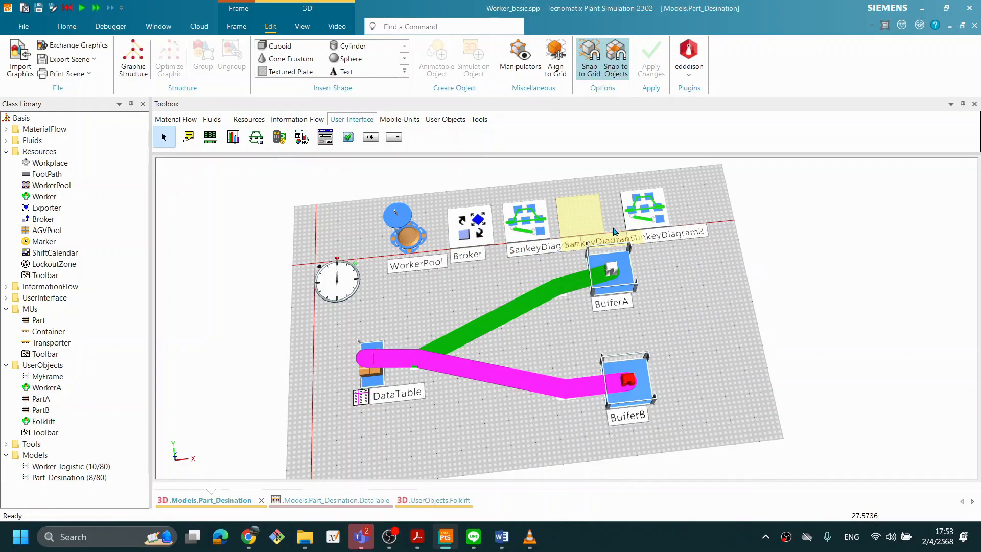
right_click(642, 217)
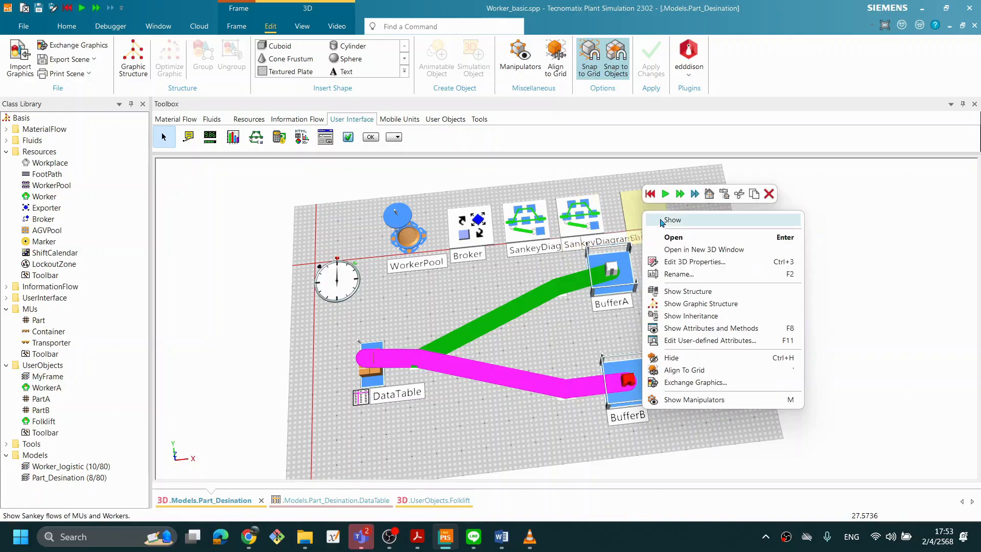
click(673, 225)
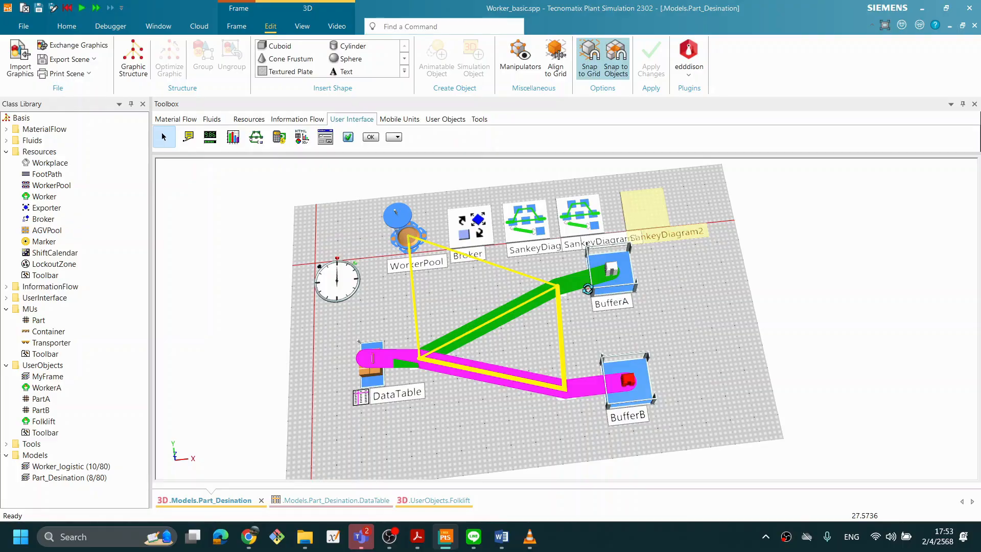
middle_drag(587, 288, 581, 305)
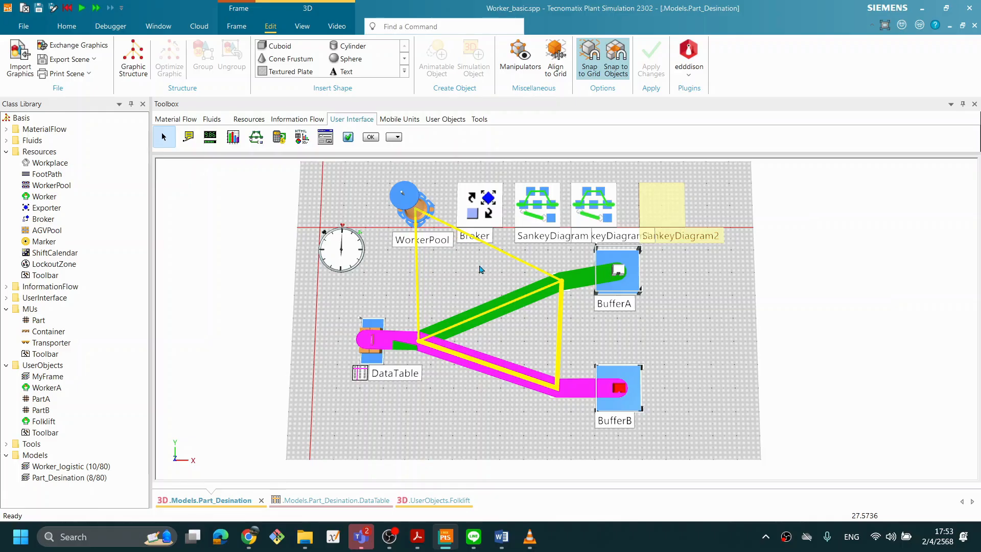
scroll(468, 269, down, 1)
scroll(466, 266, up, 3)
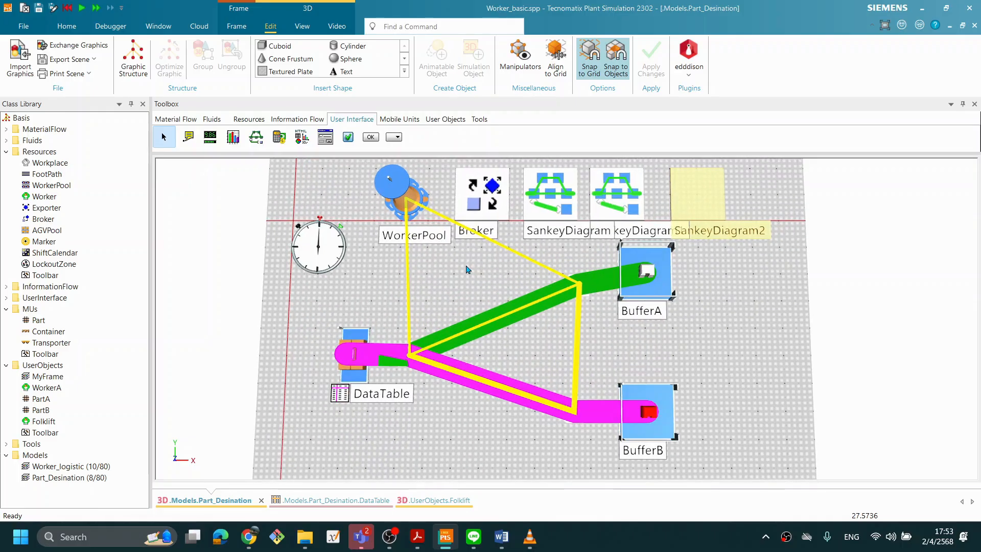
Examine the Sankey flows from an angled view and check the attributes of the workplace assigned to BufferB
middle_drag(439, 278, 475, 291)
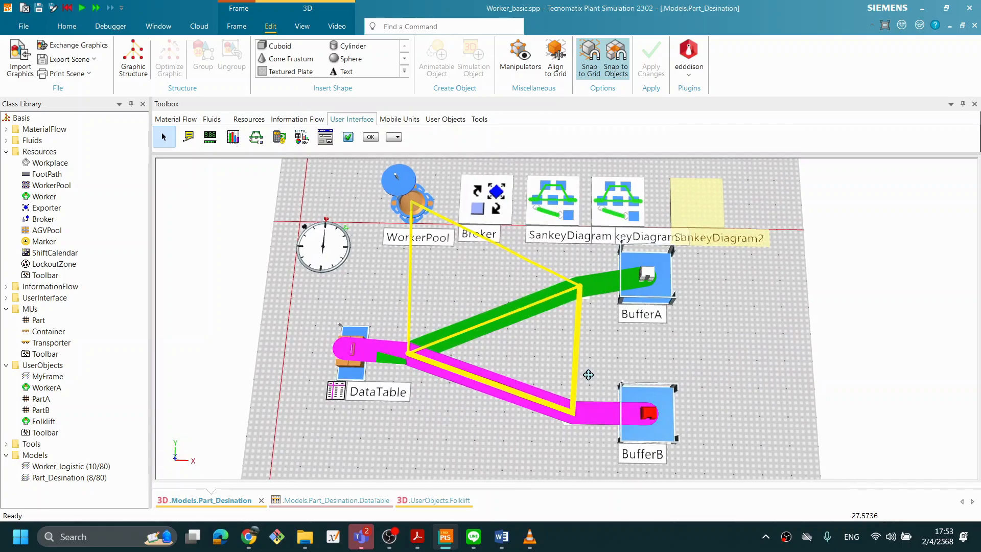
right_drag(588, 374, 587, 358)
middle_drag(570, 357, 580, 336)
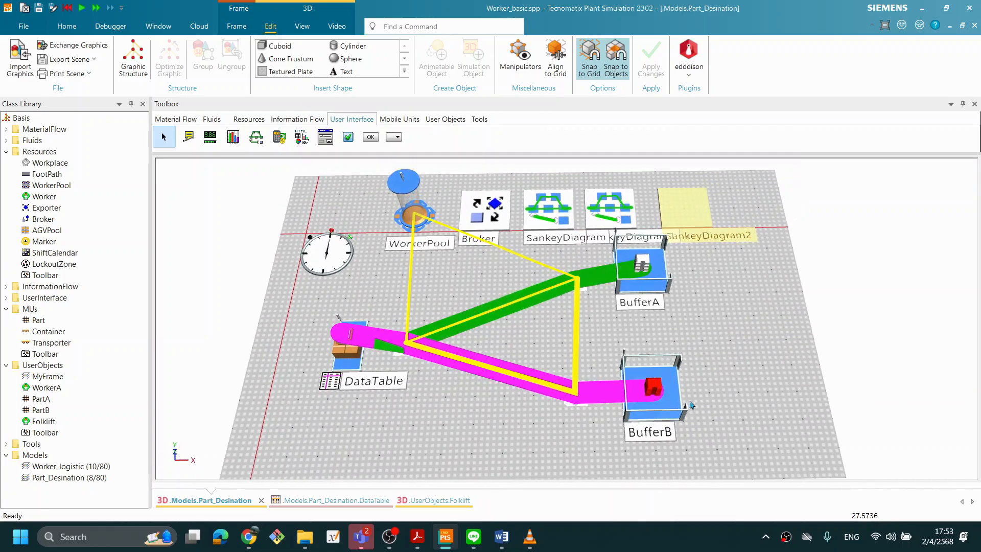
double_click(573, 411)
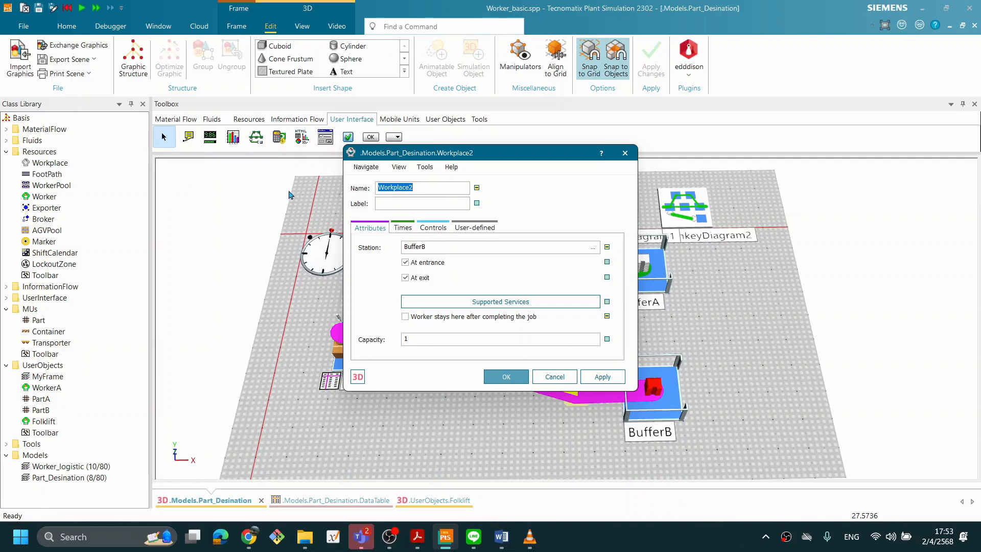
drag(460, 159, 378, 208)
click(391, 434)
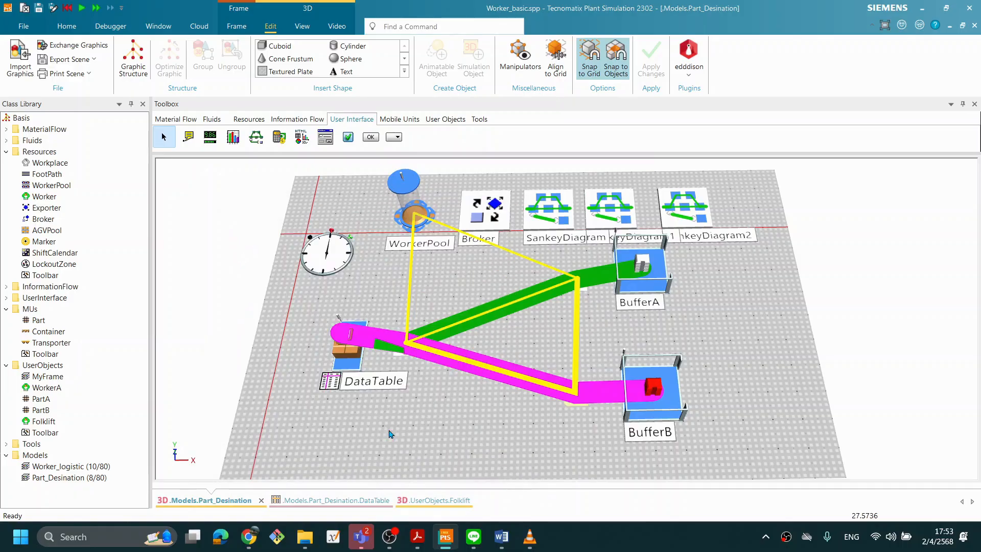
click(671, 318)
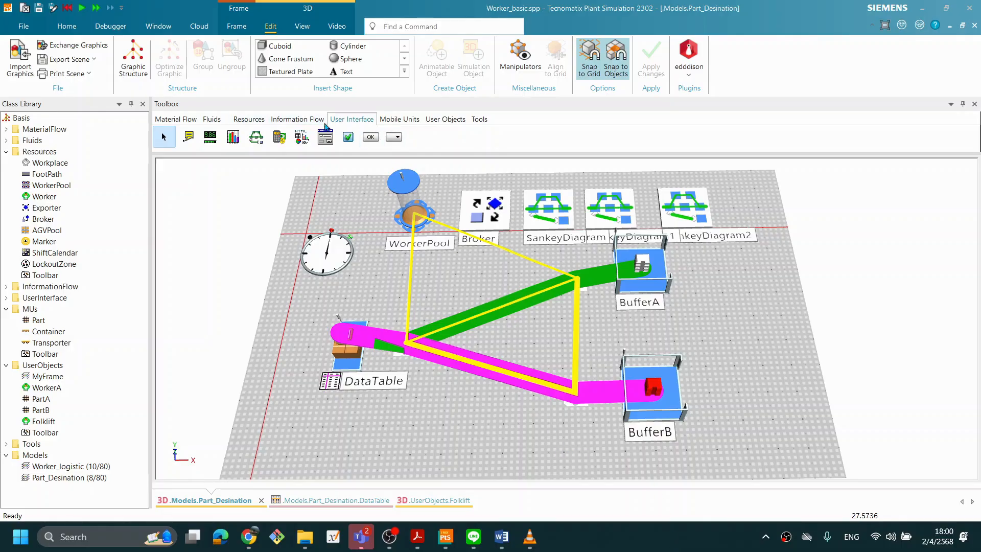
click(289, 120)
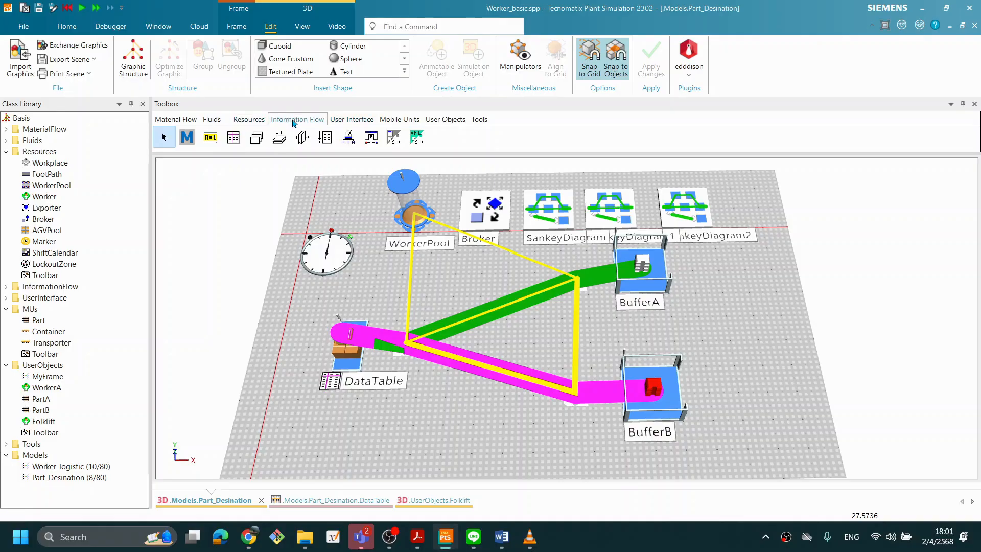
click(249, 119)
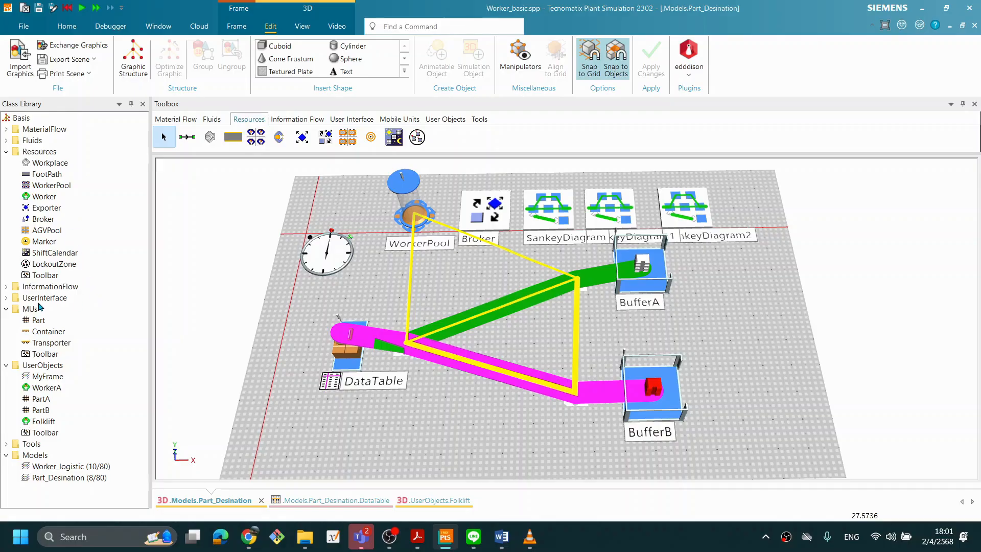
click(58, 344)
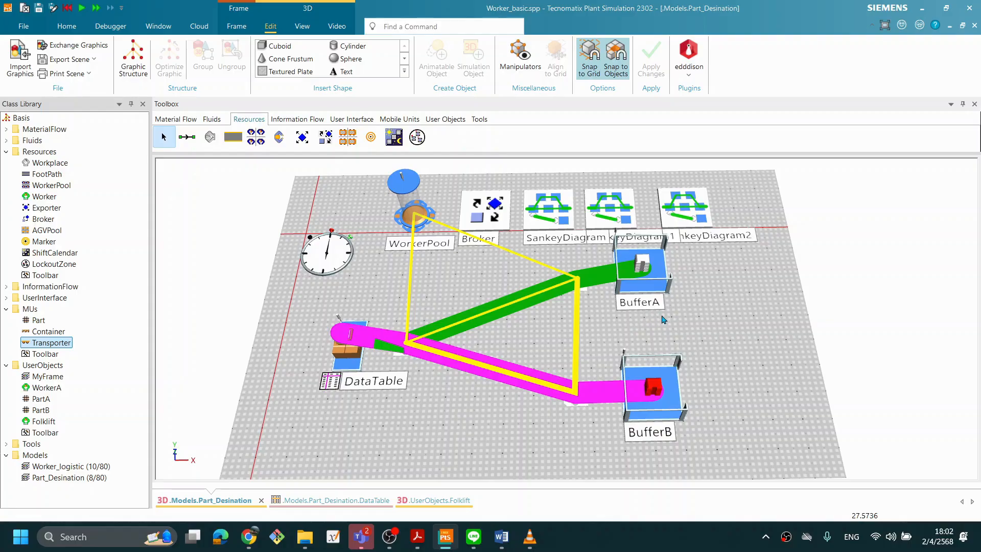
click(624, 459)
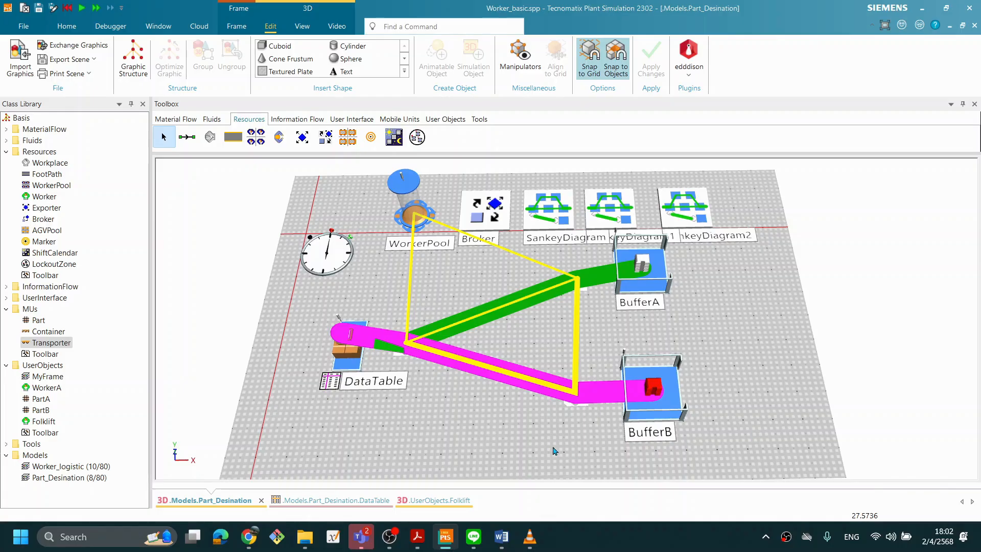
click(674, 542)
click(724, 455)
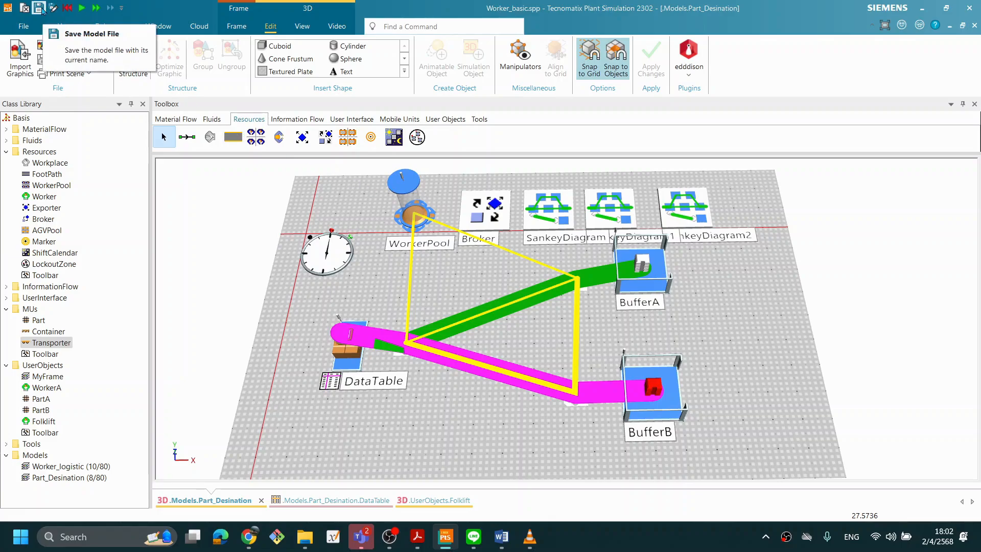
Reset the simulation of Part_Desination and save the model file under its current name
right_click(730, 308)
click(739, 295)
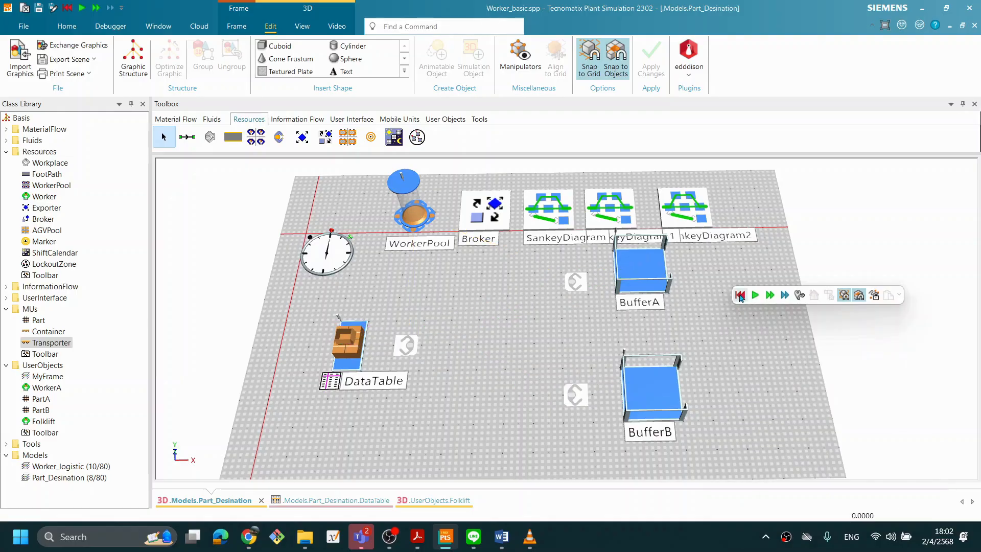
right_click(719, 326)
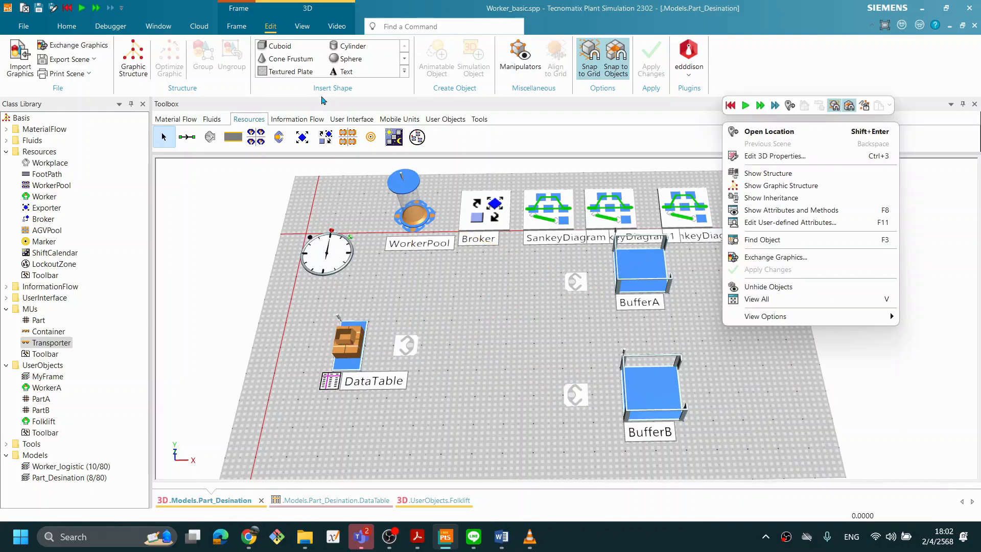
click(289, 284)
click(39, 8)
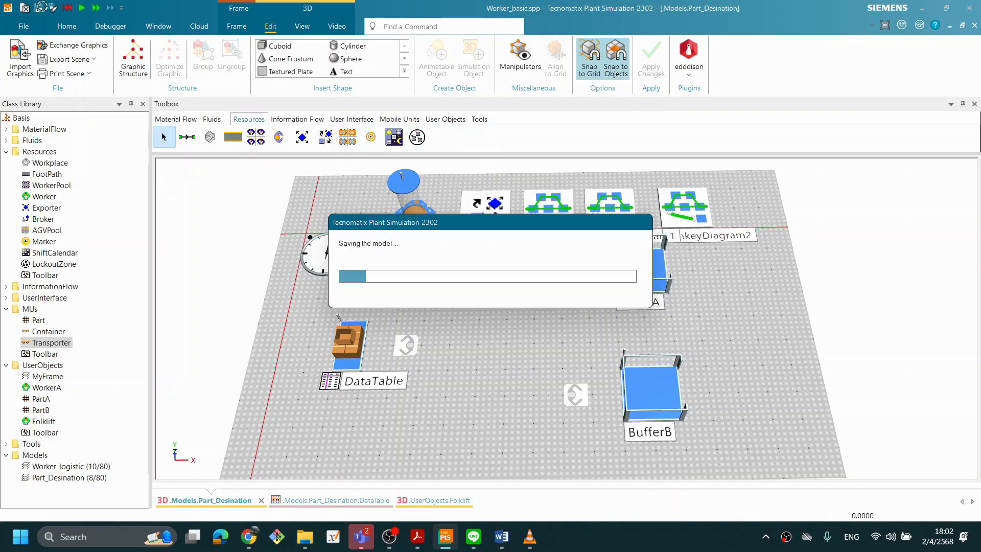